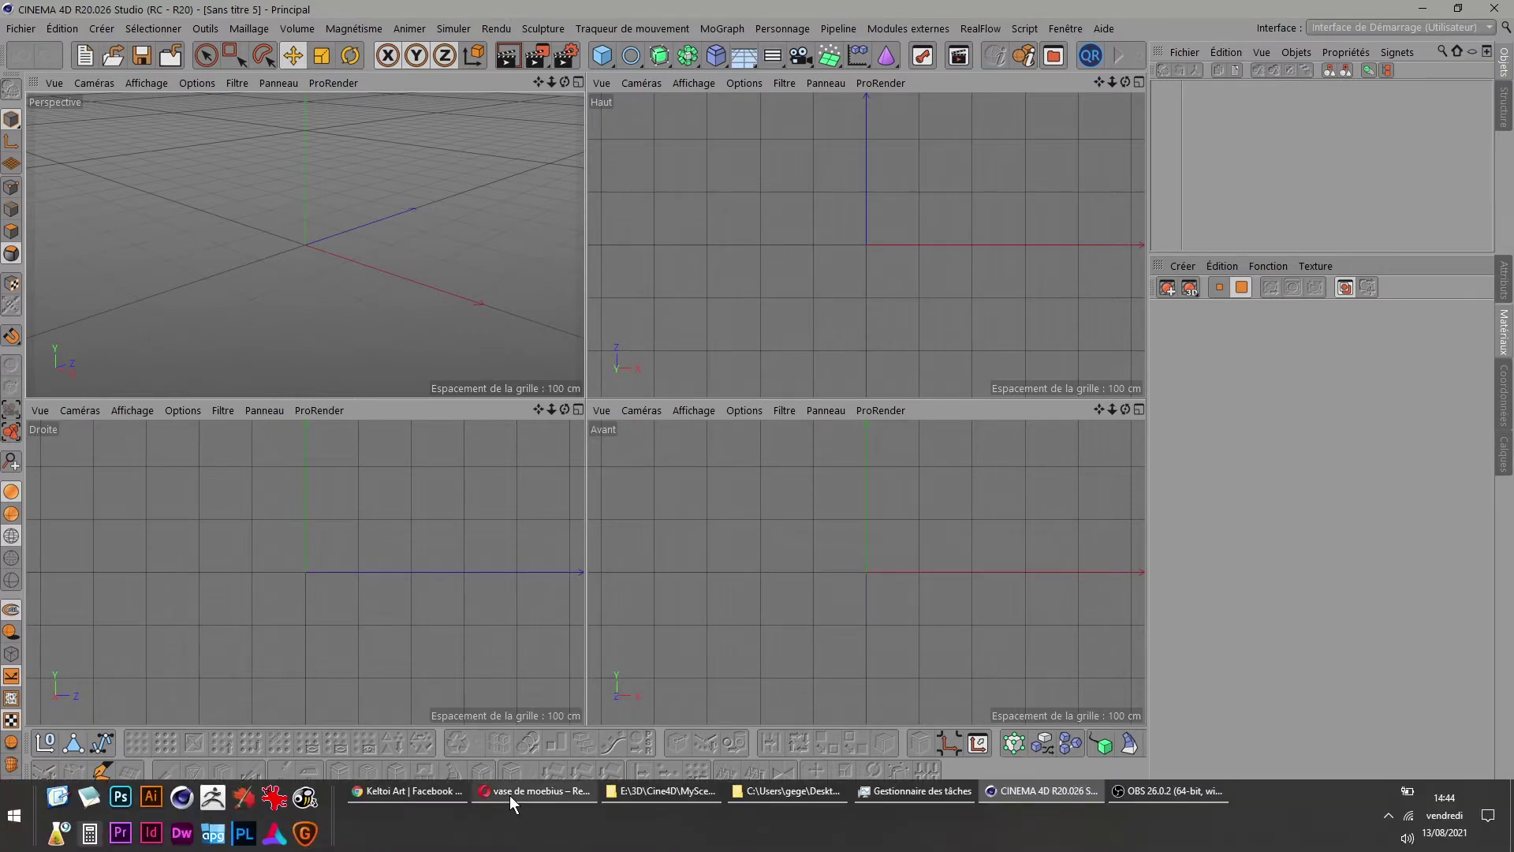
Browse the 'vase de moebius' Klein bottle reference images.
mouse_move(535, 791)
left_click(509, 795)
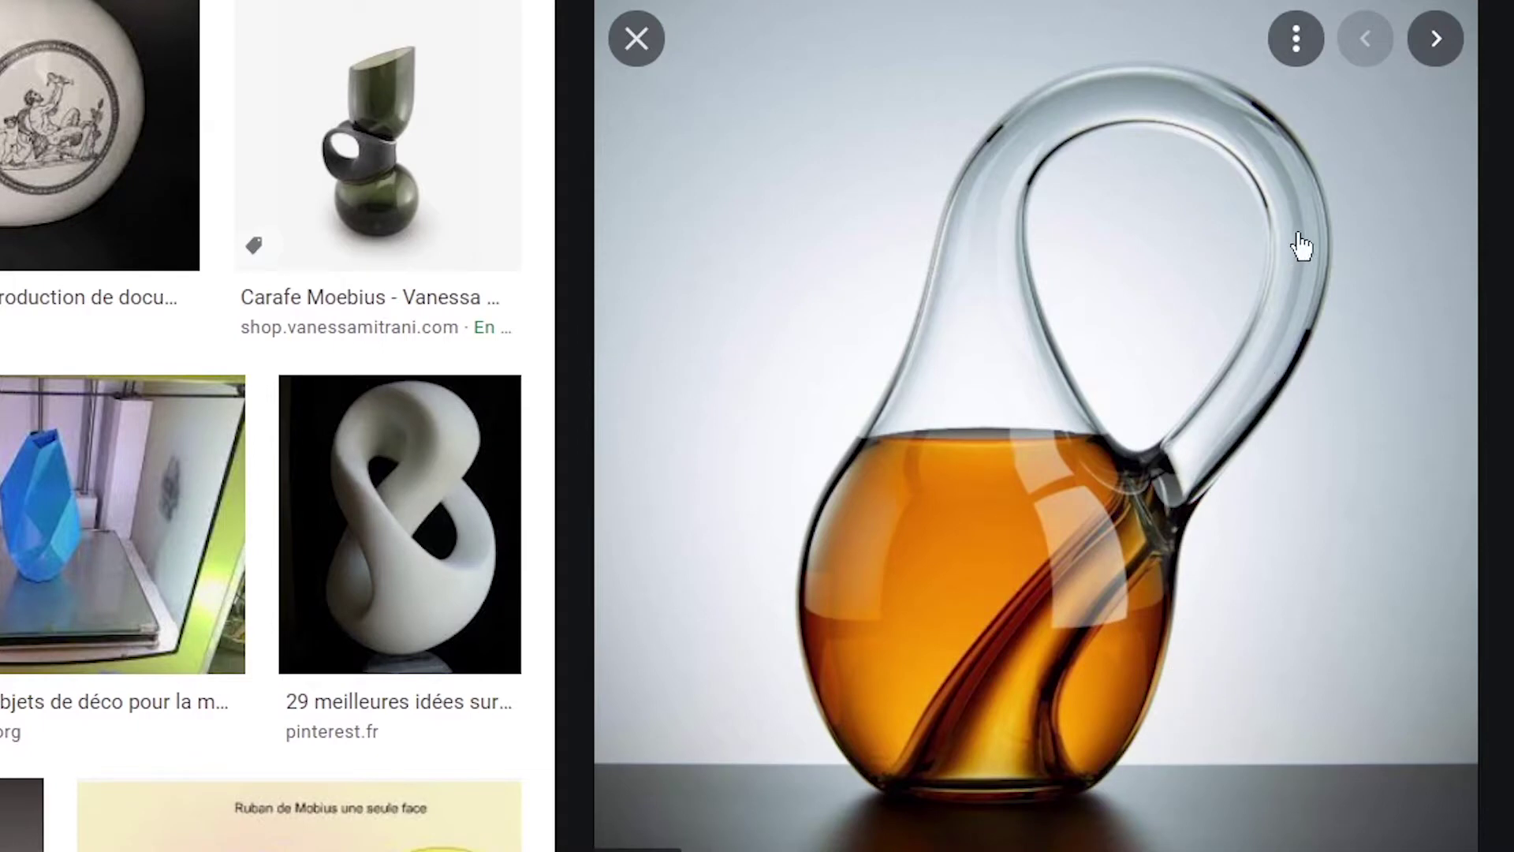
left_click(1434, 52)
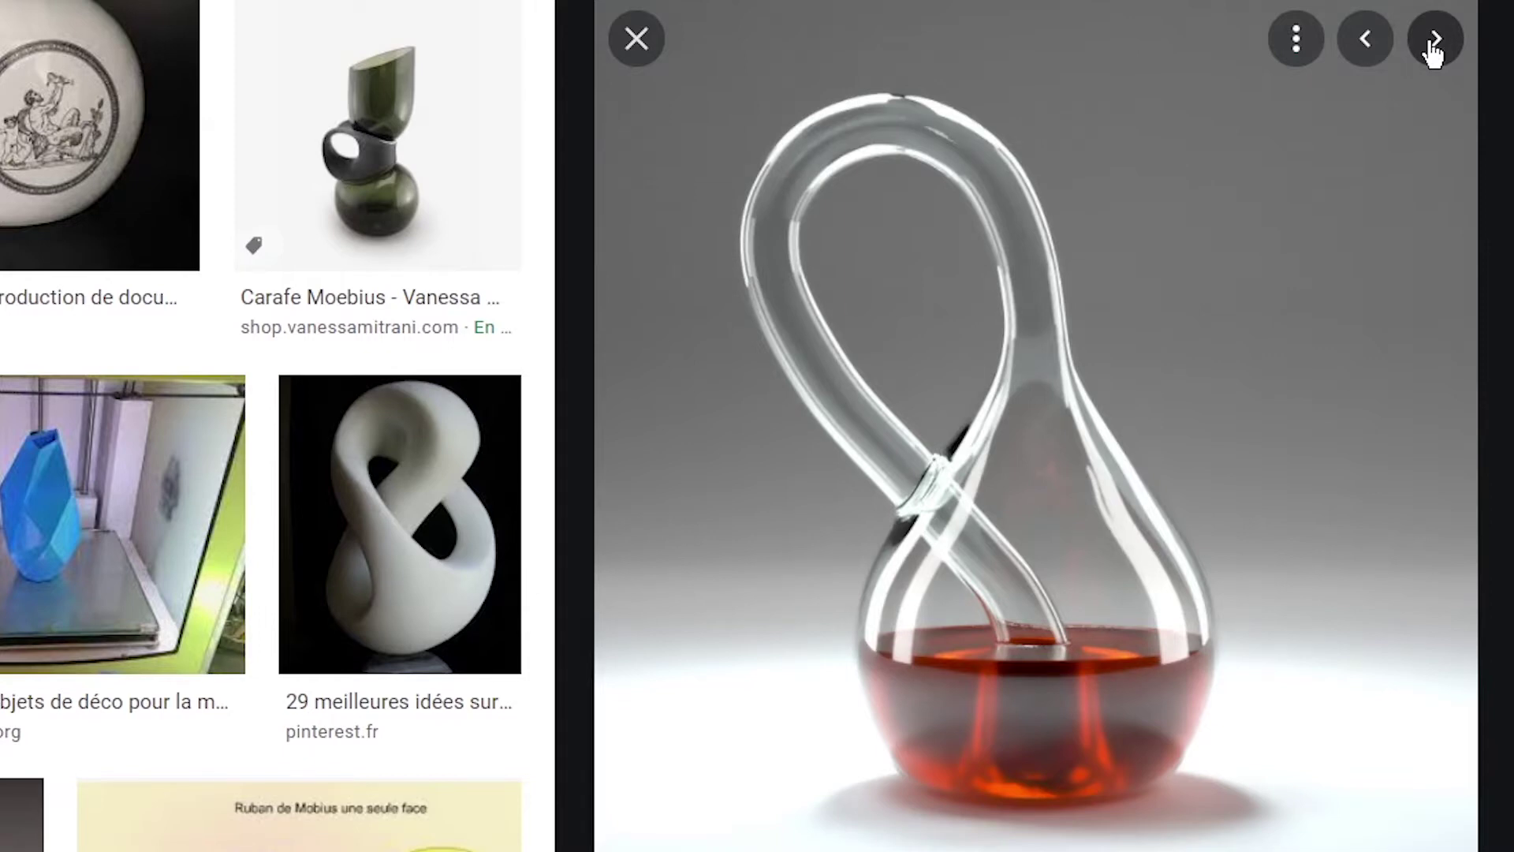
left_click(1434, 52)
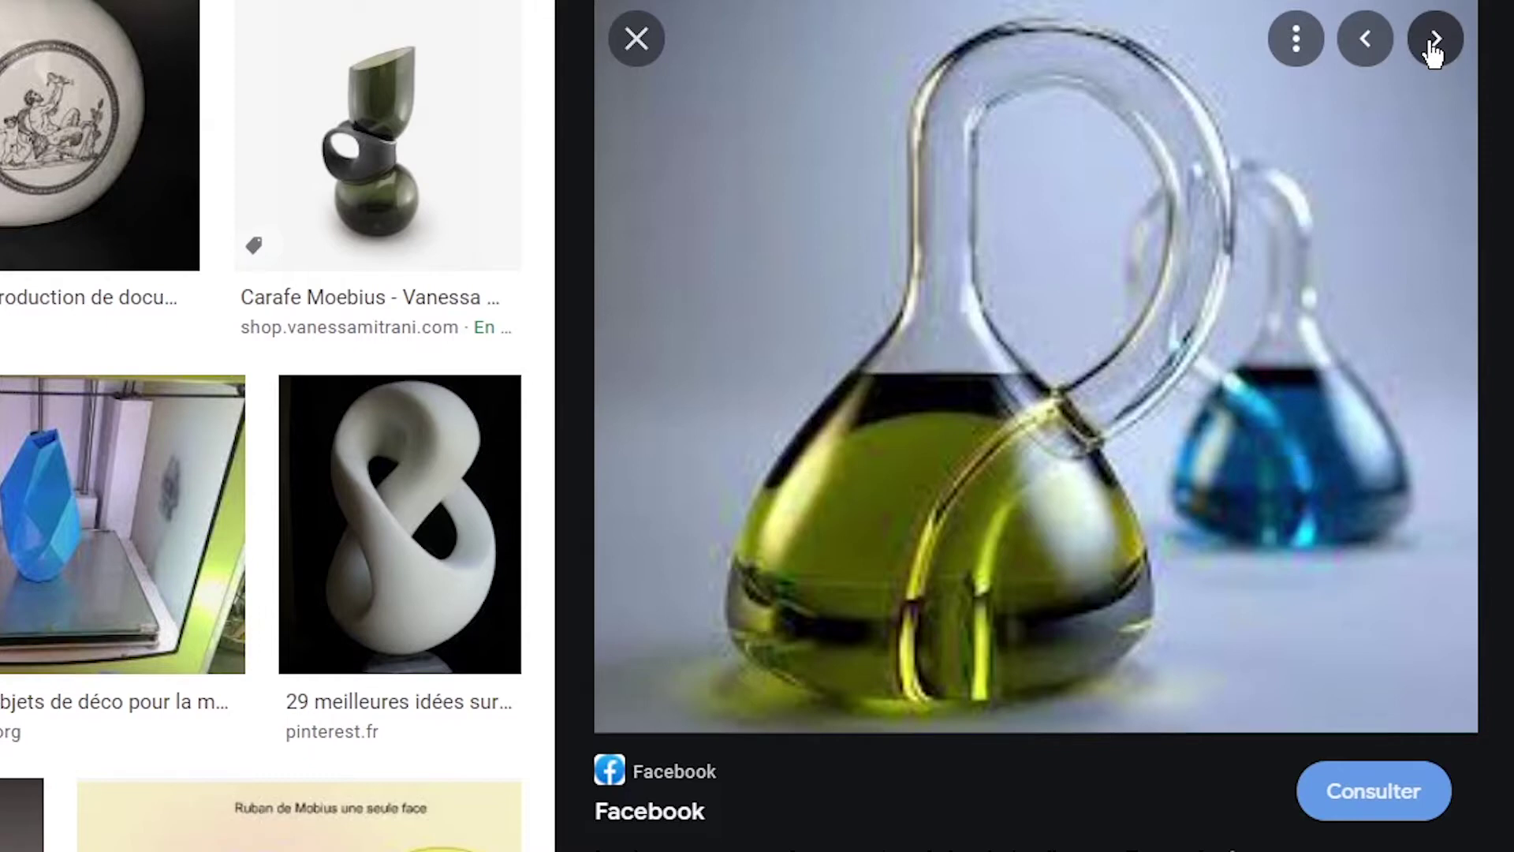
left_click(1434, 52)
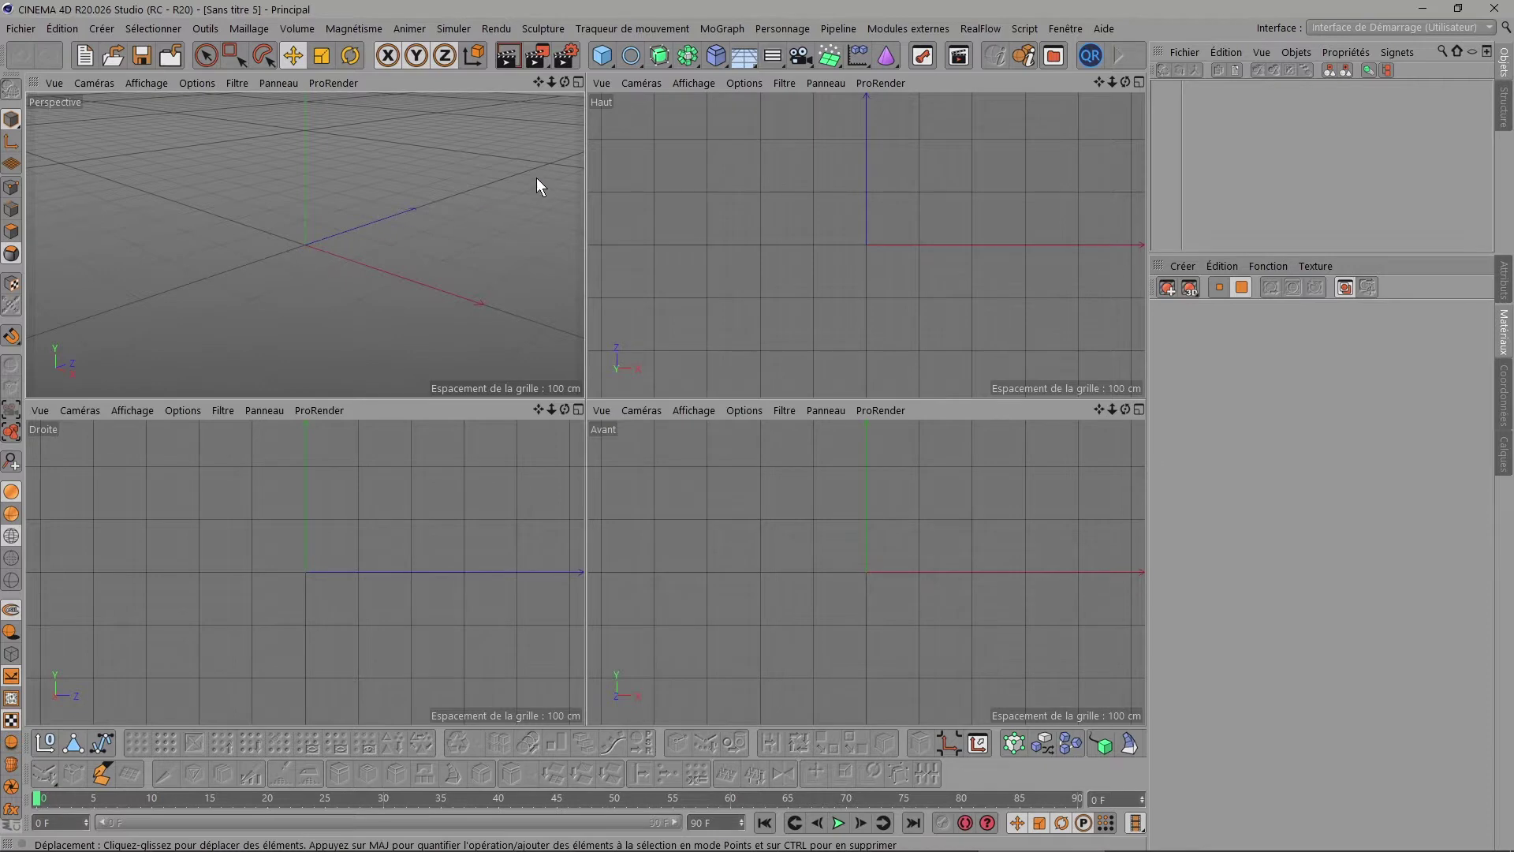
Add a Circle spline on the XZ plane with a 10 cm radius, Perspective view maximised.
left_click(632, 57)
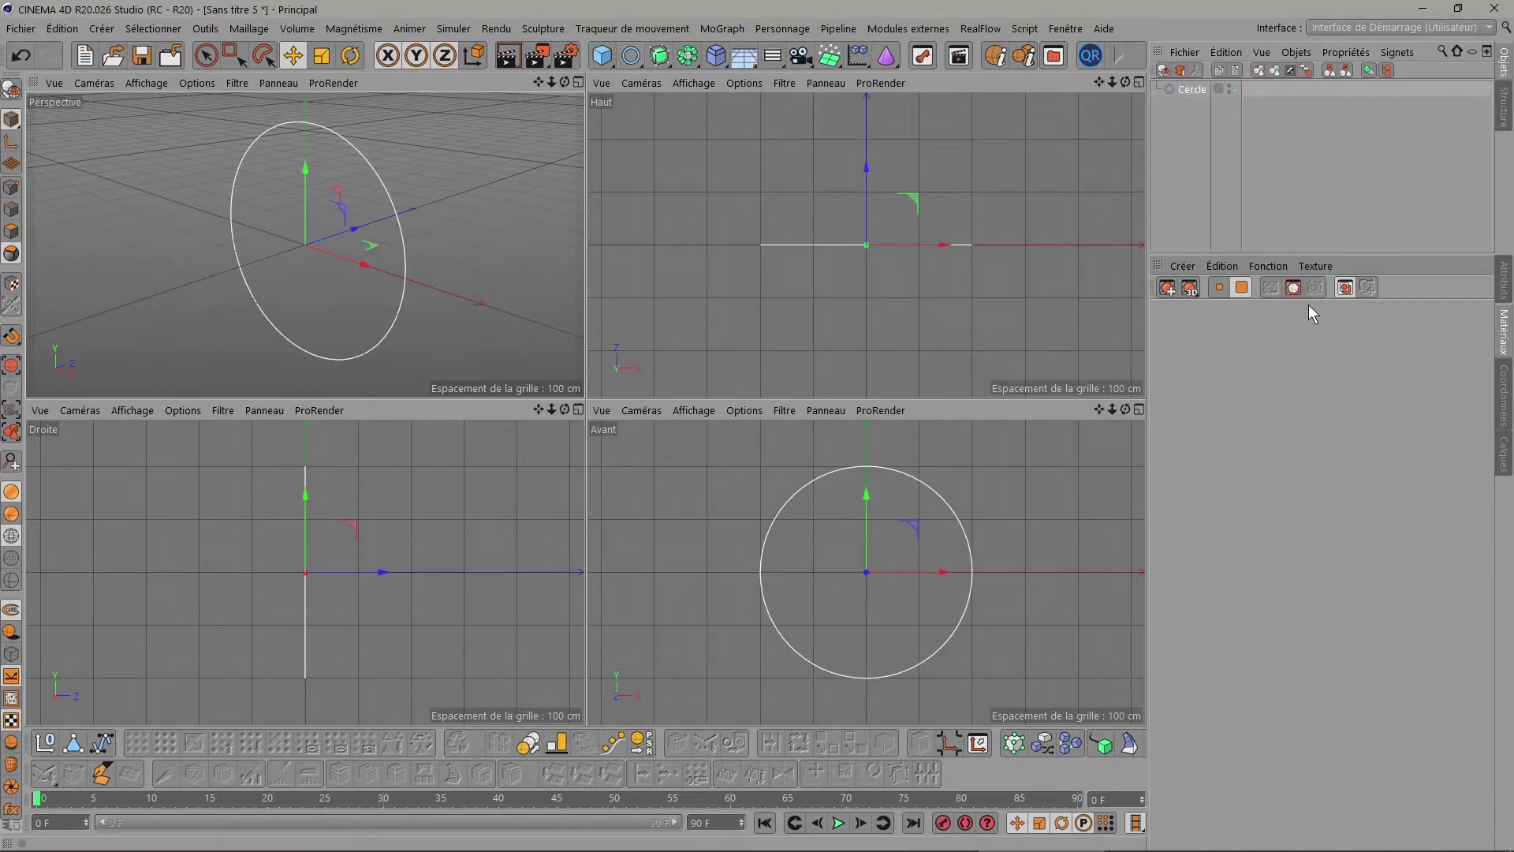
left_click(1504, 289)
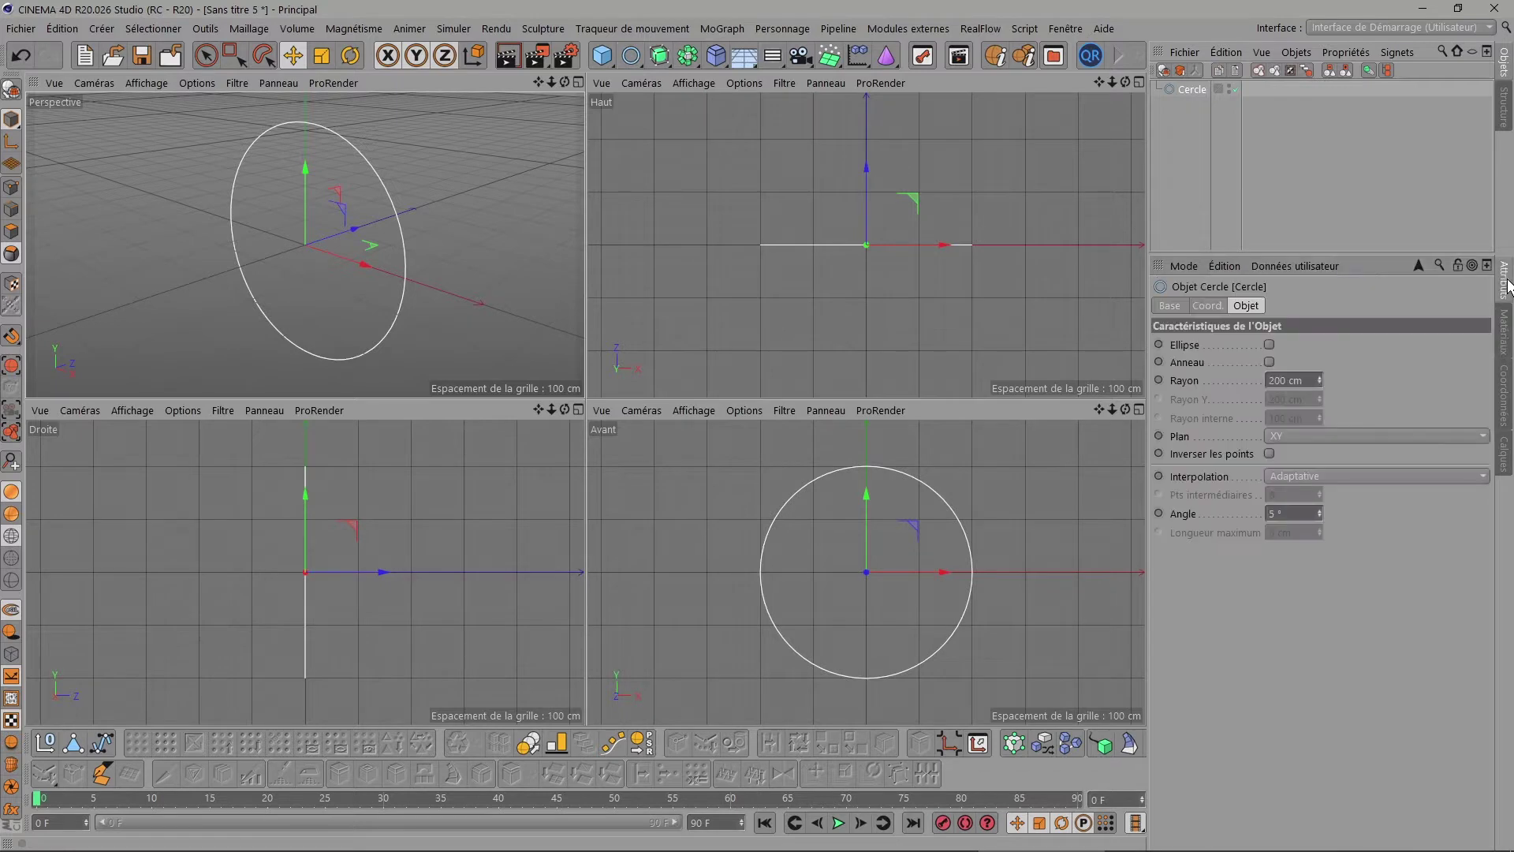
left_click(1281, 436)
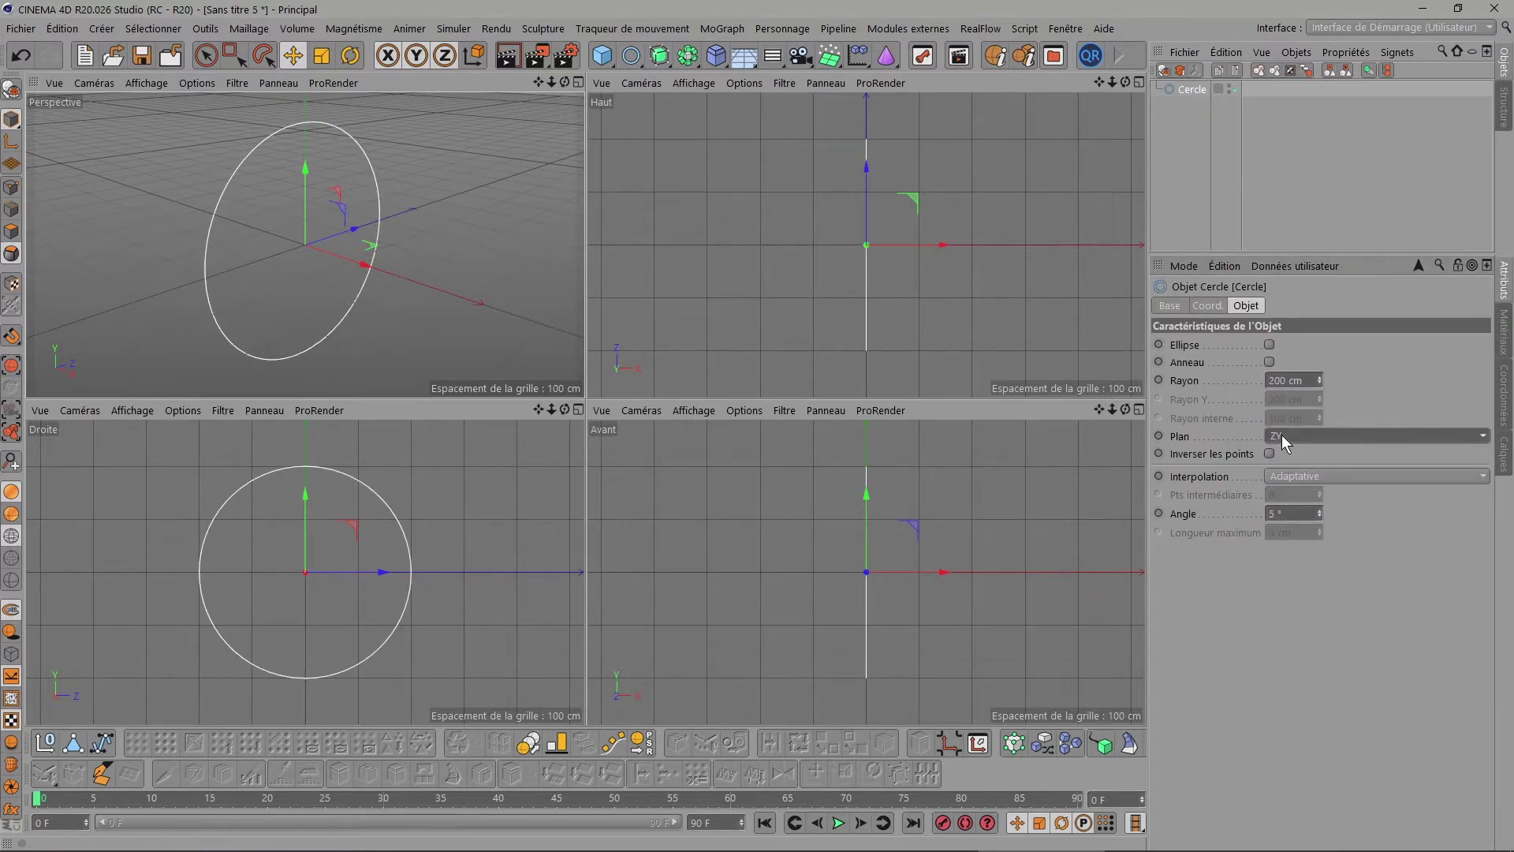
left_click(1311, 381)
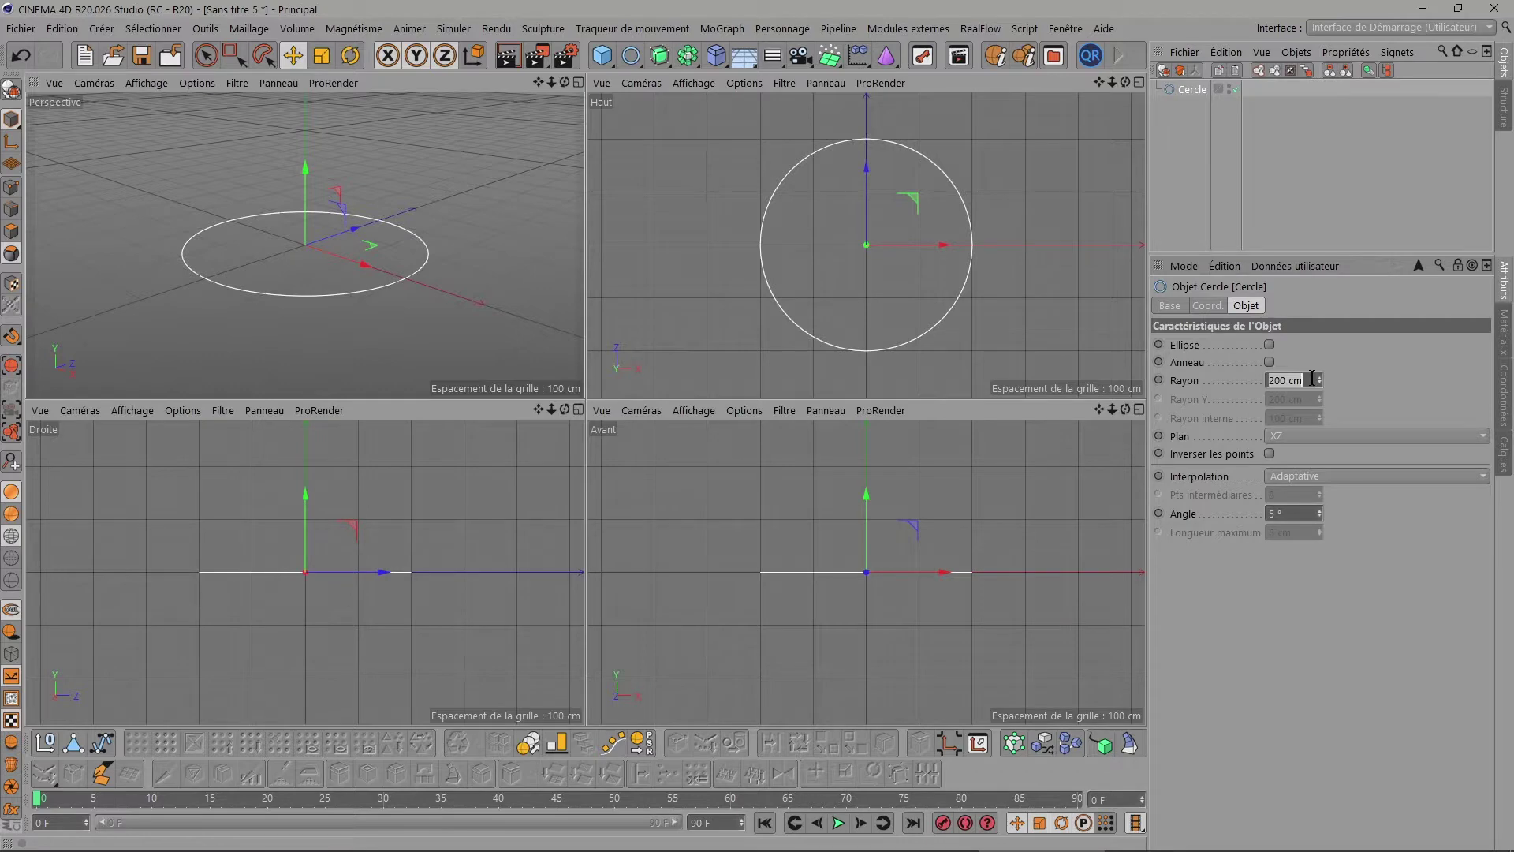
type("10")
key("Return")
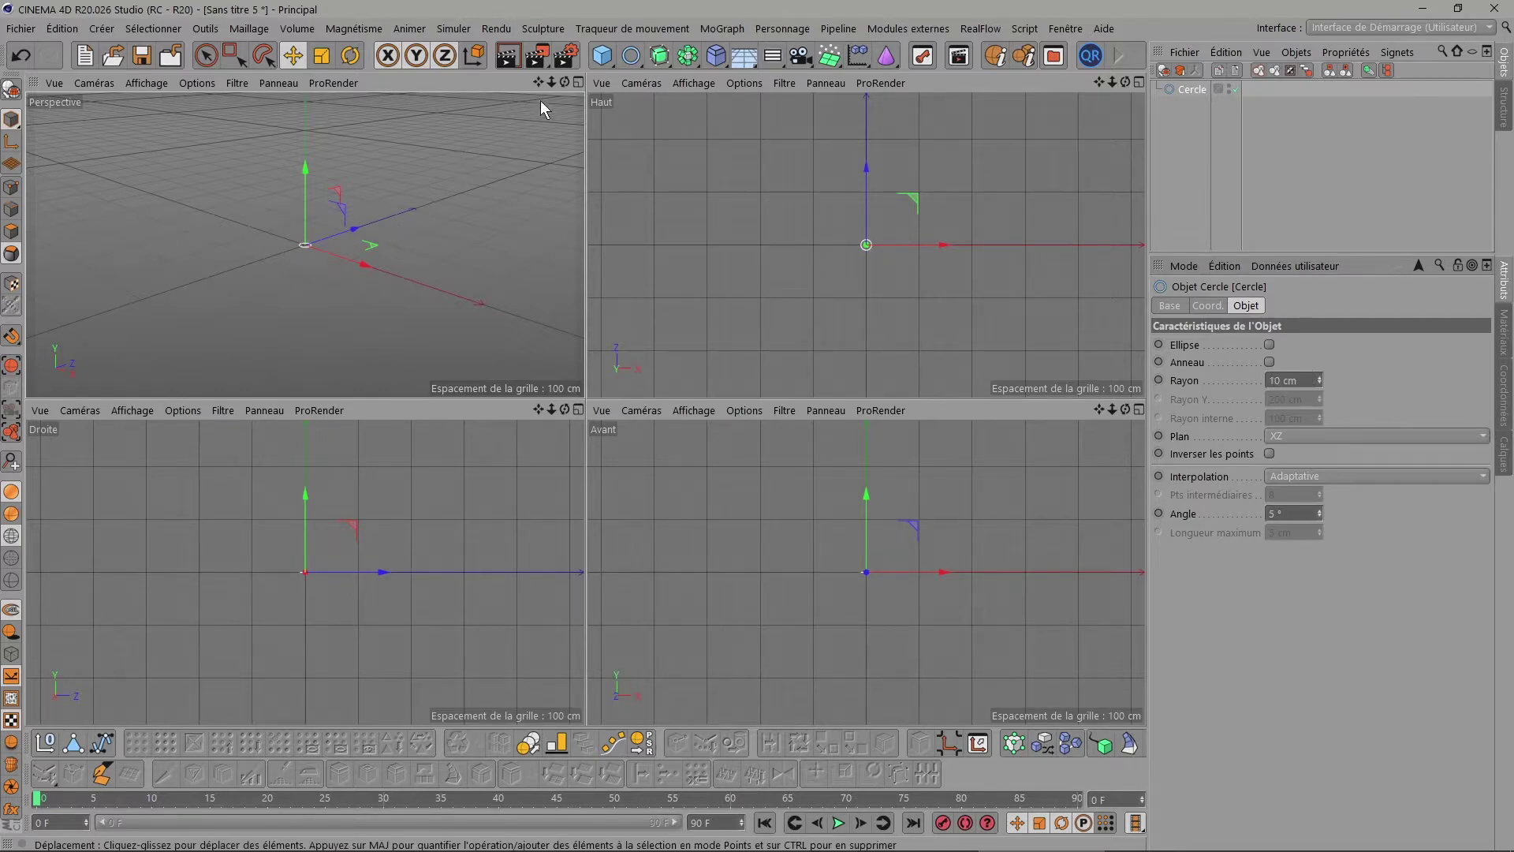
left_click(580, 82)
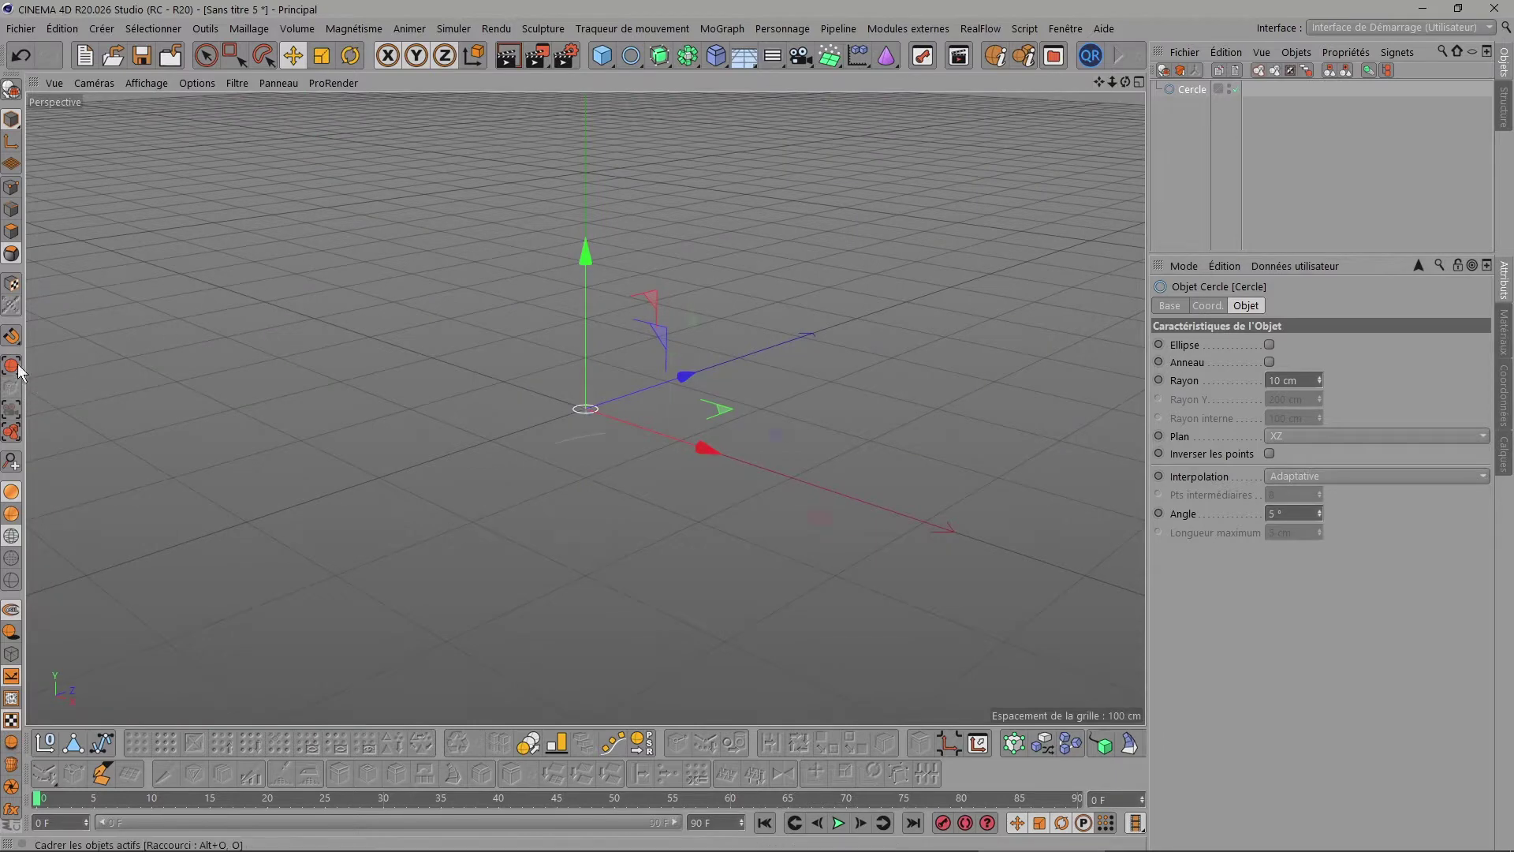
Turn on snapping with Workplane Snap and duplicate Cercle as Cercle.1.
key("o")
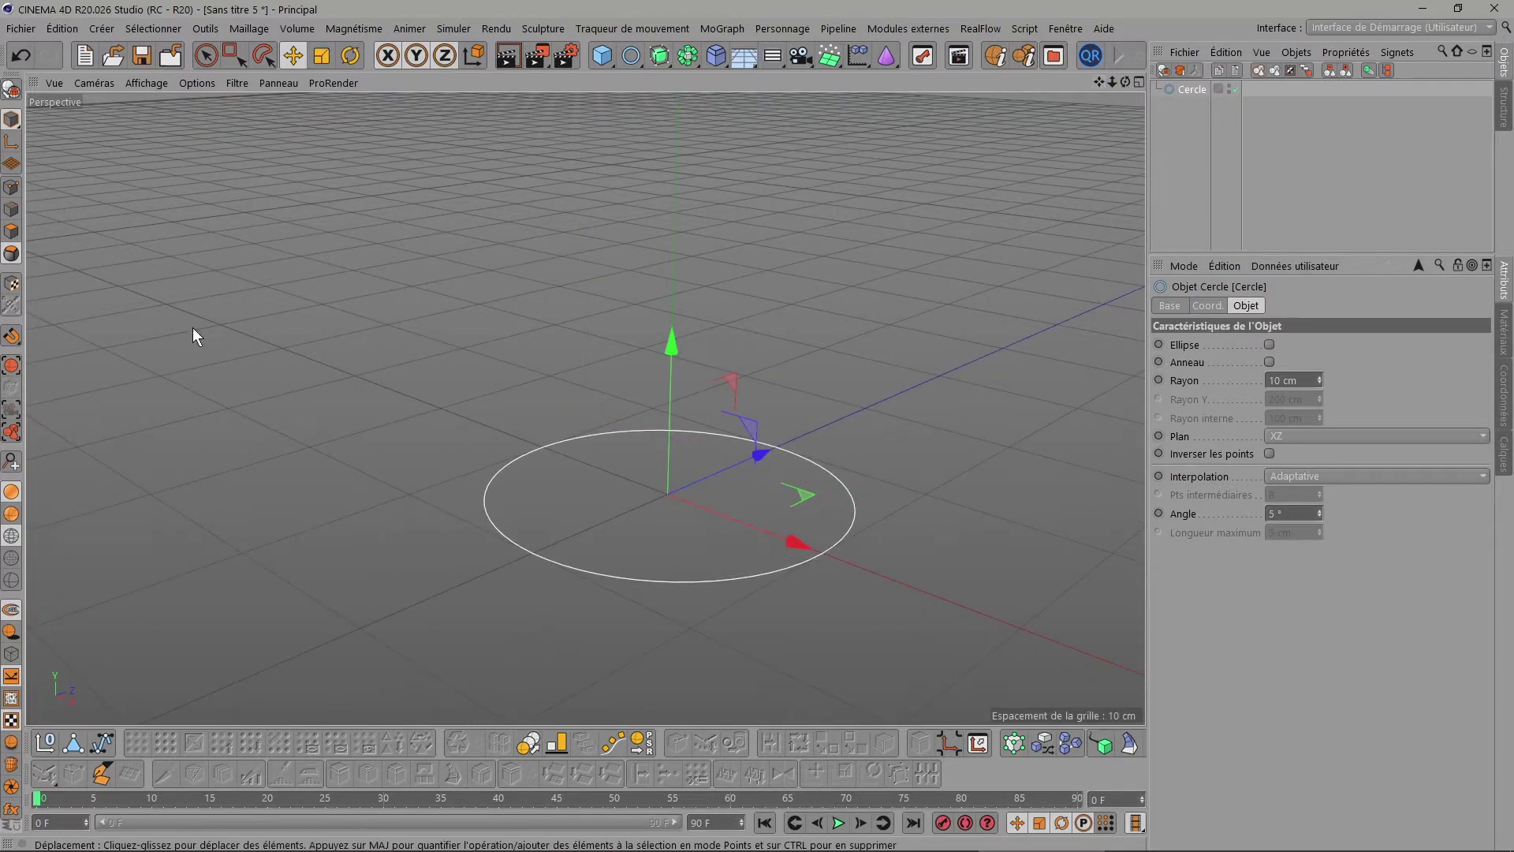
mouse_move(11, 336)
left_mouse_down()
mouse_move(71, 330)
mouse_move(58, 348)
left_mouse_up()
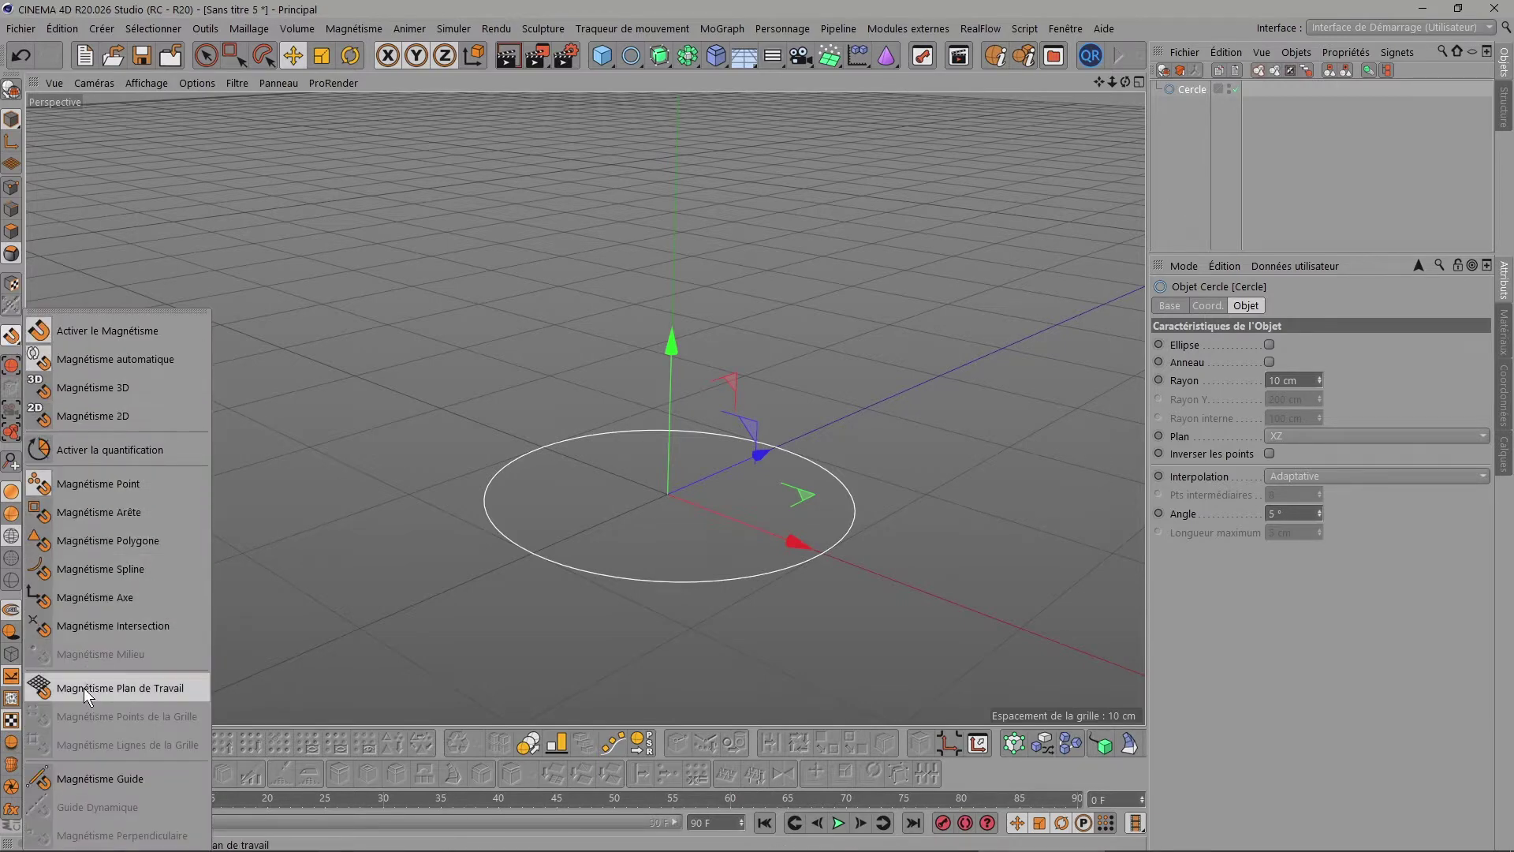
left_click_drag(58, 348, 87, 679)
mouse_move(11, 336)
left_mouse_down()
mouse_move(110, 580)
mouse_move(117, 717)
mouse_move(93, 722)
left_mouse_up()
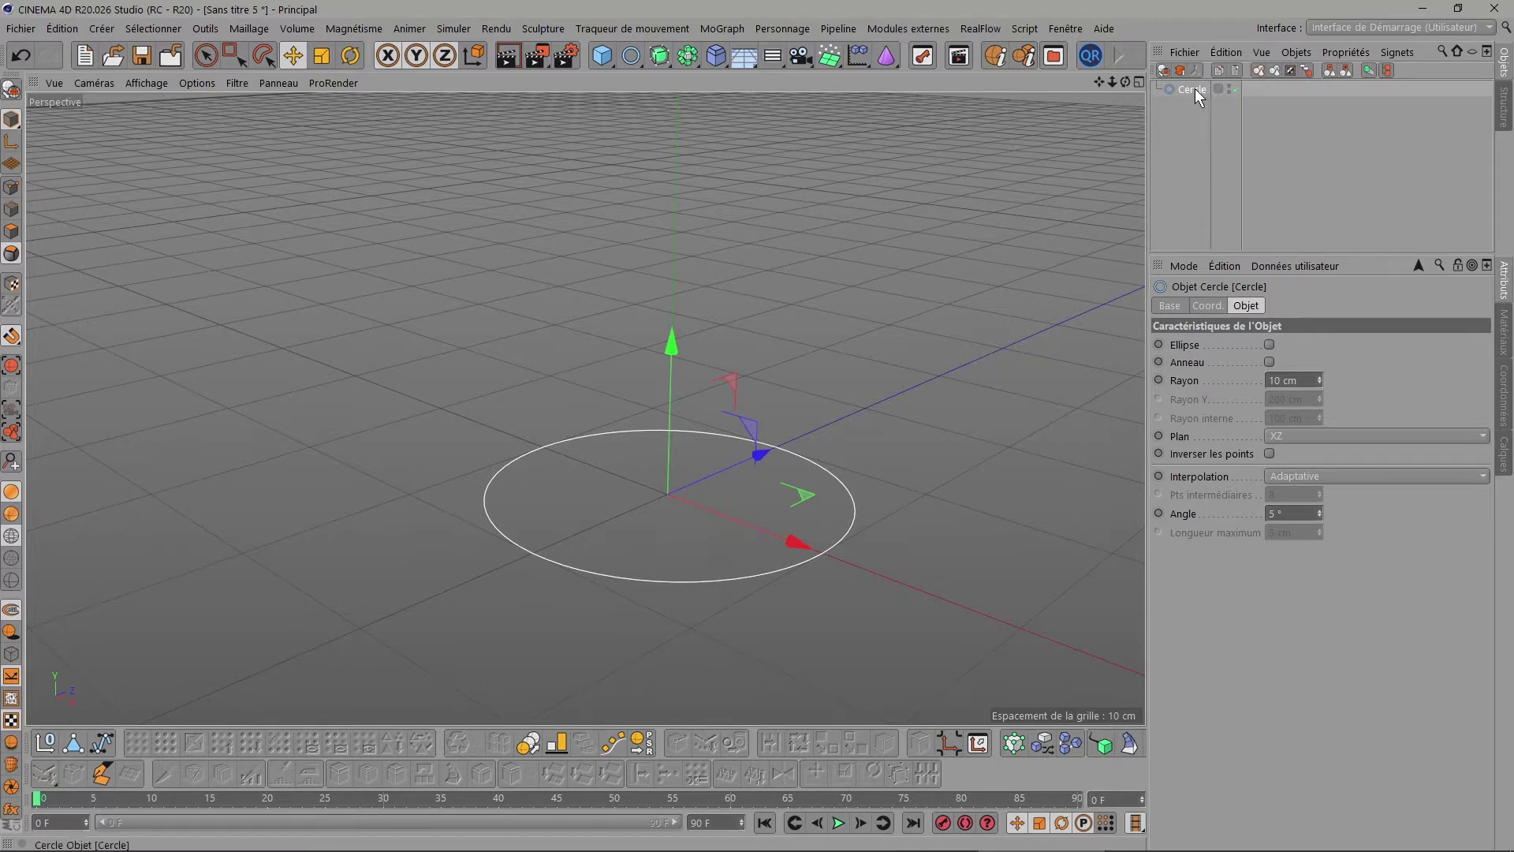
left_click_drag(1194, 90, 1196, 82)
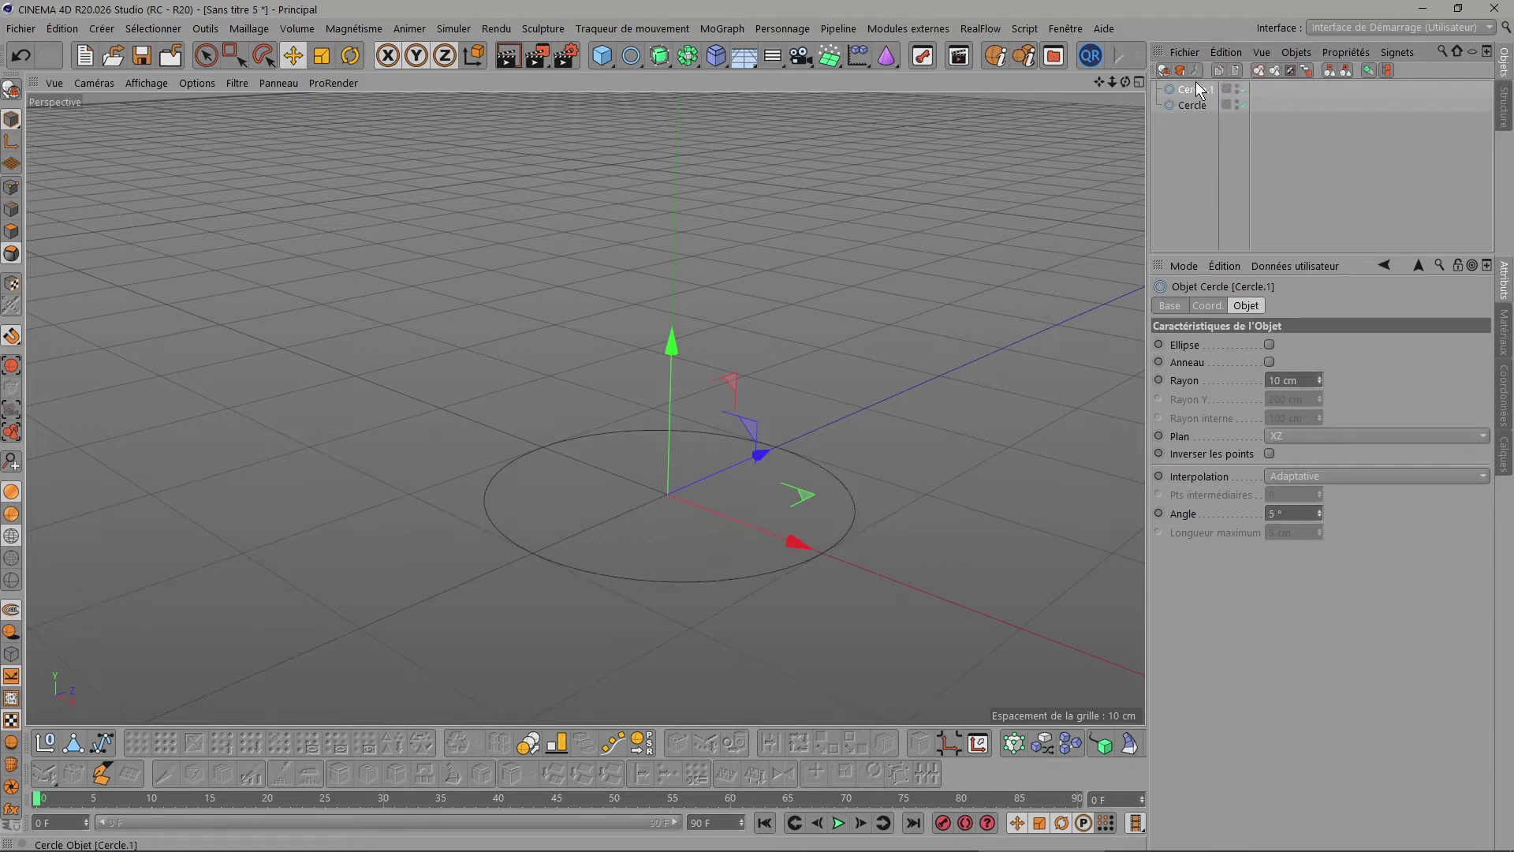
Give the original Cercle a 5 cm radius.
left_click(1193, 105)
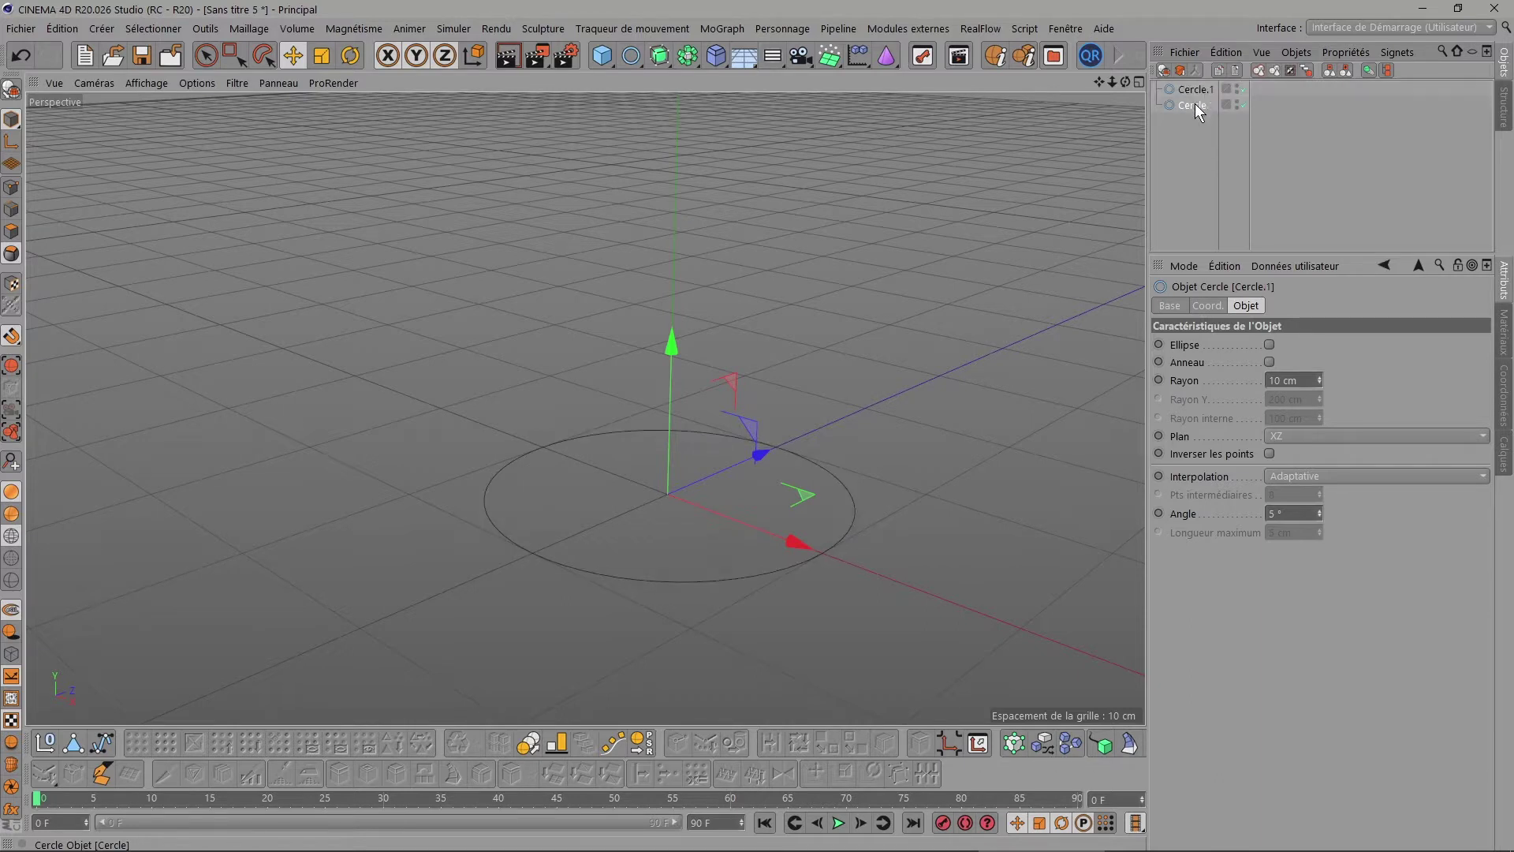
left_click(1303, 382)
double_click(1303, 382)
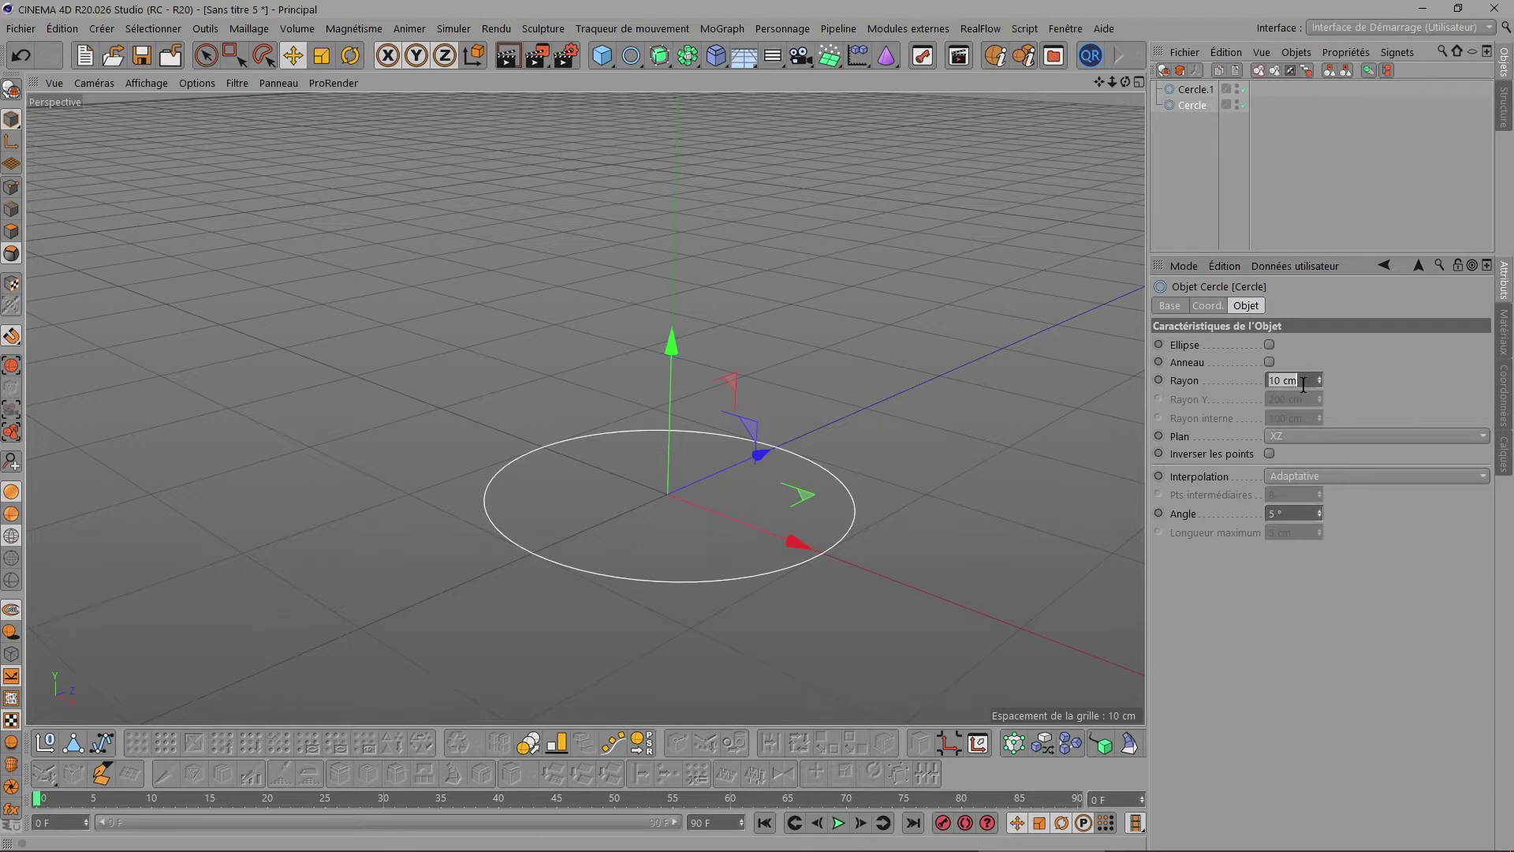
type("6")
key("Return")
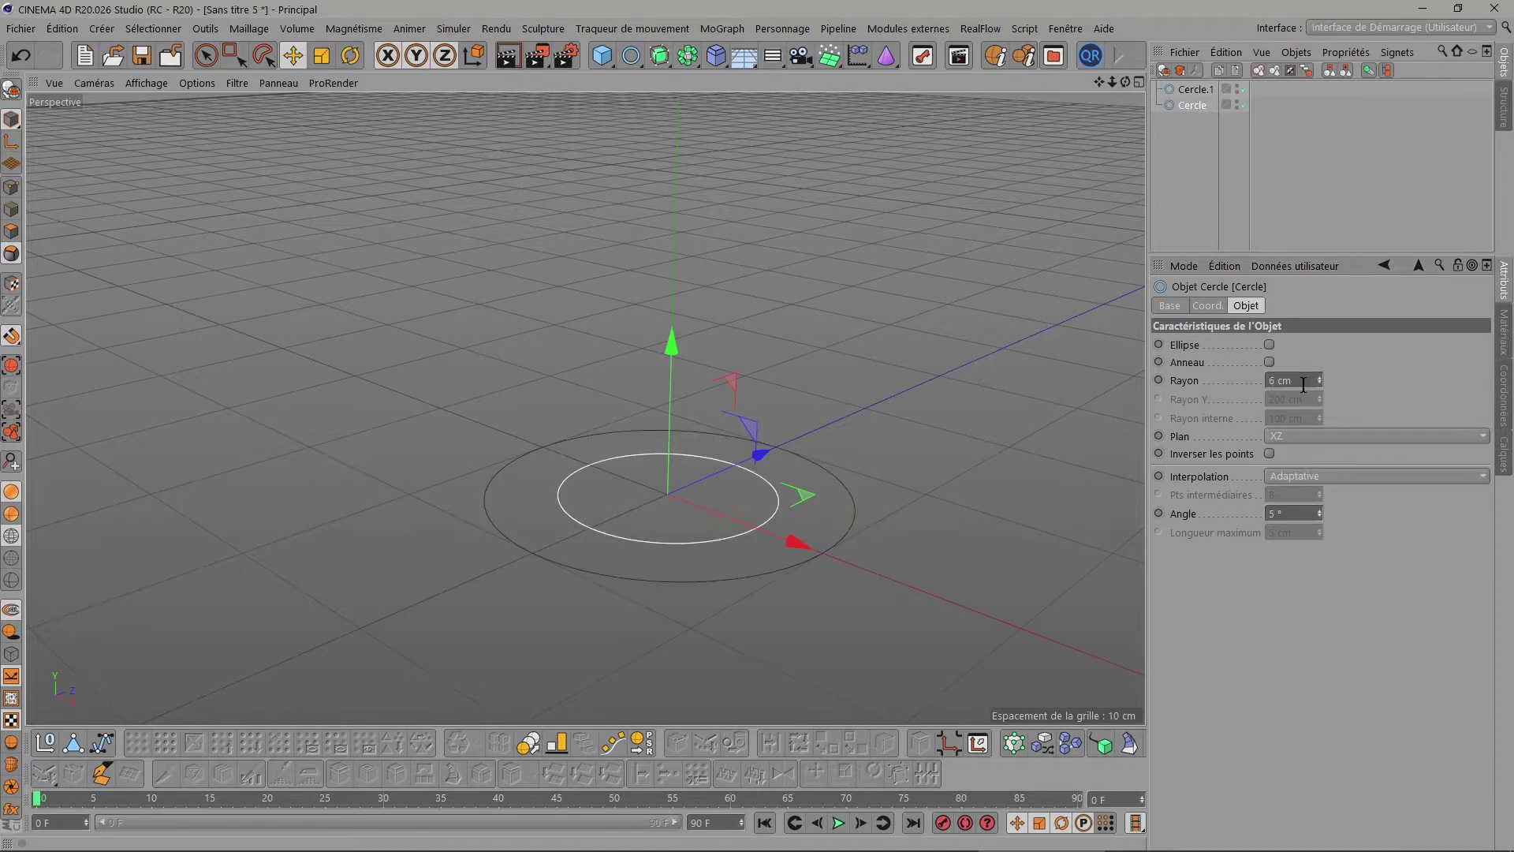
double_click(1303, 382)
type("5")
key("Return")
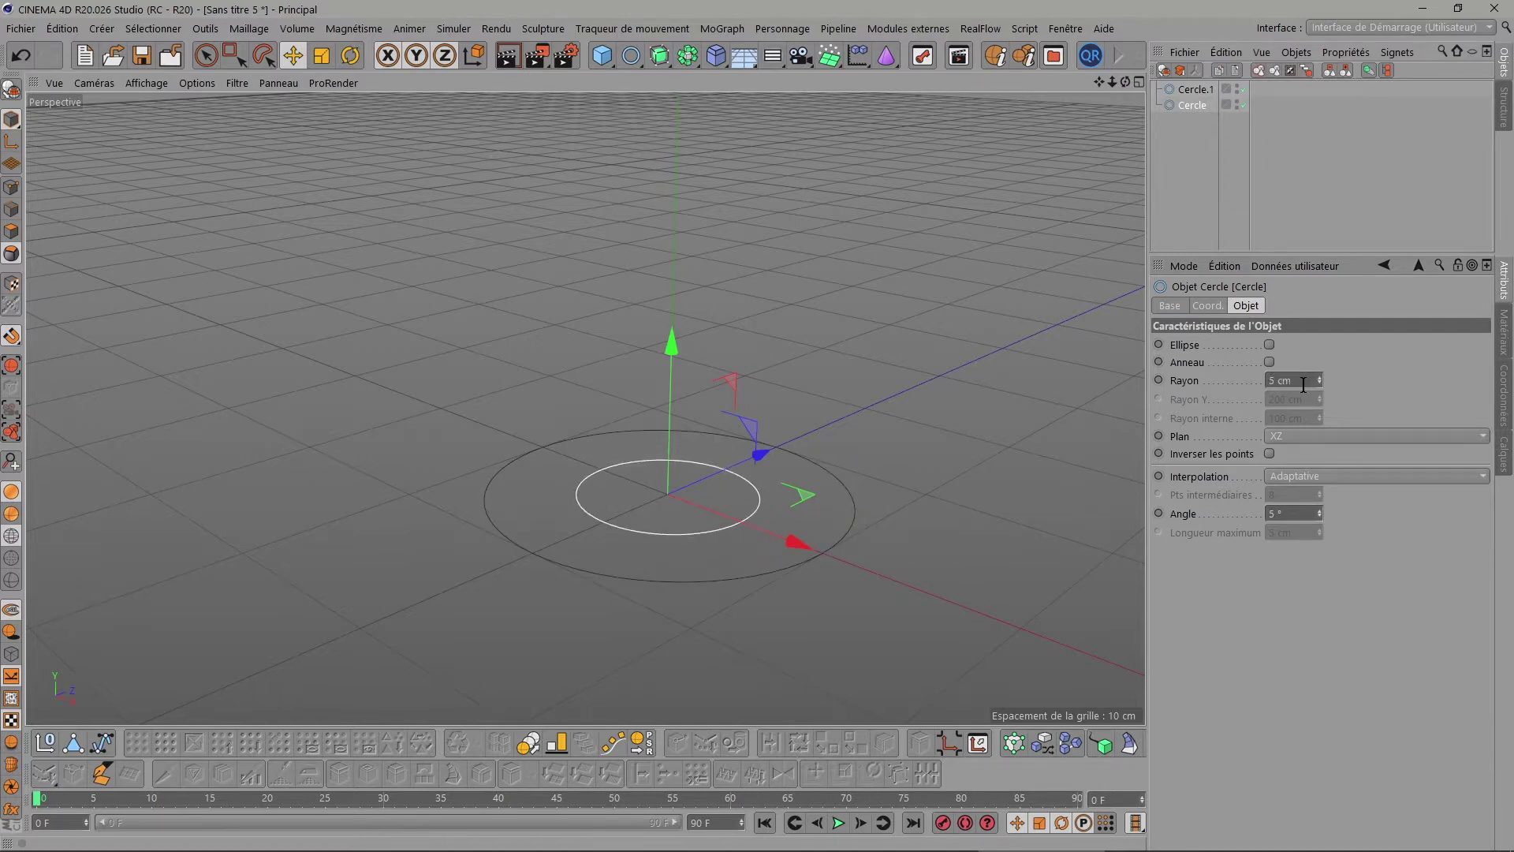
Raise the 5 cm circle about 6 cm above Cercle.1 in the Right view.
left_click(1192, 90)
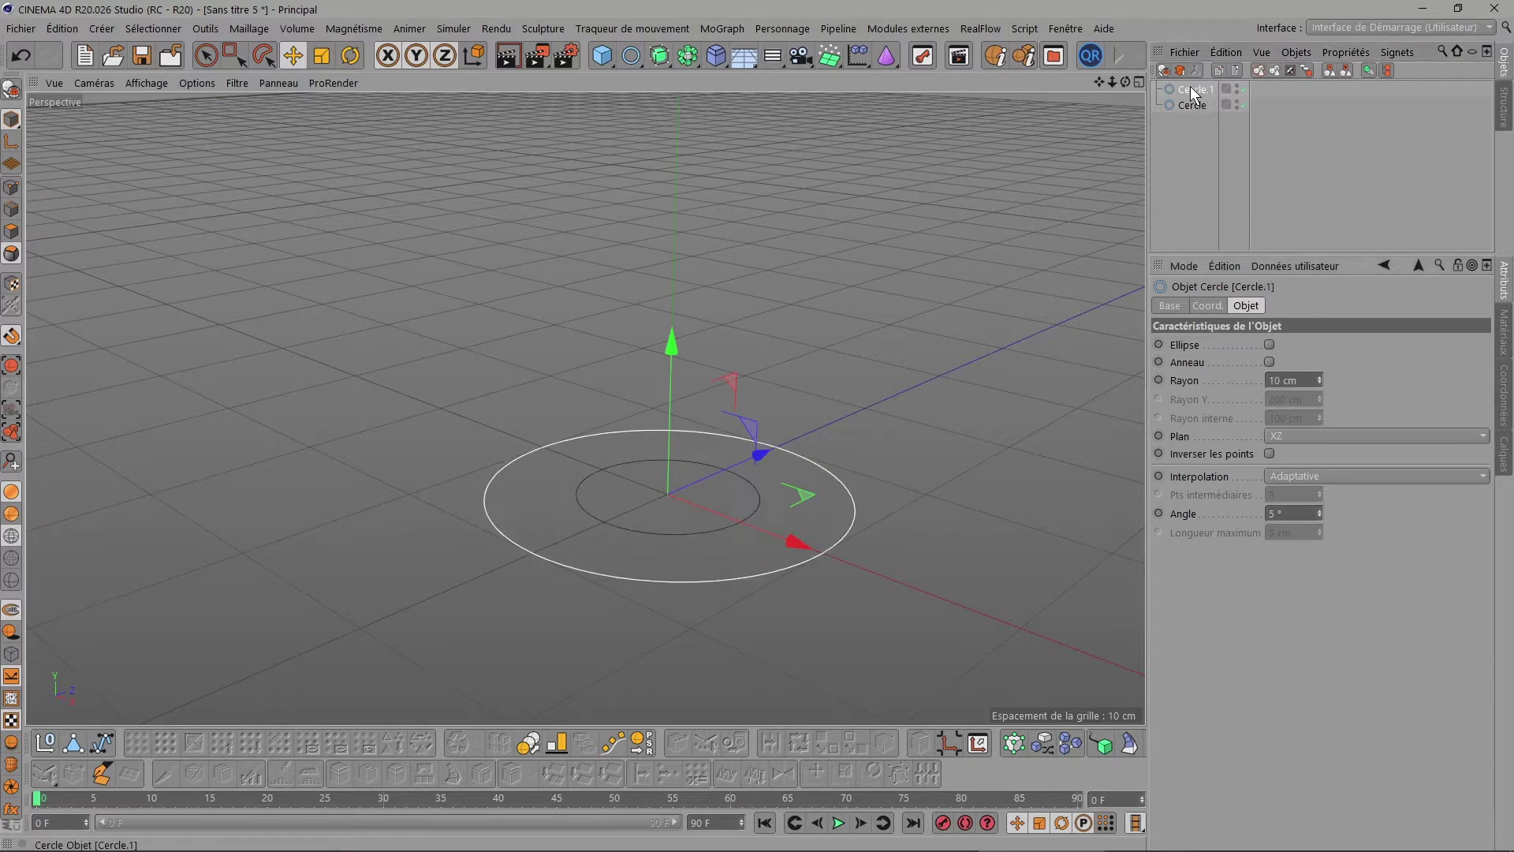
left_click(1193, 105)
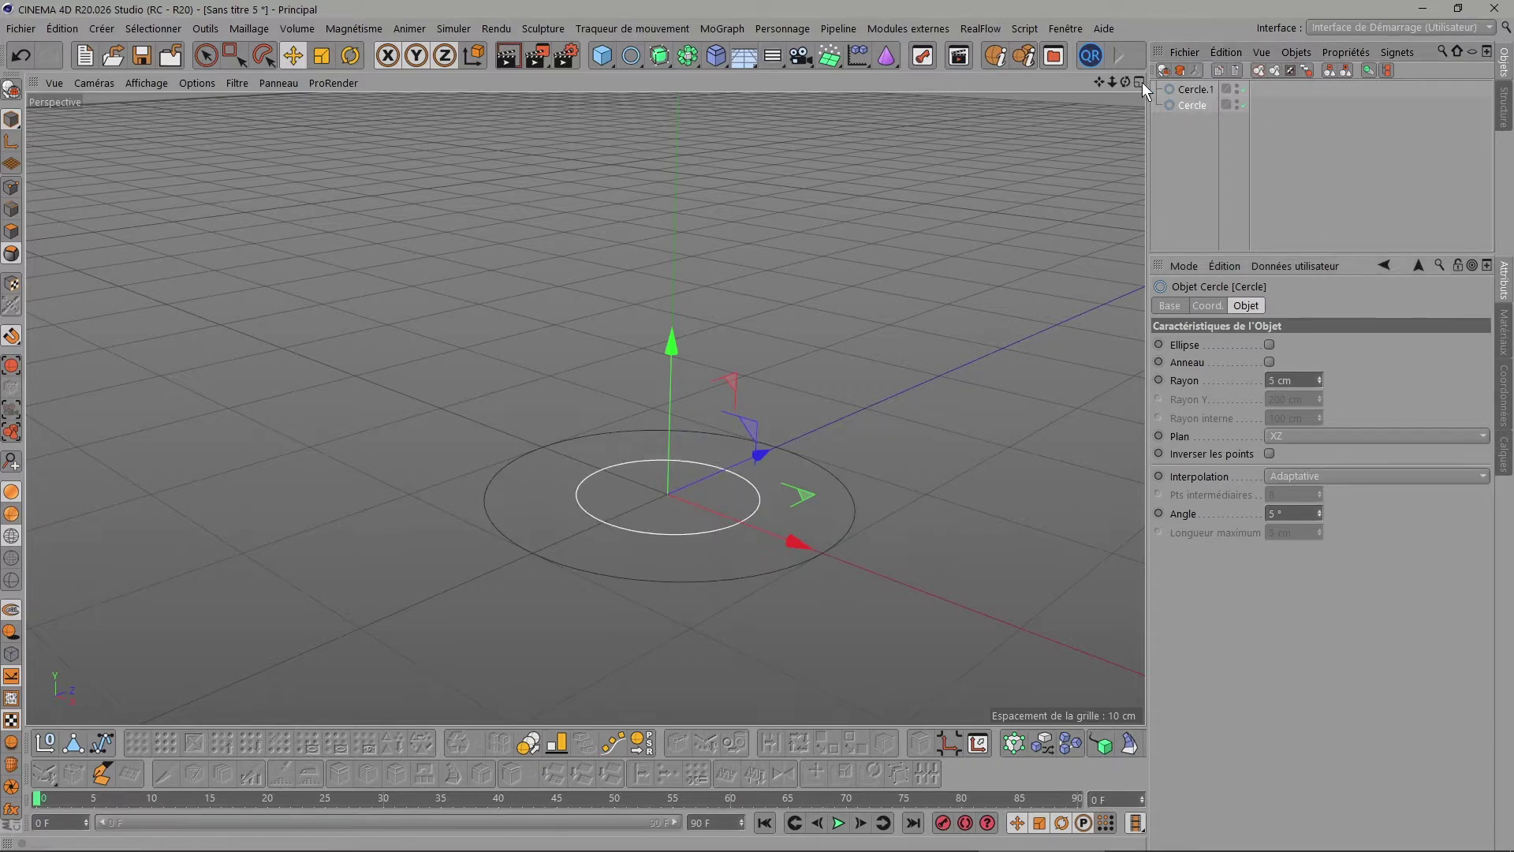
left_click(1139, 82)
left_click(576, 411)
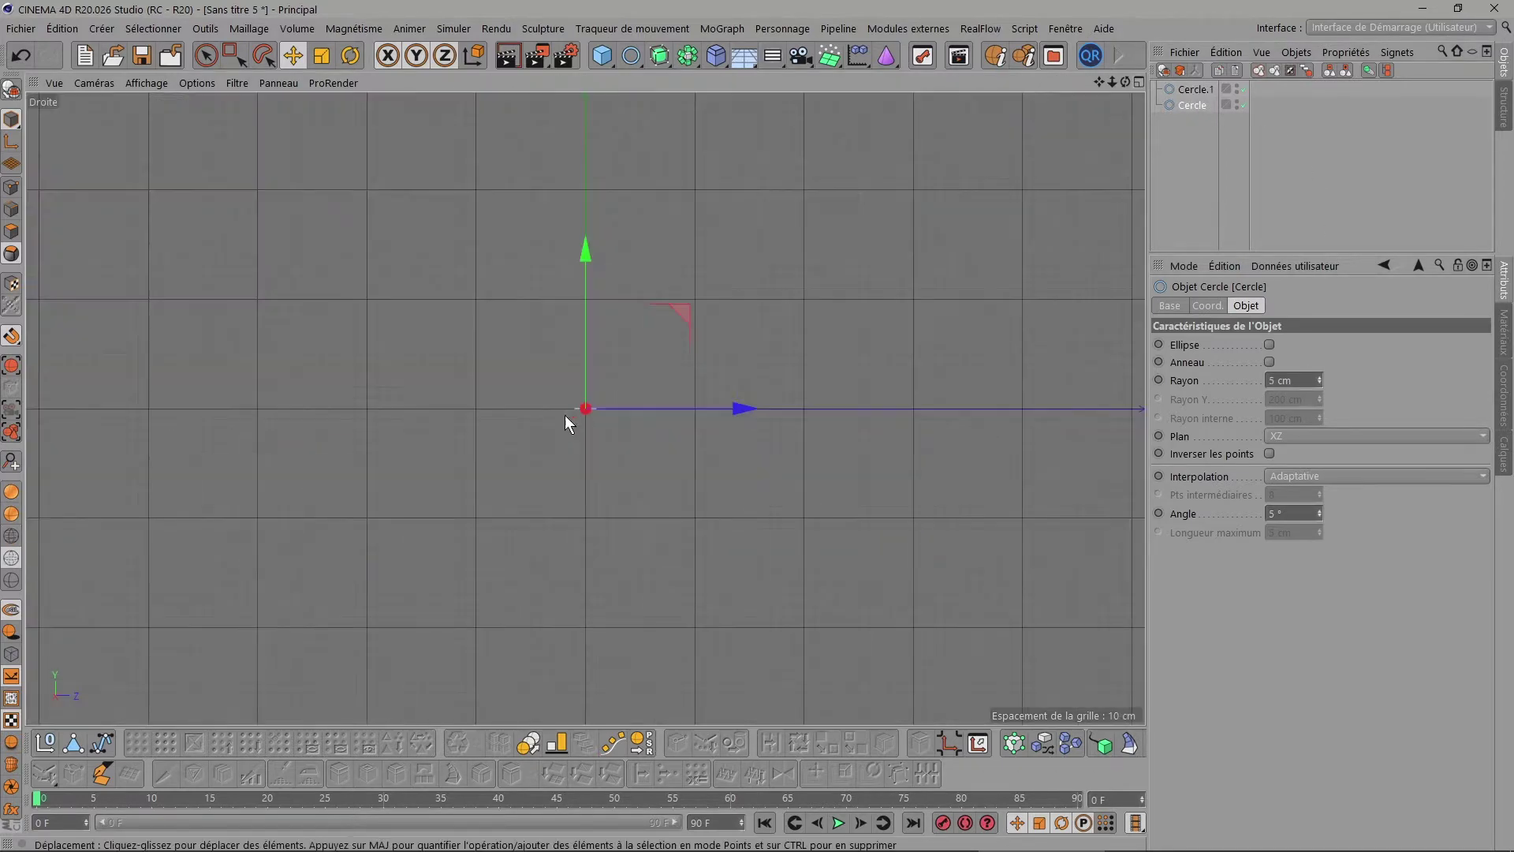
scroll(604, 357, "down", 5)
left_click_drag(551, 357, 553, 326)
scroll(577, 476, "up", 2)
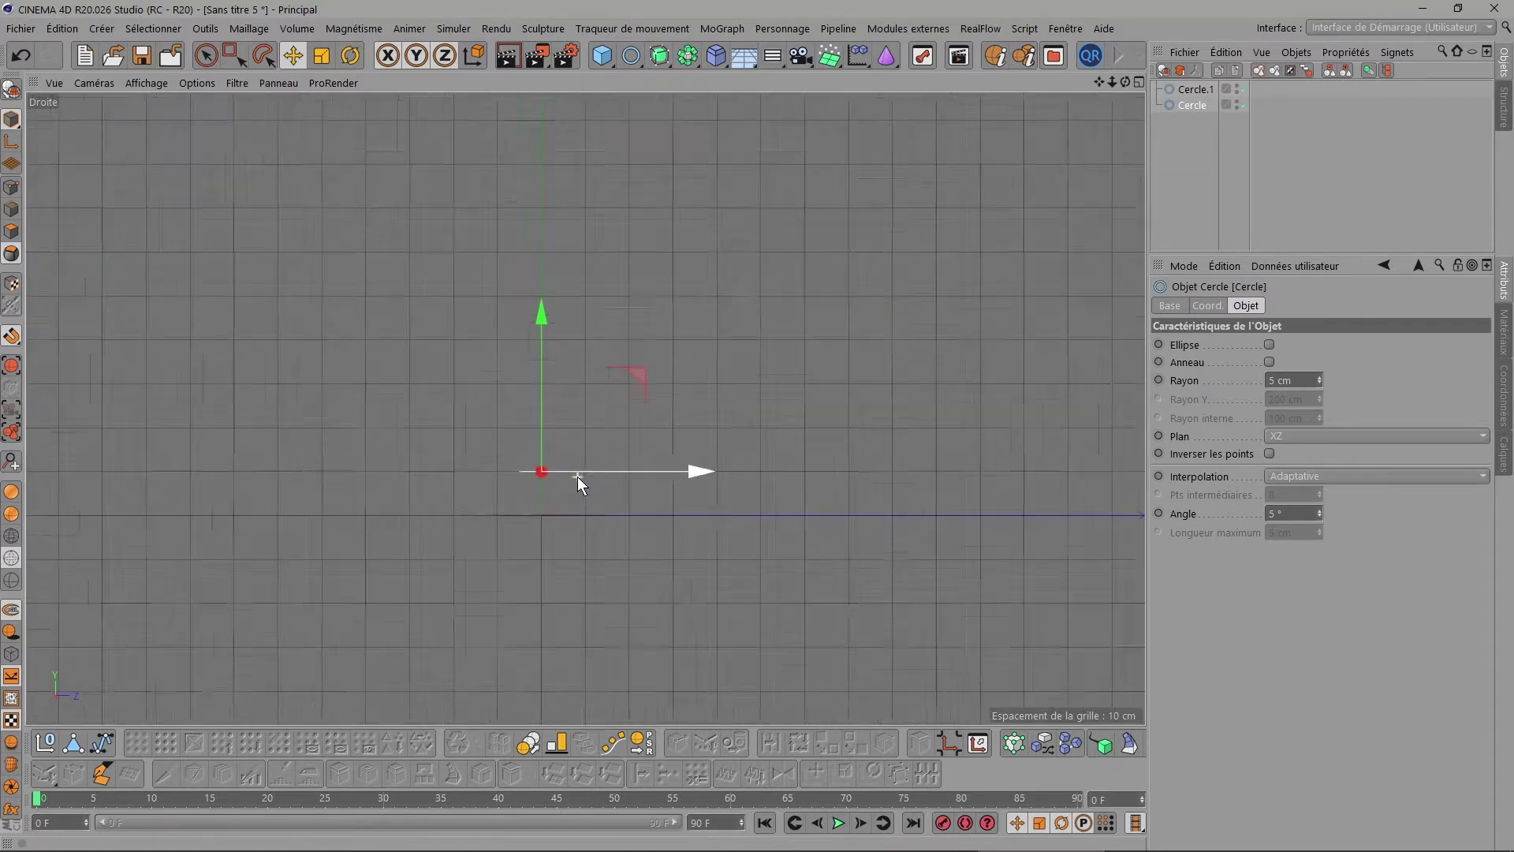
scroll(578, 476, "up", 4)
scroll(490, 514, "up", 3)
left_click_drag(494, 283, 474, 414)
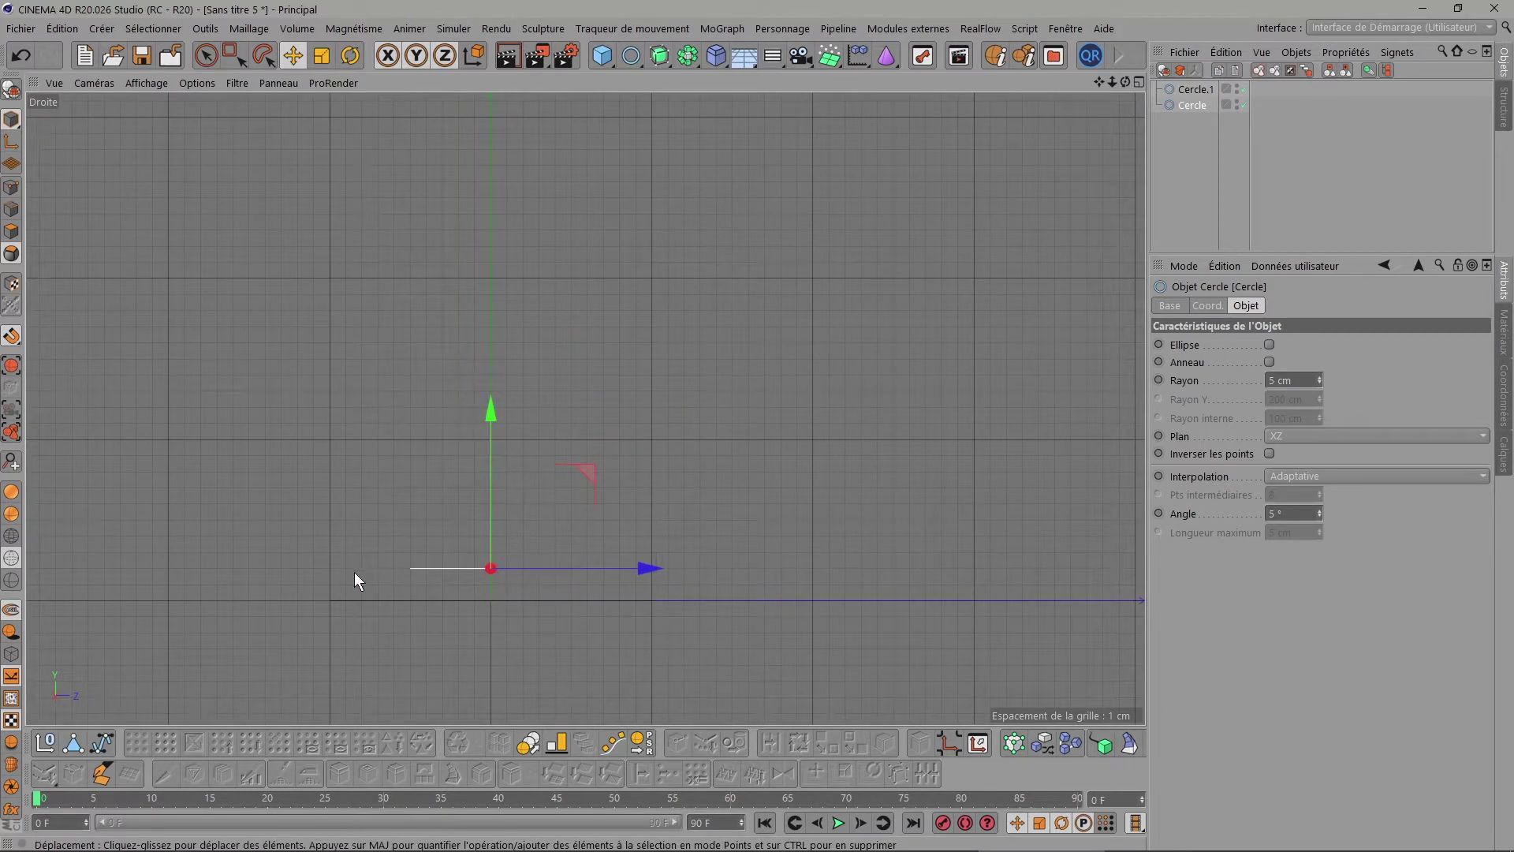
left_click(1139, 81)
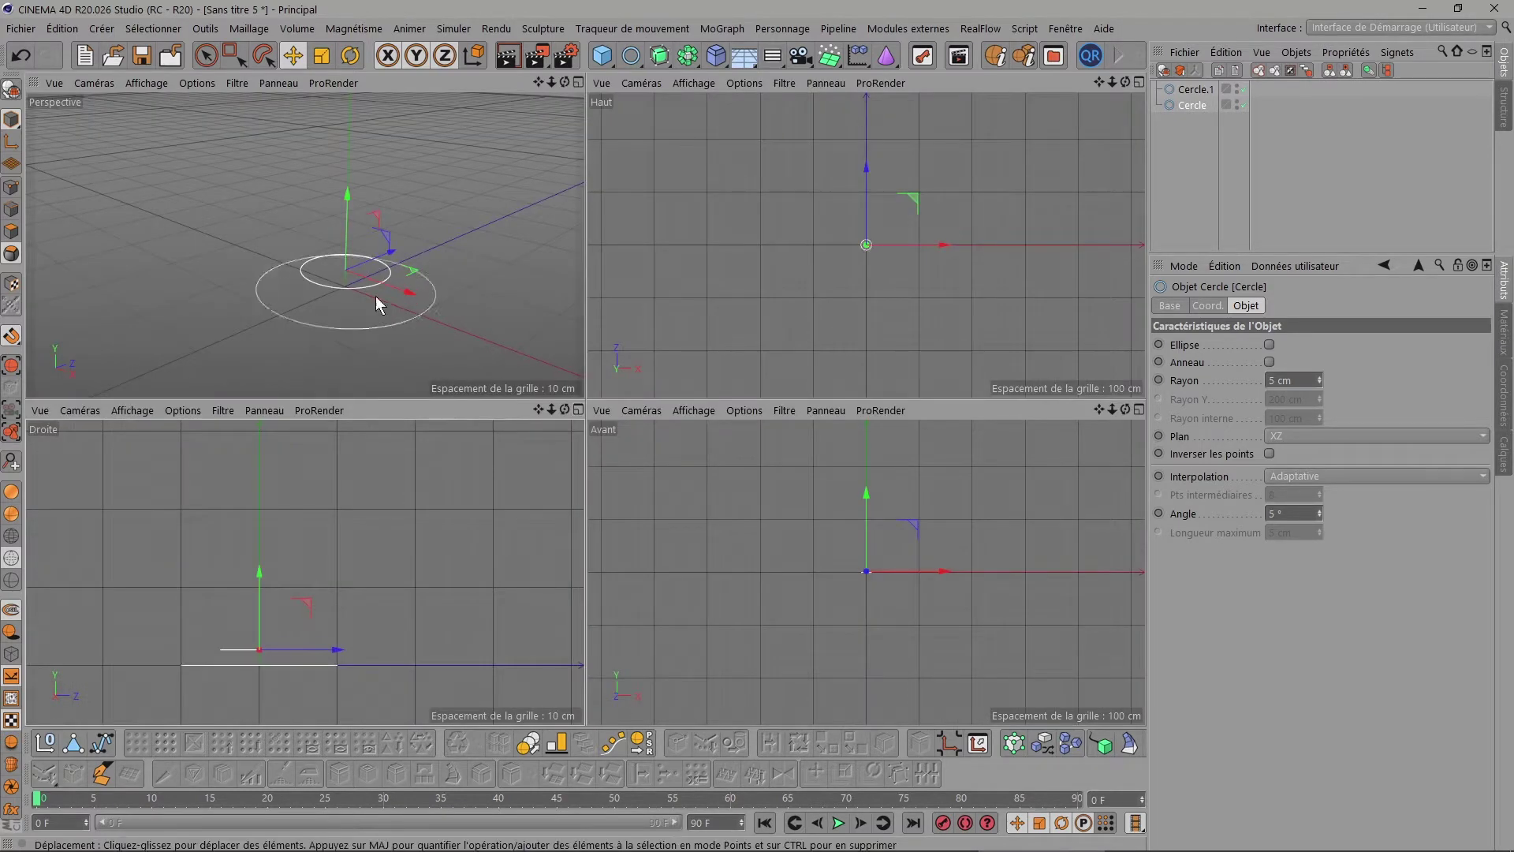
Duplicate Cercle.1 as Cercle.2 and give it a 20 cm radius.
left_click_drag(552, 83, 555, 87)
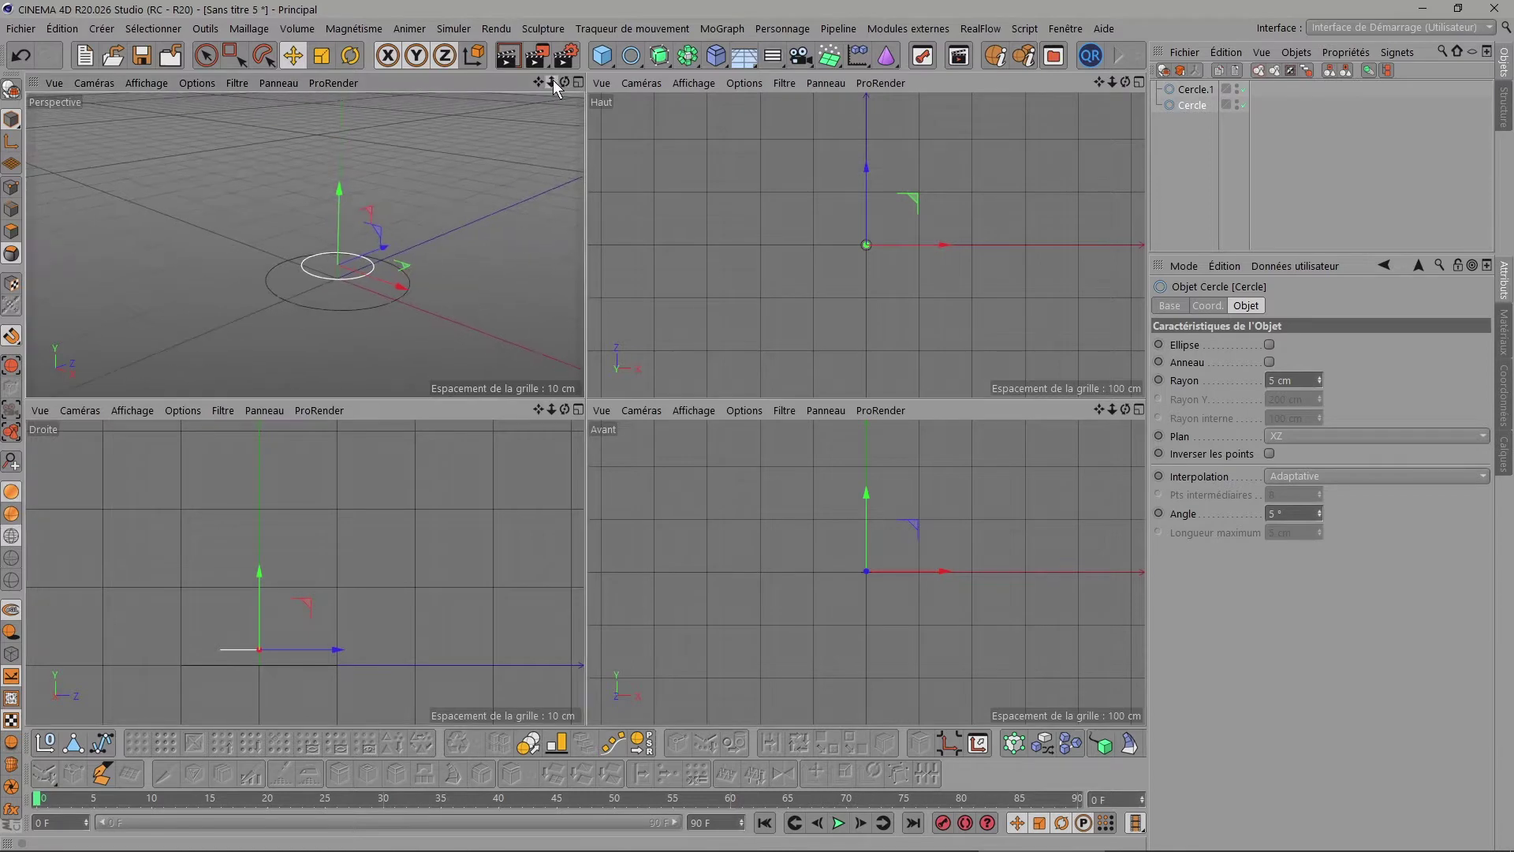
left_click_drag(1195, 89, 1205, 86)
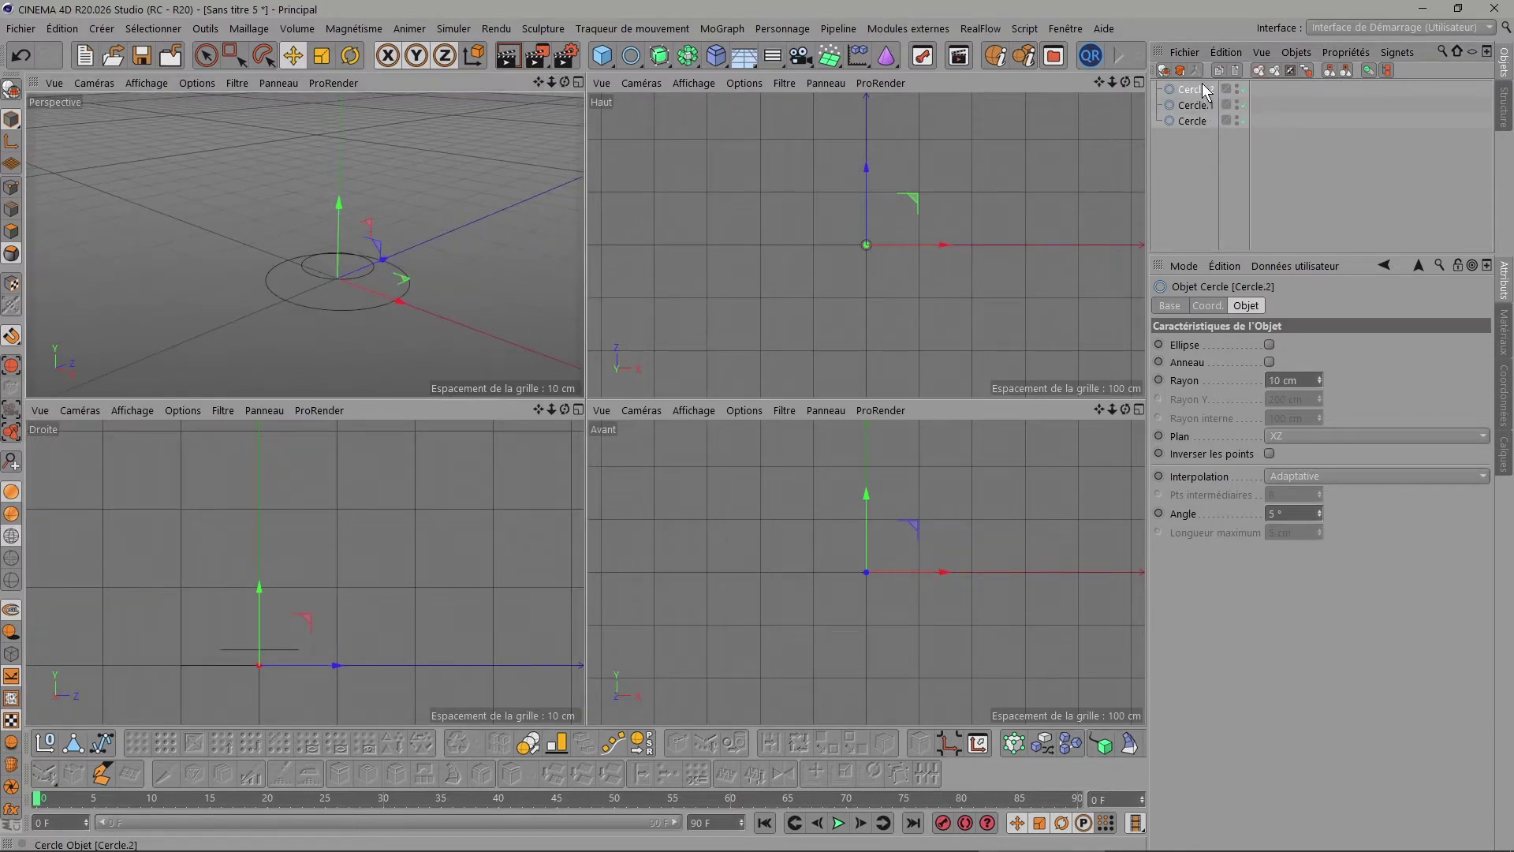
double_click(1305, 380)
type("320")
key("Return")
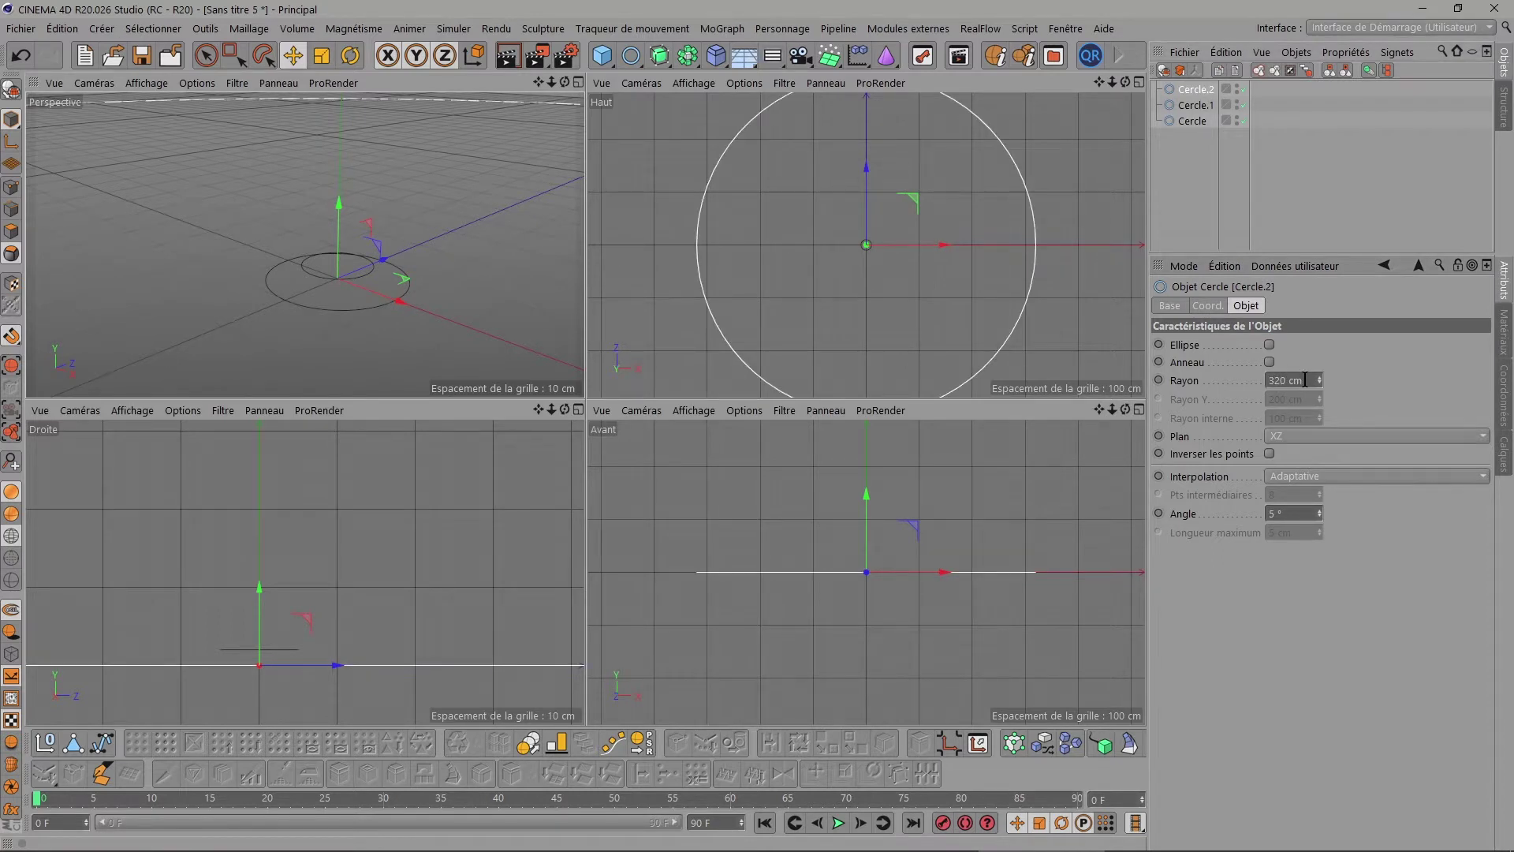
scroll(427, 533, "down", 2)
scroll(427, 533, "down", 2)
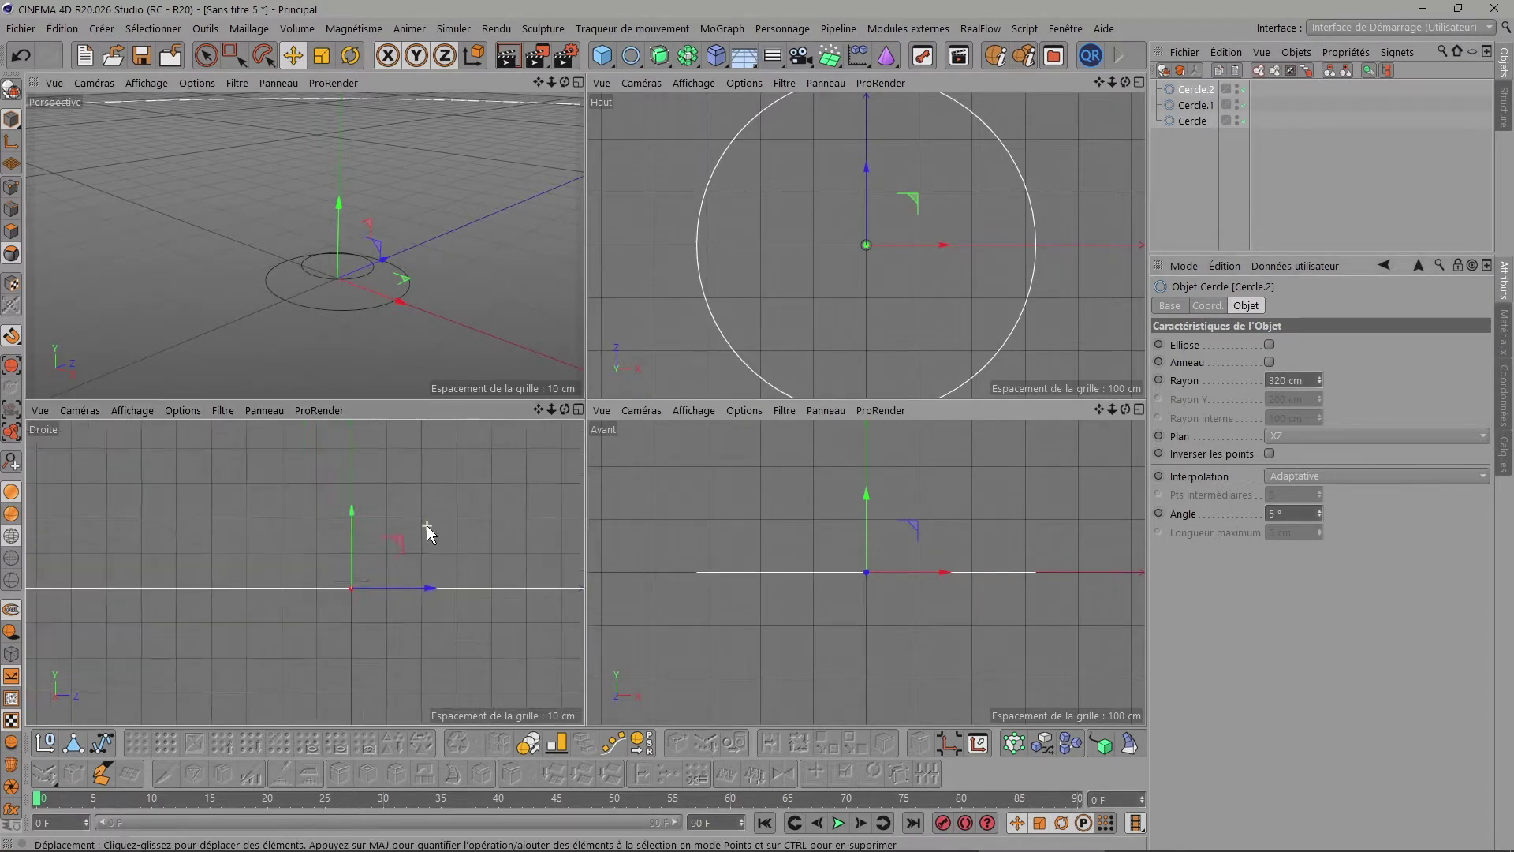
scroll(427, 534, "down", 1)
scroll(428, 533, "down", 1)
scroll(428, 526, "down", 2)
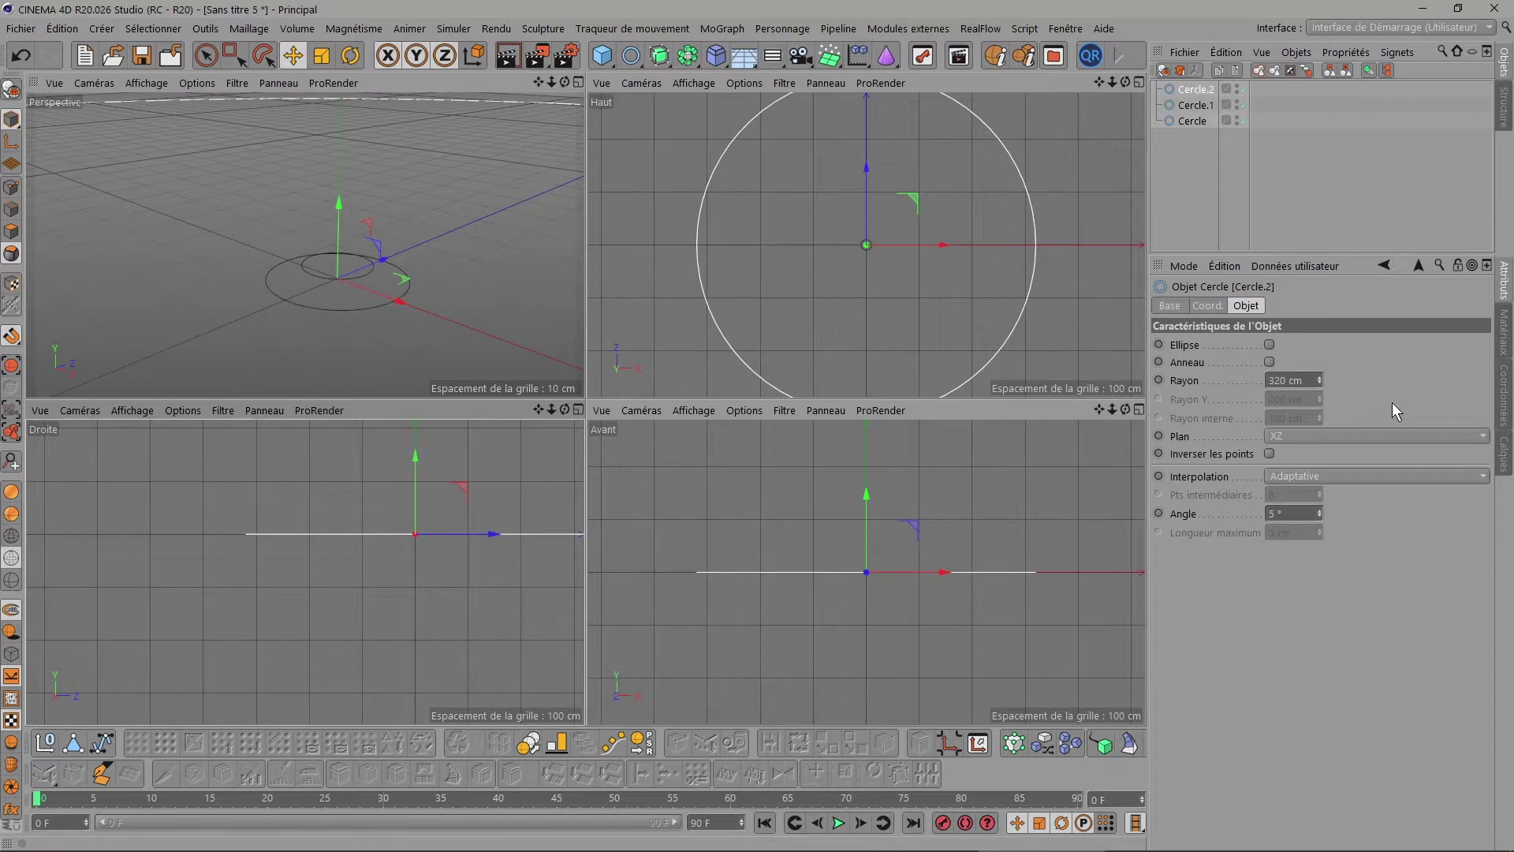
left_click(1311, 379)
type("20")
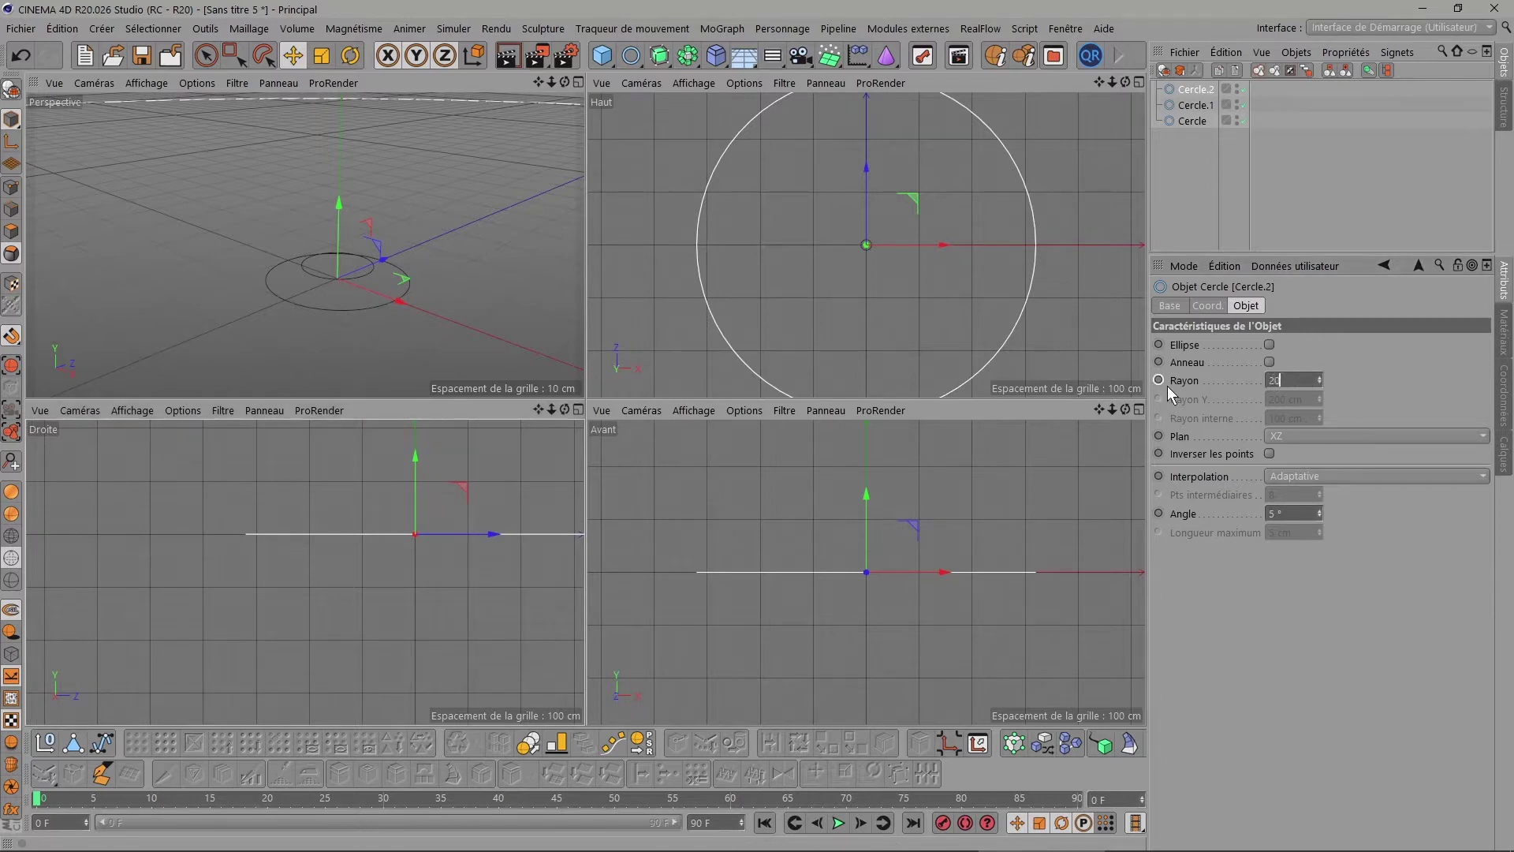
key("Return")
Raise the 20 cm circle above the base circles and duplicate it as Cercle.3.
scroll(470, 536, "up", 2)
scroll(323, 505, "up", 2)
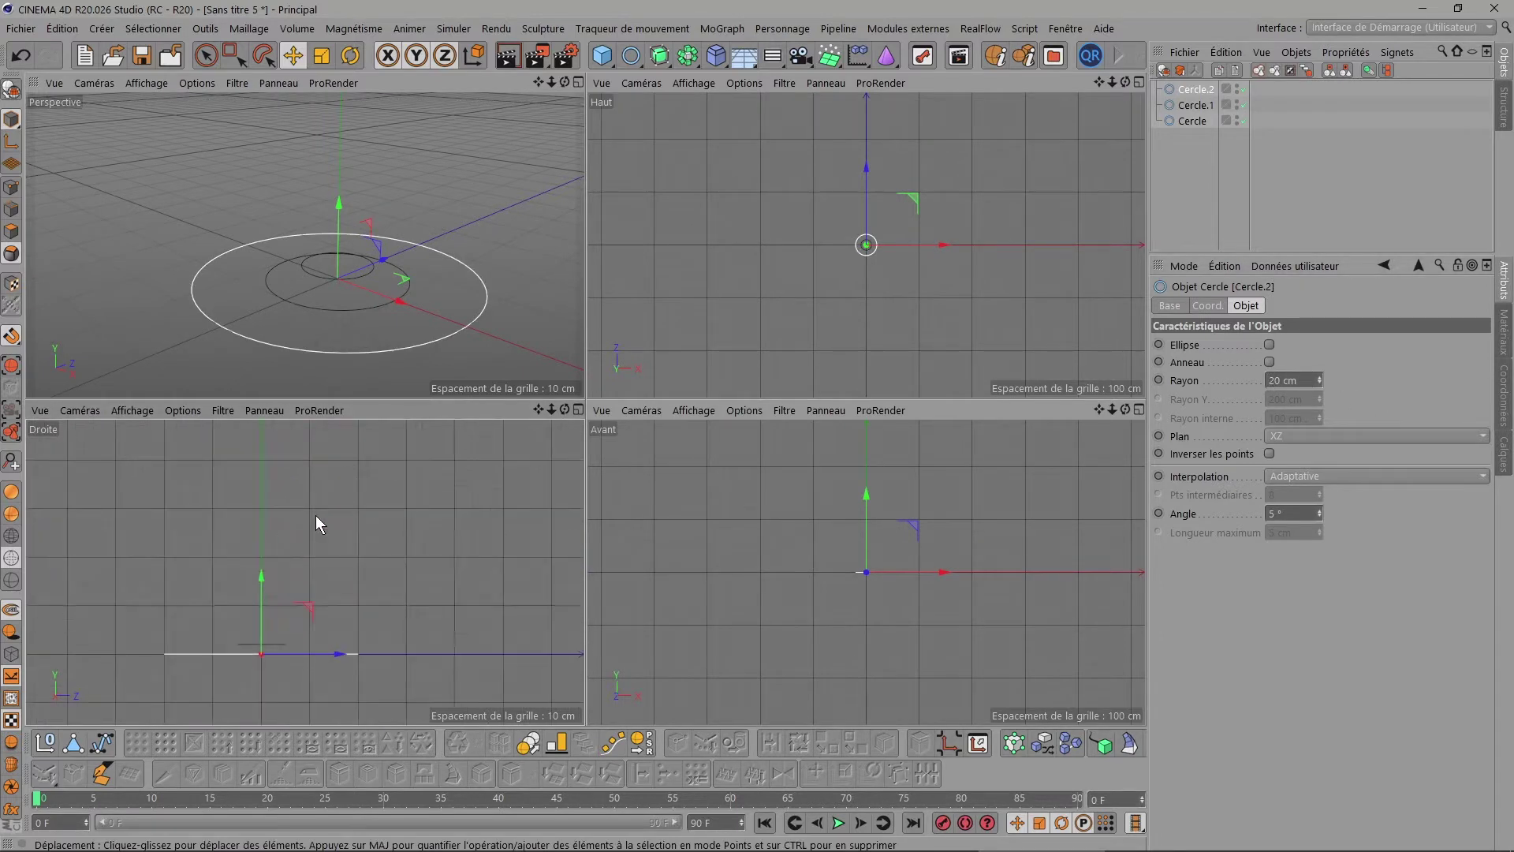
left_click_drag(262, 576, 264, 484)
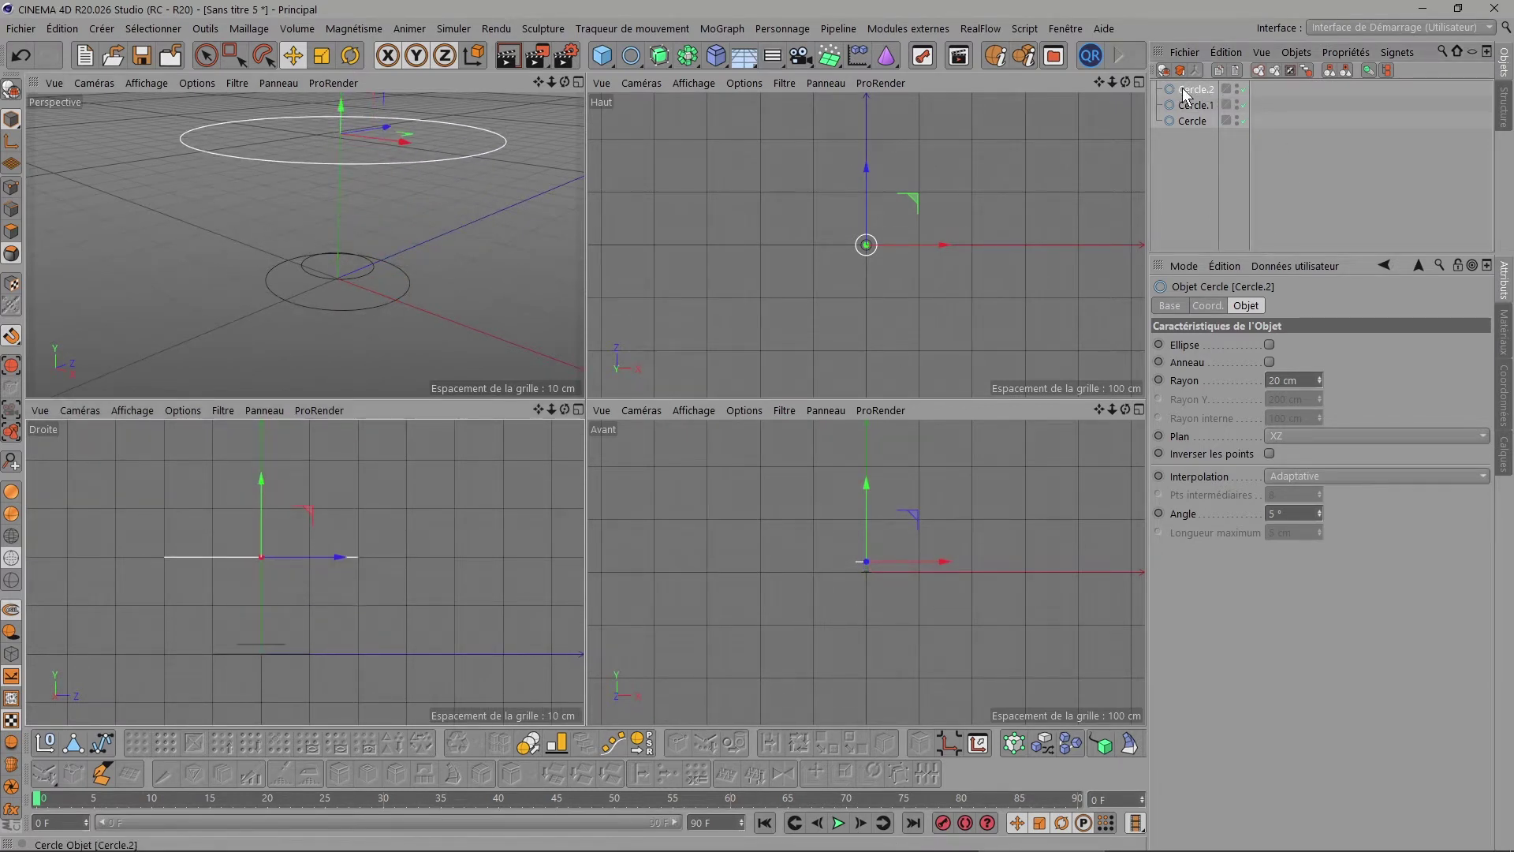
left_click_drag(1191, 100, 1193, 87, "ctrl")
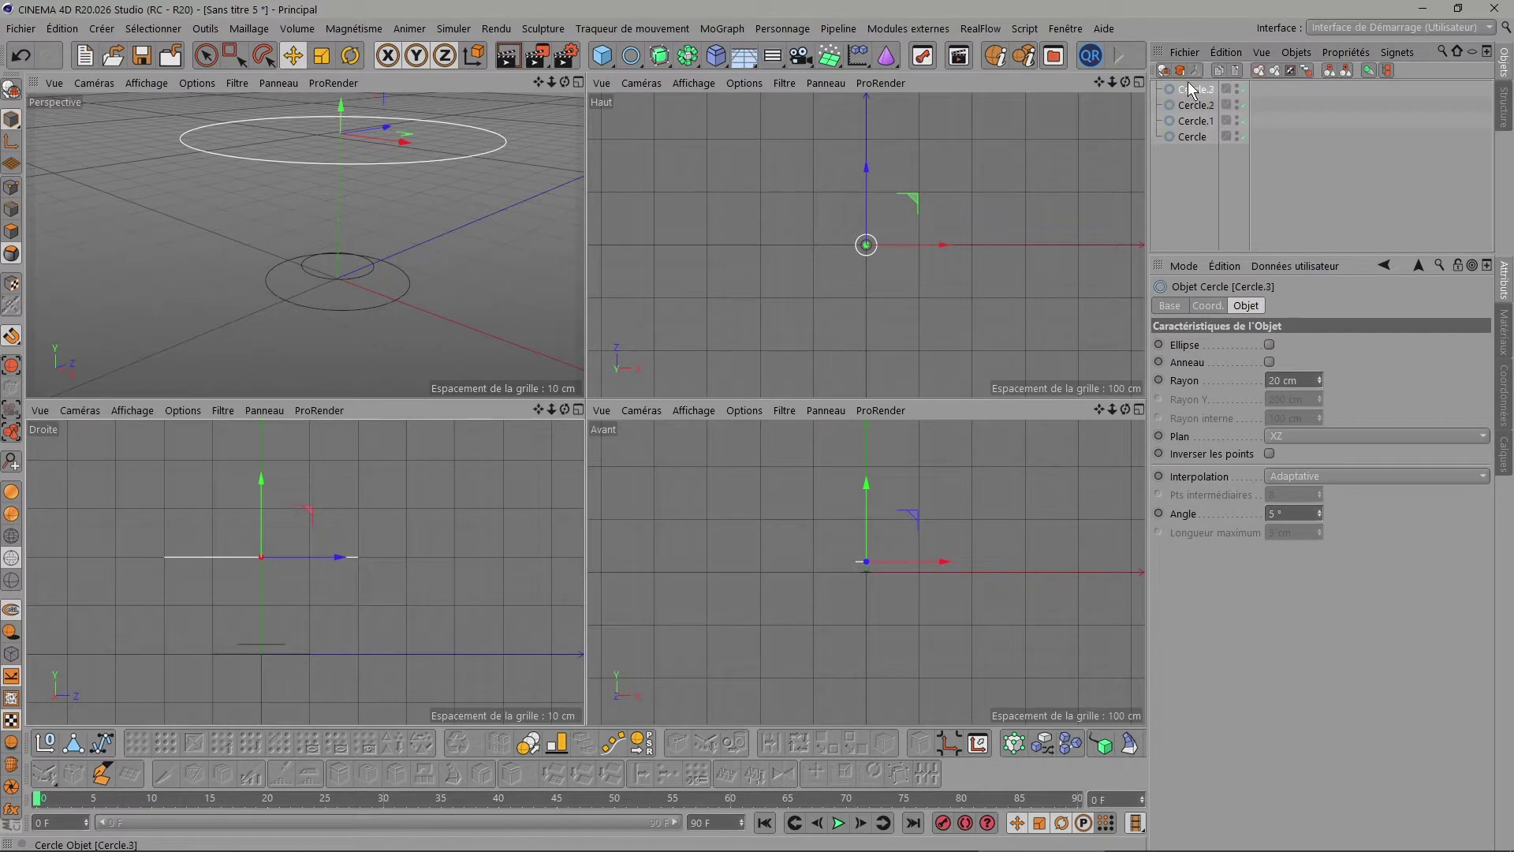
Set Cercle.3 to a 10 cm radius and raise it above the 20 cm circle.
double_click(1306, 380)
type("10")
key("Return")
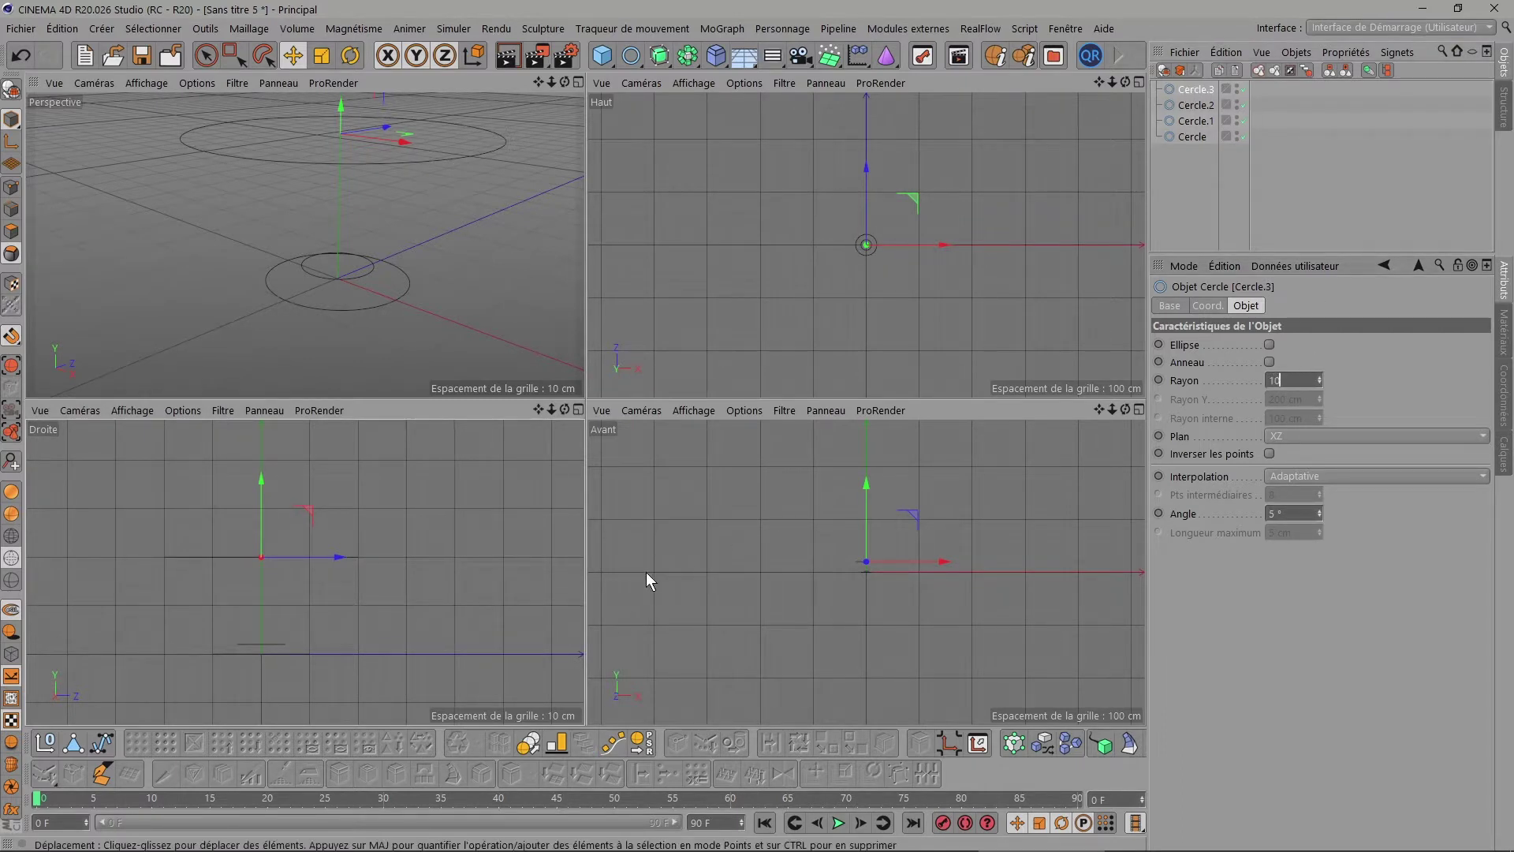
mouse_move(538, 410)
left_mouse_down()
mouse_move(283, 520)
mouse_move(300, 433)
left_mouse_up()
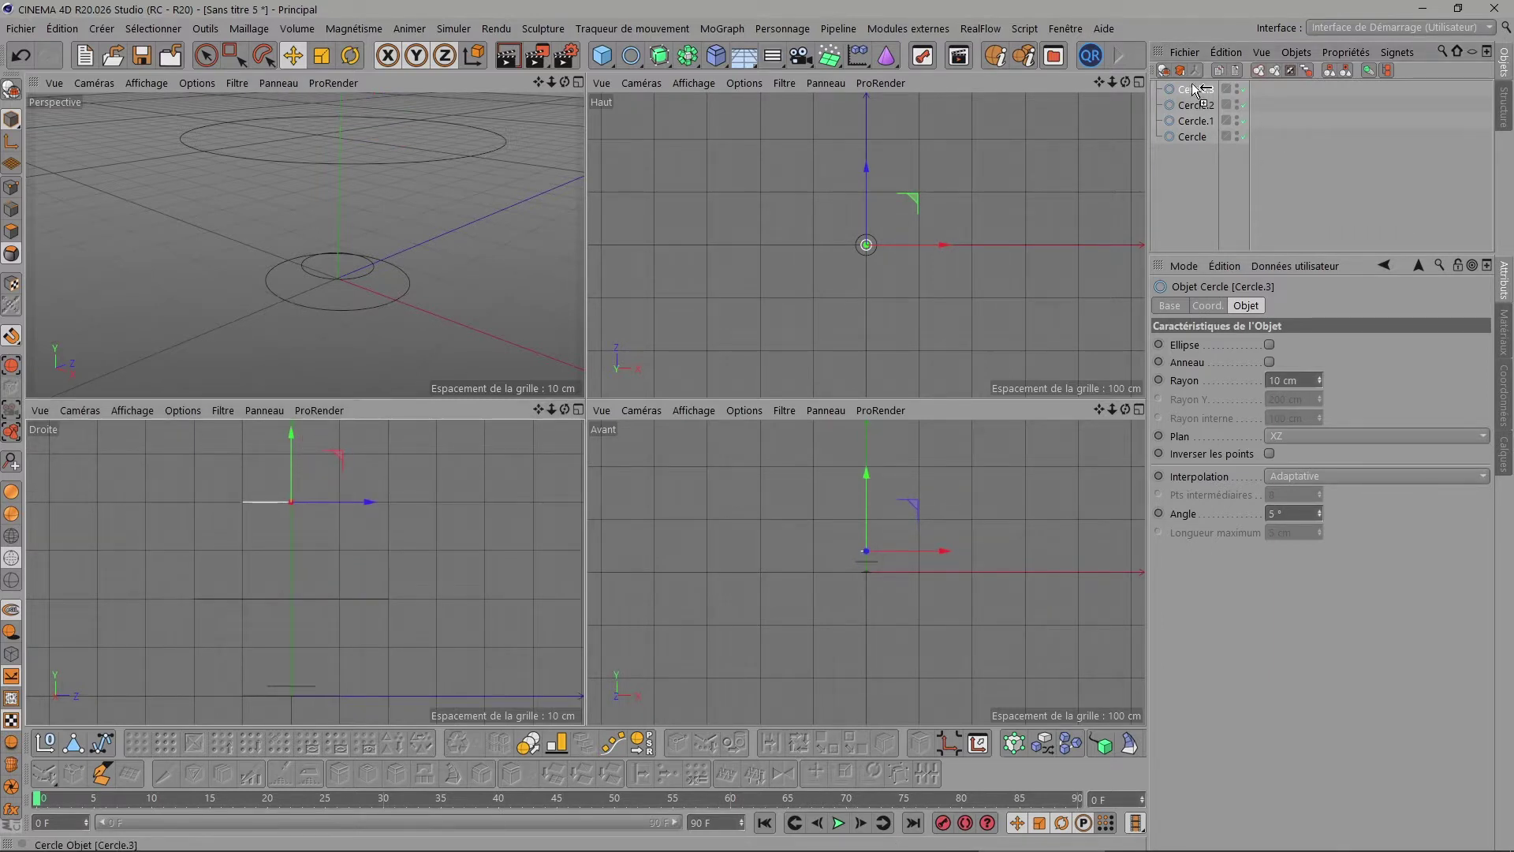
Copy-paste Cercle.4 with a 5 cm radius and raise it to the top of the stack.
key("ctrl+c")
key("ctrl+v")
left_click(1311, 380)
type("5")
key("Return")
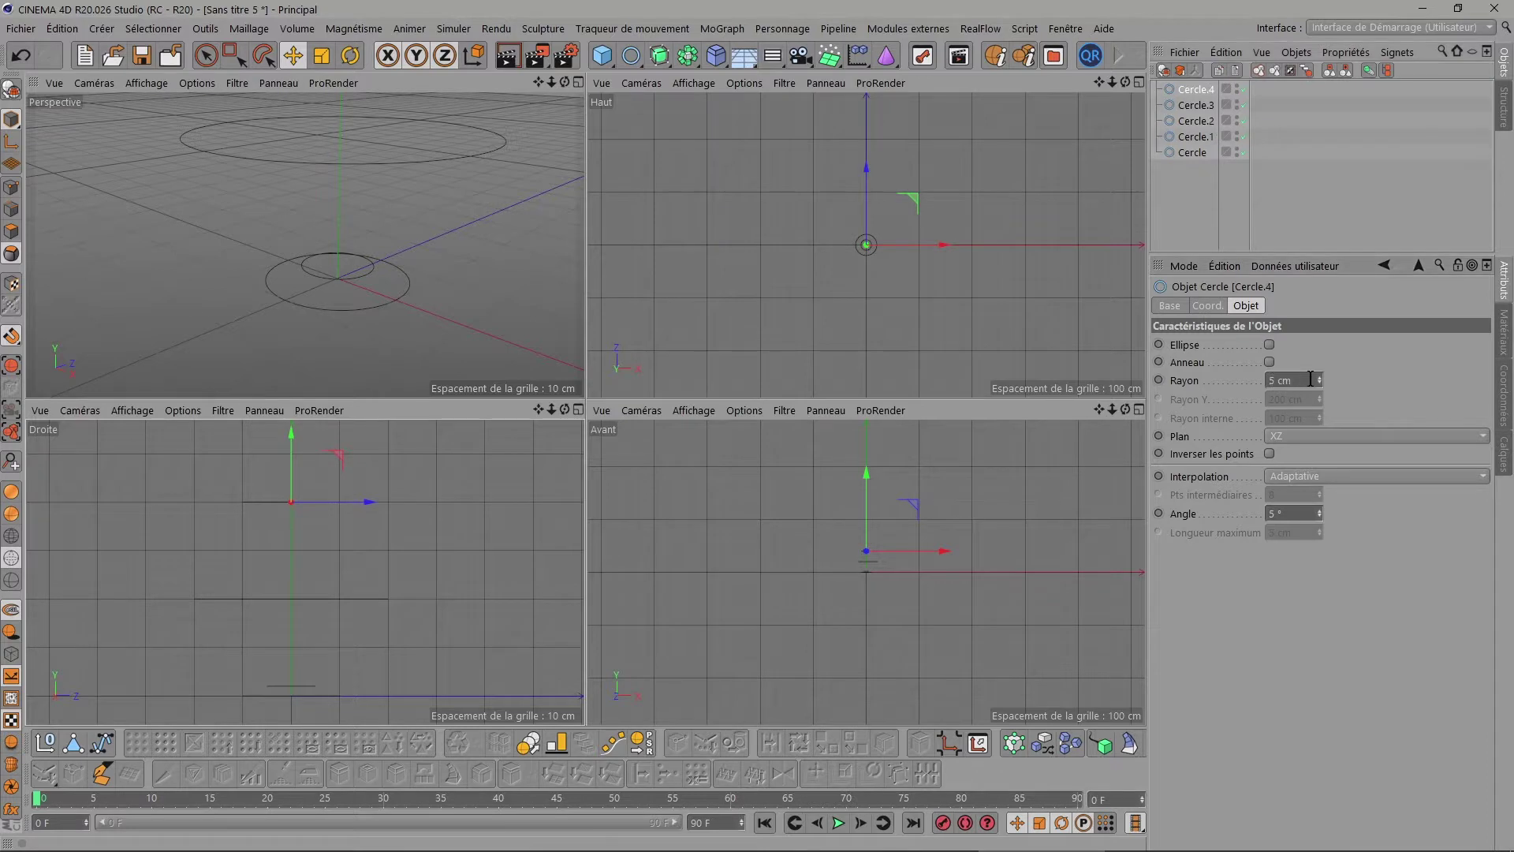
left_click_drag(536, 411, 536, 506)
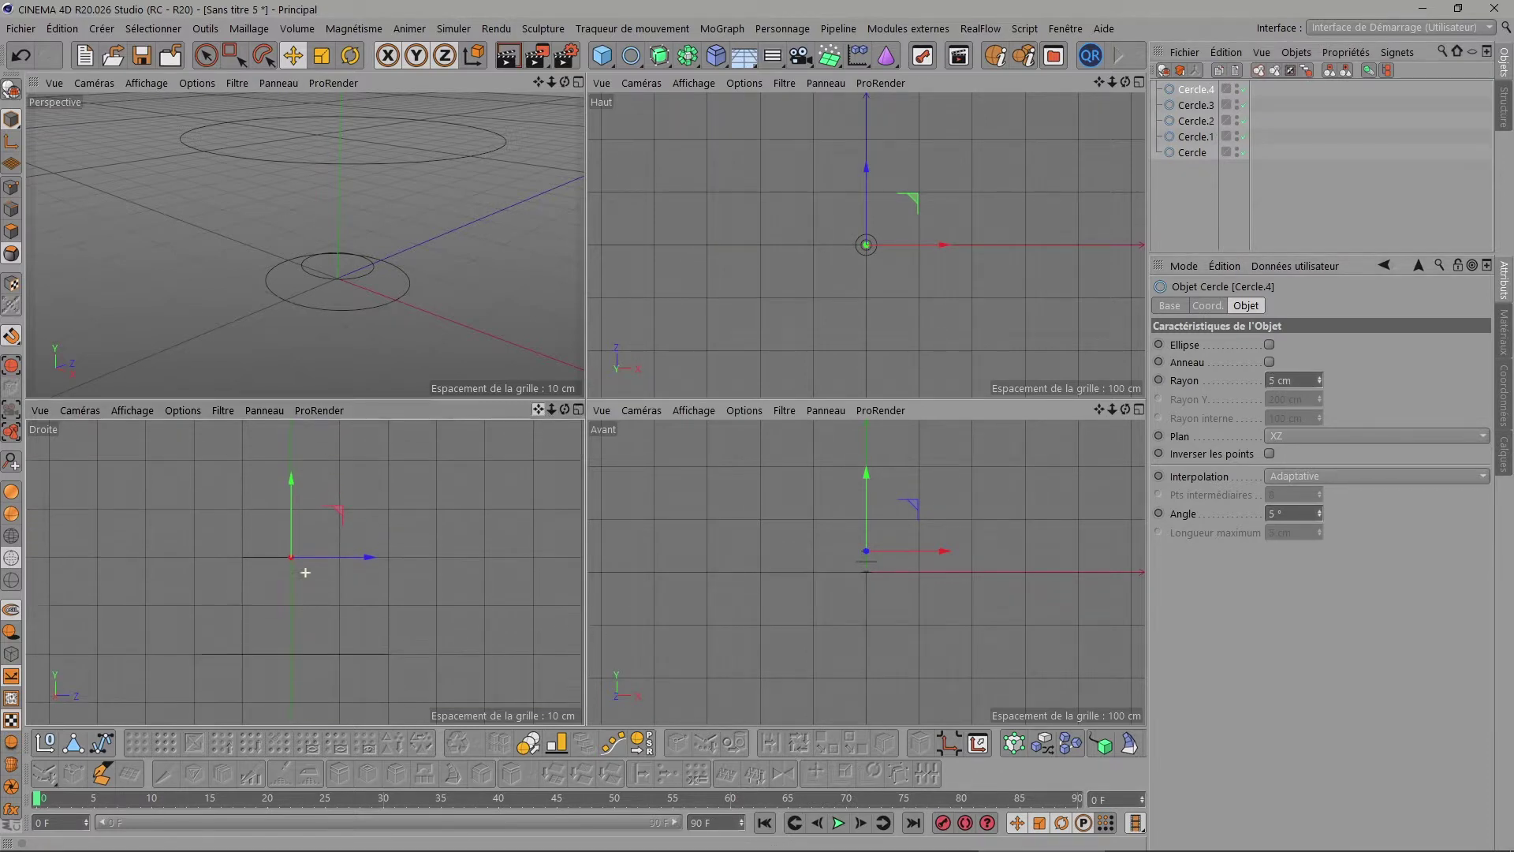
left_click_drag(291, 527, 290, 436)
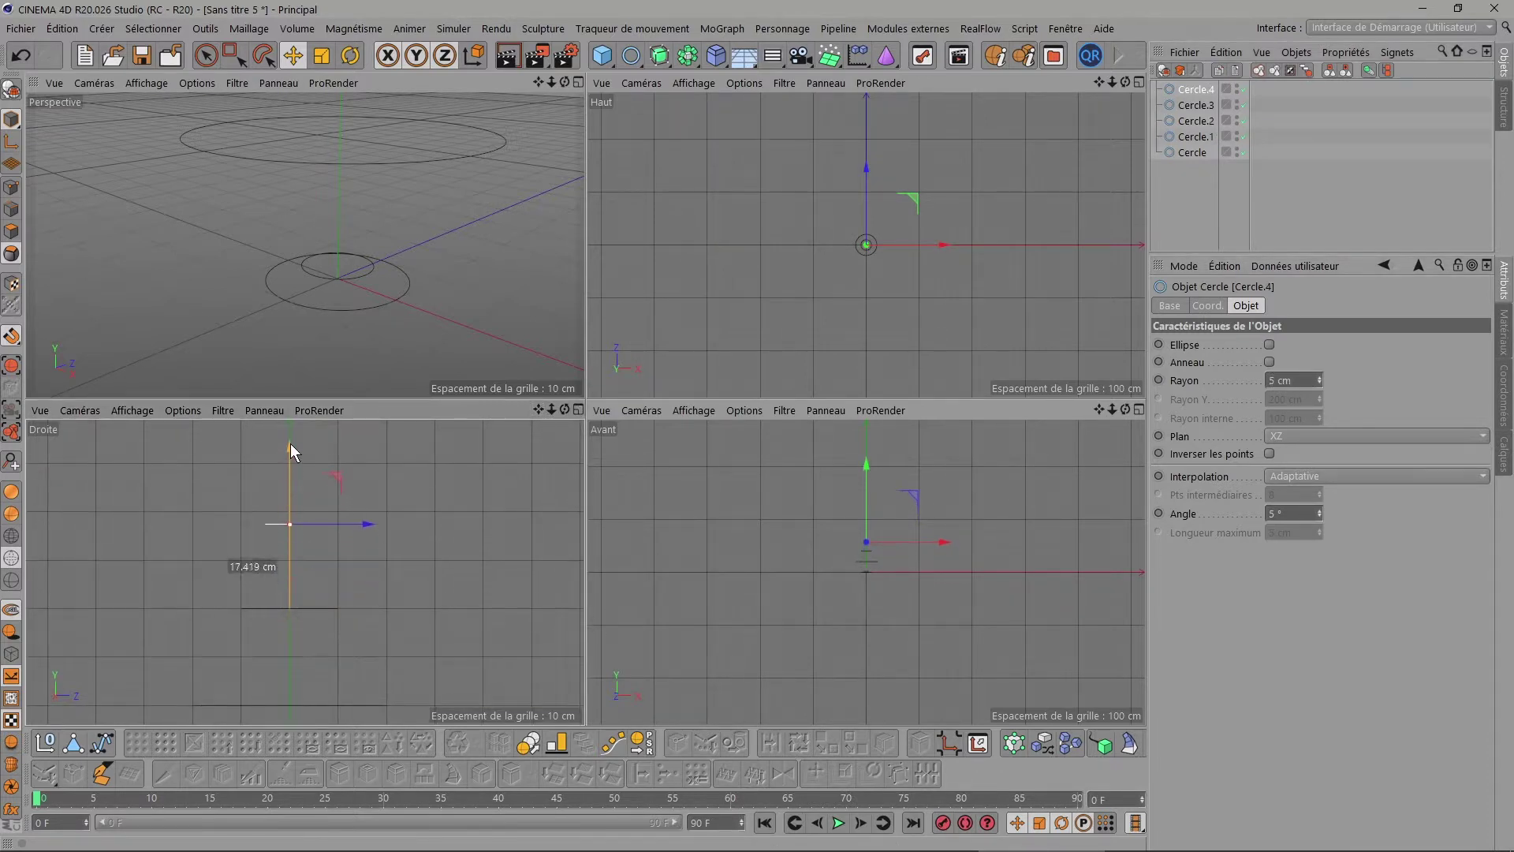
Maximise the Perspective view to fill the workspace.
left_click(579, 80)
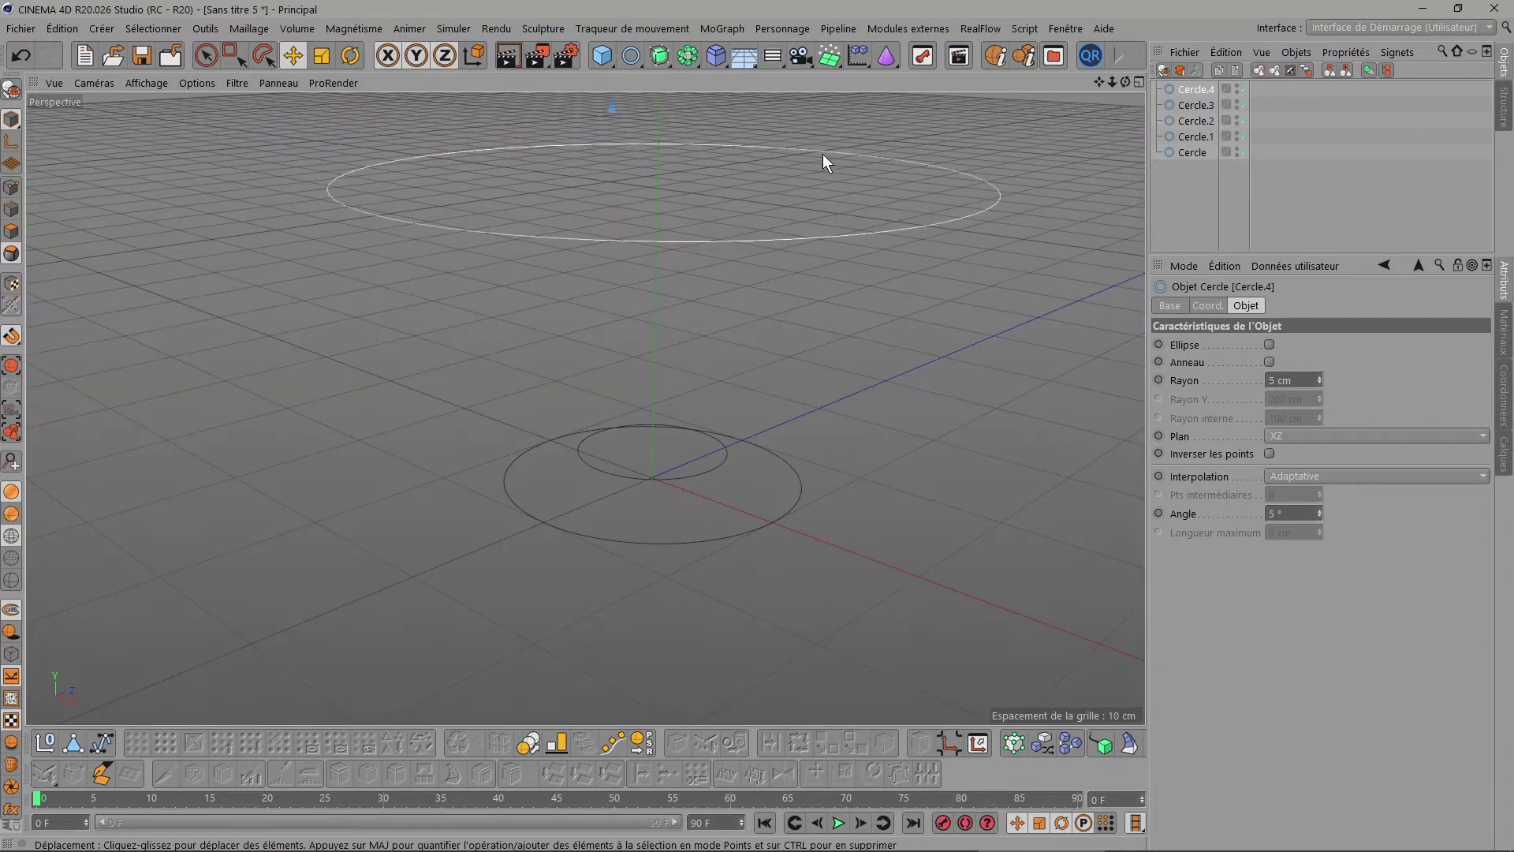
scroll(822, 155, "up", 3)
scroll(822, 155, "down", 5)
scroll(822, 155, "up", 2)
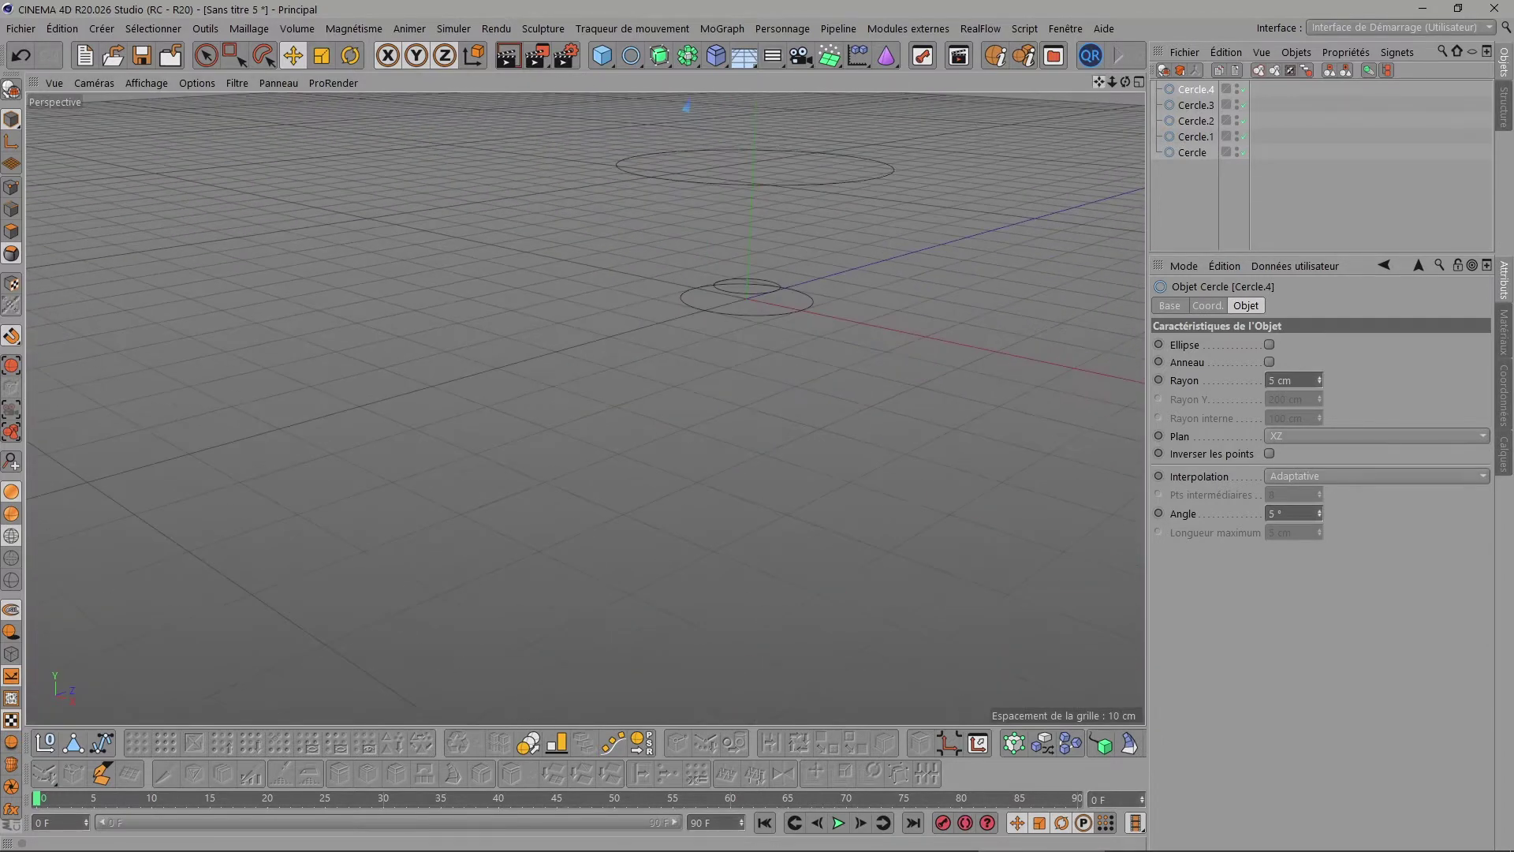
Add a Peau (Loft) object and place Cercle through Cercle.4 inside it.
key("h")
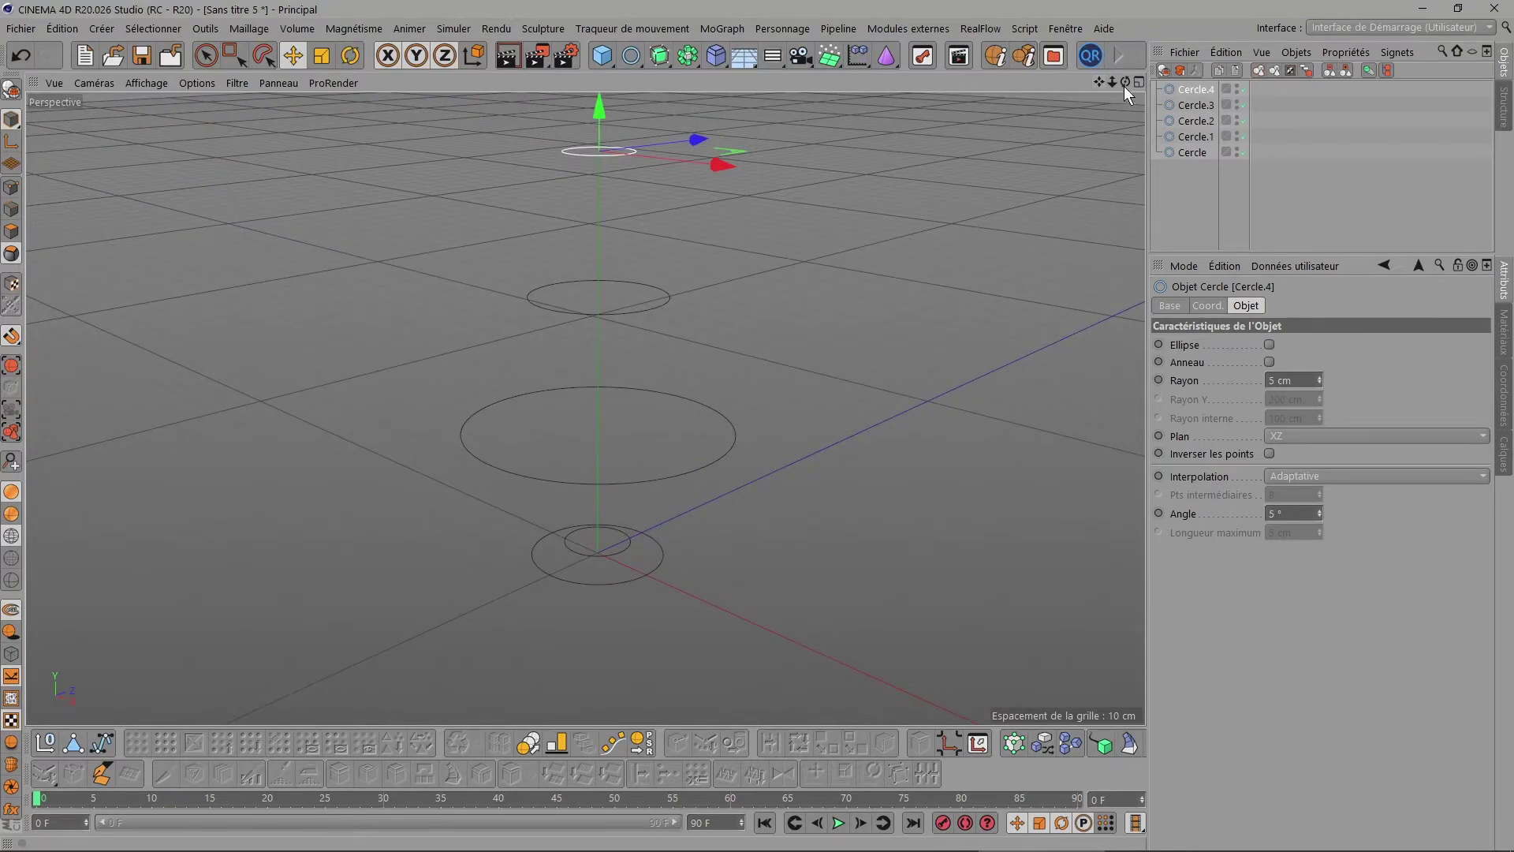
left_click_drag(1126, 81, 1126, 158)
left_click(660, 57)
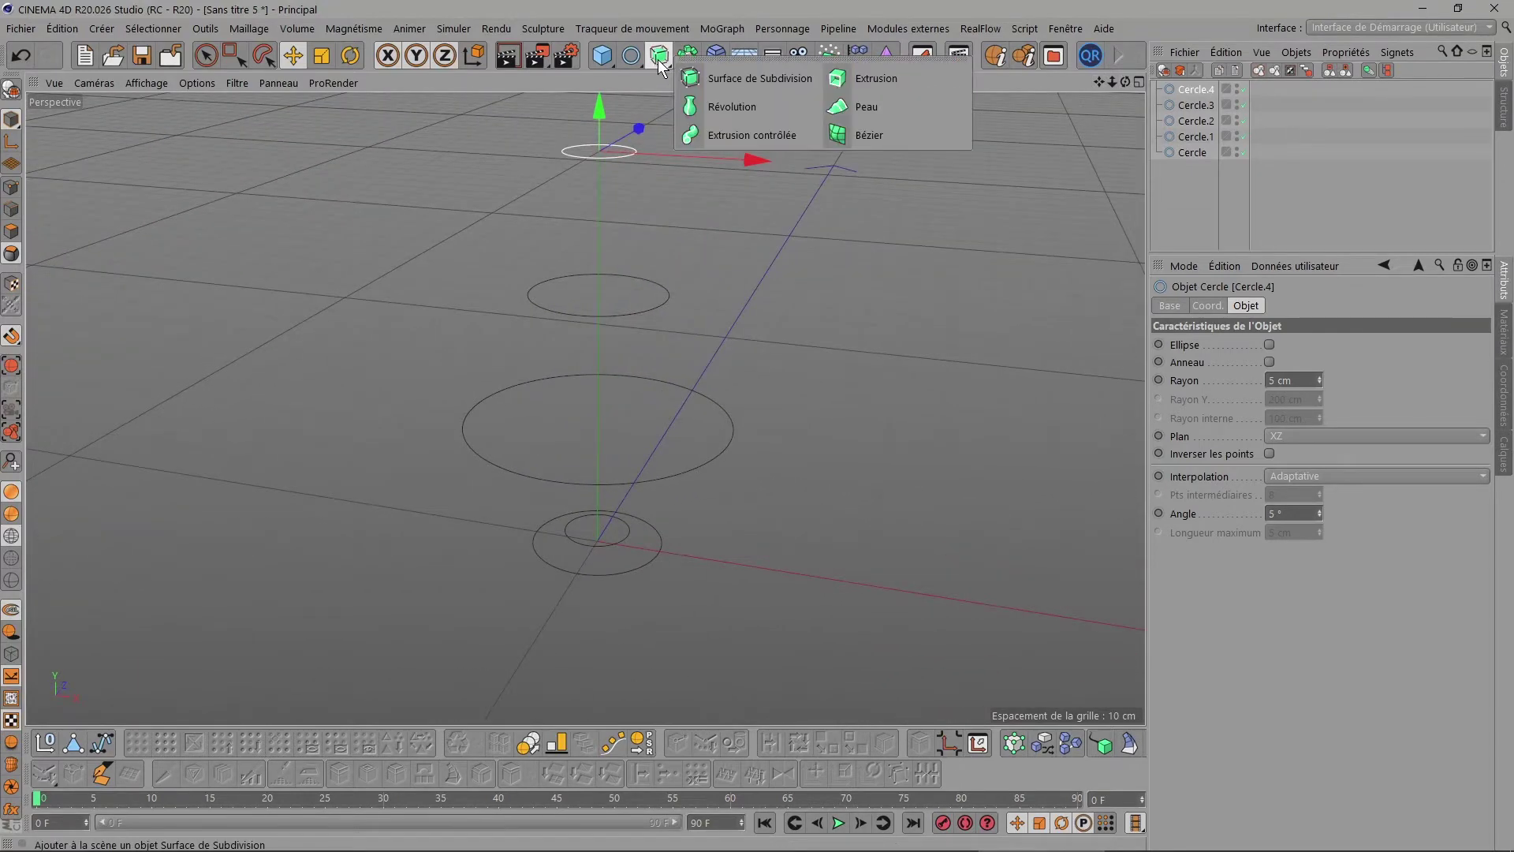
left_click(868, 104)
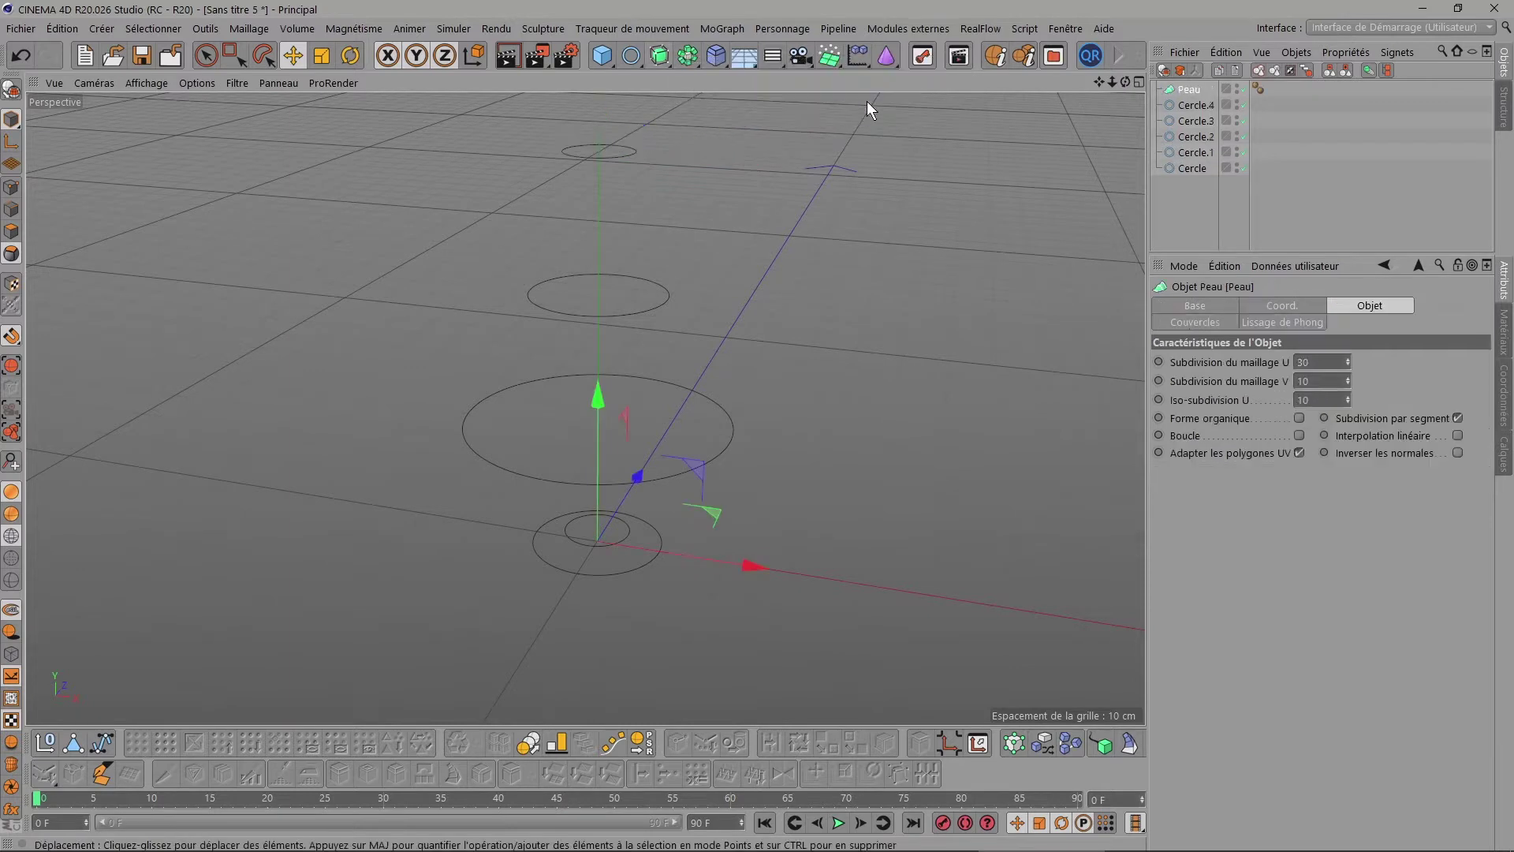
mouse_move(1203, 195)
left_mouse_down()
mouse_move(1166, 101)
mouse_move(1189, 90)
mouse_move(1104, 71)
mouse_move(1125, 48)
left_mouse_up()
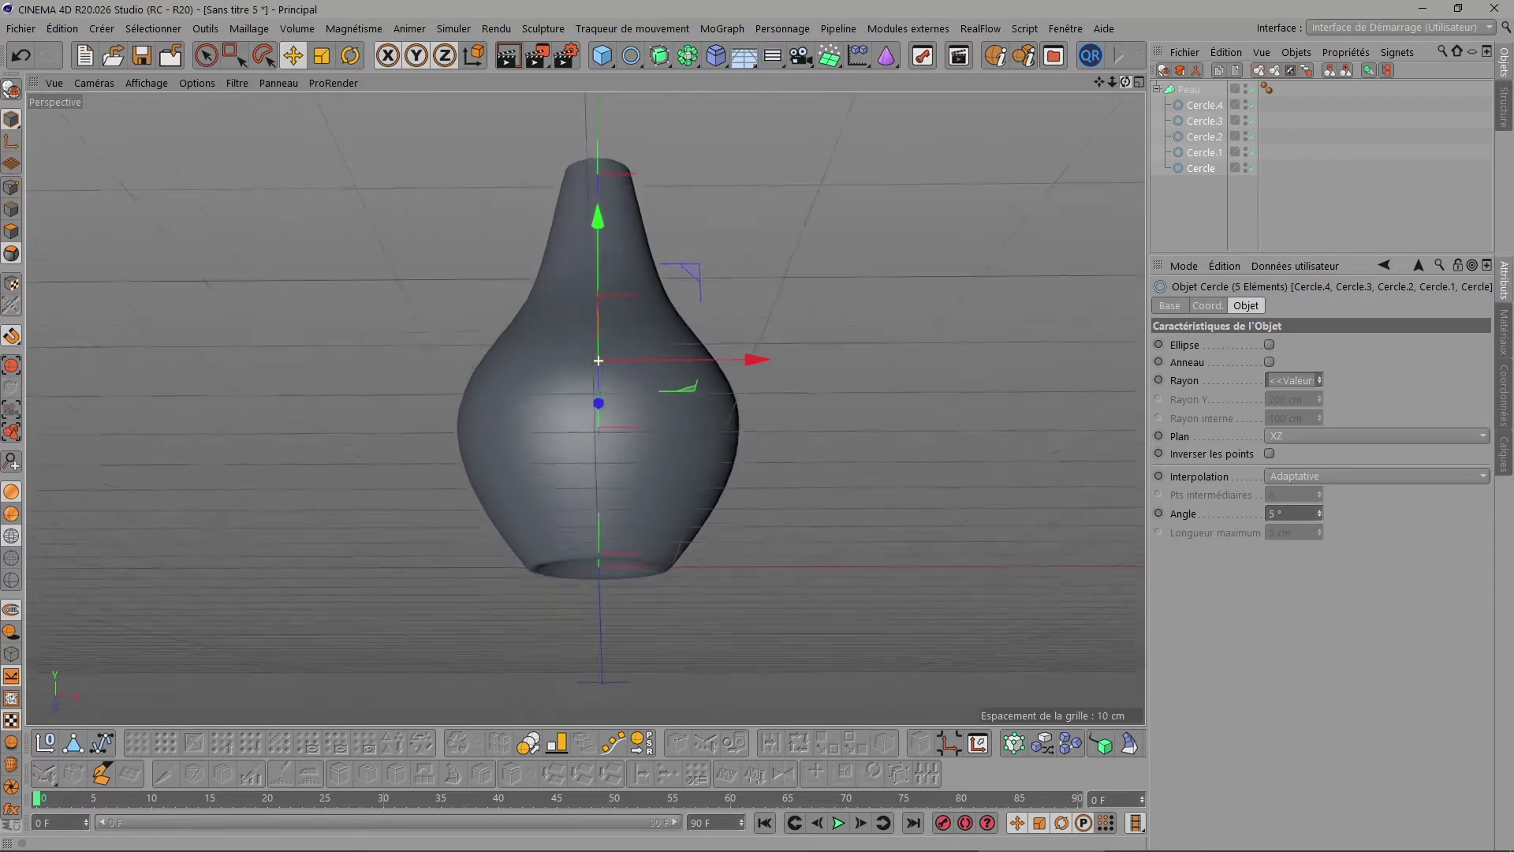
scroll(607, 481, "up", 3)
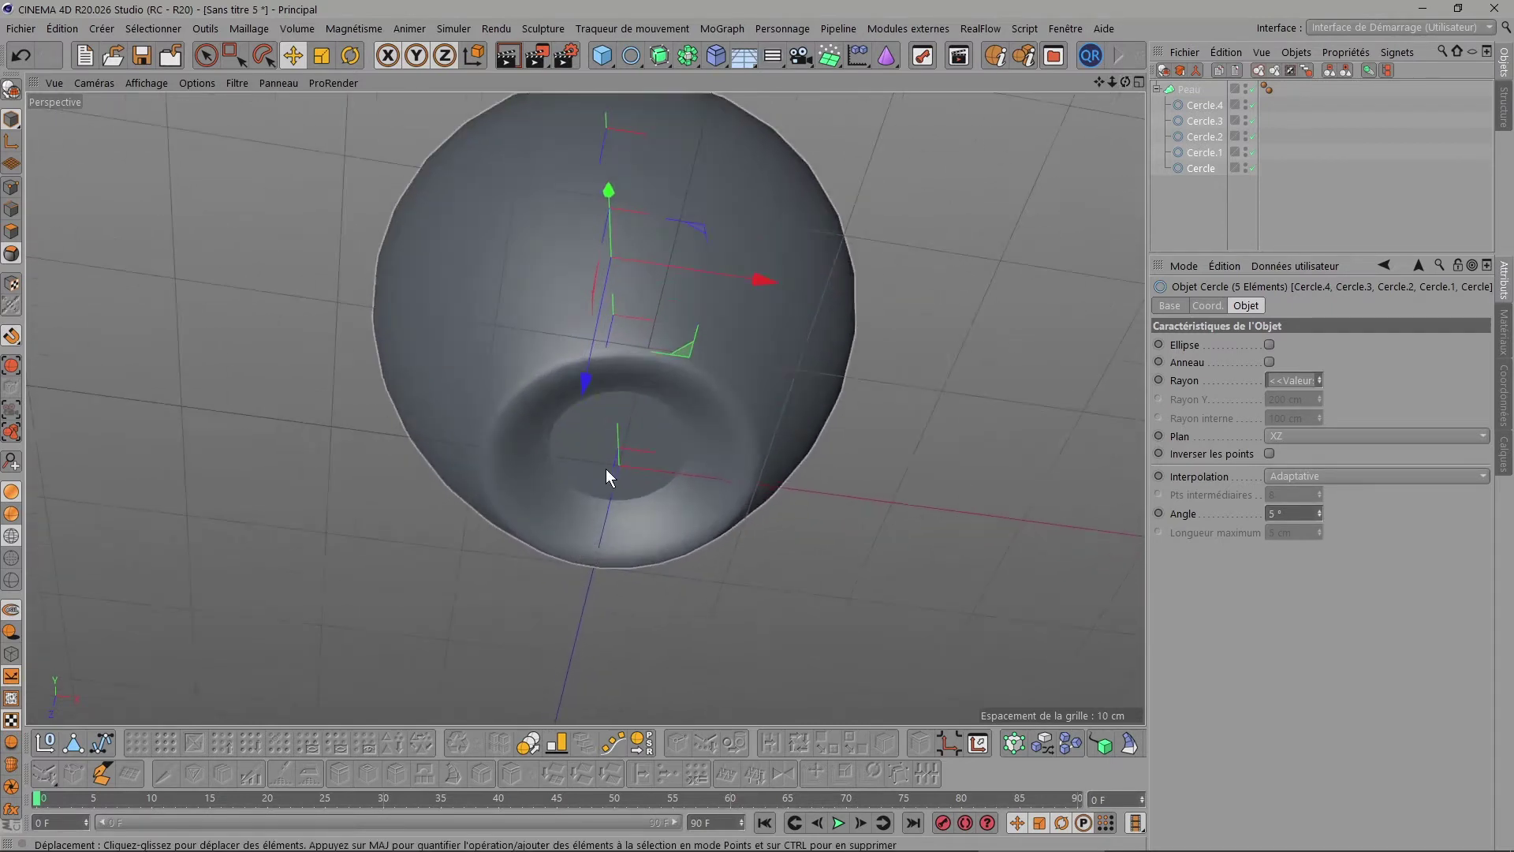
left_click(1189, 89)
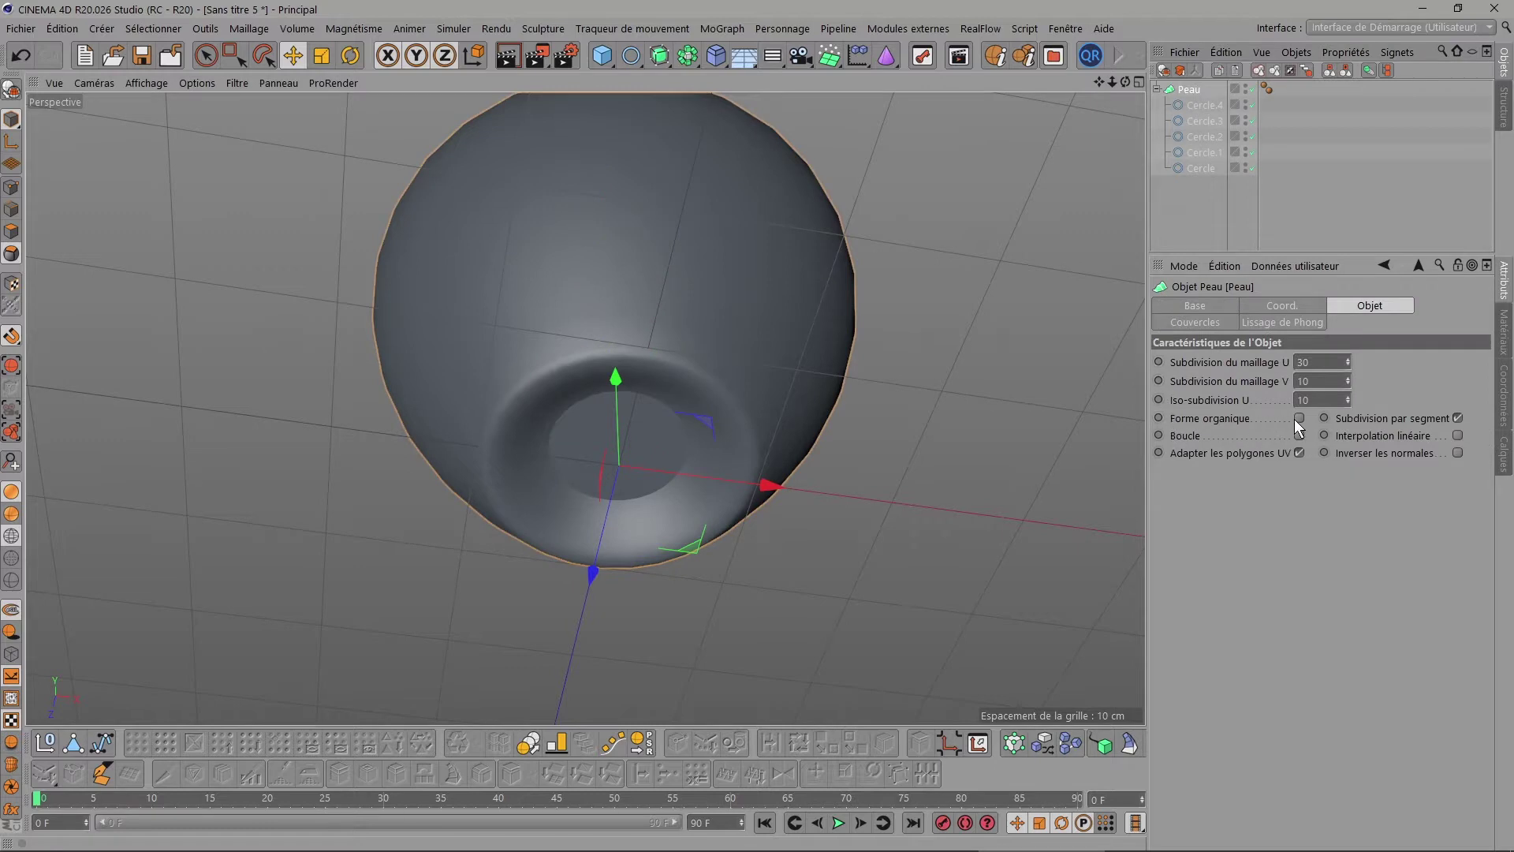
Enable Forme organique, show Gouraud shading with lines, and set both loft caps to Sans.
left_click(1298, 418)
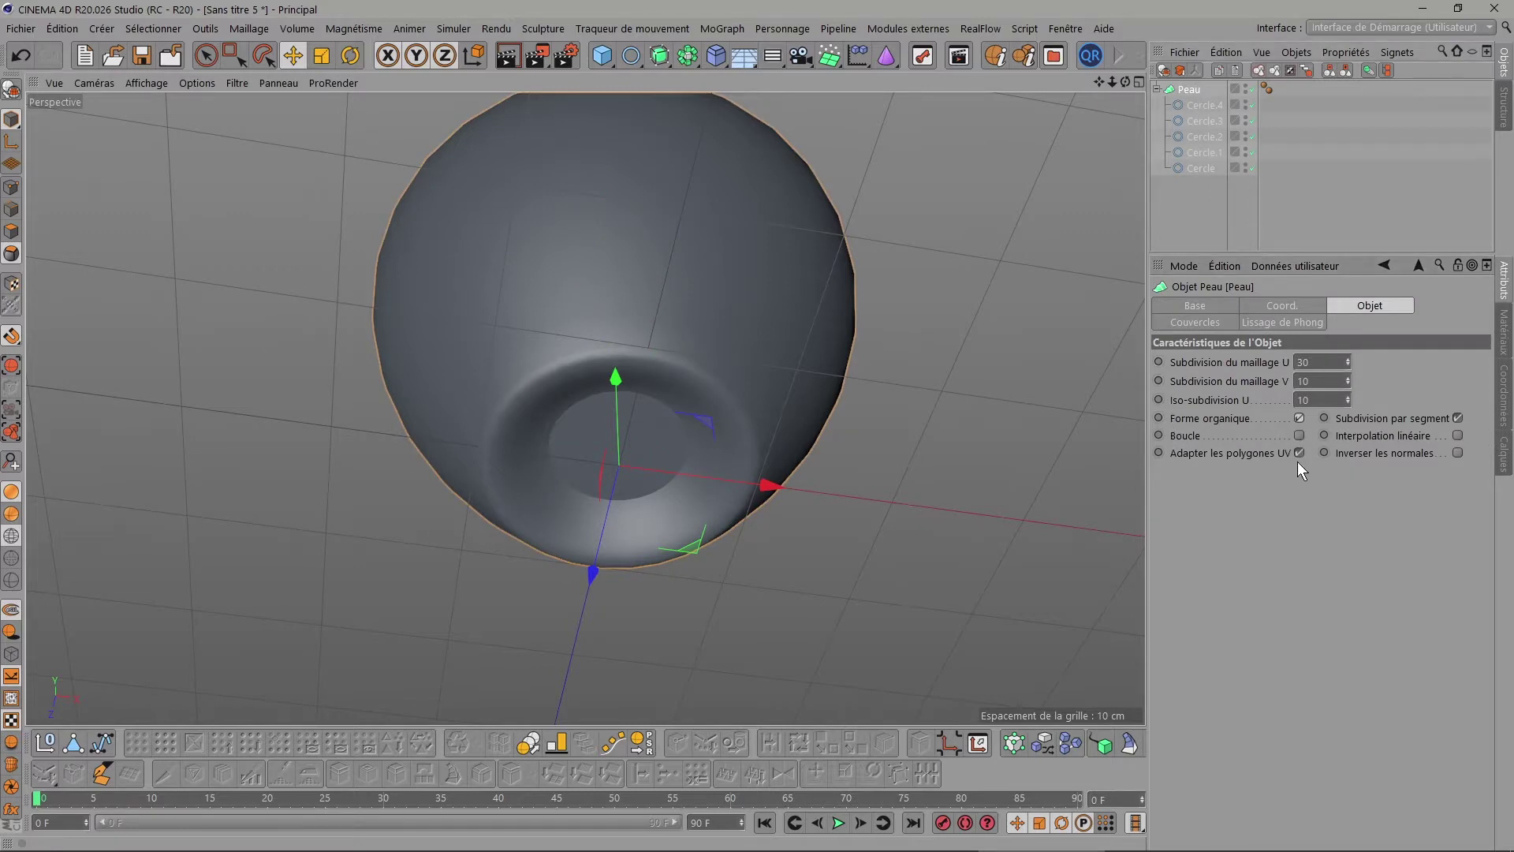
key("n")
key("b")
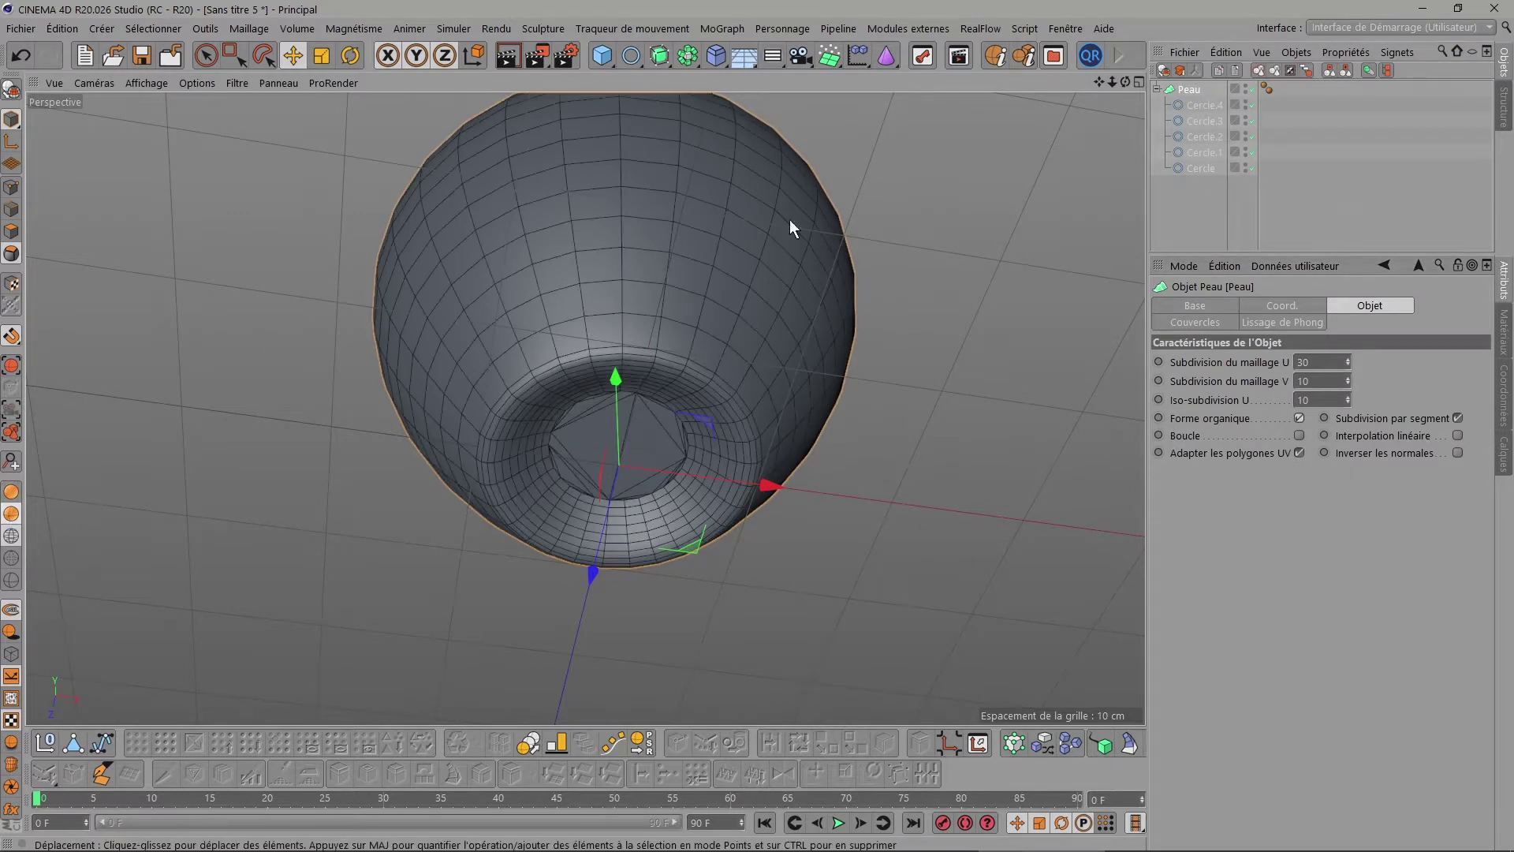
left_click(1211, 324)
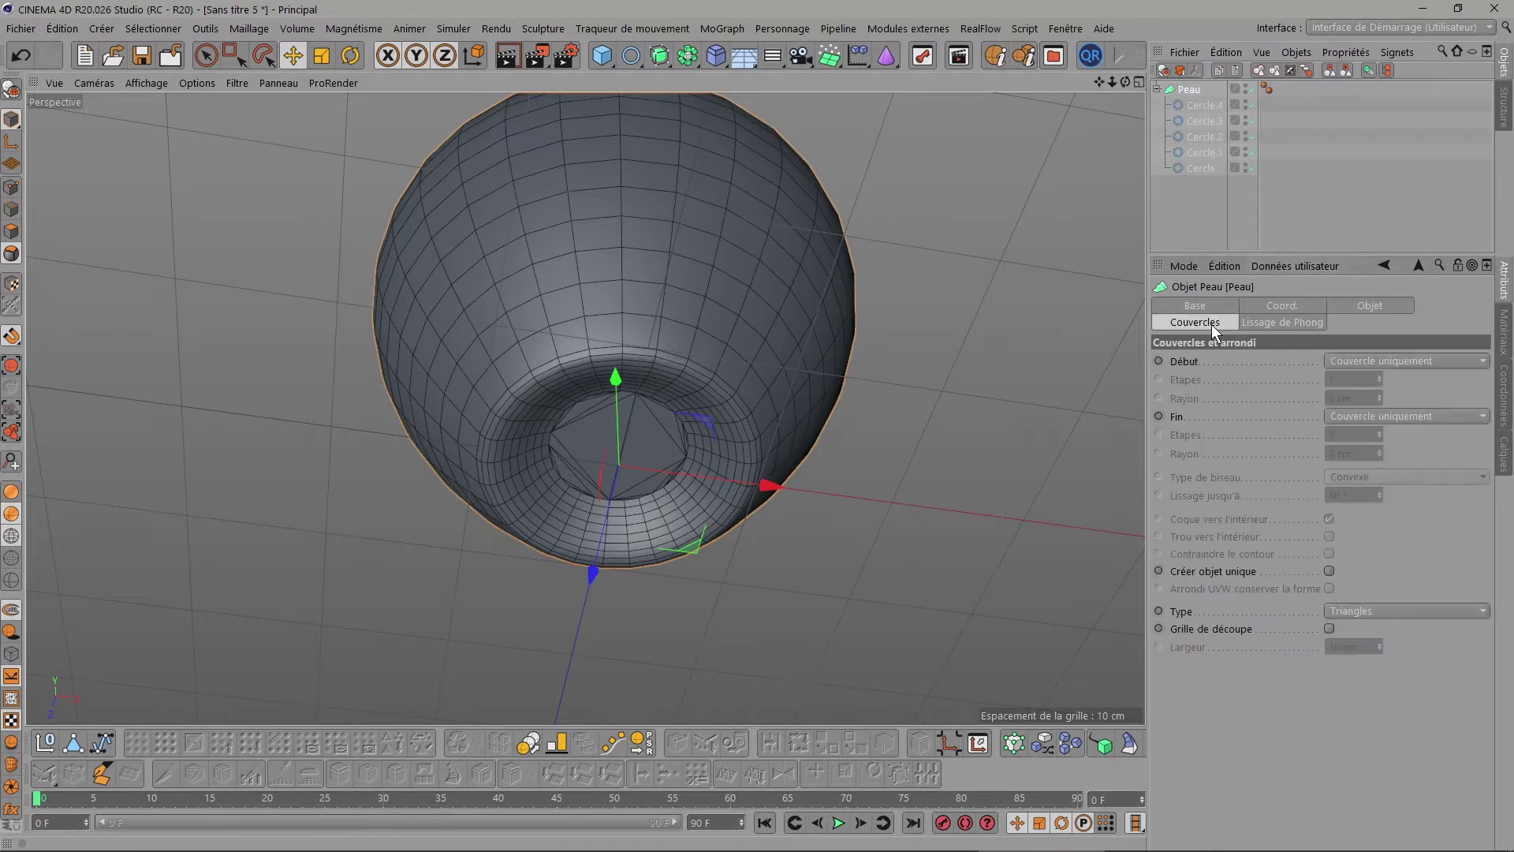
left_click(1347, 363)
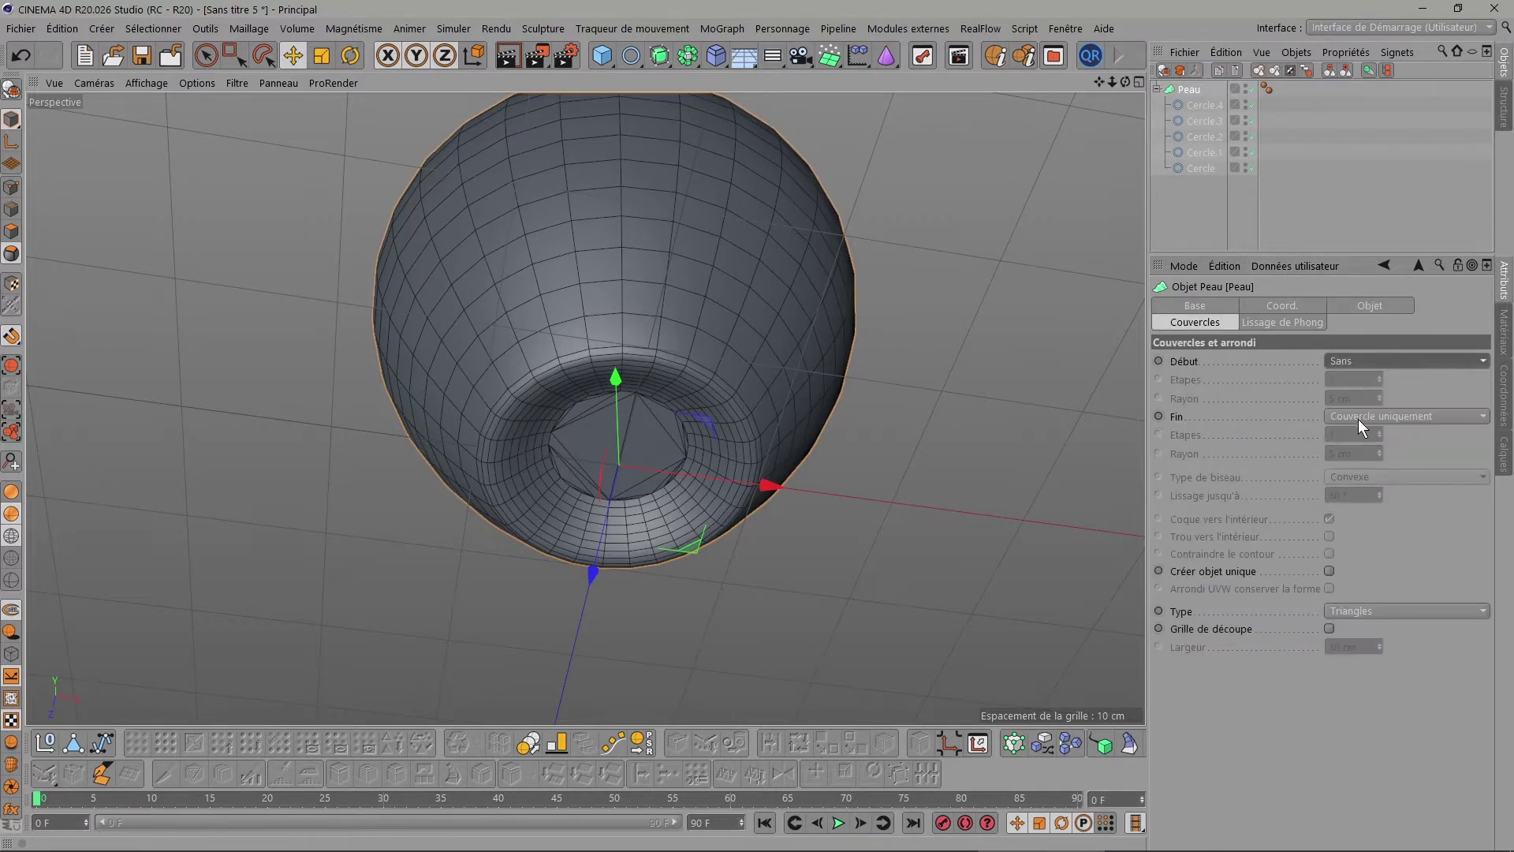
left_click(1358, 418)
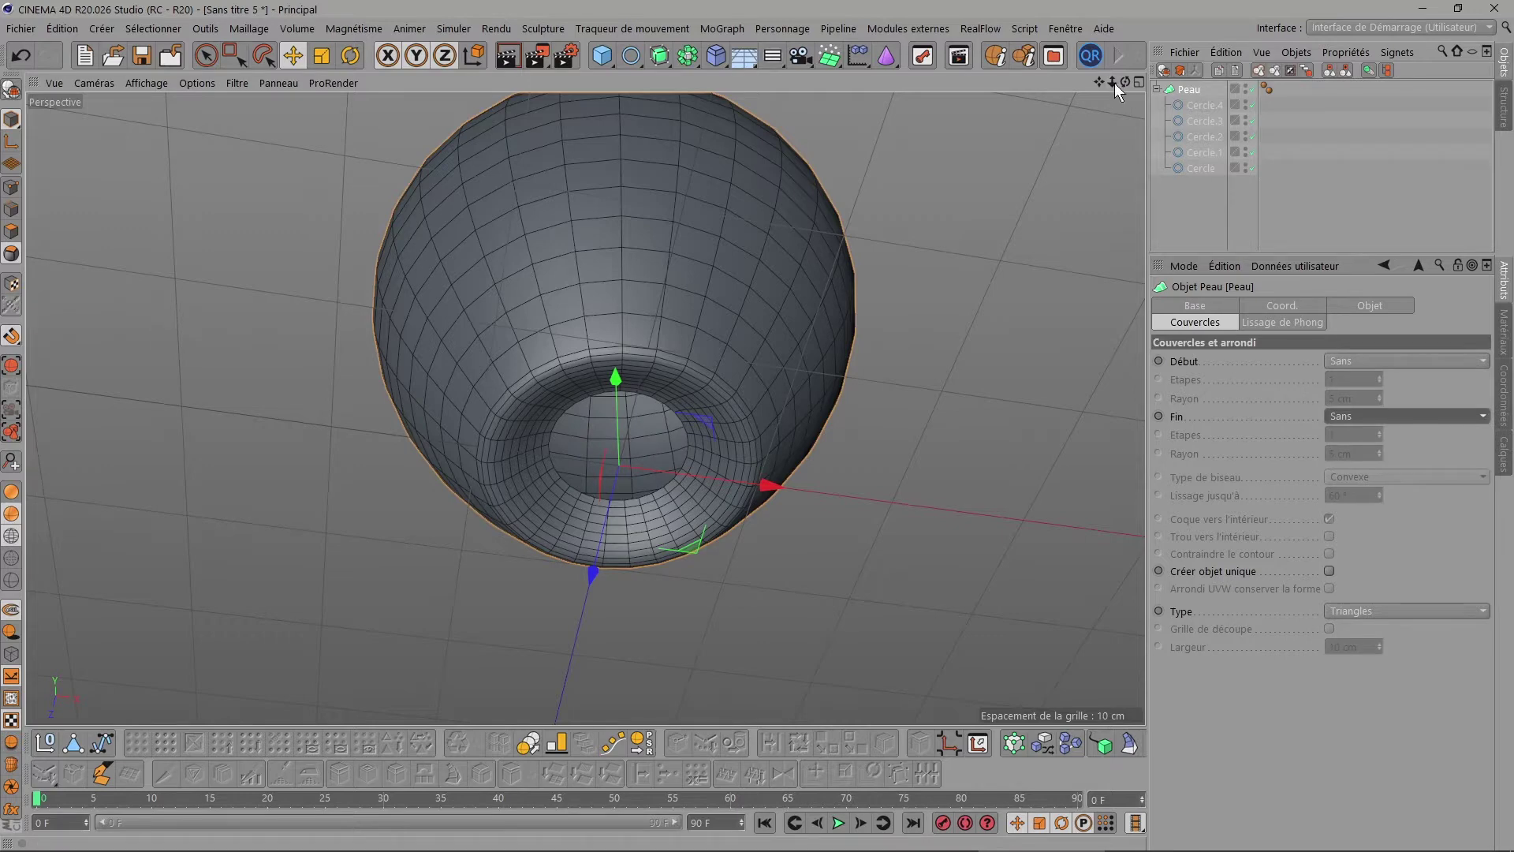
mouse_move(1126, 82)
left_mouse_down()
mouse_move(1124, 126)
mouse_move(1103, 141)
left_mouse_up()
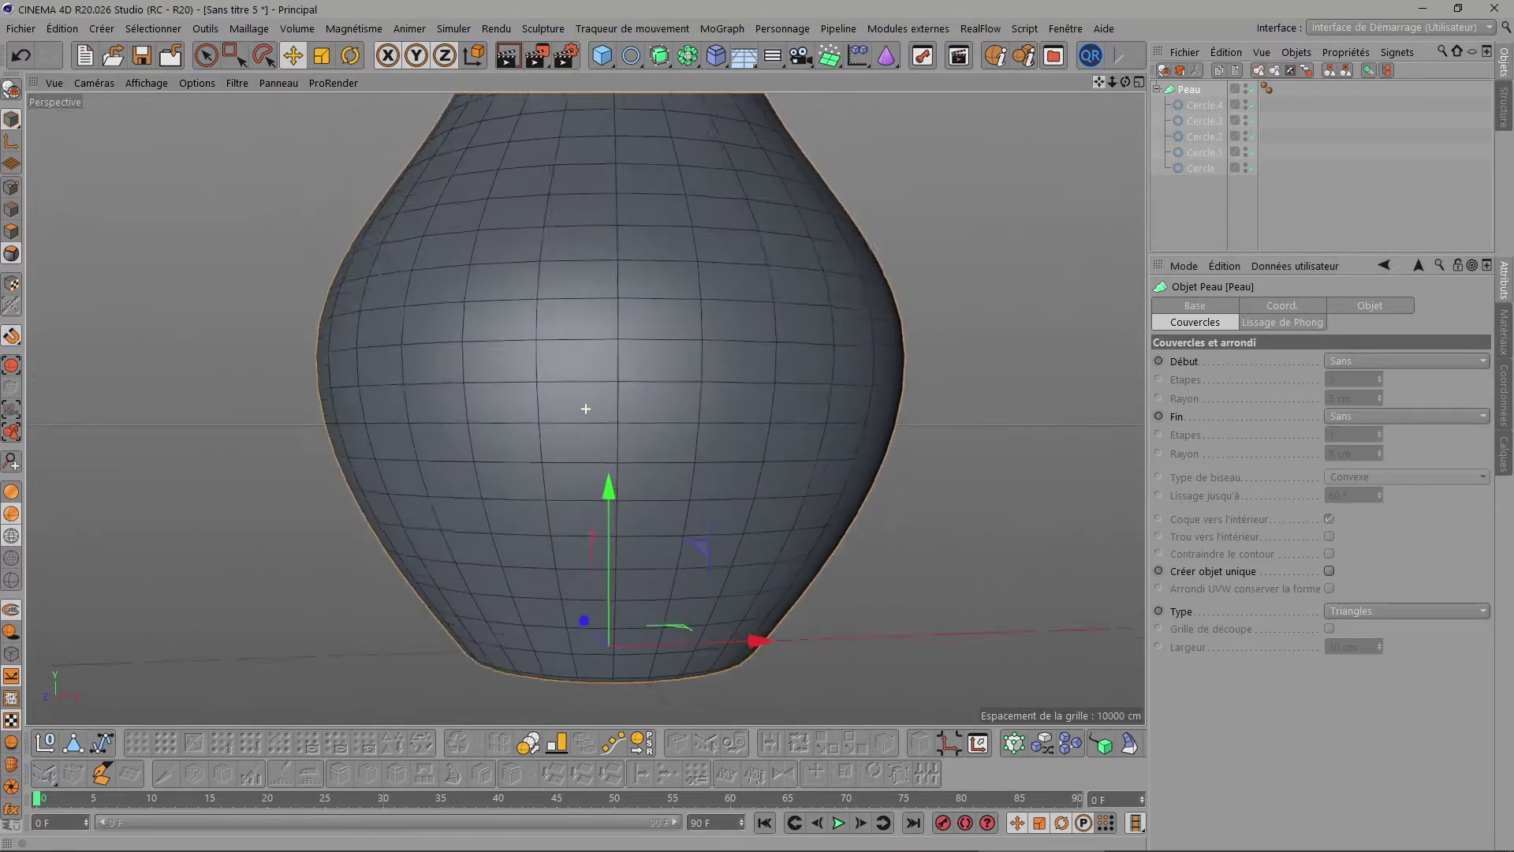
Set the loft's subdivision values to 9 and 3.
left_click(1367, 310)
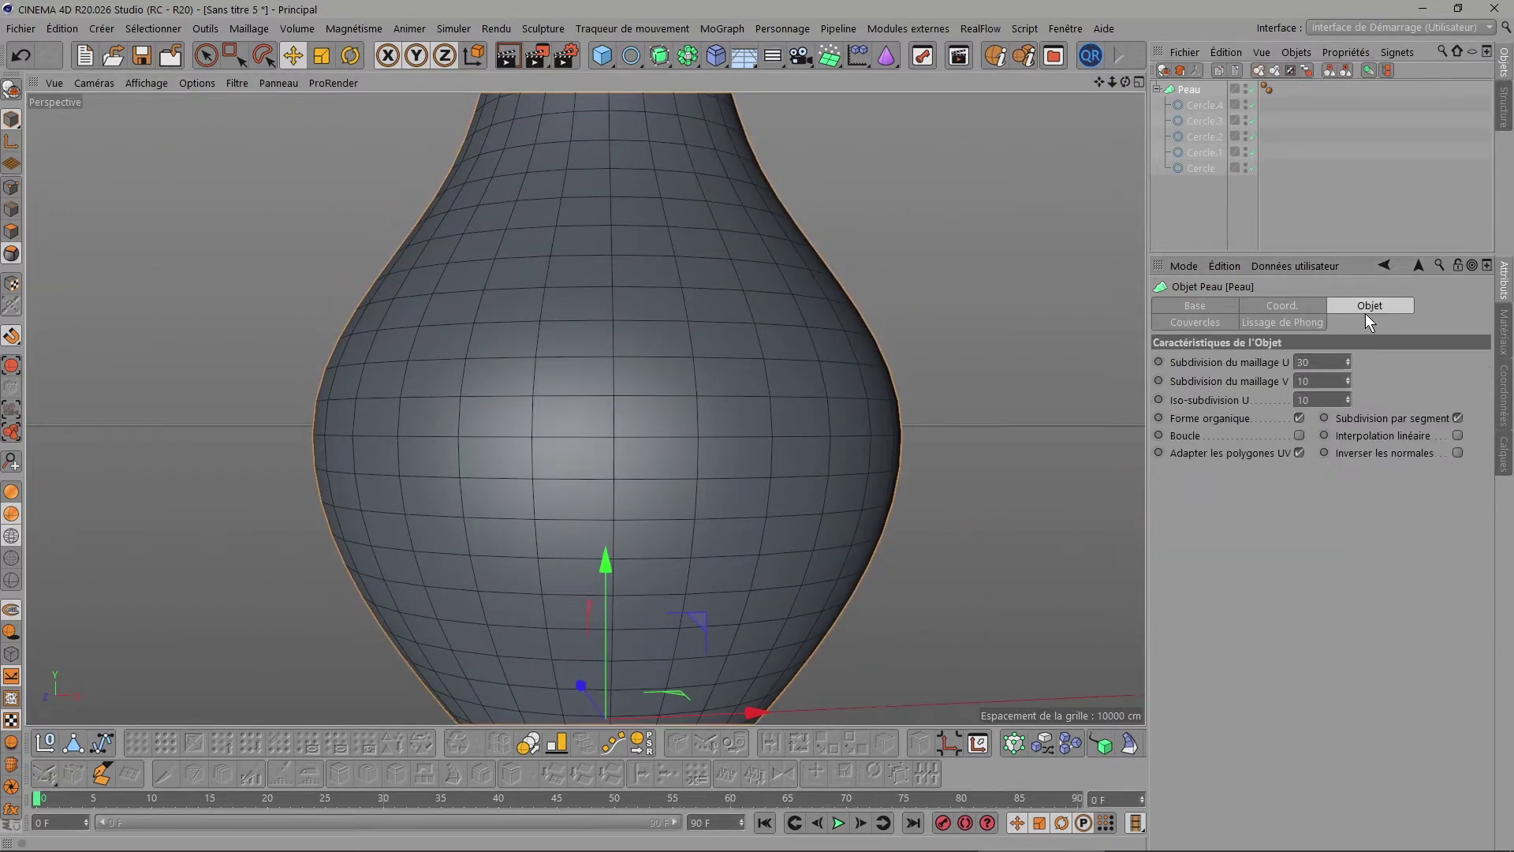
scroll(876, 205, "down", 2)
scroll(876, 205, "down", 3)
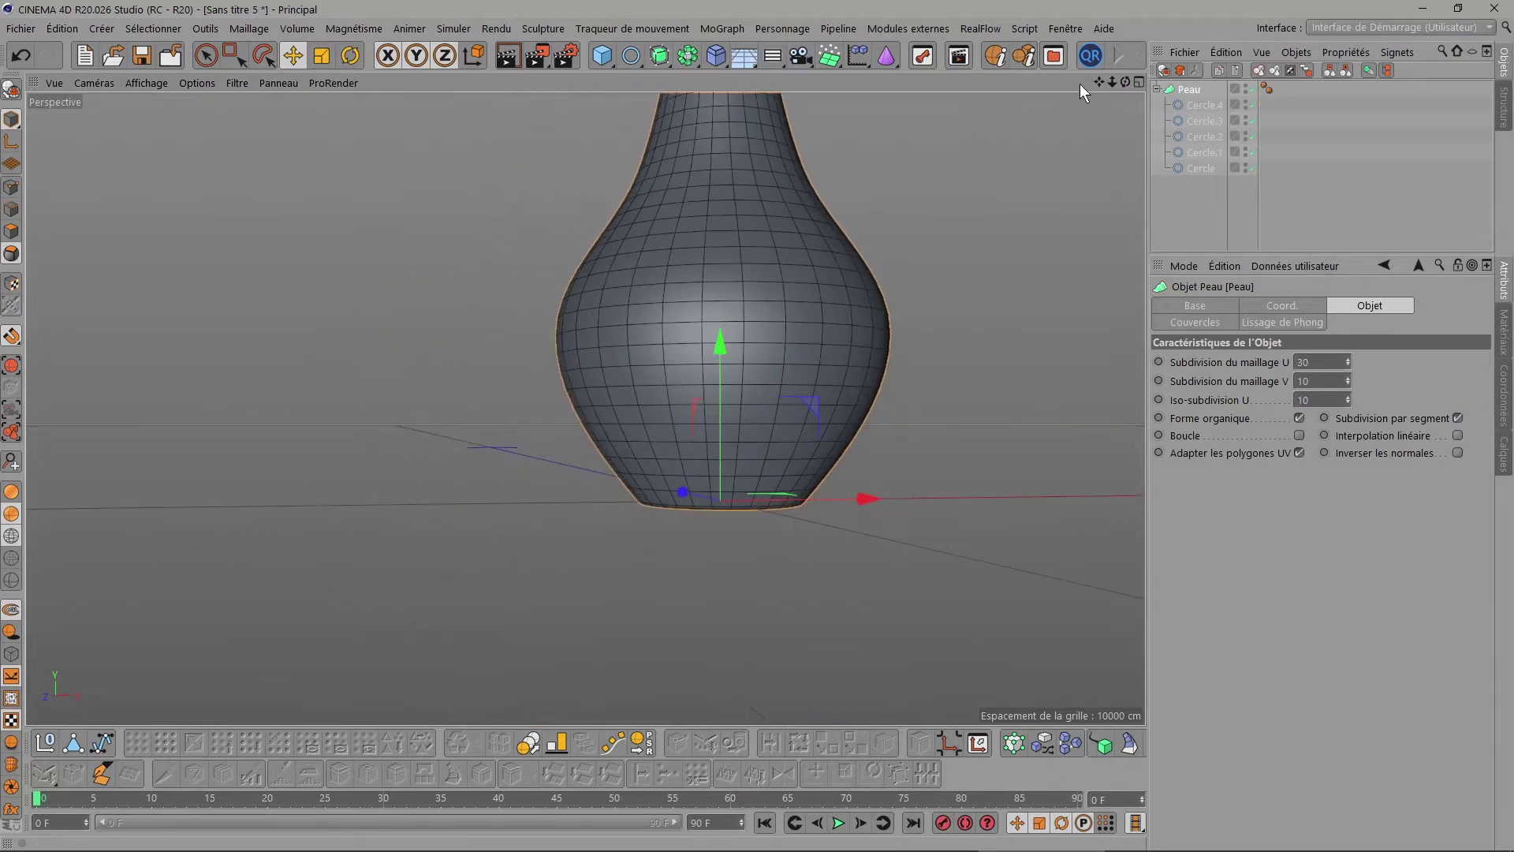
left_click_drag(1099, 82, 1061, 127)
middle_click_drag(585, 408, 586, 409, "alt")
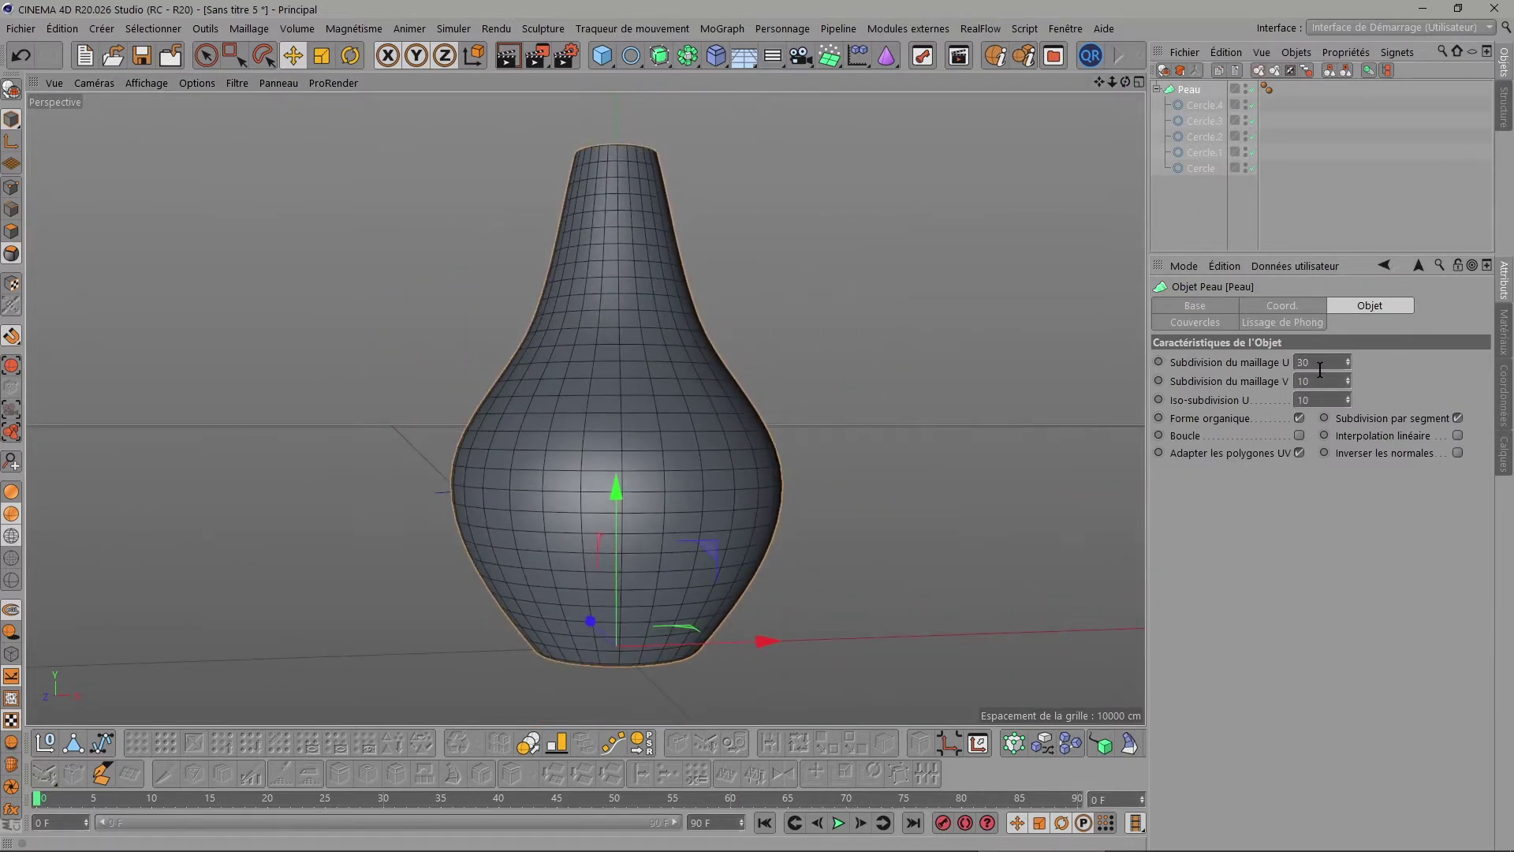
left_click(1321, 365)
type("9")
key("Tab")
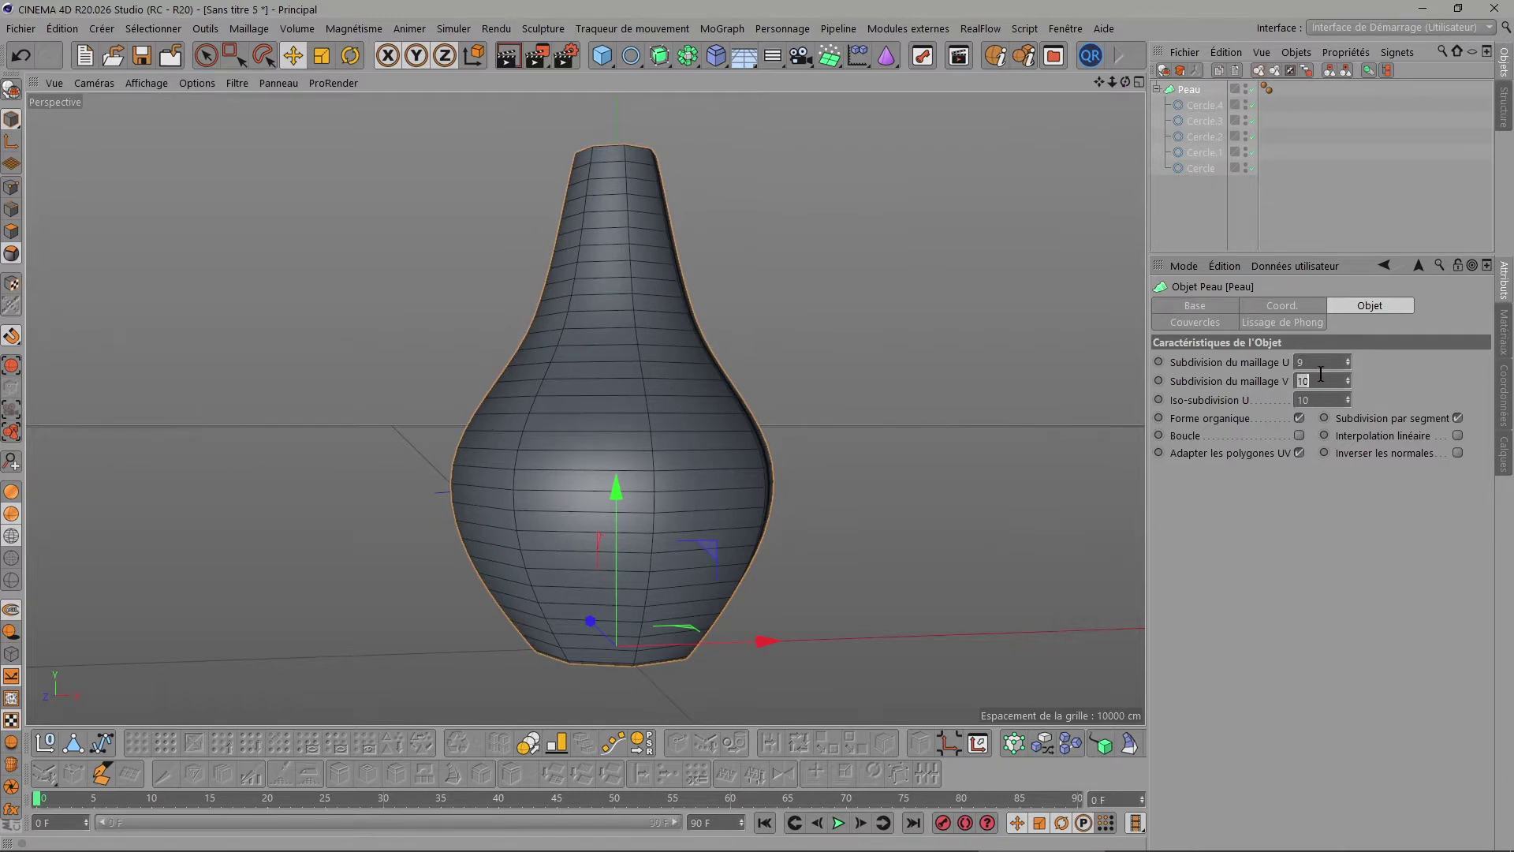
type("3")
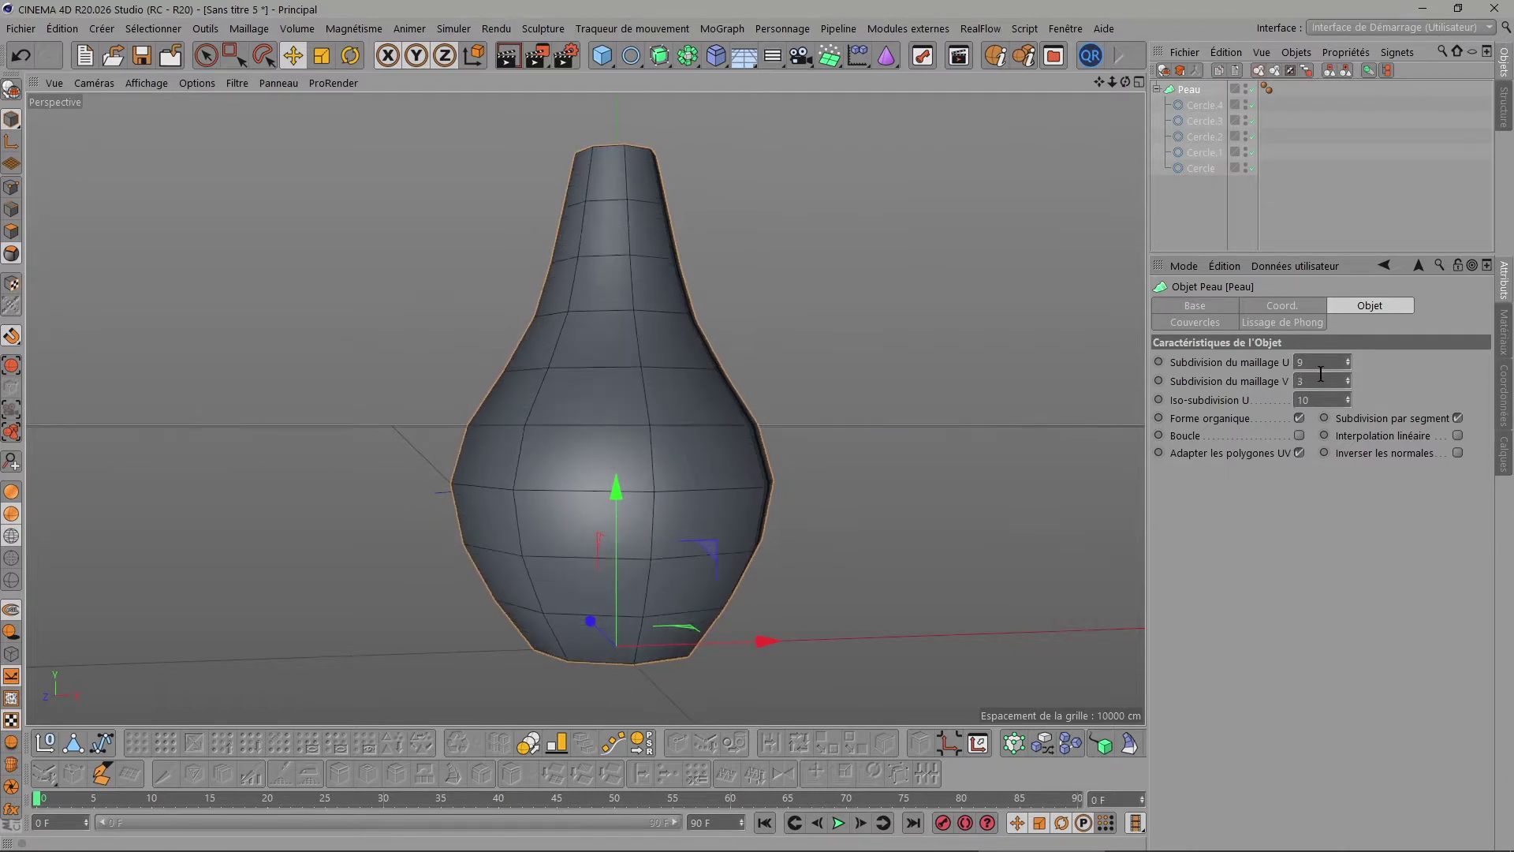
Orbit around the vase to inspect its rounded belly and narrow neck.
left_click_drag(1125, 82, 947, 118)
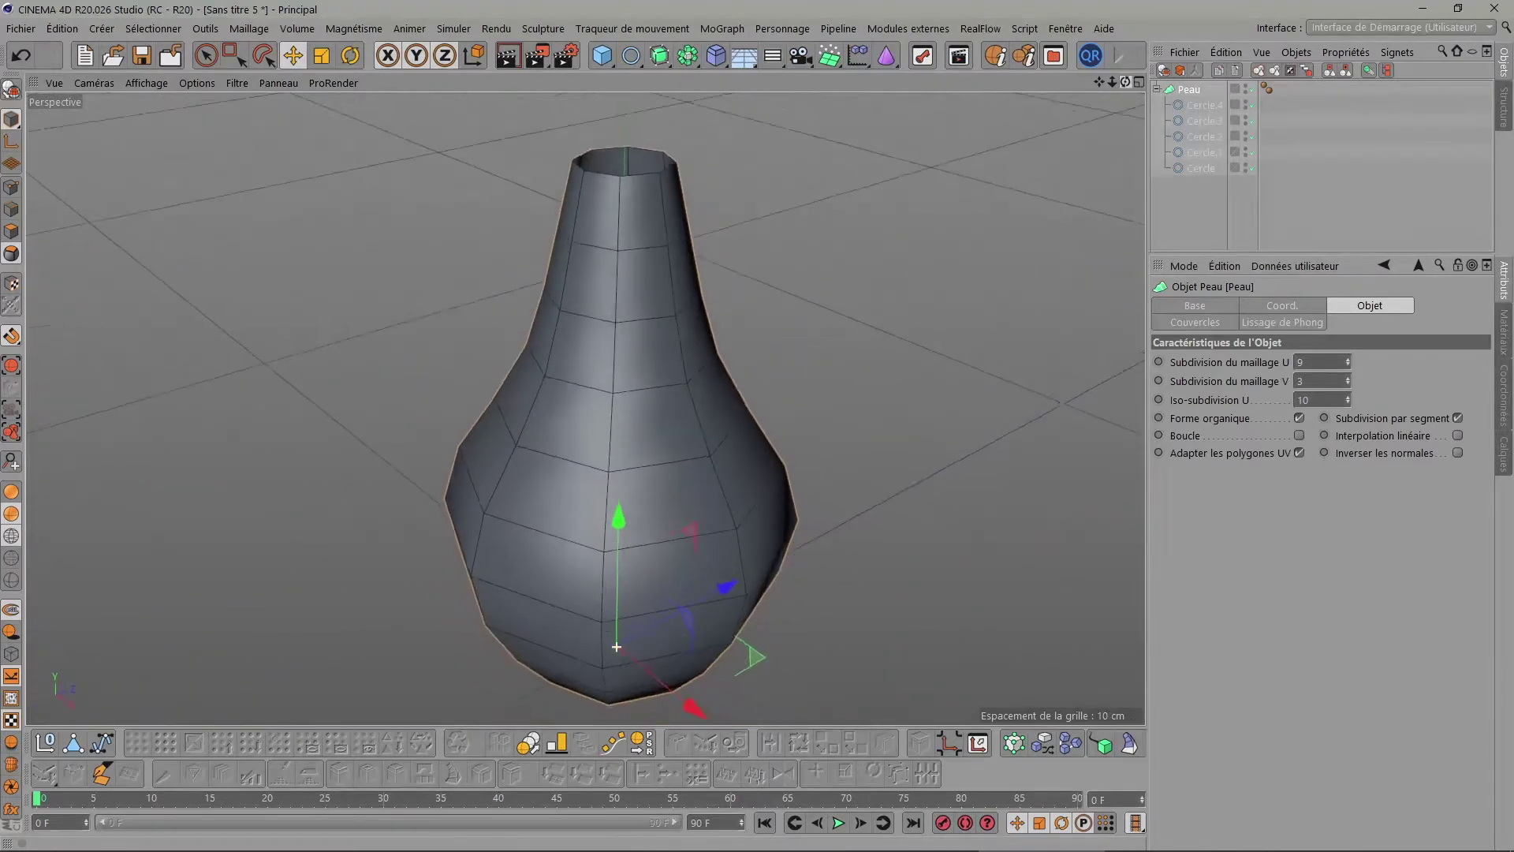
left_click_drag(947, 119, 1049, 158)
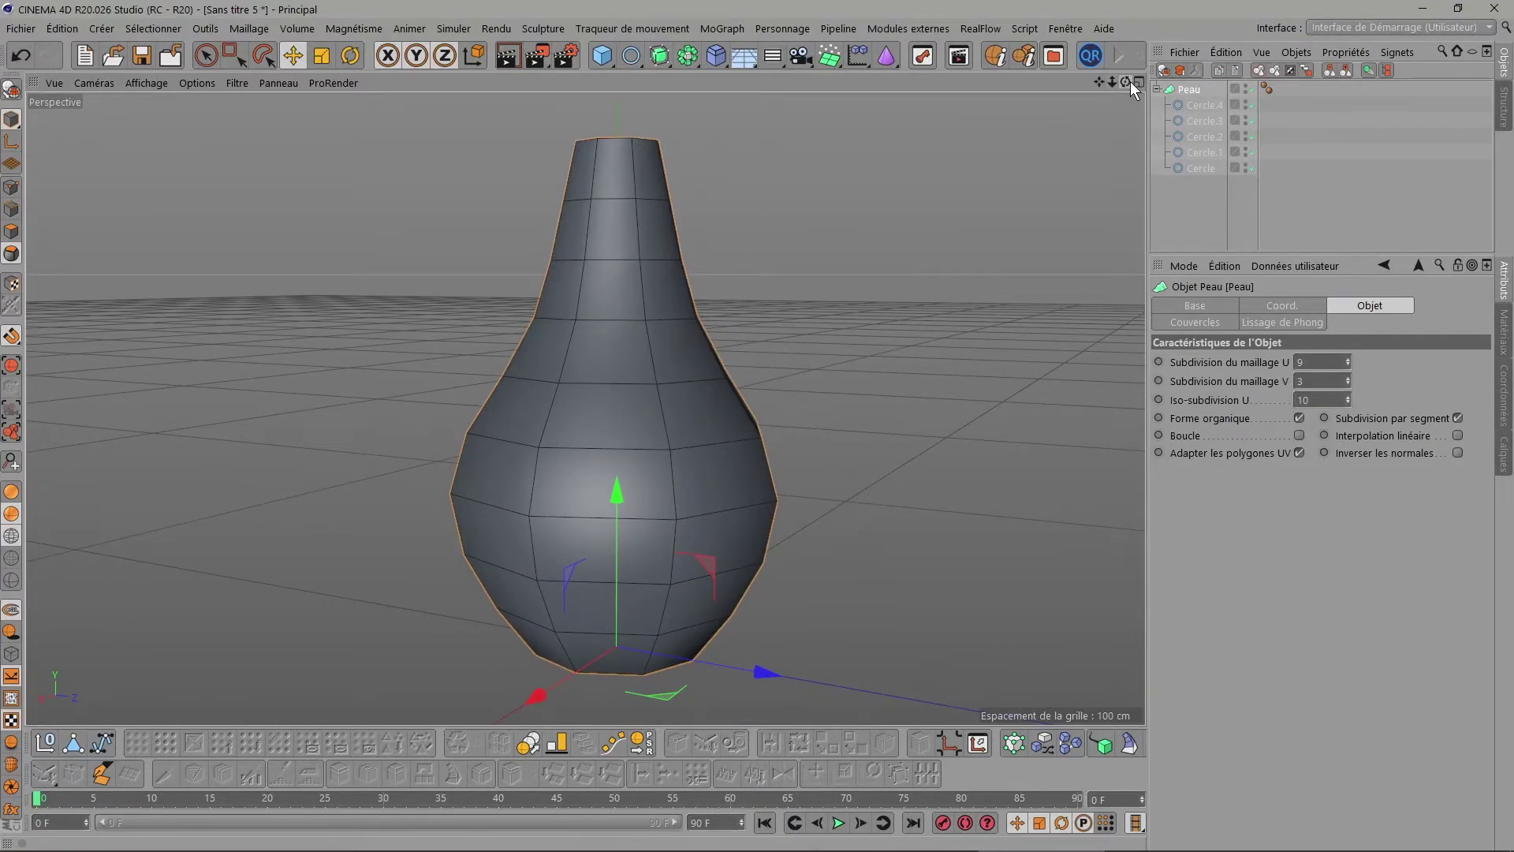
mouse_move(1126, 82)
left_mouse_down()
mouse_move(1167, 82)
mouse_move(1128, 82)
mouse_move(1094, 112)
mouse_move(1125, 48)
left_mouse_up()
scroll(585, 409, "down", 3)
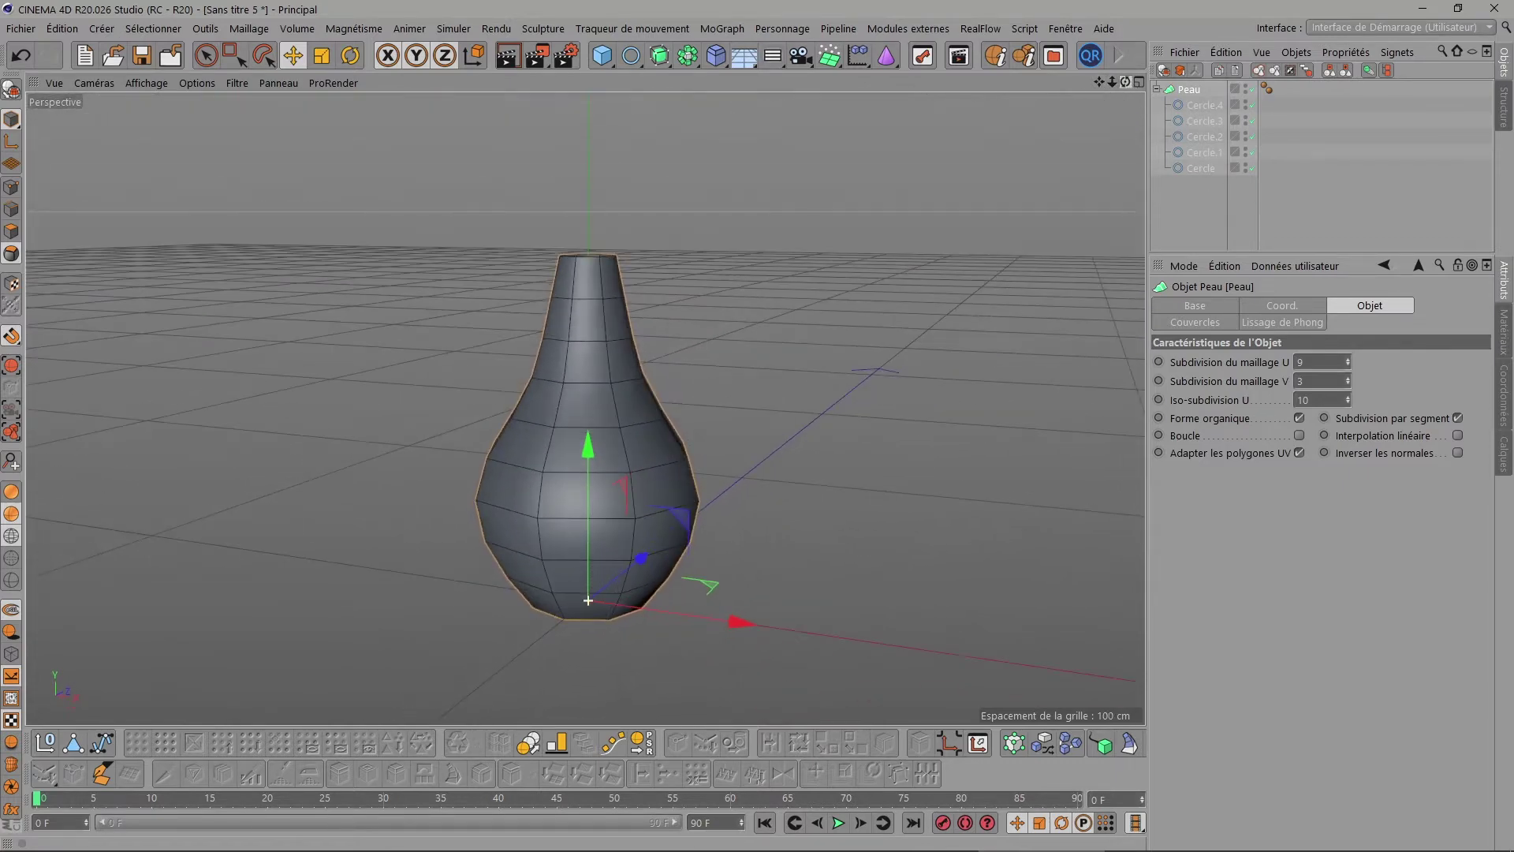
Ctrl-drag a copy of Cercle.4 out of Peau, then maximise the Droite view.
left_click(1201, 101)
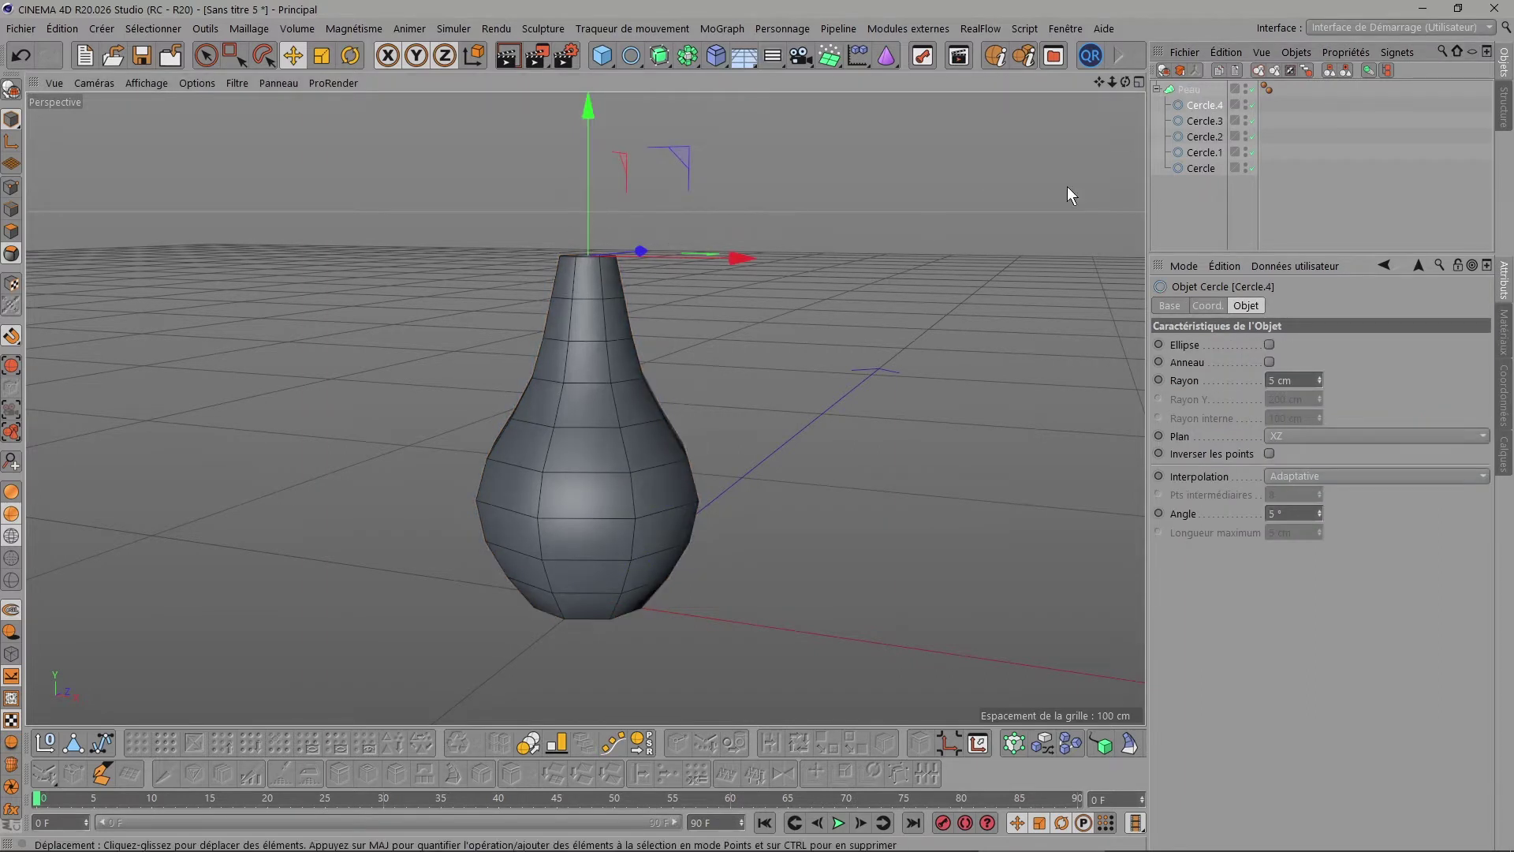
left_click_drag(1205, 107, 1197, 84)
left_click(1139, 83)
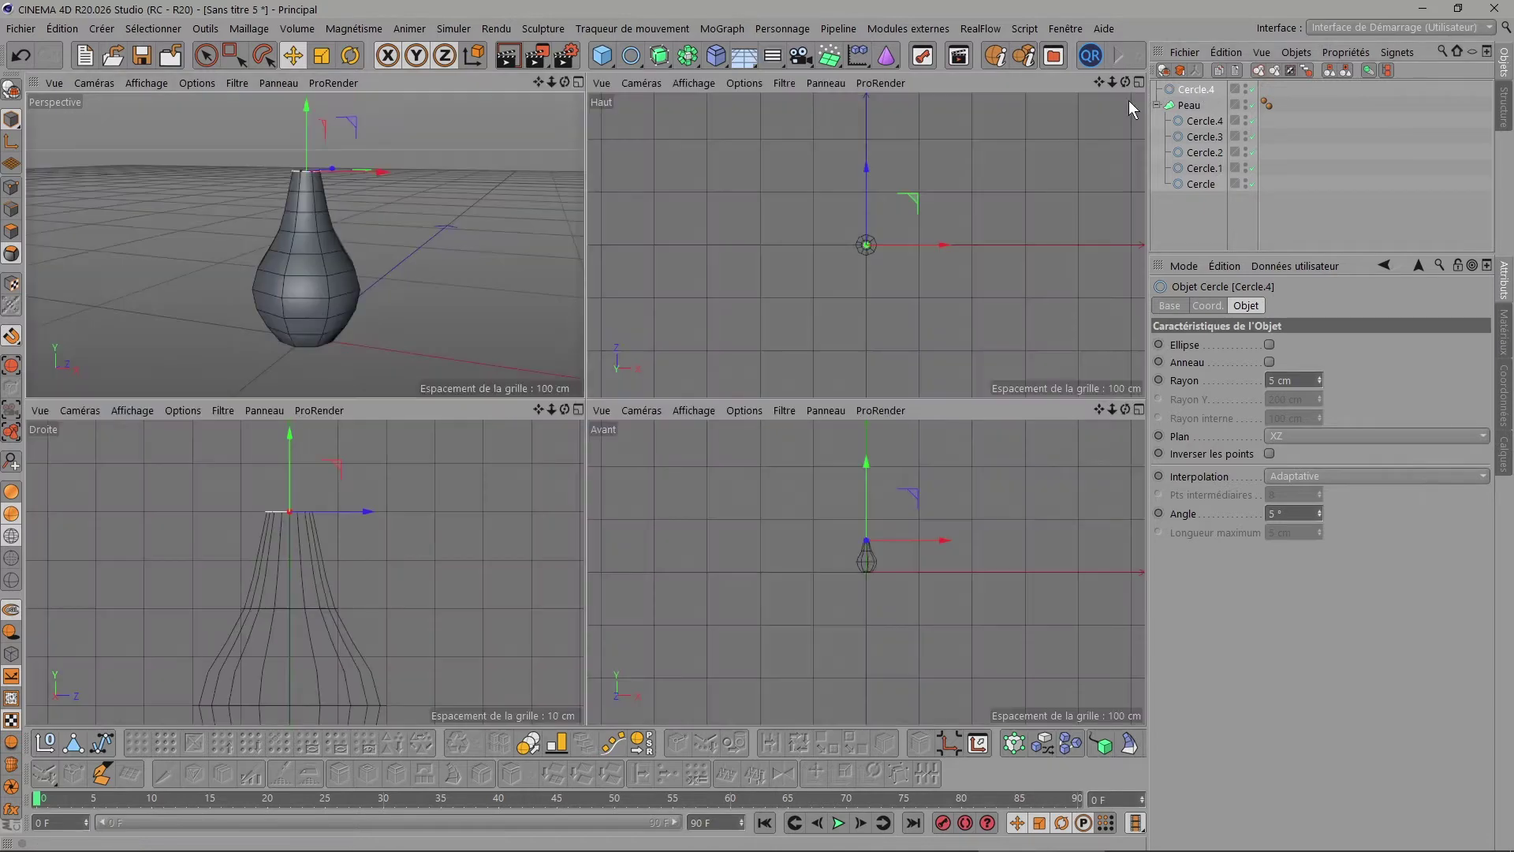
middle_click(540, 426)
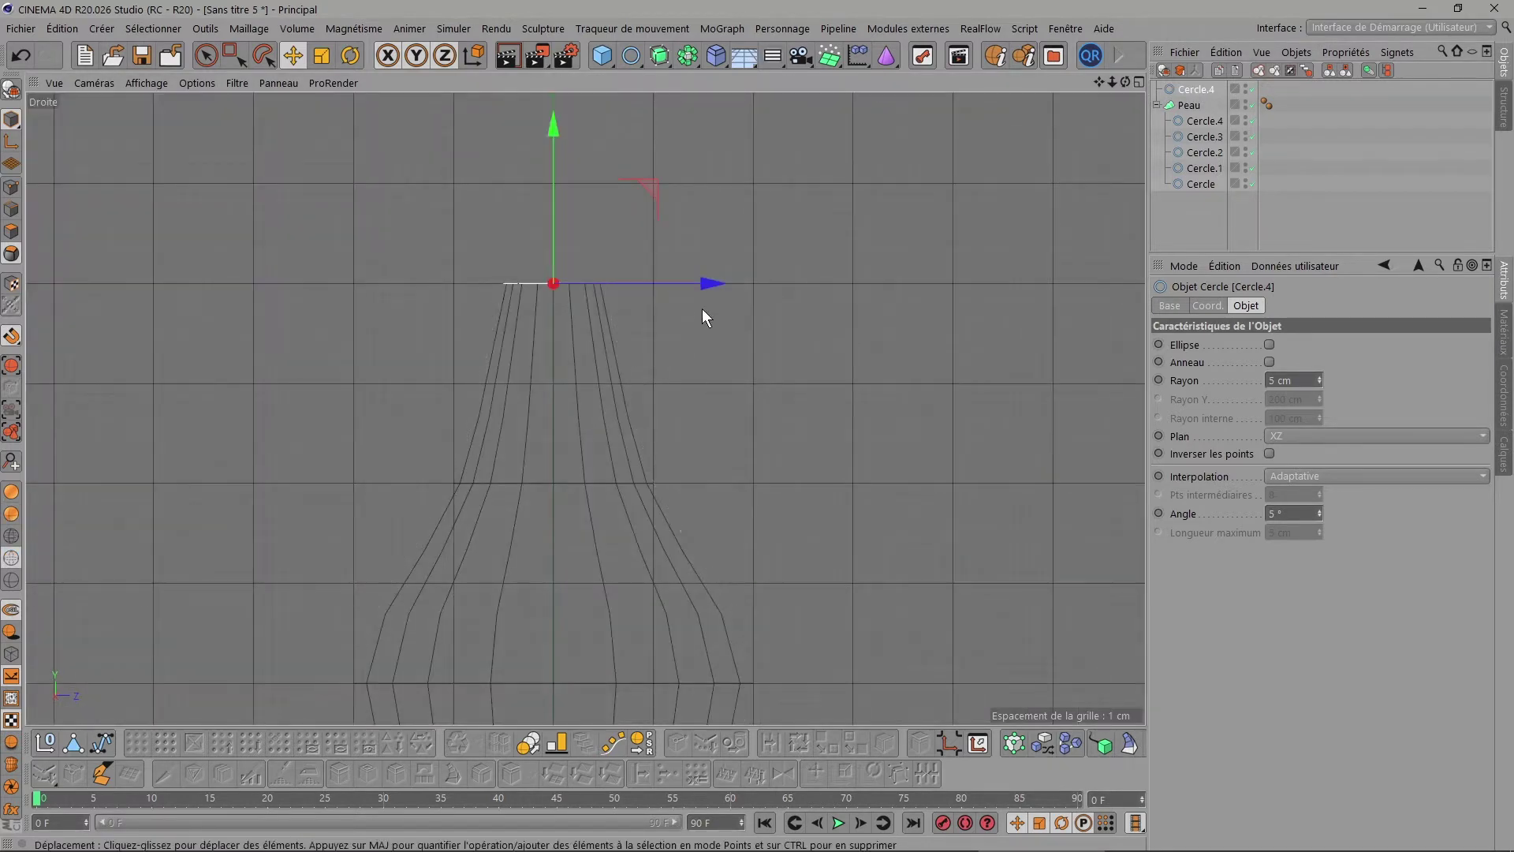
scroll(702, 309, "down", 2)
scroll(702, 309, "down", 2)
scroll(702, 310, "down", 1)
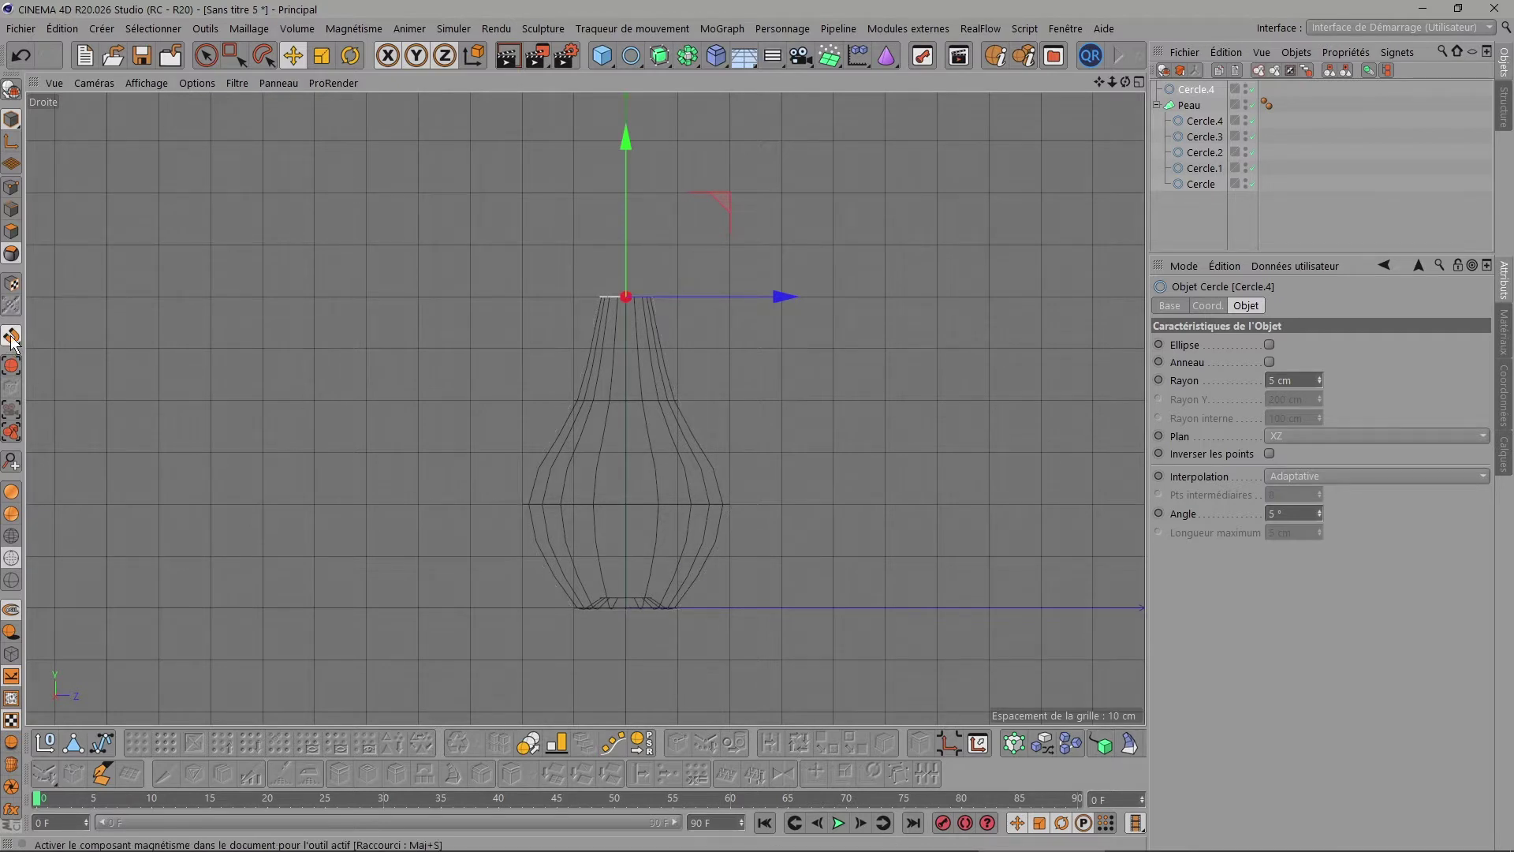
Start a Pen (Plume) spline with its first point at the vase's base.
left_click(631, 55)
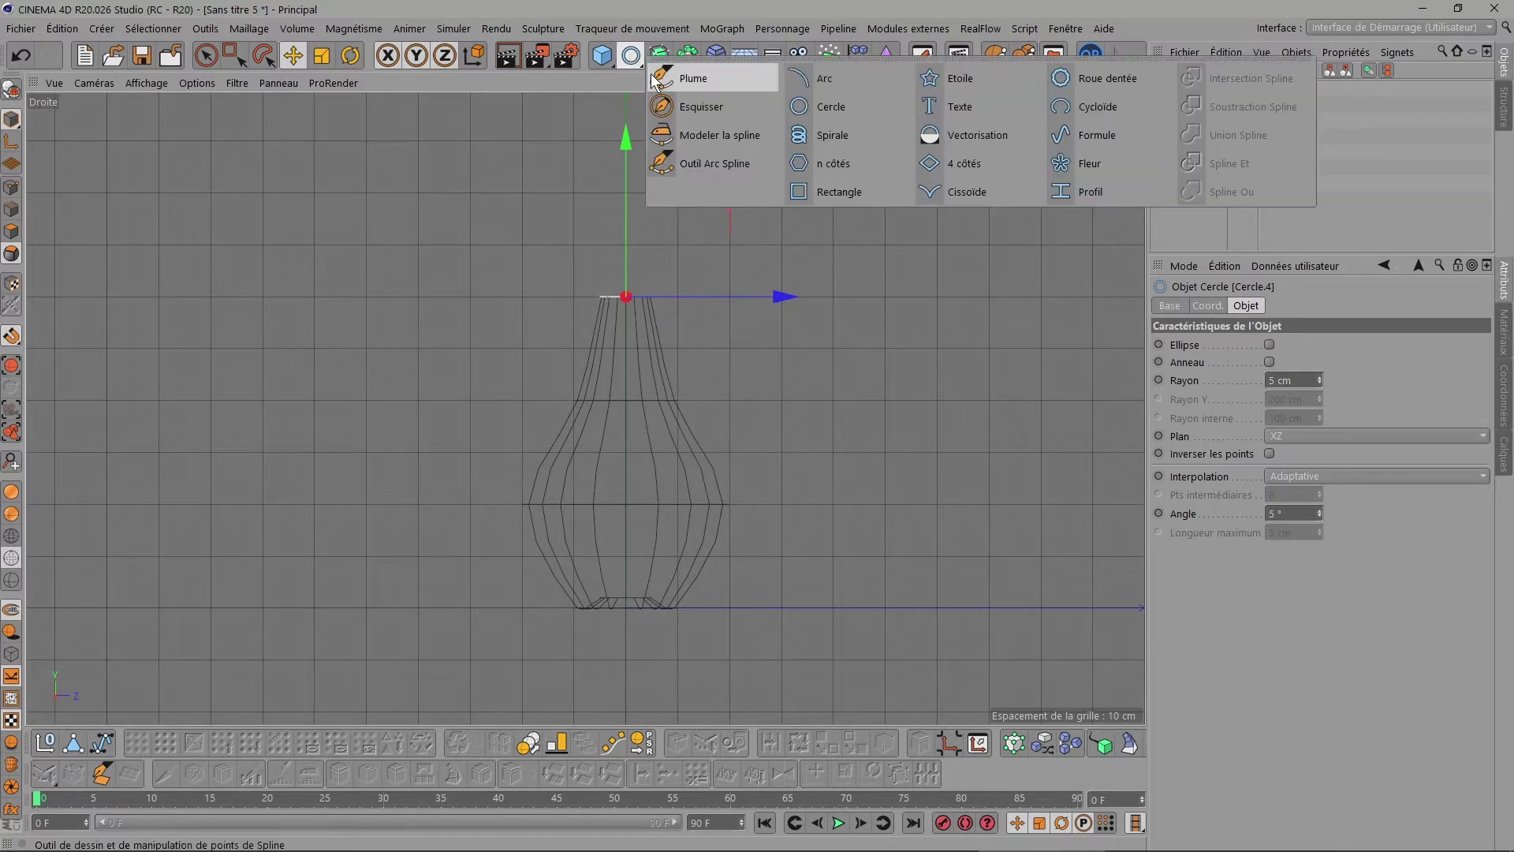
left_click(675, 78)
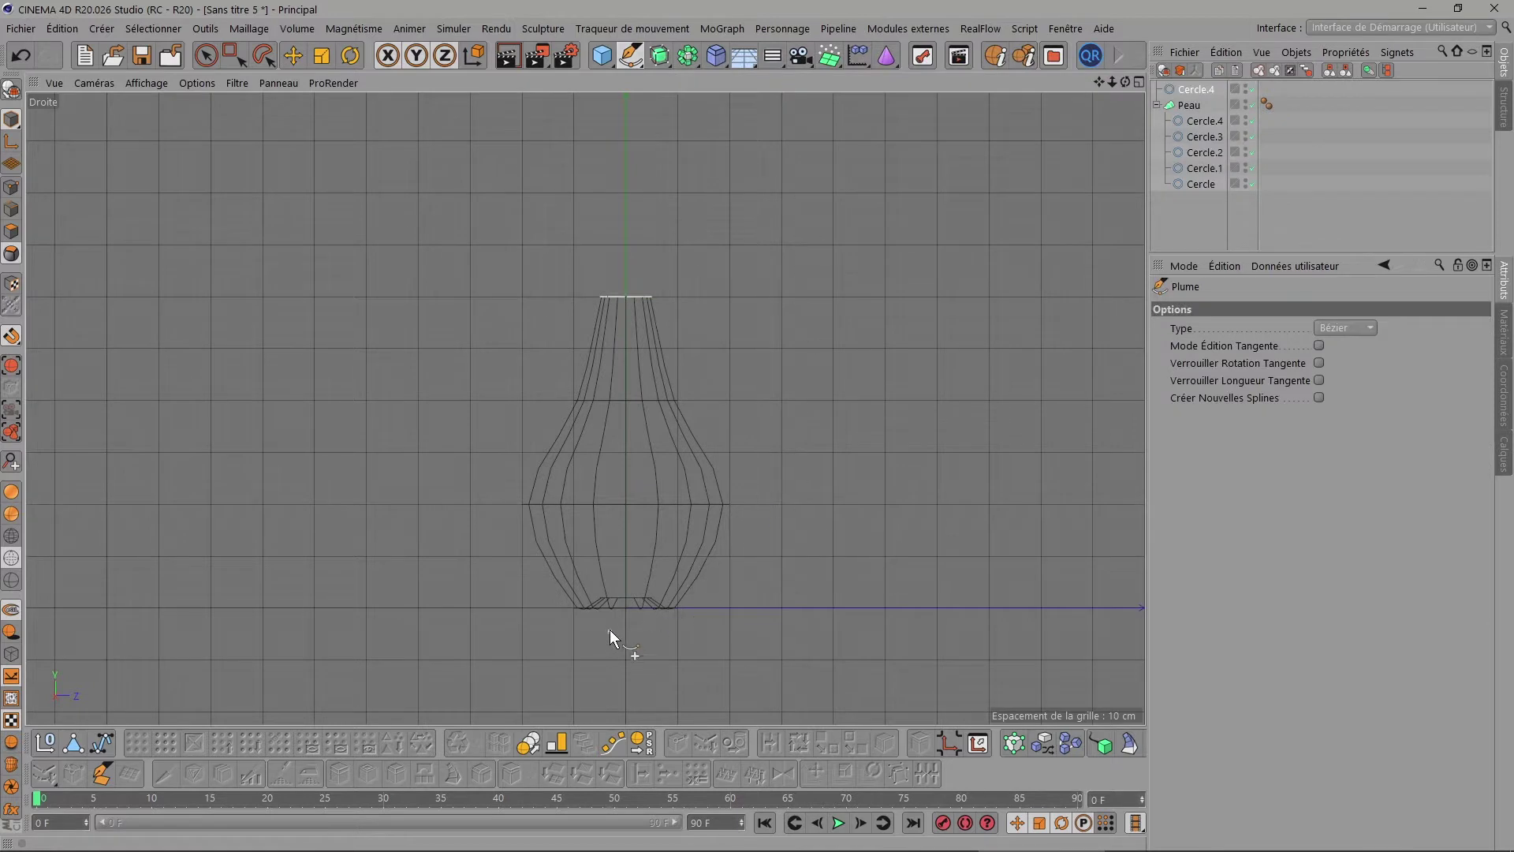
scroll(610, 623, "up", 2)
scroll(612, 619, "up", 1)
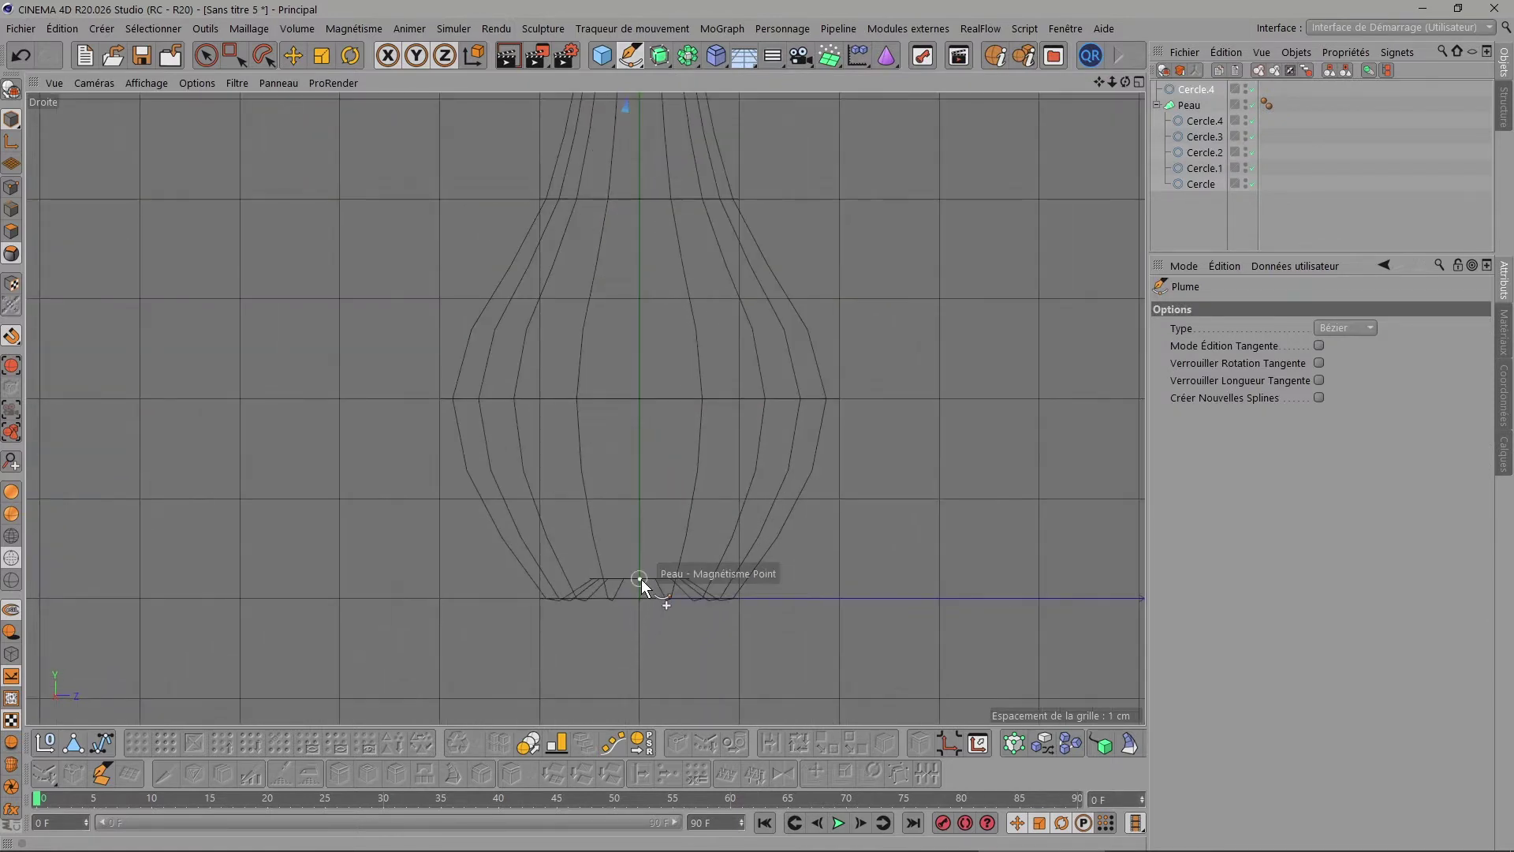
left_click(641, 579)
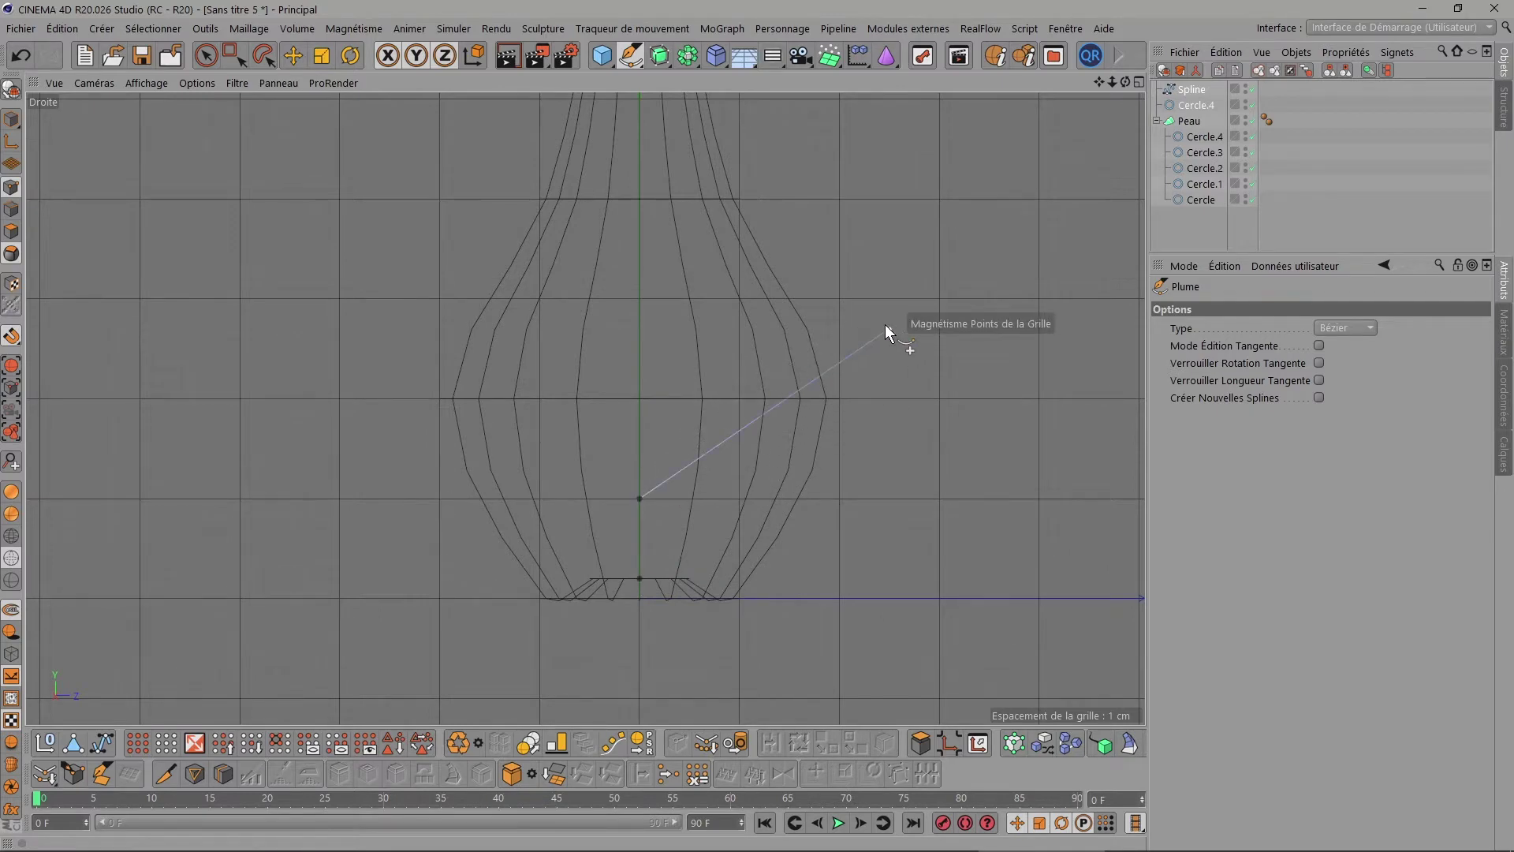
scroll(885, 325, "up", 1)
scroll(885, 324, "down", 3)
scroll(885, 325, "down", 3)
scroll(885, 324, "down", 4)
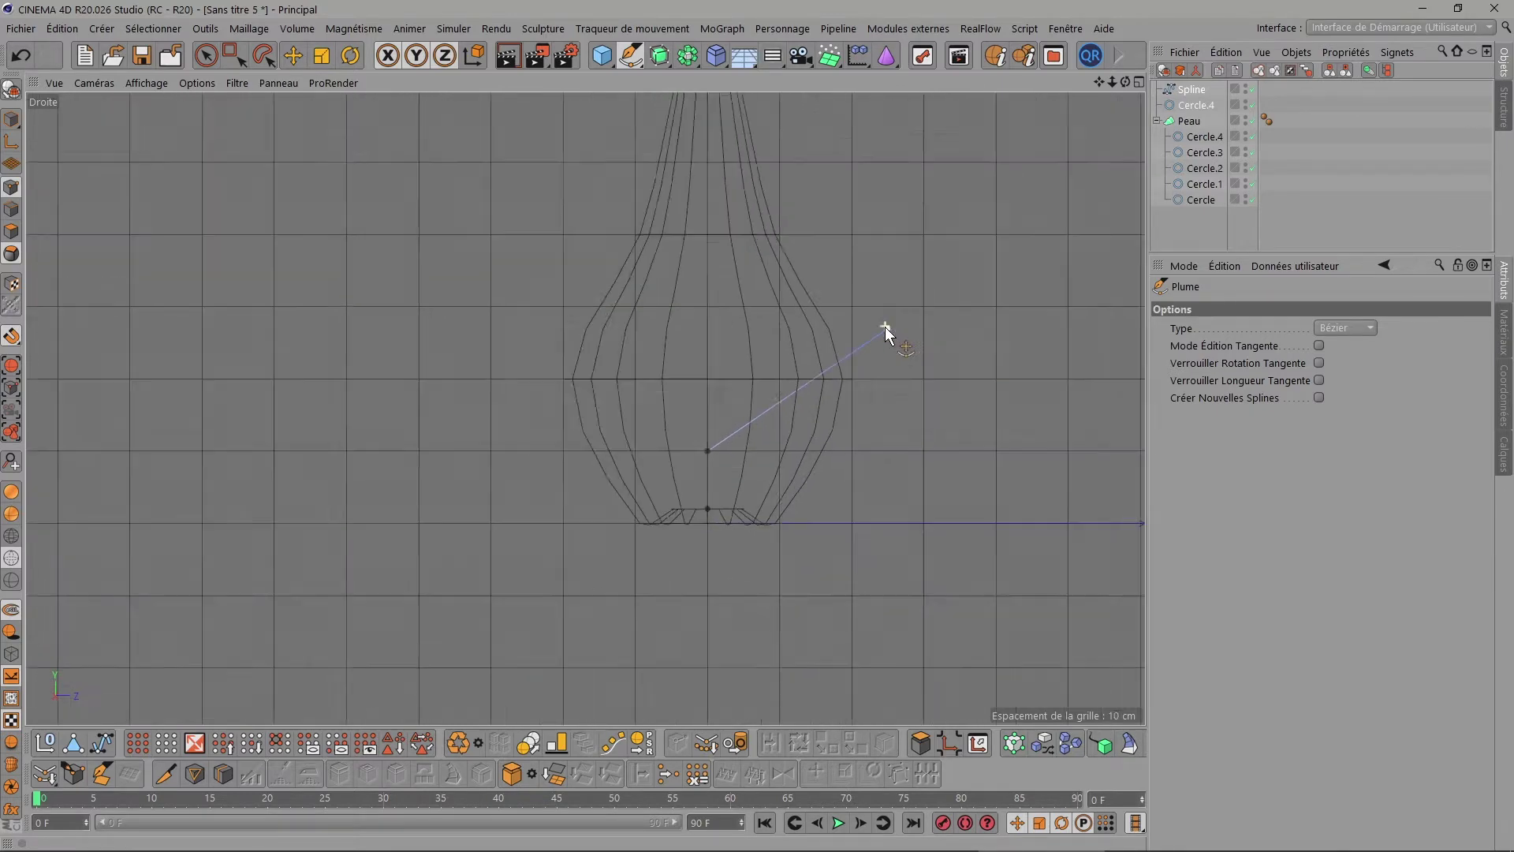
Route the spline out past the belly, over the top, and down into the neck.
left_click(886, 327)
left_click_drag(1099, 83, 847, 415)
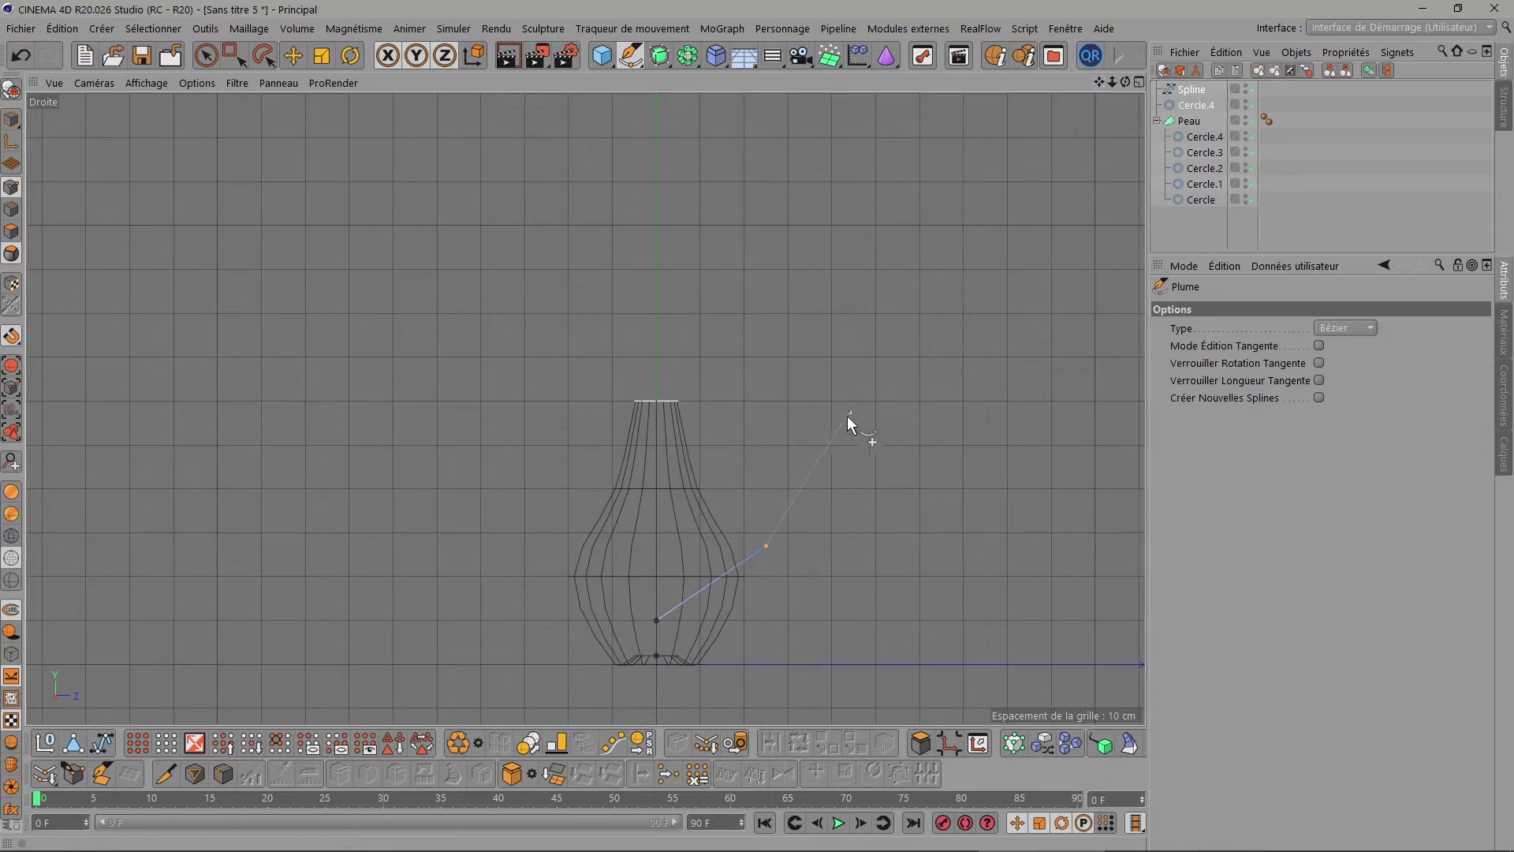
left_click(831, 411)
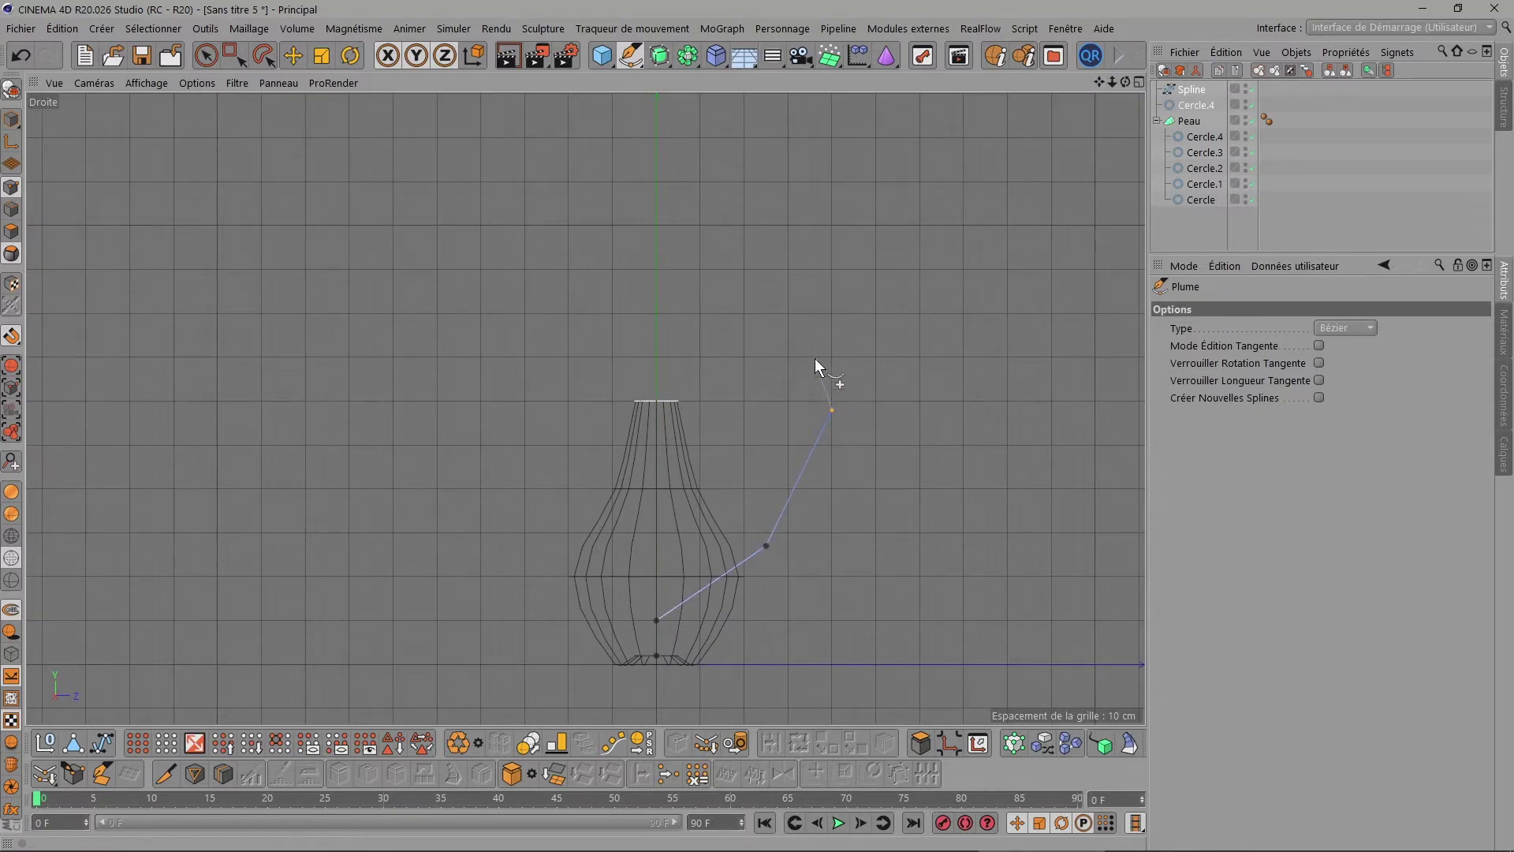
left_click(754, 276)
left_click(656, 314)
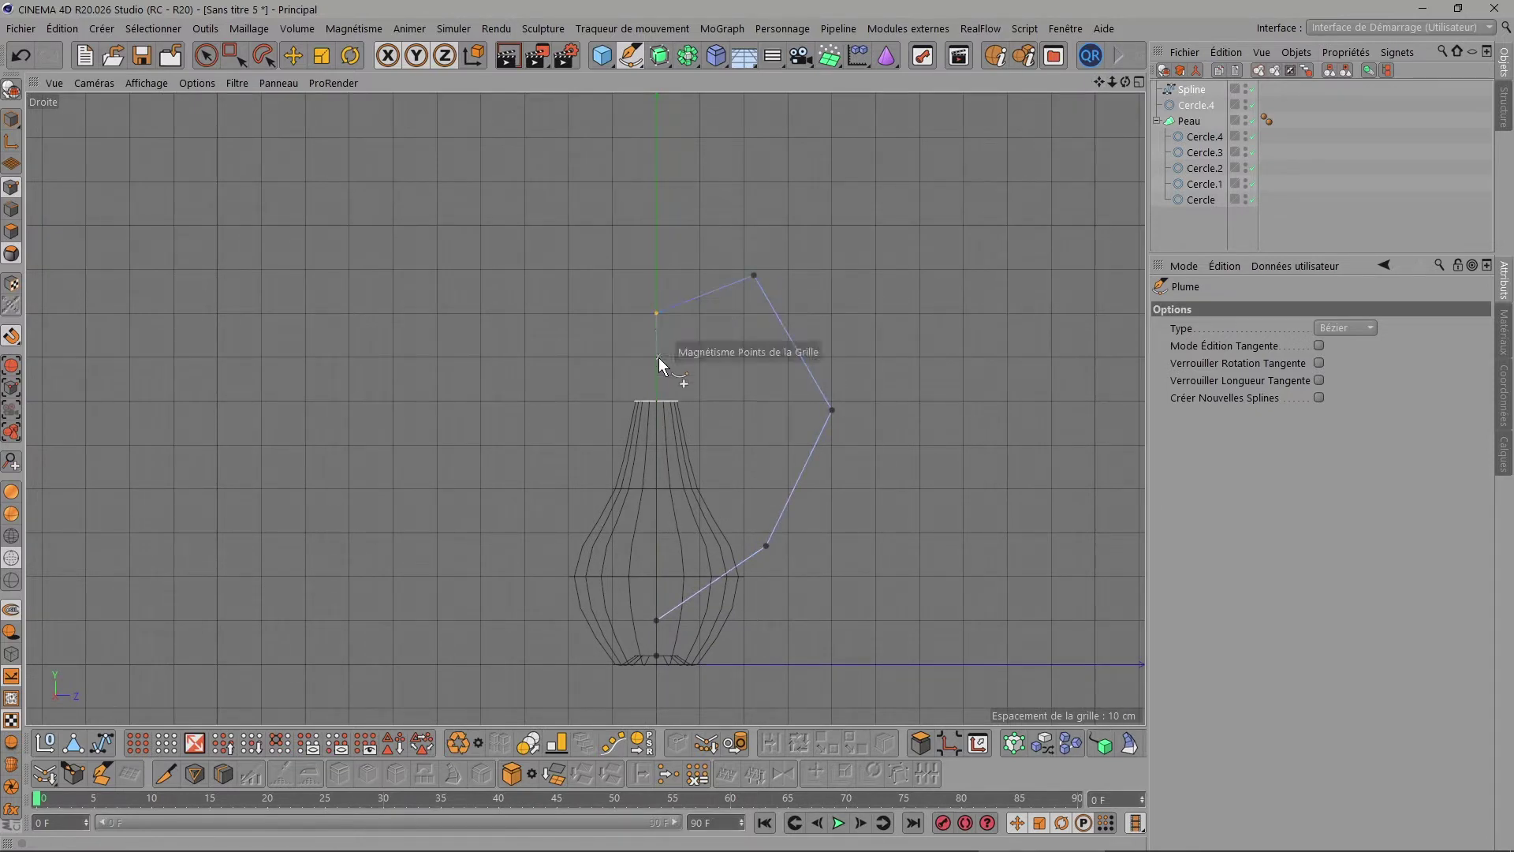
left_click(657, 400)
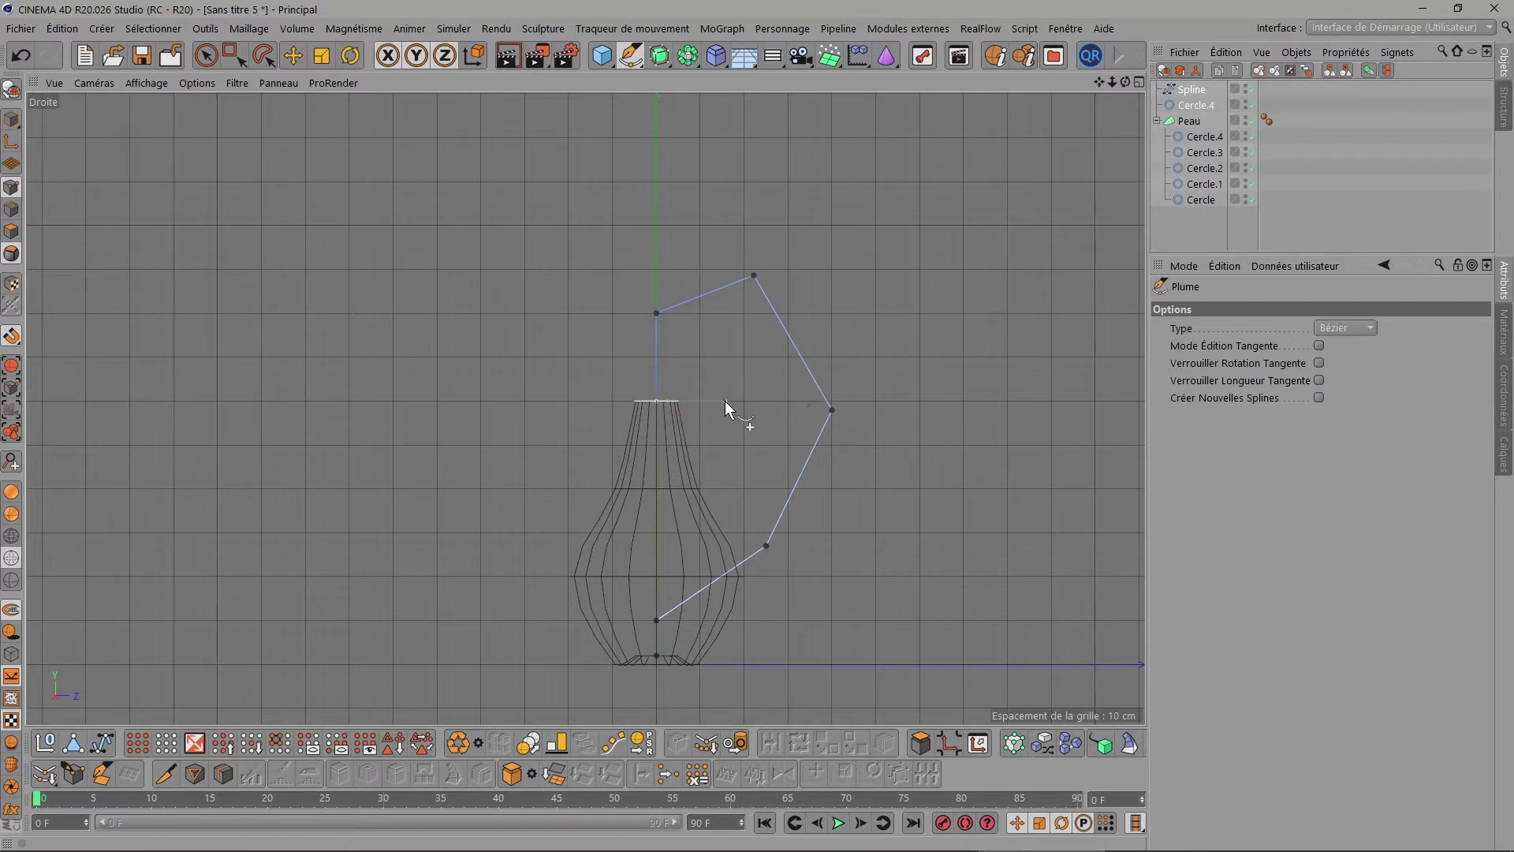
key("Escape")
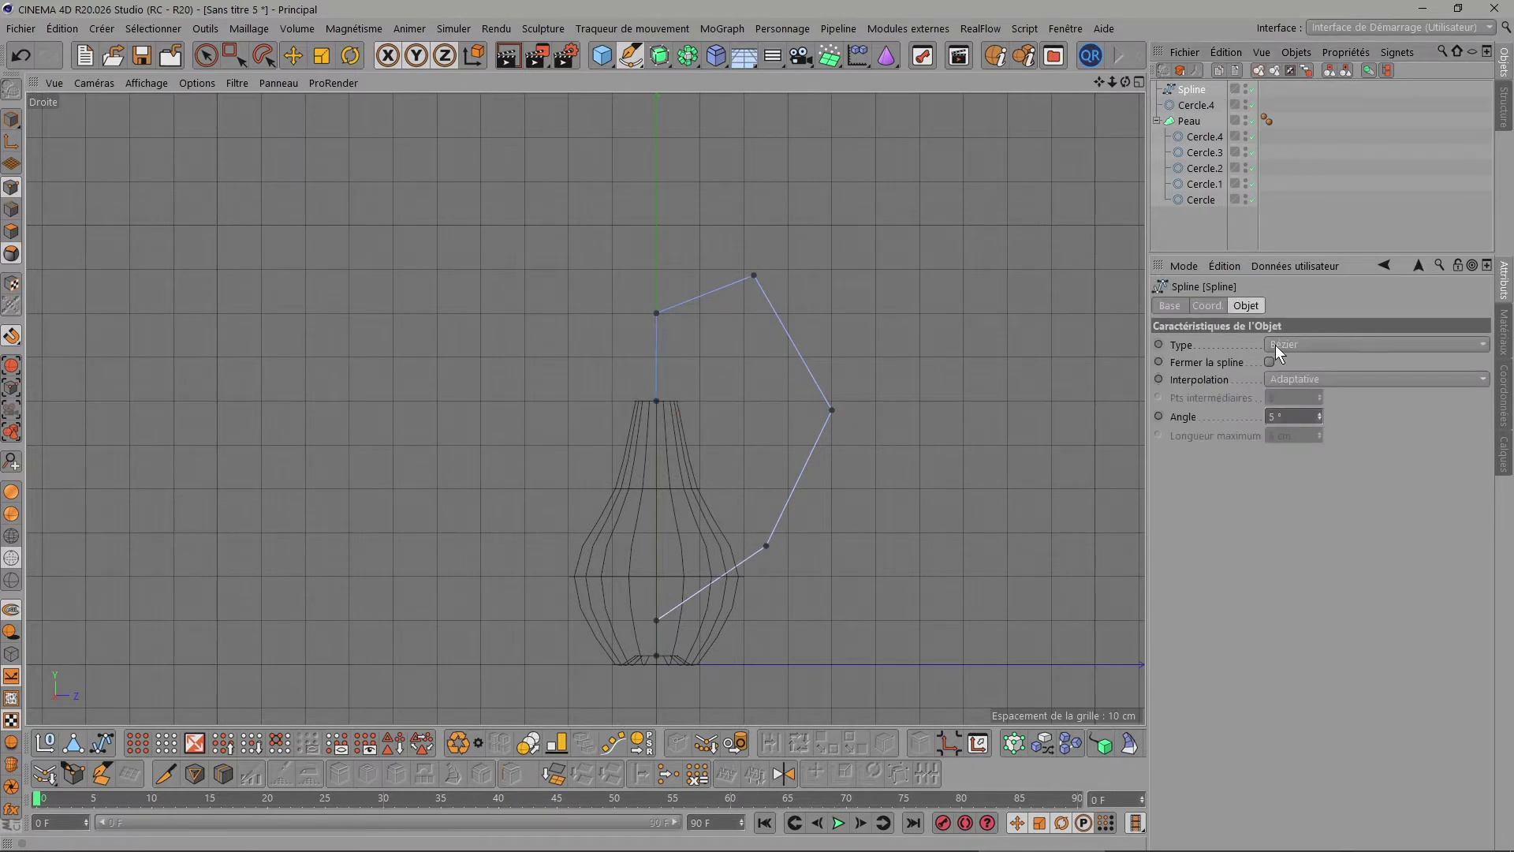
Make the handle path a B-Spline and shift the point above the loop right to widen it.
left_click(1275, 344)
left_click(1290, 420)
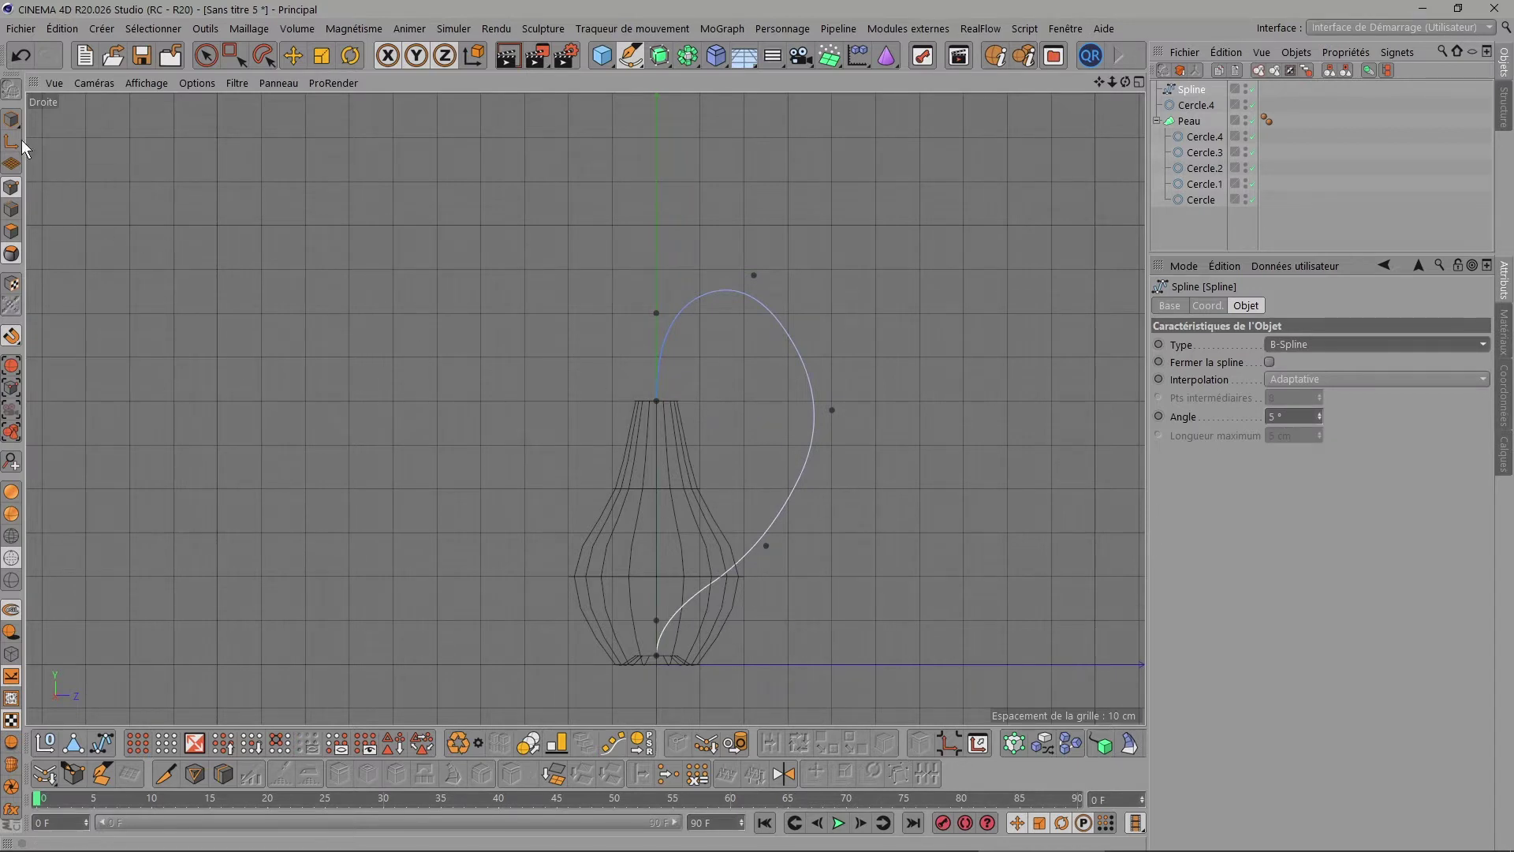
left_click(205, 56)
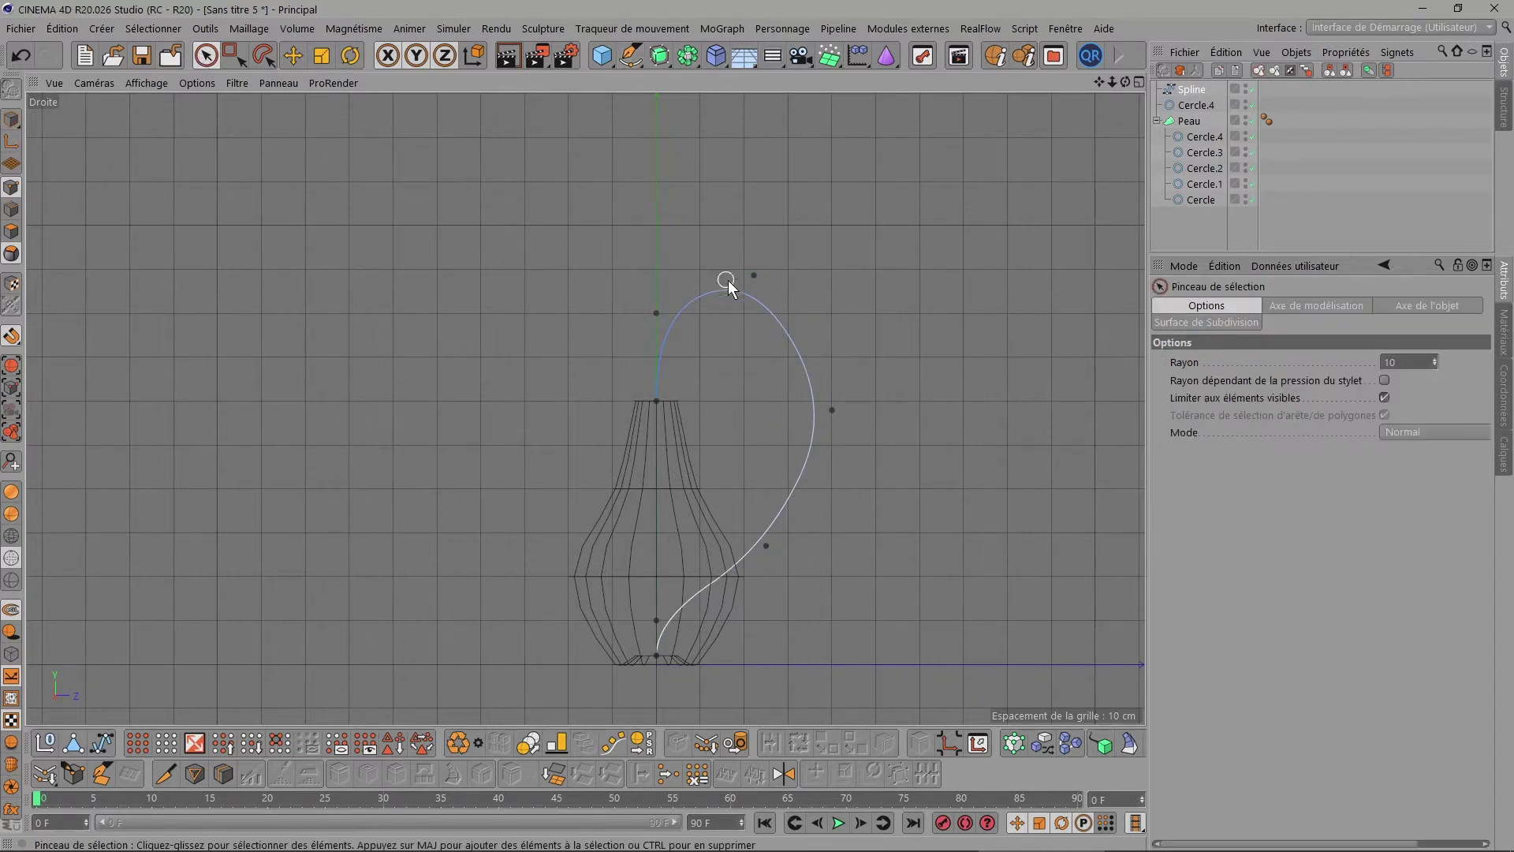
left_click(833, 410)
scroll(874, 429, "up", 3)
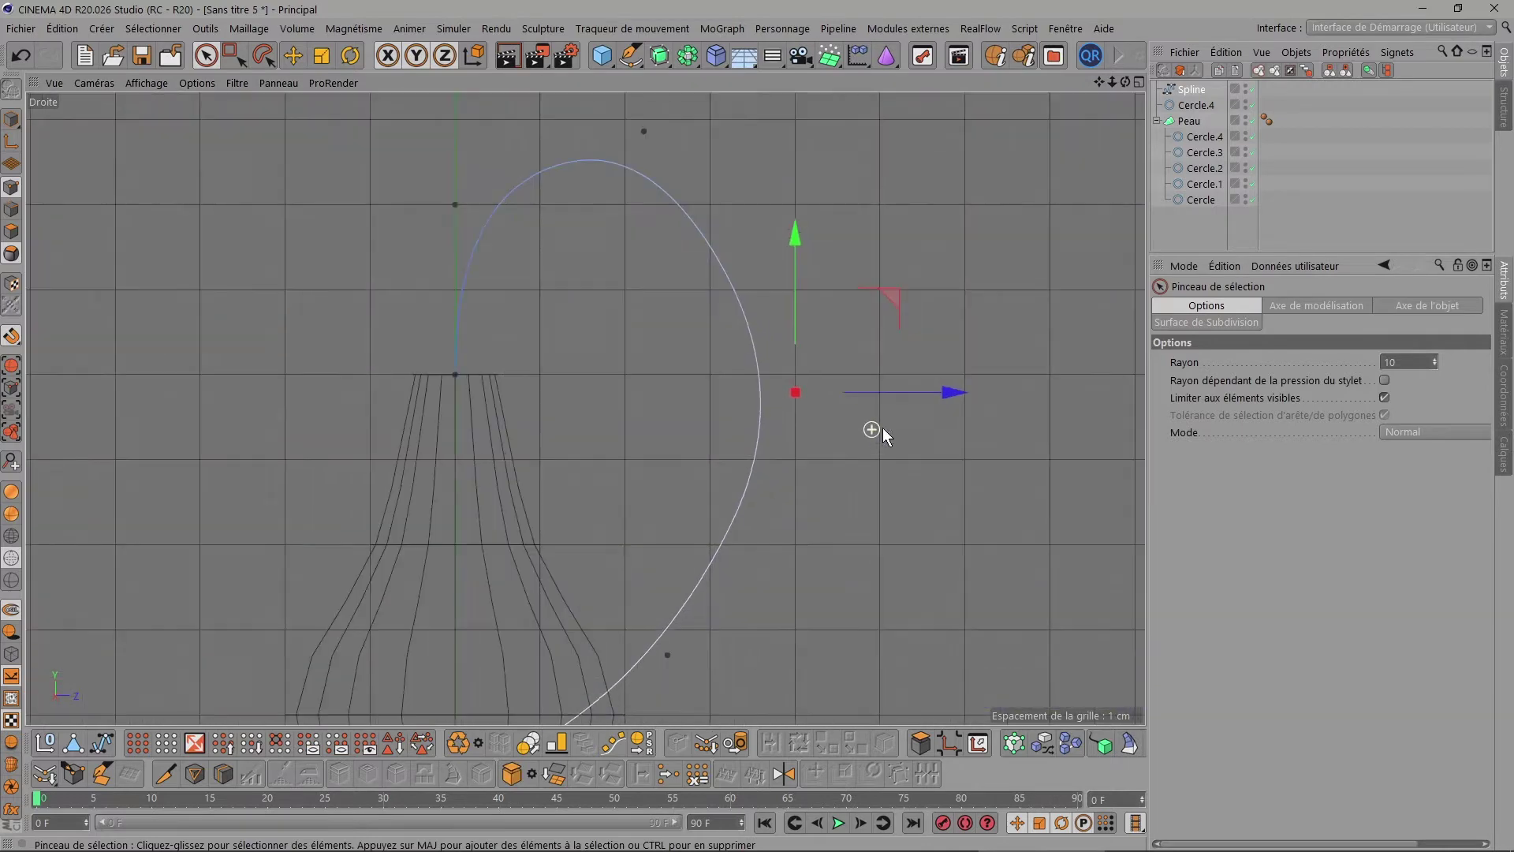
mouse_move(943, 392)
left_mouse_down()
mouse_move(978, 391)
mouse_move(958, 388)
left_mouse_up()
Adjust the lower control points, nudge the top loop point about 2.5 cm, then deselect the spline.
scroll(908, 395, "up", 2)
scroll(839, 429, "down", 3)
scroll(835, 410, "down", 2)
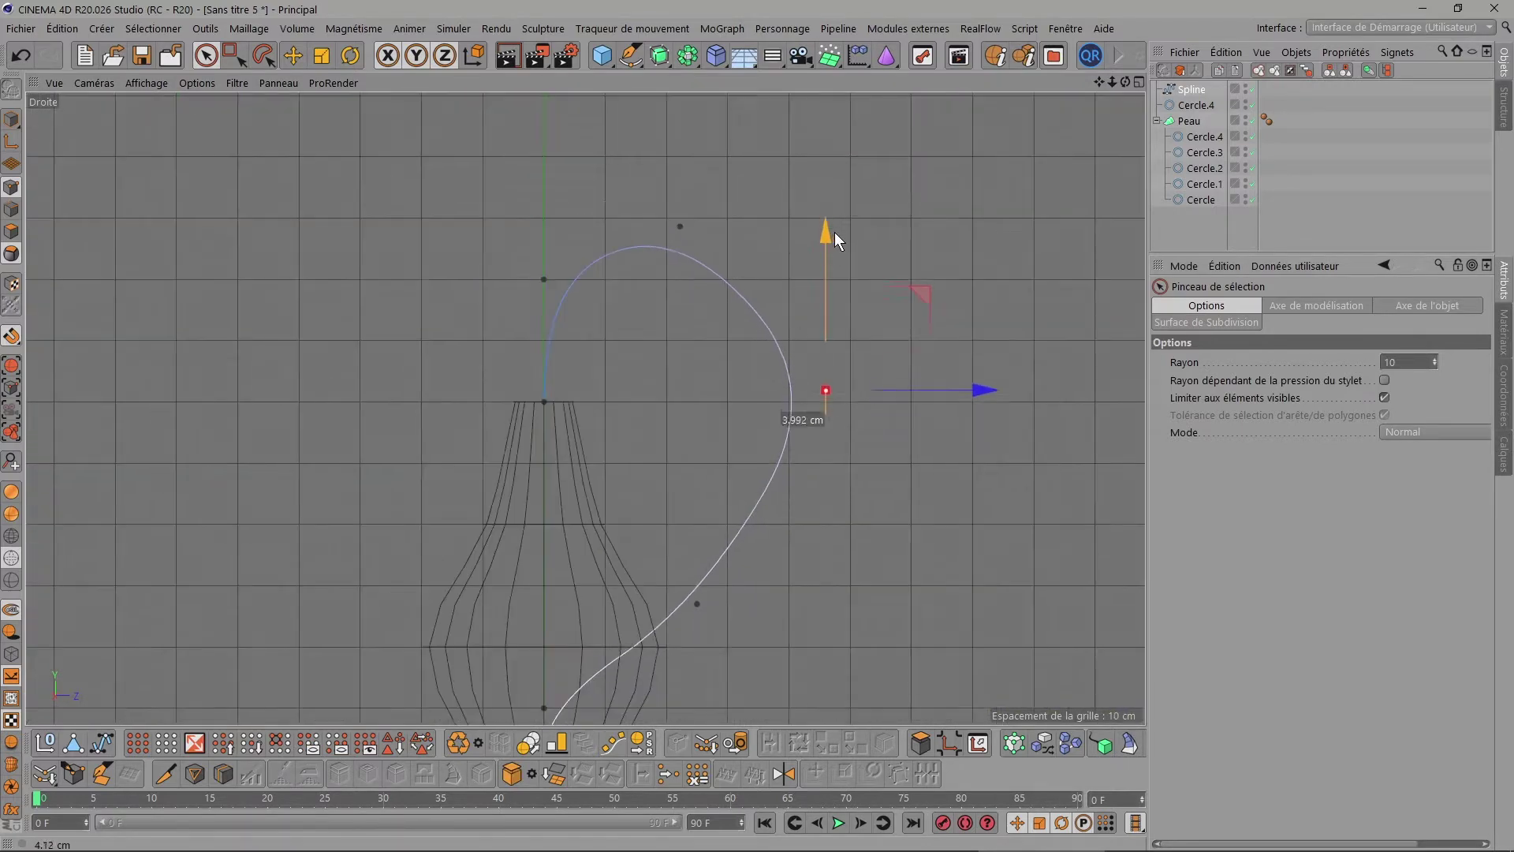
left_click(697, 604)
scroll(710, 548, "down", 1)
scroll(653, 659, "down", 1)
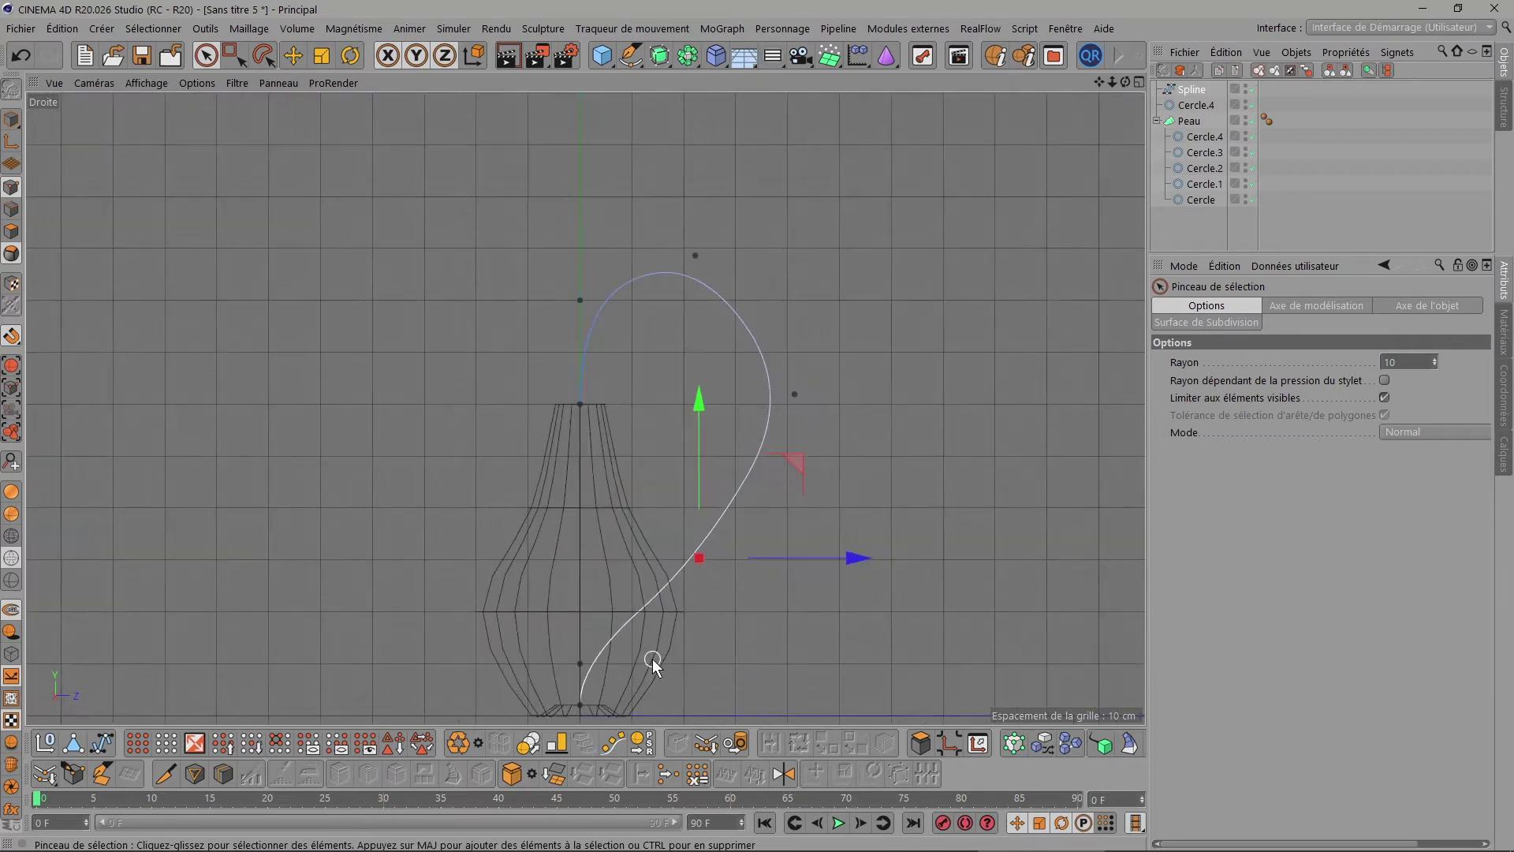
left_click(702, 264)
left_click_drag(788, 164, 804, 170)
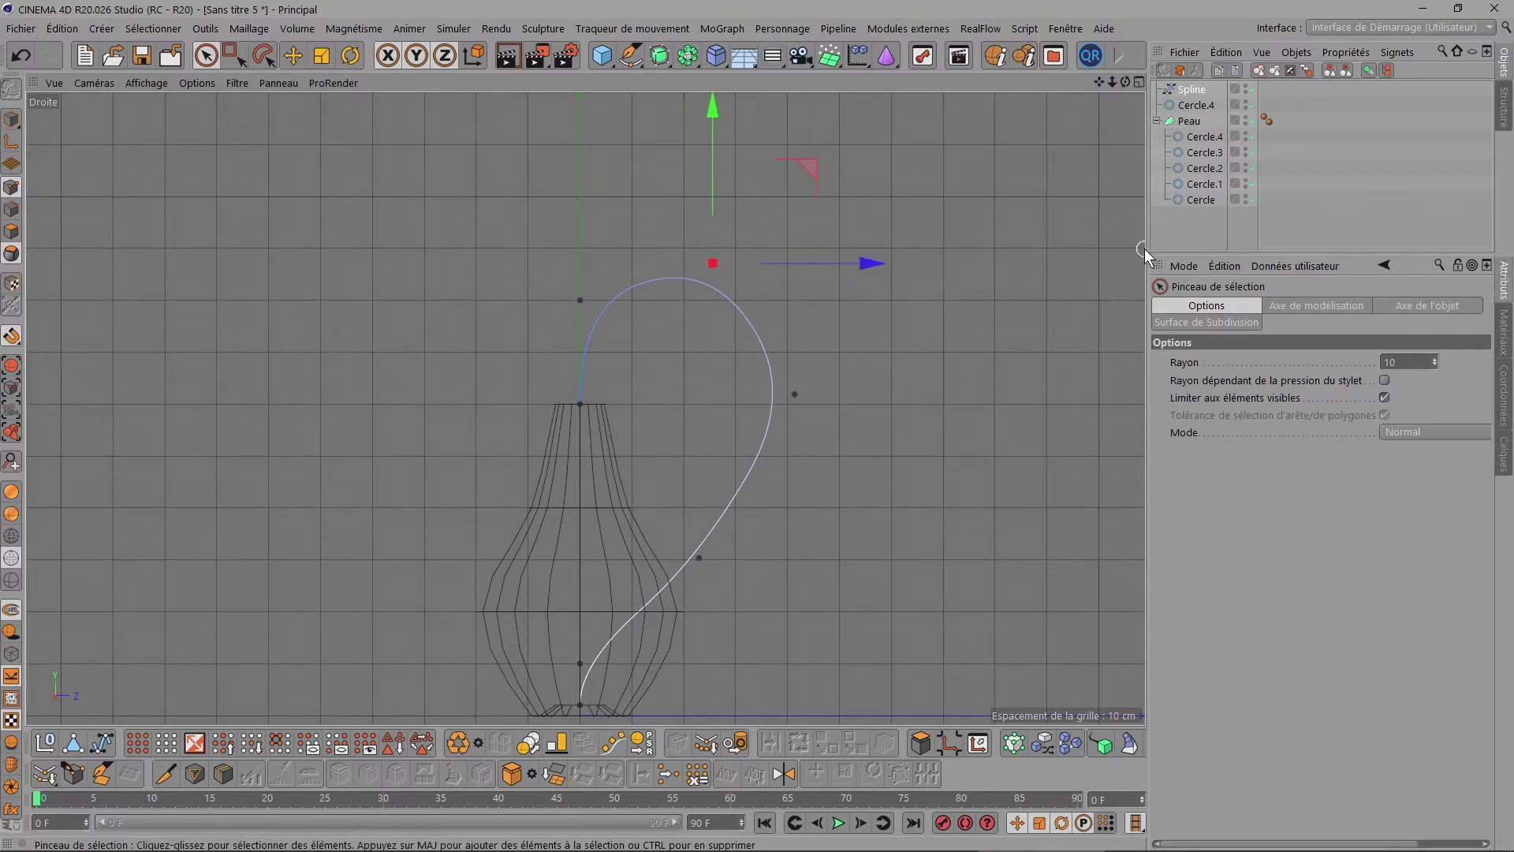
left_click(1183, 240)
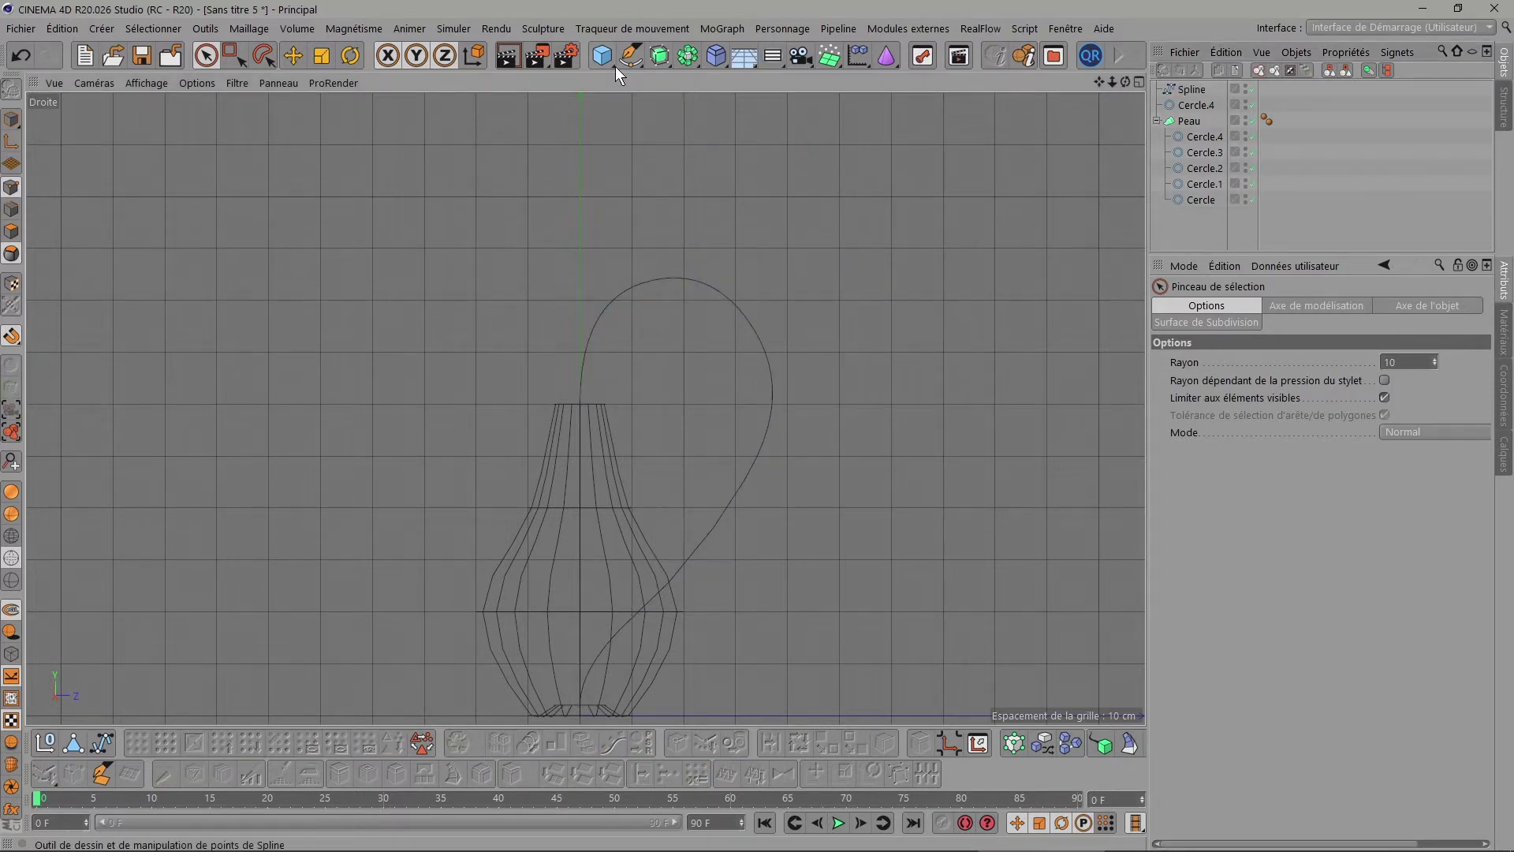
Add an Extrusion contrôlée with Cercle.4 as profile and Spline as path.
left_click(659, 56)
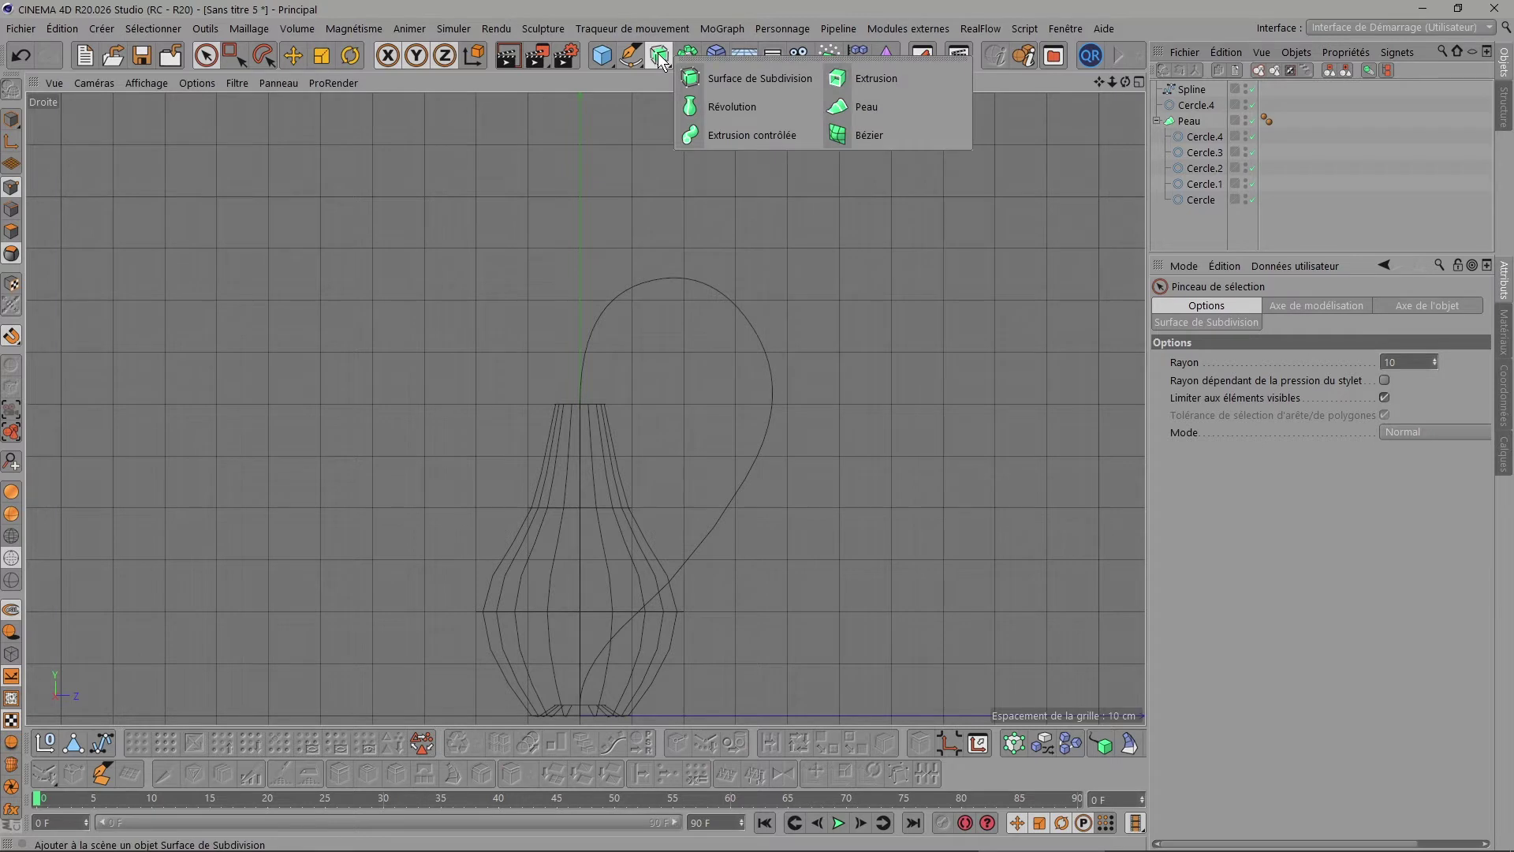
left_click(723, 132)
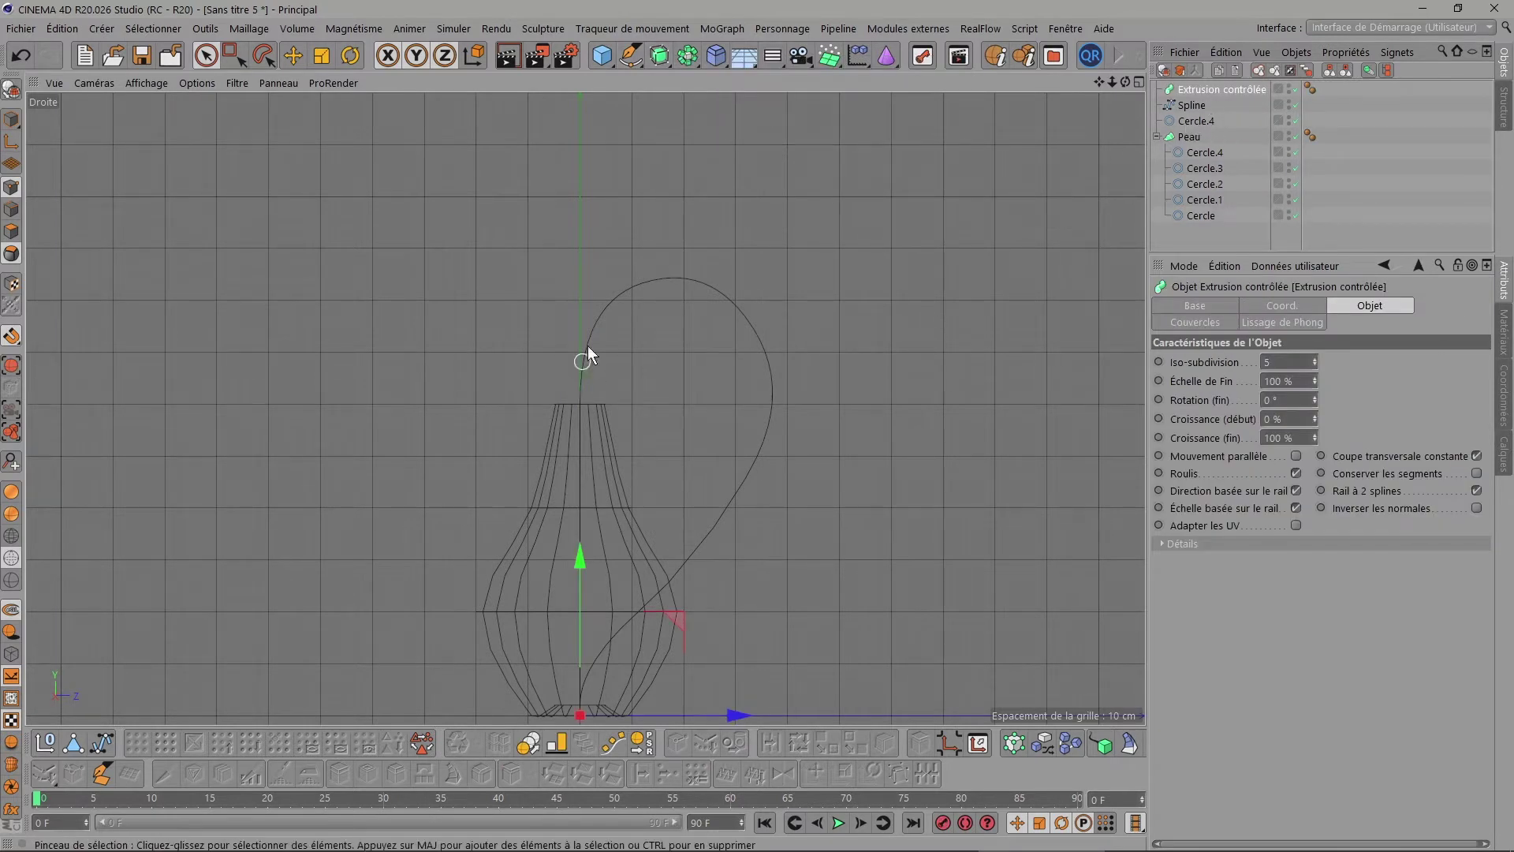
left_click_drag(1204, 118, 1222, 93)
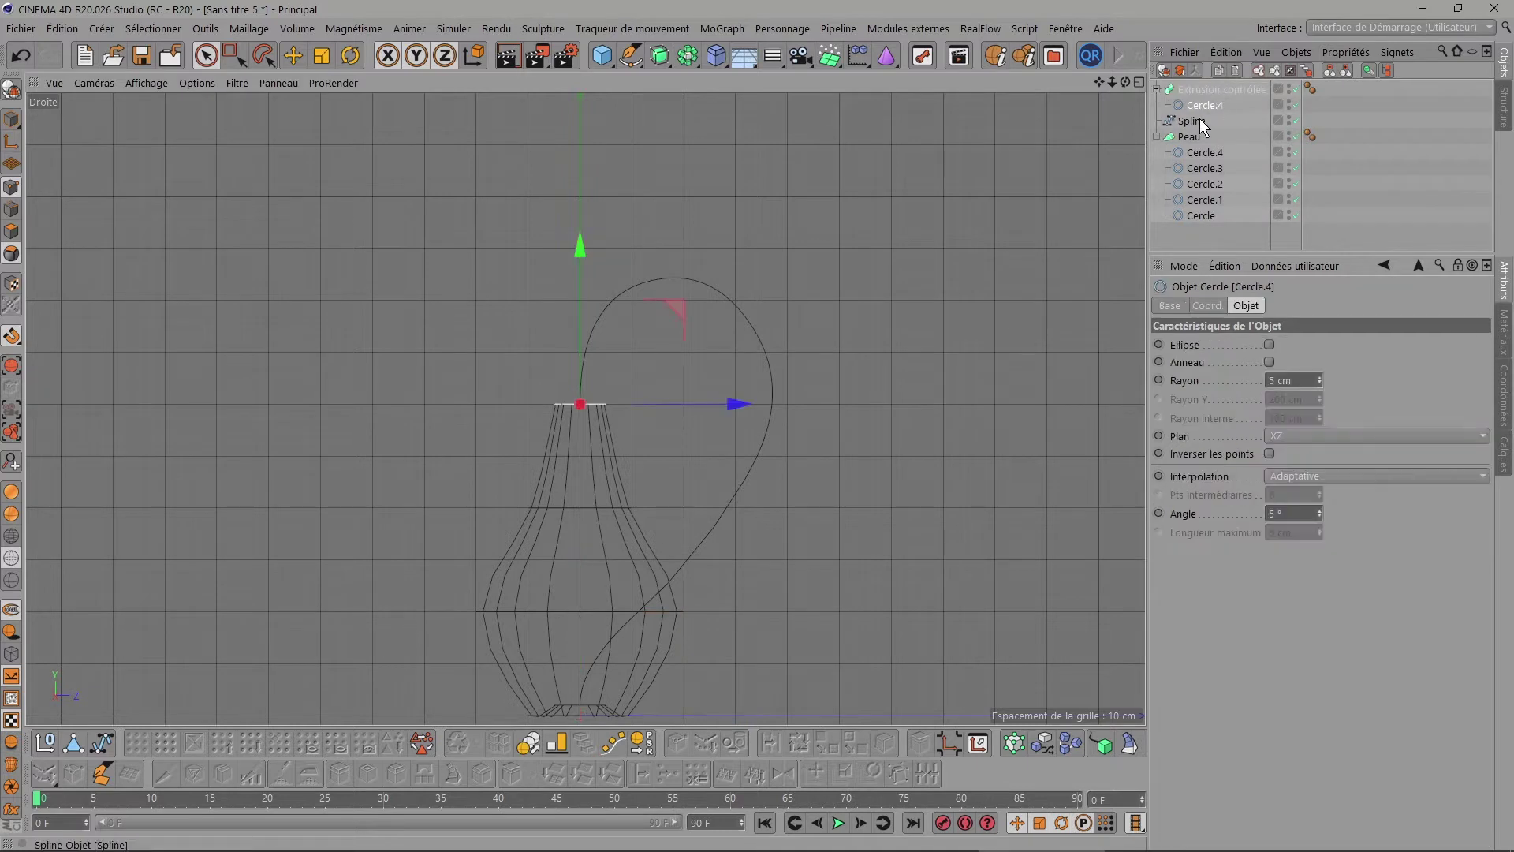
left_click(1212, 117)
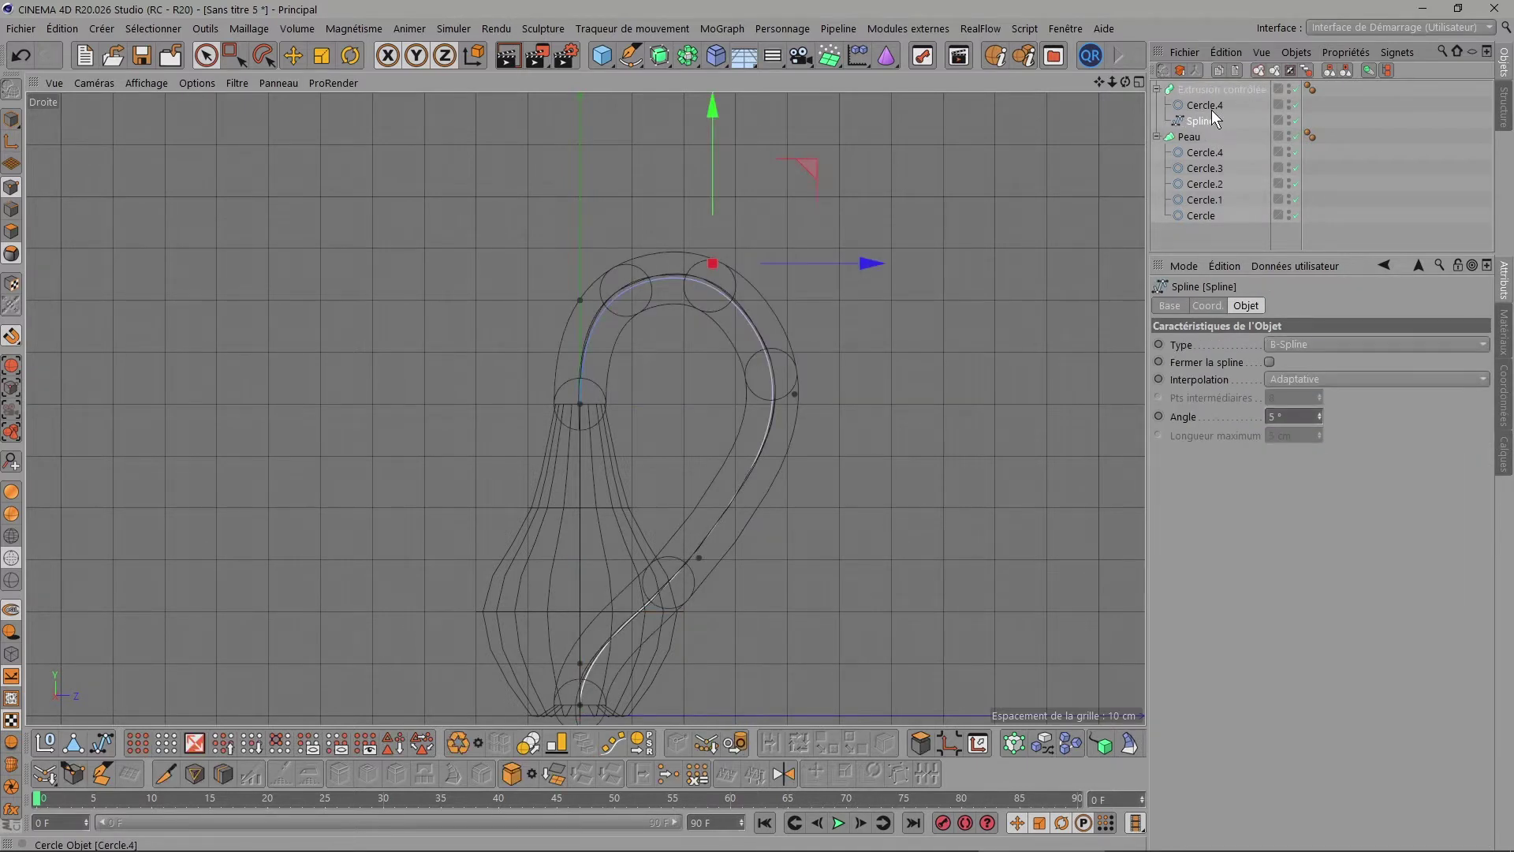
Maximise the perspective view to inspect the new tube handle and select Cercle.4.
left_click(1139, 81)
left_click(573, 82)
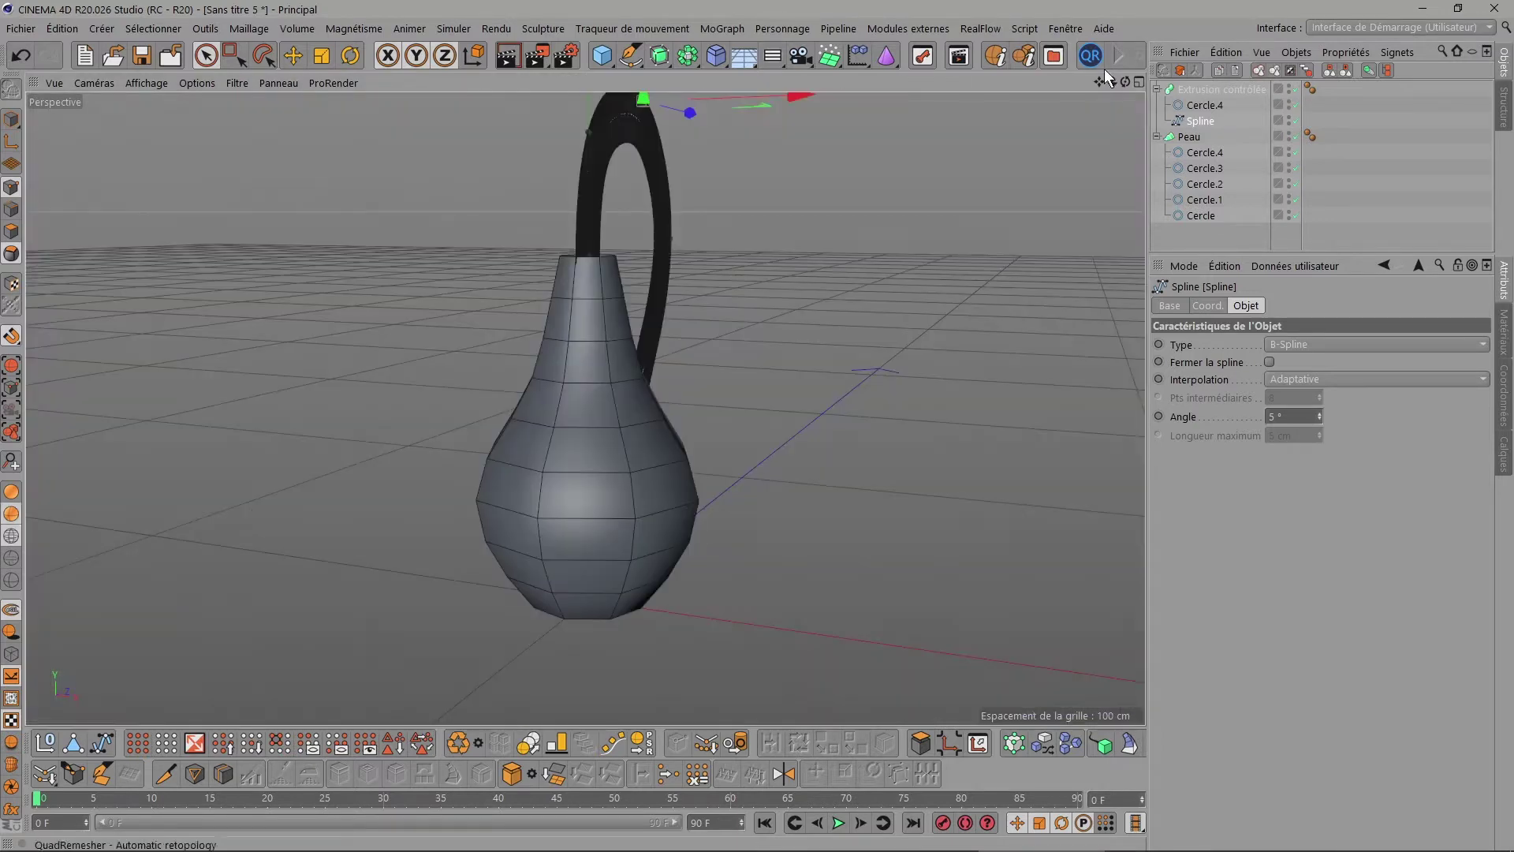
left_click_drag(1123, 82, 1210, 112)
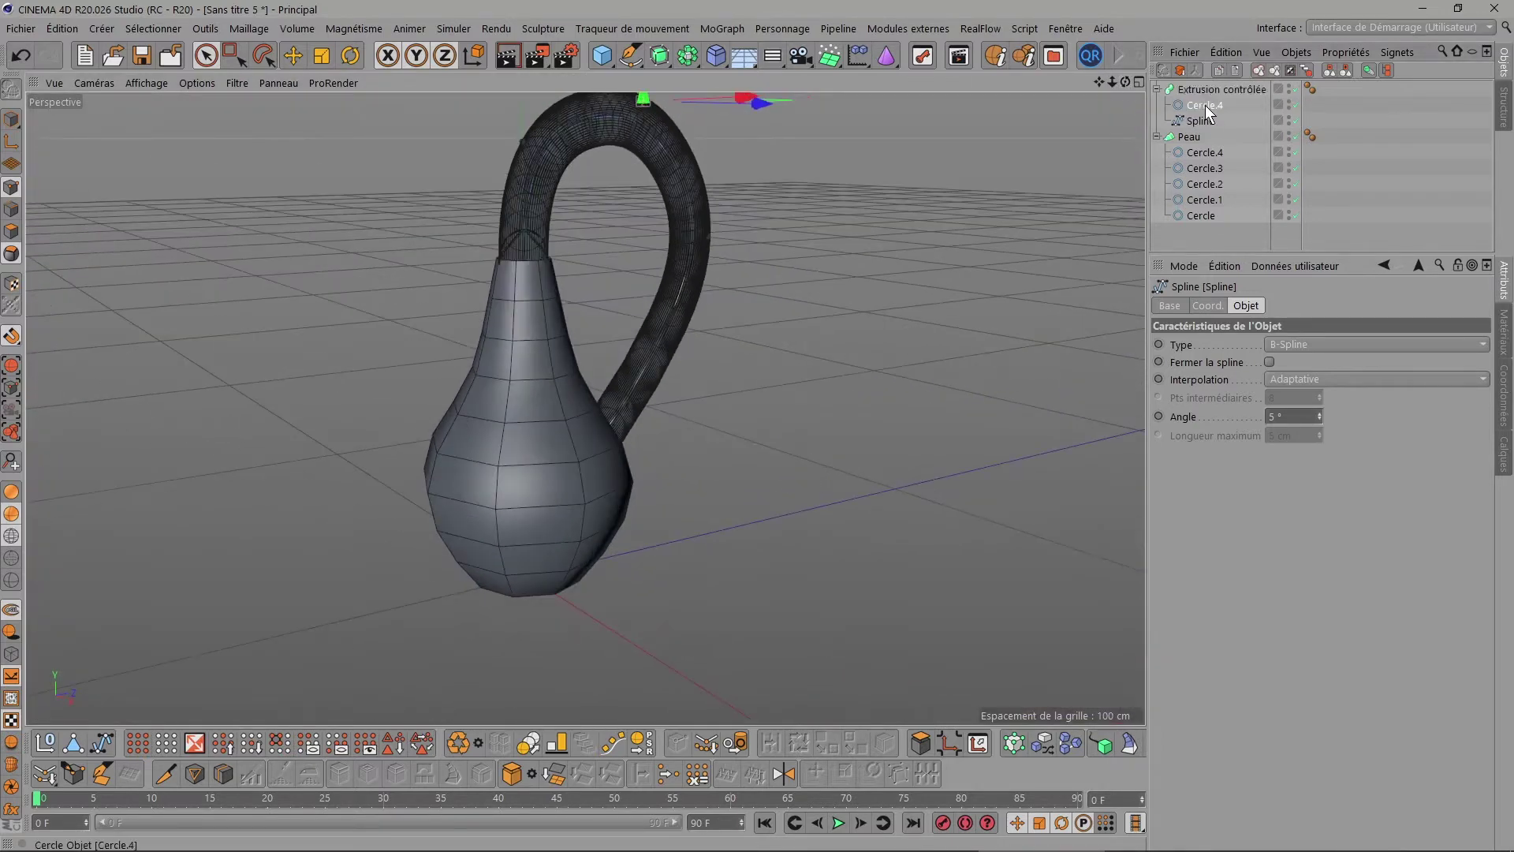
left_click(1205, 105)
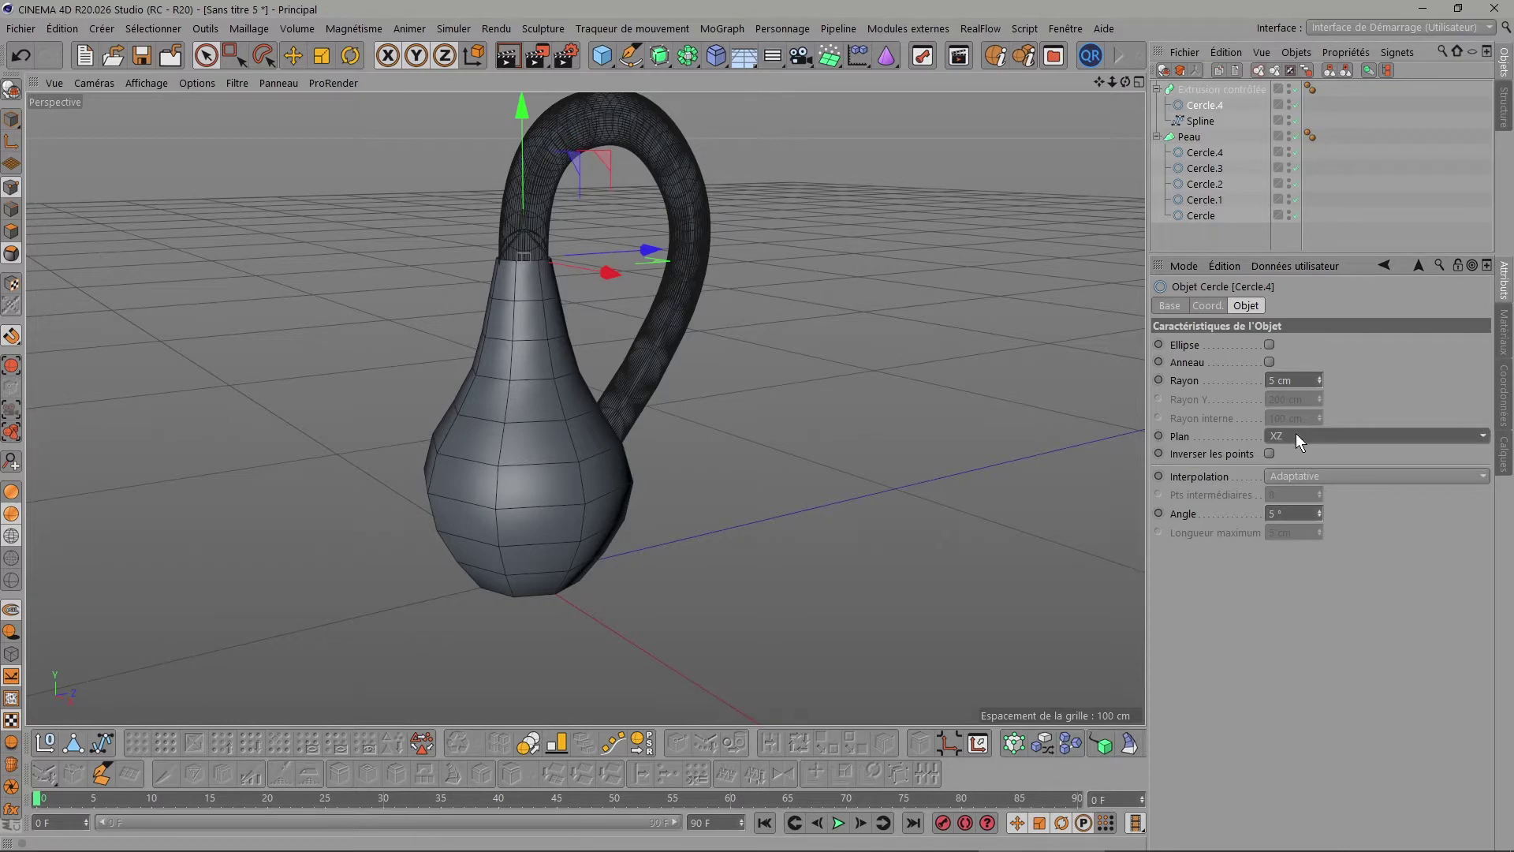
scroll(1295, 433, "up", 1)
scroll(1295, 433, "up", 1)
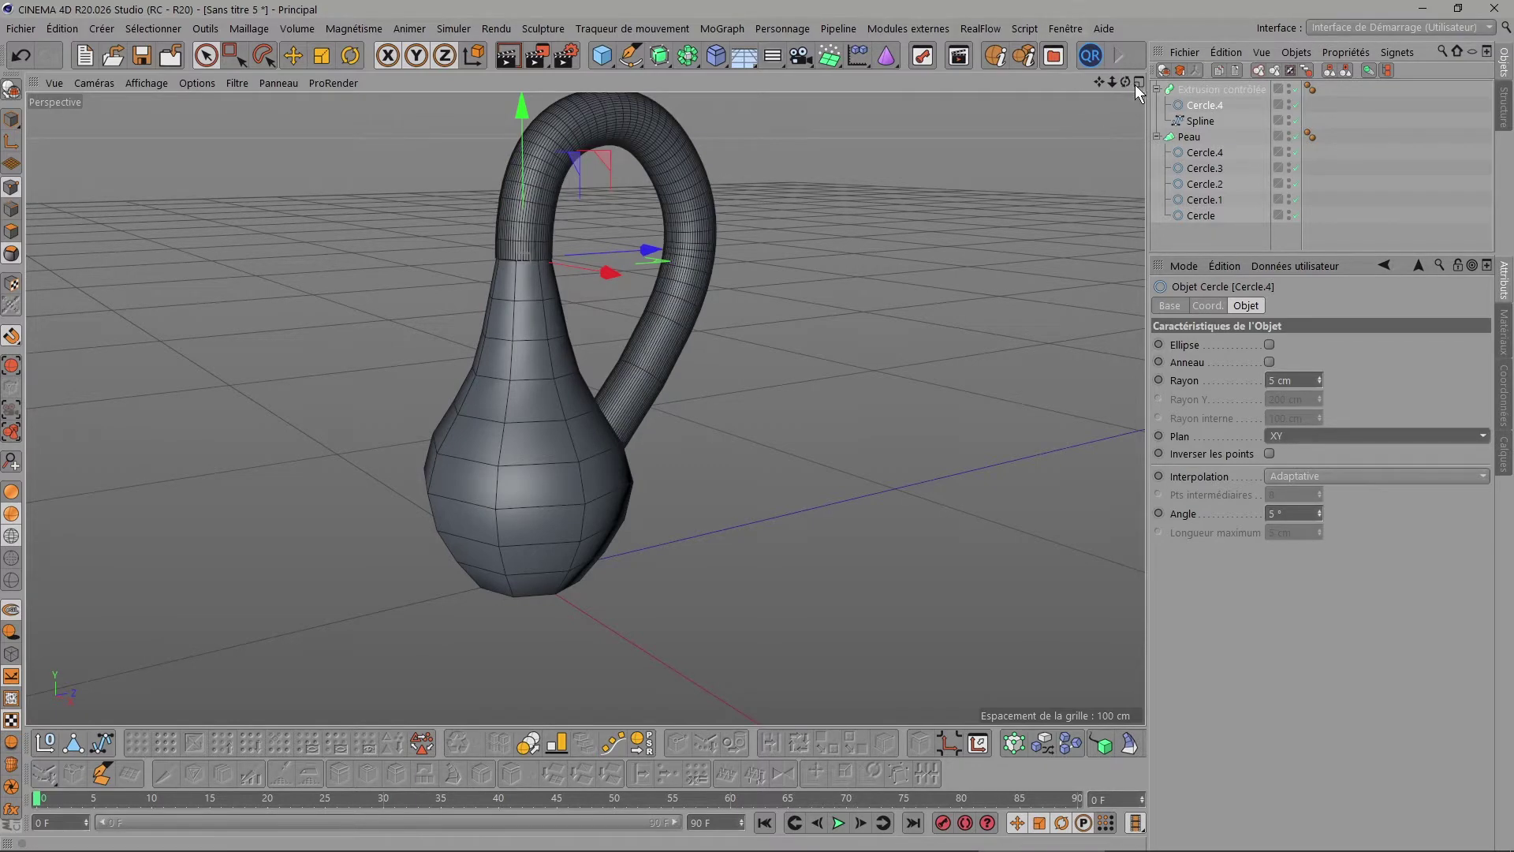
Give Cercle.4 Naturelle interpolation with 1 intermediate point, then orbit to inspect the coarser tube.
left_click_drag(1126, 81, 1125, 79)
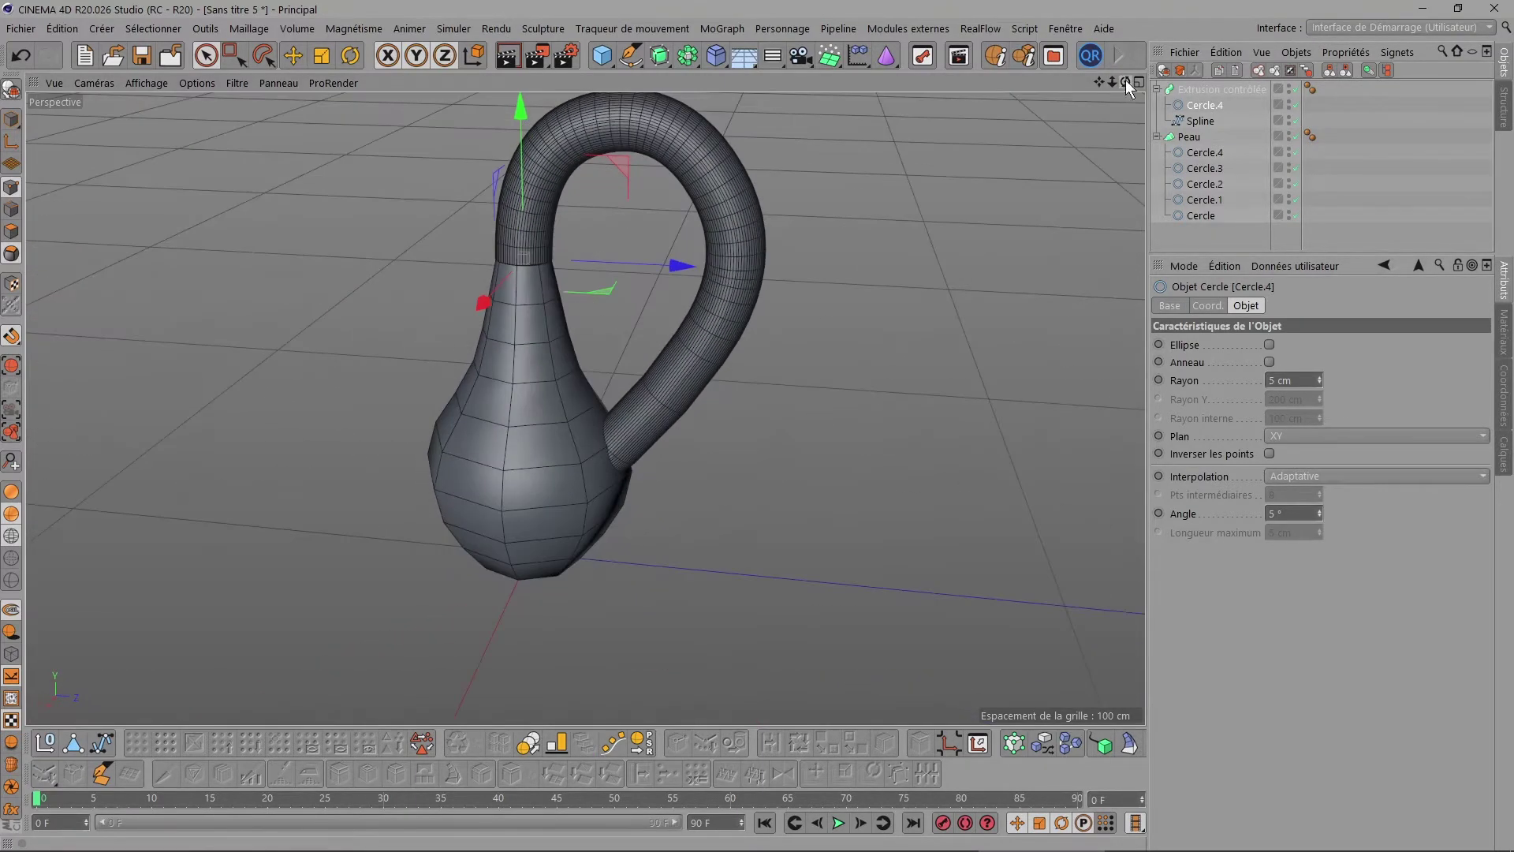
left_click(1284, 478)
left_click(1288, 509)
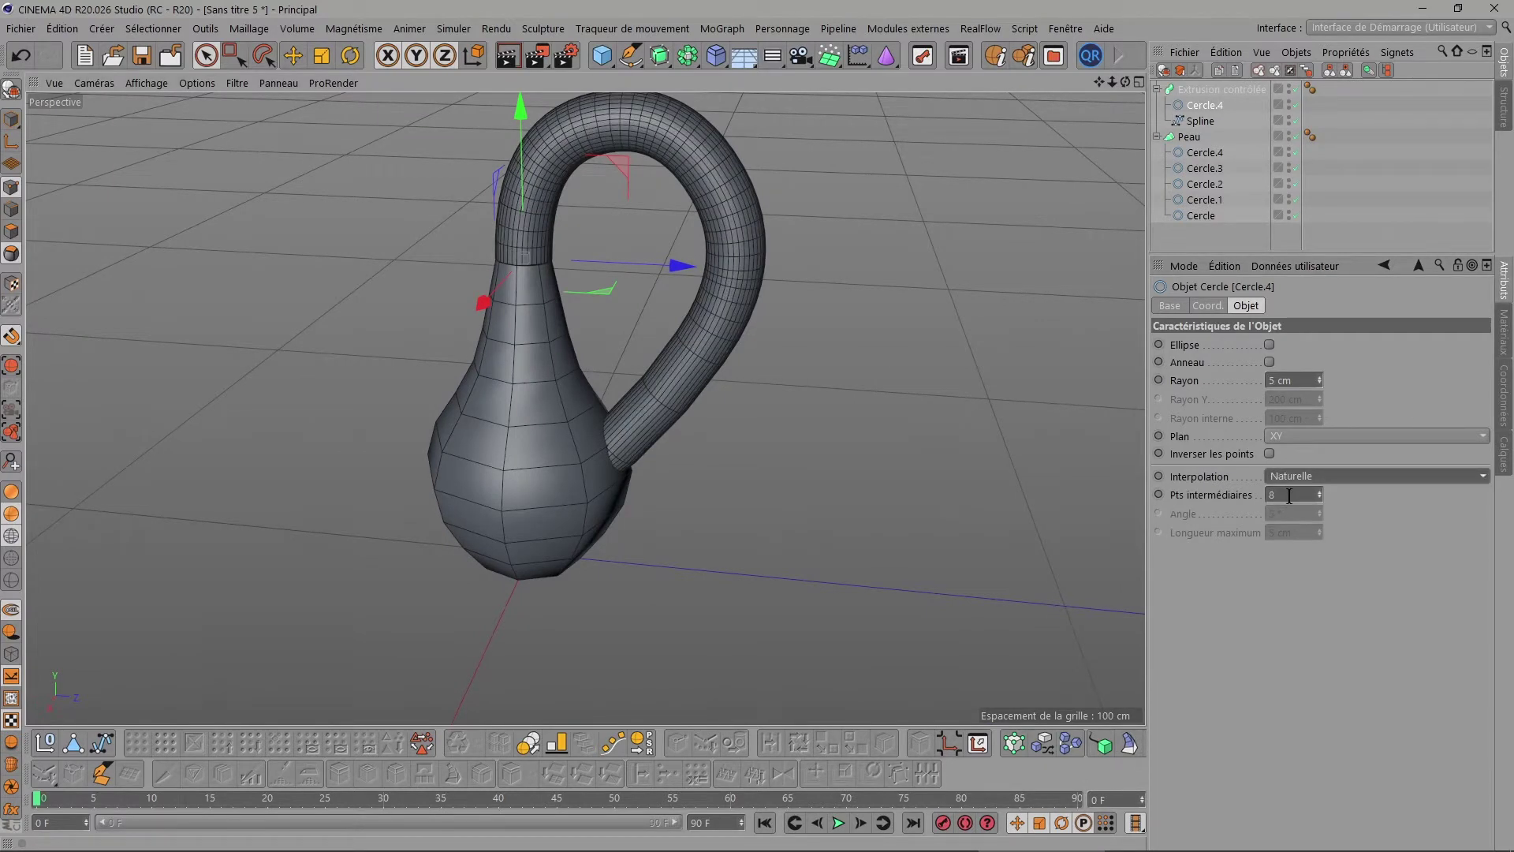
double_click(1288, 495)
type("1")
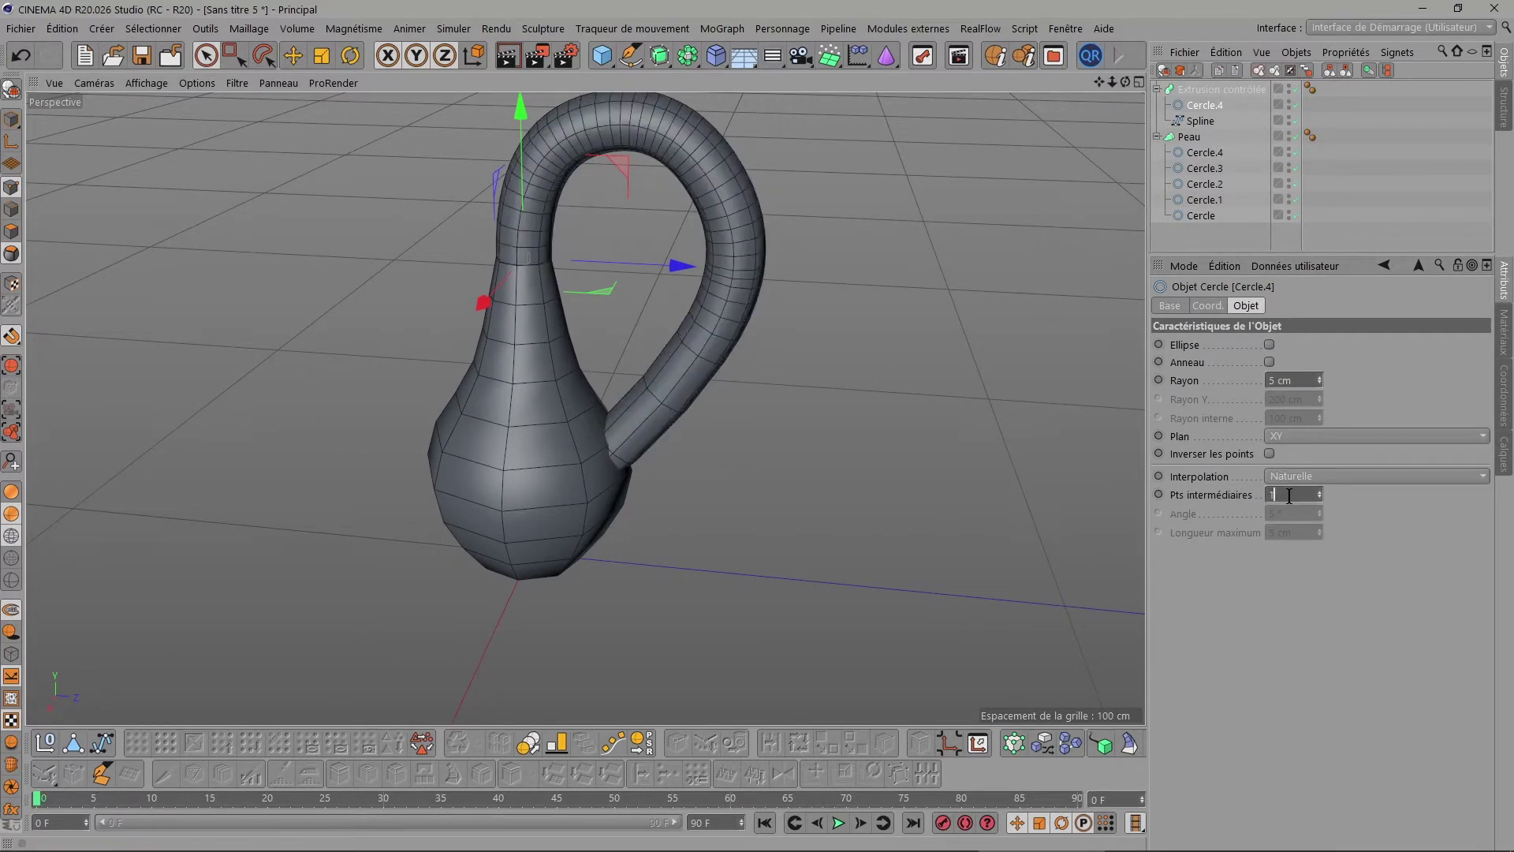
left_click_drag(1125, 82, 446, 281)
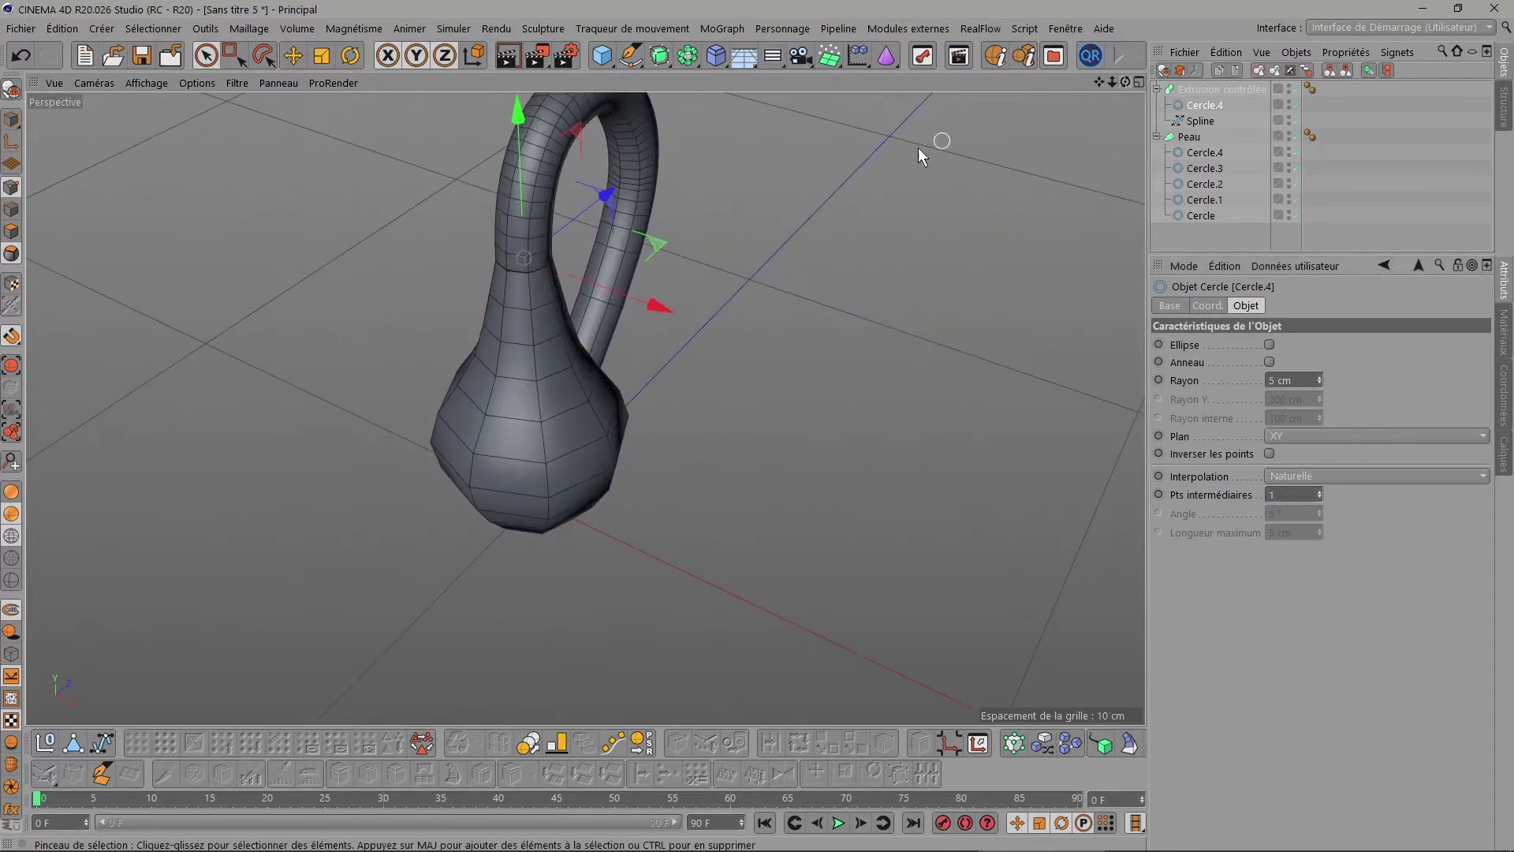
scroll(443, 273, "up", 2)
scroll(753, 260, "up", 2)
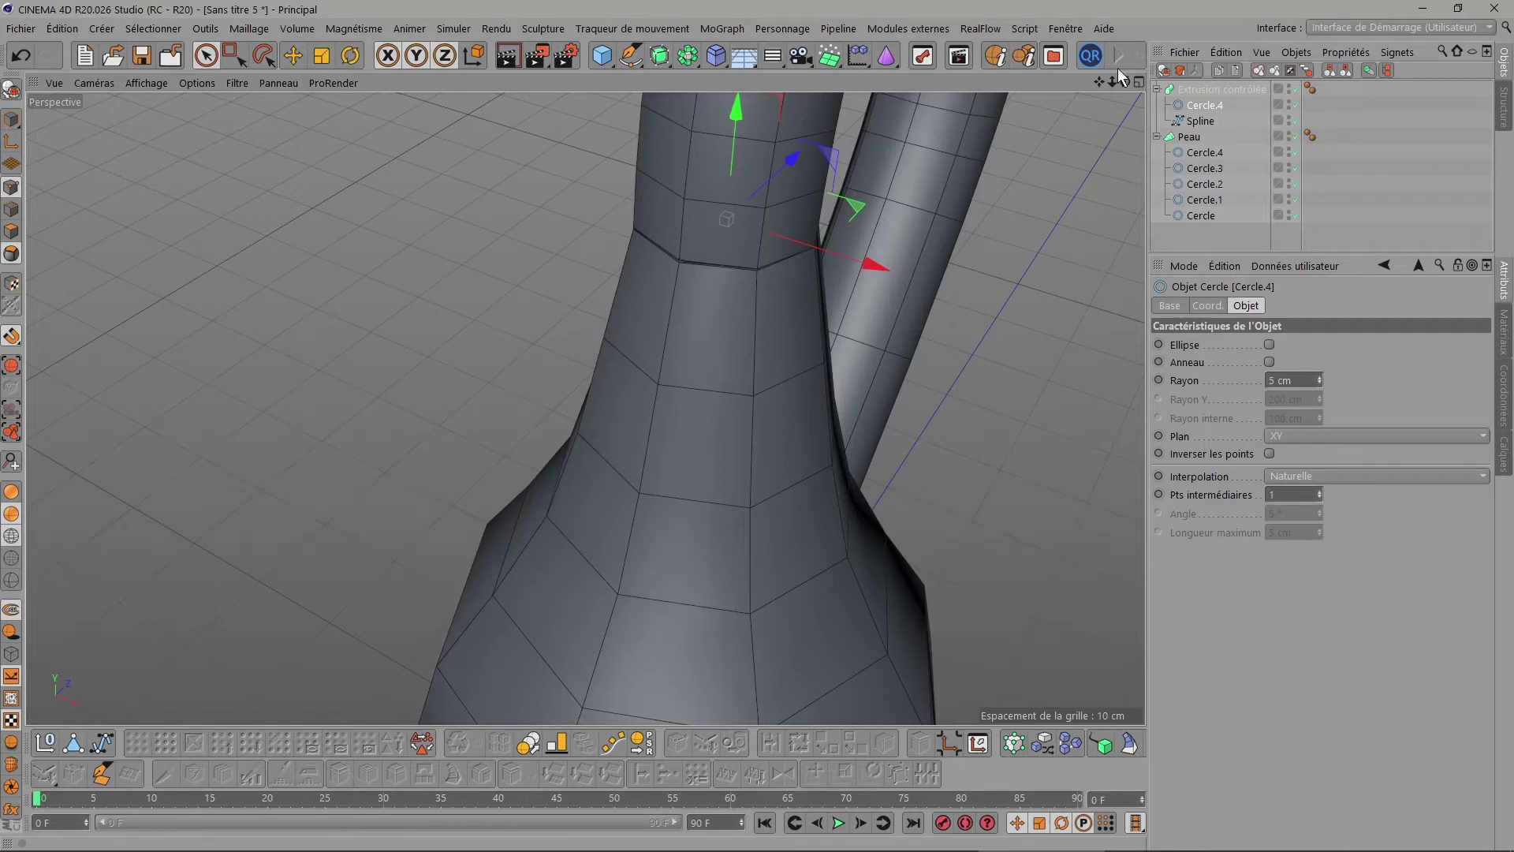
left_click_drag(1126, 82, 670, 103)
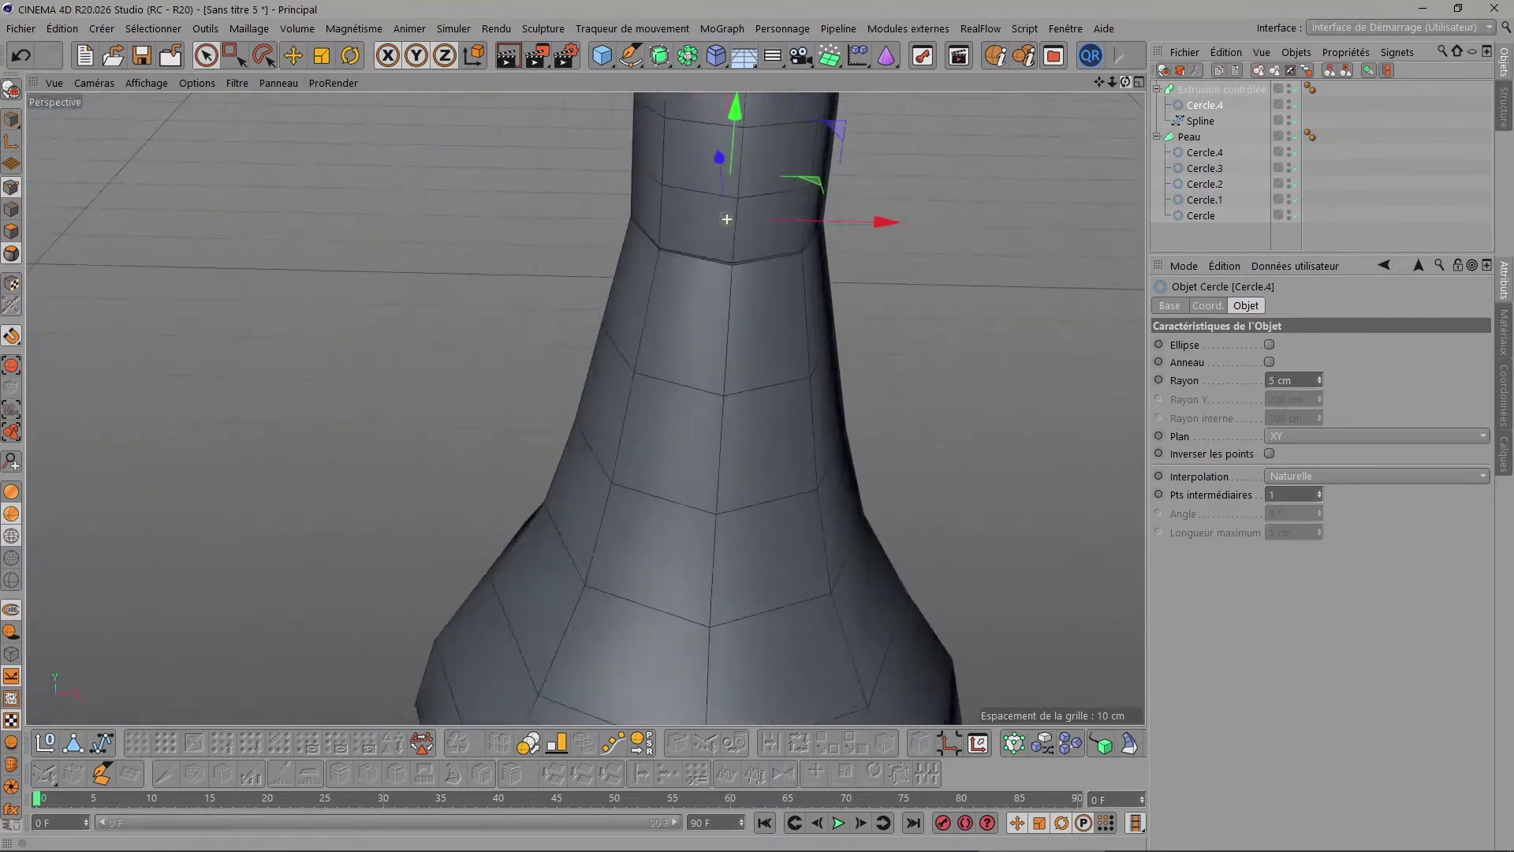
left_click_drag(1112, 82, 1141, 110)
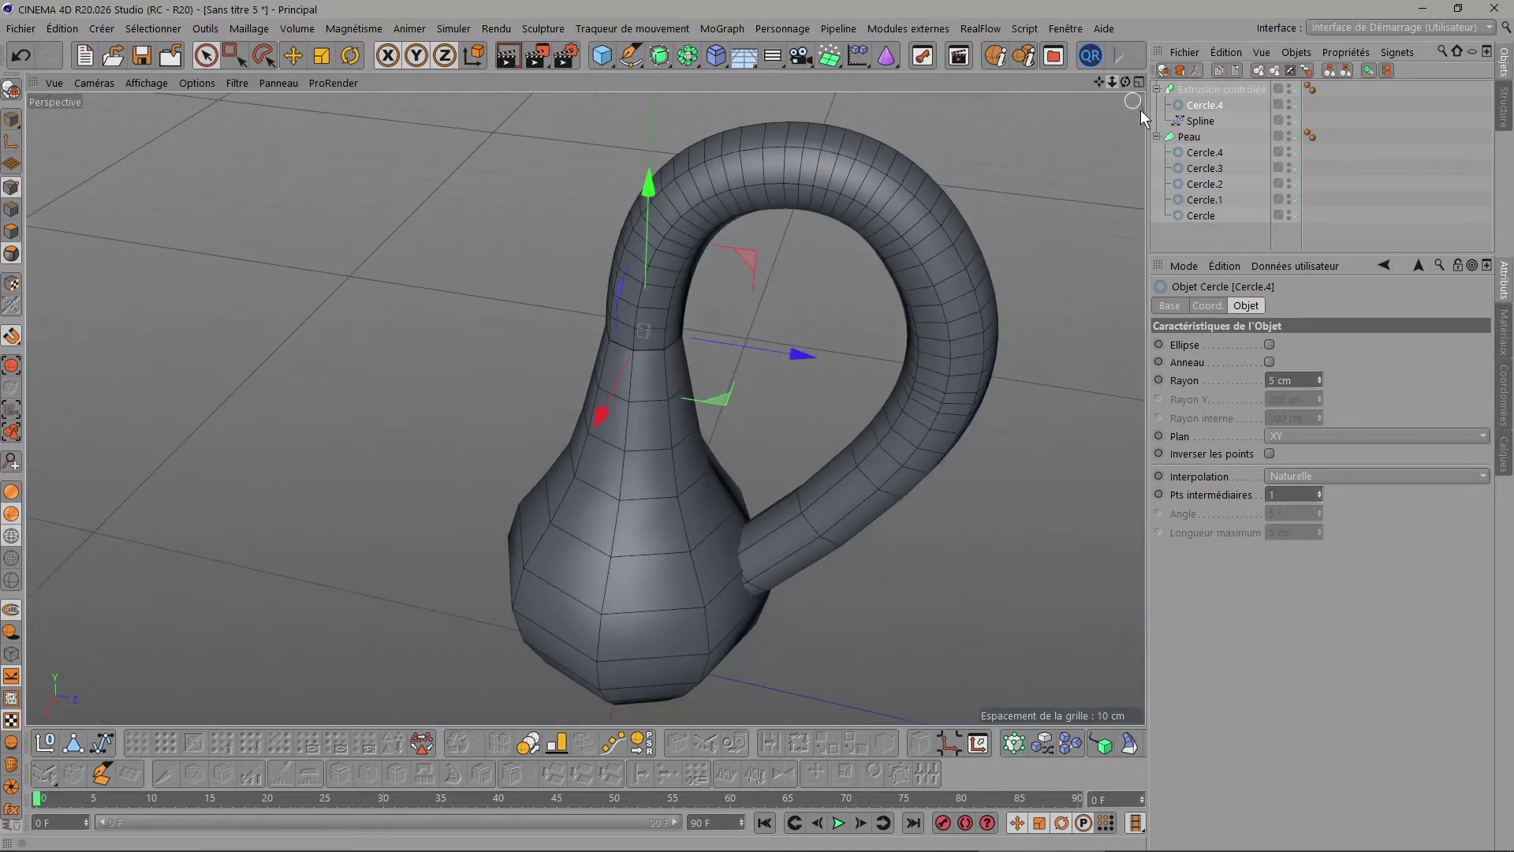
Set the path Spline to Uniforme interpolation with 2 intermediate points.
left_click(1200, 120)
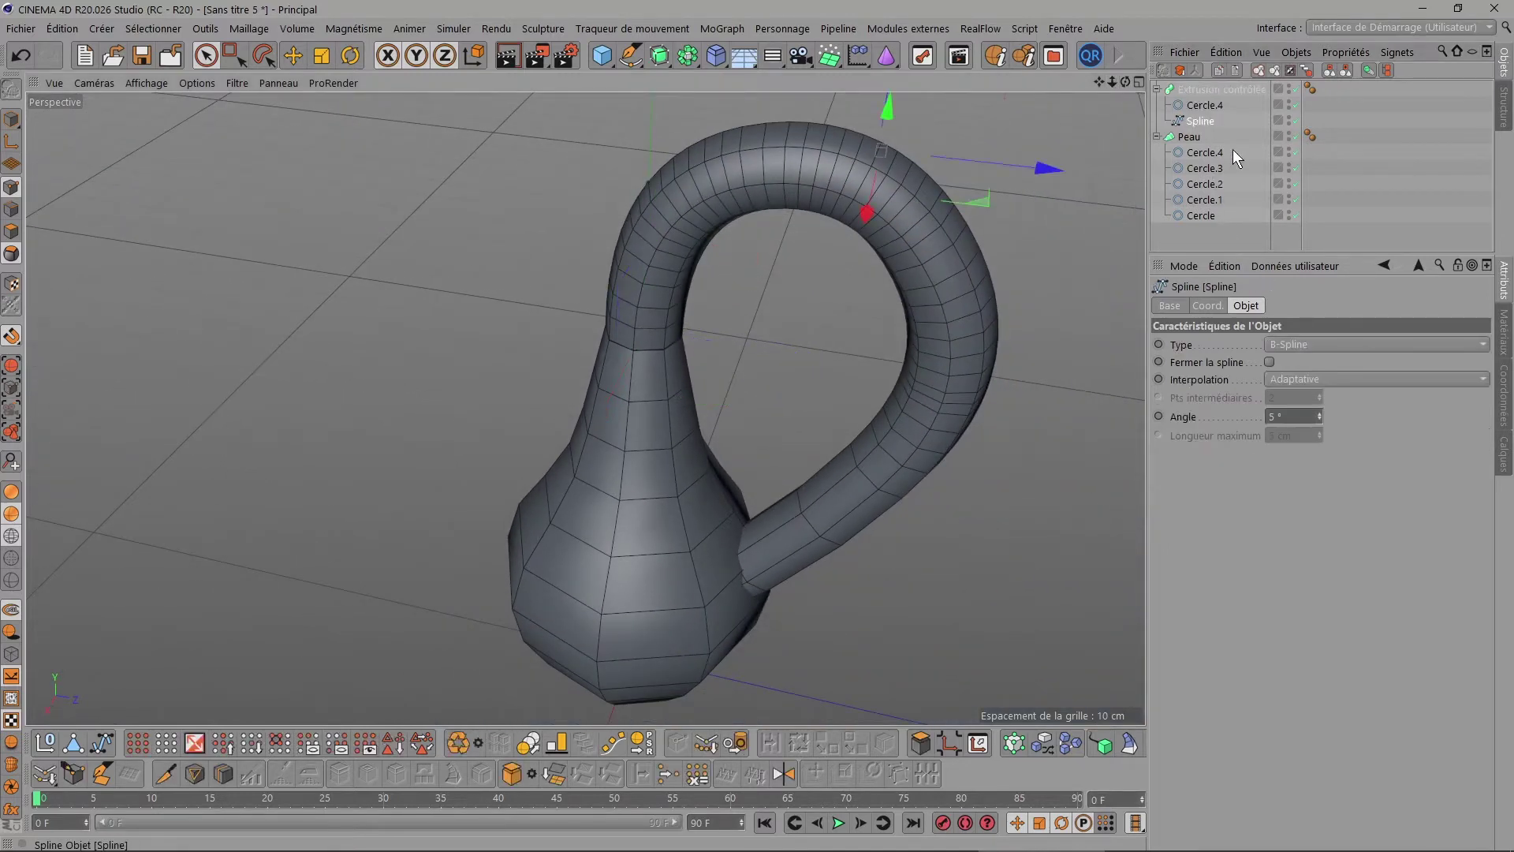
left_click(1299, 377)
left_click(1290, 434)
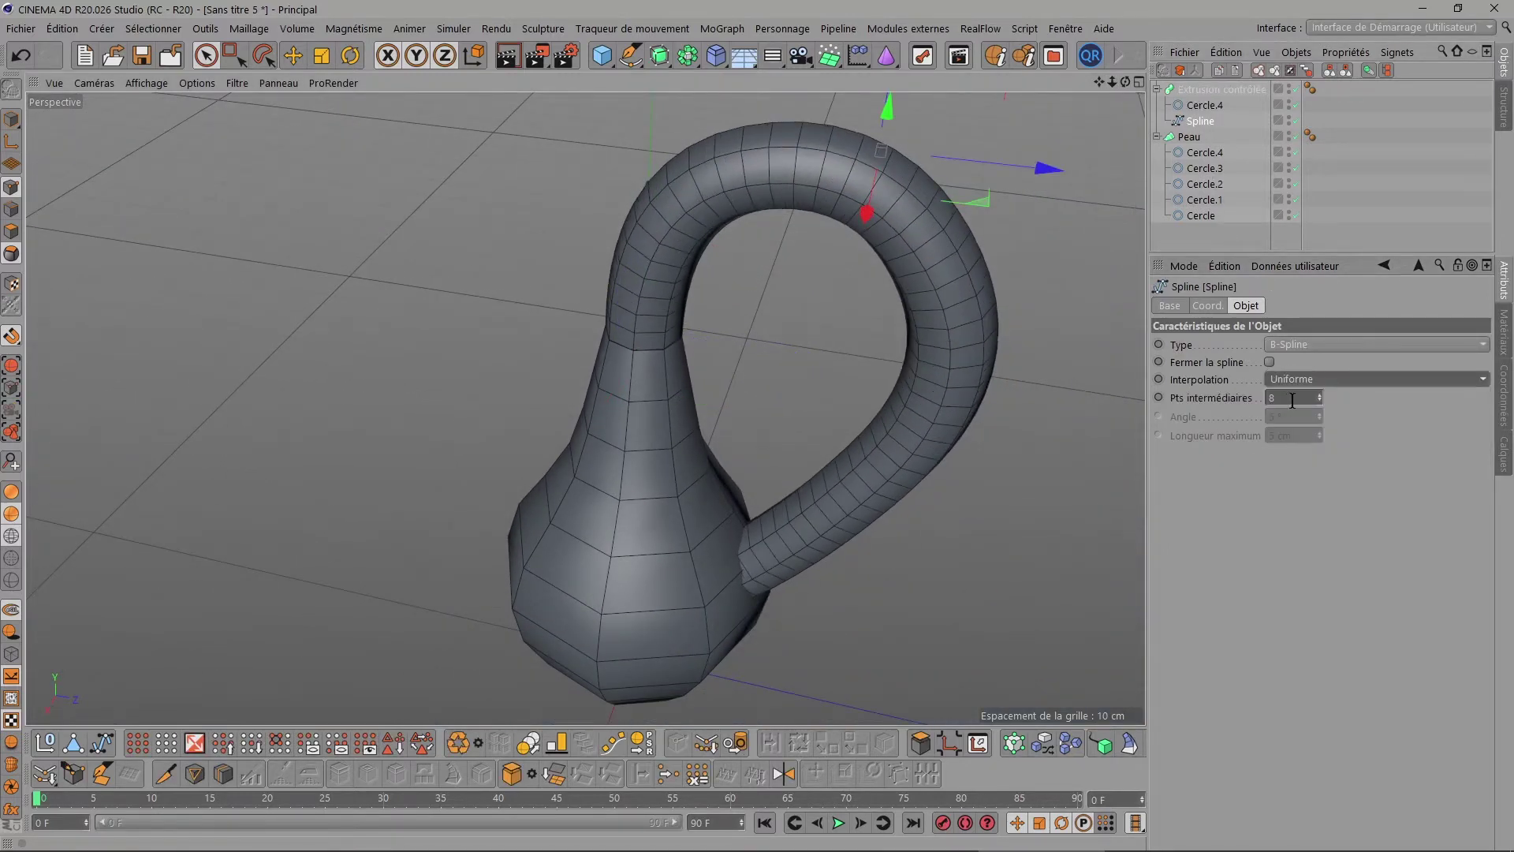
left_click(1294, 398)
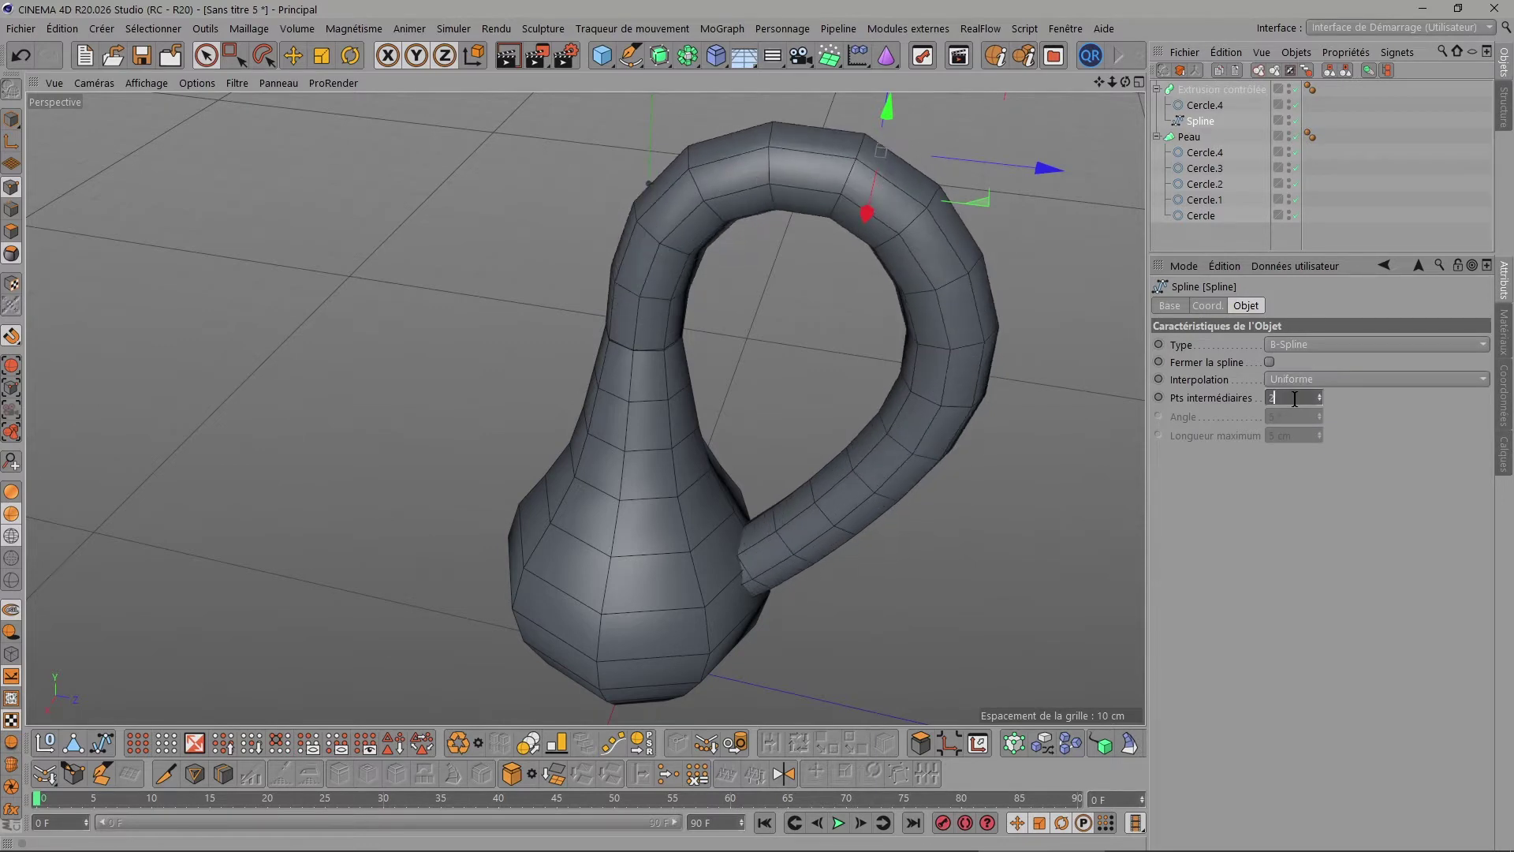
type("1")
key("Return")
type("2")
key("Return")
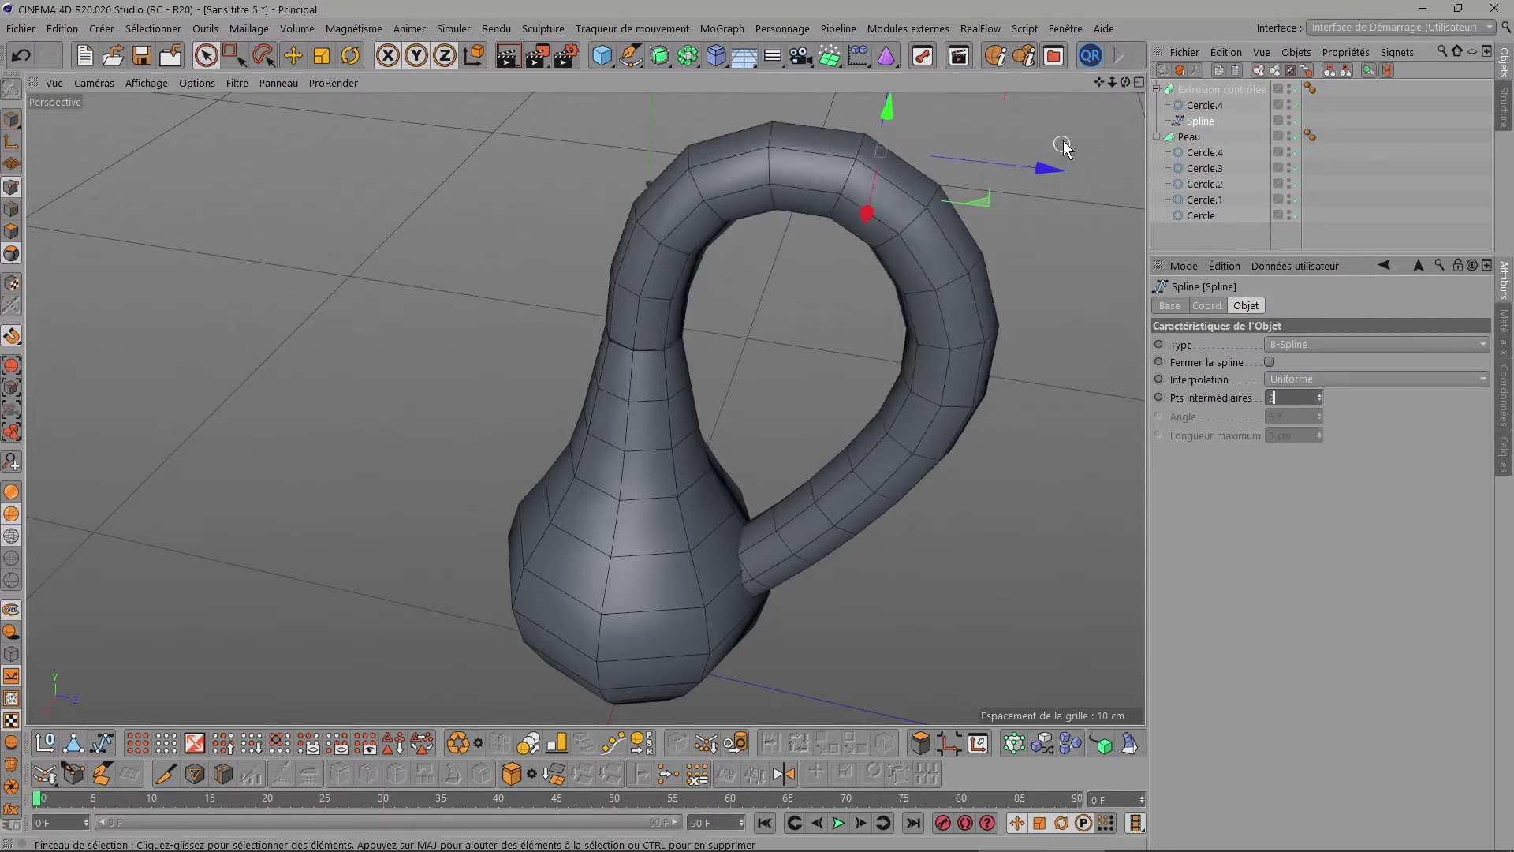
Orbit, pan and zoom around the vase to inspect the handle and its join.
left_click_drag(1126, 82, 1125, 126)
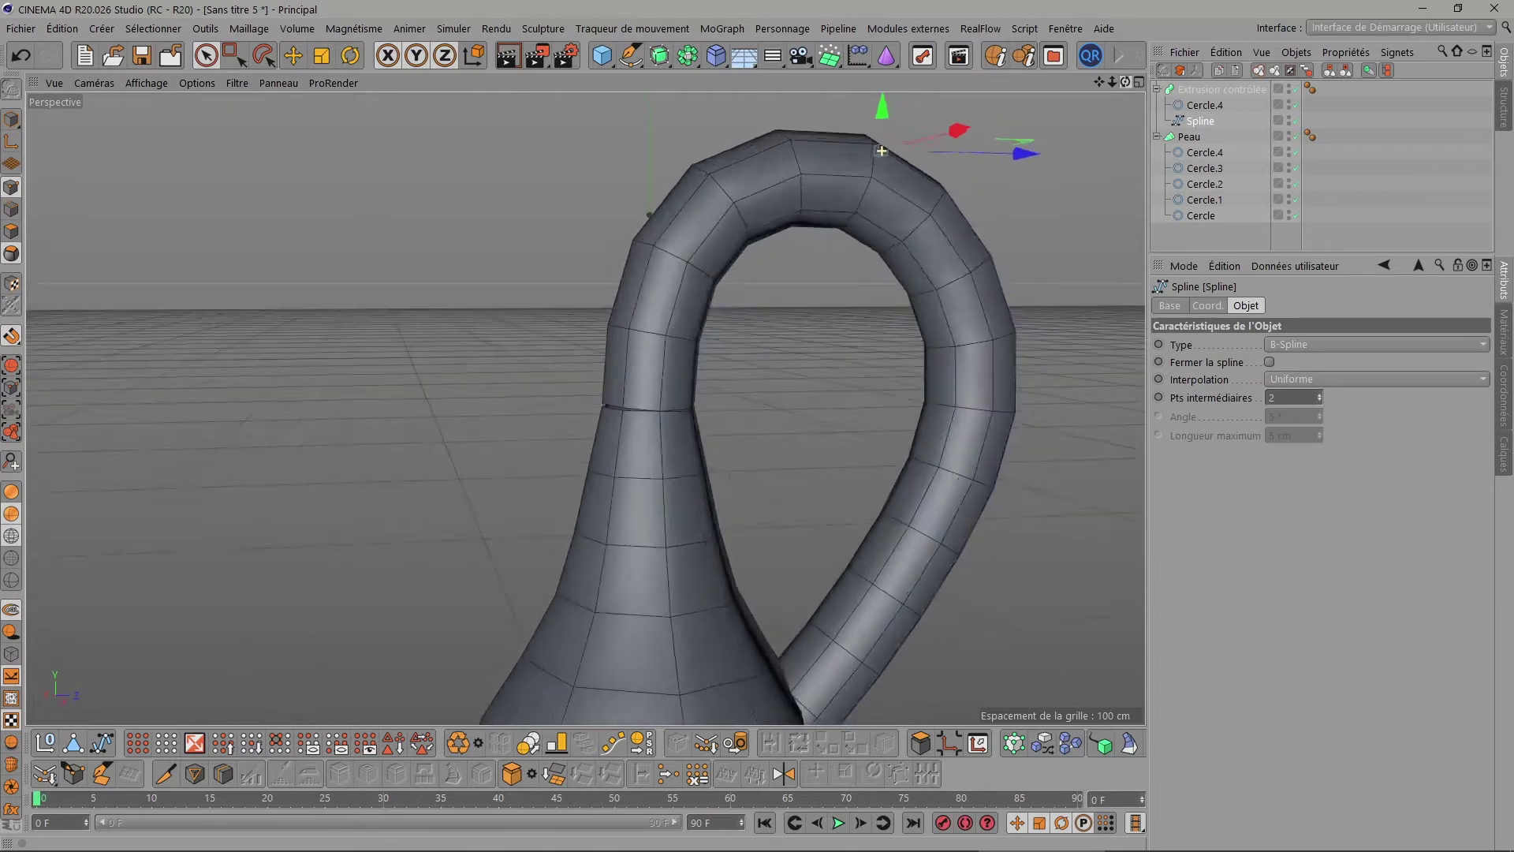
left_click_drag(882, 151, 882, 151, "alt")
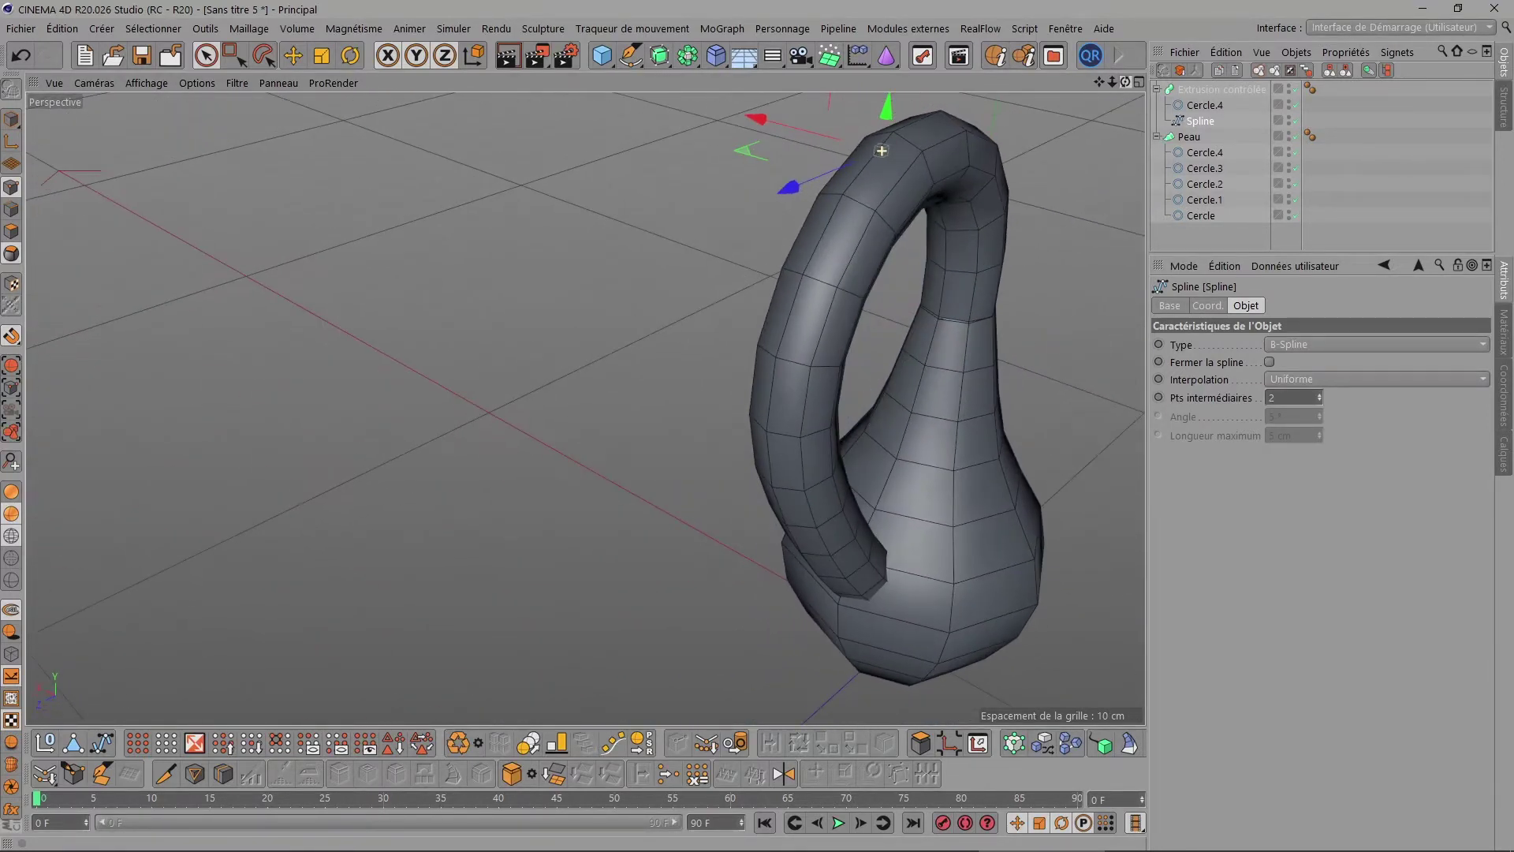
left_click_drag(1099, 84, 955, 56)
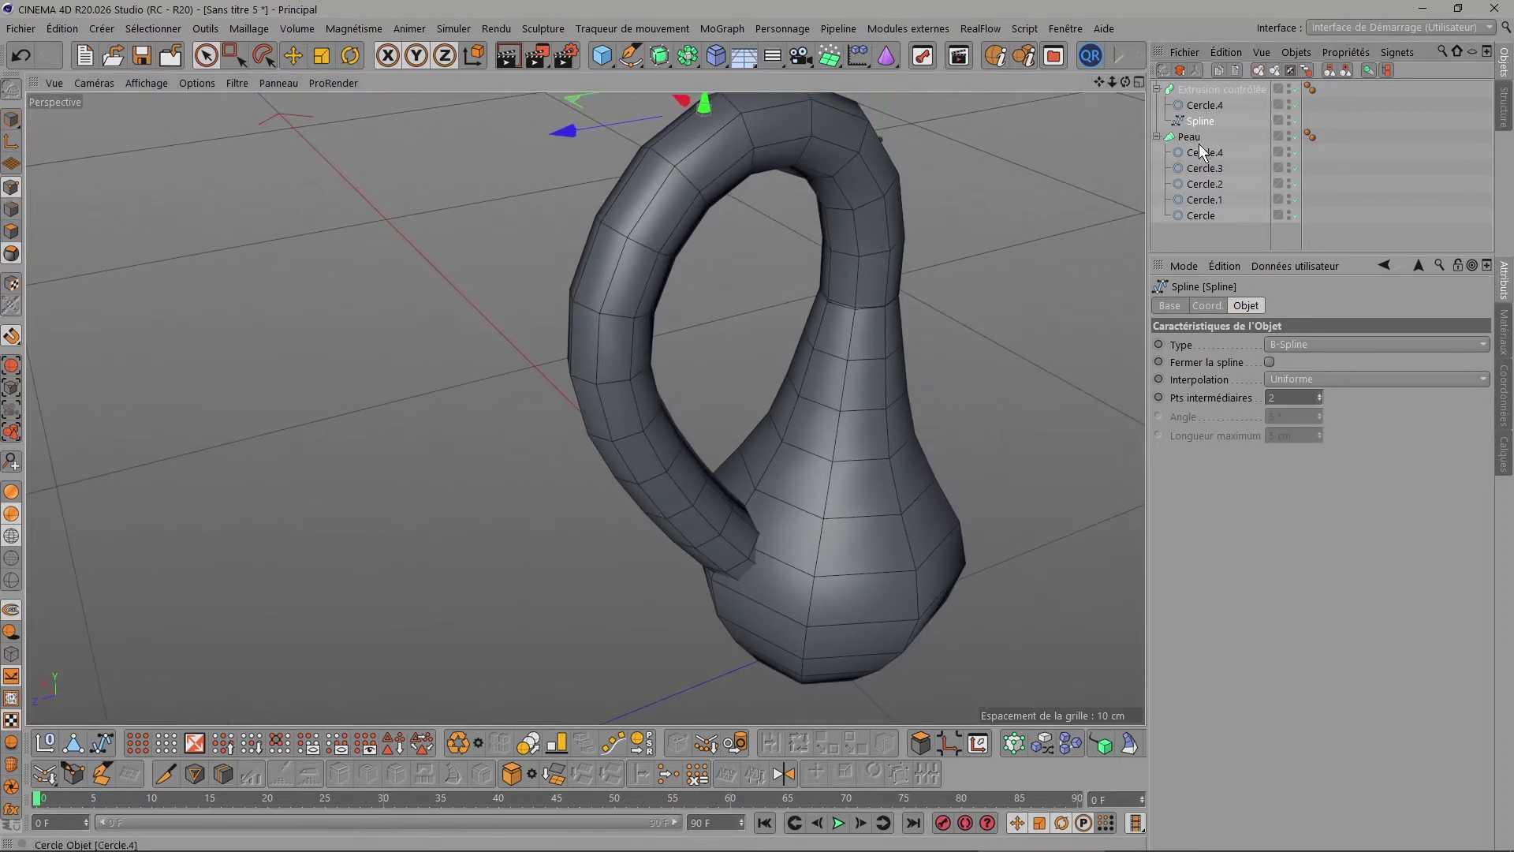
left_click_drag(1123, 79, 1124, 79)
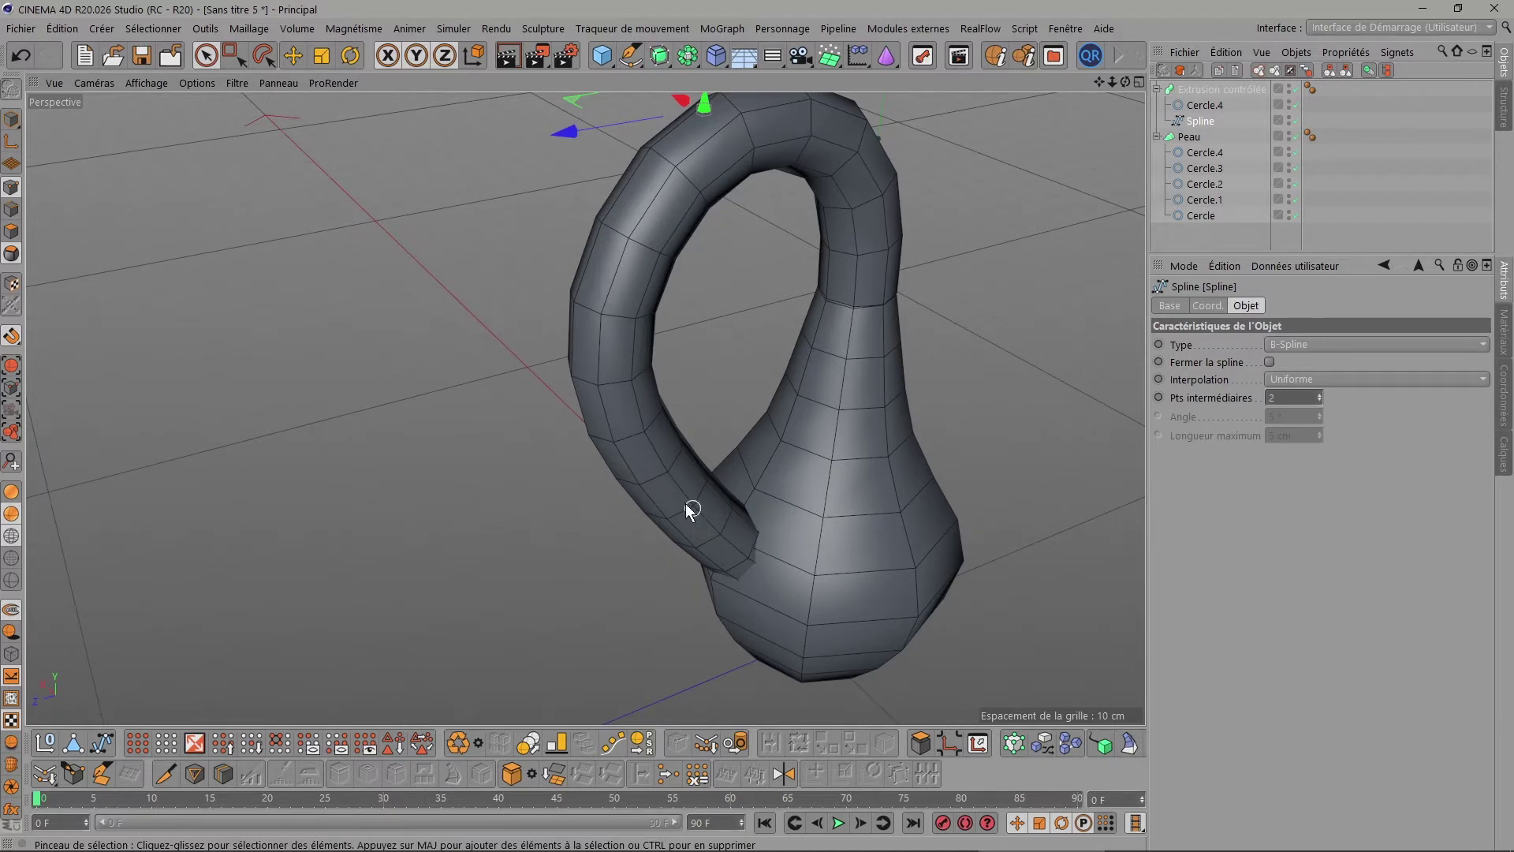
scroll(722, 544, "up", 2)
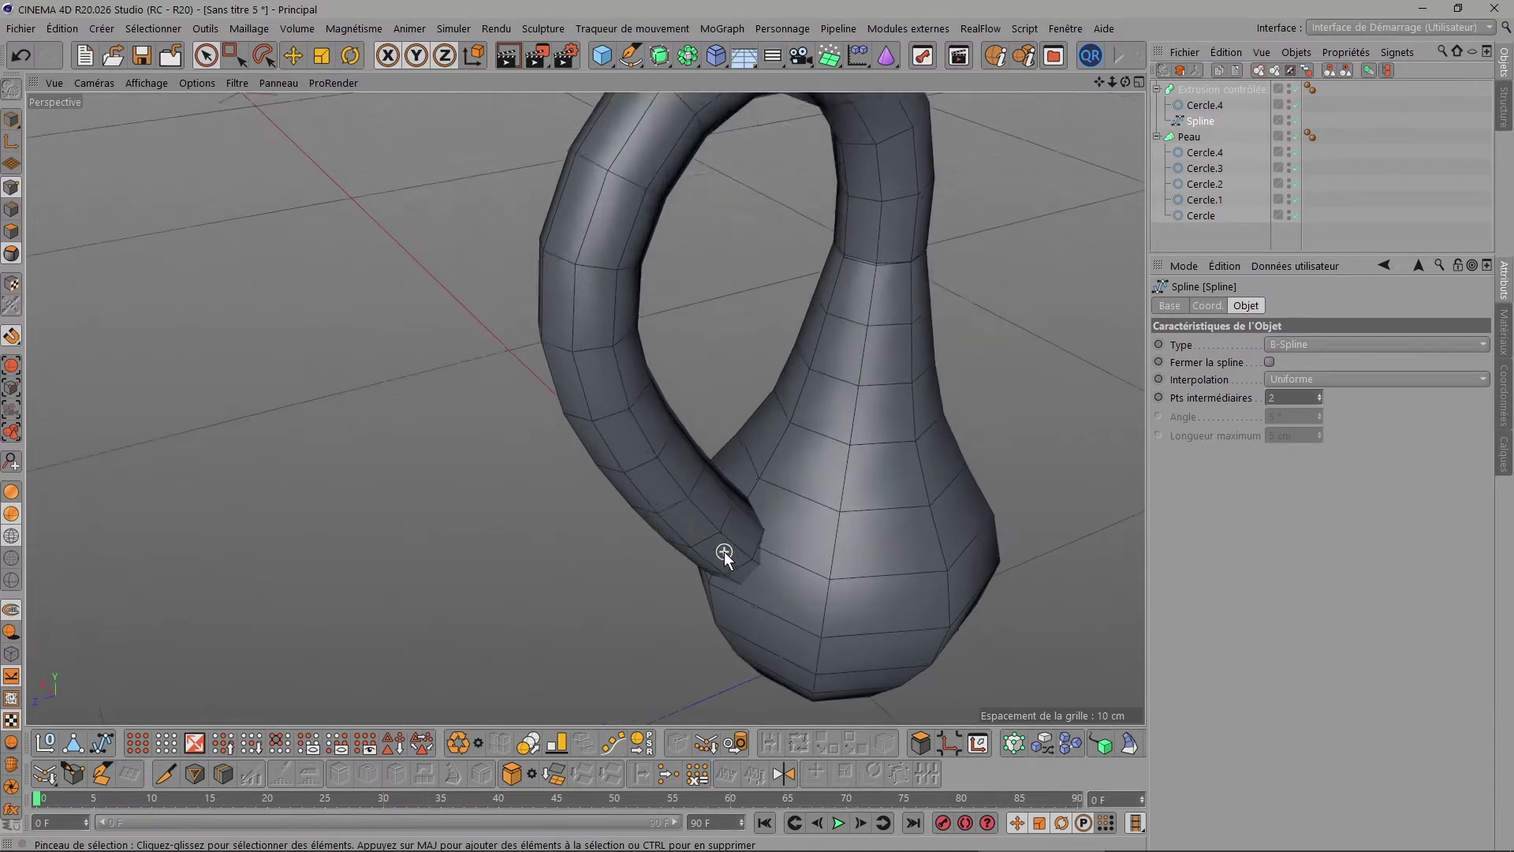
scroll(733, 556, "up", 2)
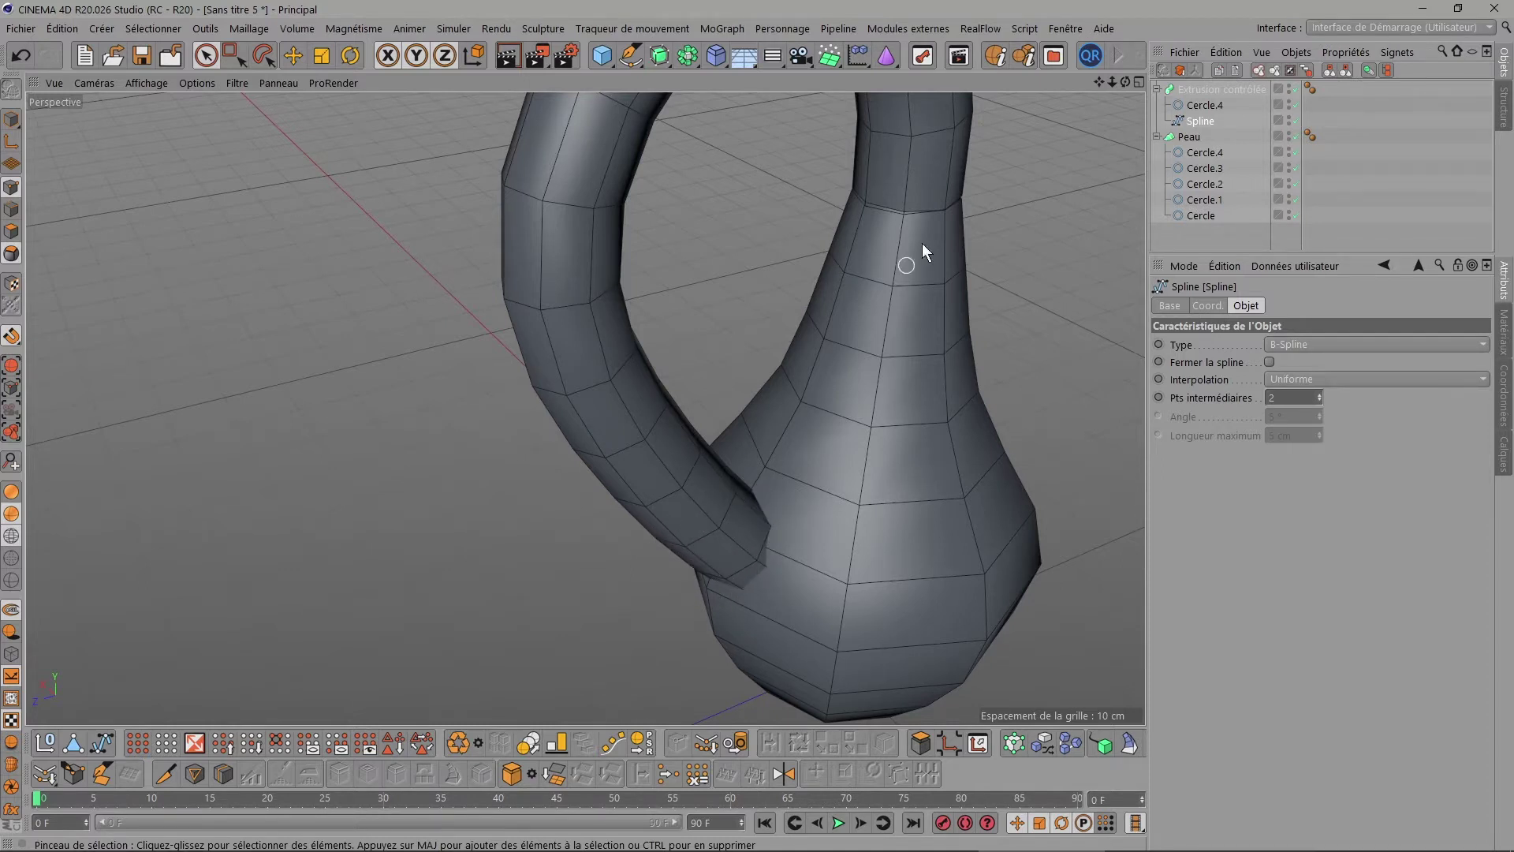
left_click_drag(1125, 82, 986, 87)
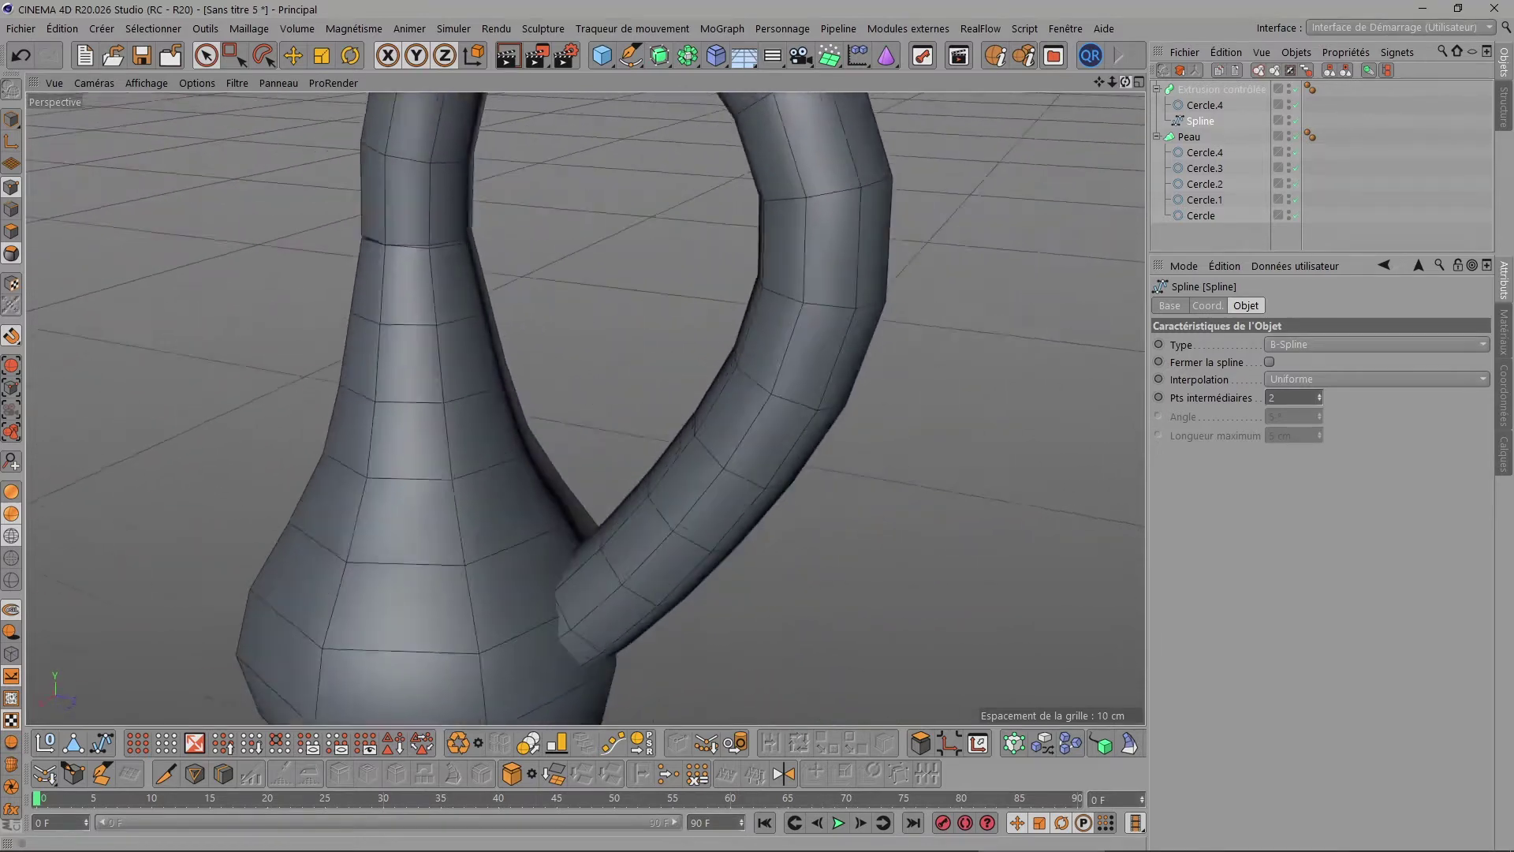
left_click_drag(1125, 82, 1143, 84)
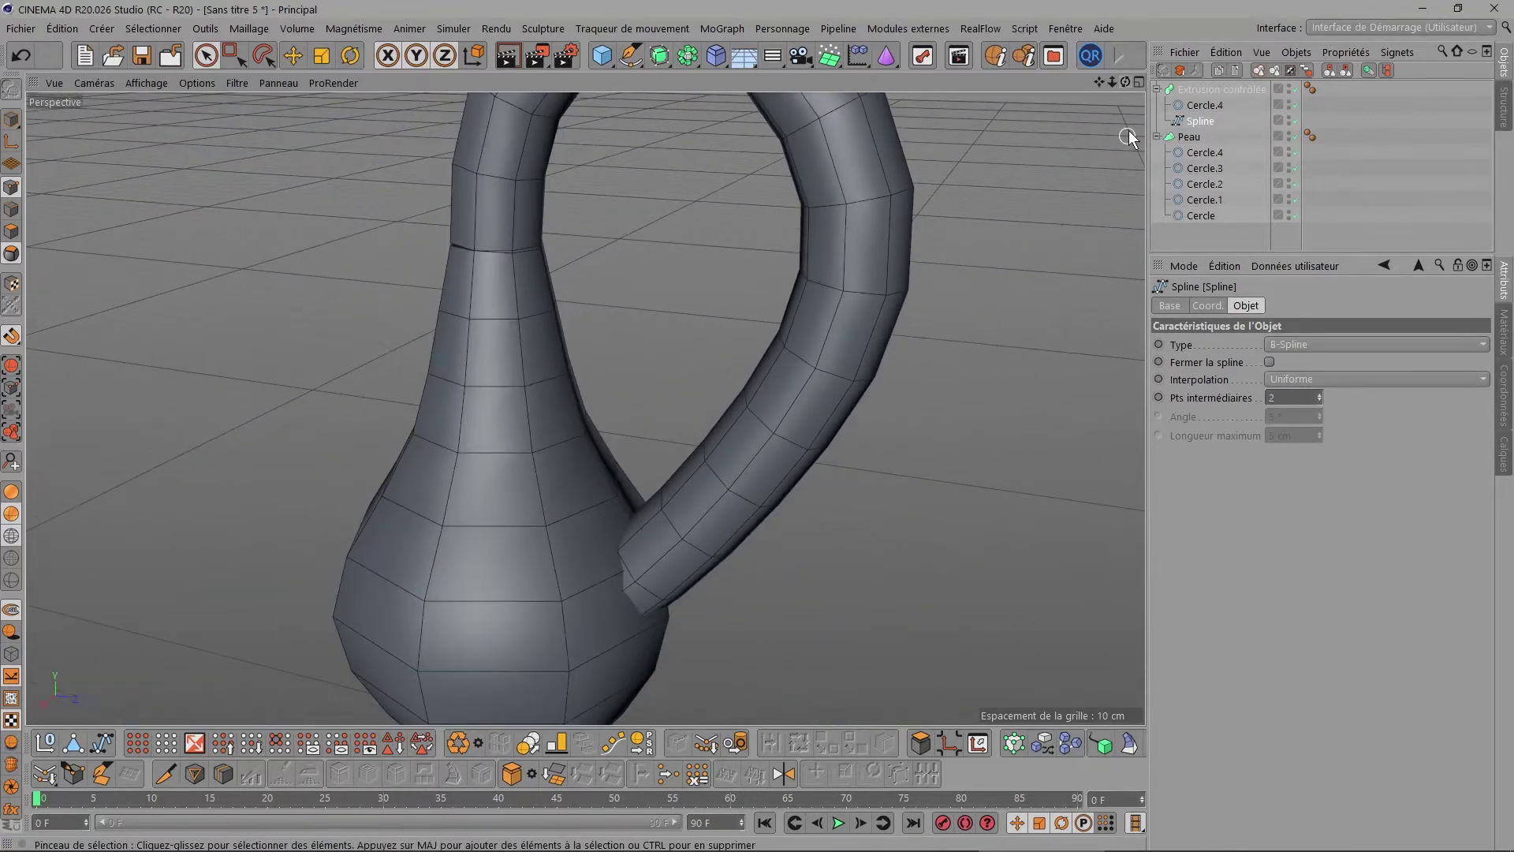
left_click(1141, 83)
Nudge a path point near the handle's base about 2 cm, then return to single Perspective view.
left_click(361, 646)
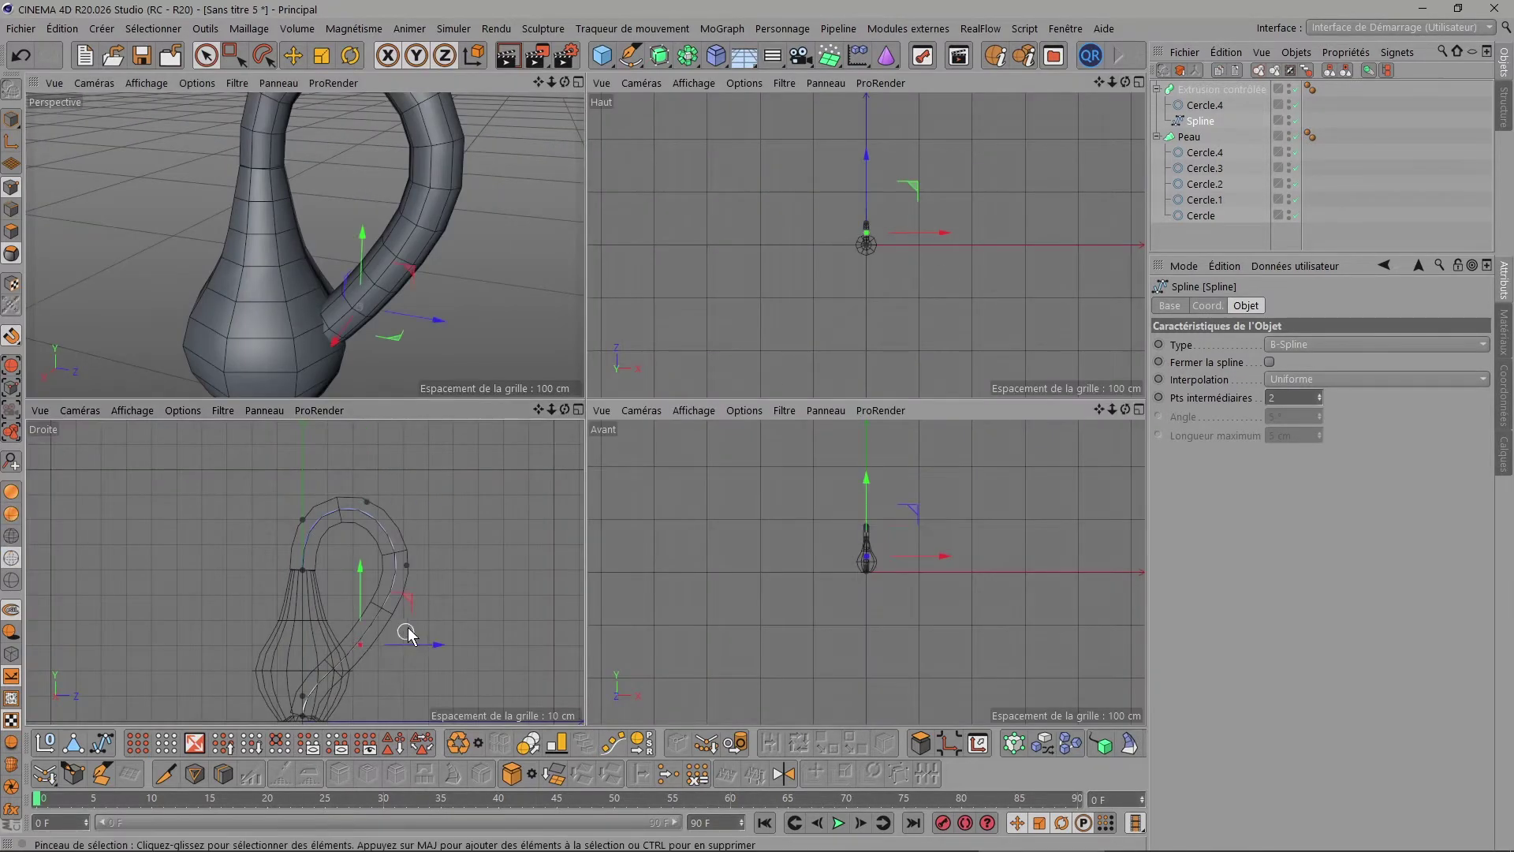
left_click_drag(408, 594, 410, 594)
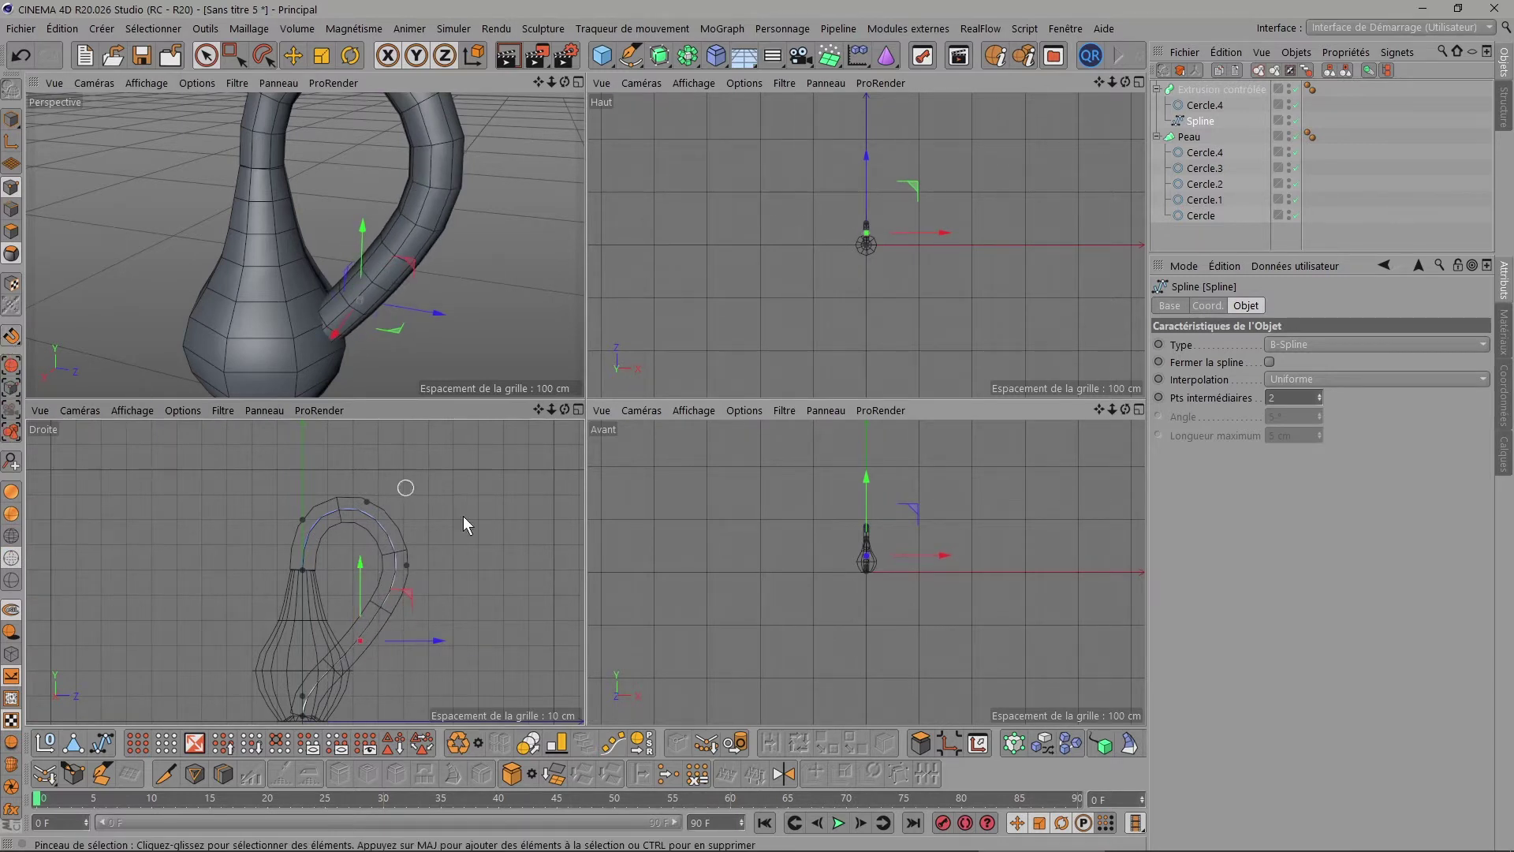
left_click_drag(405, 593, 407, 589)
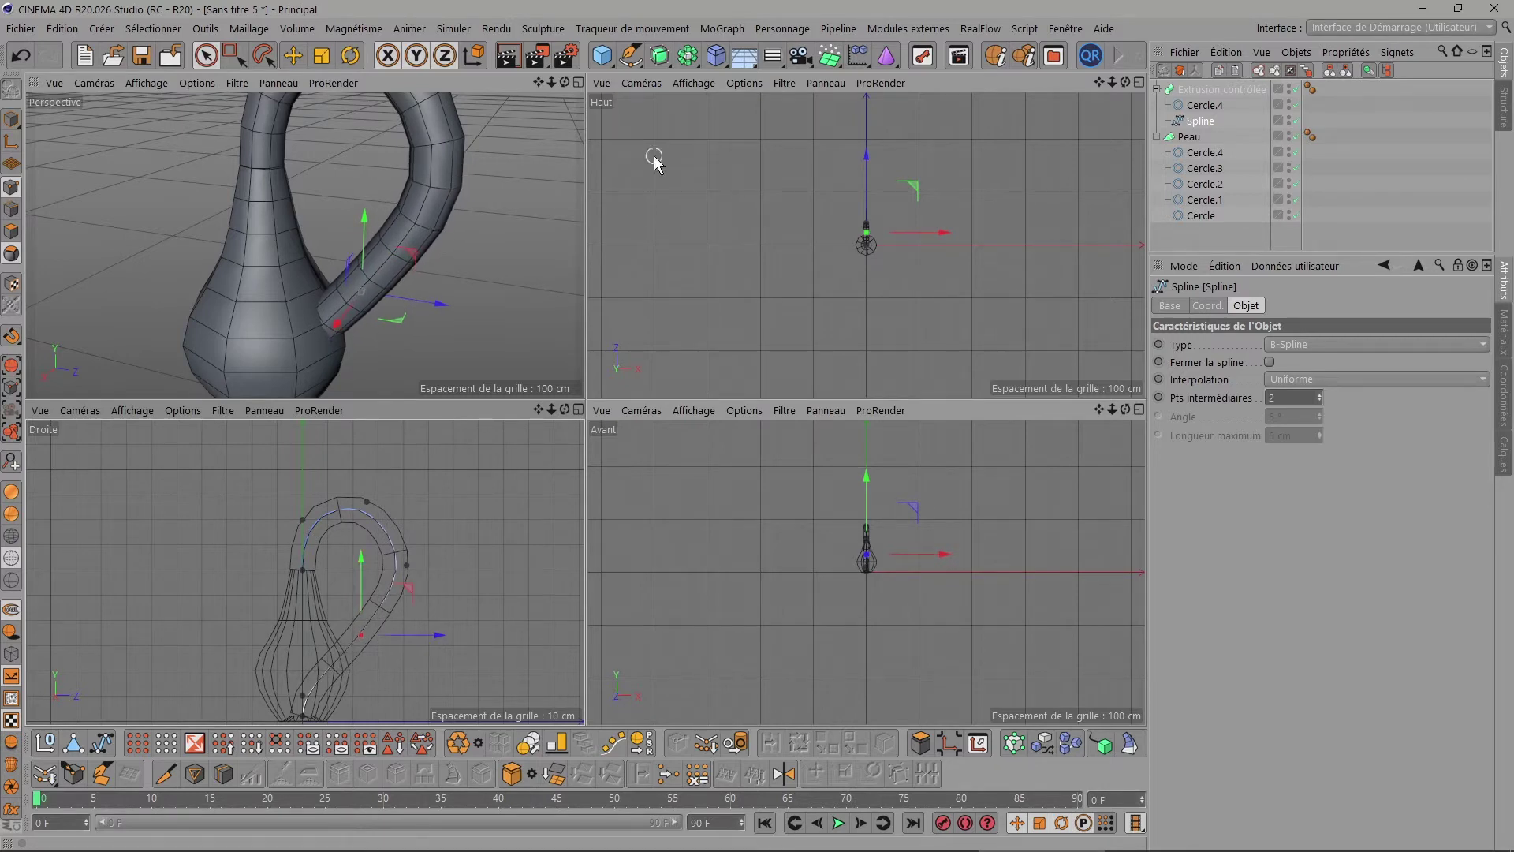
left_click(578, 82)
mouse_move(1112, 79)
left_mouse_down()
mouse_move(1081, 79)
mouse_move(1129, 85)
left_mouse_up()
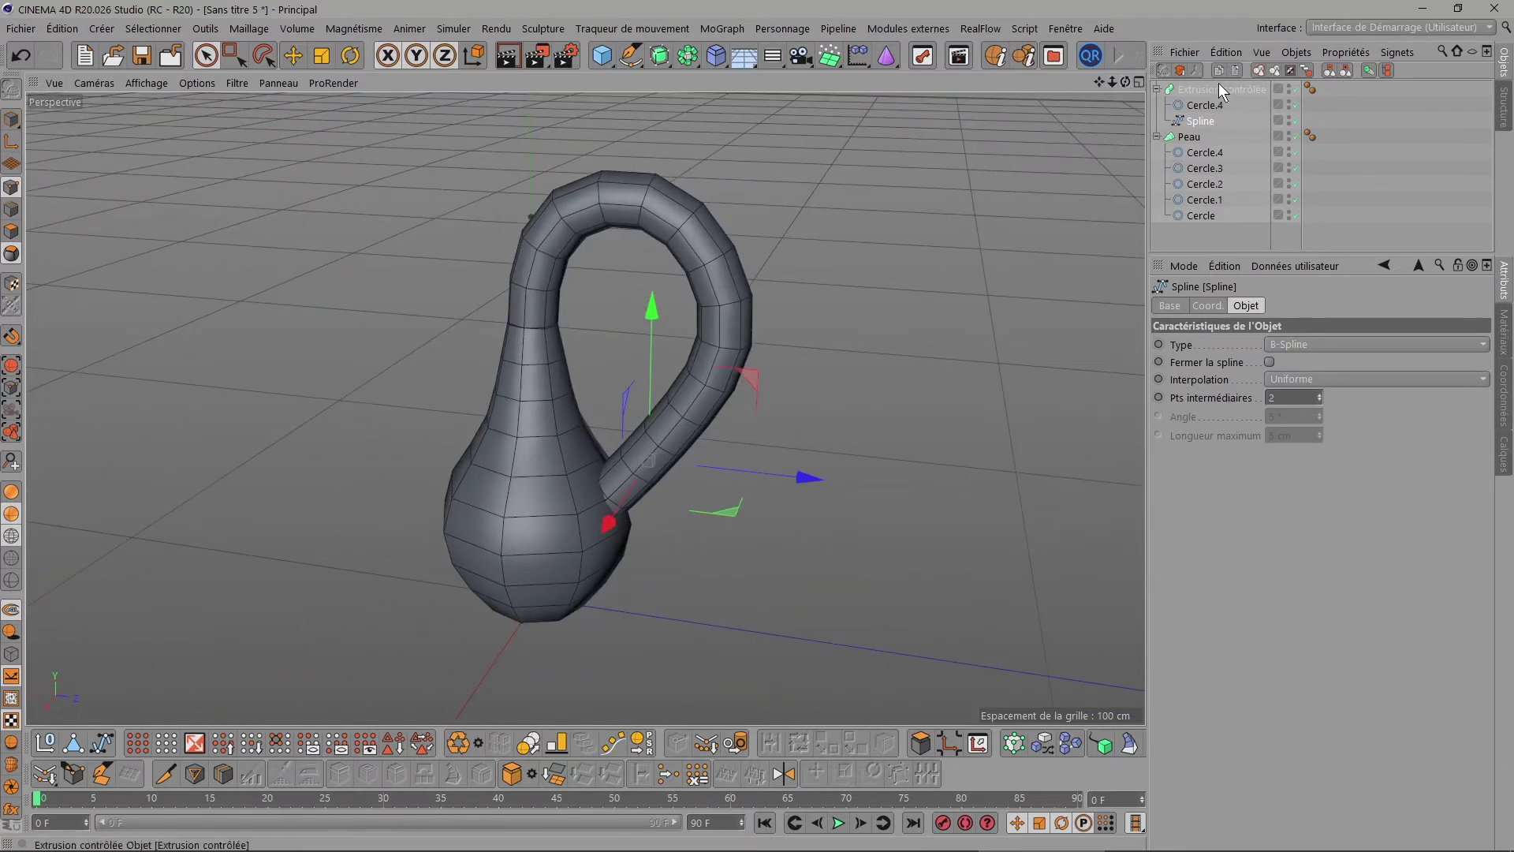
Set the Extrusion contrôlée start and end caps to Sans.
left_click(1199, 89)
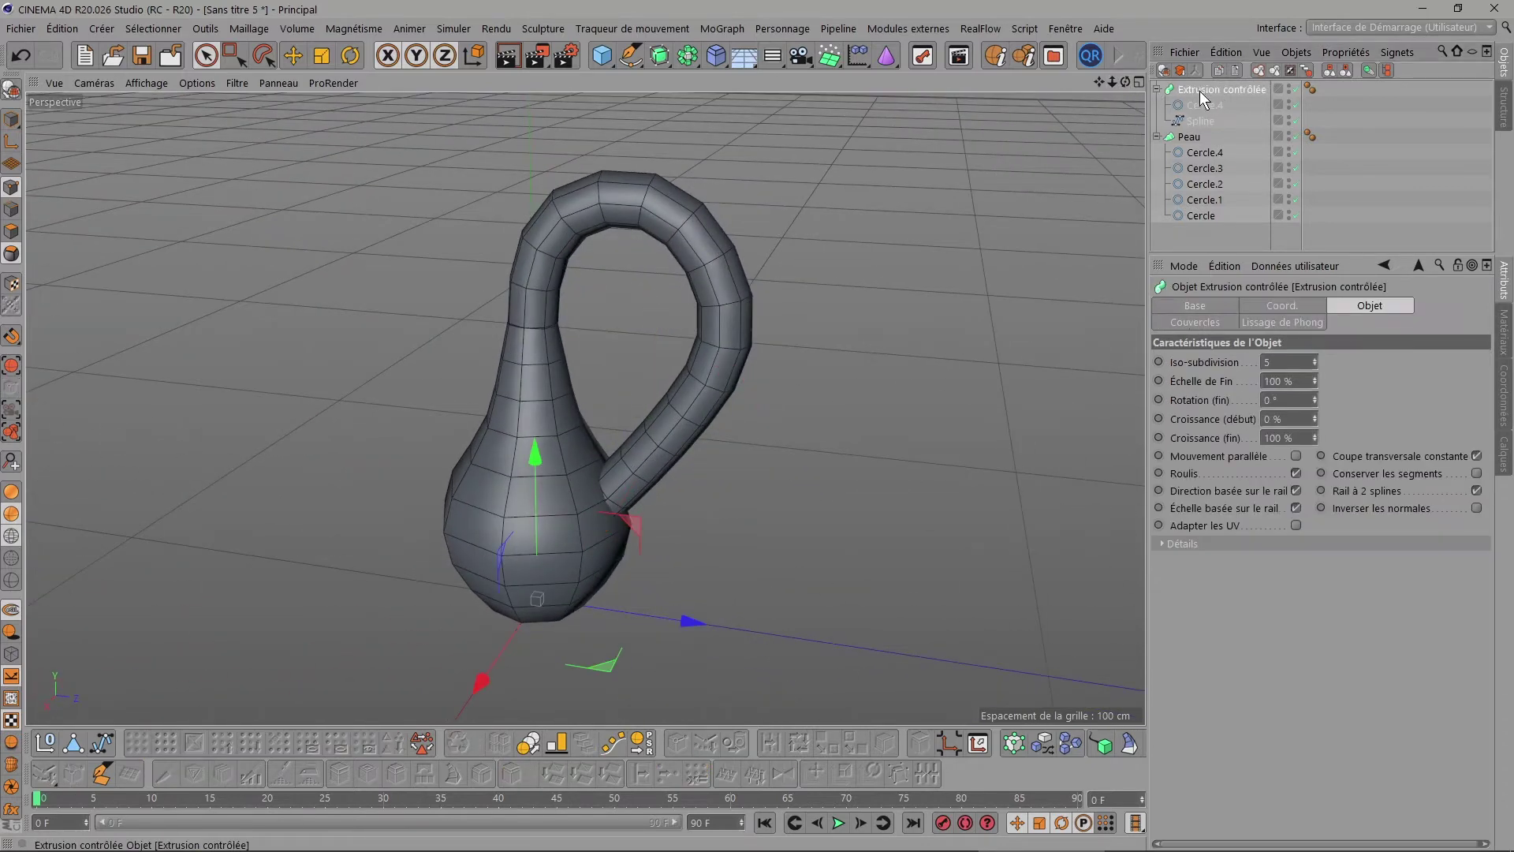
left_click(1192, 323)
left_click(1354, 362)
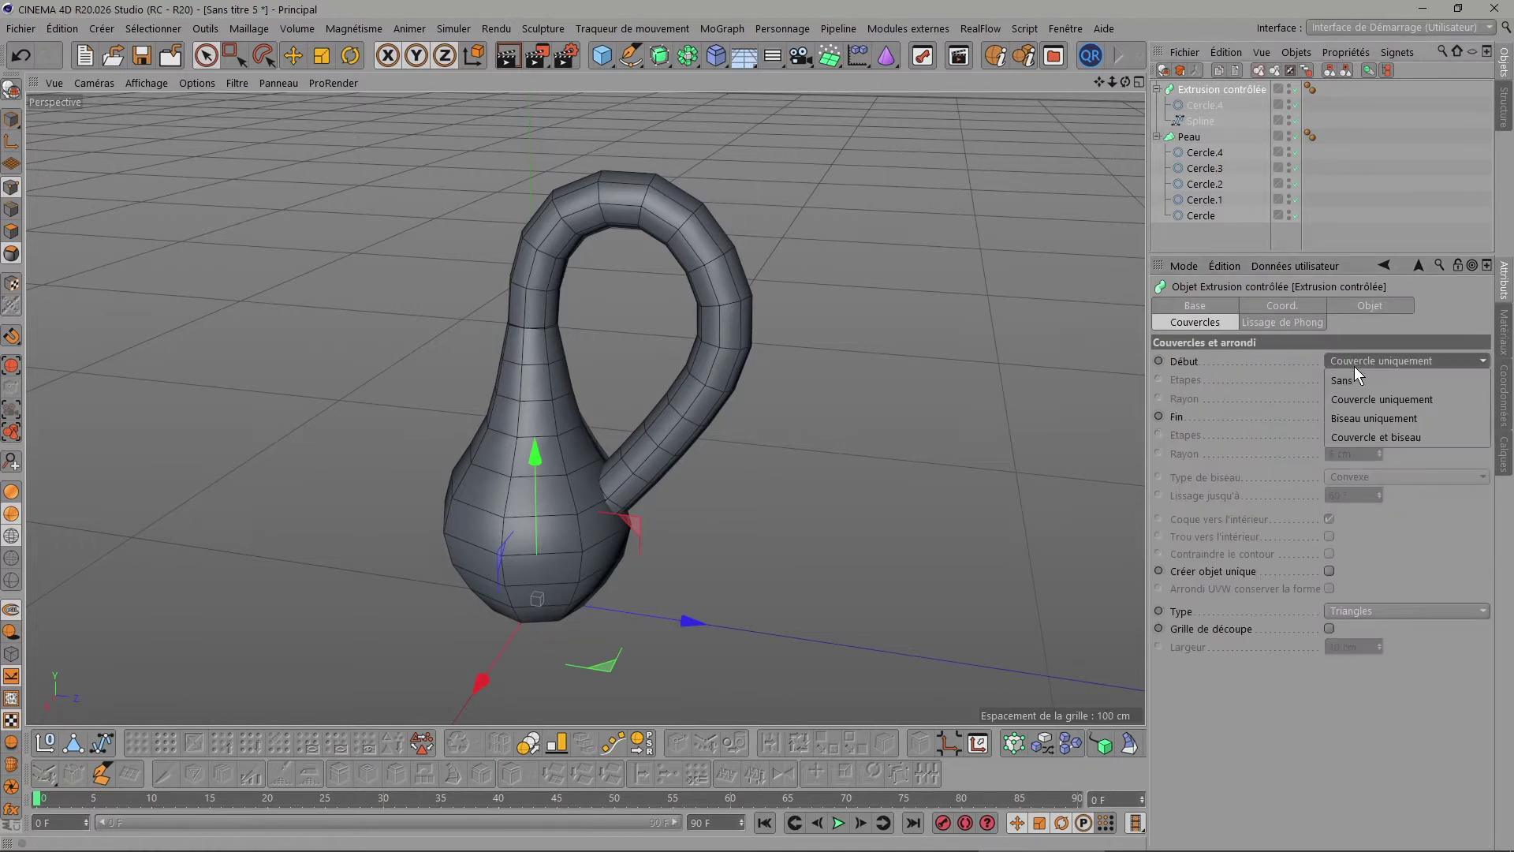
left_click(1351, 416)
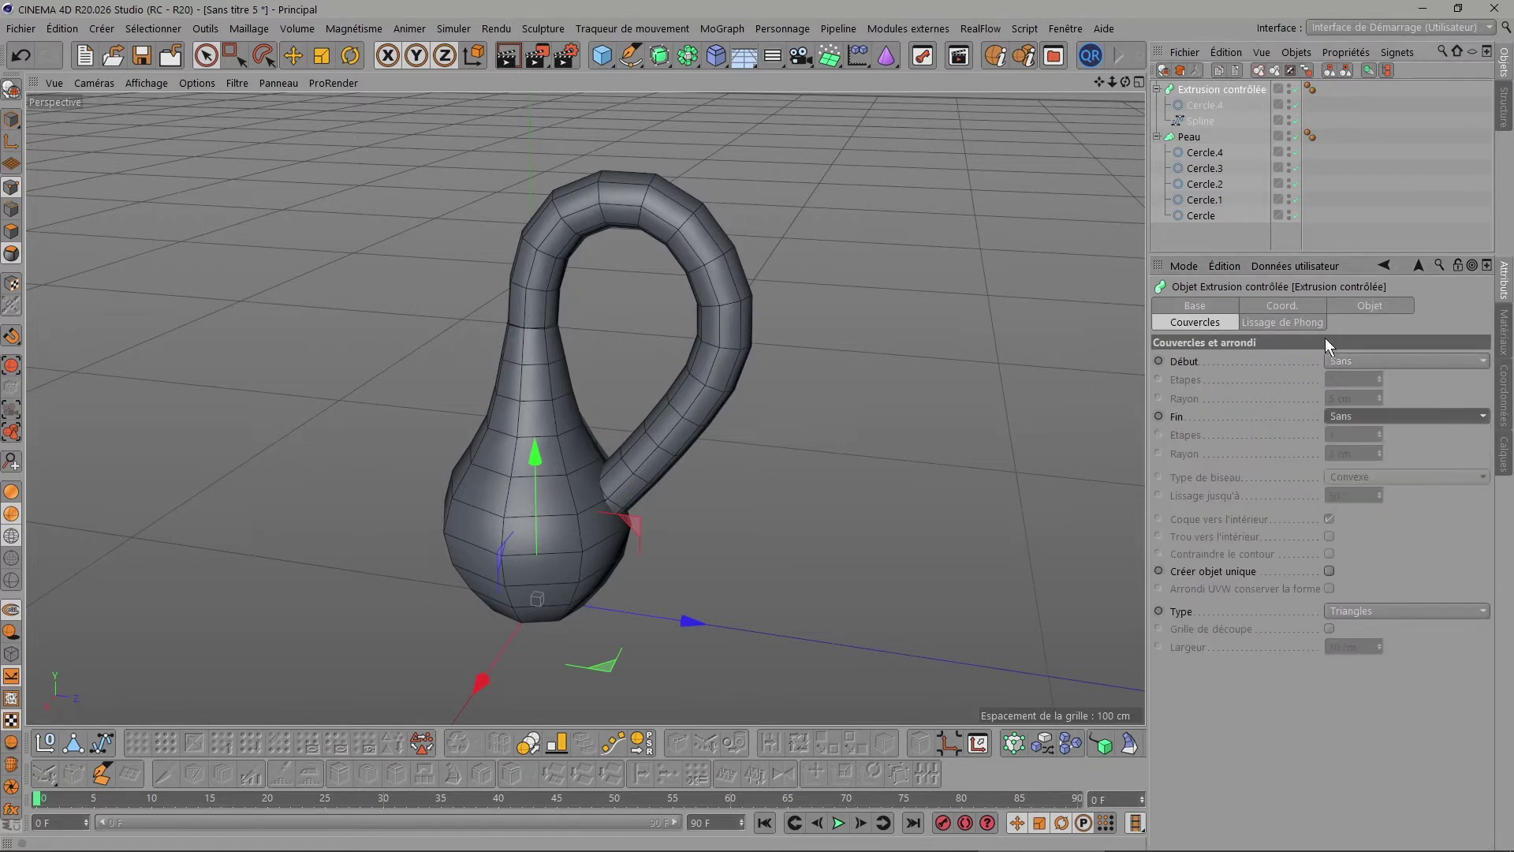
left_click(1370, 306)
Dip the Mise à l'échelle curve to about 0.45 mid-length to thin the handle, then inspect.
left_click(1183, 544)
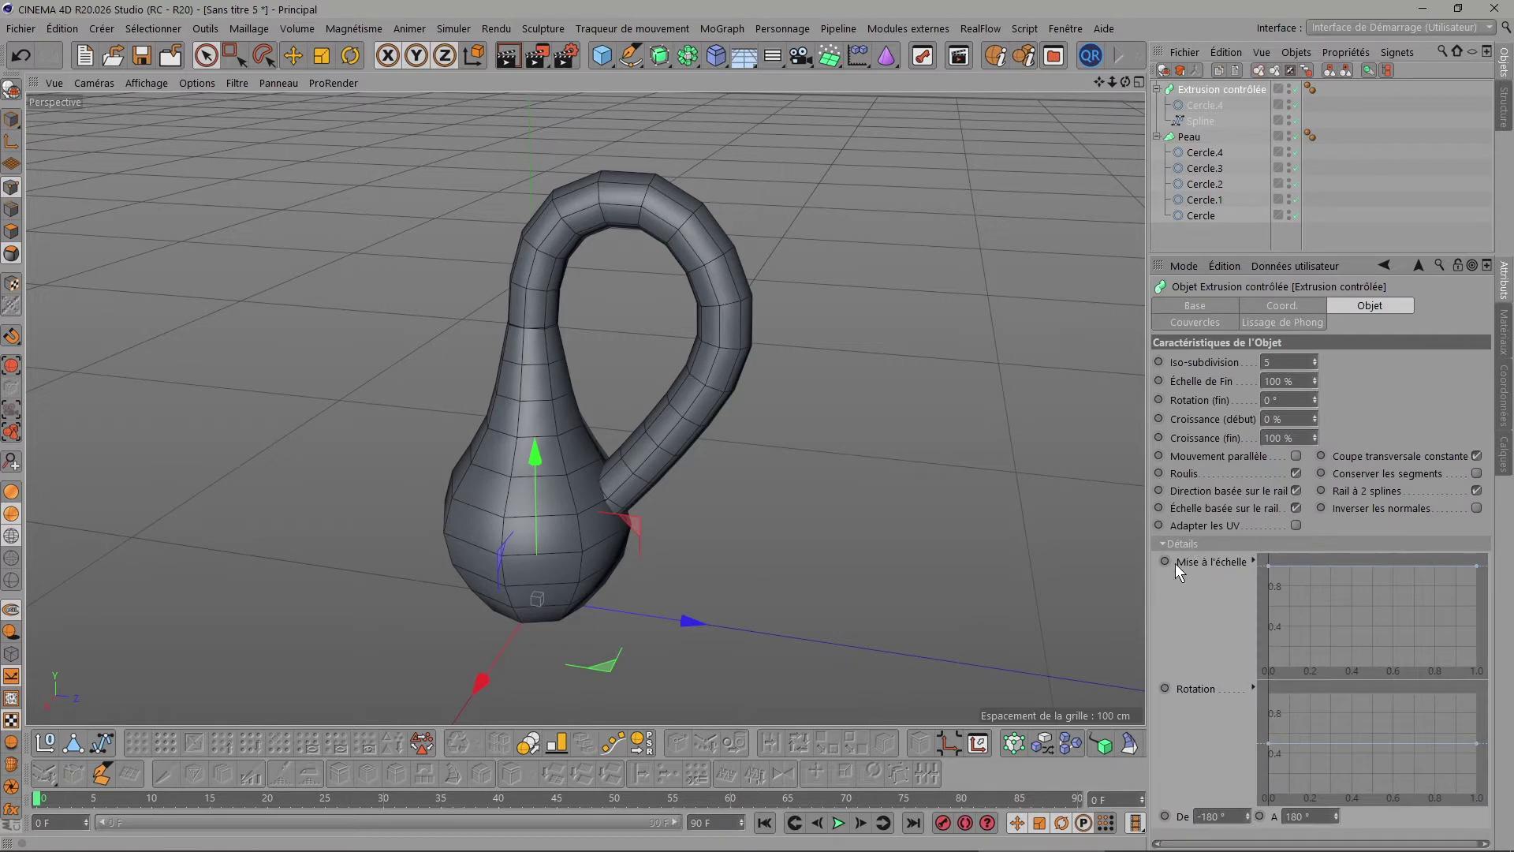
left_click(1366, 565)
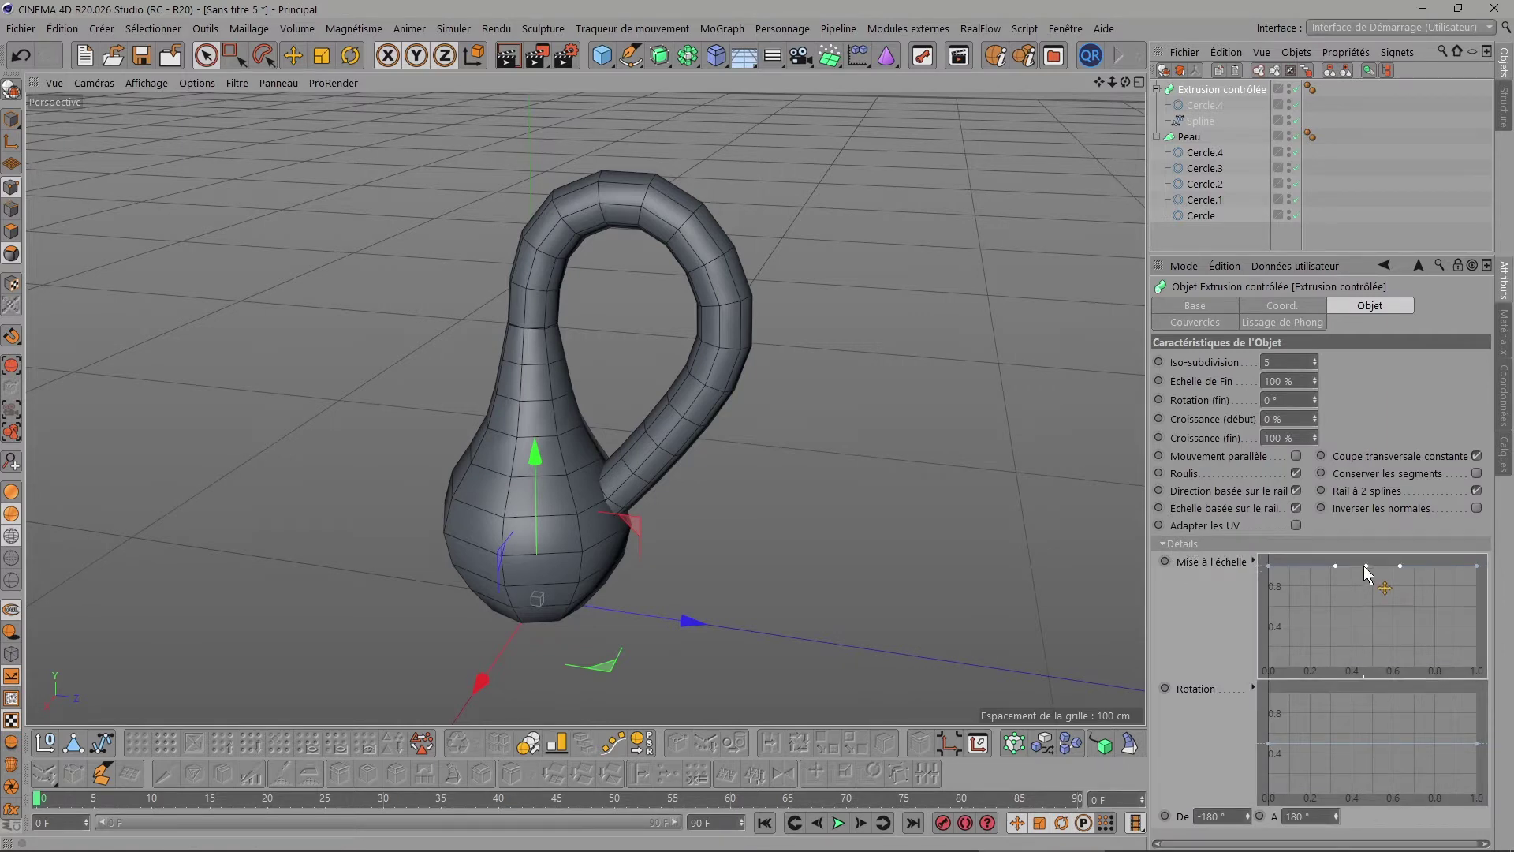
left_click_drag(1364, 565, 1359, 620)
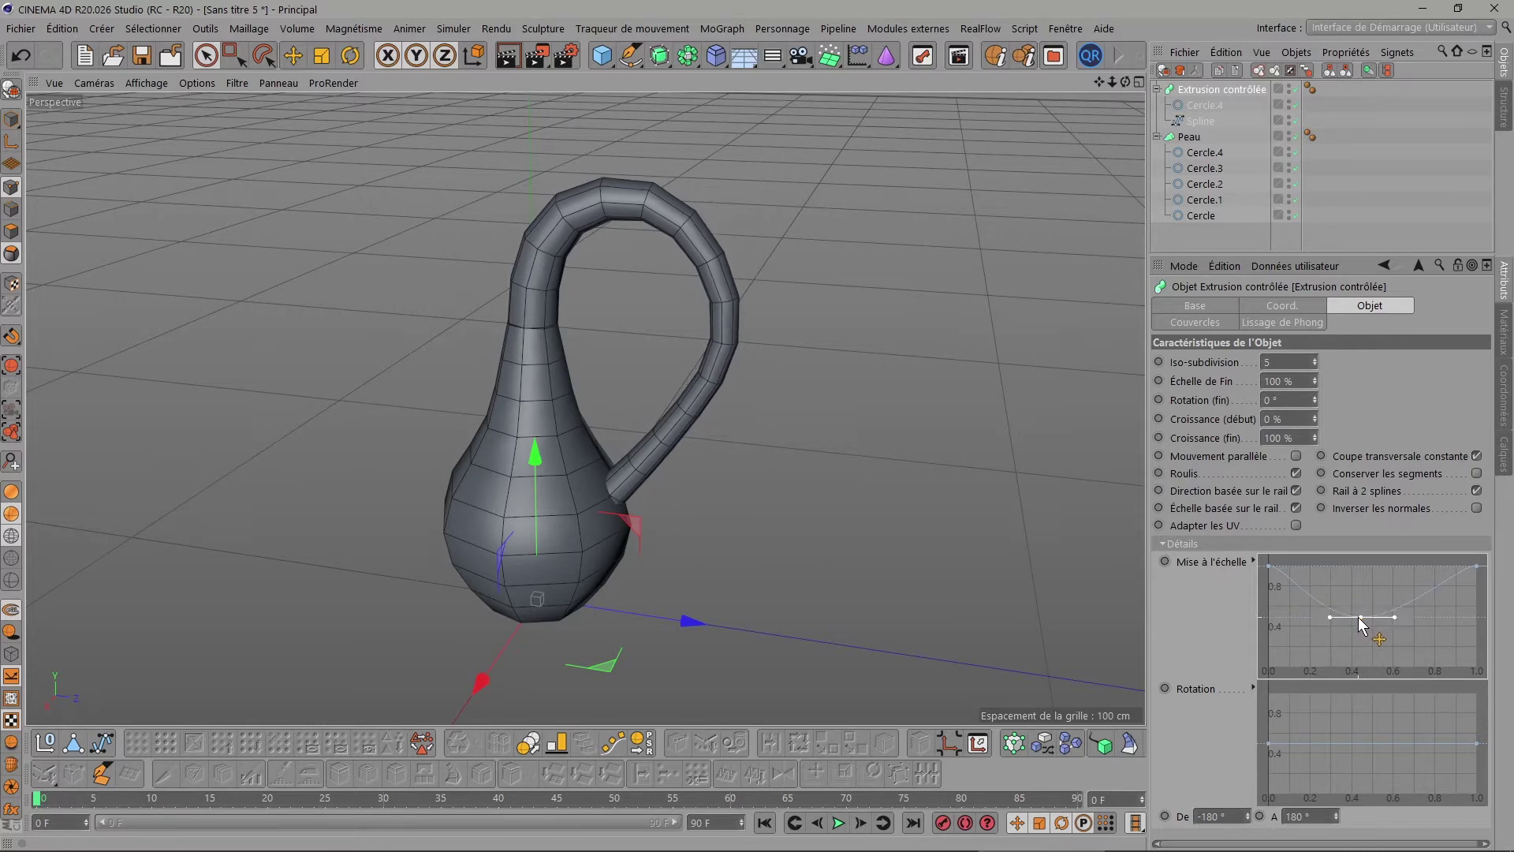
mouse_move(1126, 82)
left_mouse_down()
mouse_move(1128, 110)
mouse_move(1167, 102)
left_mouse_up()
left_click_drag(538, 599, 538, 600, "alt")
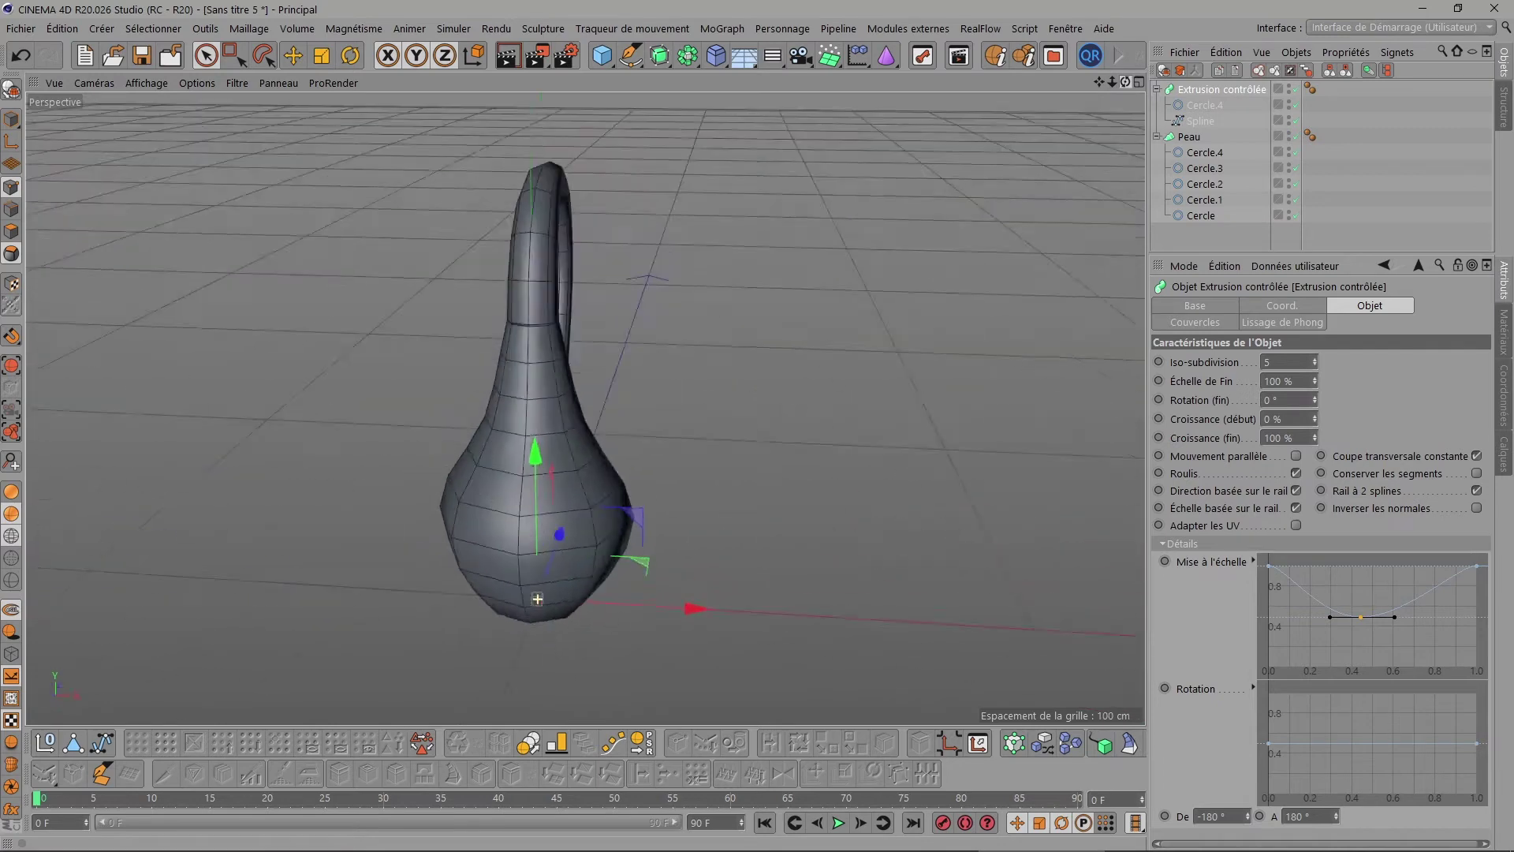
left_click_drag(1126, 82, 575, 500)
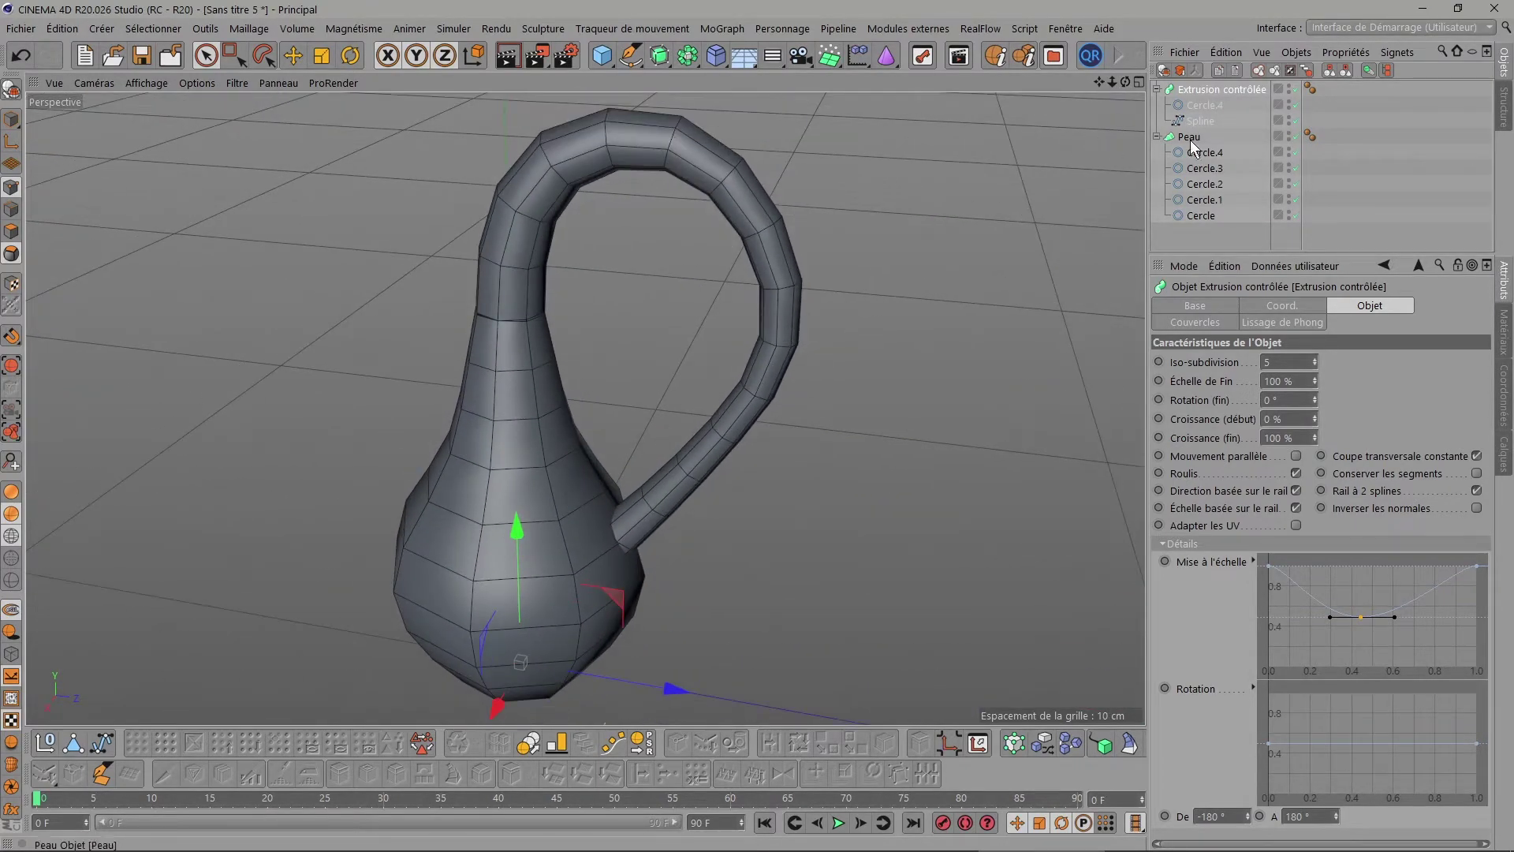
Make Peau editable and merge it with Extrusion contrôlée using Connecter les Objets +Supprimer.
left_click(1163, 71)
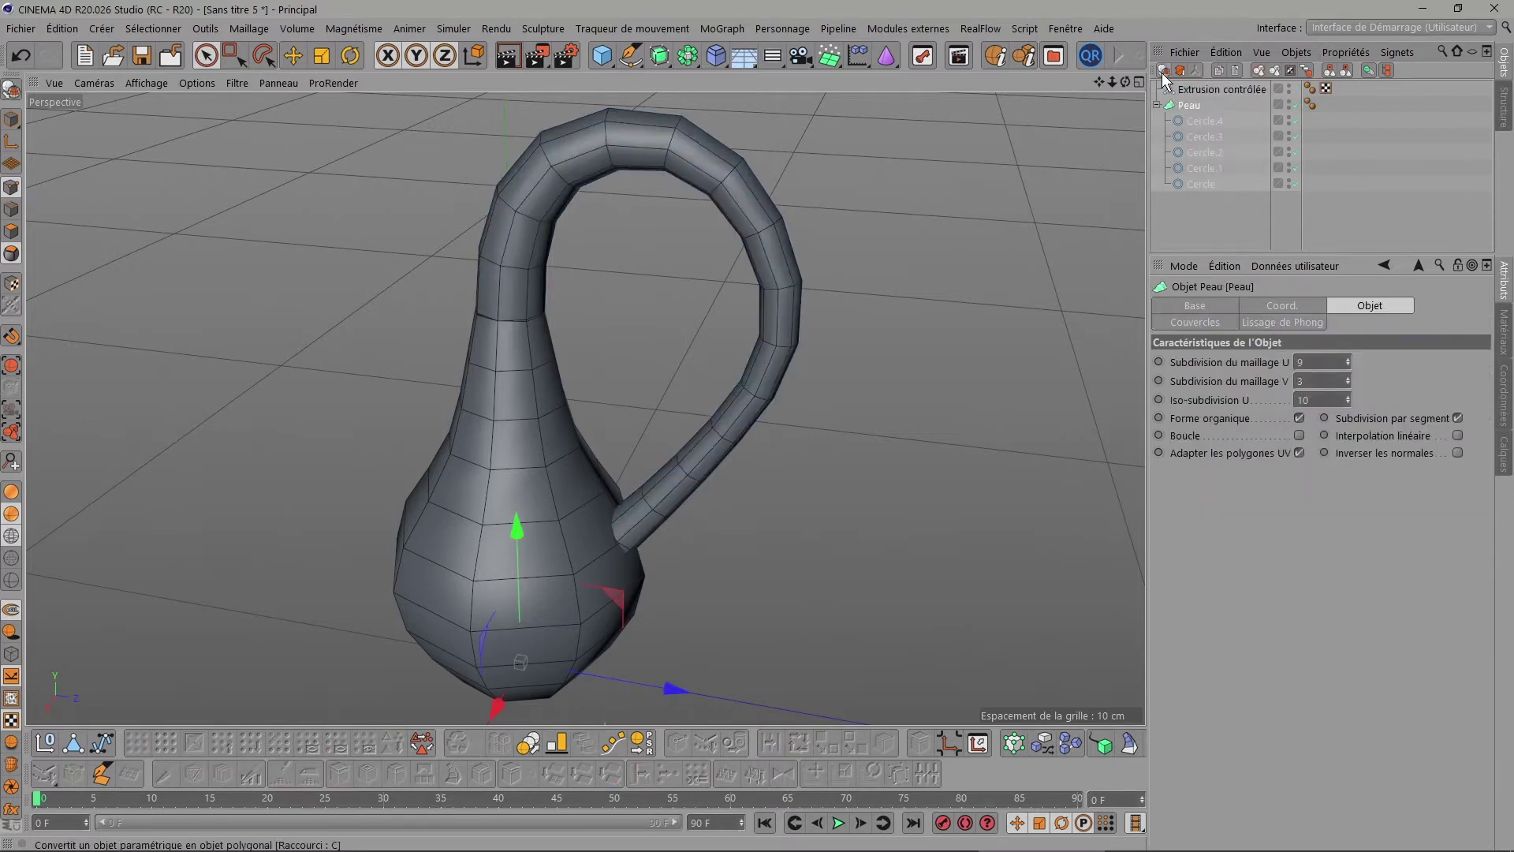
left_click(1163, 71)
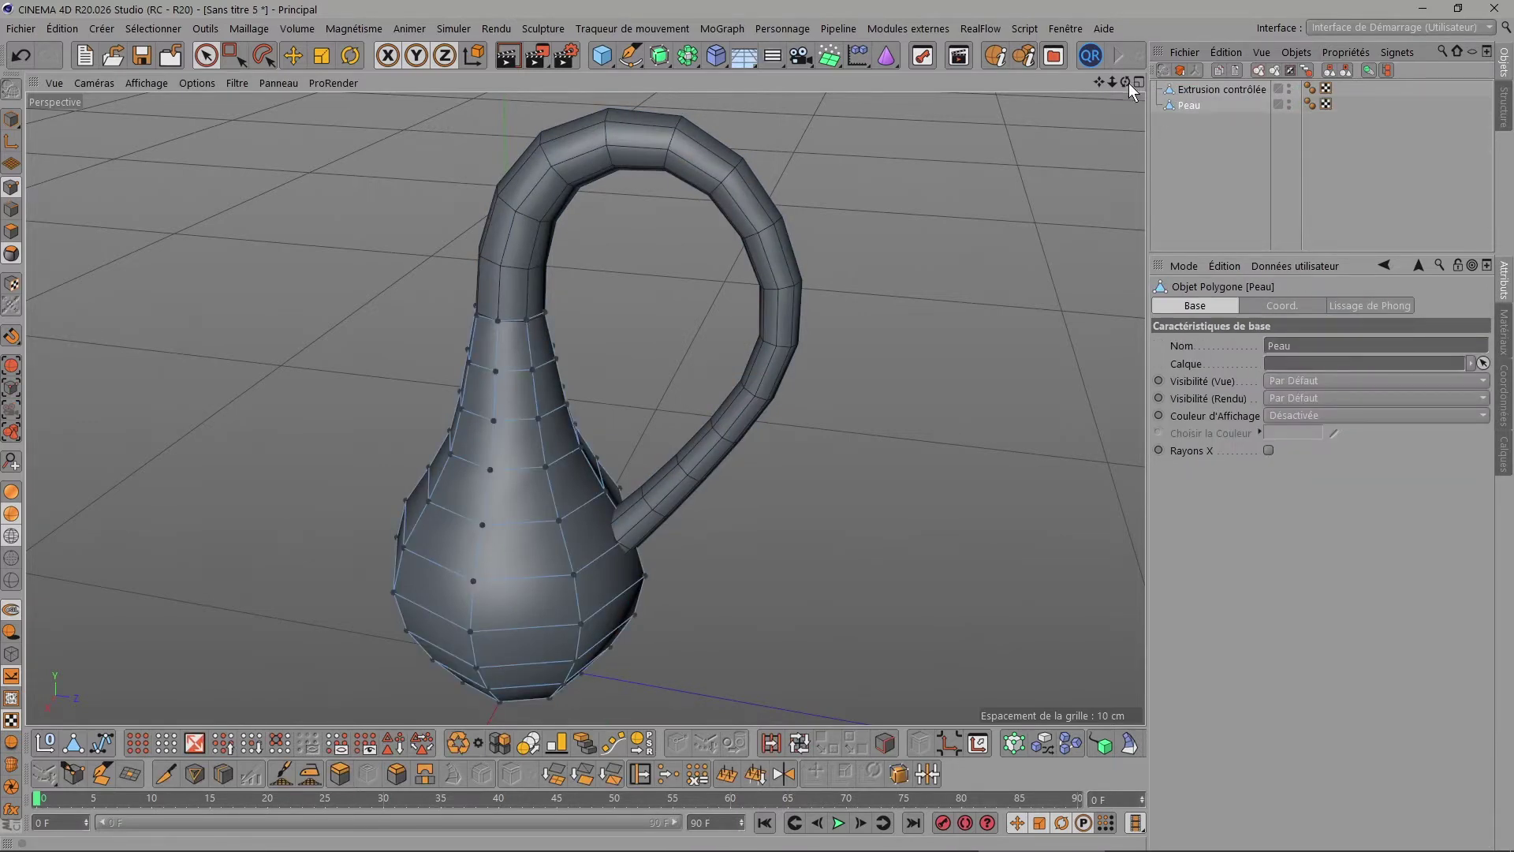
left_click_drag(1127, 82, 520, 662)
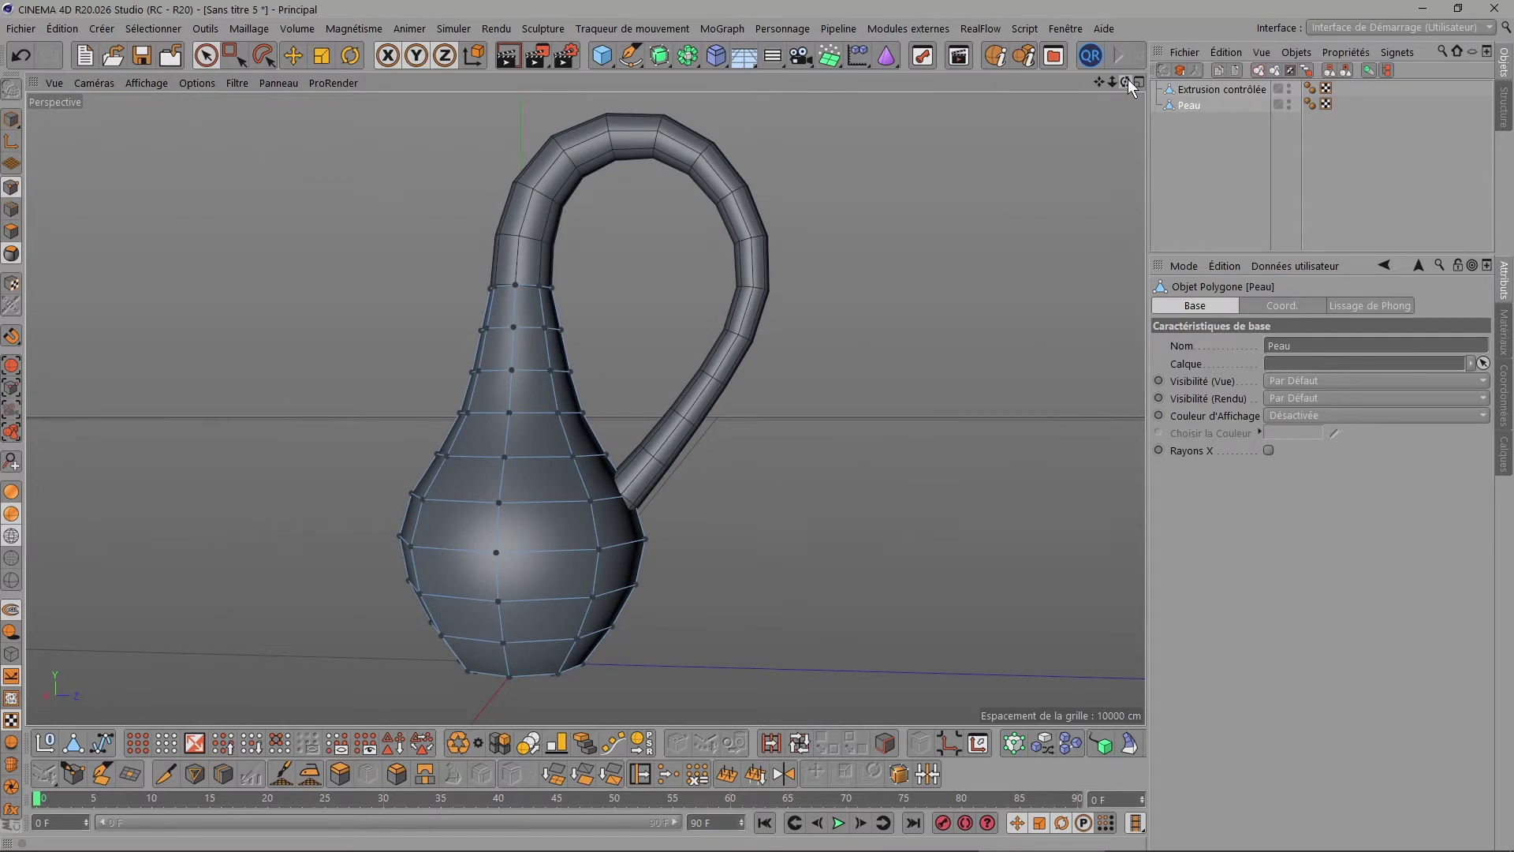
left_click(1200, 90, "ctrl")
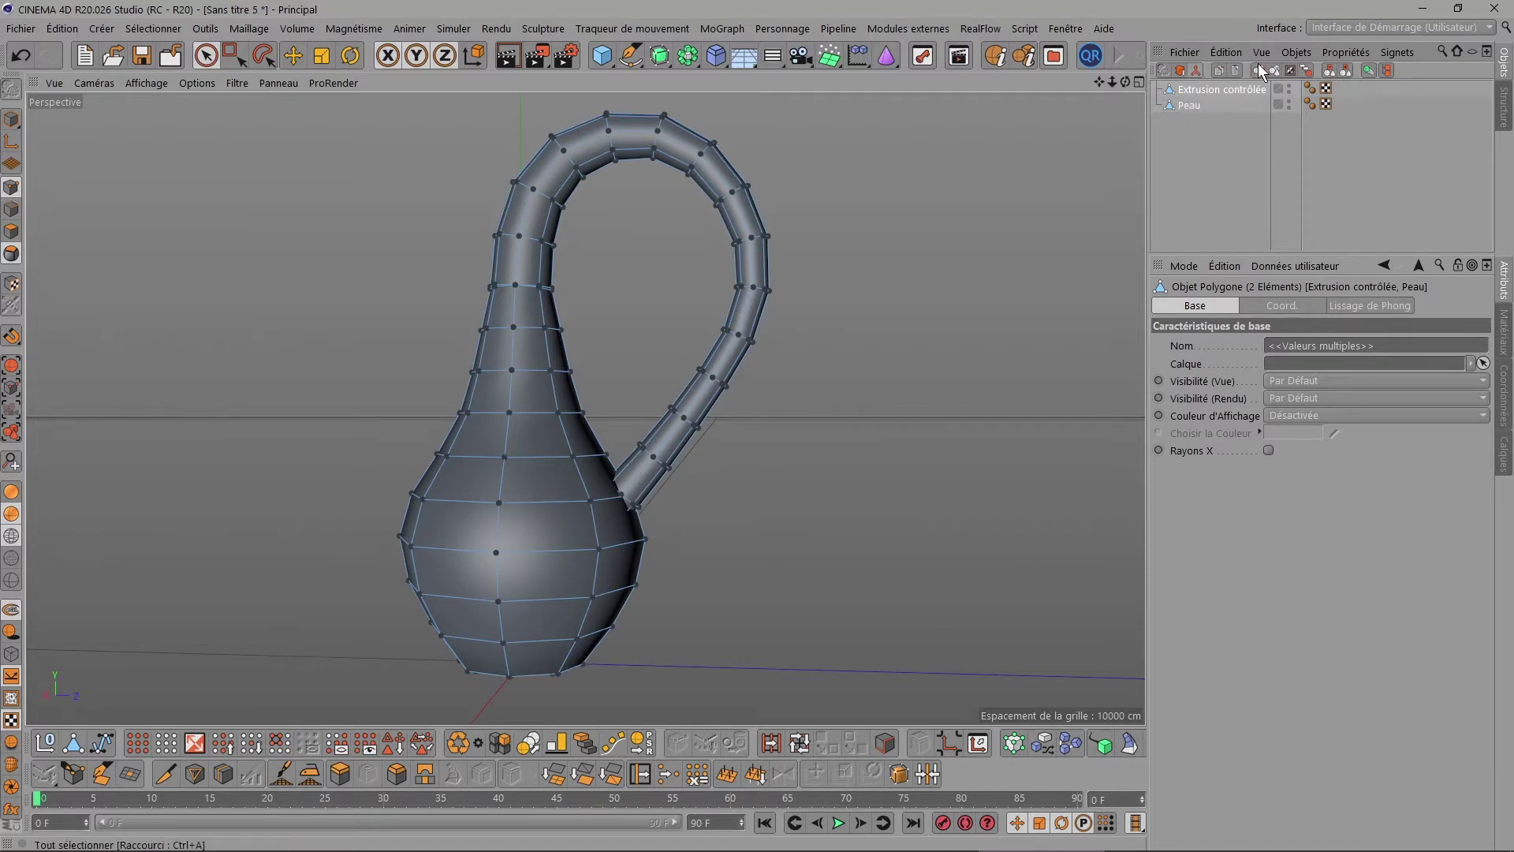
left_click(1292, 52)
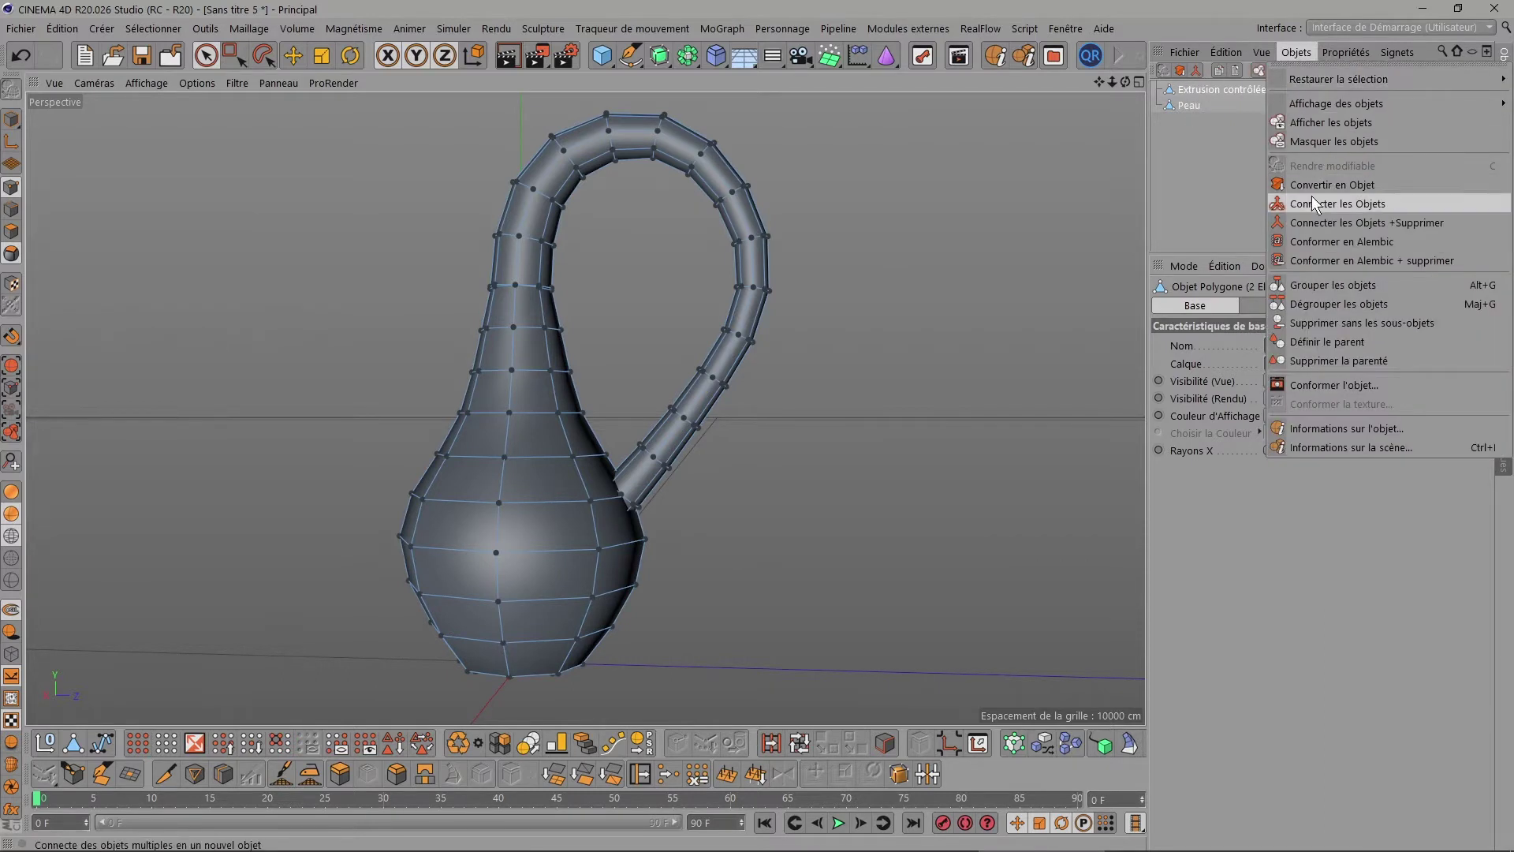
left_click(1384, 222)
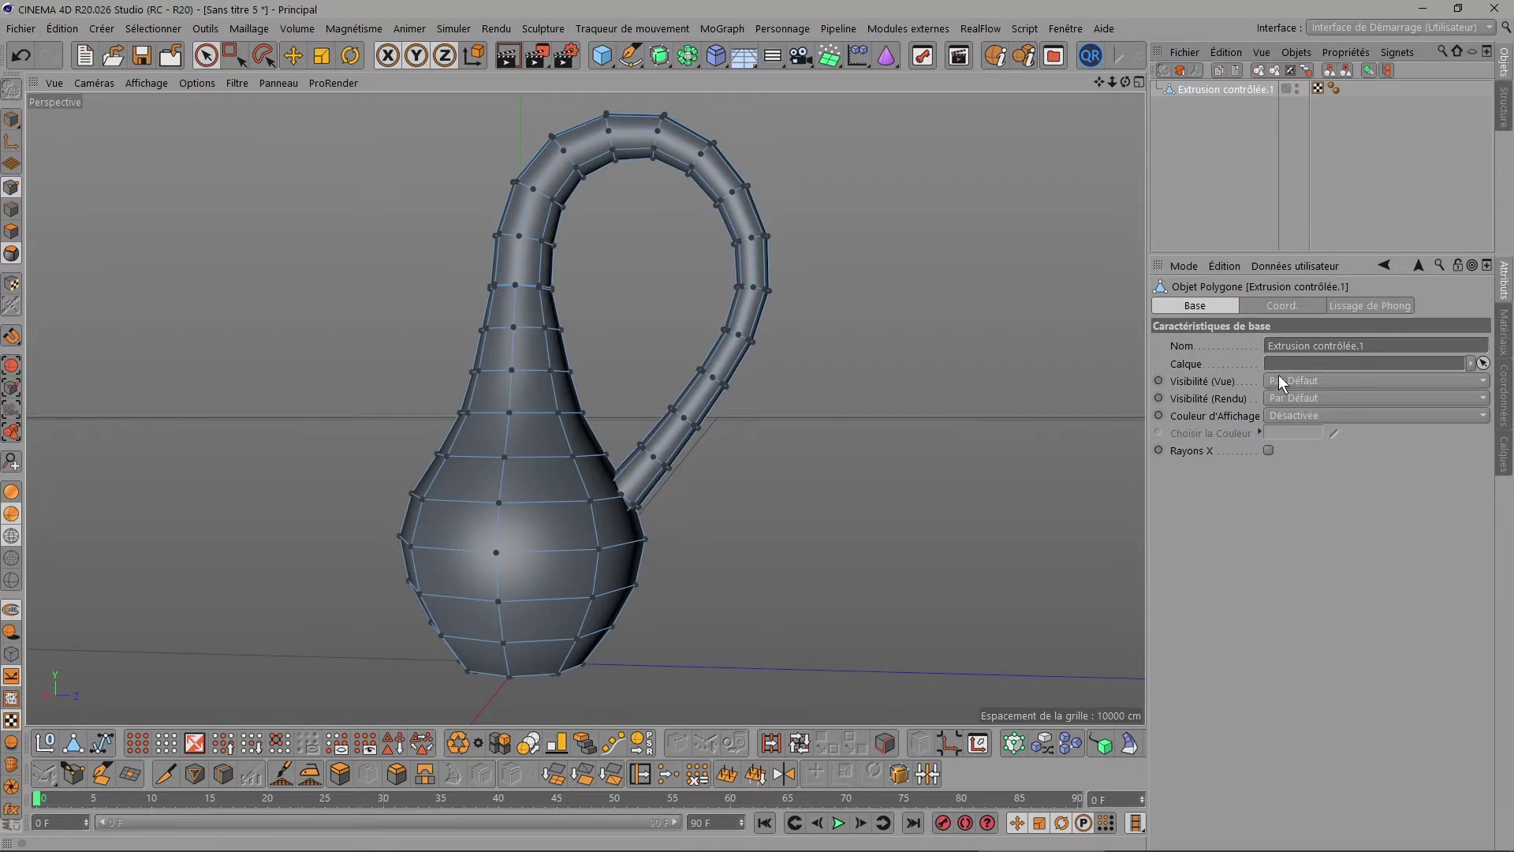
Enable Rayons X and orbit to a level view of the vase.
left_click(1268, 451)
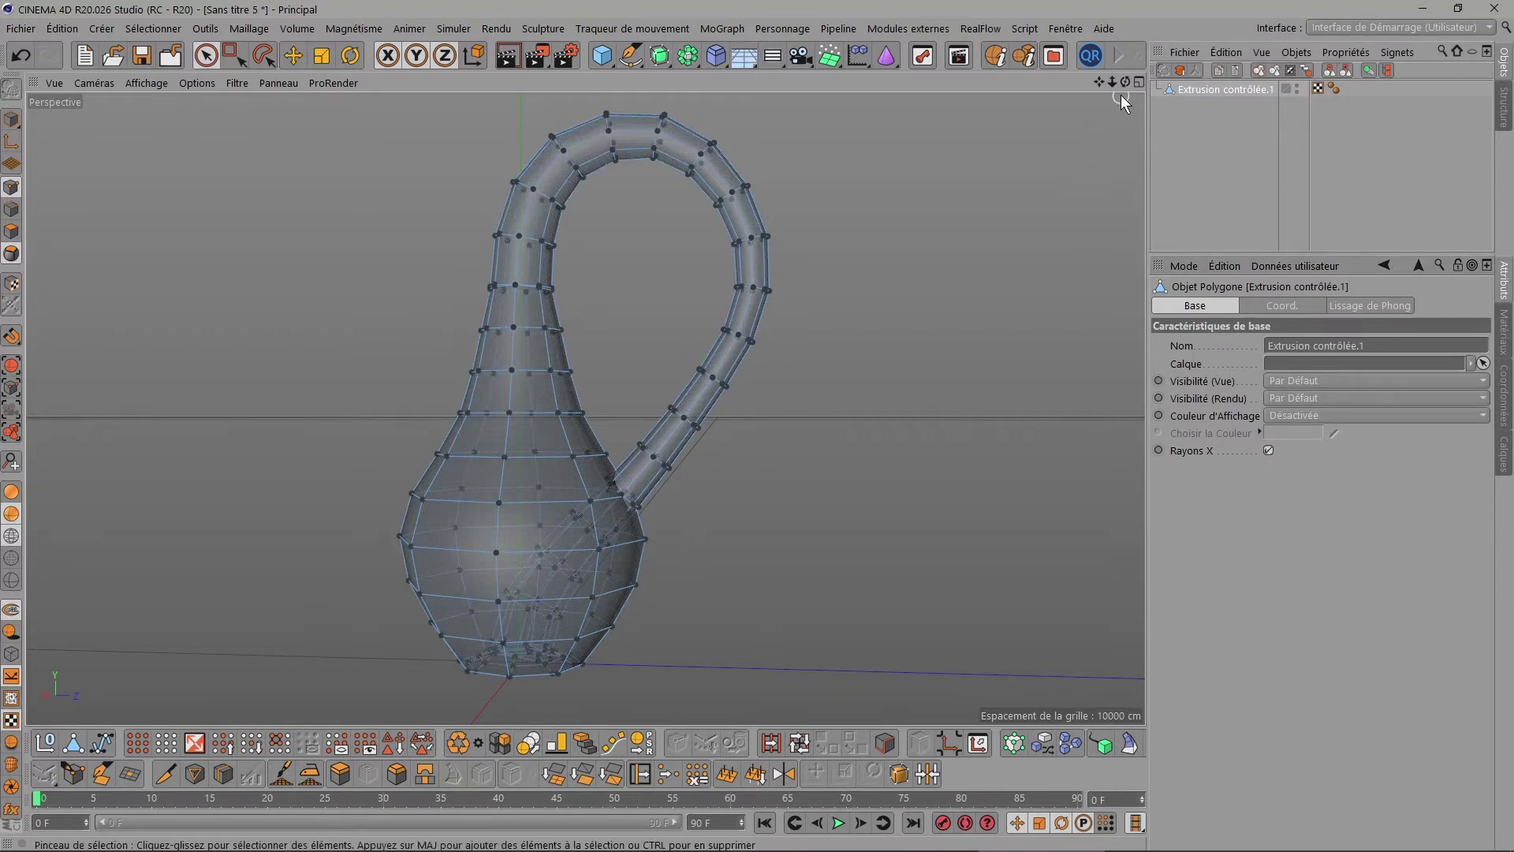
left_click_drag(1126, 82, 1104, 110)
left_click_drag(581, 389, 623, 386, "alt")
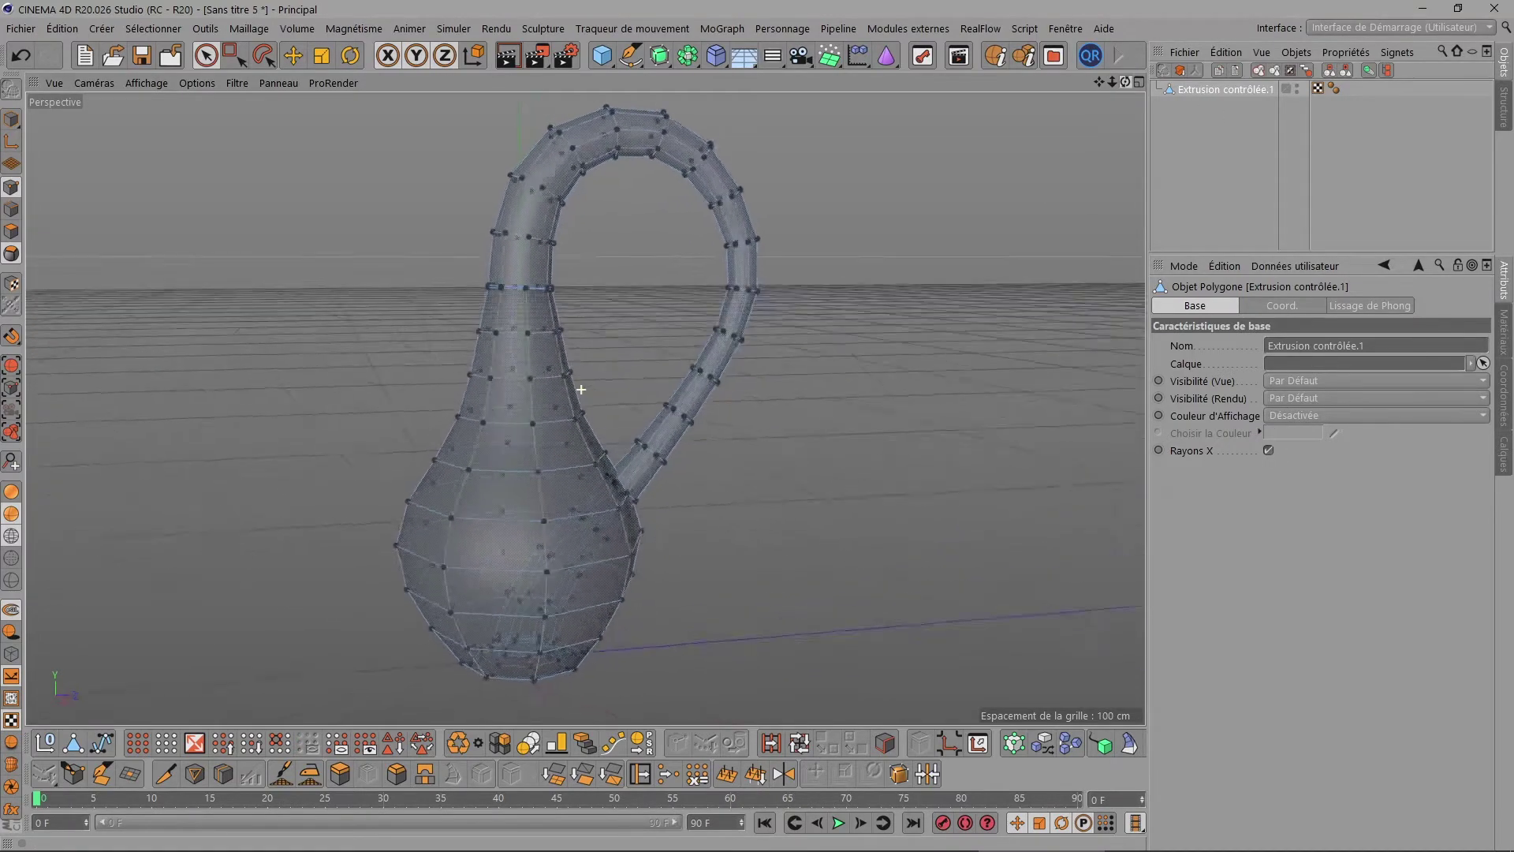
Loop-select the polygon ring at the neck top in Polygon mode and delete it.
left_click(12, 253)
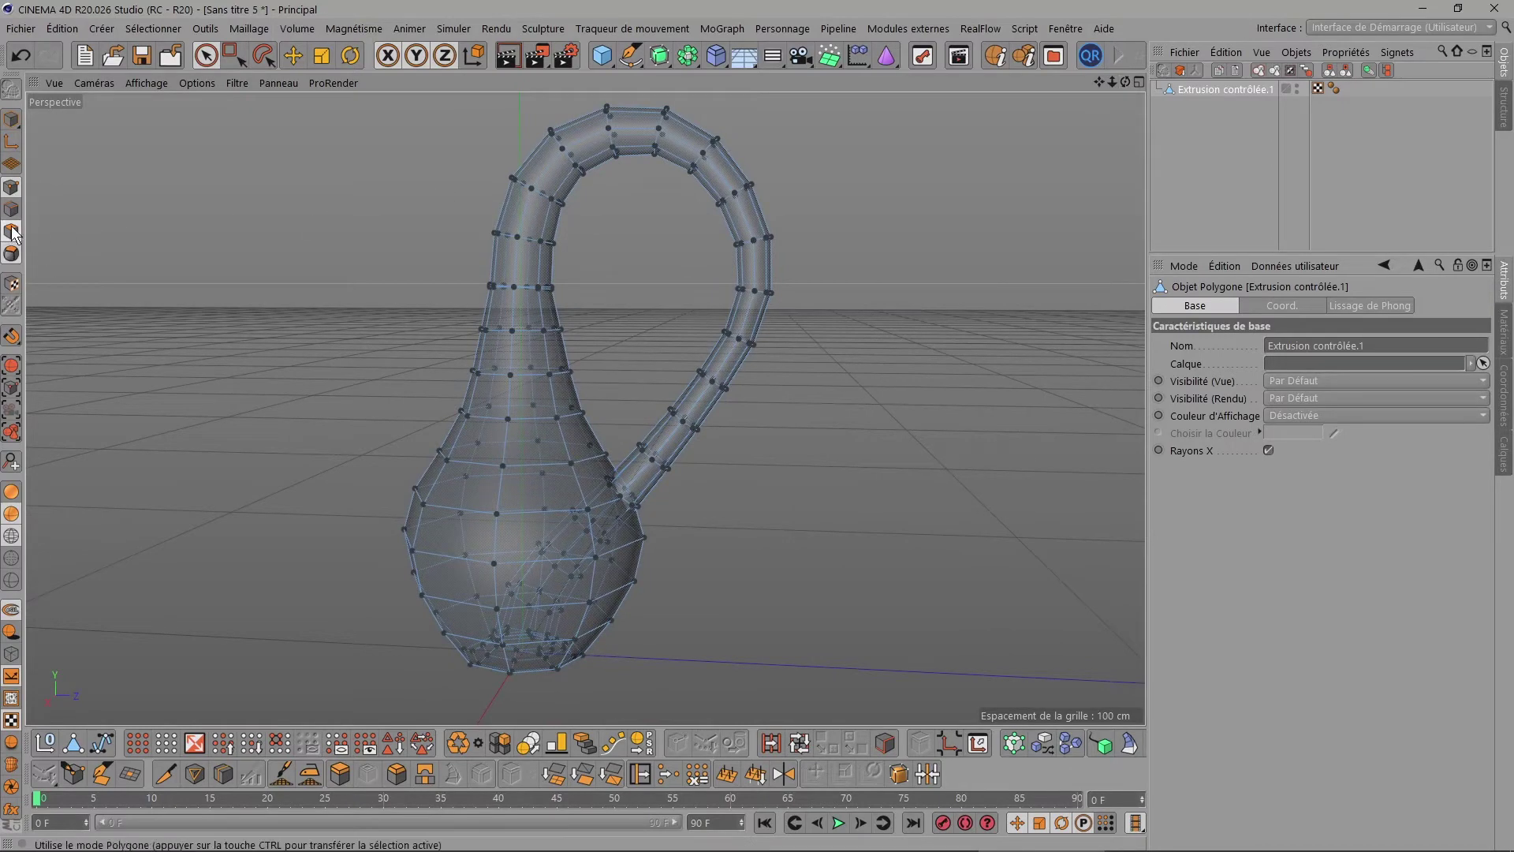
key("u")
key("l")
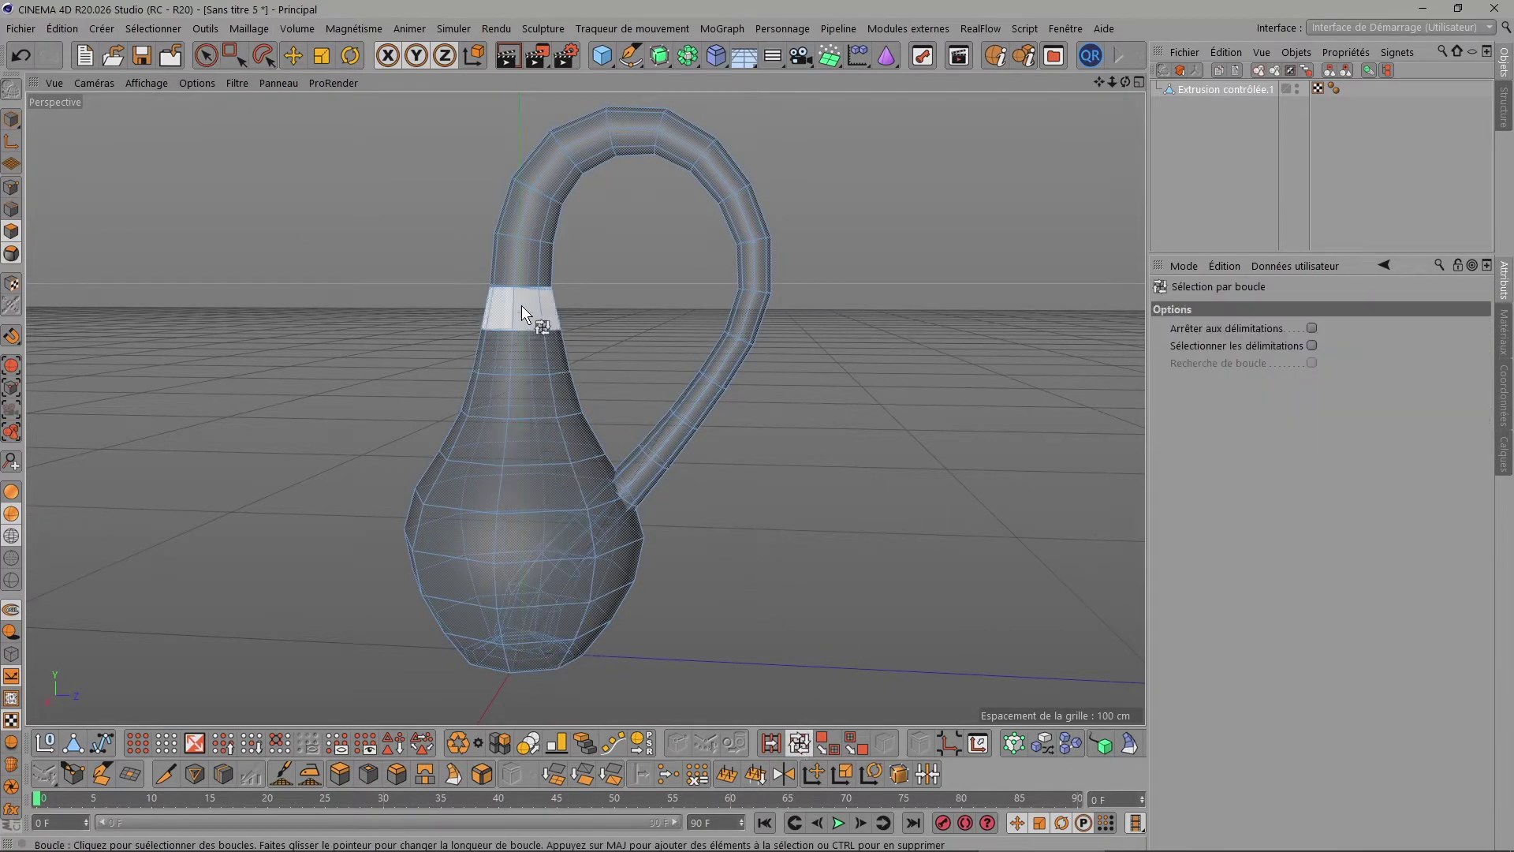
left_click(514, 271)
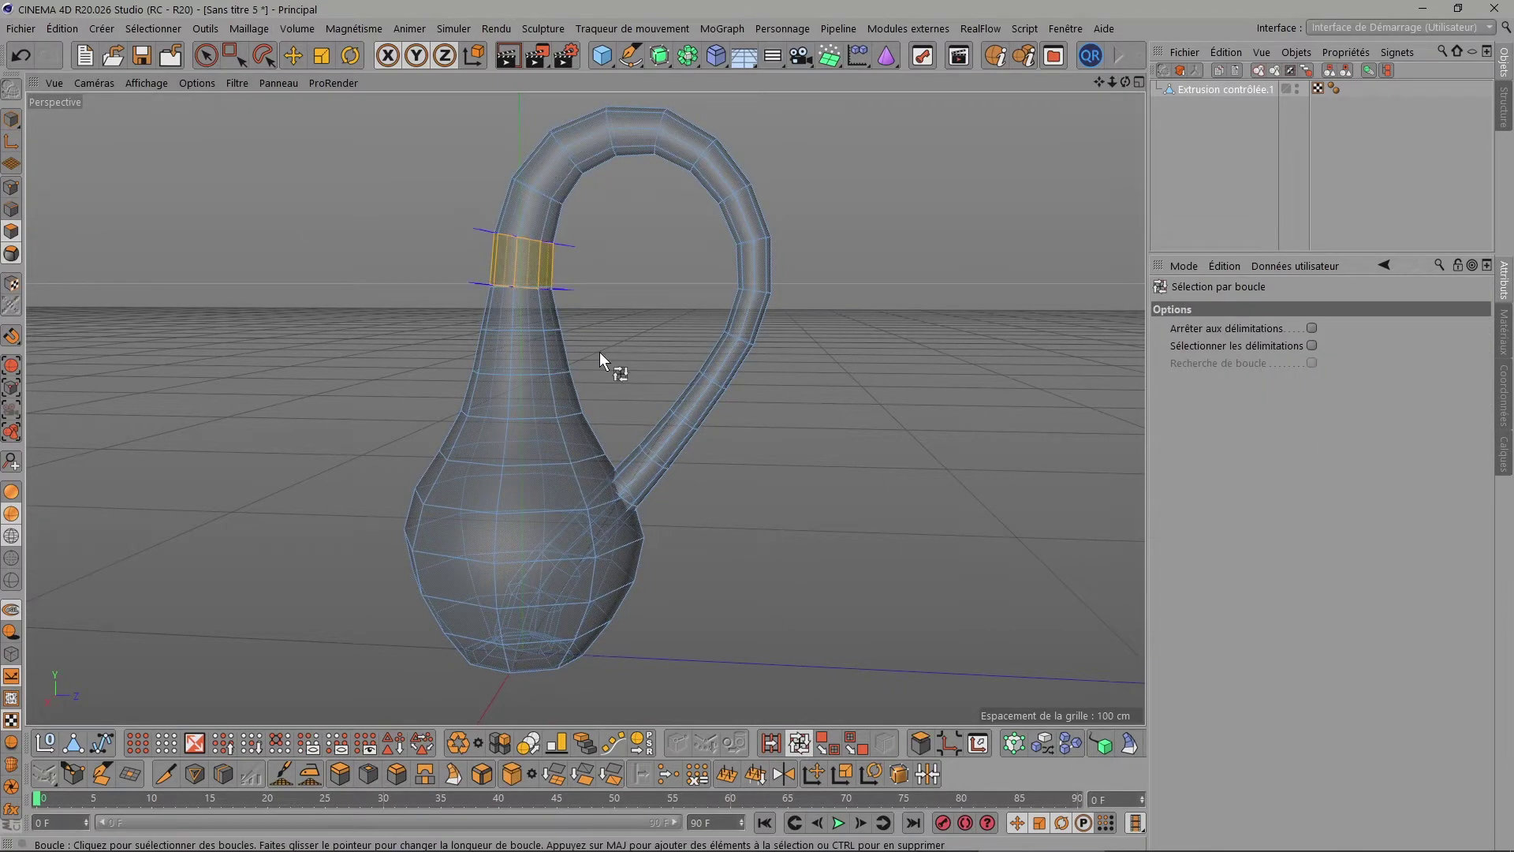
key("Delete")
Zoom and orbit to look into the vase bottom.
scroll(526, 665, "up", 2)
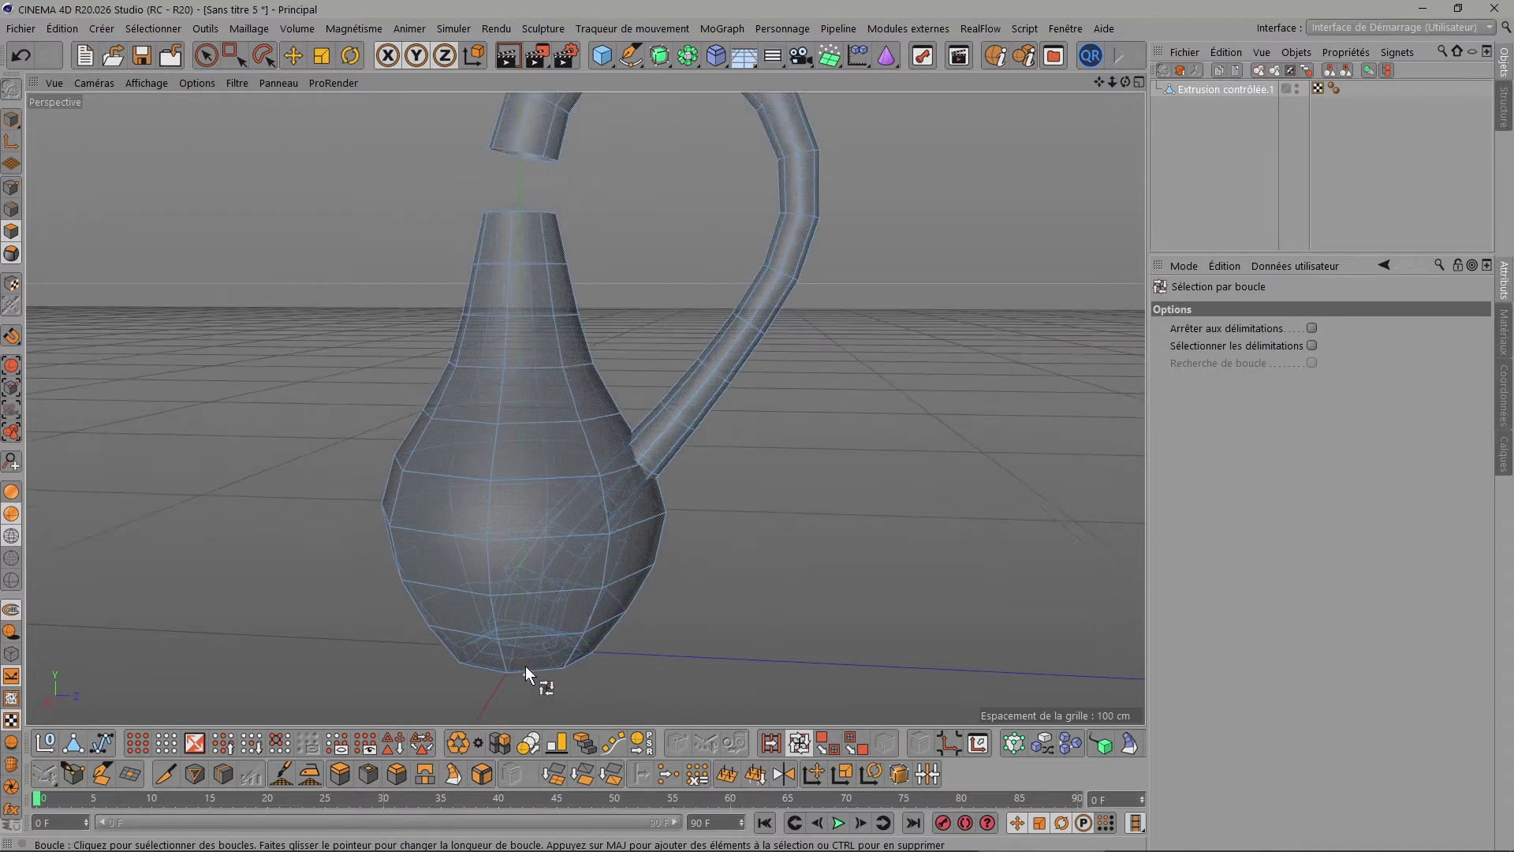
scroll(525, 665, "up", 3)
scroll(526, 666, "up", 3)
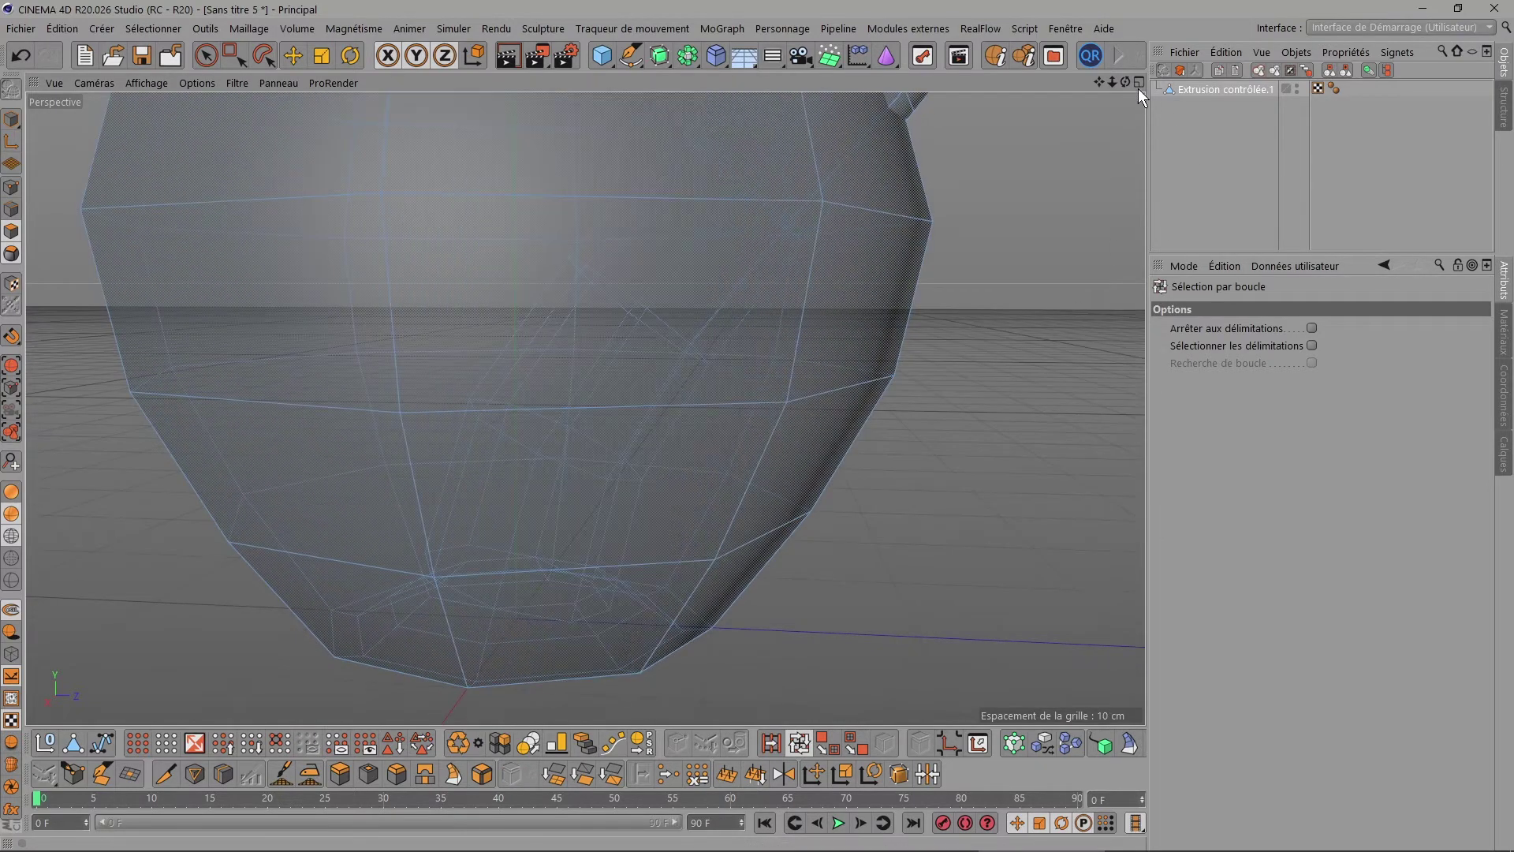
scroll(659, 481, "up", 5)
mouse_move(552, 394)
left_mouse_down("alt")
mouse_move(659, 480)
mouse_move(438, 500)
mouse_move(698, 579)
left_mouse_up("alt")
scroll(699, 579, "down", 5)
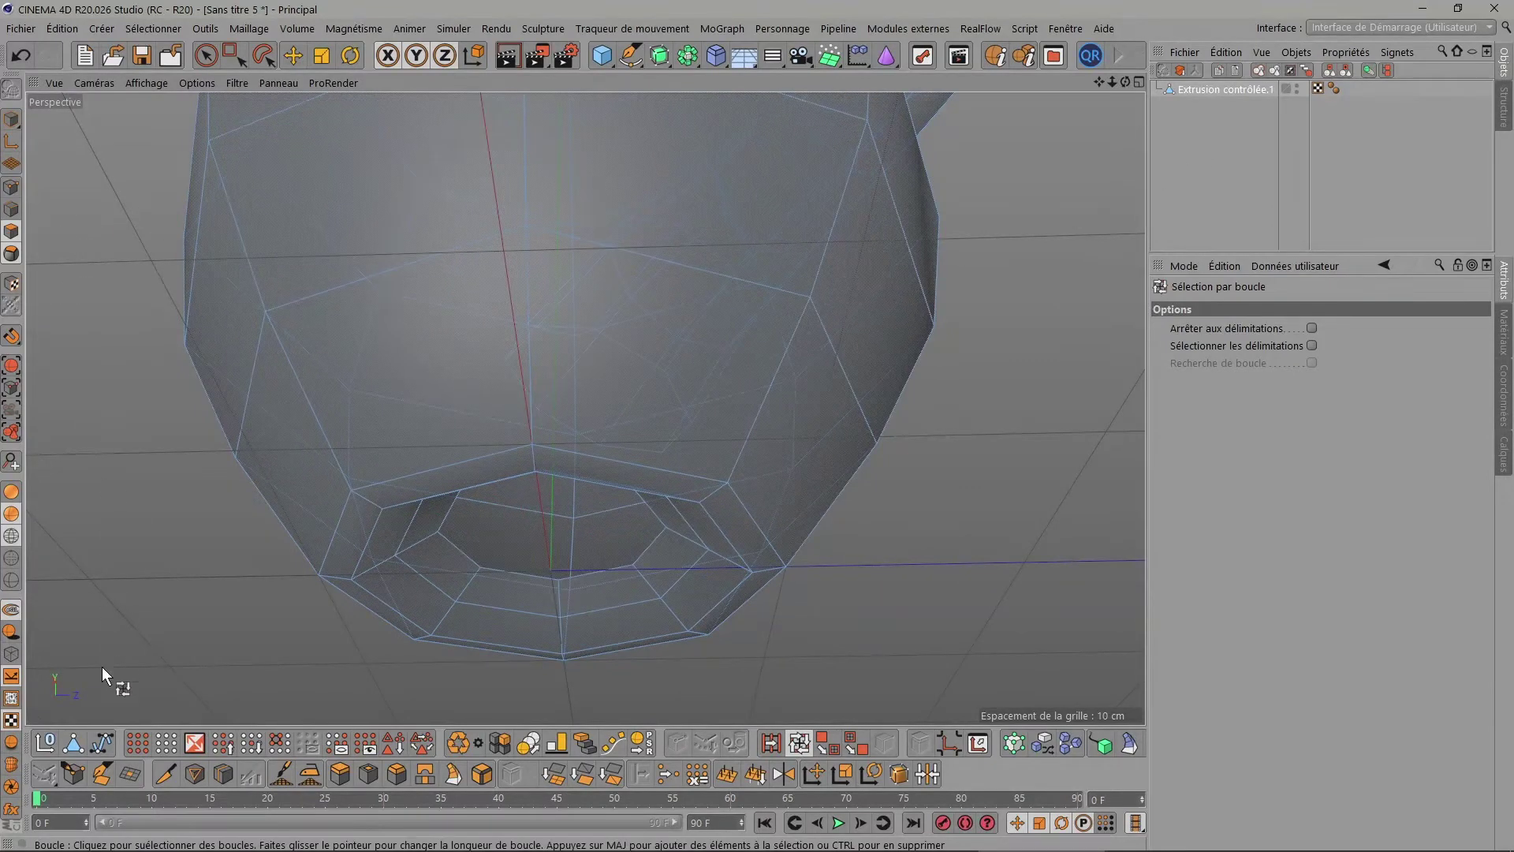
Close the two holes at the vase bottom with Fermer le trou polygonal.
left_click(126, 778)
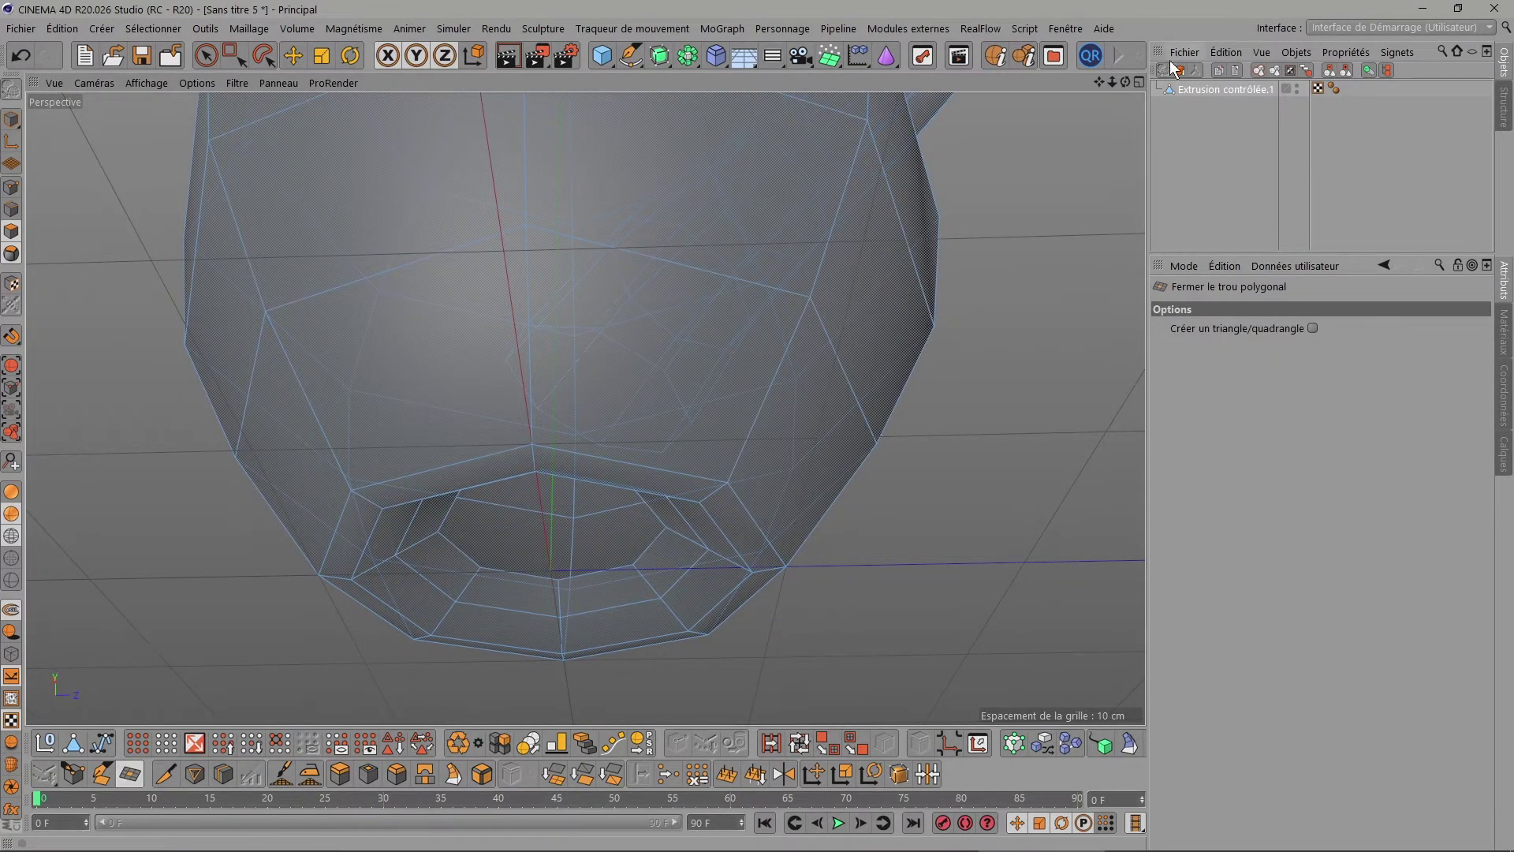
left_click_drag(757, 394, 762, 247, "alt")
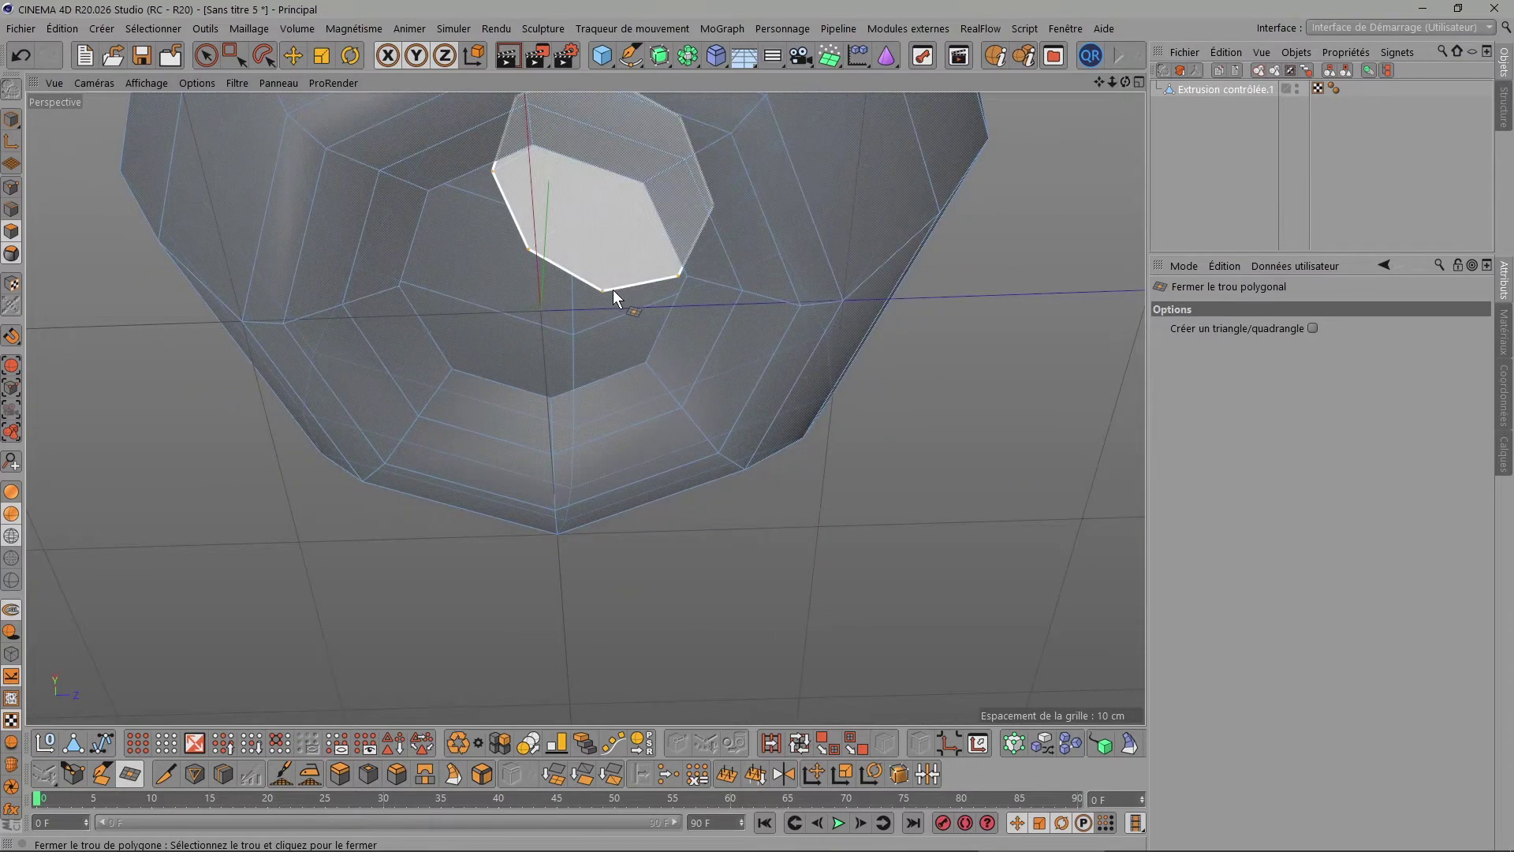
left_click(609, 290)
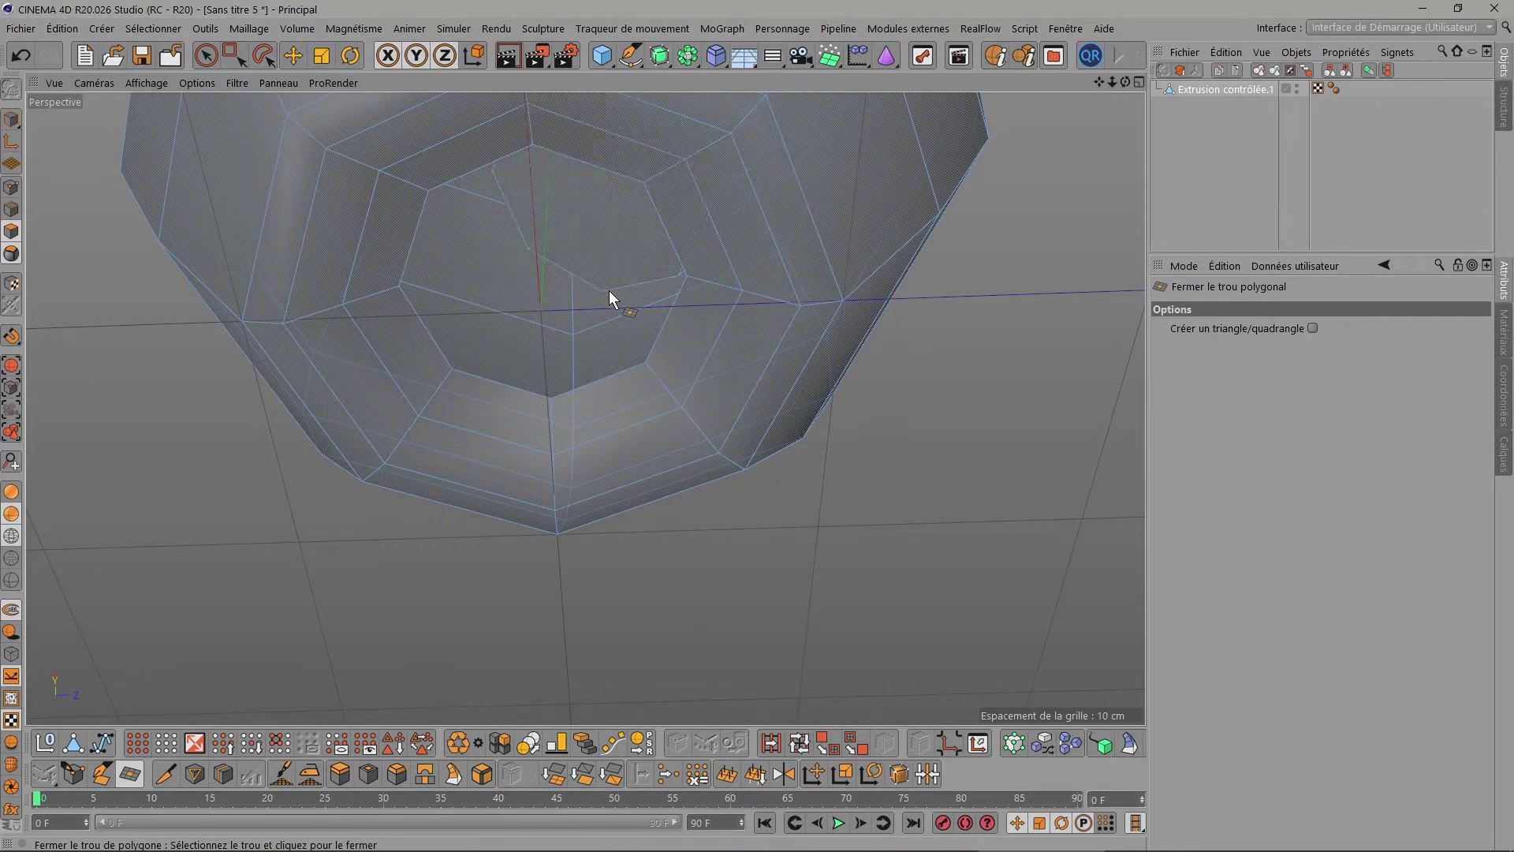
left_click(551, 398)
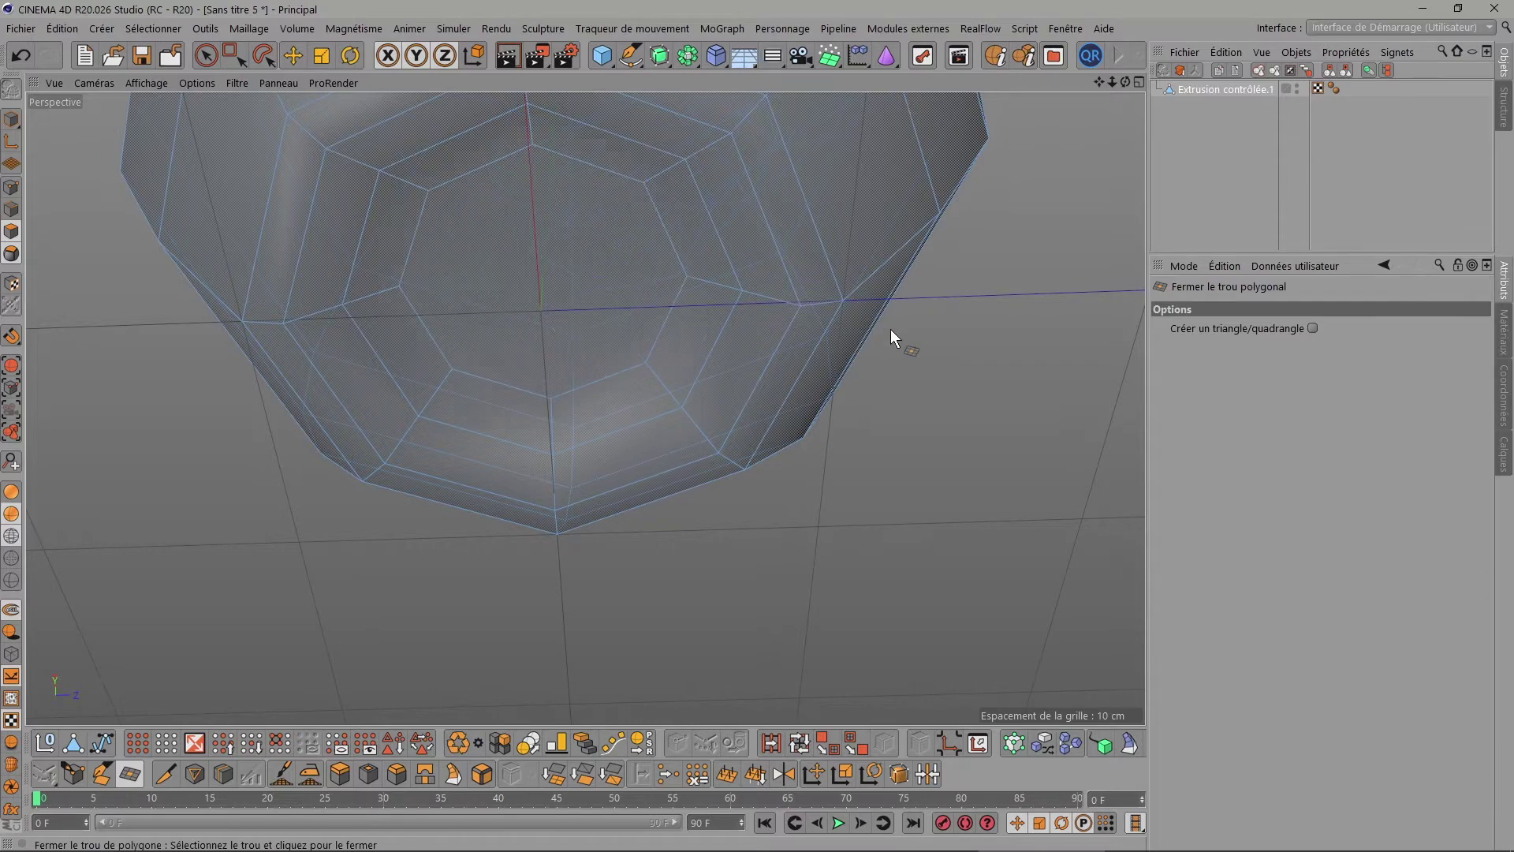
left_click_drag(902, 337, 891, 331, "alt")
scroll(891, 329, "down", 5)
Cap the open neck top and the handle's open end.
left_click_drag(1095, 84, 1125, 82)
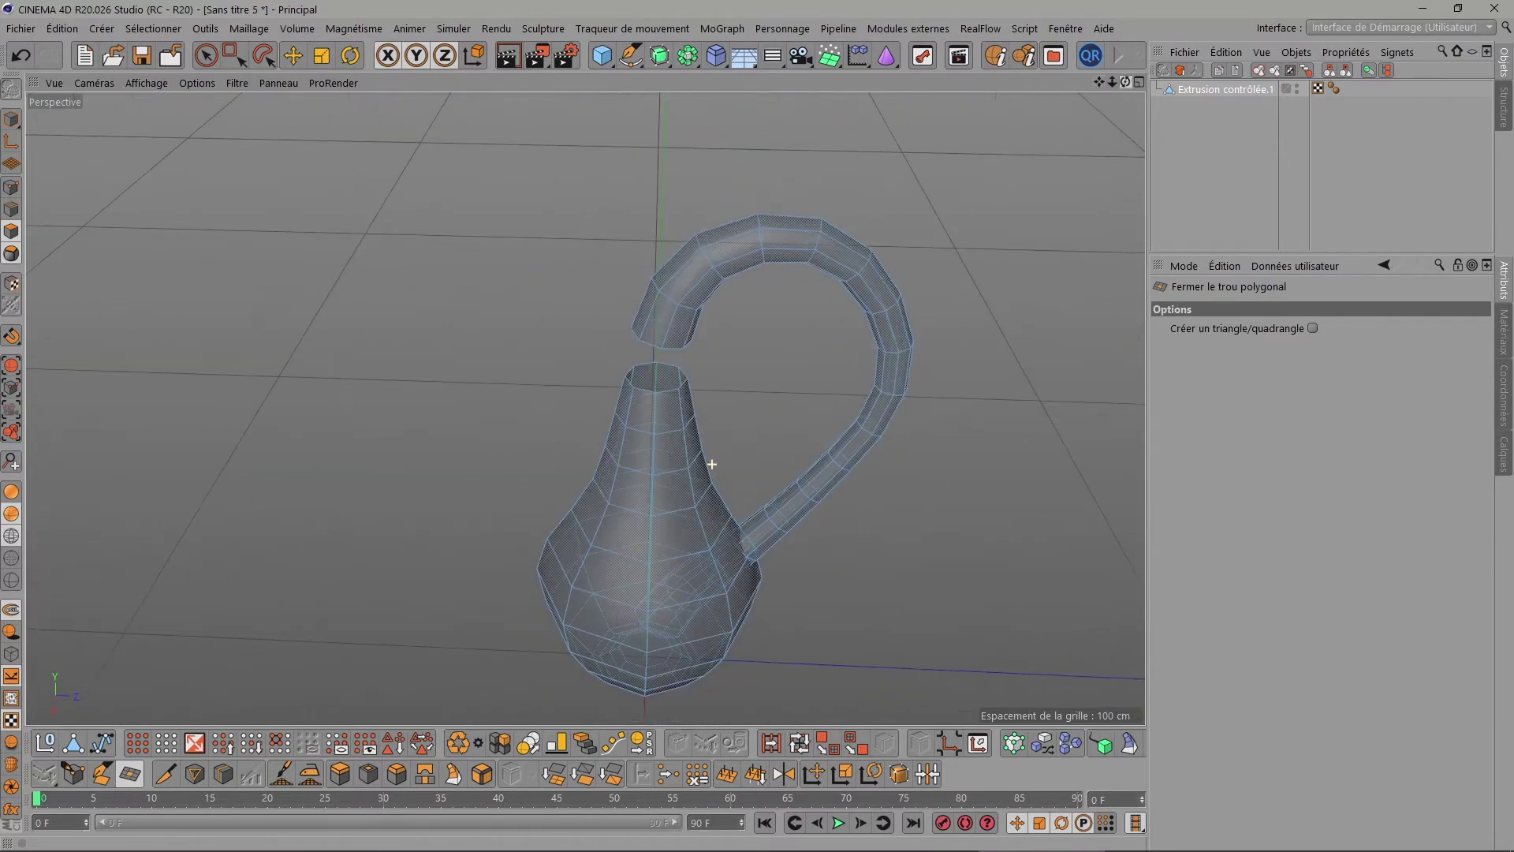
left_click(684, 381)
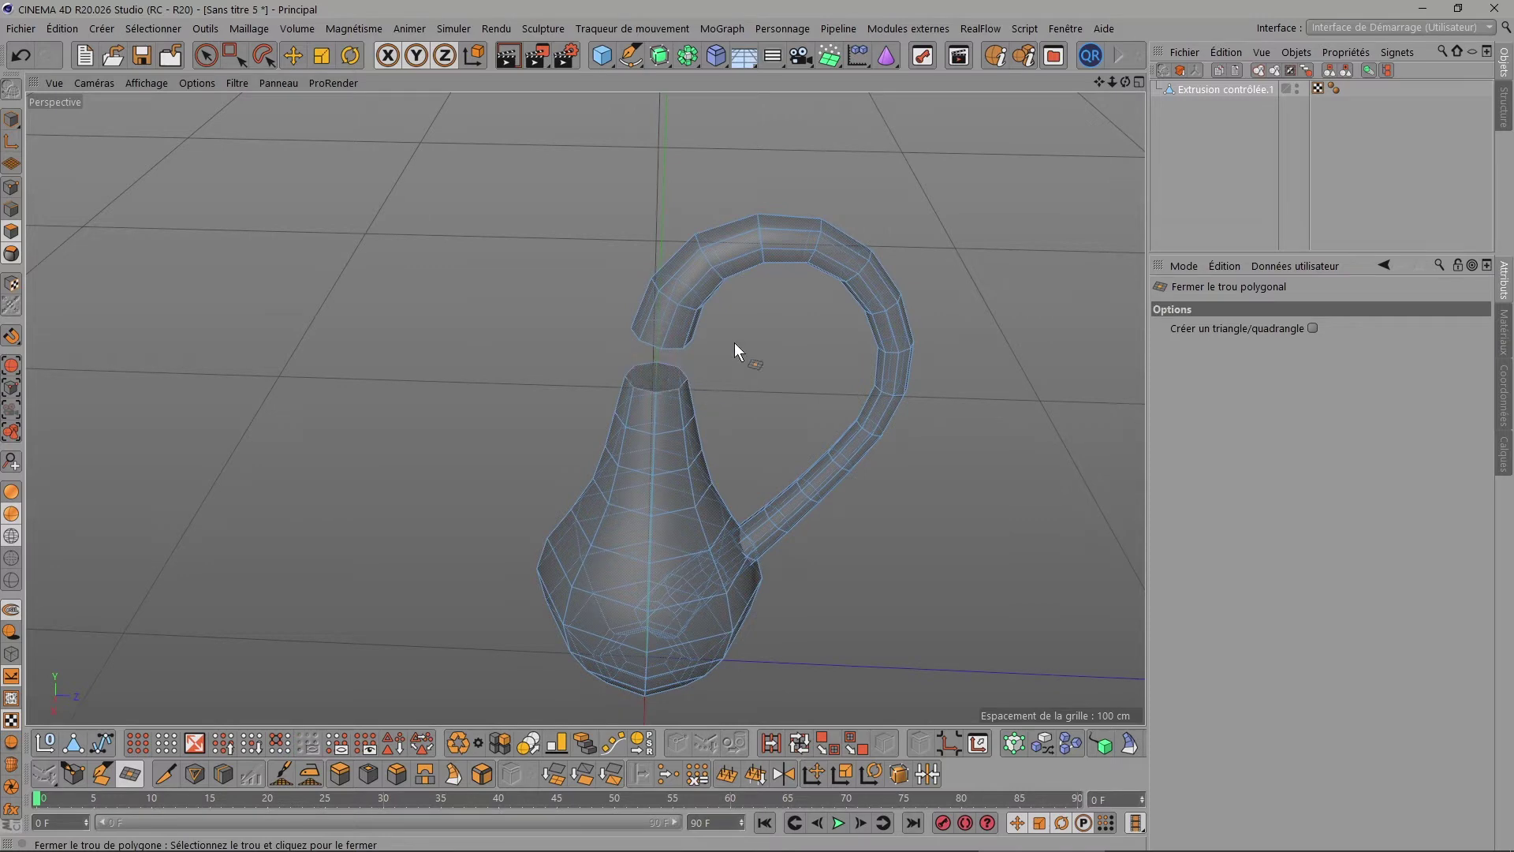
left_click_drag(1119, 87, 656, 349)
scroll(656, 348, "up", 5)
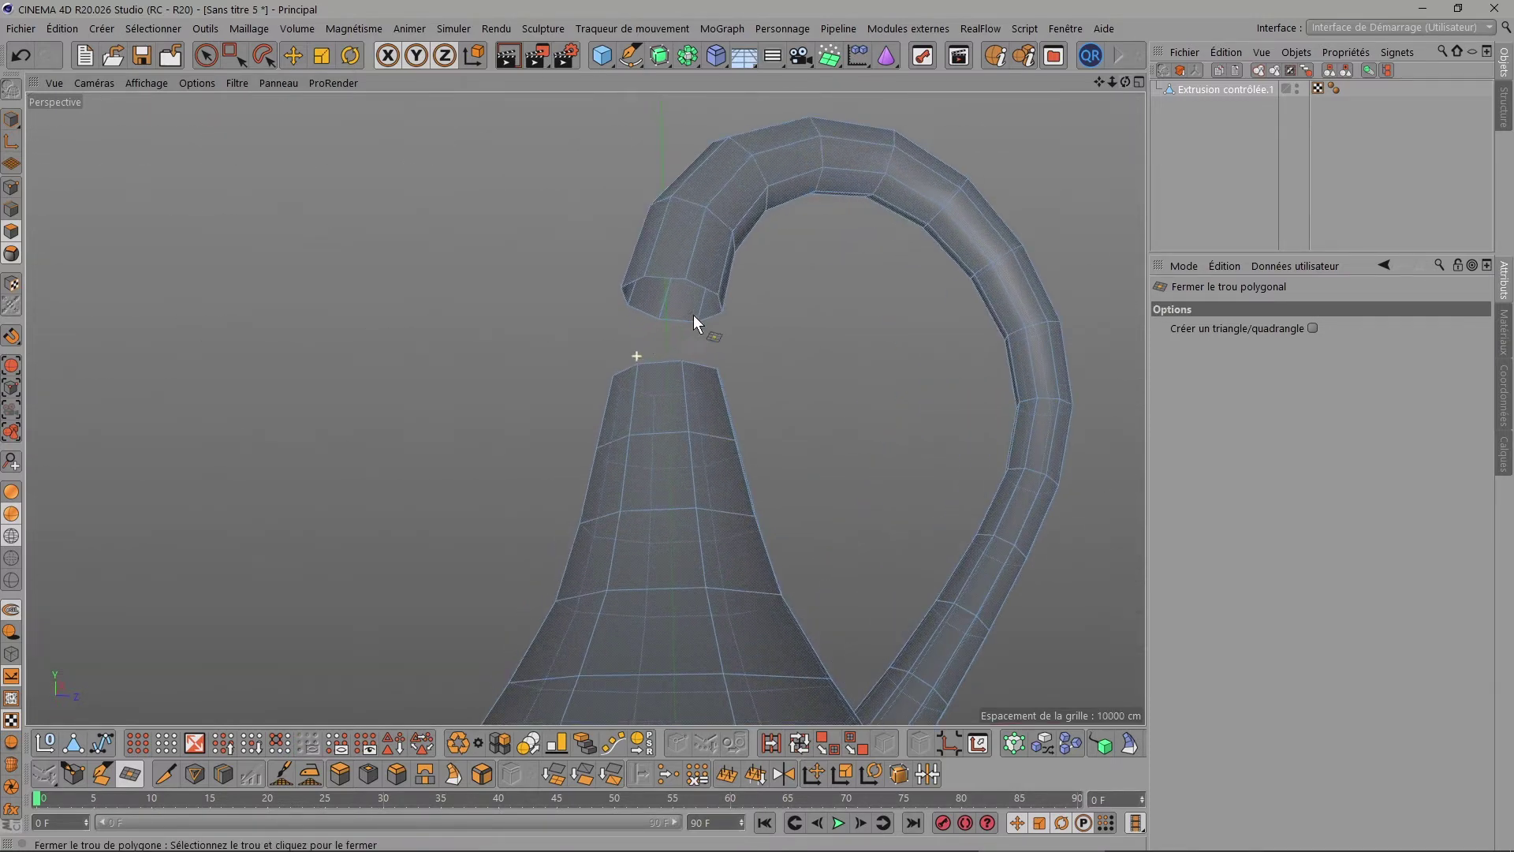
left_click(700, 293)
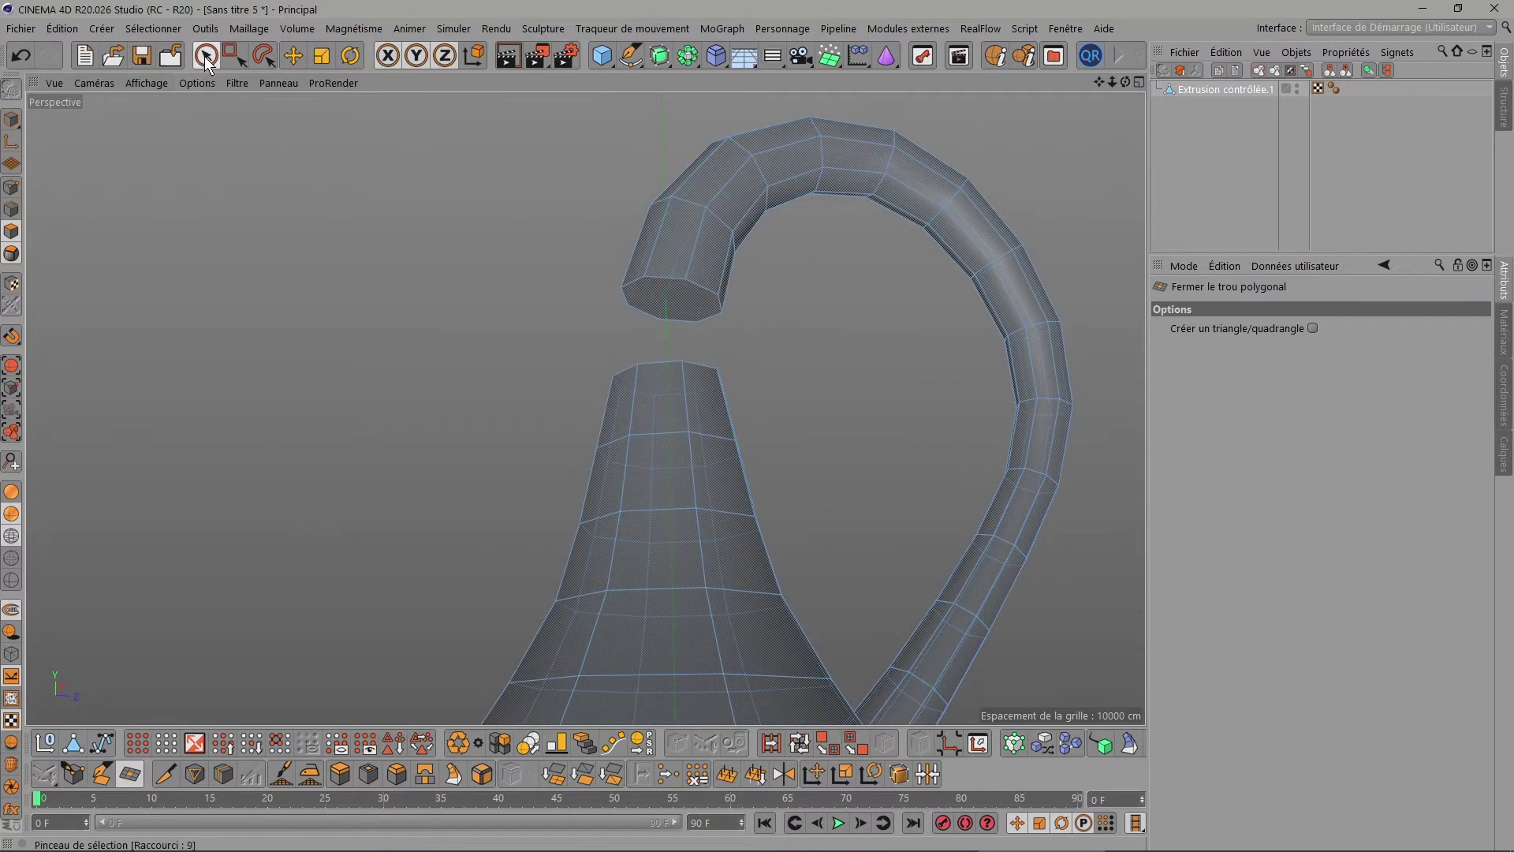
Select the handle end cap and neck top cap with a radius-1 selection brush.
left_click(205, 55)
left_click(667, 303)
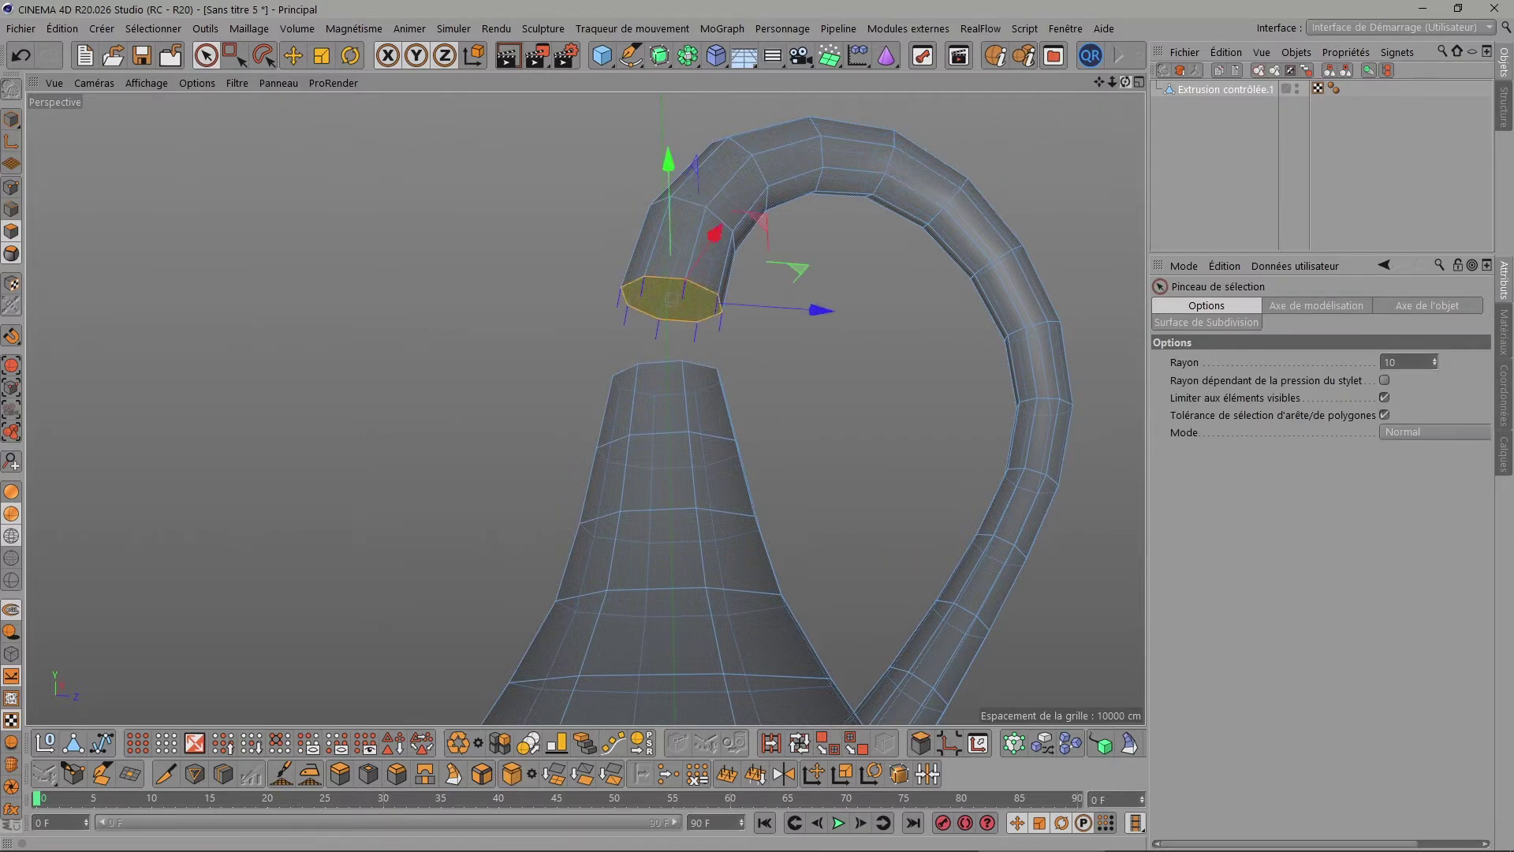
left_click_drag(1112, 97, 1106, 131)
left_click(678, 383, "shift")
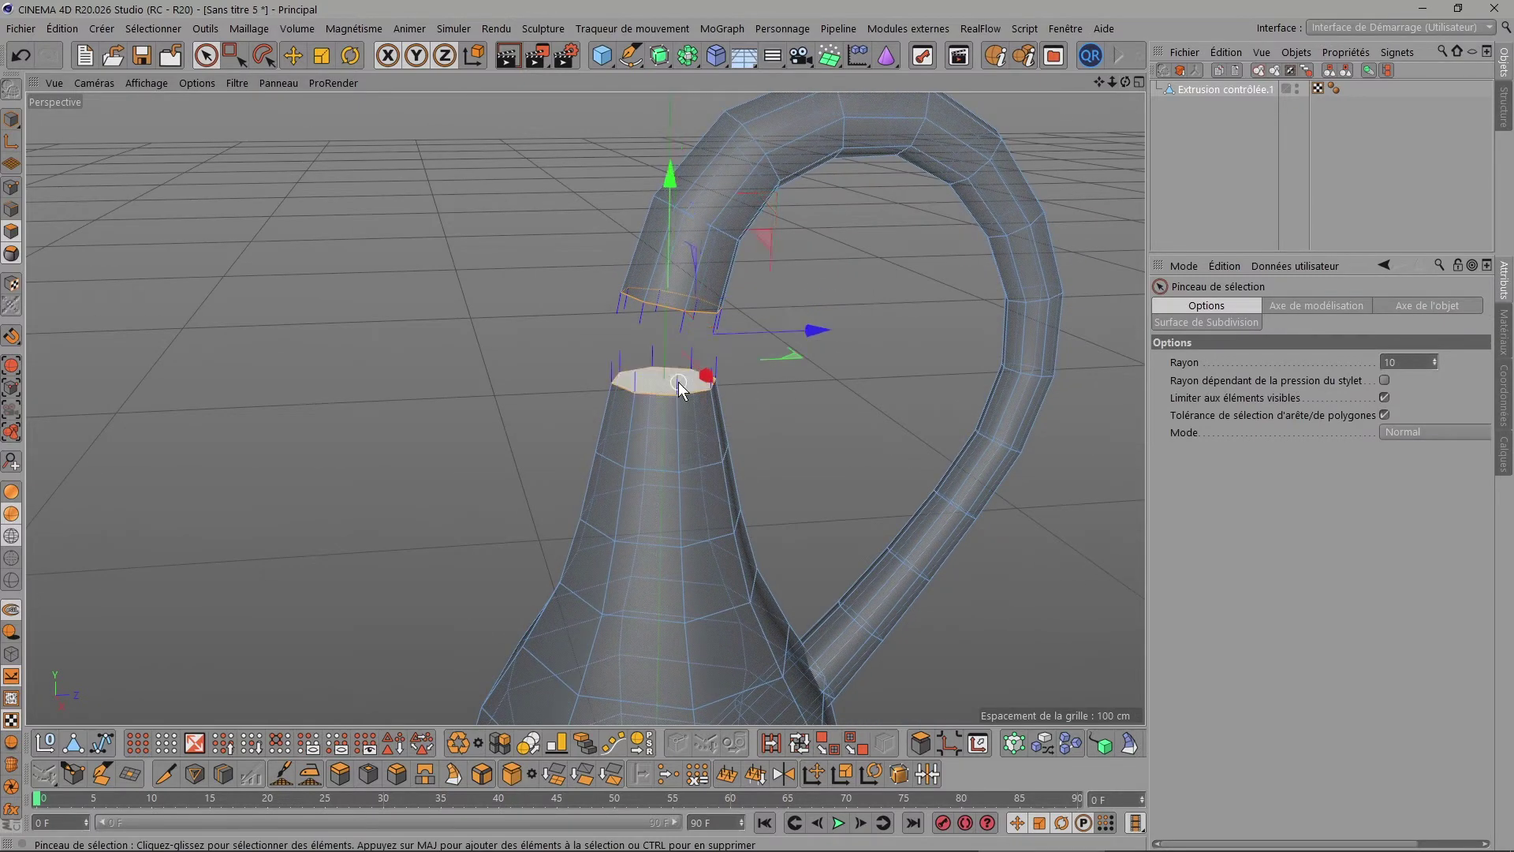
left_click(1412, 358)
key("BackSpace")
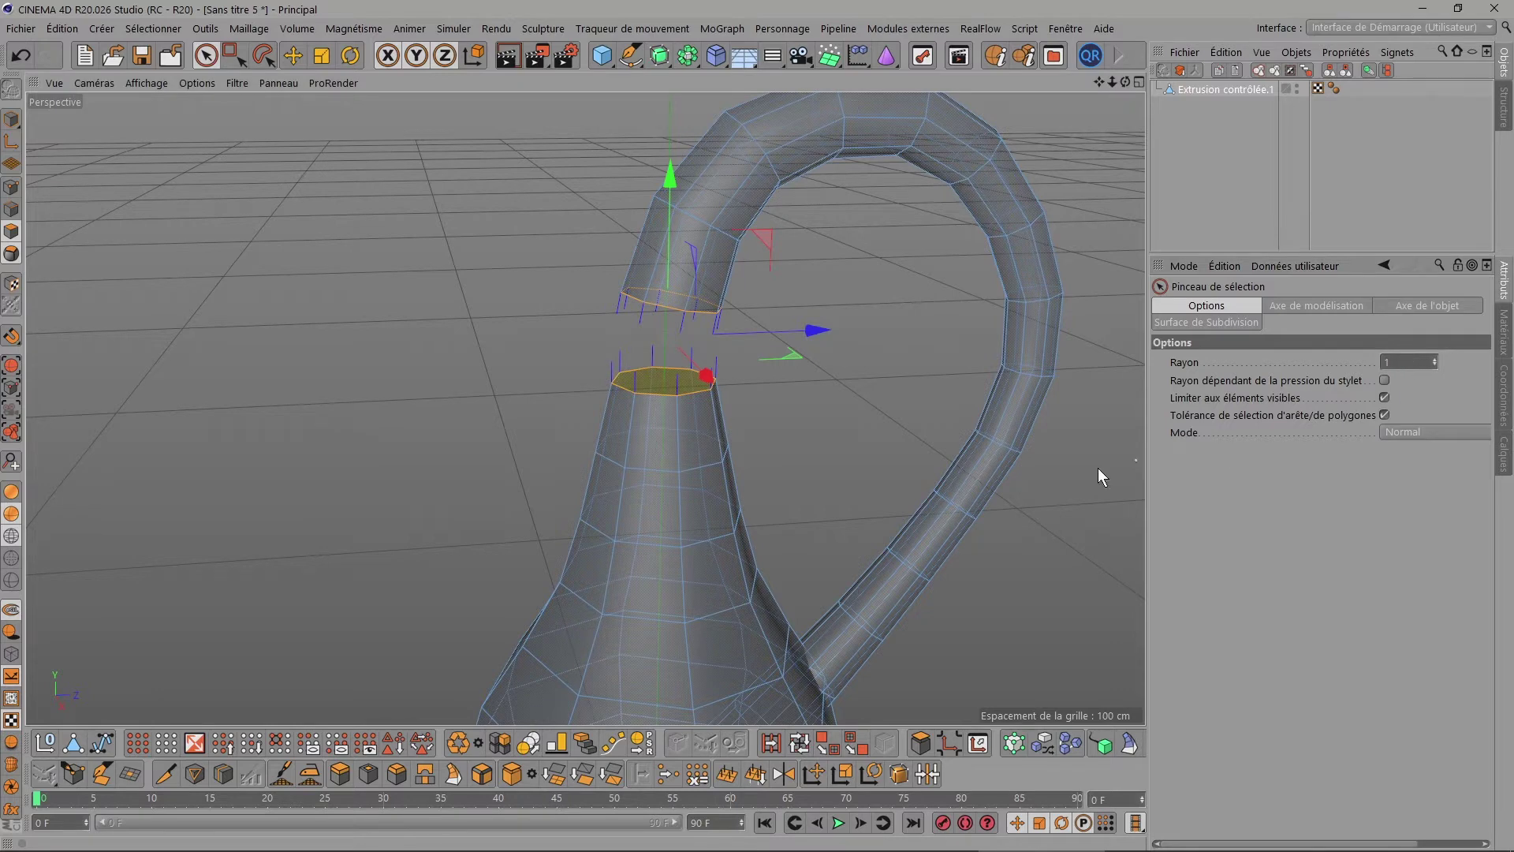
Bridge the handle's end cap to the neck top cap with Ponter, then inspect the join.
left_click(424, 776)
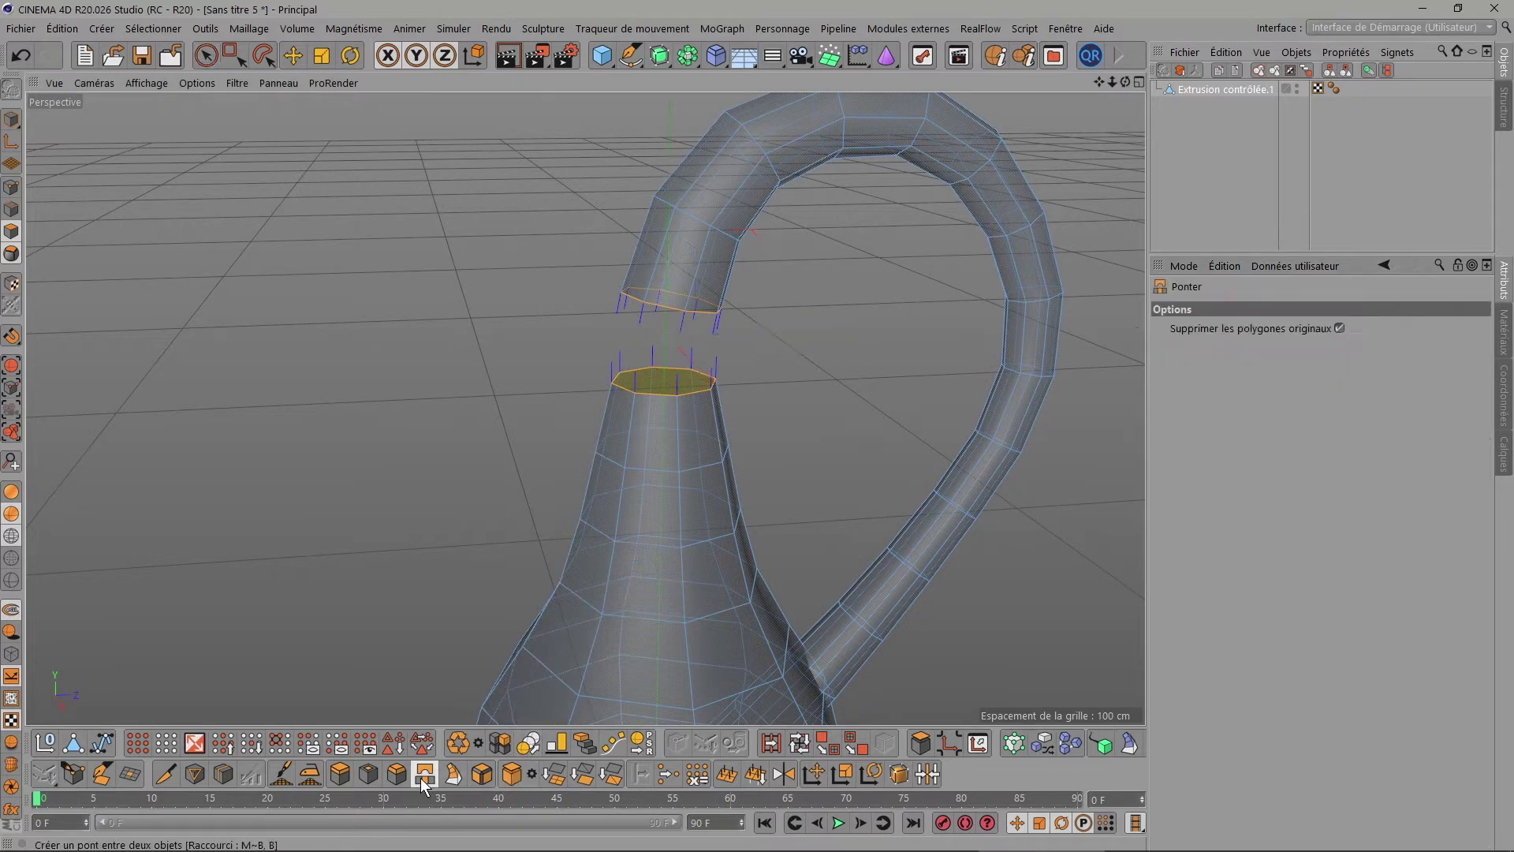
scroll(762, 341, "up", 3)
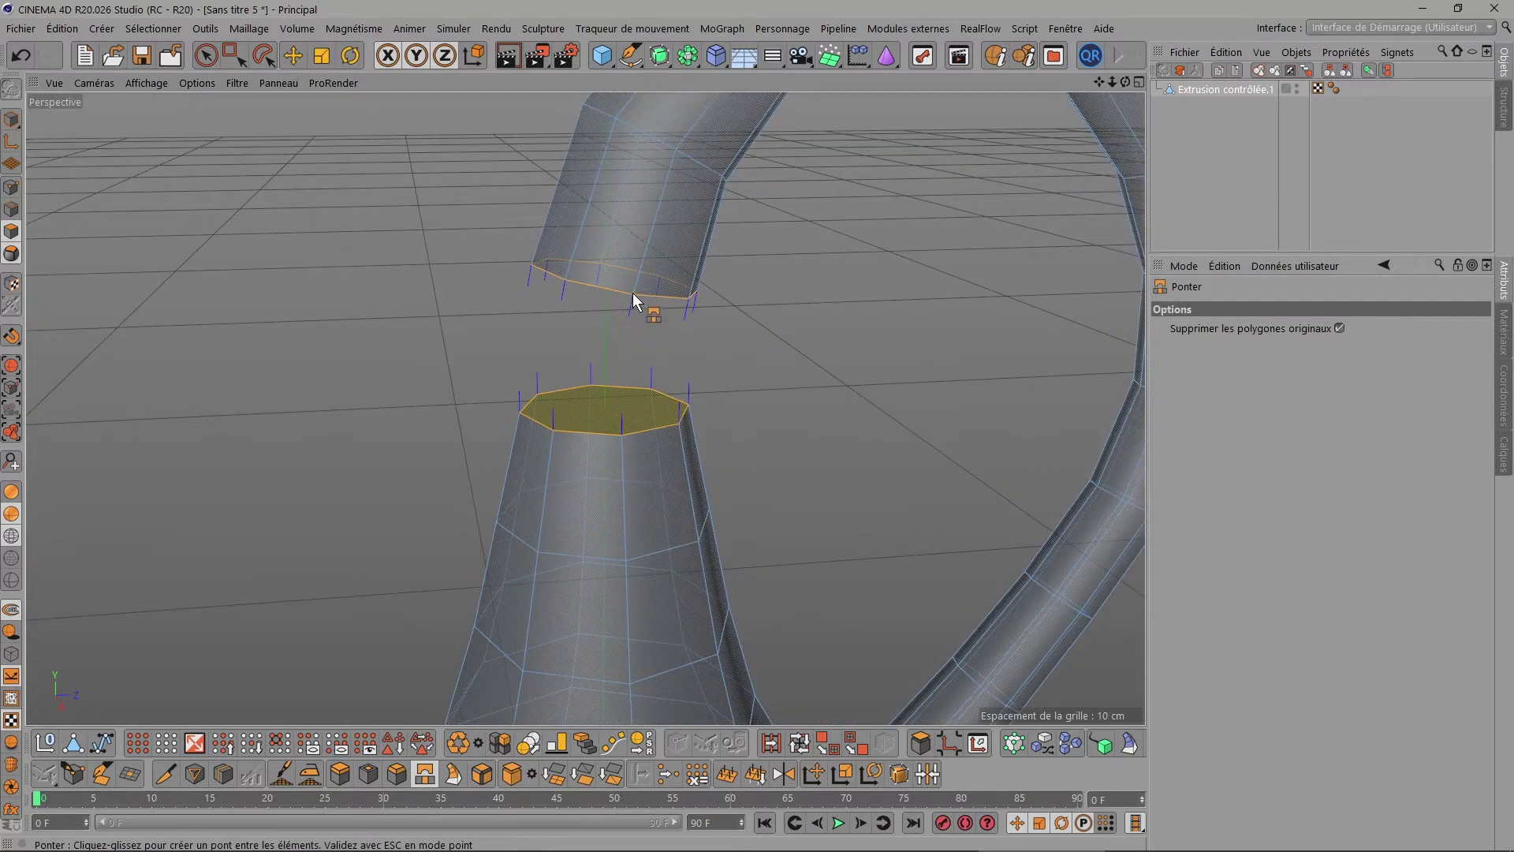
left_click_drag(633, 291, 620, 433)
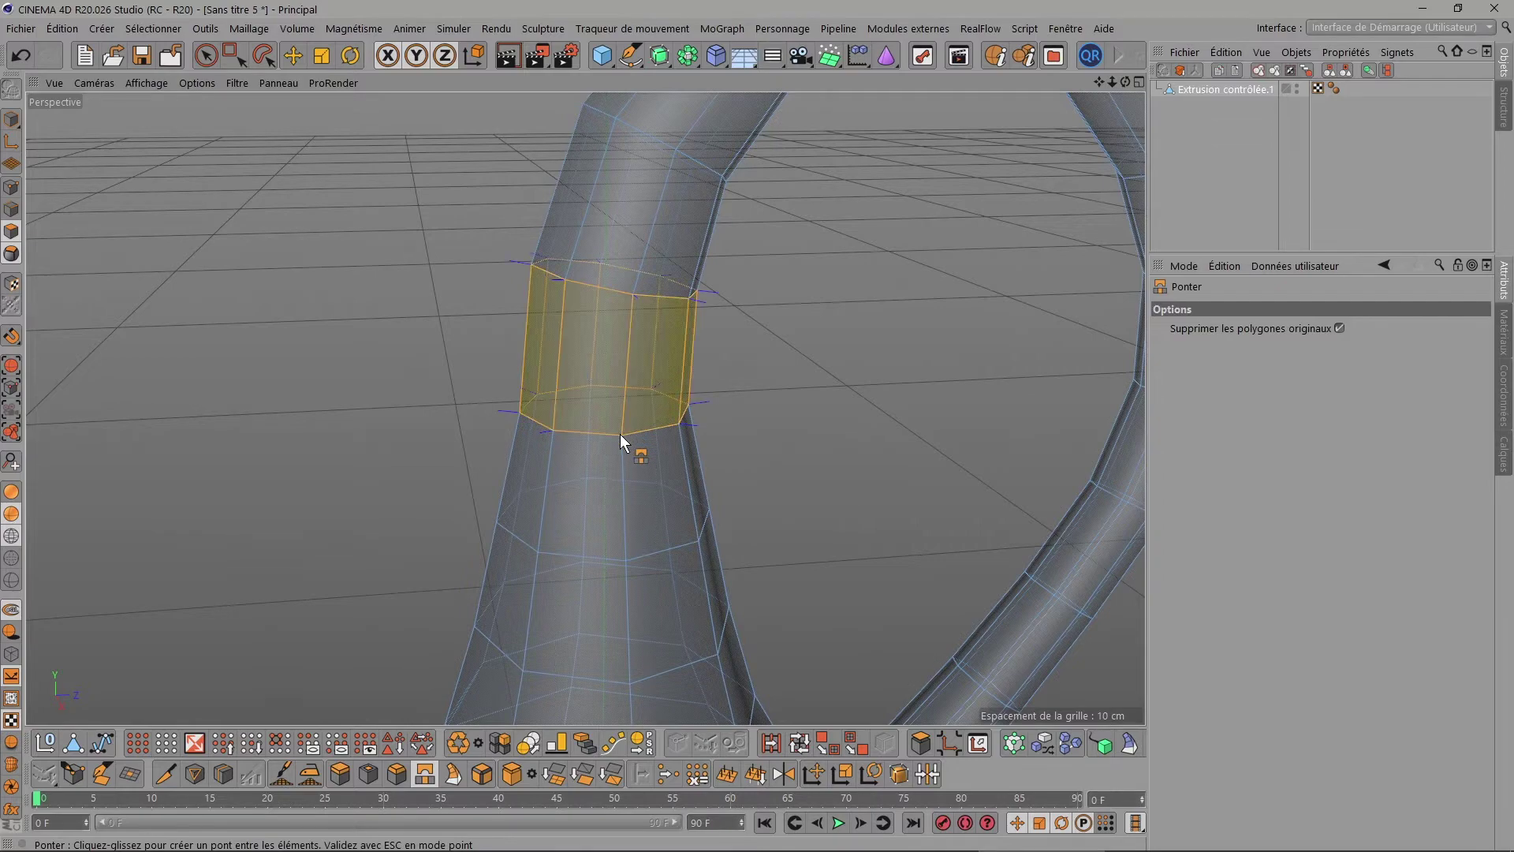
scroll(642, 496, "up", 2)
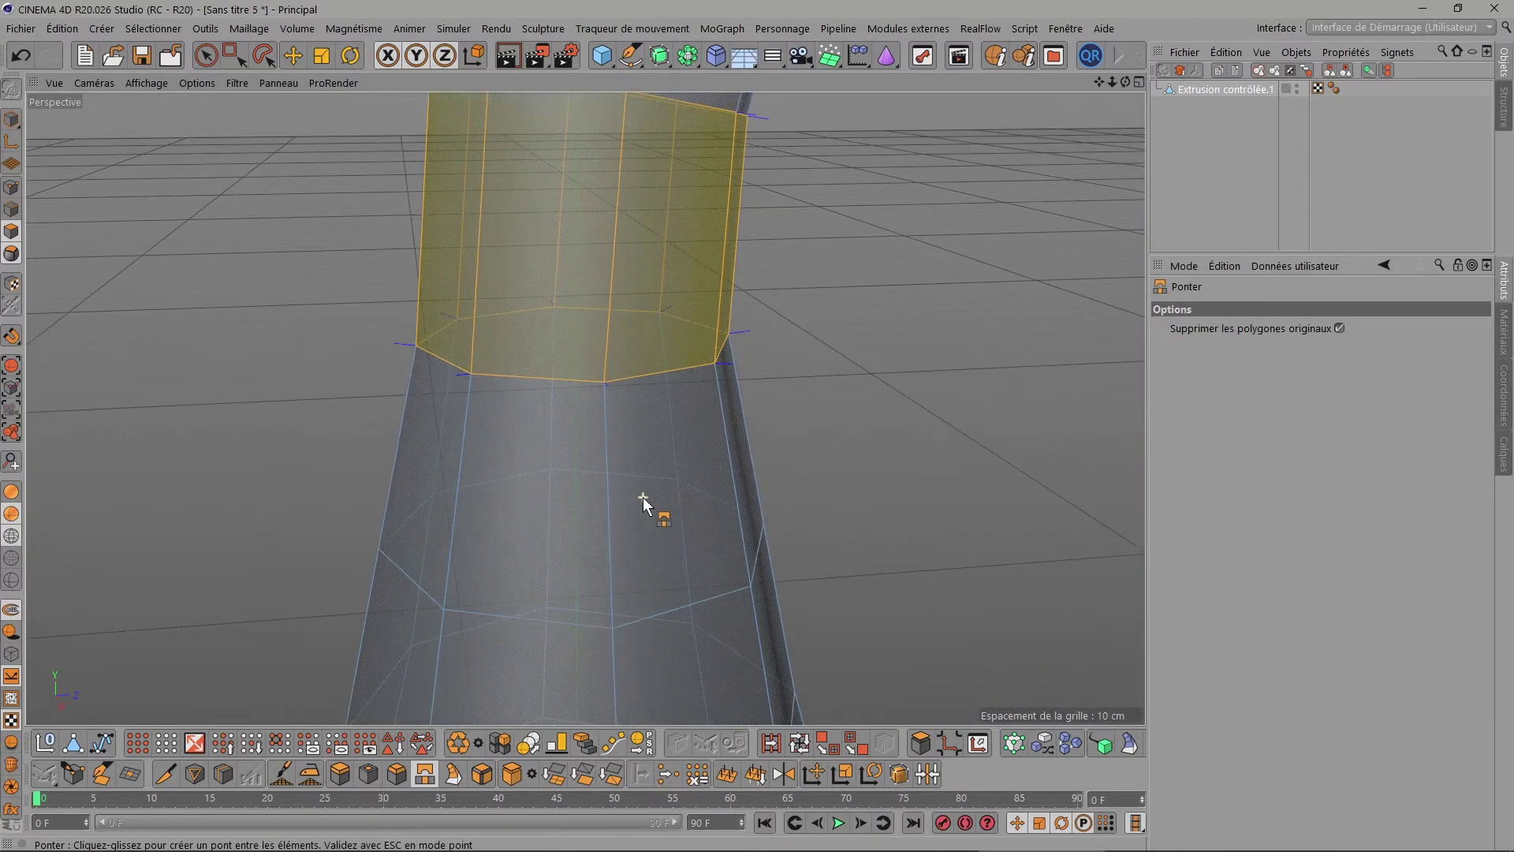
scroll(642, 497, "down", 6)
scroll(642, 495, "down", 3)
mouse_move(1125, 82)
left_mouse_down()
mouse_move(1135, 126)
mouse_move(896, 348)
left_mouse_up()
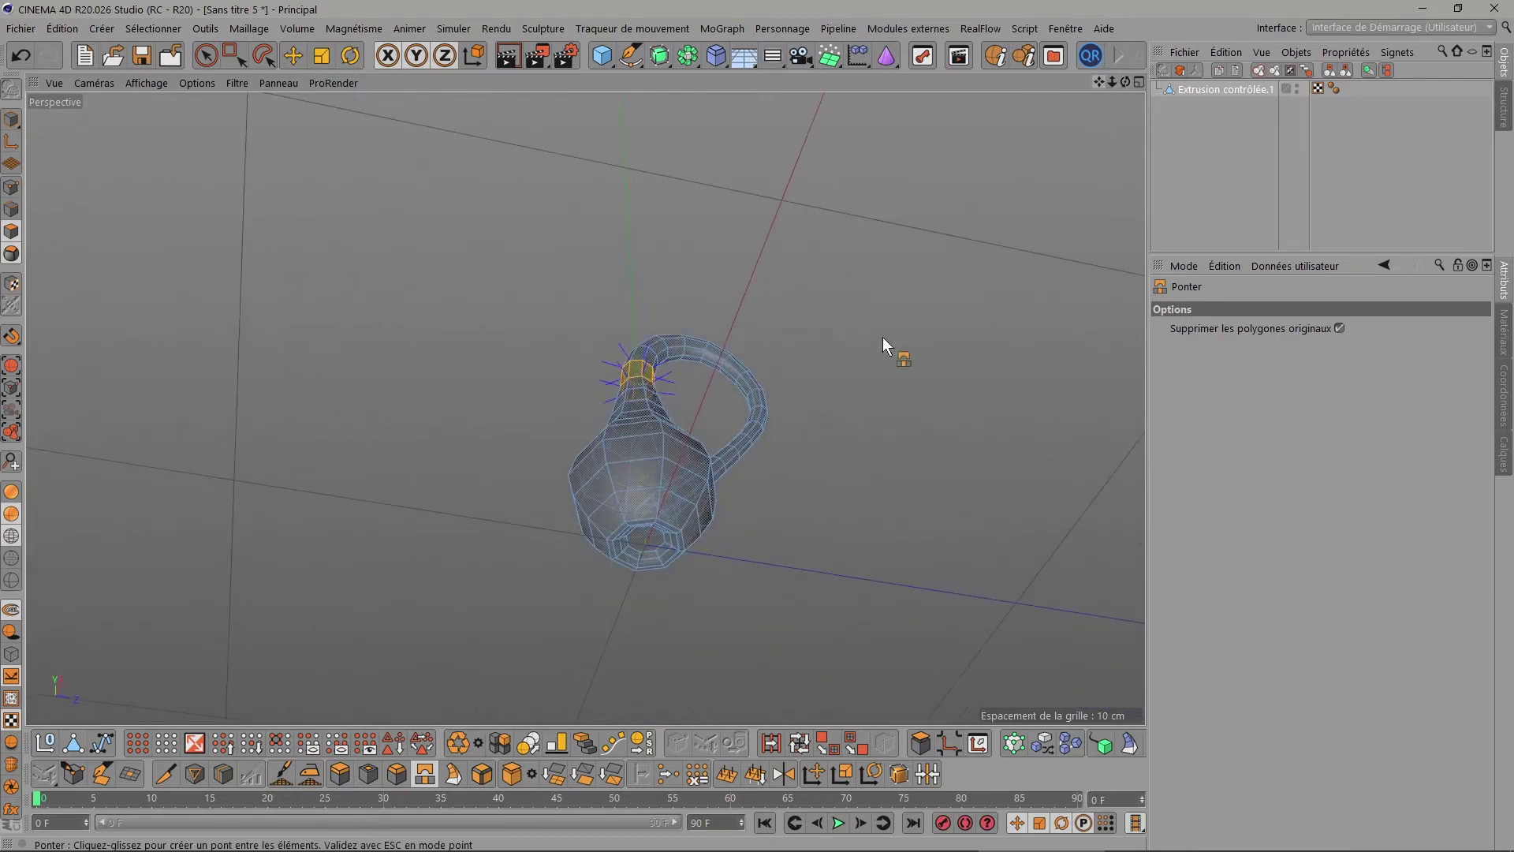
scroll(686, 514, "up", 2)
scroll(686, 514, "up", 3)
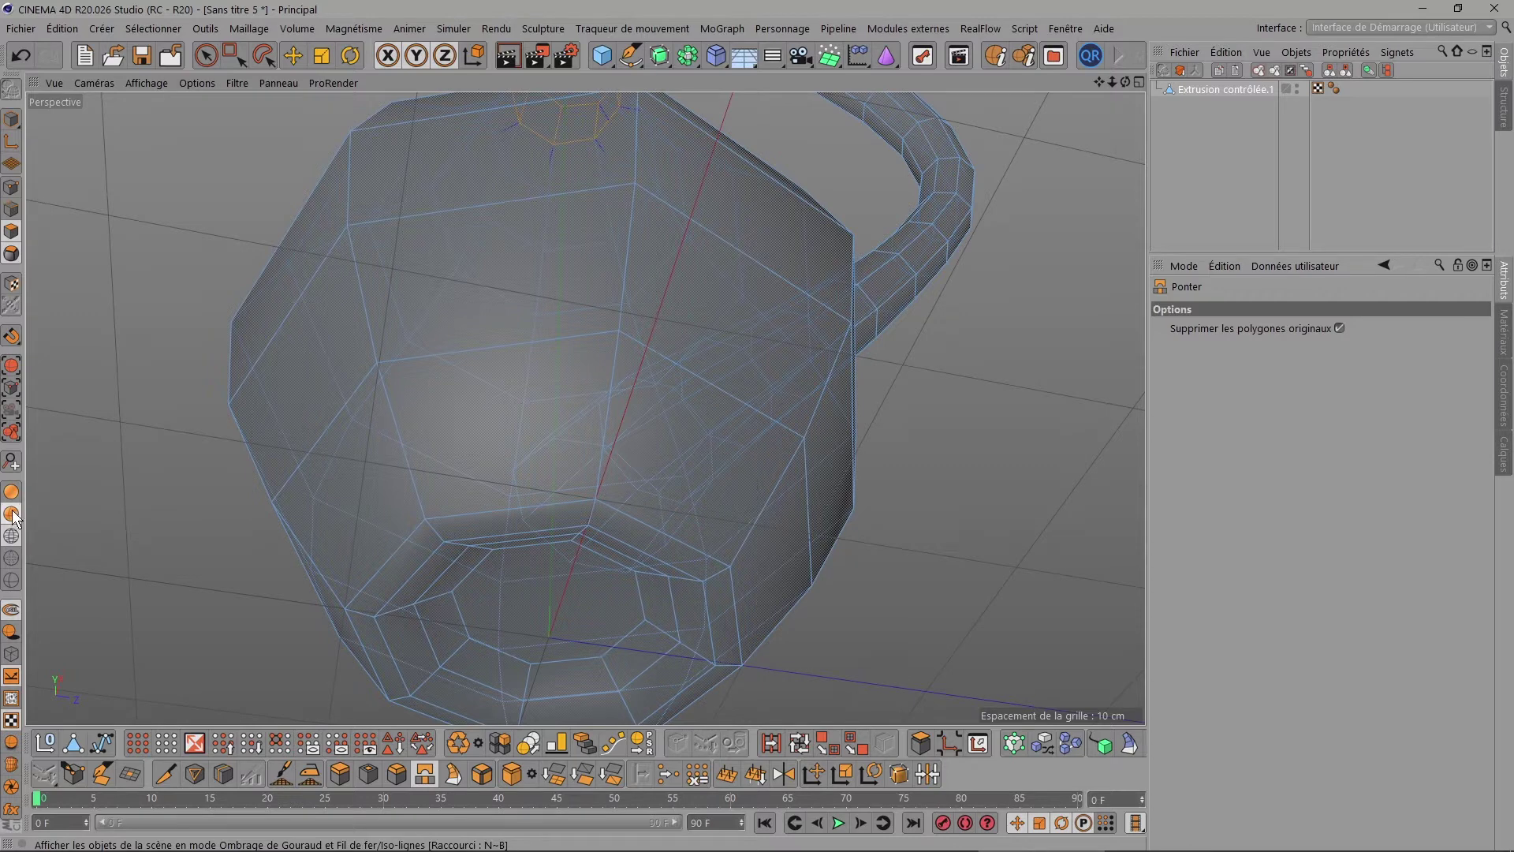
Select Extrusion contrôlée.1, turn off X-ray and switch to Live Selection for polygons.
left_click(1219, 89)
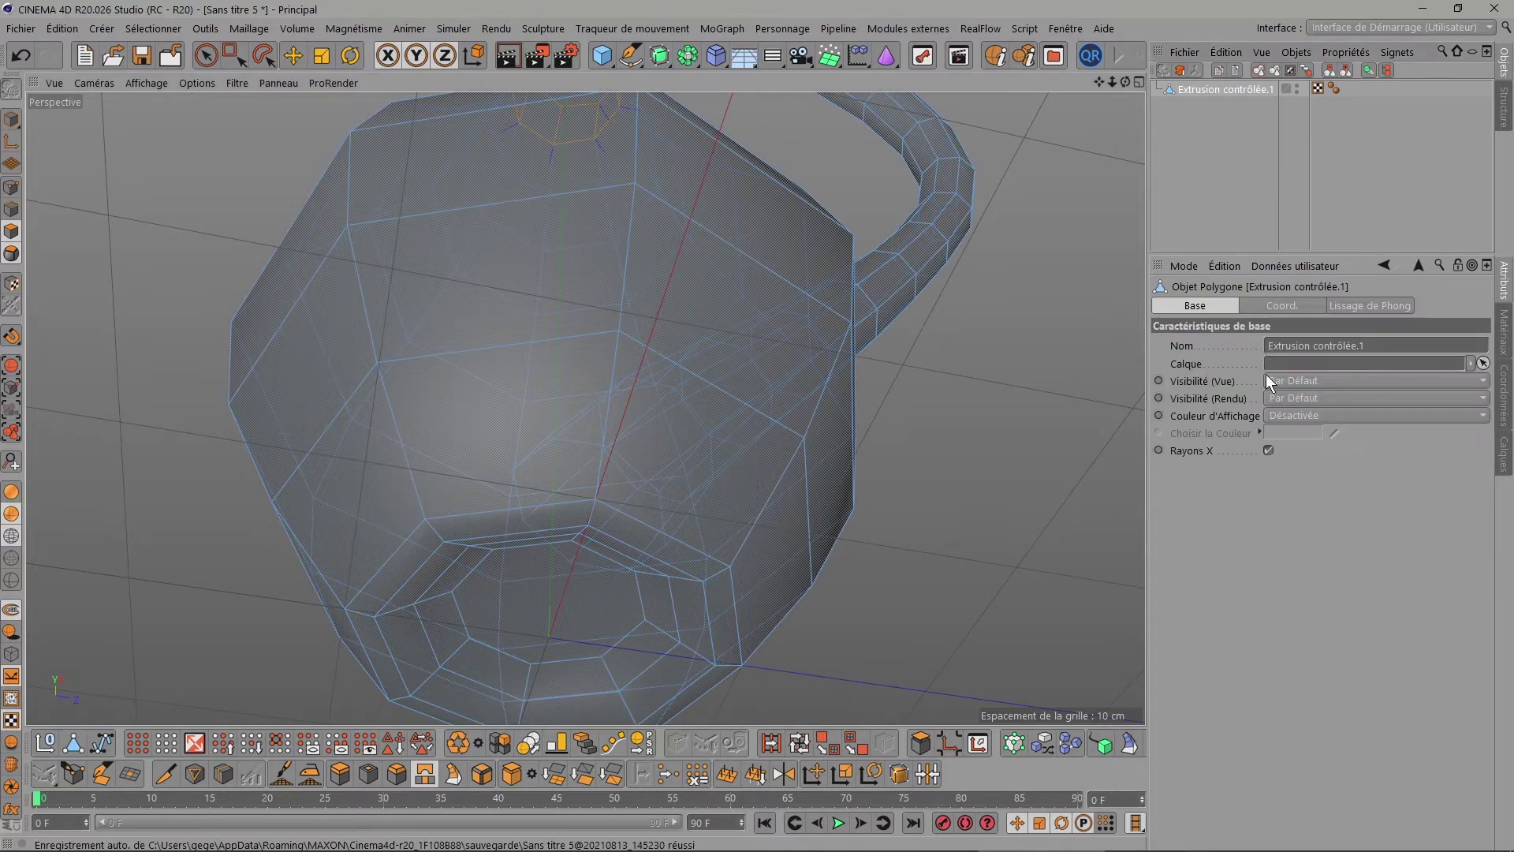
left_click(1269, 450)
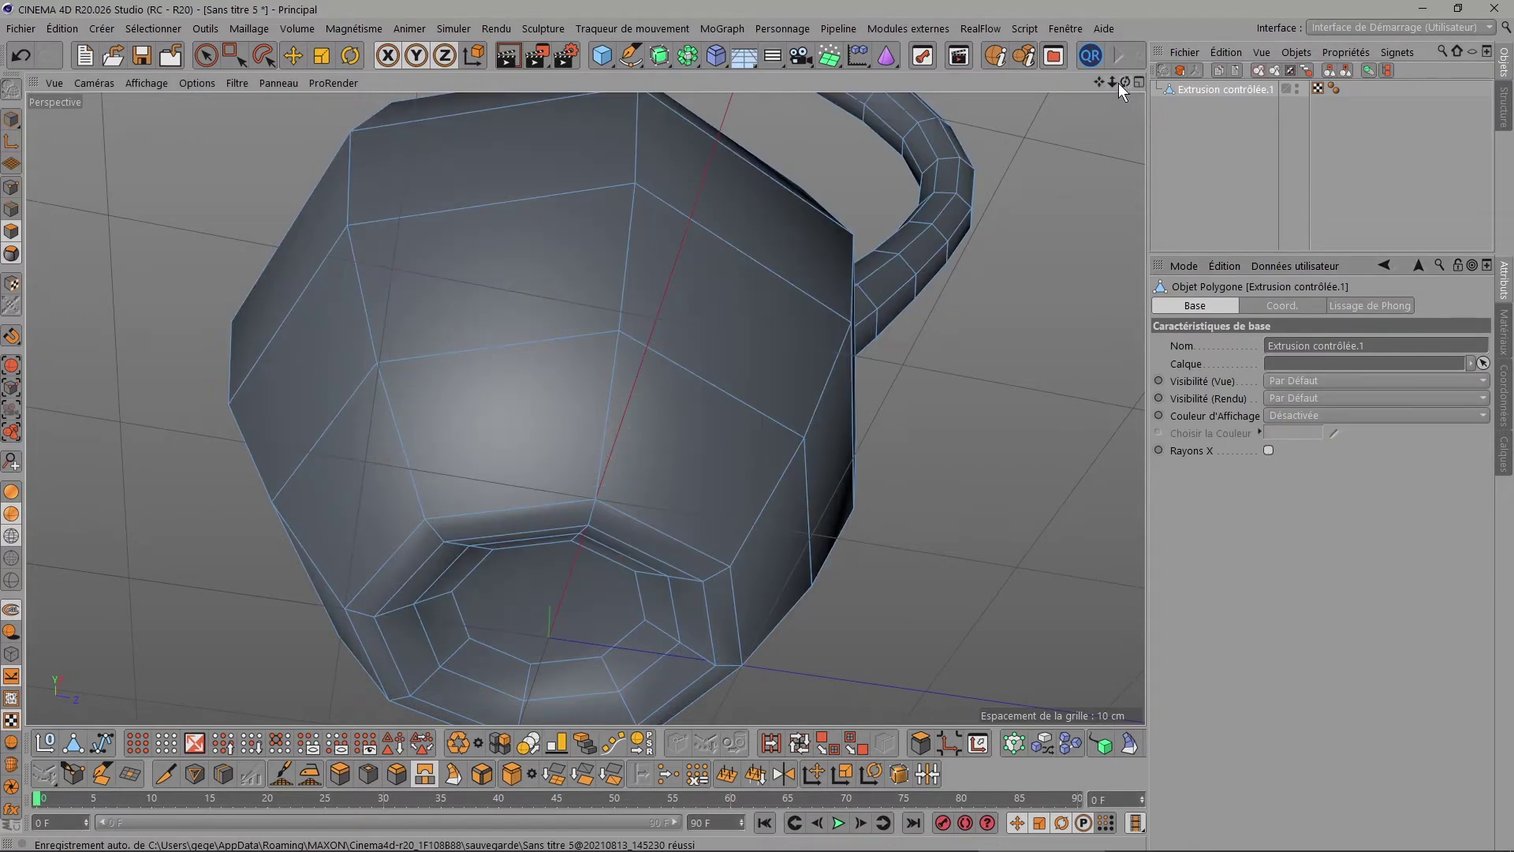
key("9")
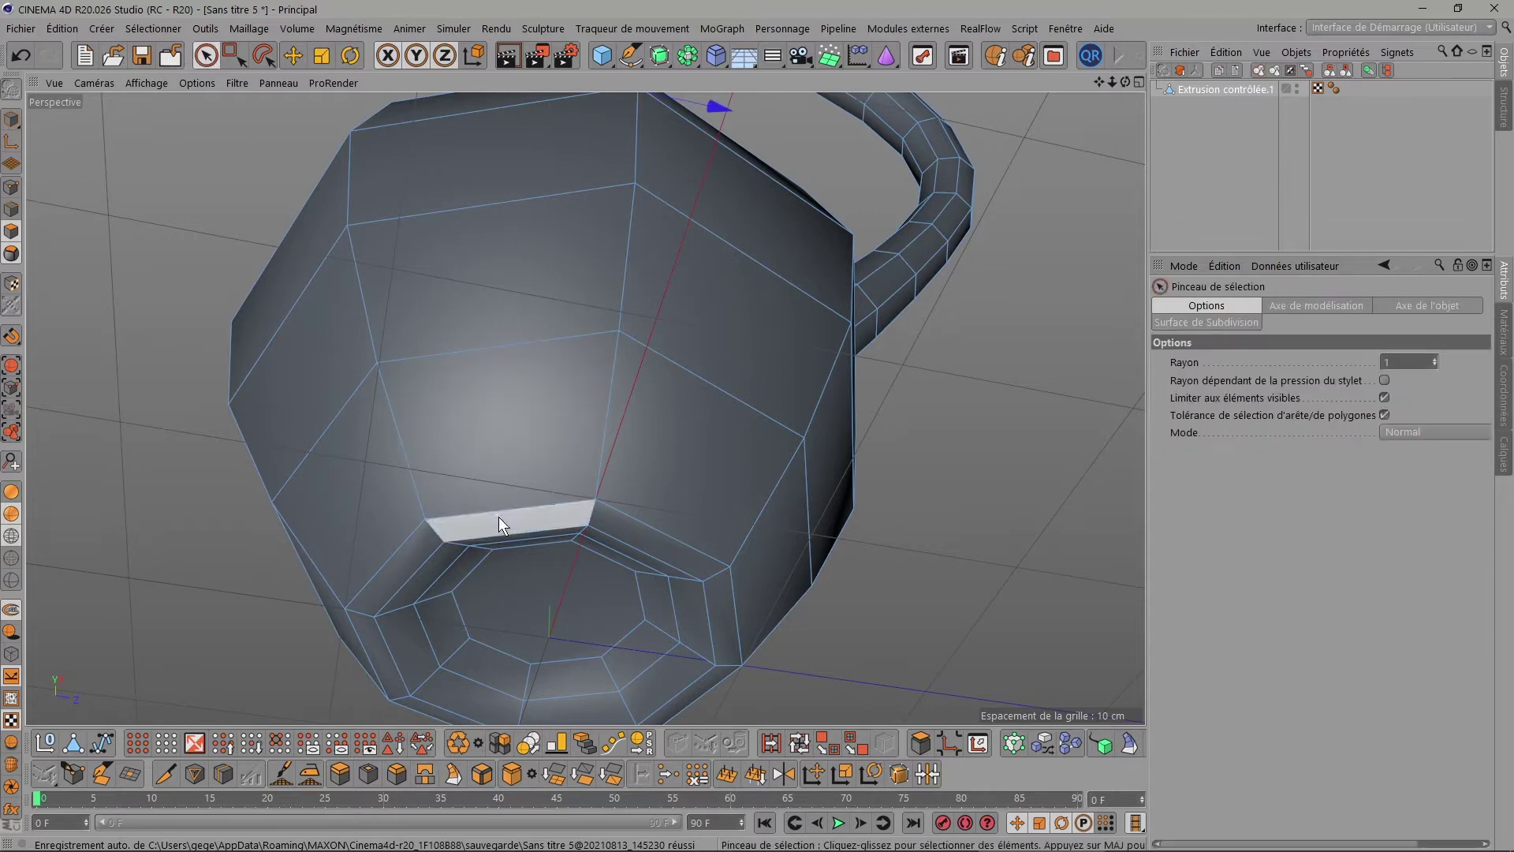
left_click(591, 567)
Zoom, pan and orbit inside the vase body to face the interior wall.
left_click_drag(1117, 81, 586, 409)
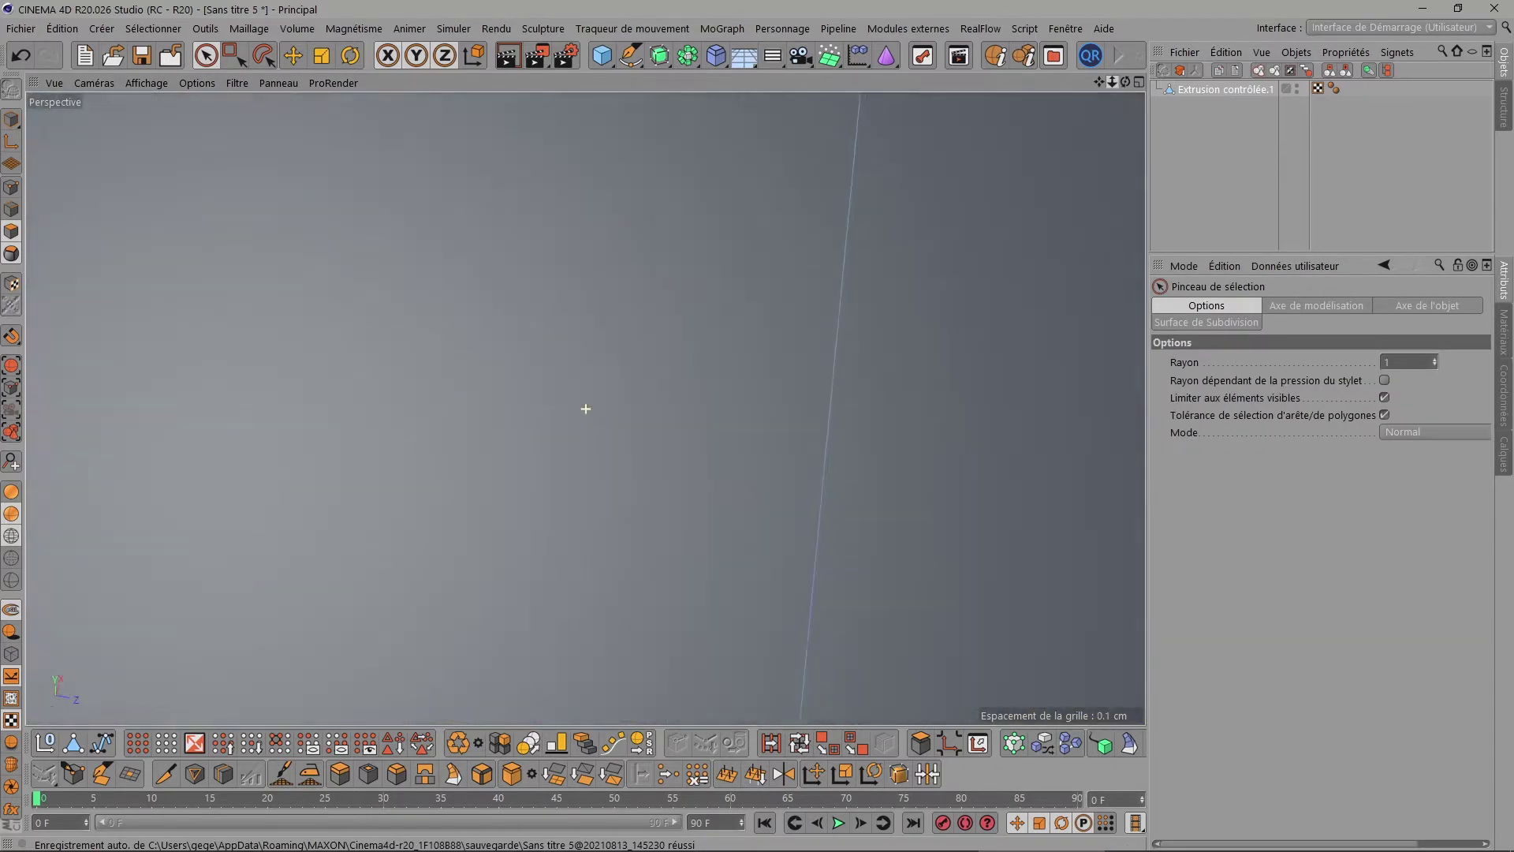
scroll(586, 408, "down", 5)
scroll(586, 409, "down", 1)
scroll(586, 409, "down", 2)
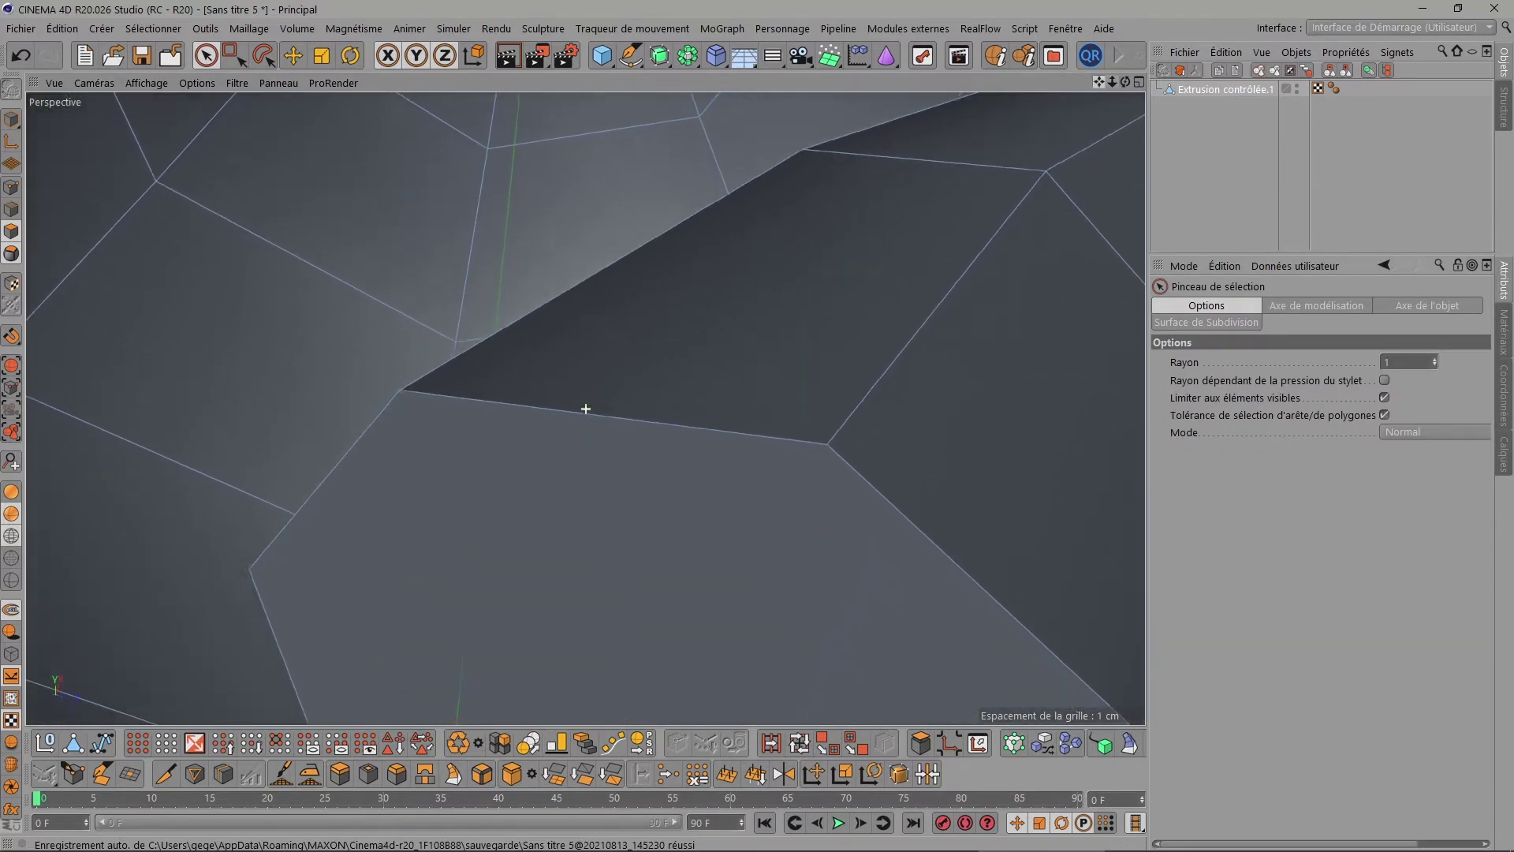
left_click_drag(1101, 80, 868, 236)
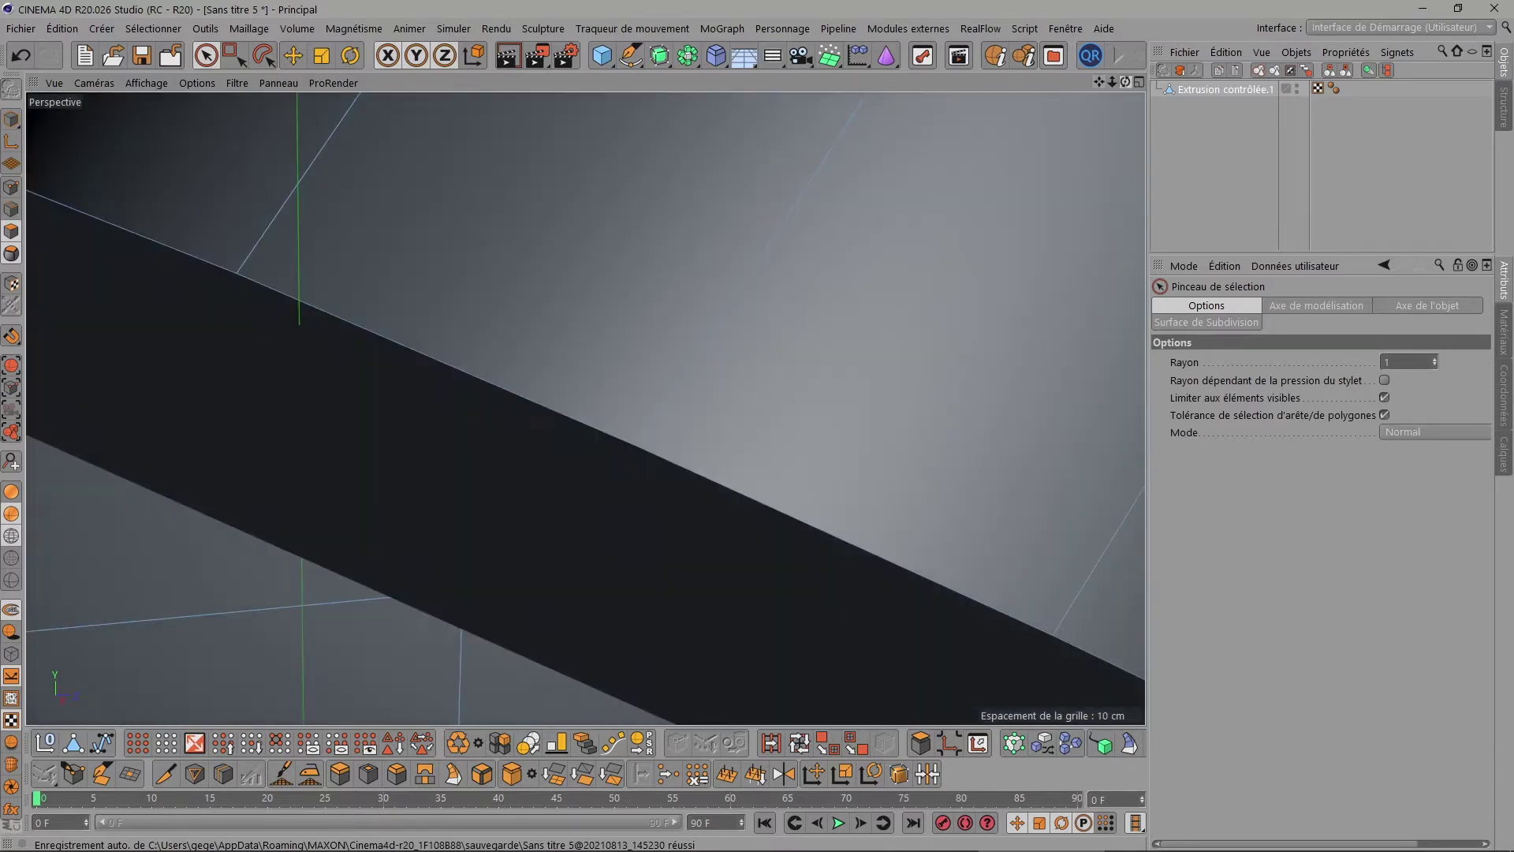
left_click_drag(1114, 77, 586, 409)
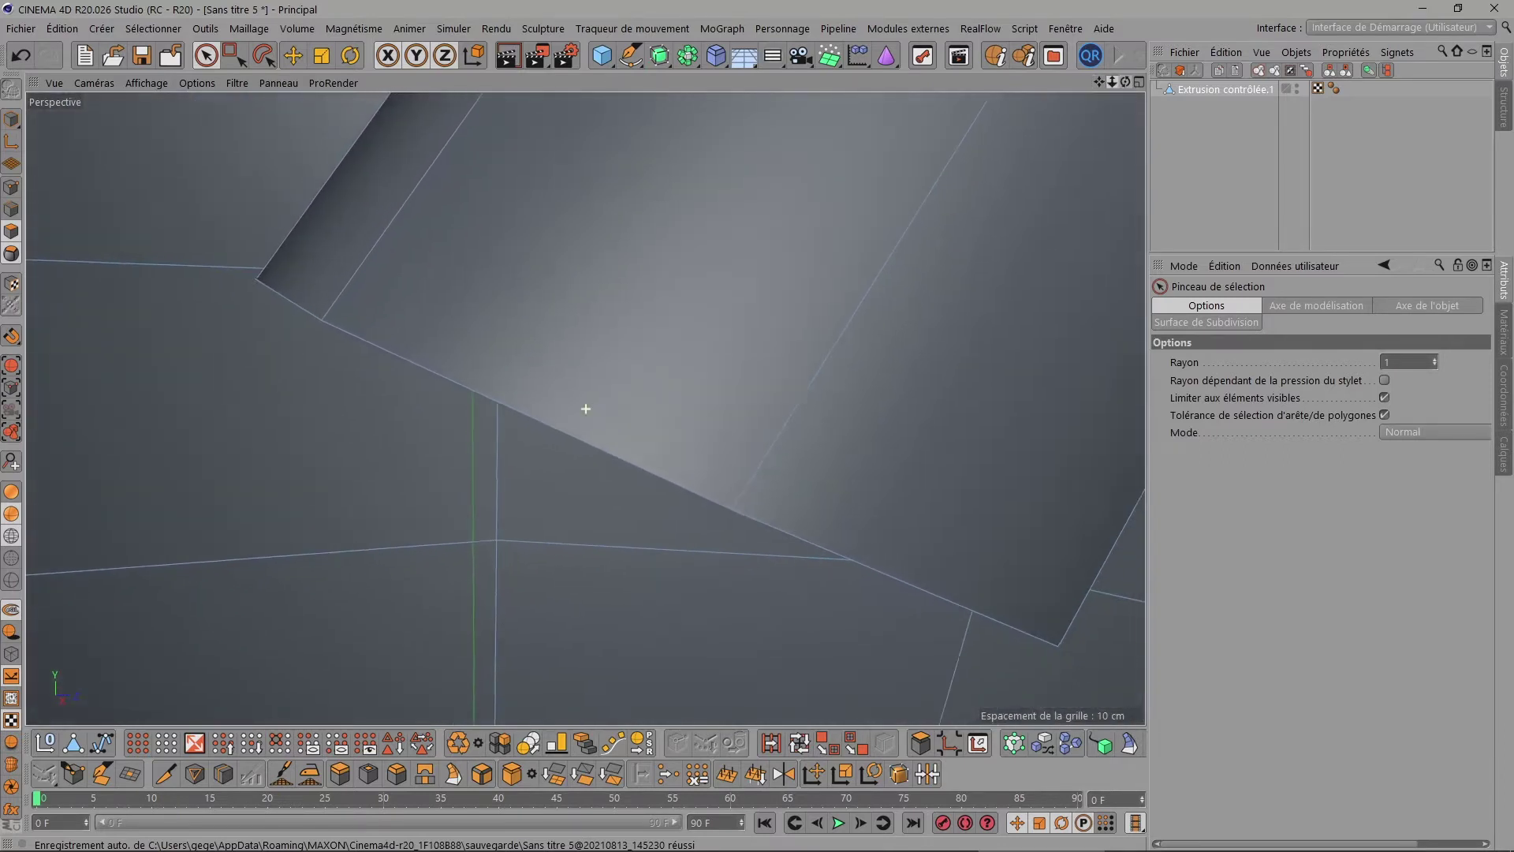
scroll(586, 408, "up", 3)
scroll(586, 408, "down", 3)
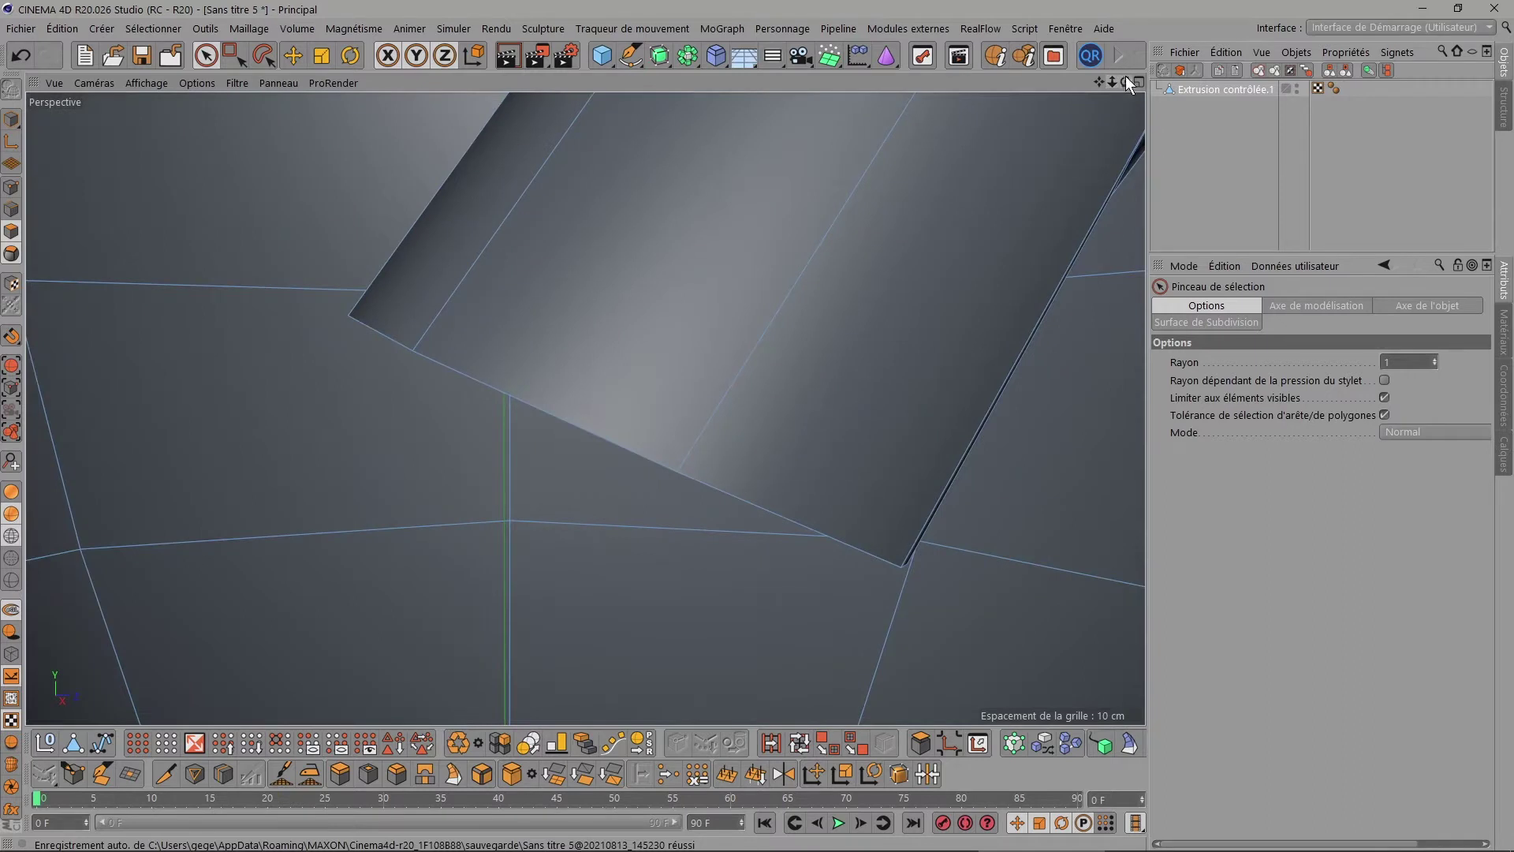
left_click_drag(1128, 78, 584, 405)
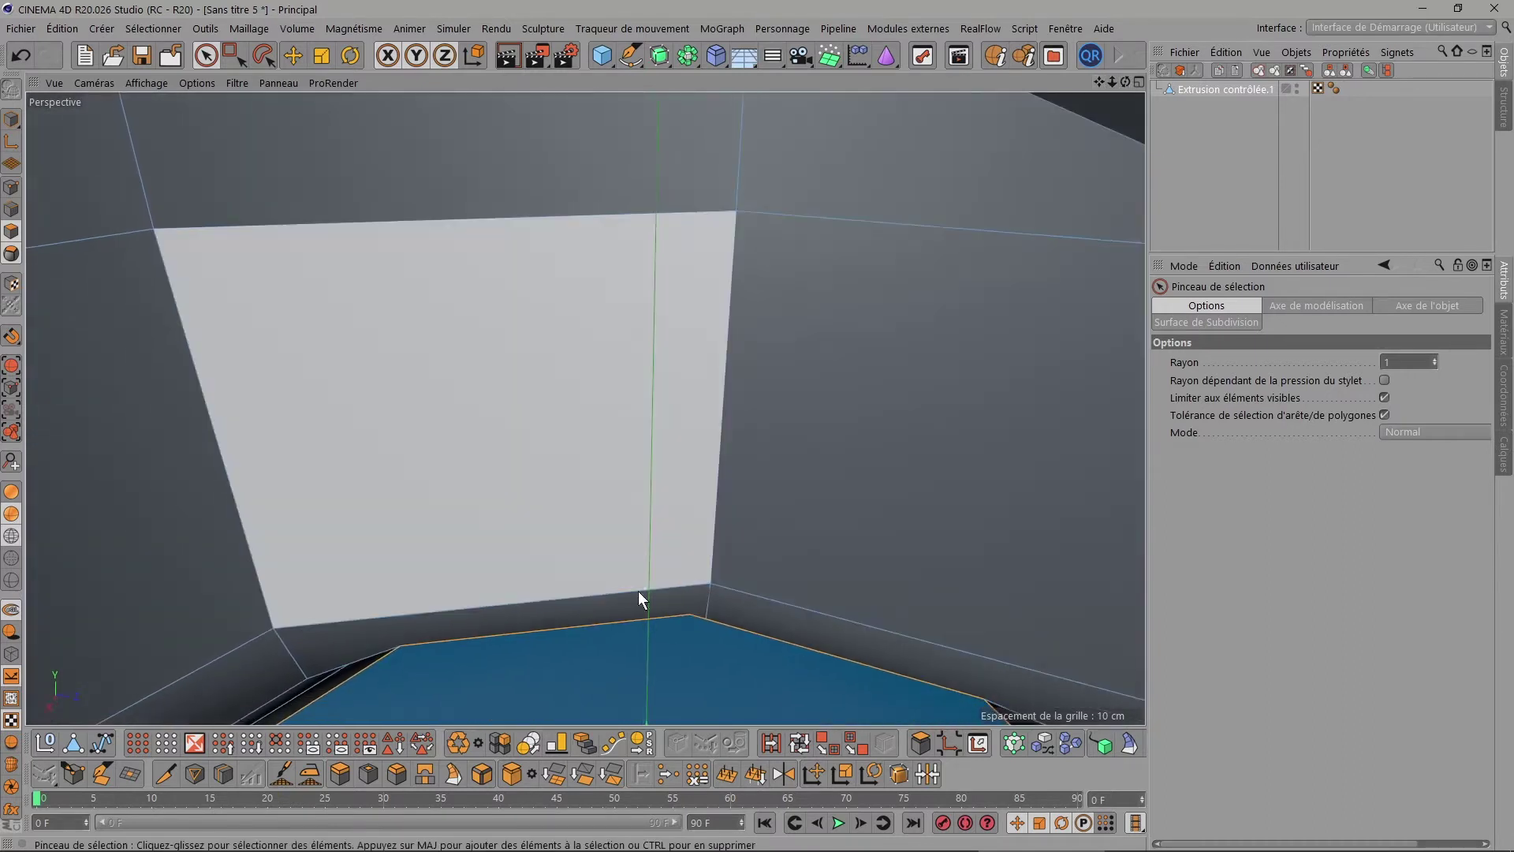
mouse_move(1124, 82)
left_mouse_down()
mouse_move(1130, 97)
mouse_move(1092, 84)
left_mouse_up()
Select the handle's octagonal end cap polygon inside the vase body.
scroll(586, 408, "up", 2)
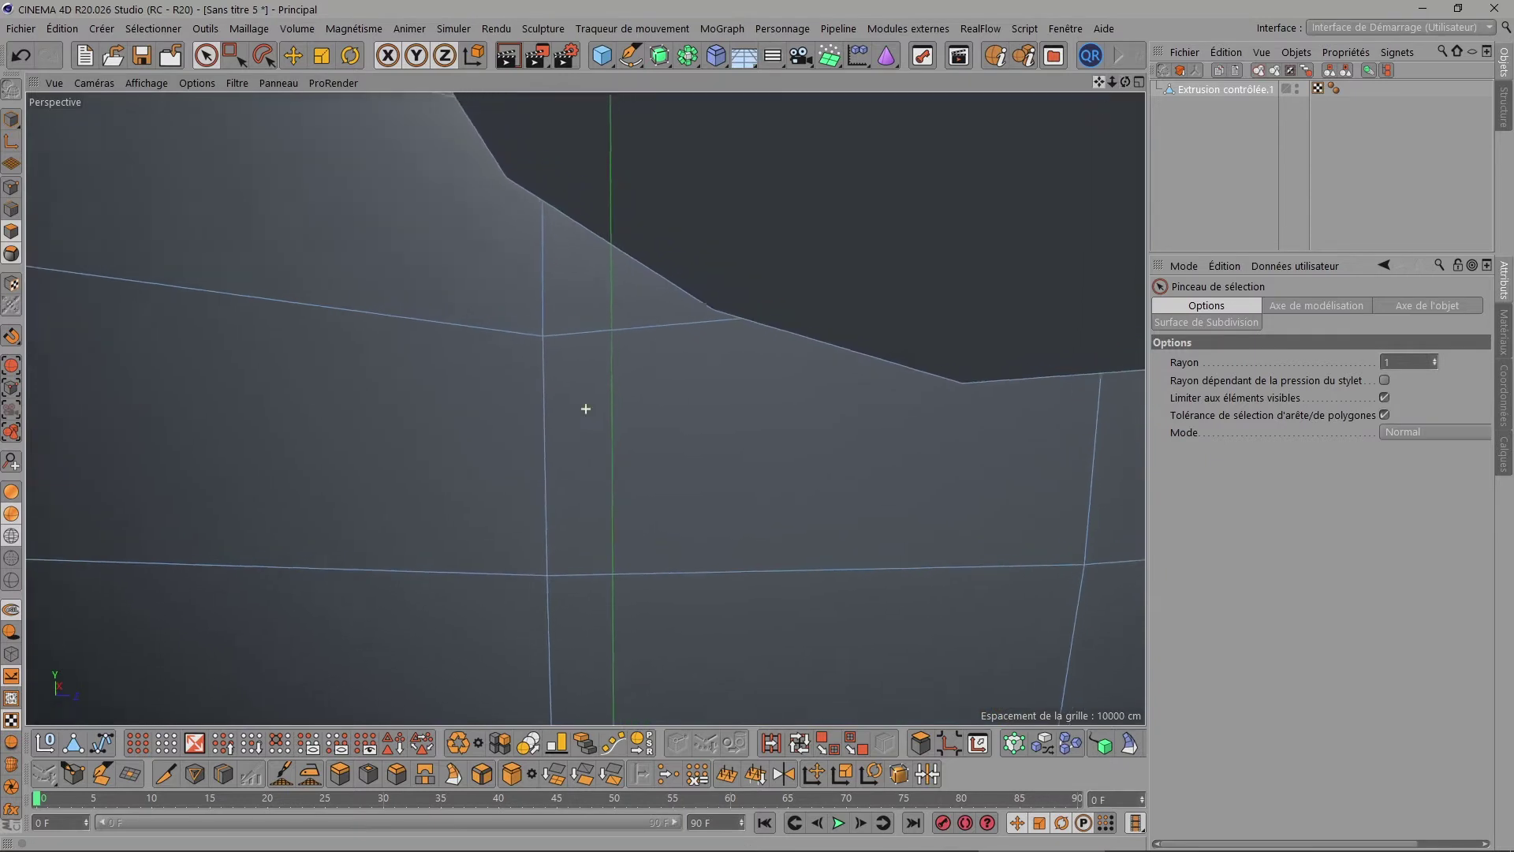
left_click_drag(586, 408, 588, 408, "alt")
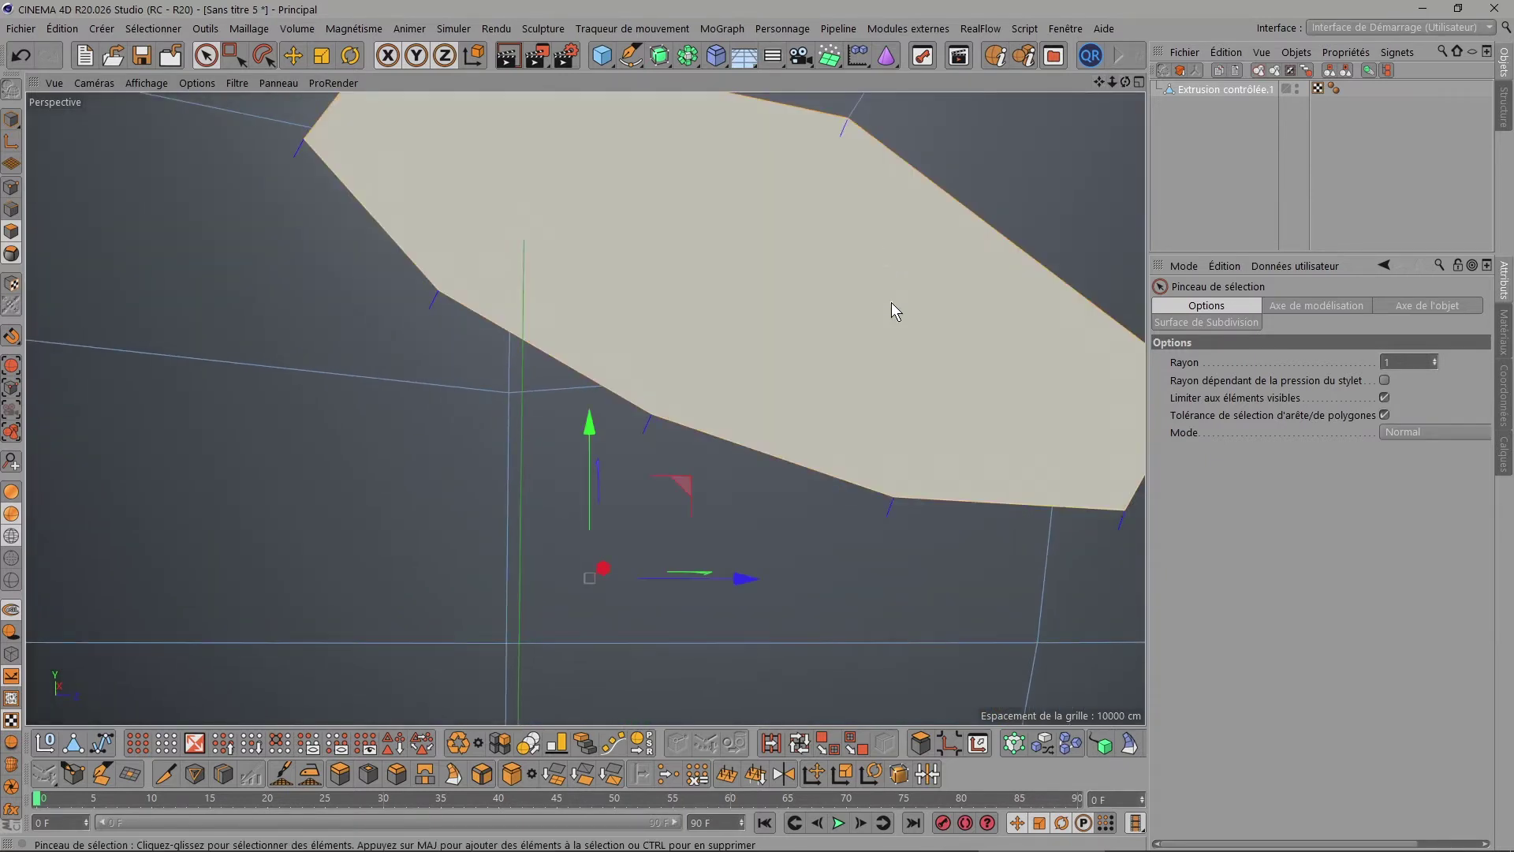
scroll(891, 309, "down", 1)
scroll(891, 309, "down", 1)
left_click(891, 309)
left_click_drag(892, 309, 586, 409, "alt")
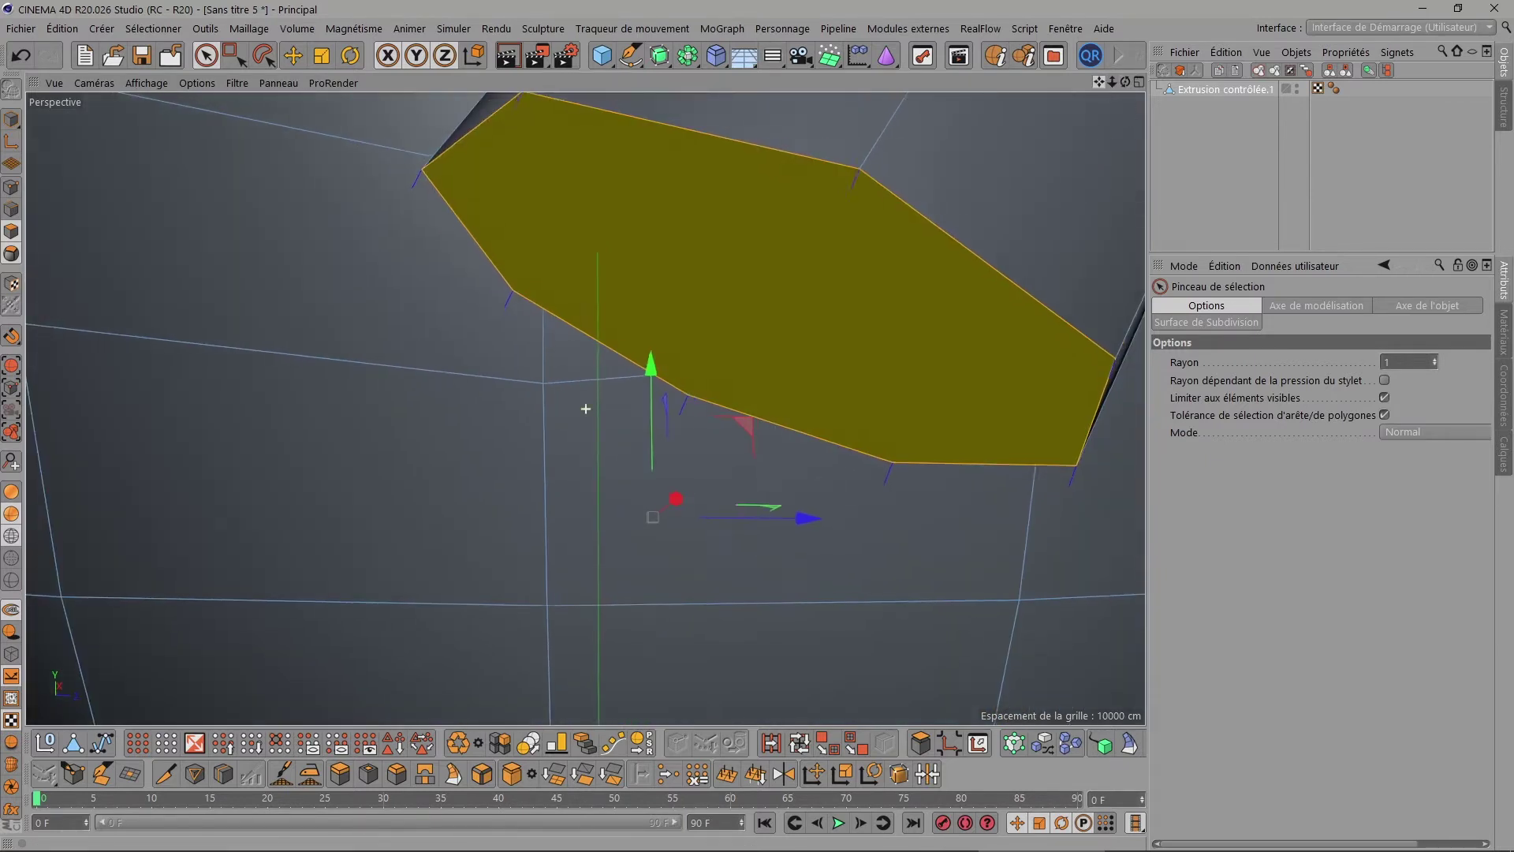
mouse_move(1125, 82)
left_mouse_down()
mouse_move(1106, 79)
mouse_move(1126, 82)
left_mouse_up()
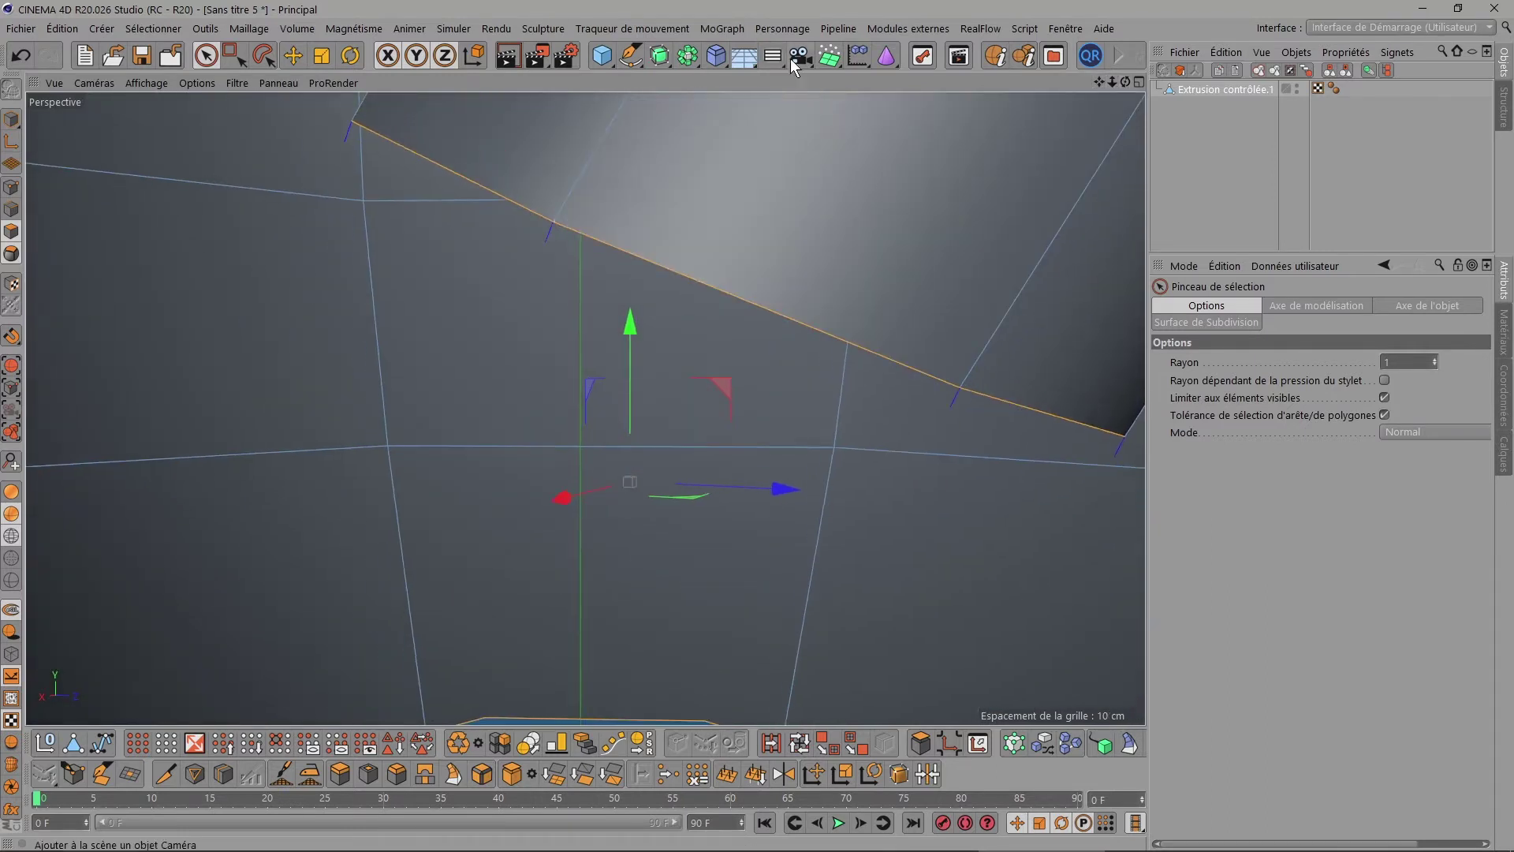
Add a Caméra with a 24 mm focal length, then reselect Extrusion contrôlée.1.
left_click(797, 54)
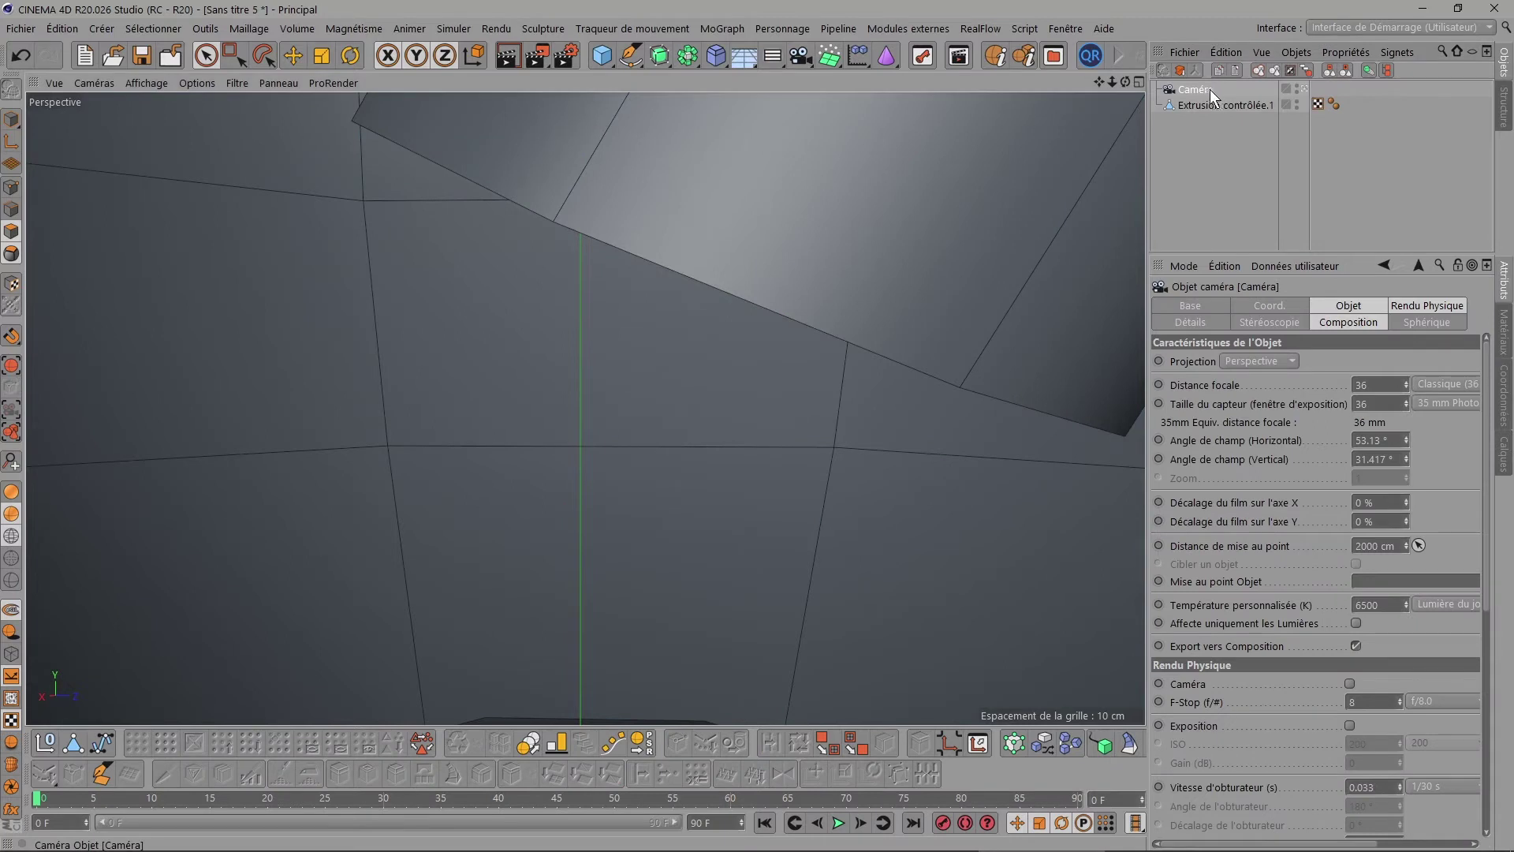
double_click(1380, 391)
type("24")
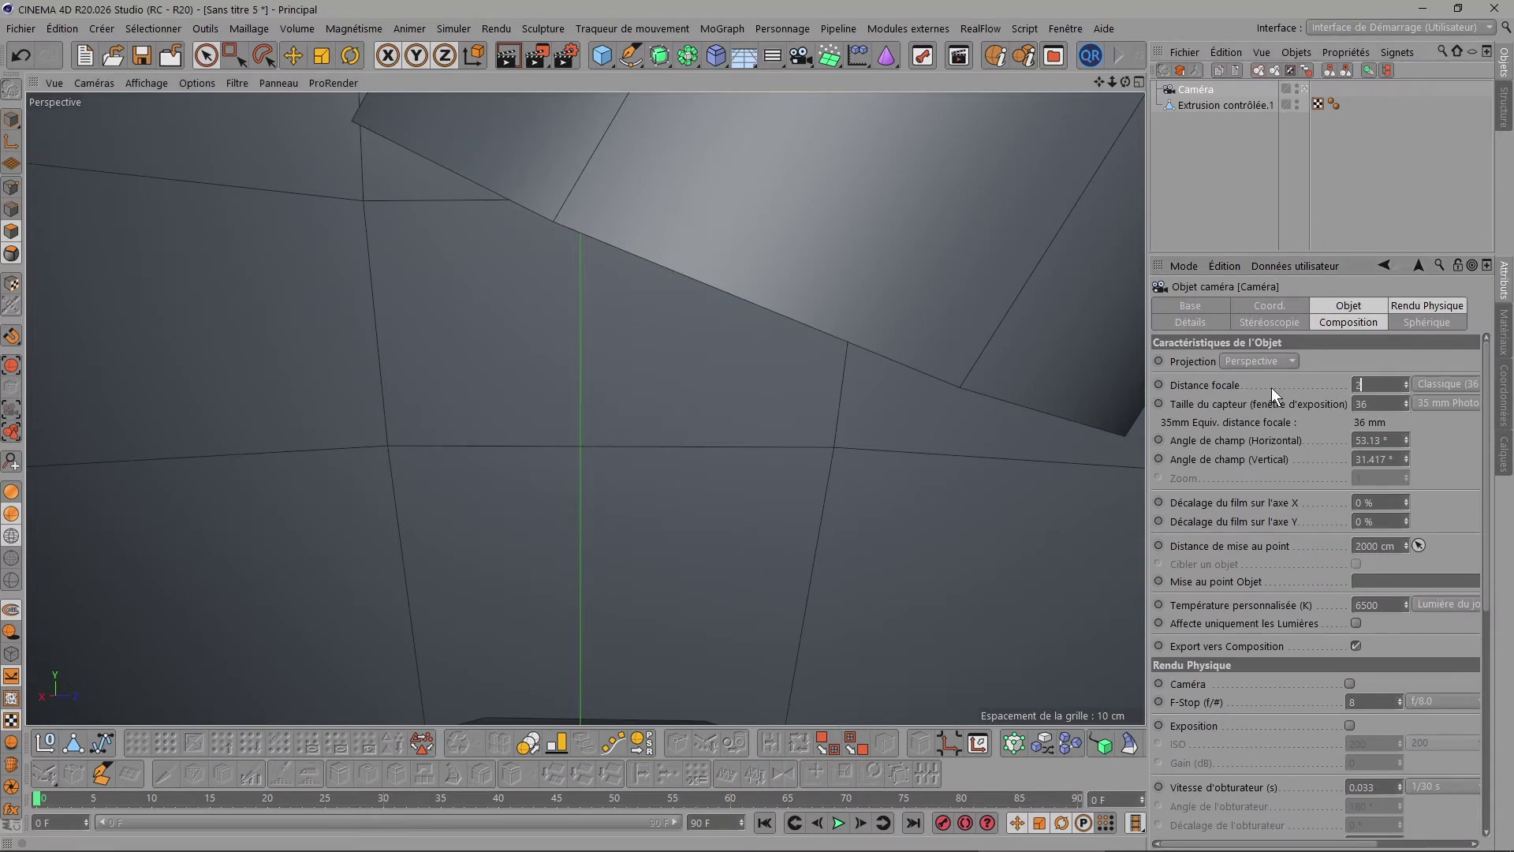
key("Return")
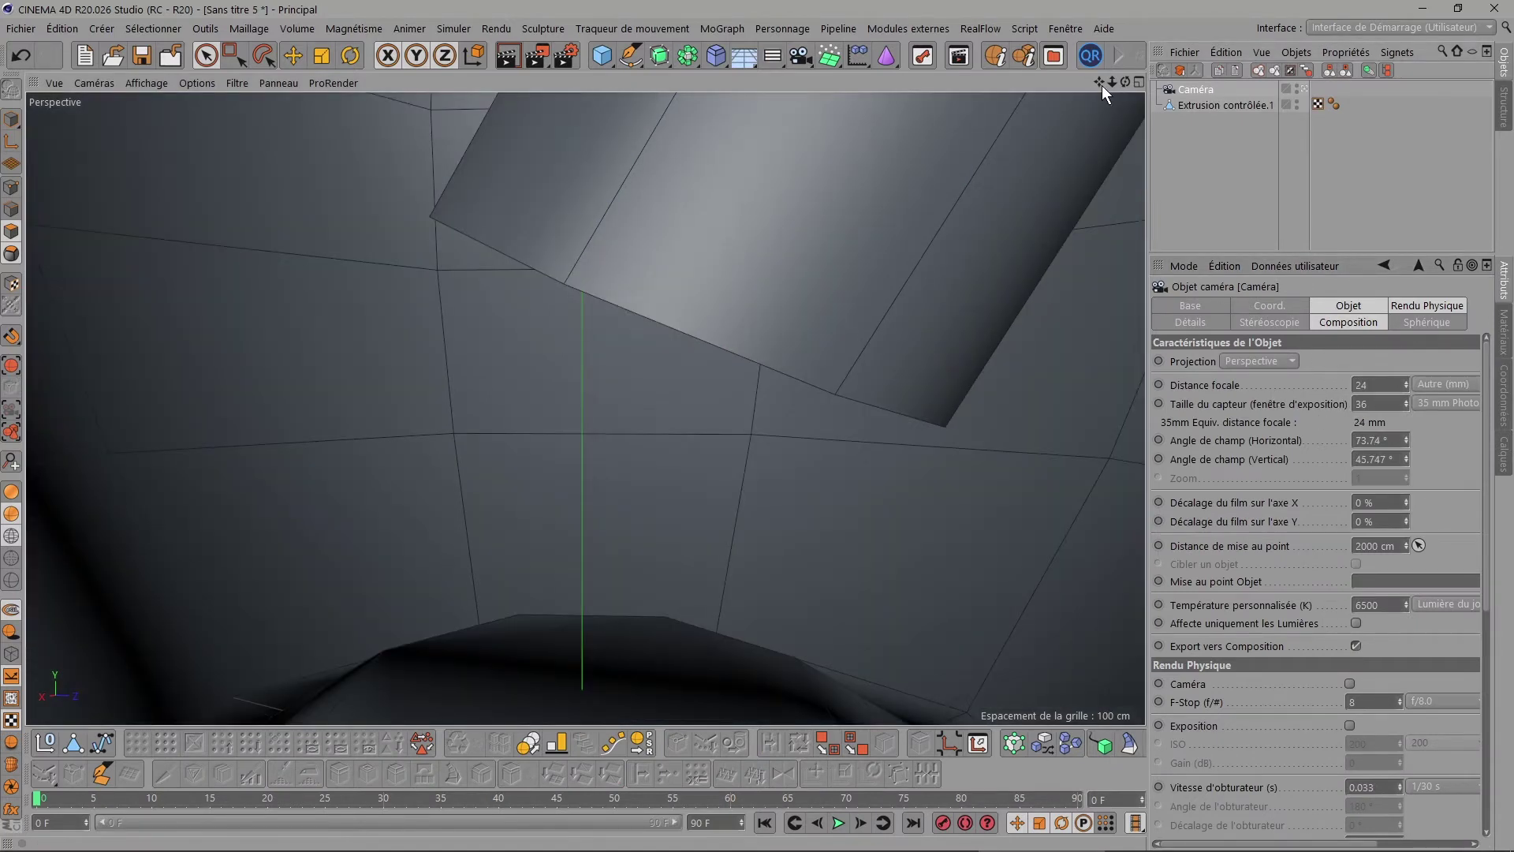
mouse_move(1101, 86)
left_mouse_down()
mouse_move(1101, 126)
mouse_move(1103, 91)
mouse_move(1130, 106)
left_mouse_up()
left_click(1227, 105)
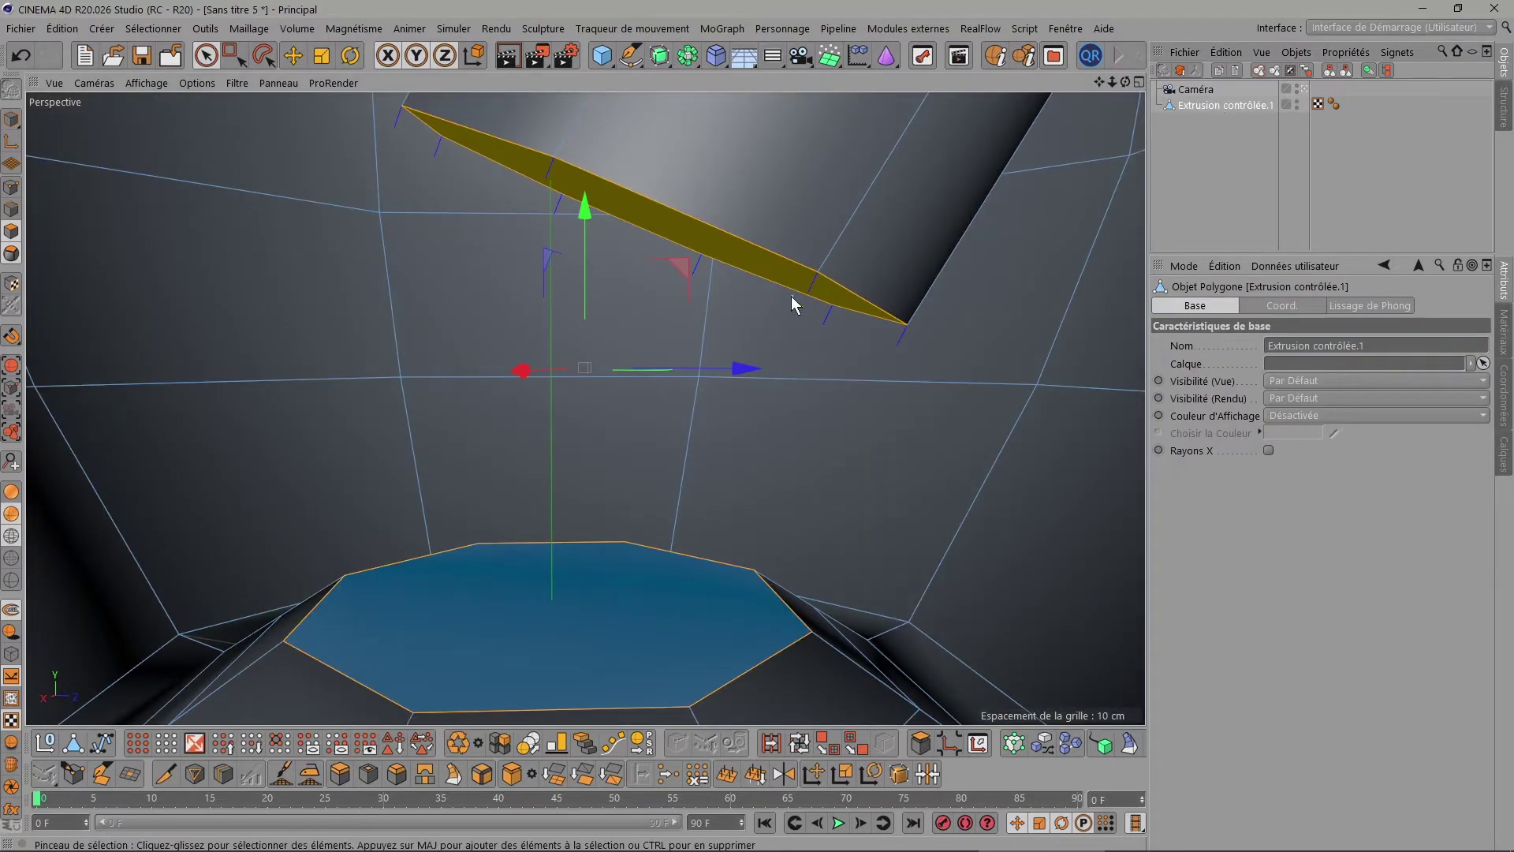
Bridge the handle's end cap polygon to the octagonal opening with Ponter and inspect it.
left_click(426, 776)
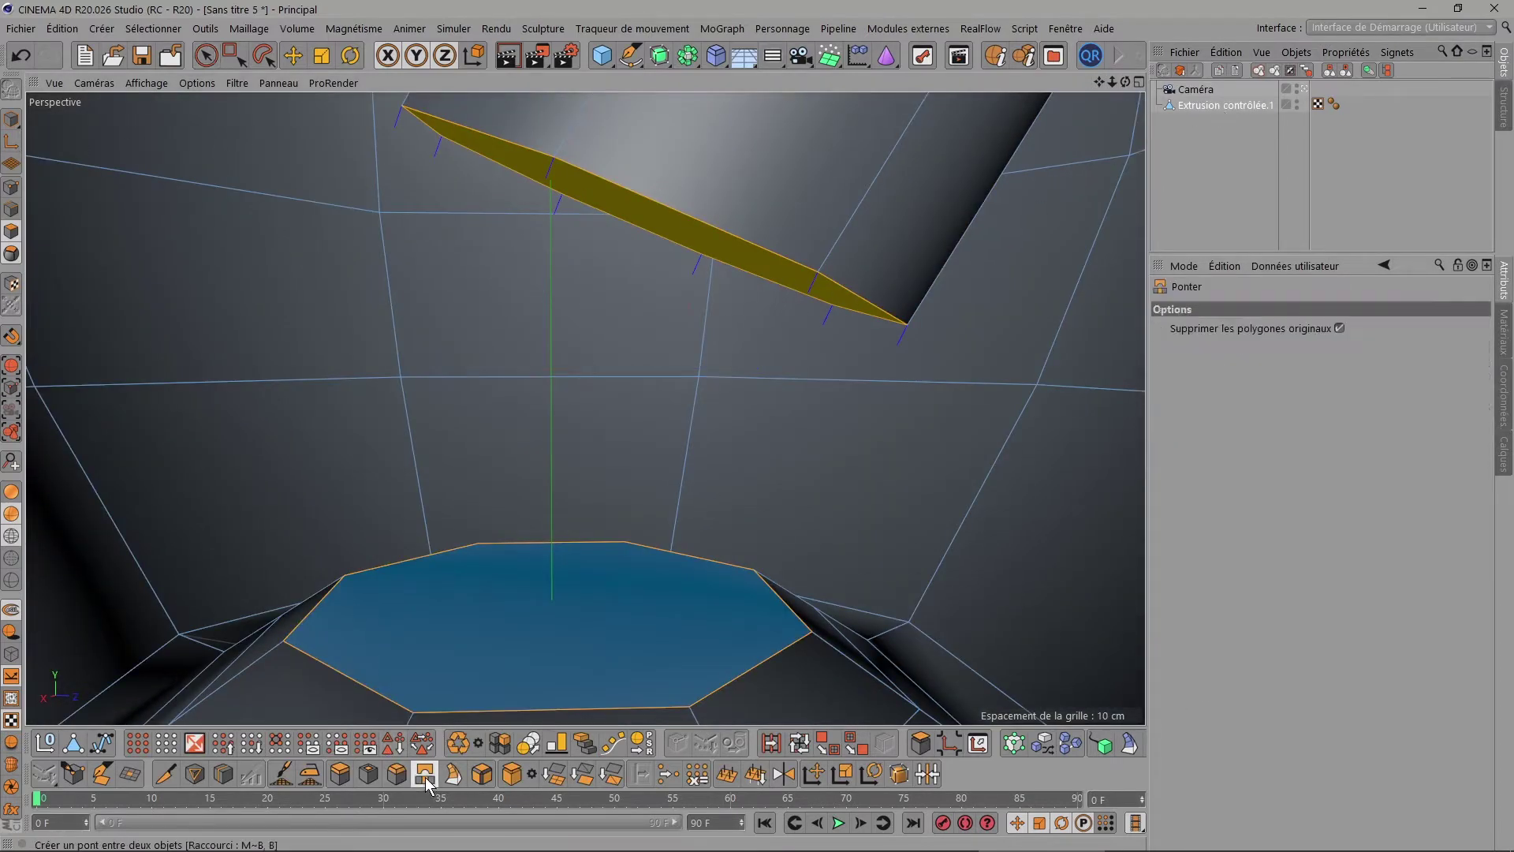
left_click_drag(815, 272, 689, 703)
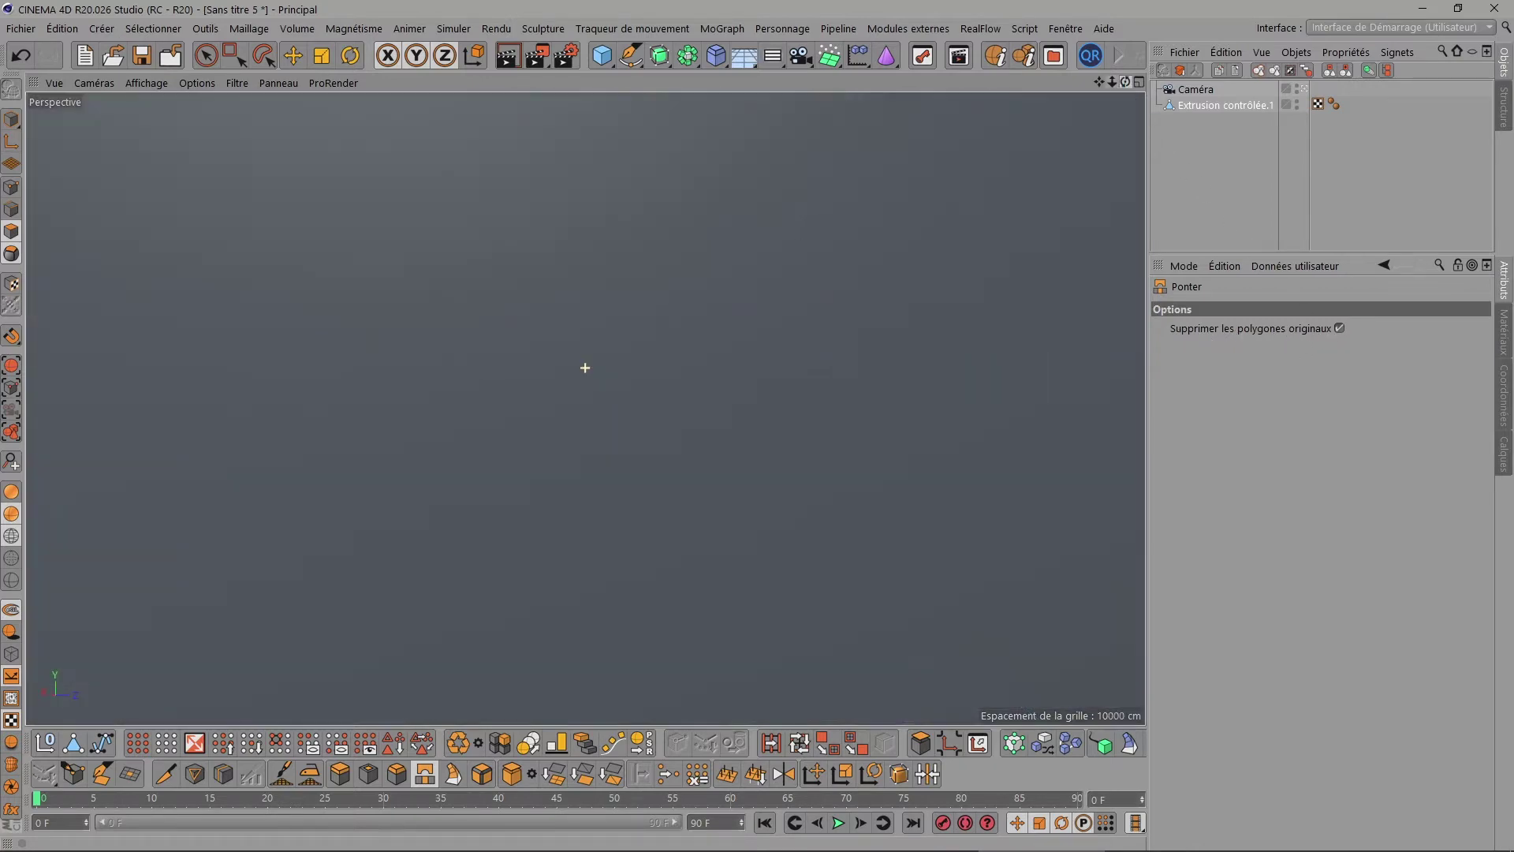
left_click_drag(1118, 82, 1118, 126)
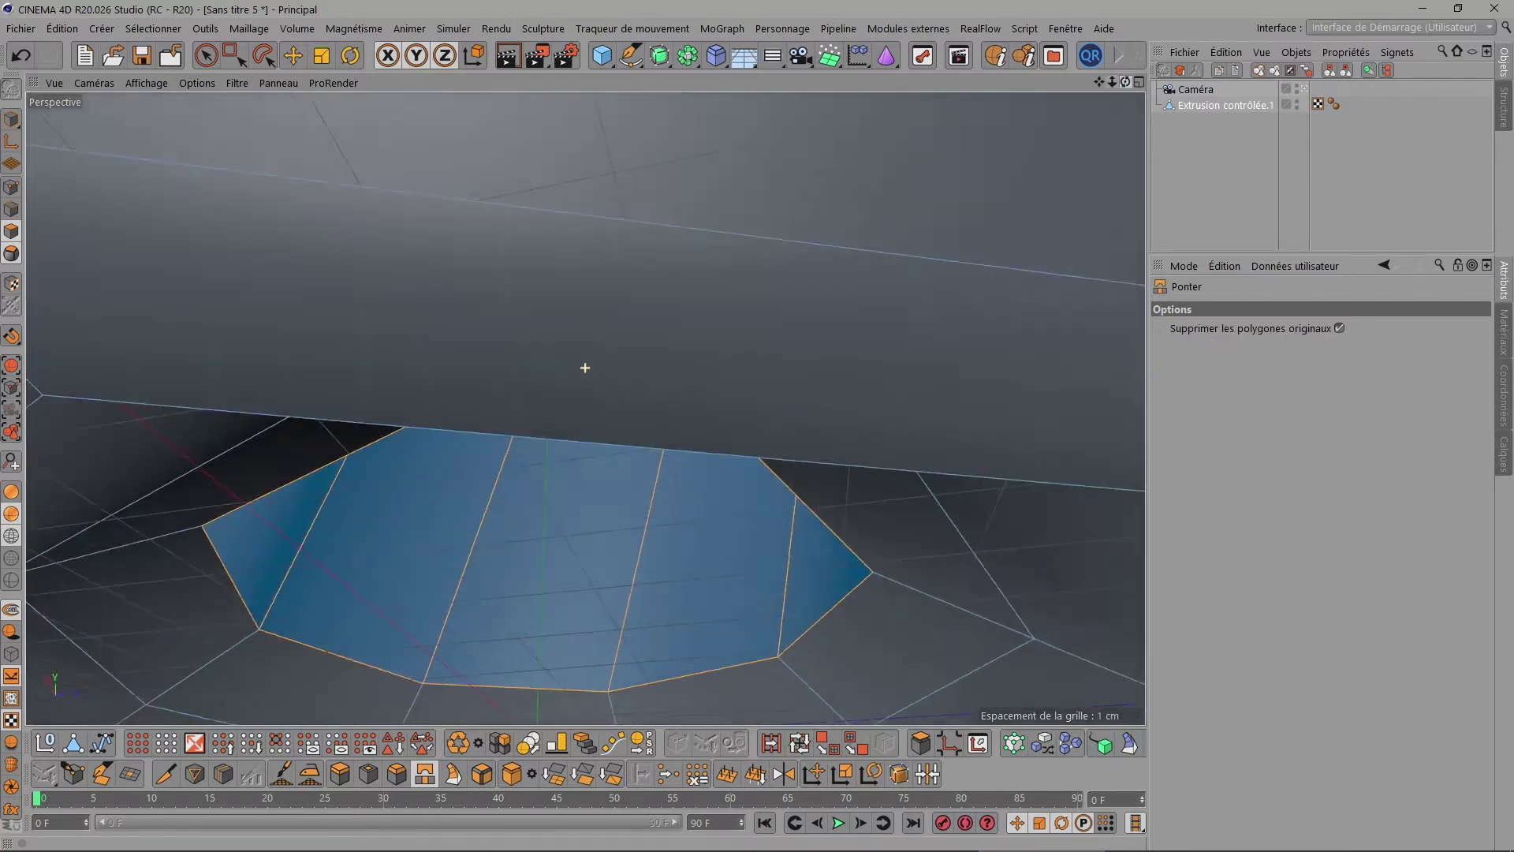
scroll(840, 371, "up", 2)
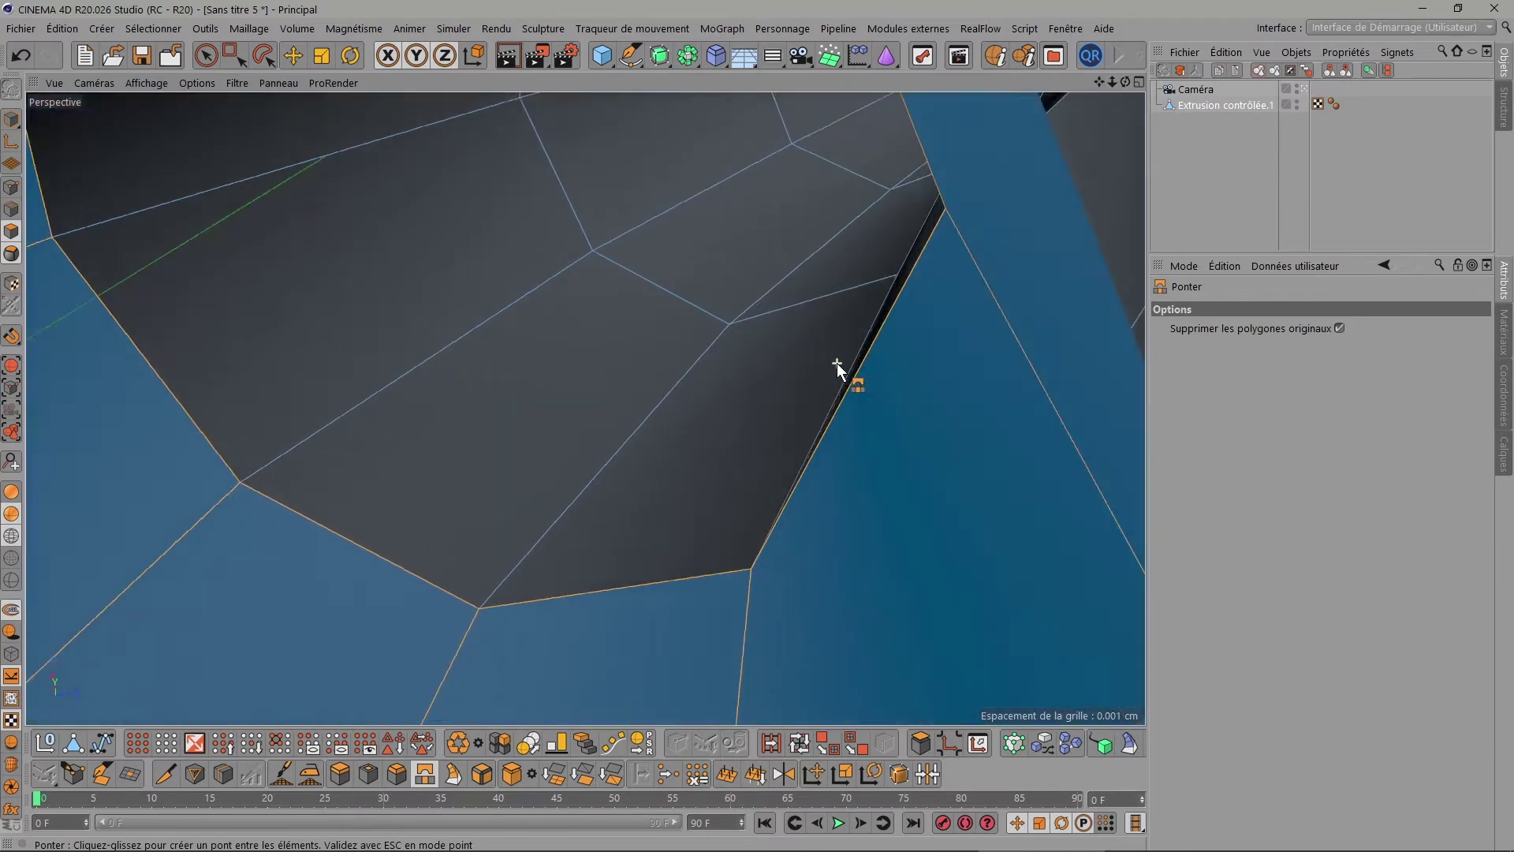
scroll(840, 370, "down", 6)
scroll(840, 371, "down", 4)
mouse_move(1125, 82)
left_mouse_down()
mouse_move(586, 408)
mouse_move(1101, 82)
mouse_move(780, 521)
left_mouse_up()
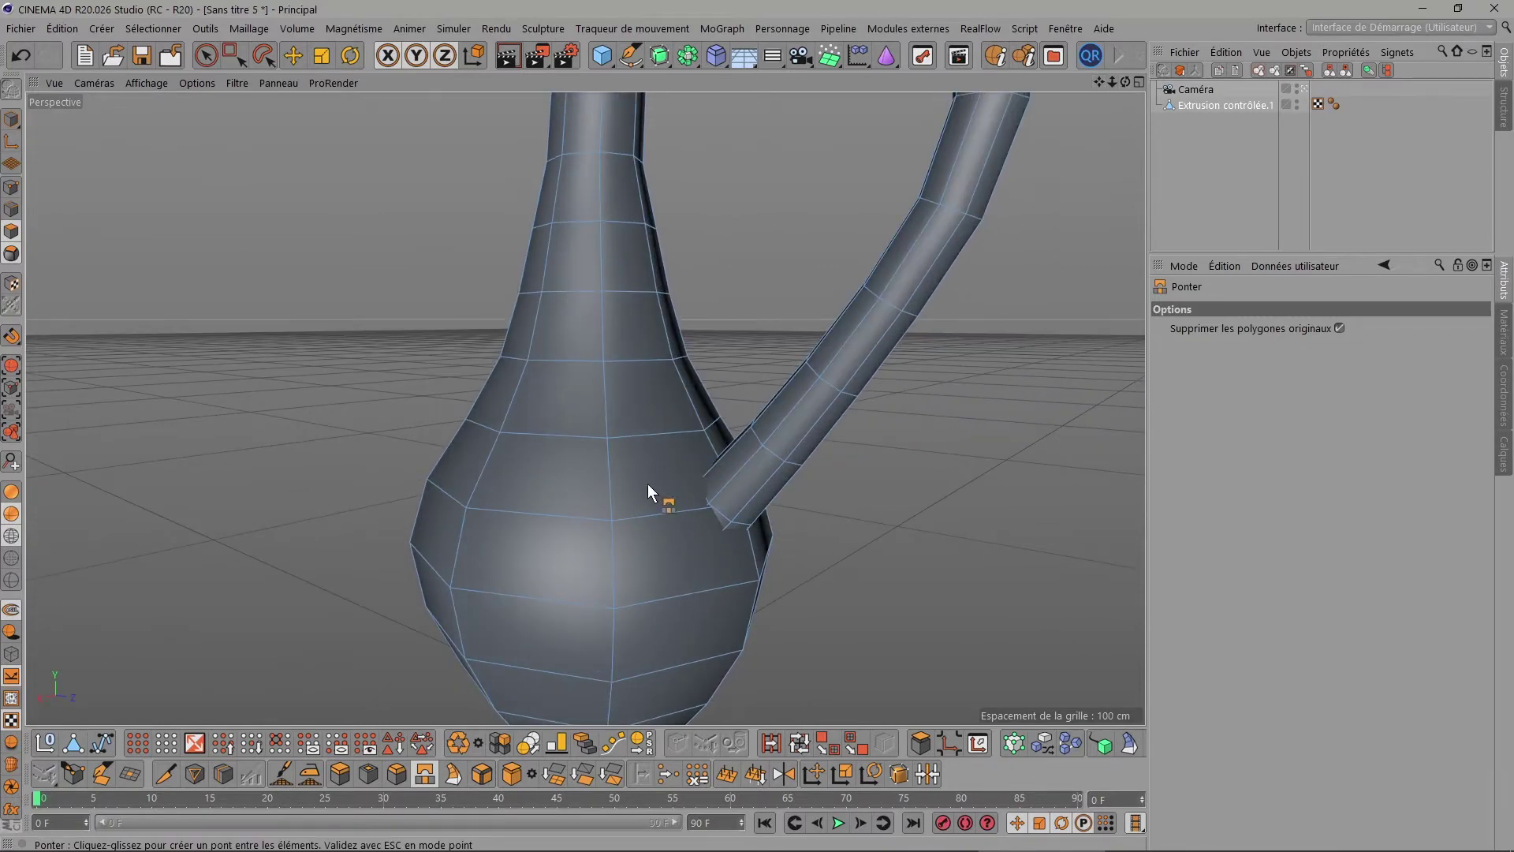
Paint-select the belly polygons around the handle's entry point, including the one behind it.
left_click_drag(1126, 82, 930, 97)
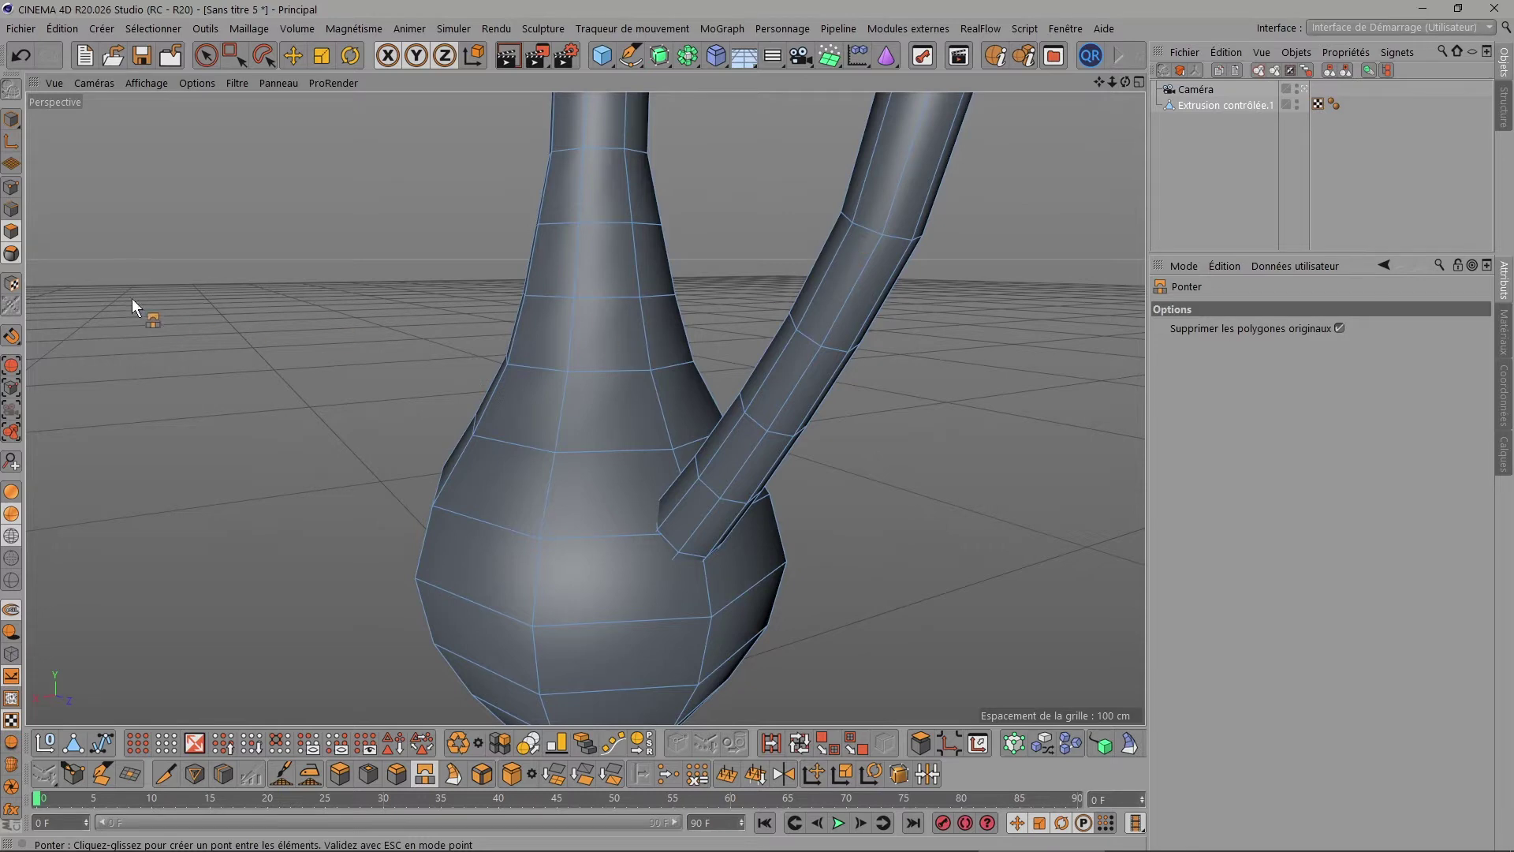
left_click(12, 188)
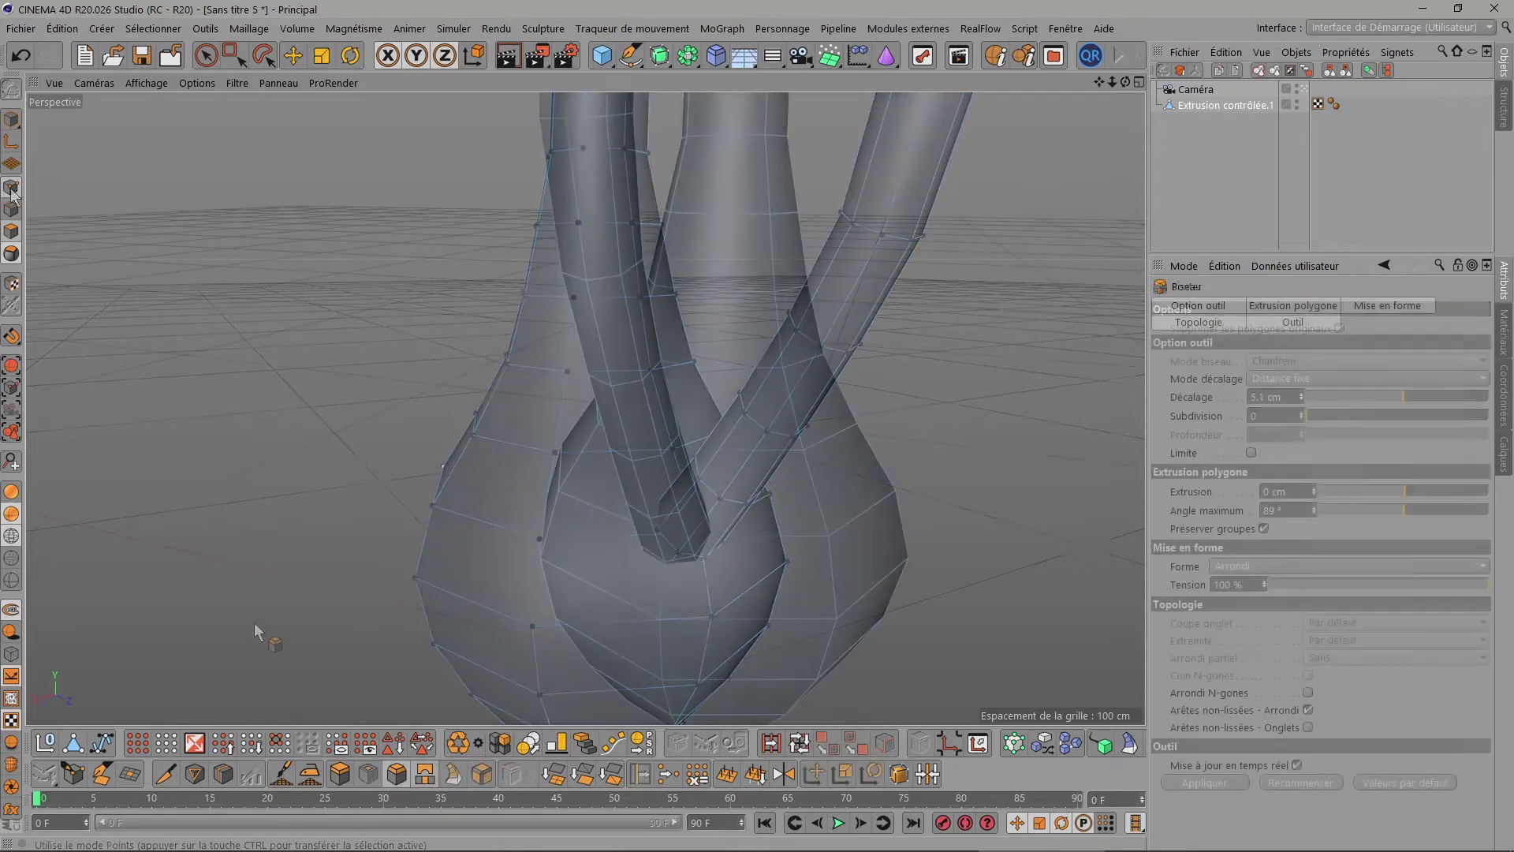
left_click_drag(254, 623, 192, 115, "alt")
left_click(206, 54)
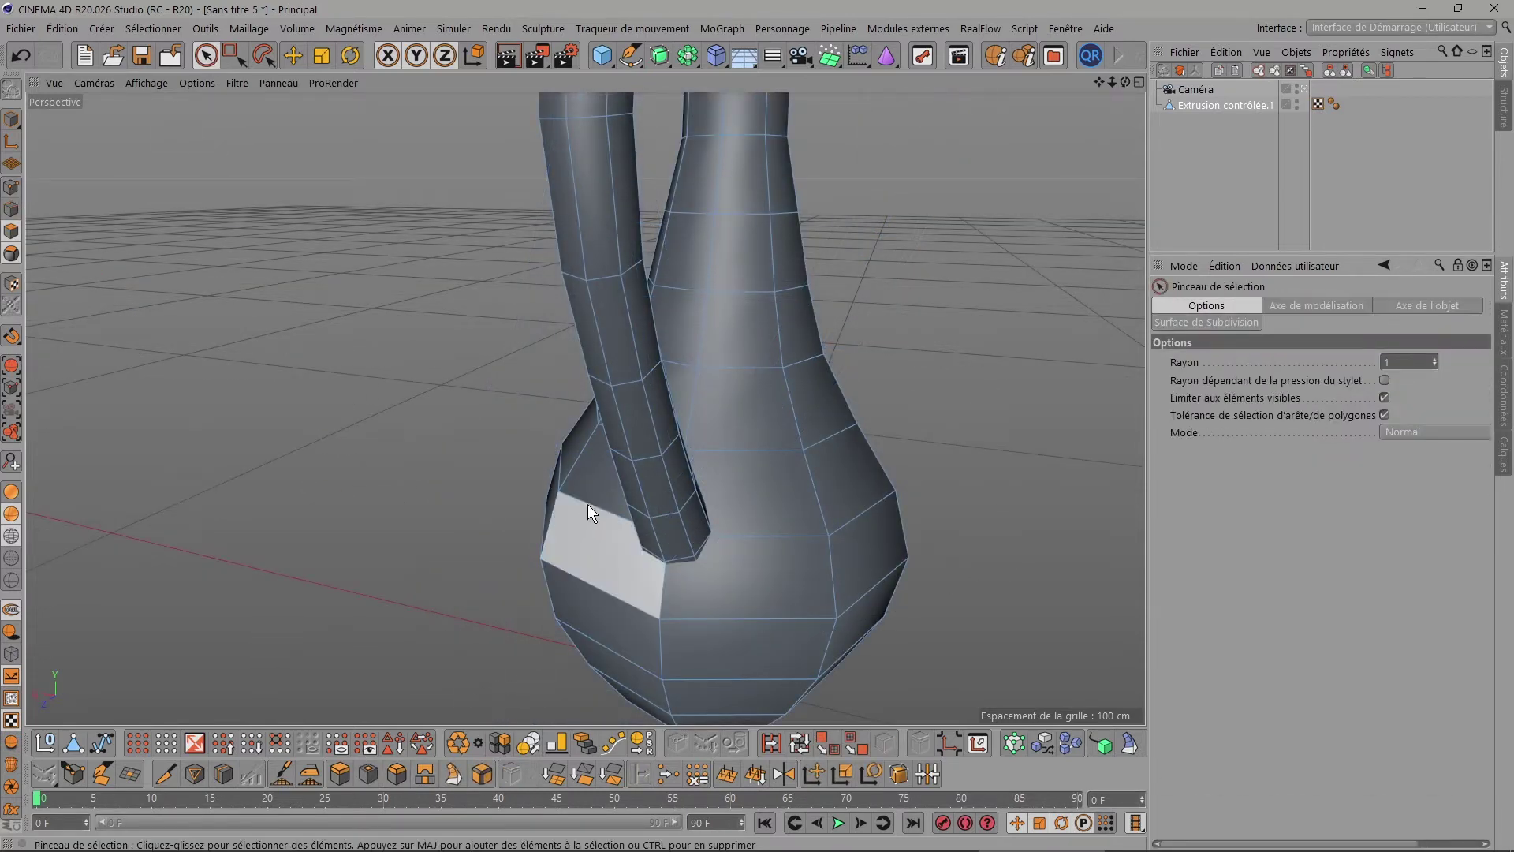
mouse_move(593, 492)
left_mouse_down()
mouse_move(589, 516)
mouse_move(683, 575)
left_mouse_up()
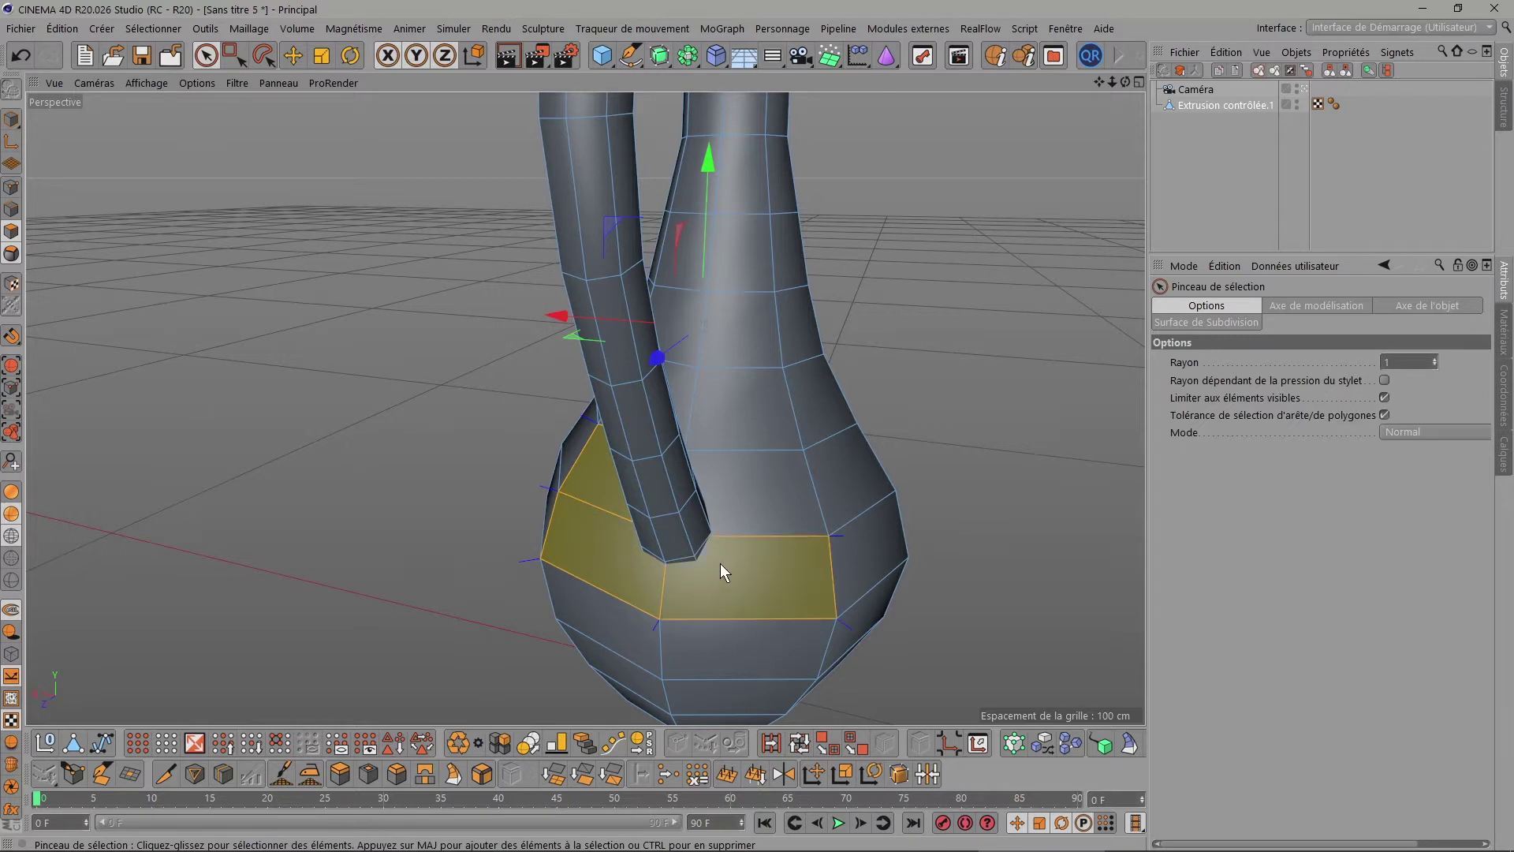
left_click(741, 524, "shift")
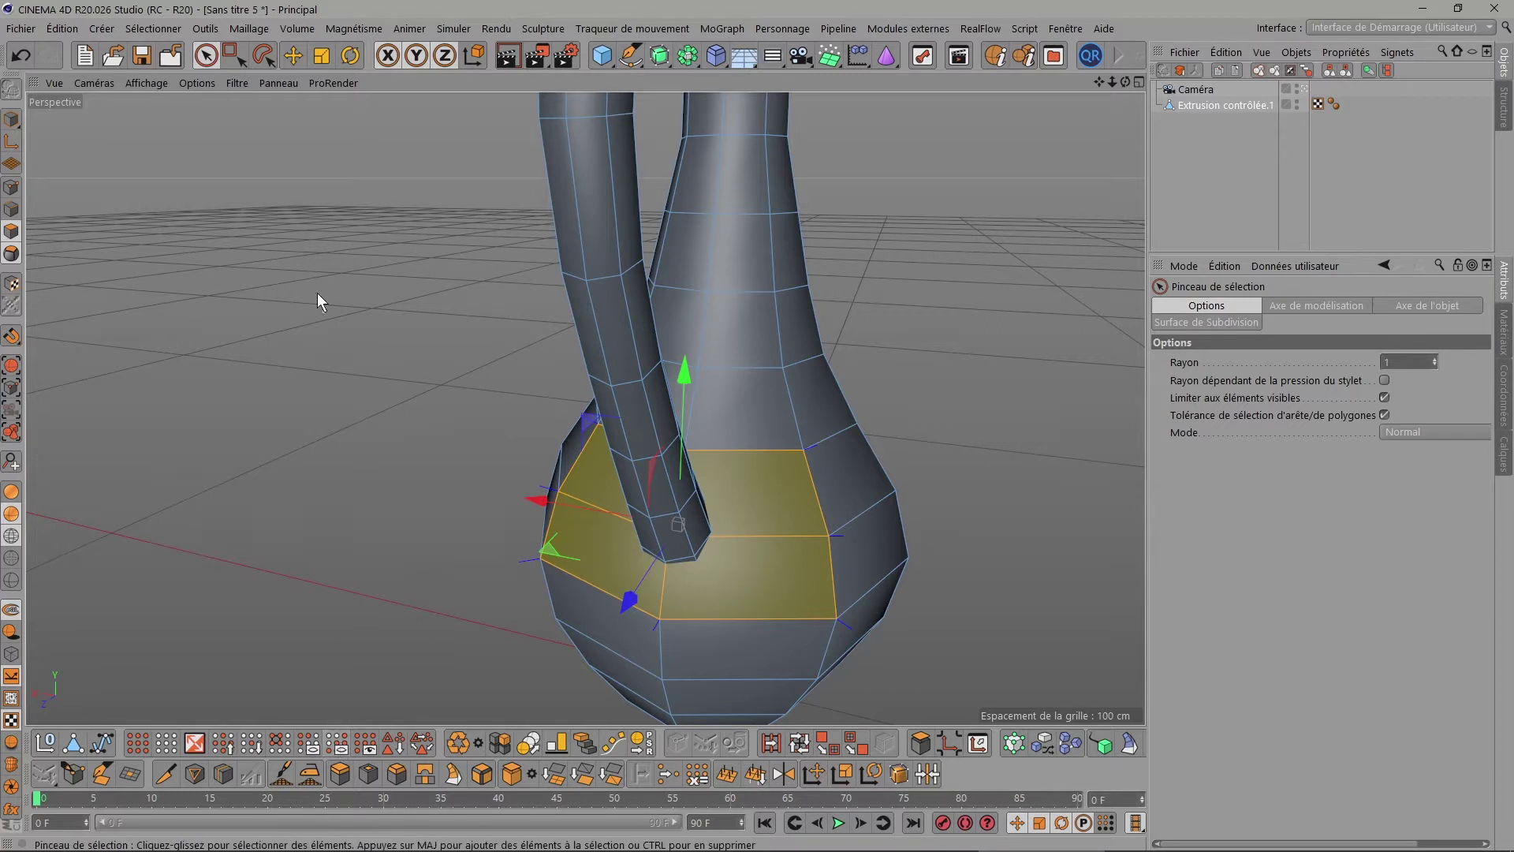
left_click(153, 30)
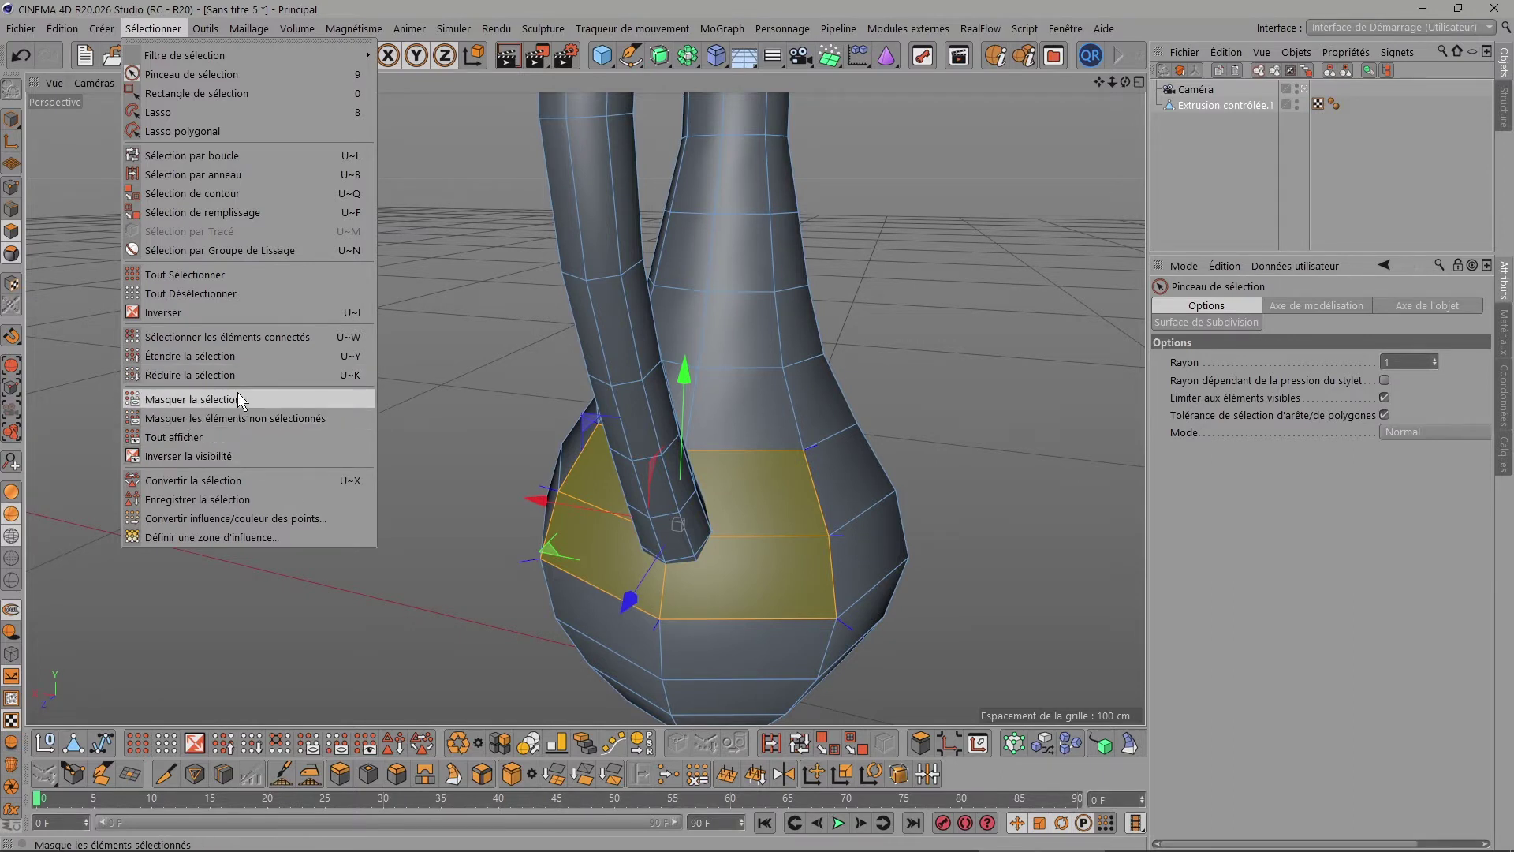
Isolate the selected patch and knife-cut it corner to corner through its centre point.
left_click(209, 422)
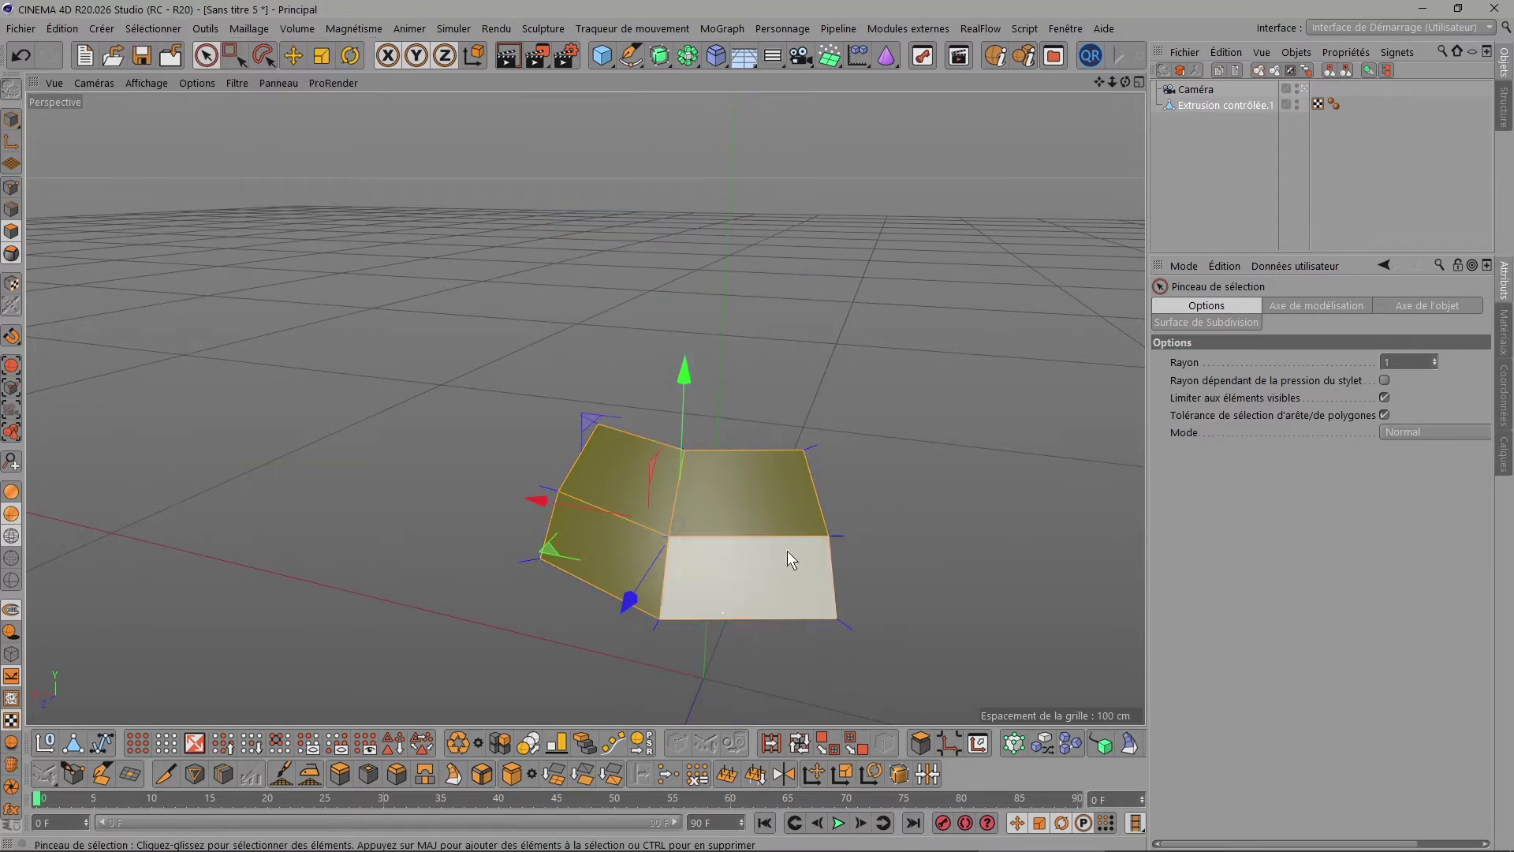
left_click(167, 775)
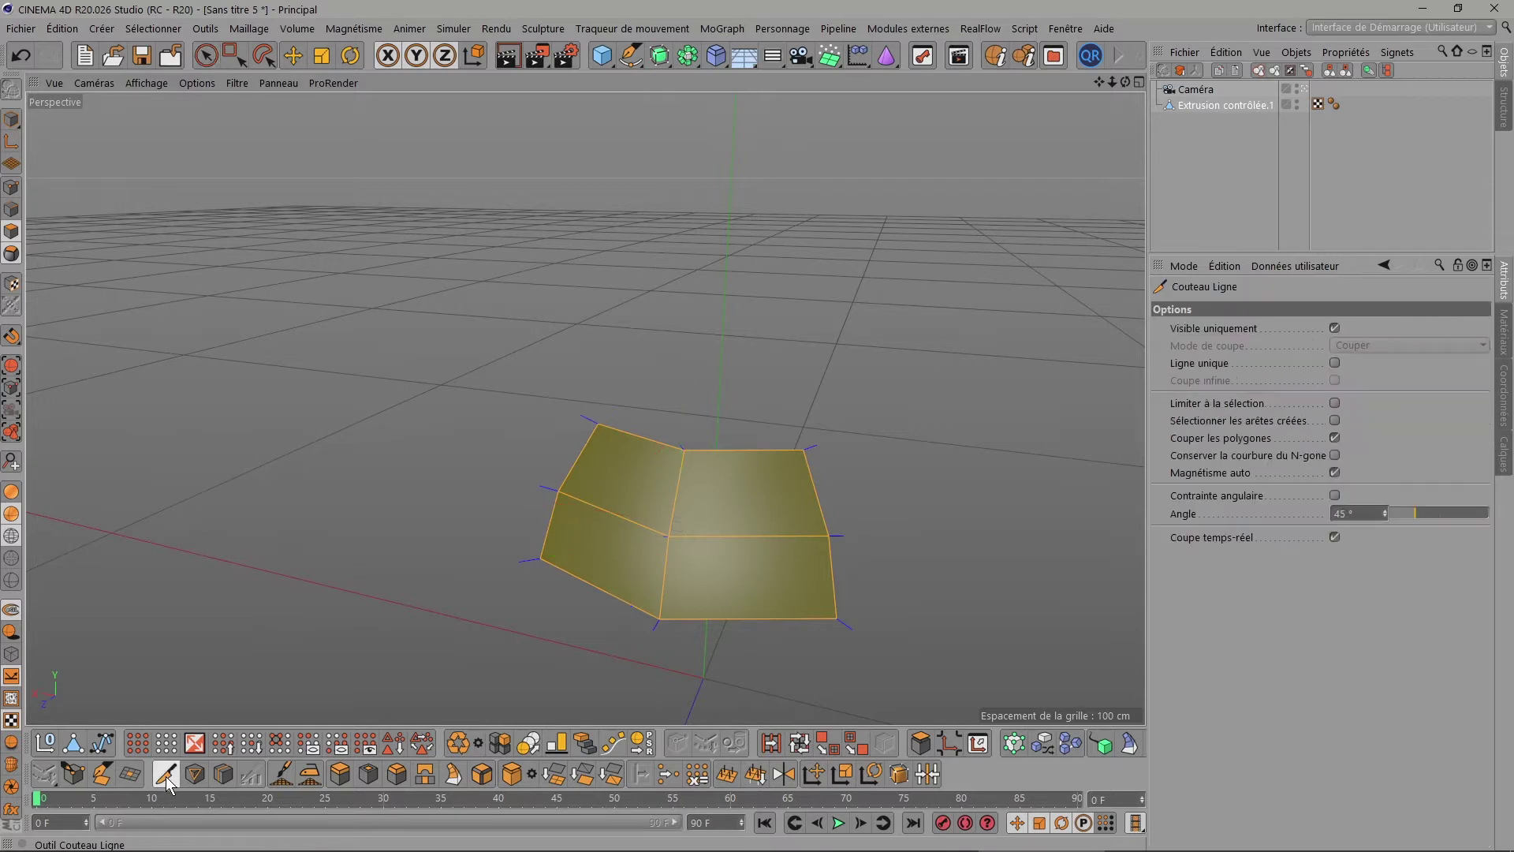
left_click(598, 423)
left_click(668, 536)
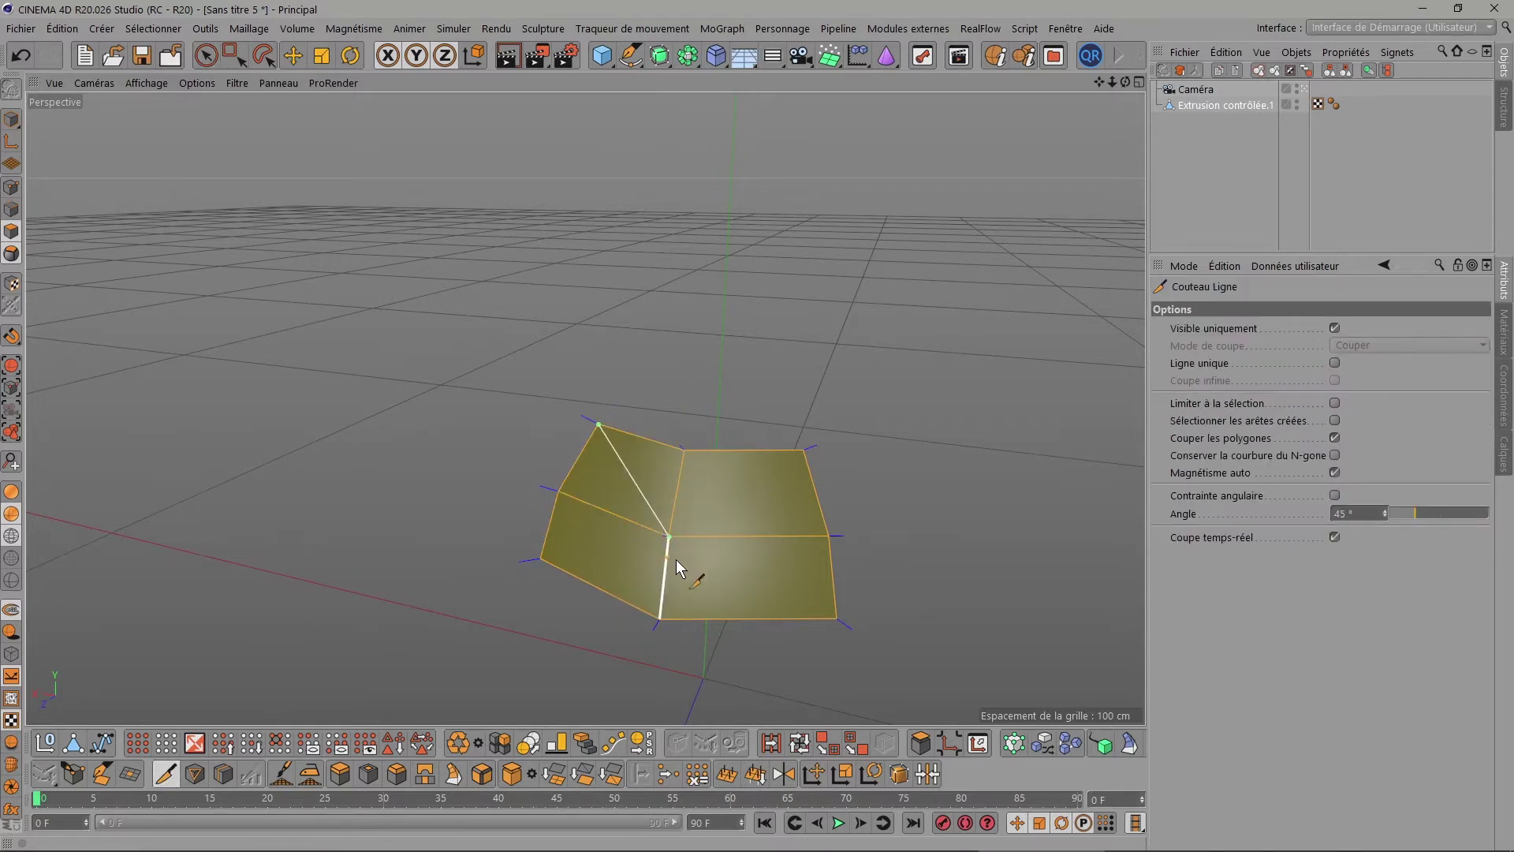
left_click(834, 623)
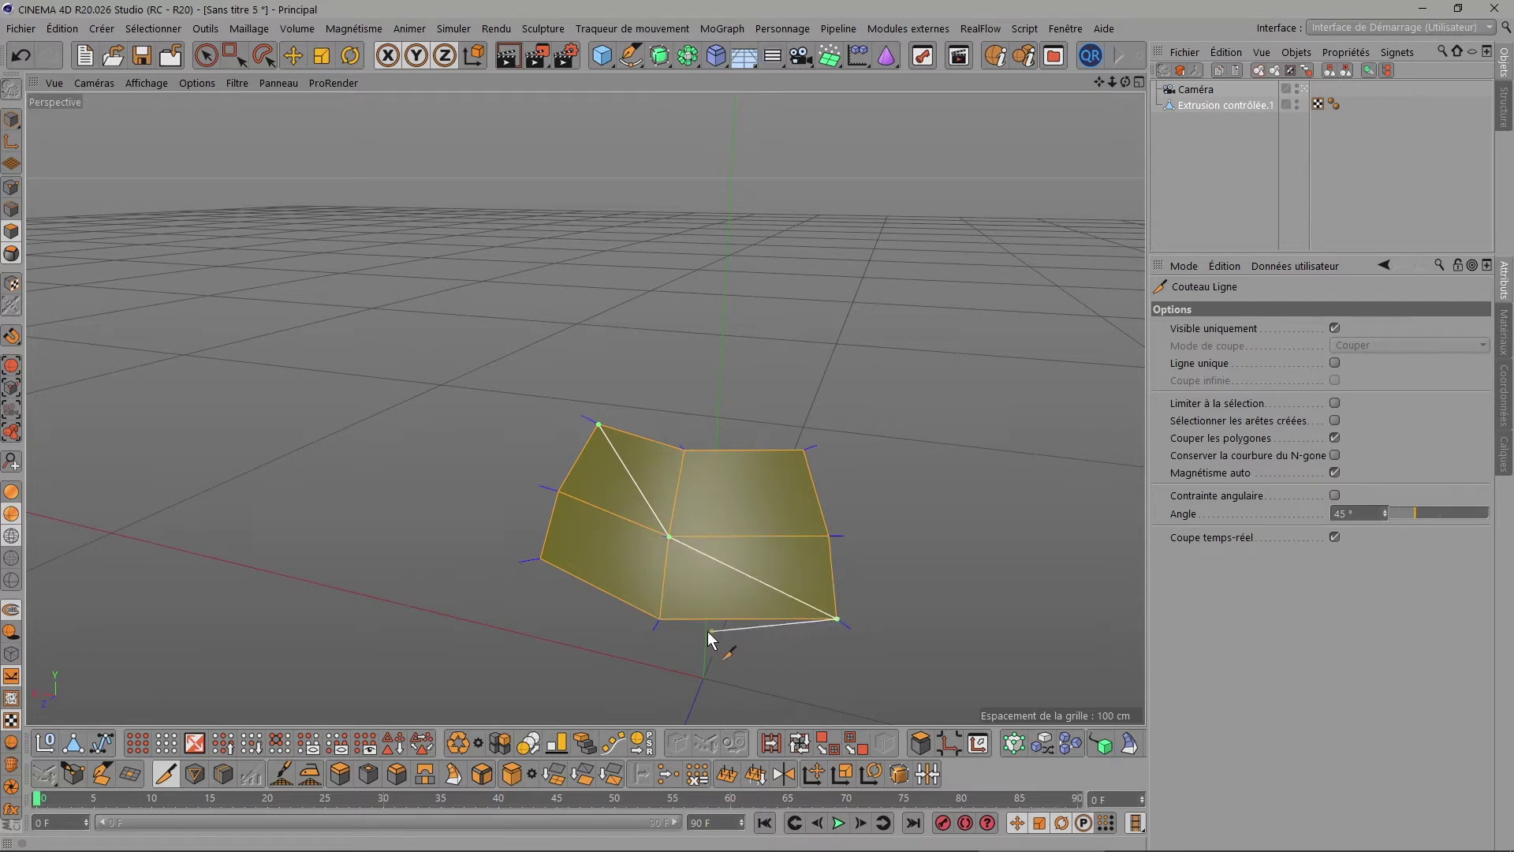
key("Escape")
Cut a second line from the left vertex through the centre to the top-right corner.
left_click(539, 559)
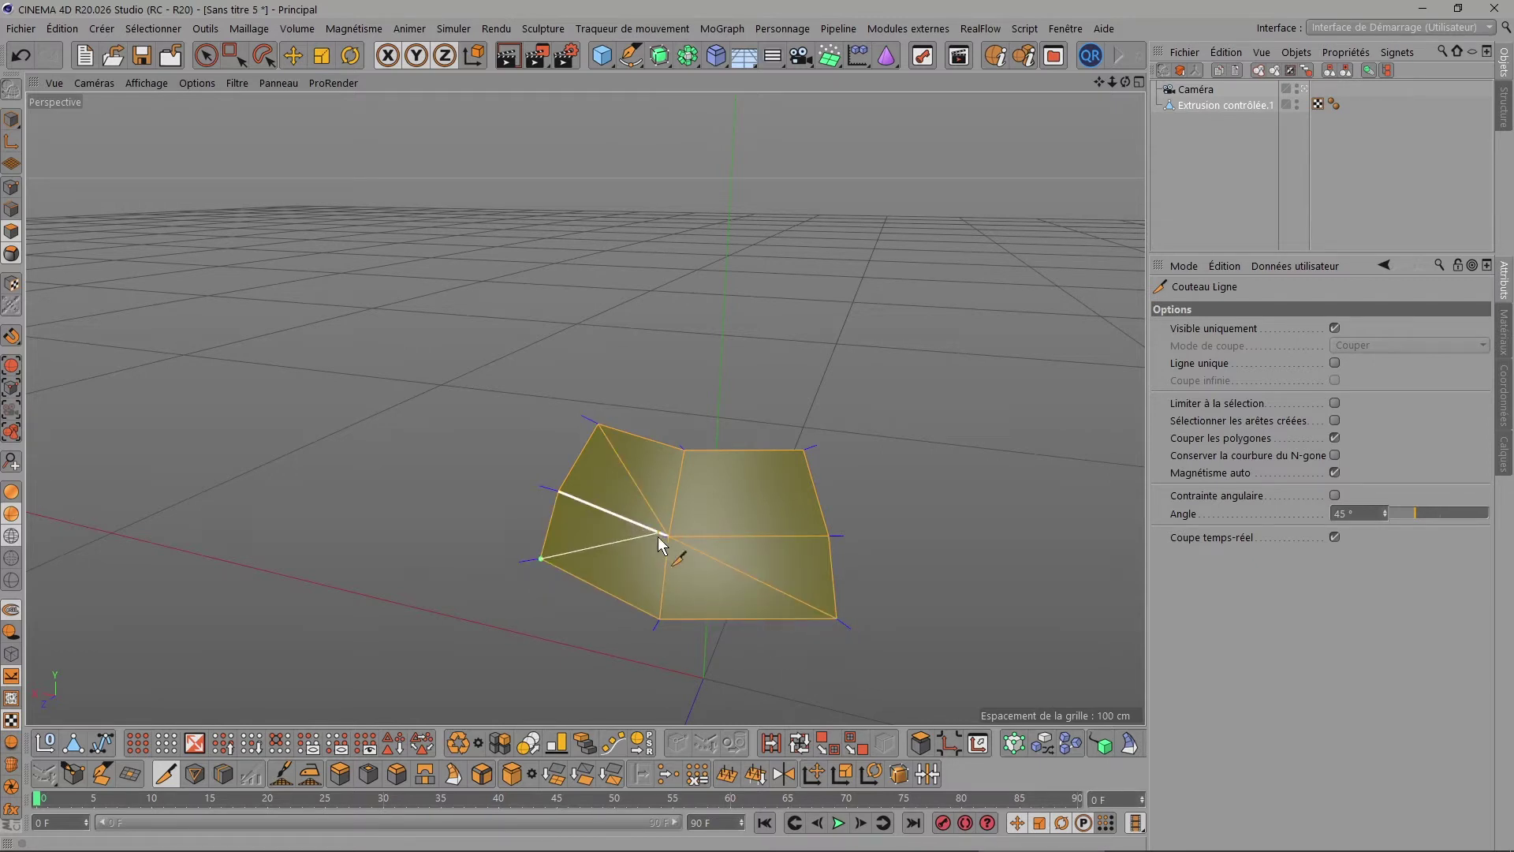
left_click(669, 536)
left_click(804, 449)
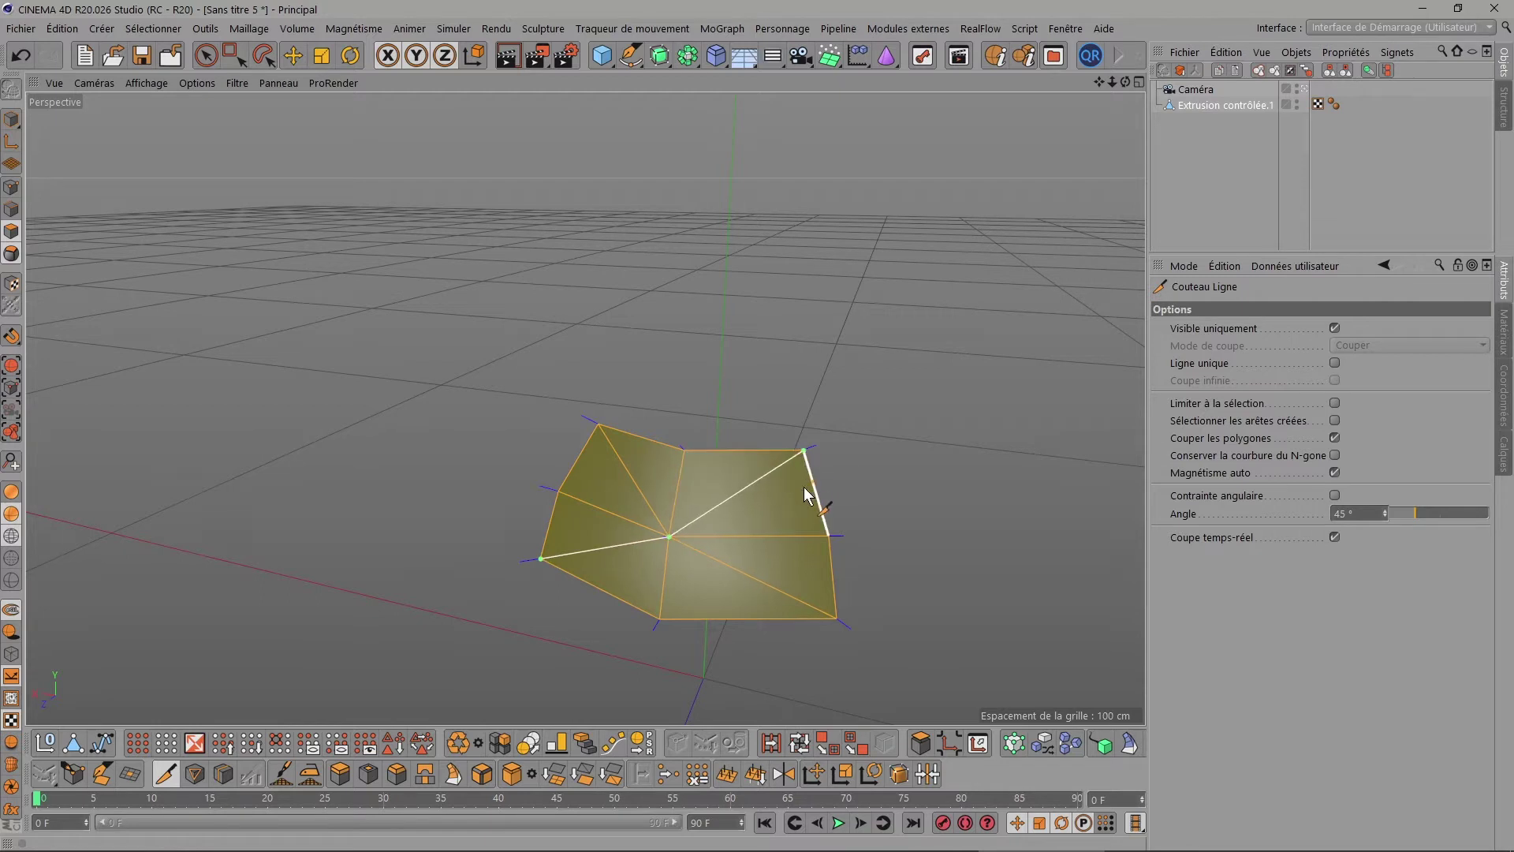
key("Escape")
left_click(10, 192)
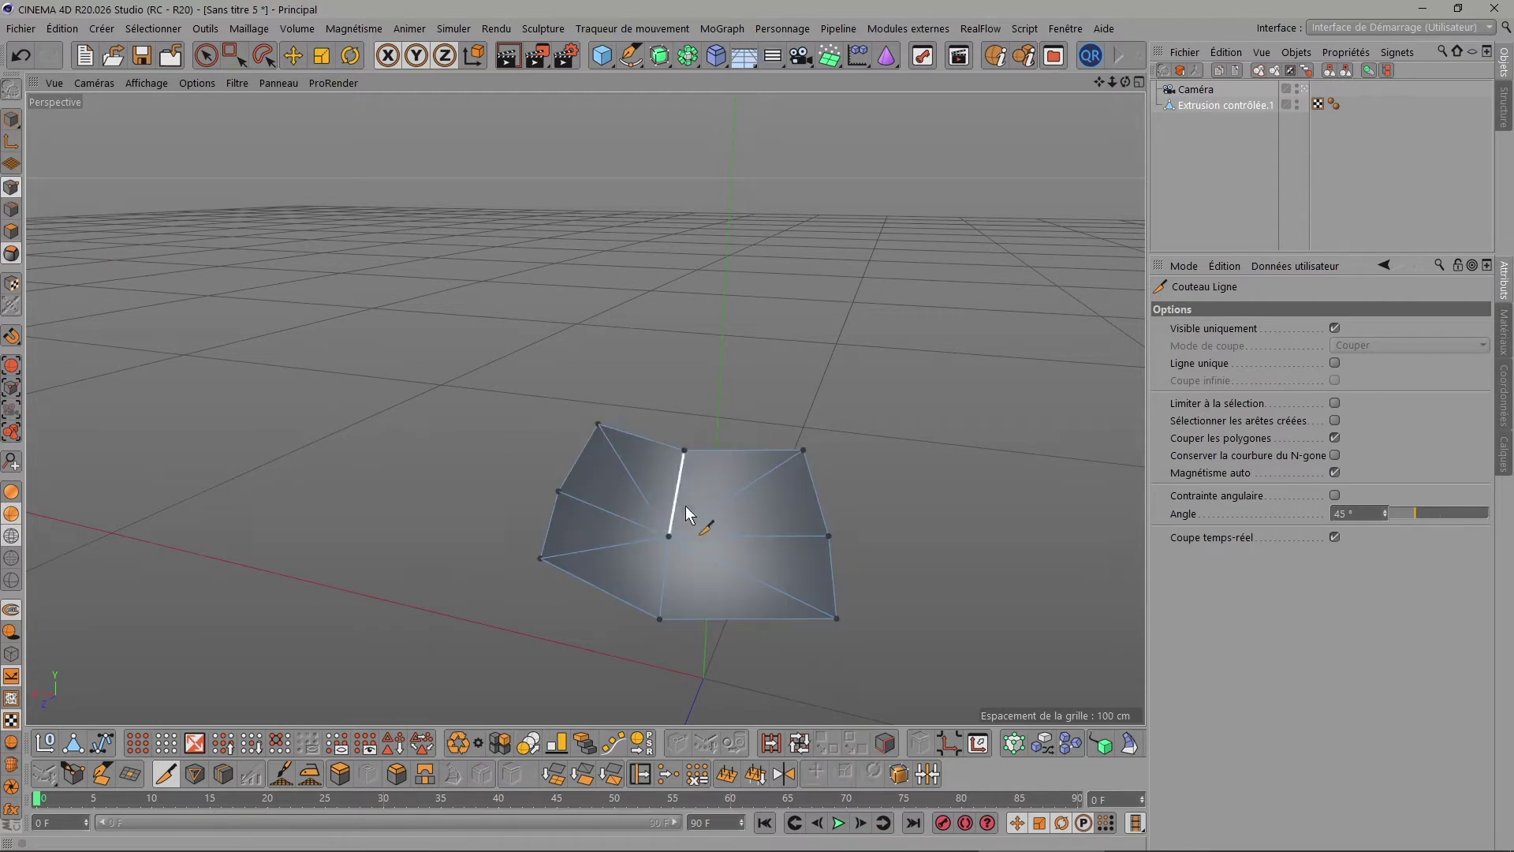
left_click(205, 55)
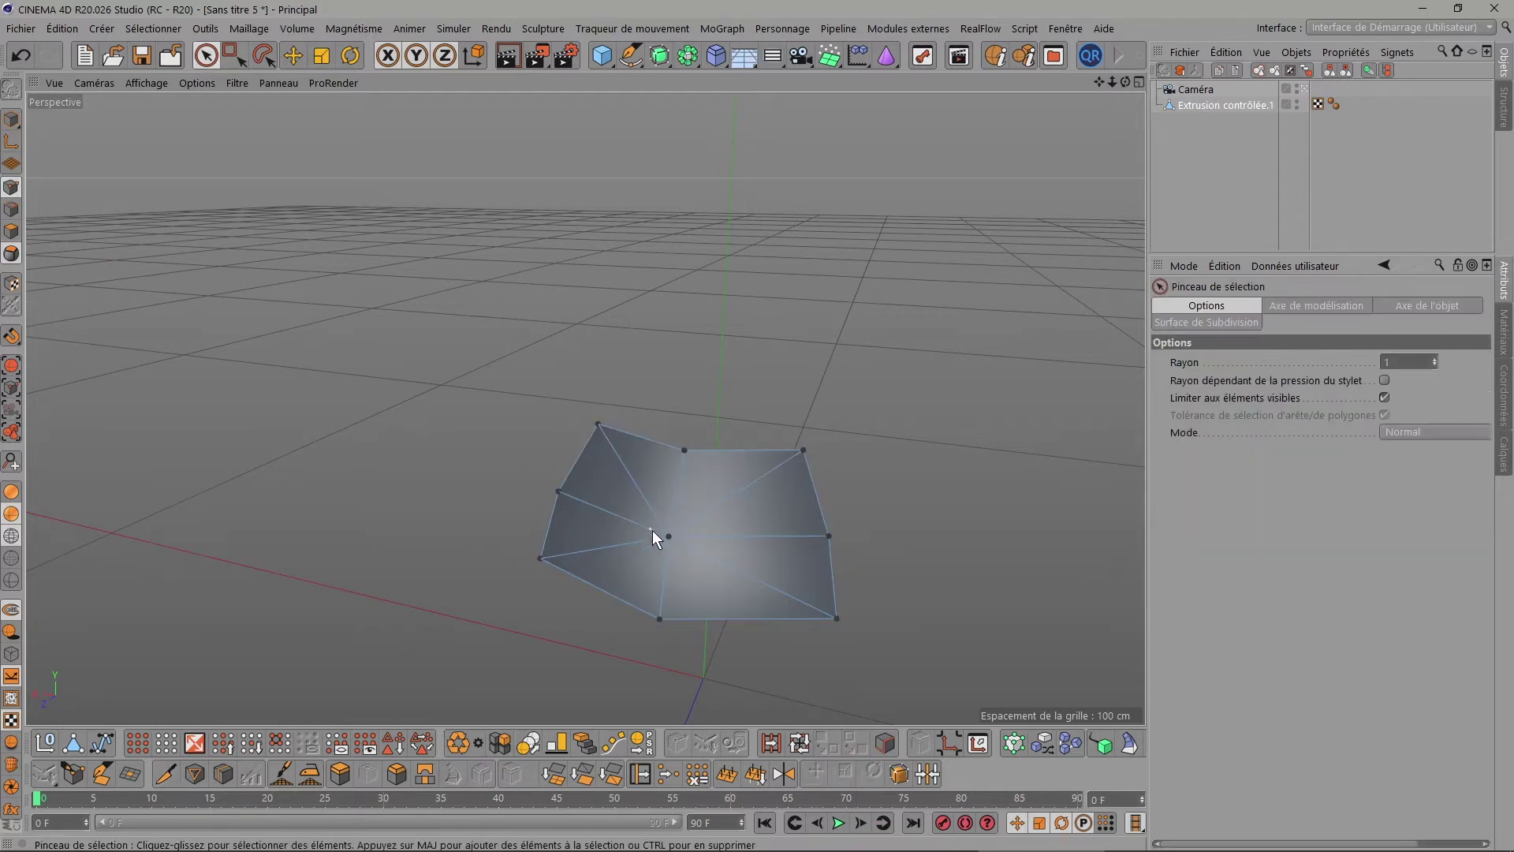
Bevel the patch's centre vertex with a 5.4 cm offset into a ring of points.
left_click(669, 536)
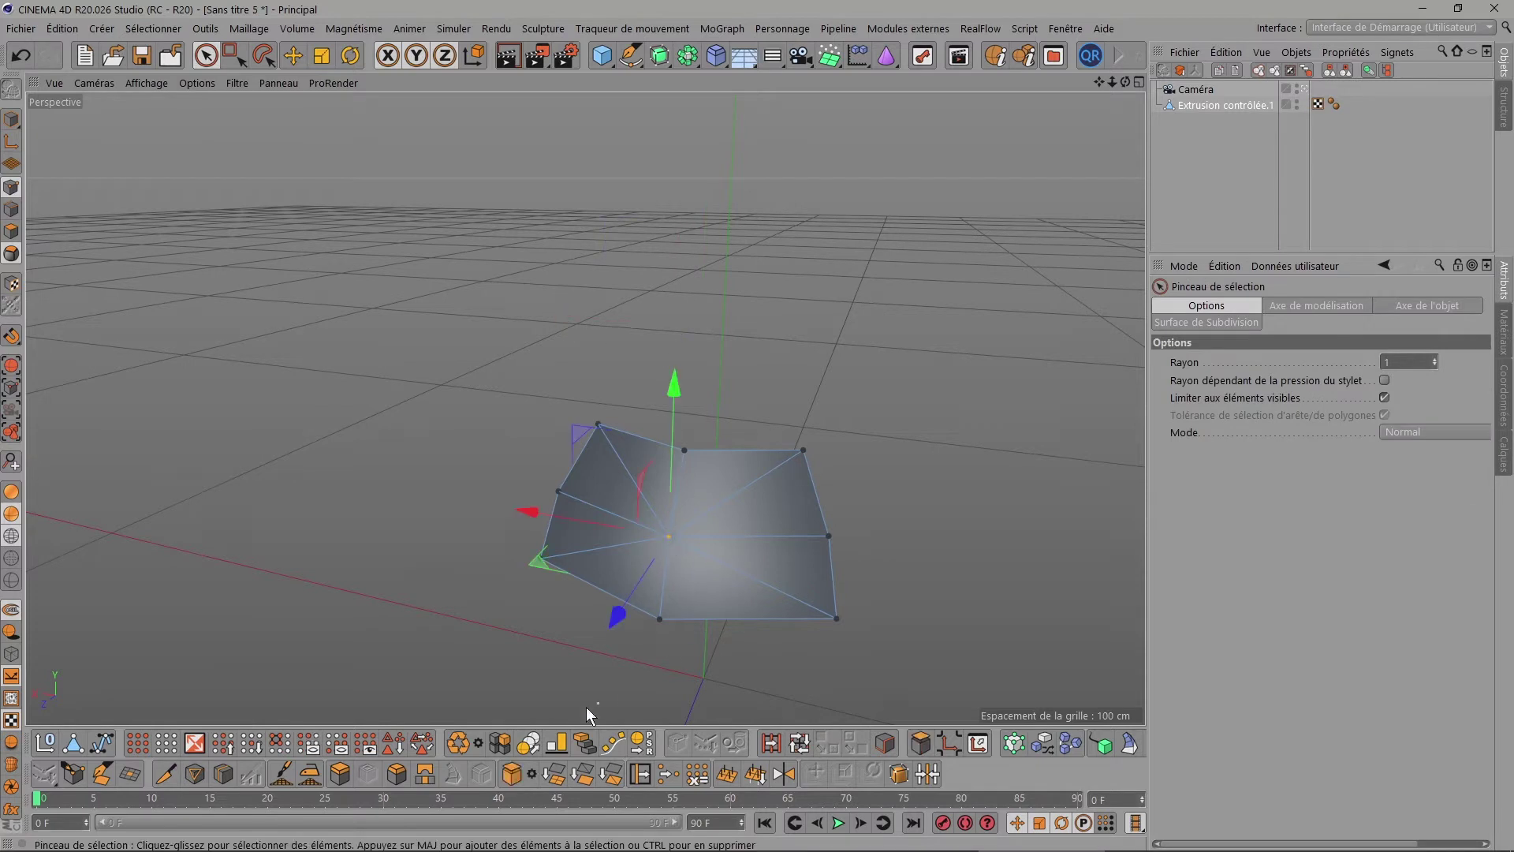
left_click(390, 774)
left_click_drag(390, 654, 411, 655)
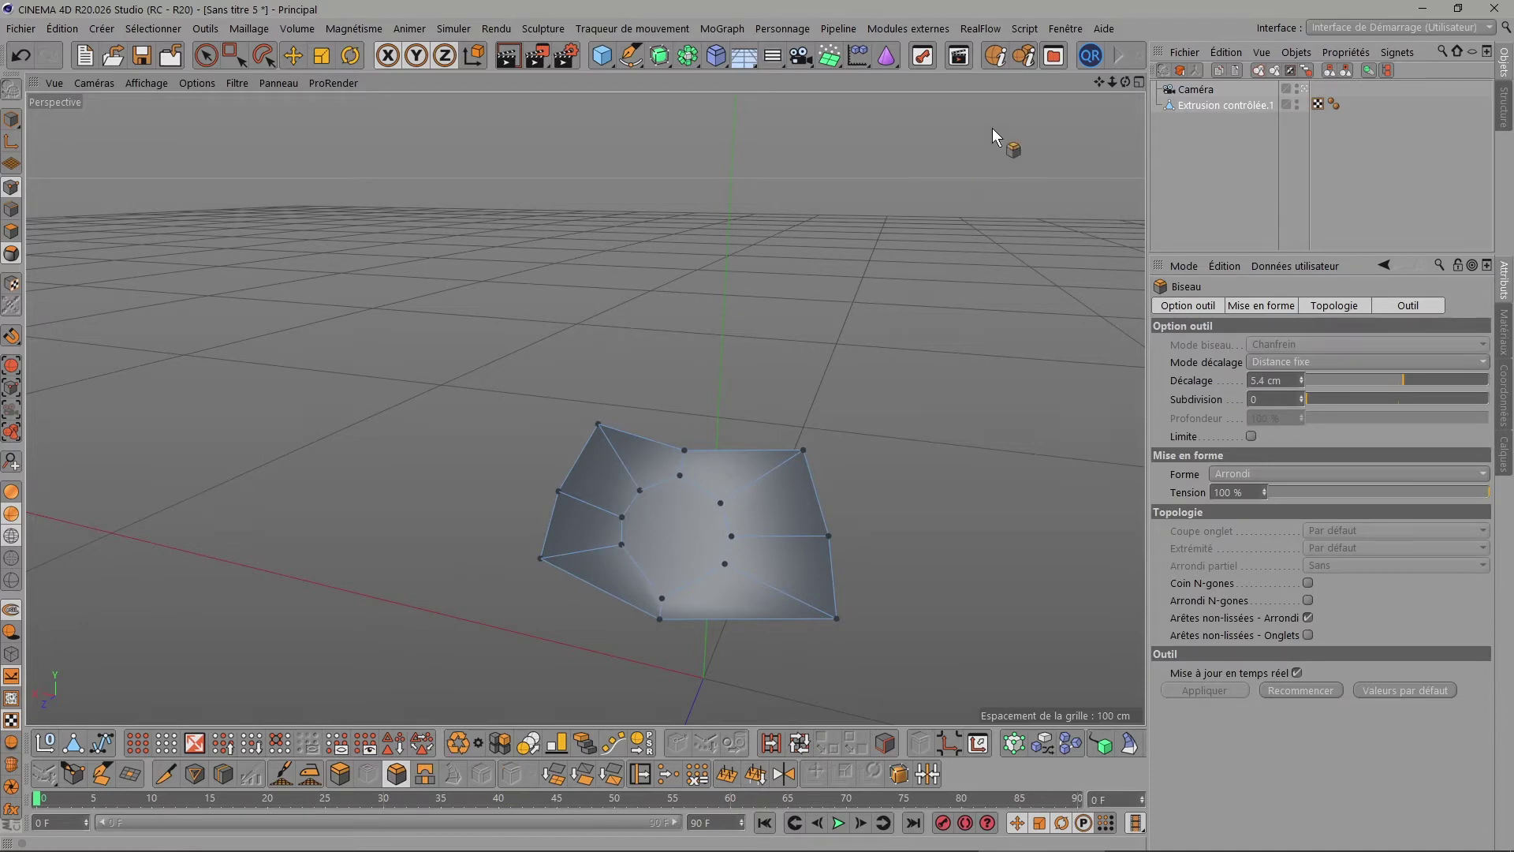
left_click_drag(1125, 81, 769, 508)
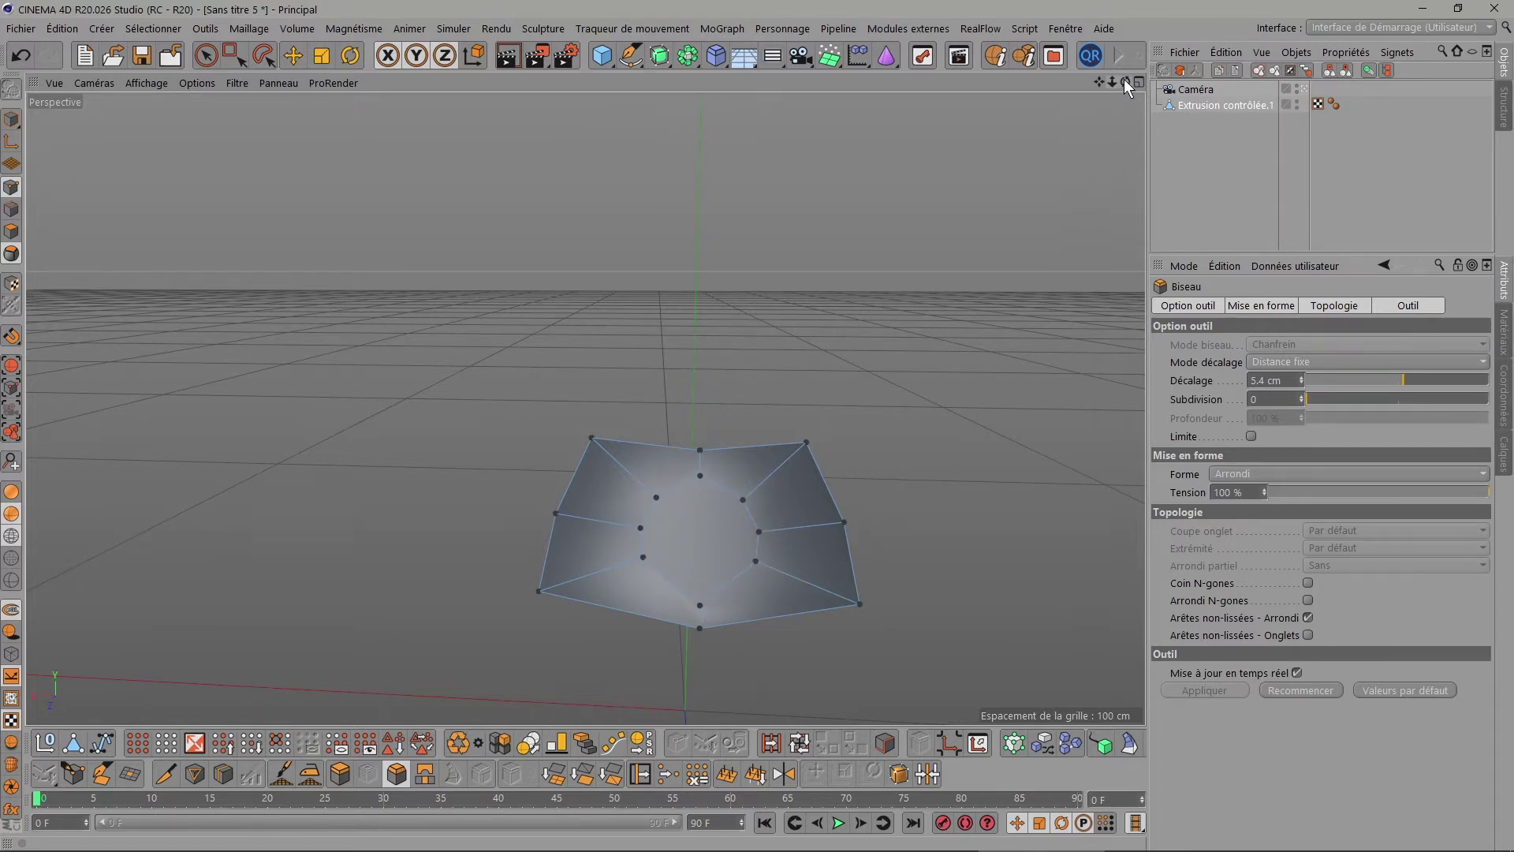
left_click_drag(1125, 82, 1025, 118)
Add a Disque with 5 cm outer radius and 8 rotation segments.
left_click(603, 57)
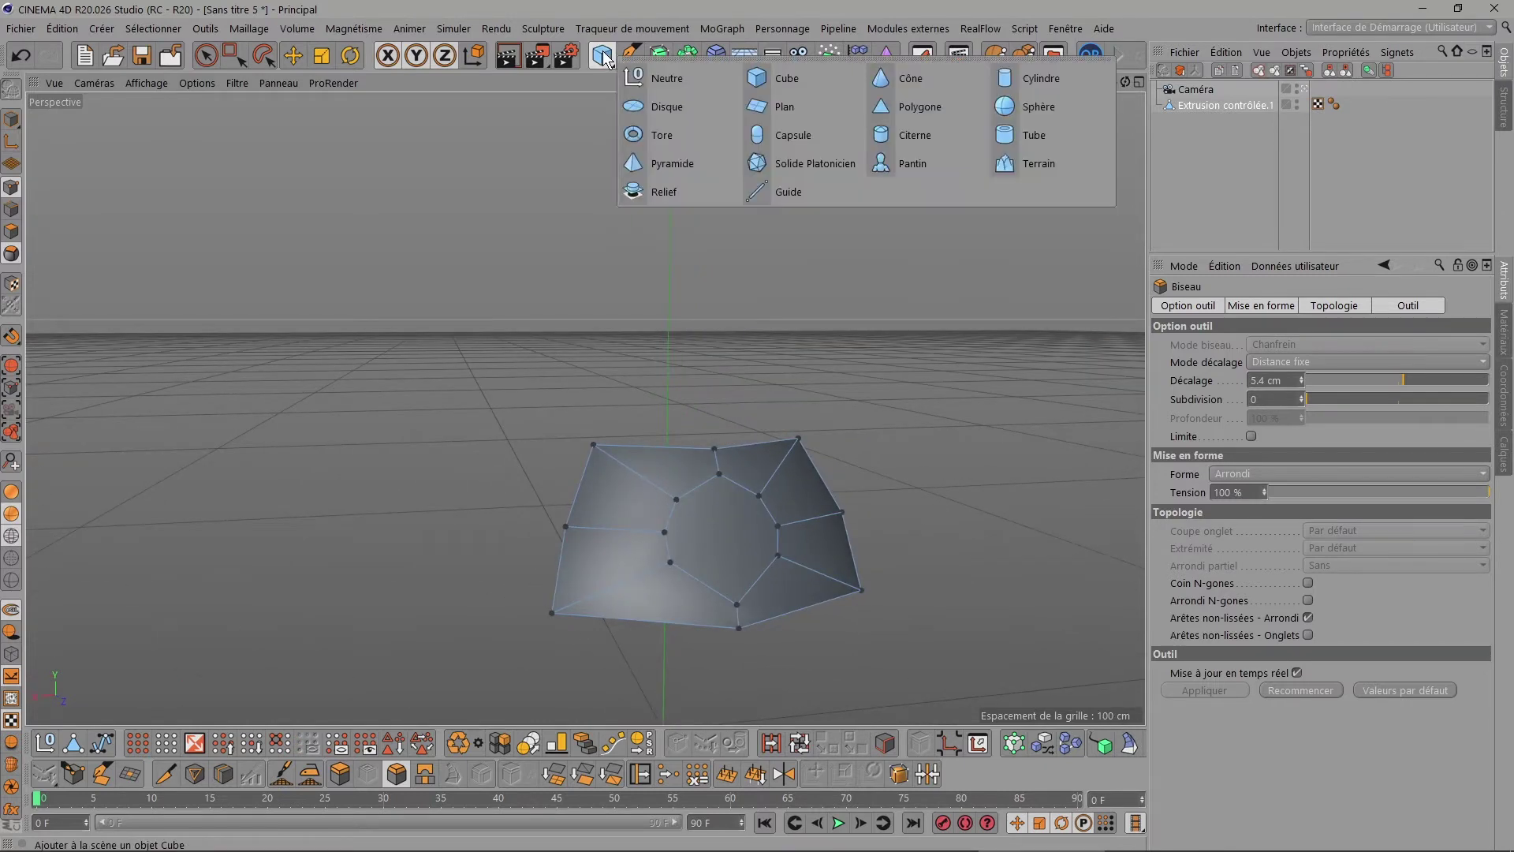
left_click(660, 107)
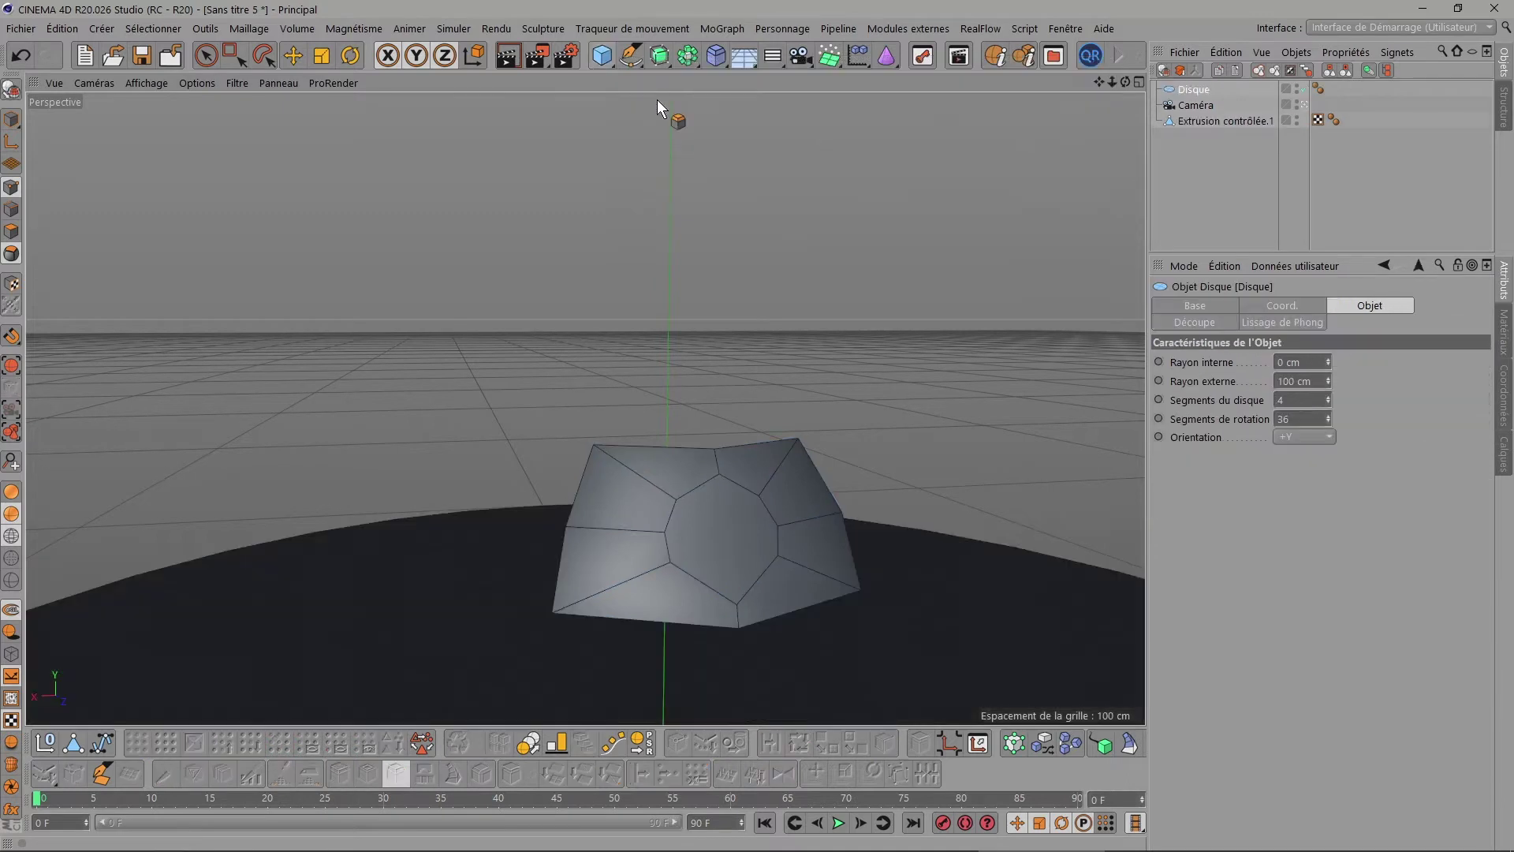
left_click(1313, 381)
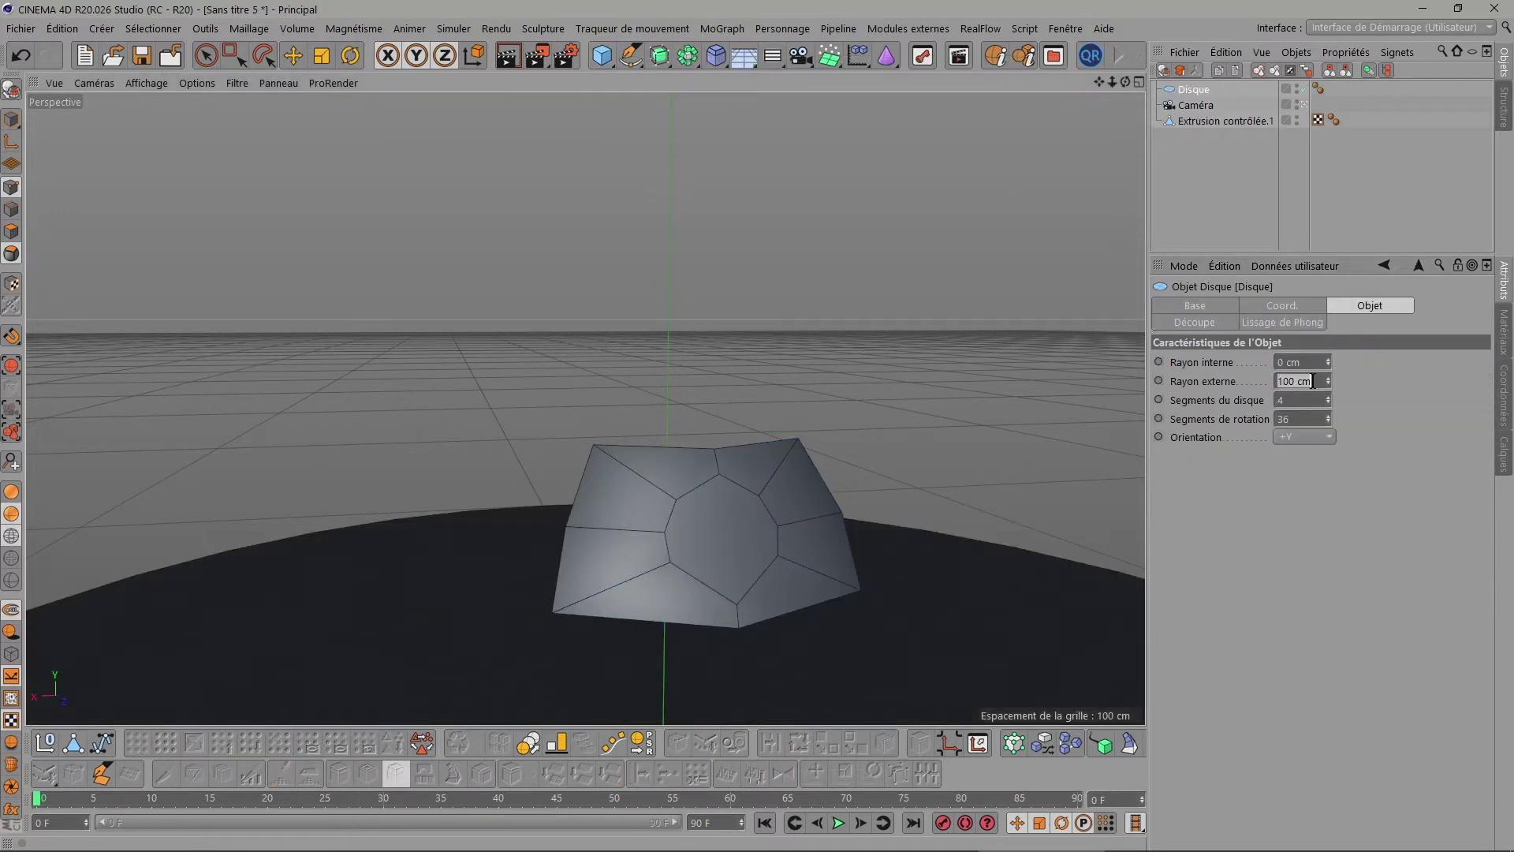
type("5")
key("Return")
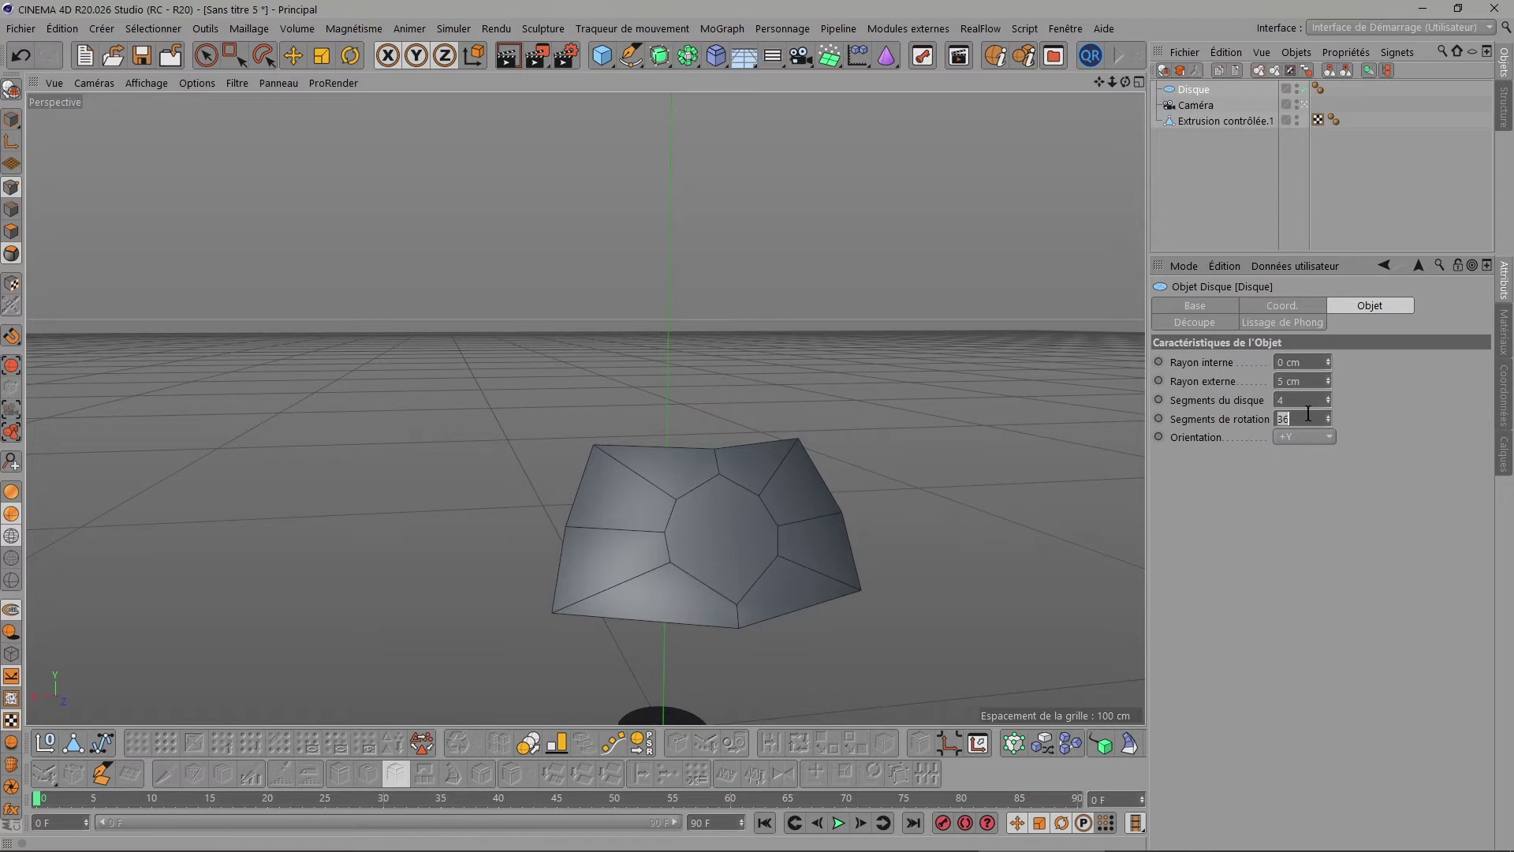
type("8")
key("Return")
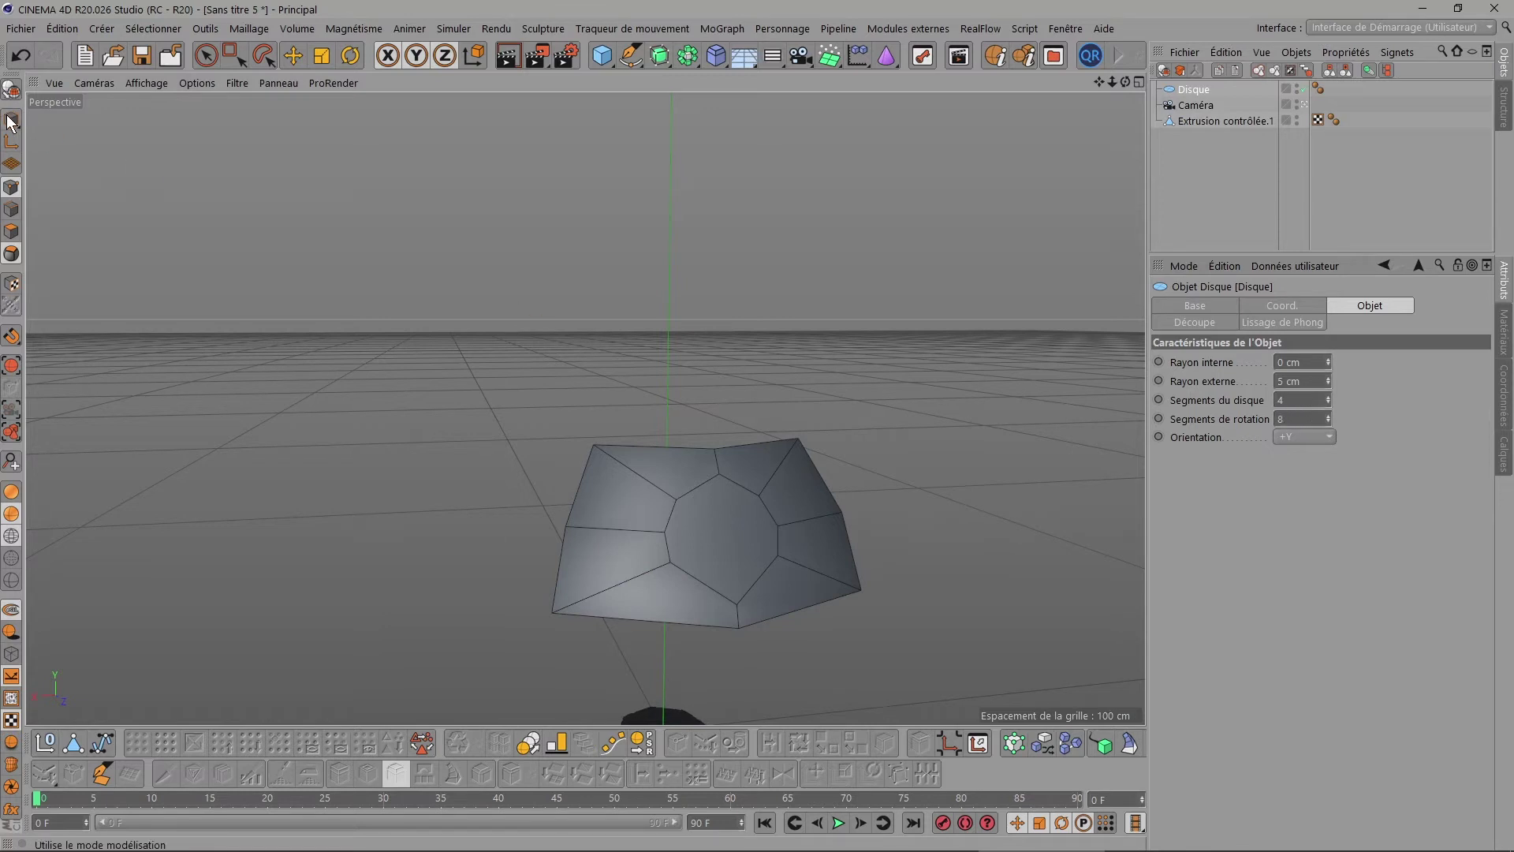
left_click(203, 55)
In the four-view layout, tilt the disc about 66° in the side view.
middle_click(458, 502)
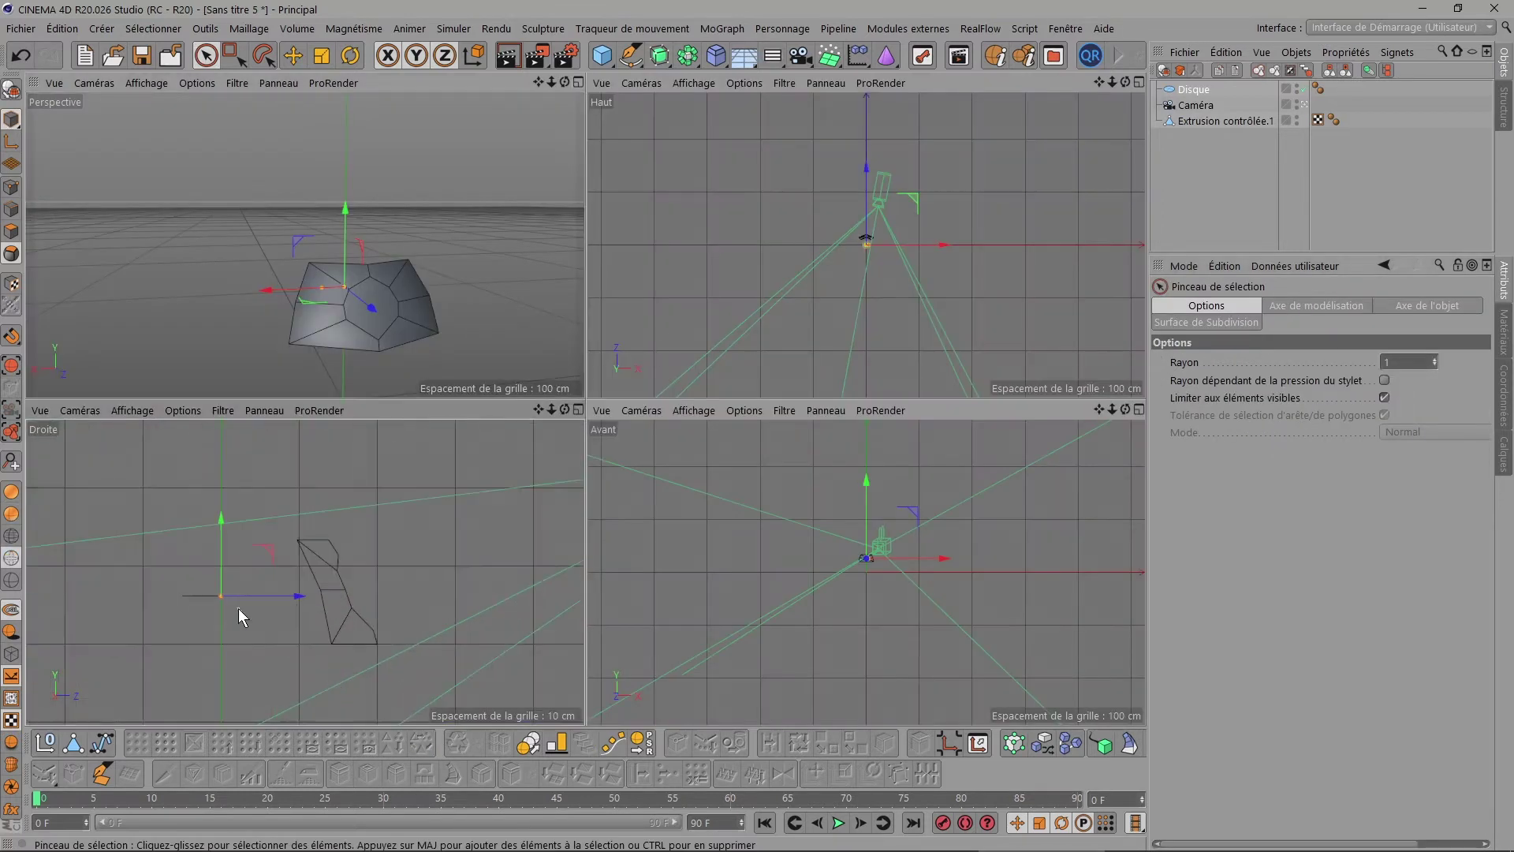
left_click(351, 55)
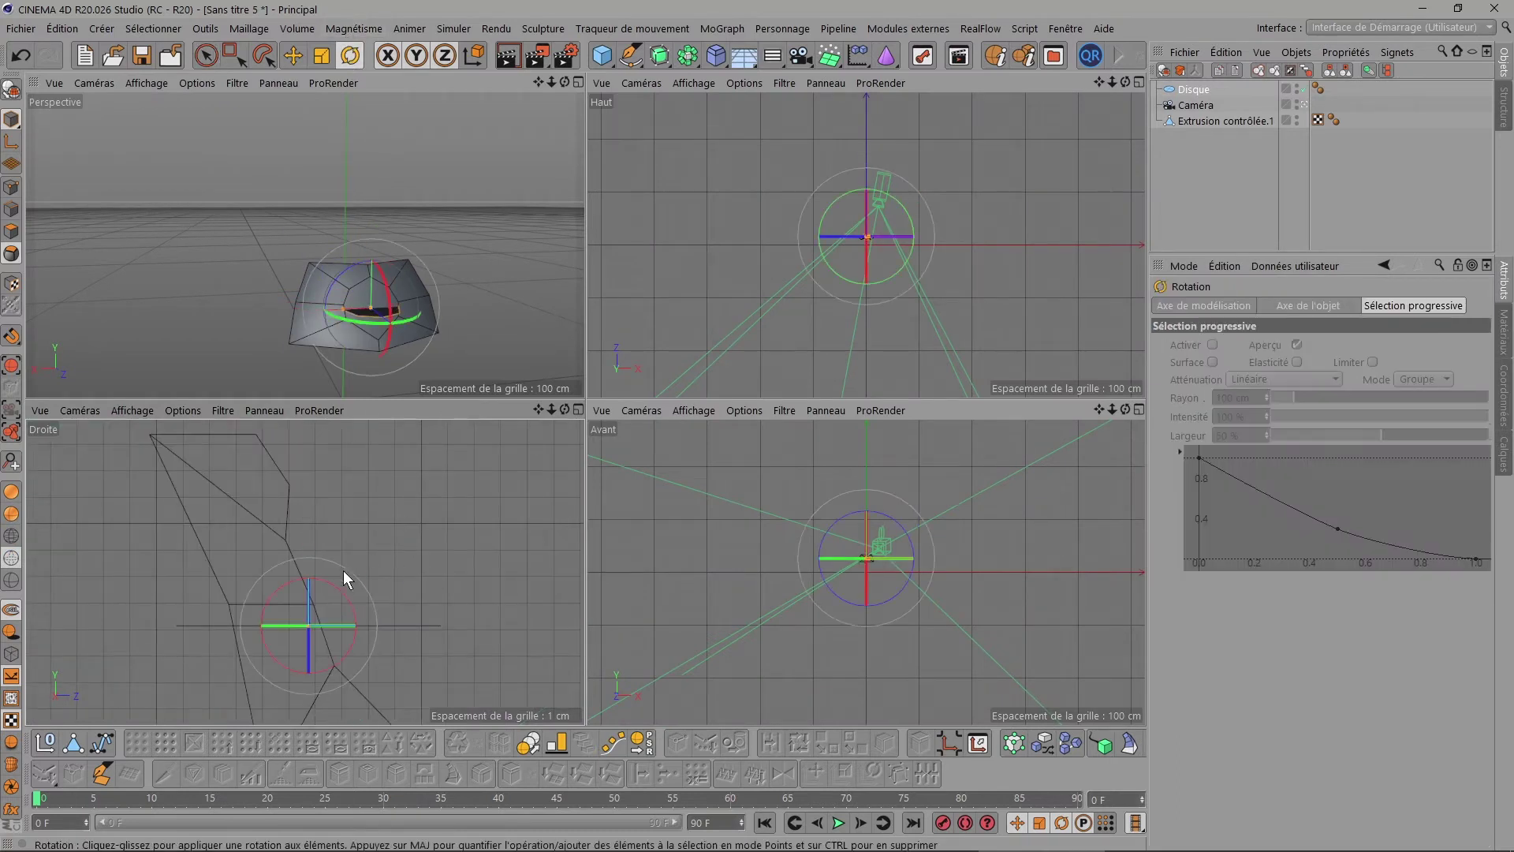
left_click_drag(339, 590, 363, 641)
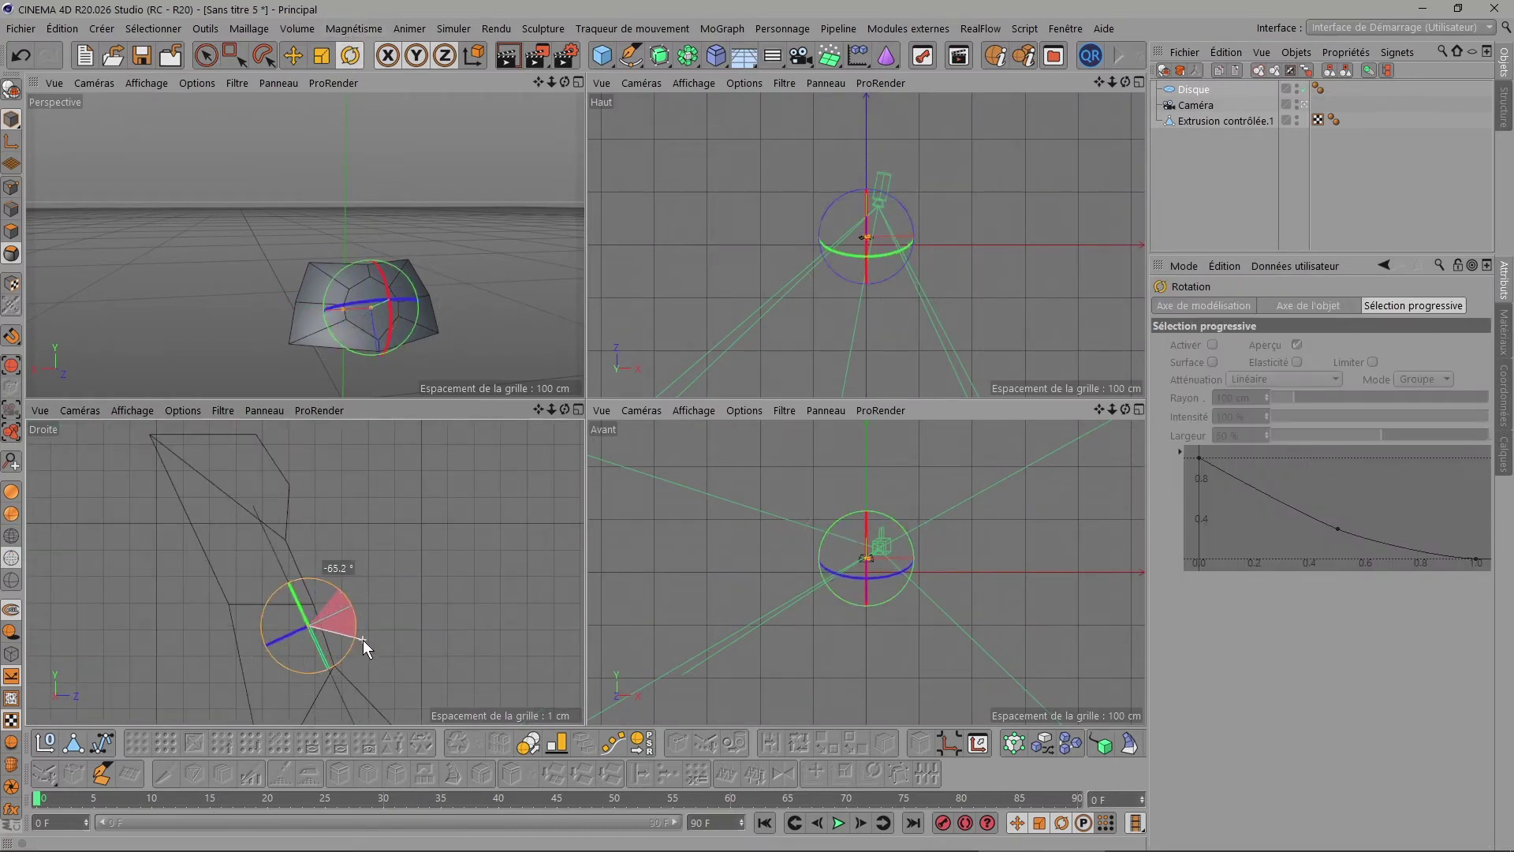
scroll(296, 637, "up", 5)
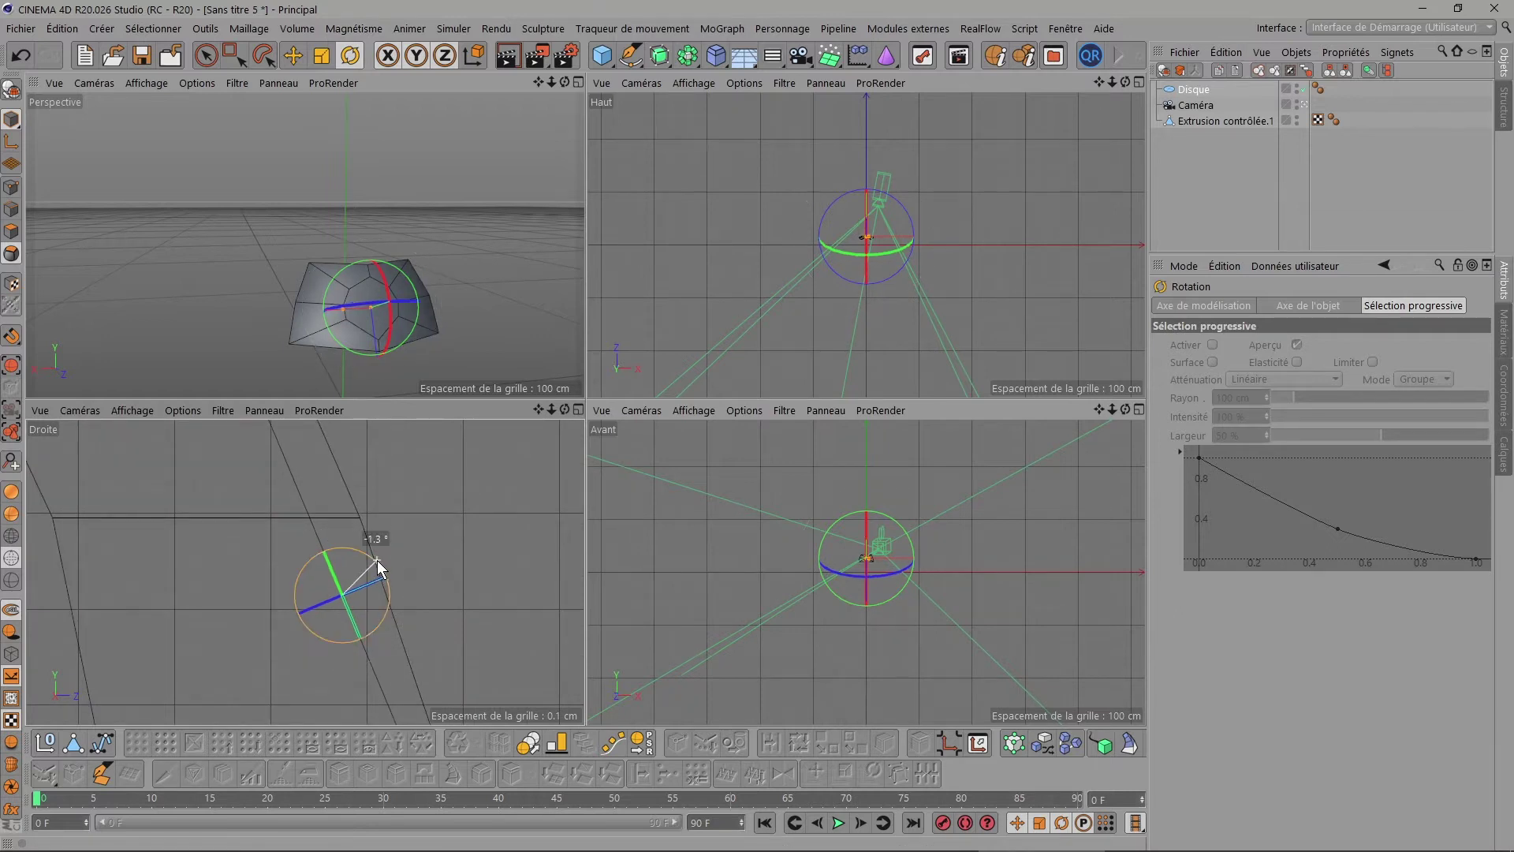
scroll(377, 560, "down", 2)
scroll(400, 560, "down", 2)
scroll(401, 560, "down", 1)
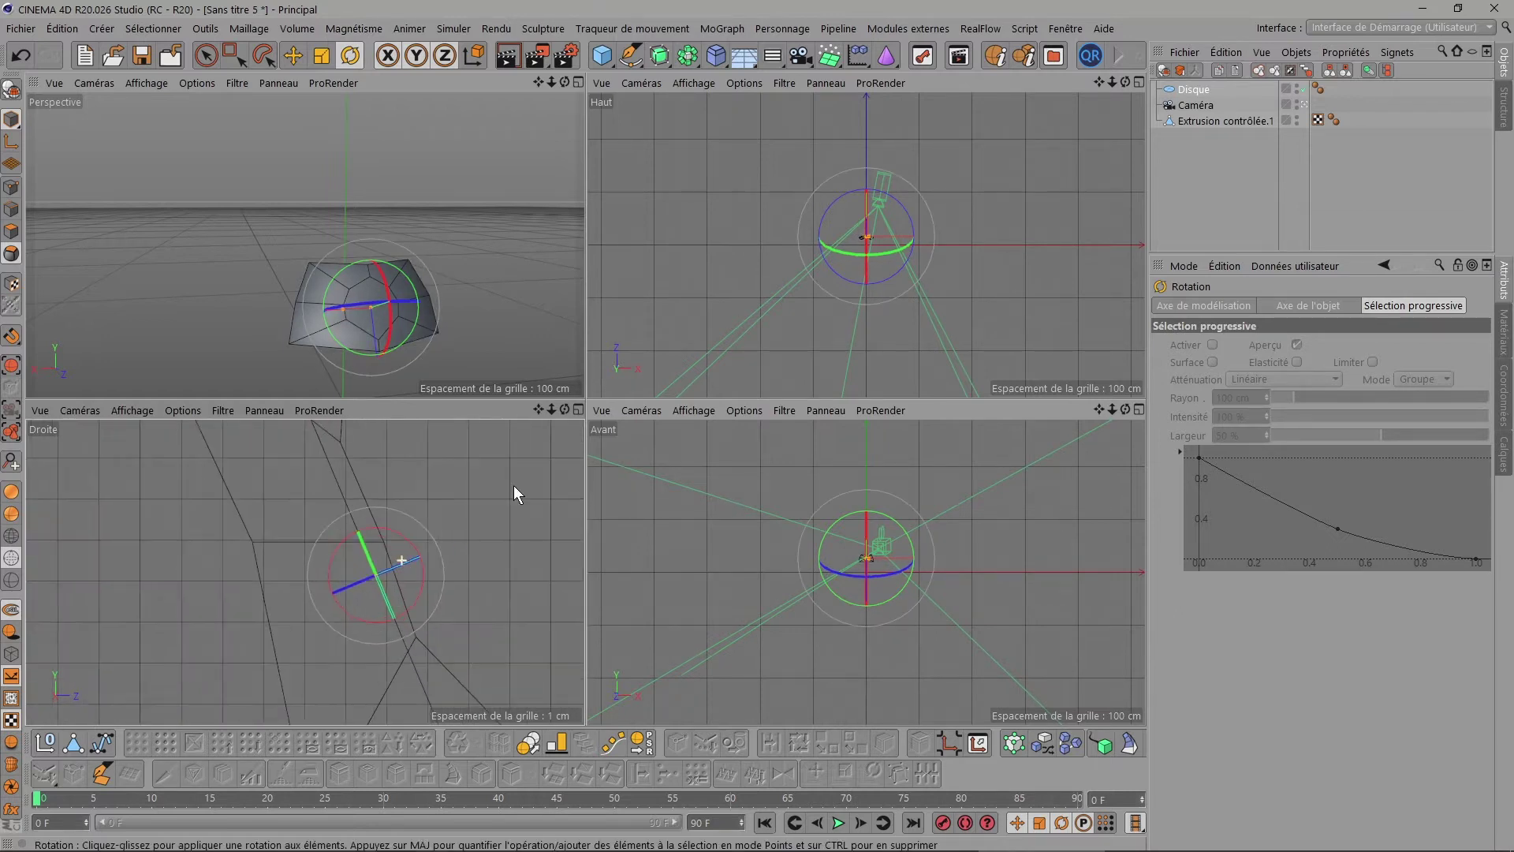
left_click(579, 410)
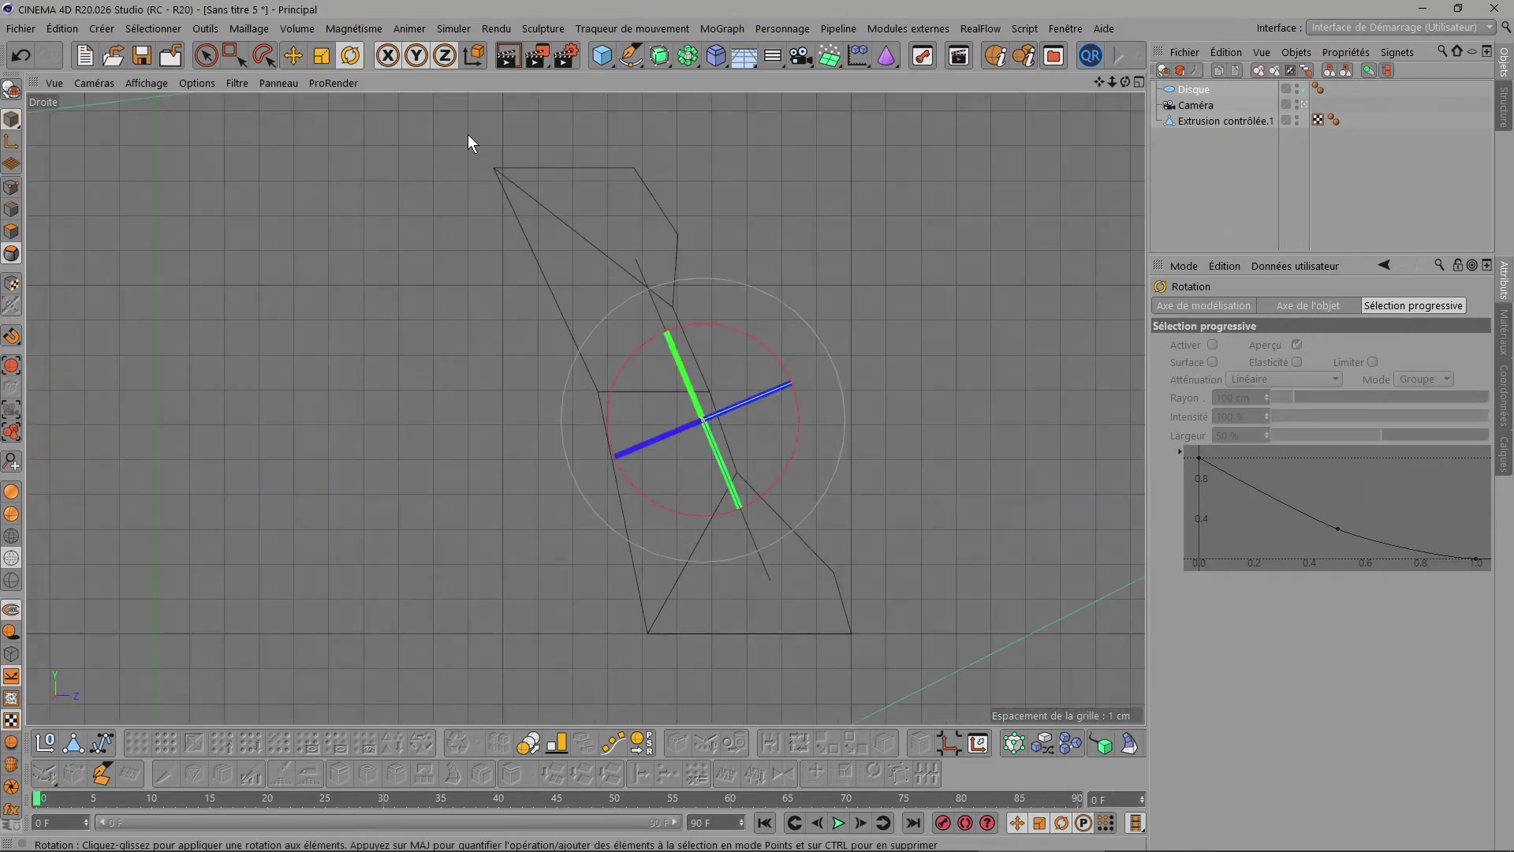
Move the disc onto the patch surface, refining its tilt by about 2° and nudging it 0.22 cm.
left_click(209, 55)
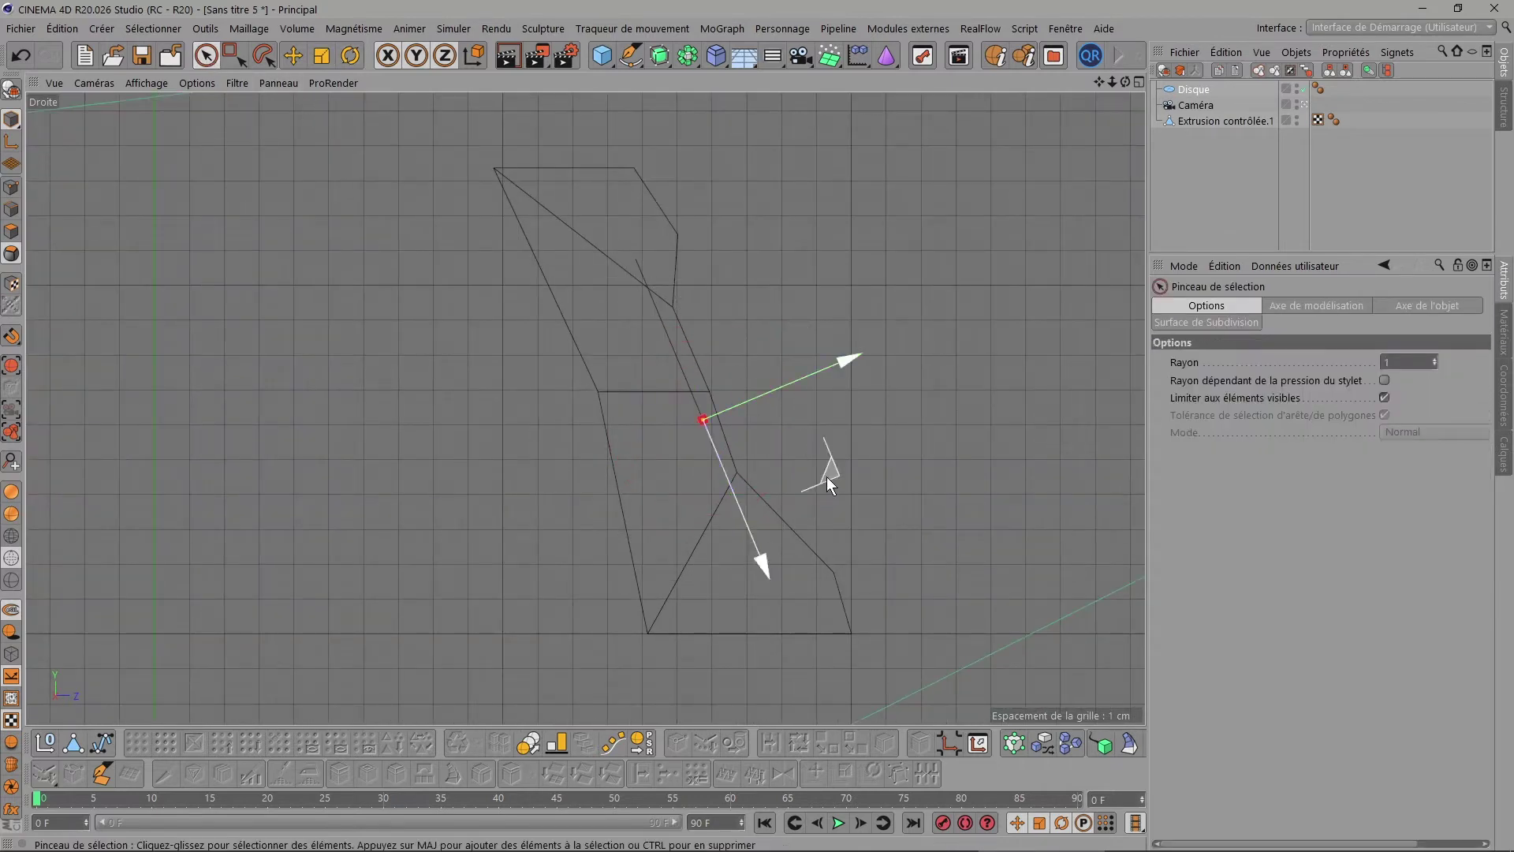
left_click_drag(833, 476, 877, 458)
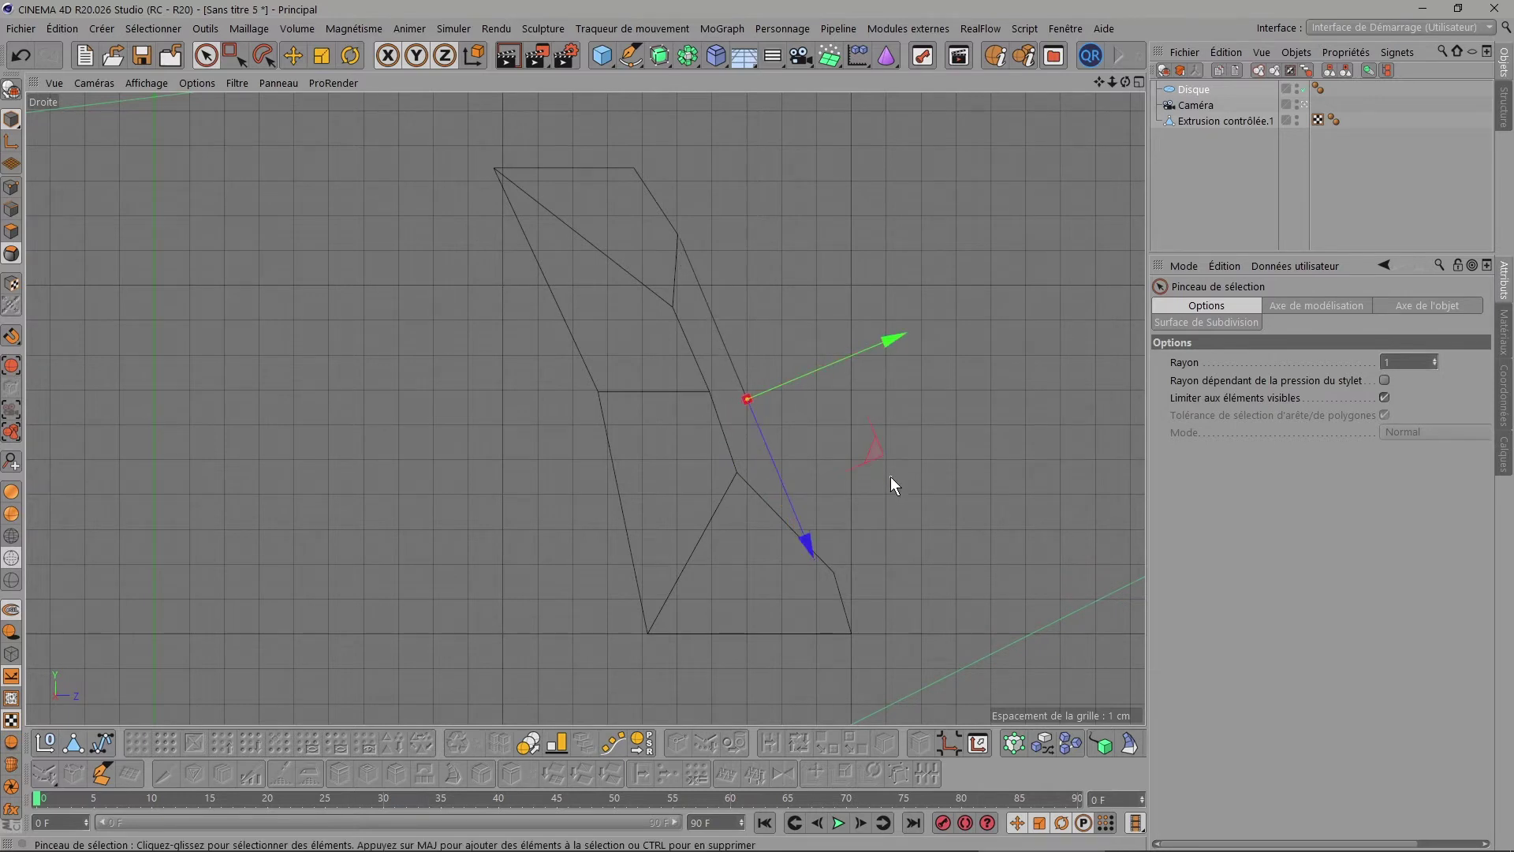
scroll(859, 473, "up", 3)
left_click(350, 55)
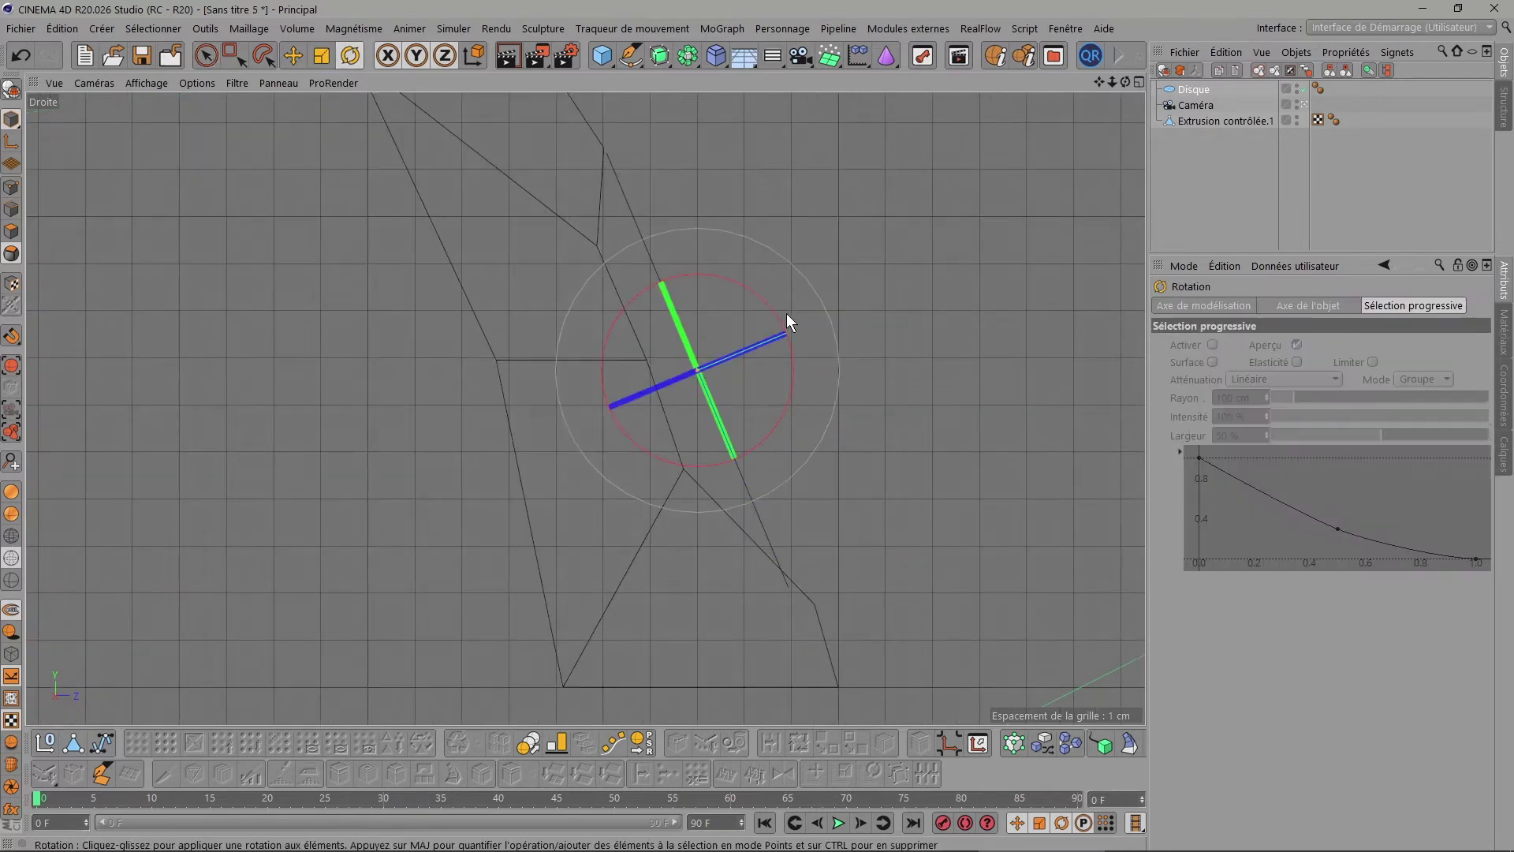
left_click_drag(779, 314, 779, 310)
left_click(205, 54)
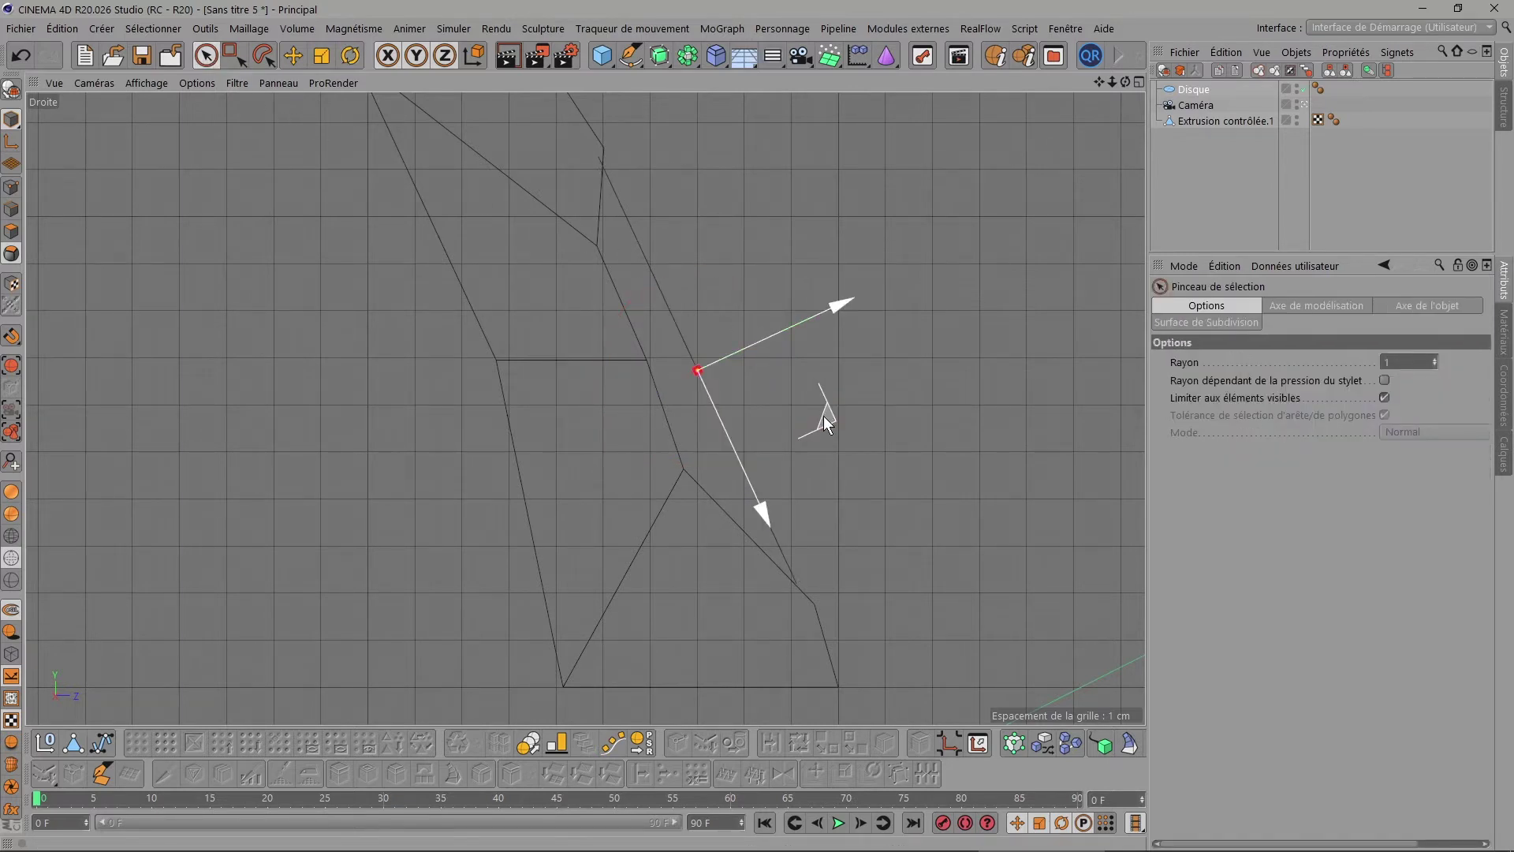
left_click_drag(824, 415, 835, 417)
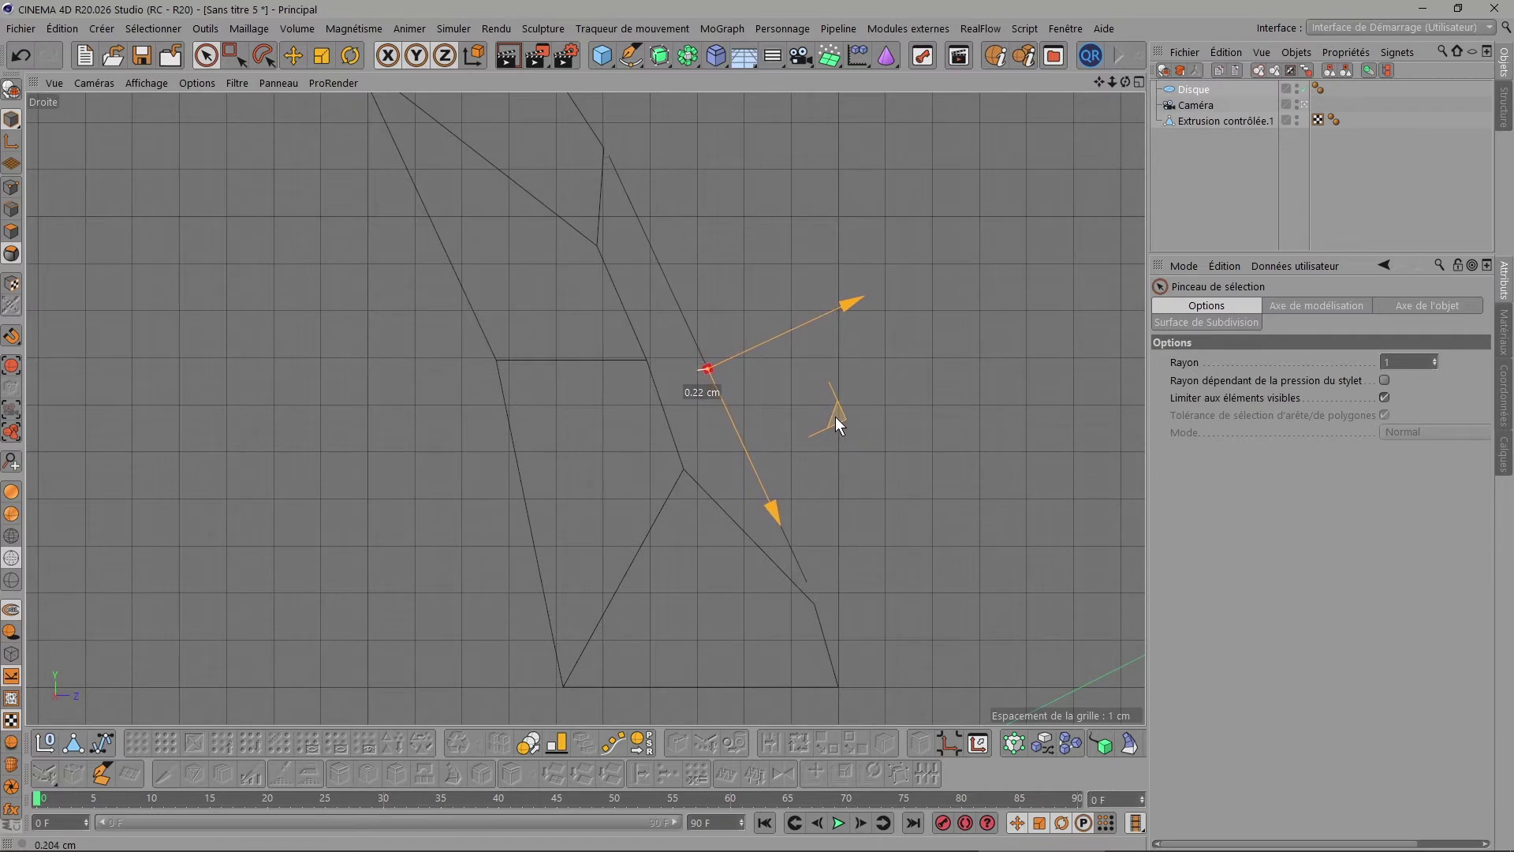
left_click_drag(835, 417, 835, 416)
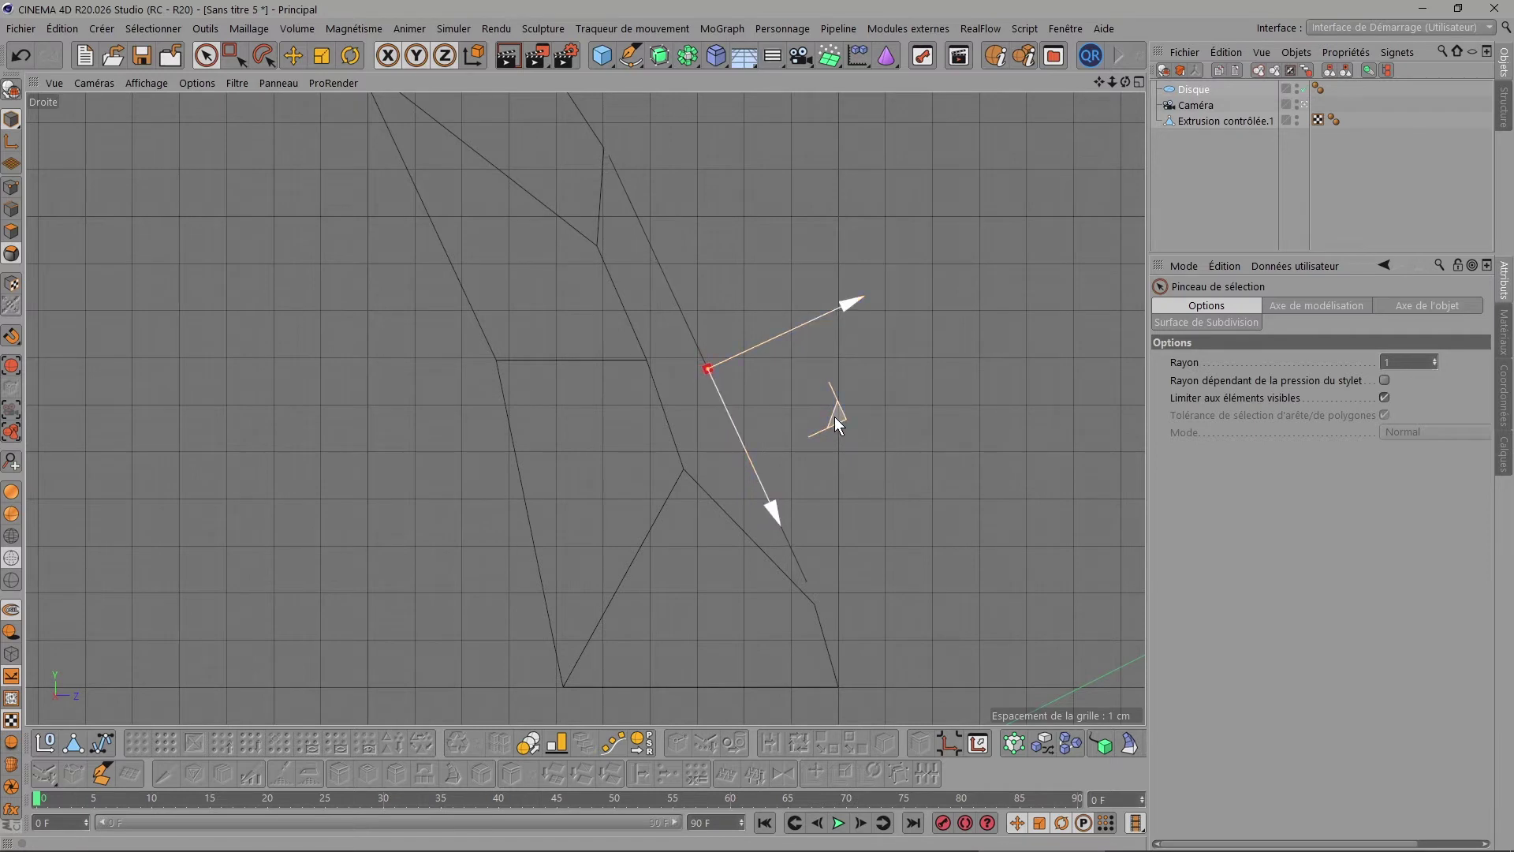
left_click(1139, 82)
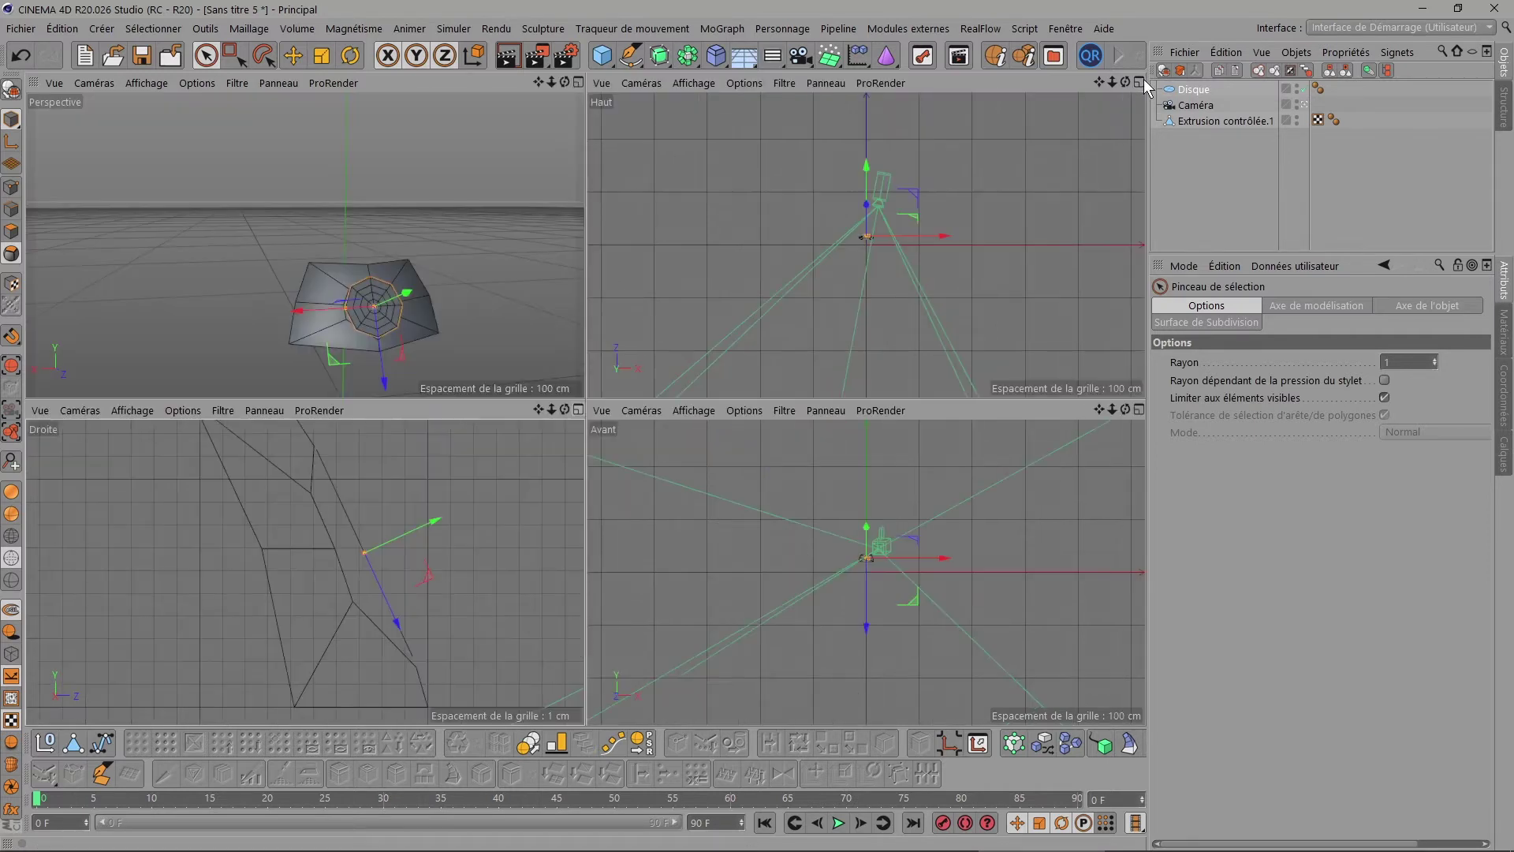
Check the Disque's settings up close and convert it to an editable polygon object.
left_click(581, 82)
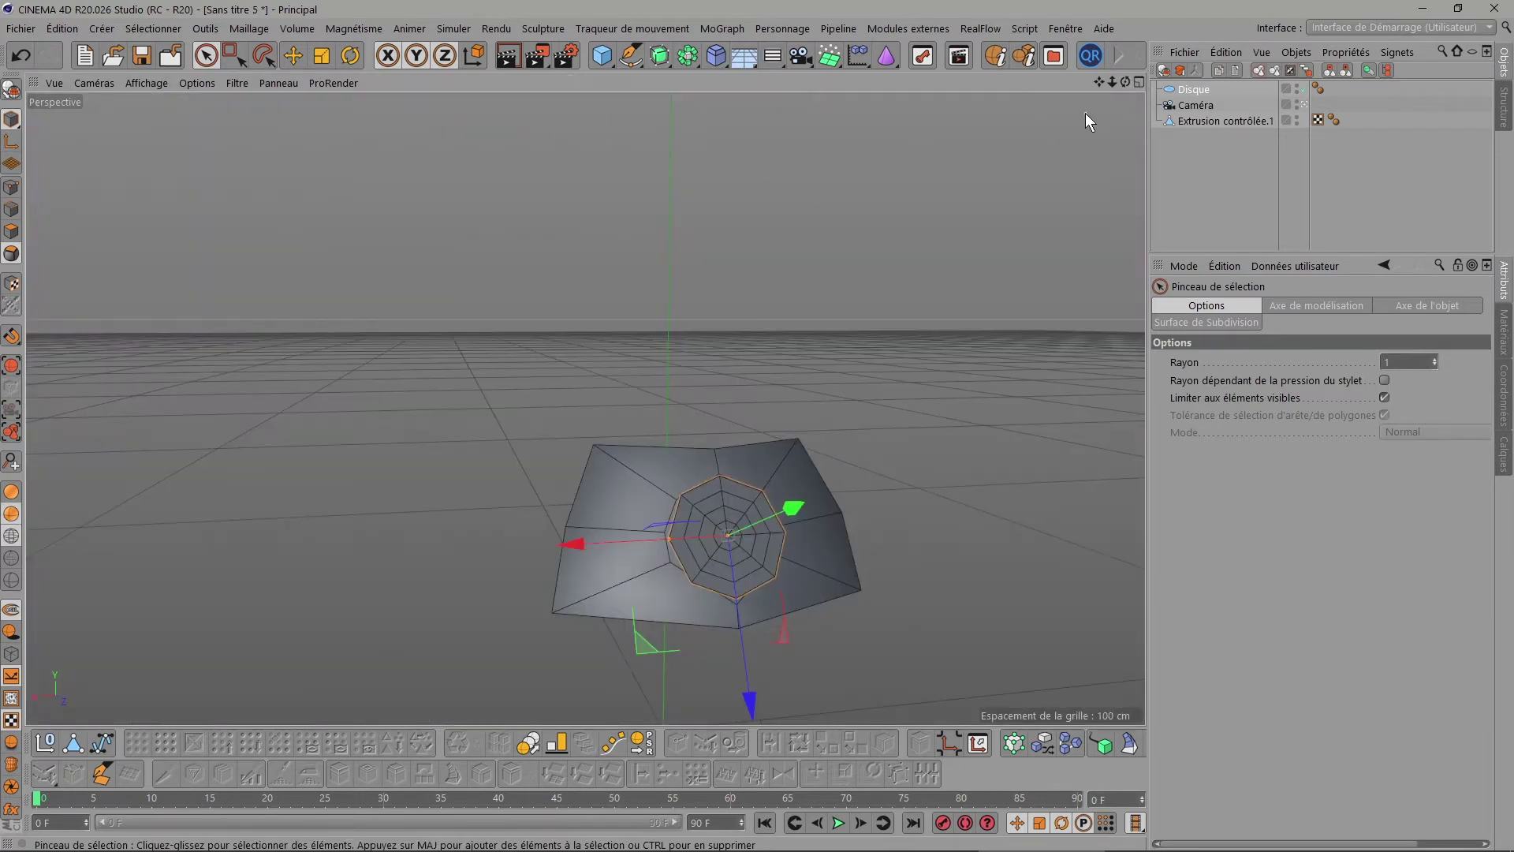
left_click_drag(1127, 82, 1025, 103)
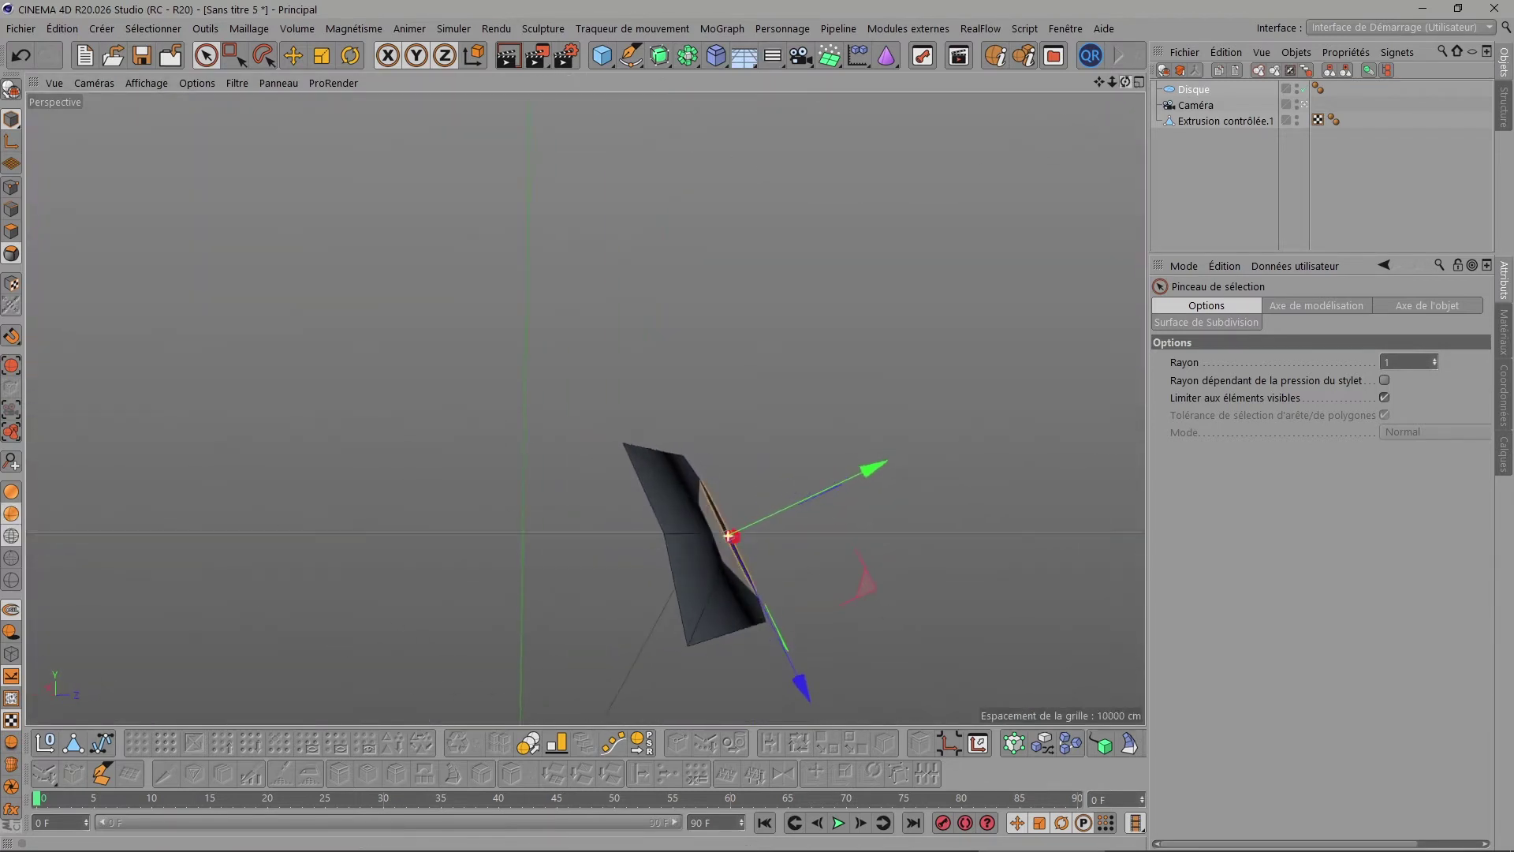
left_click_drag(1127, 82, 1127, 82)
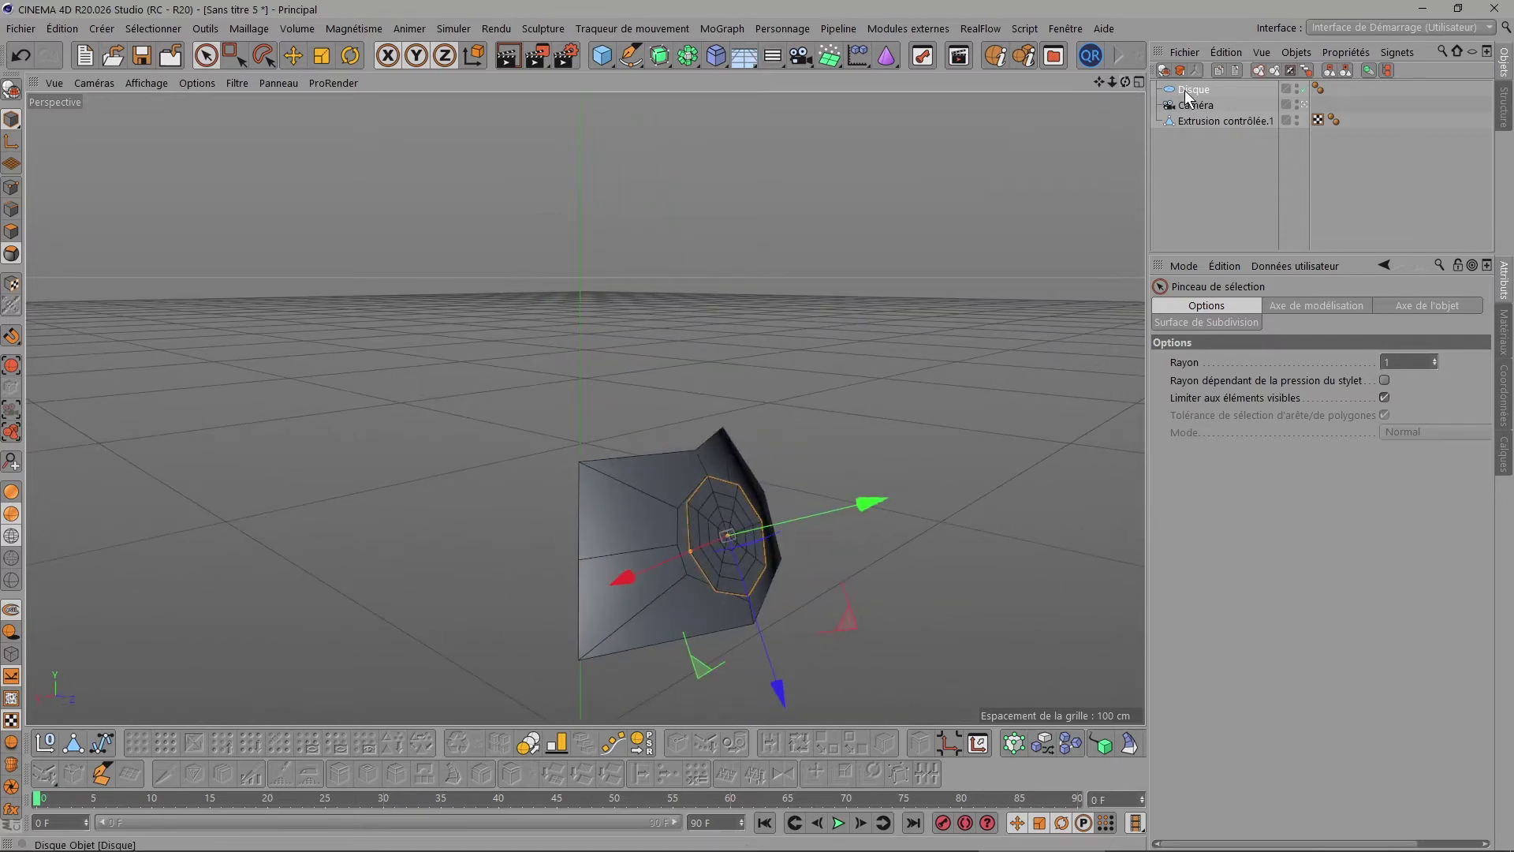
left_click(1213, 175)
left_click(1206, 325)
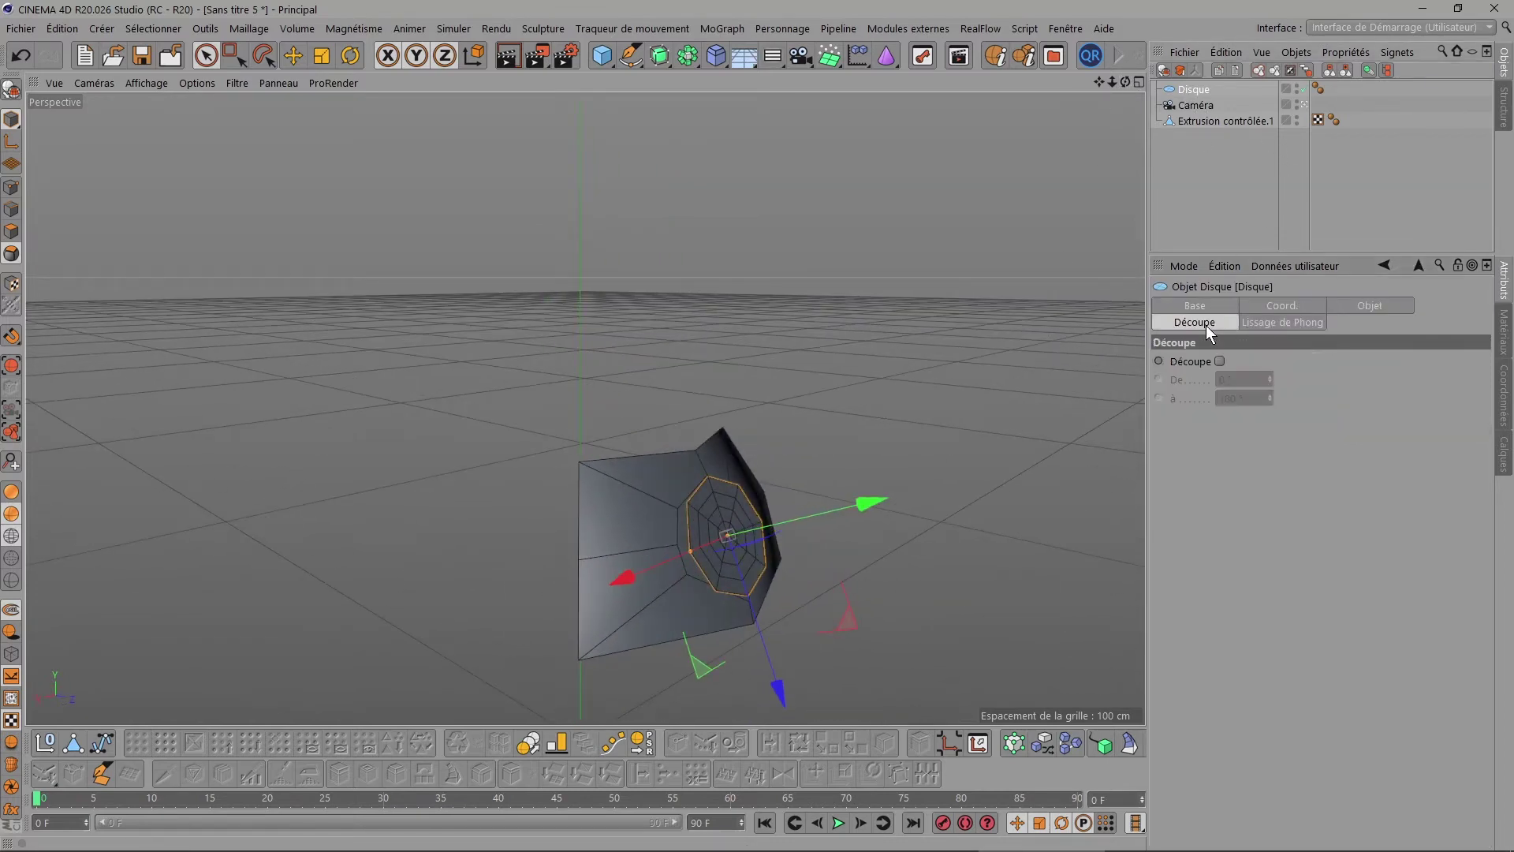
left_click(1346, 305)
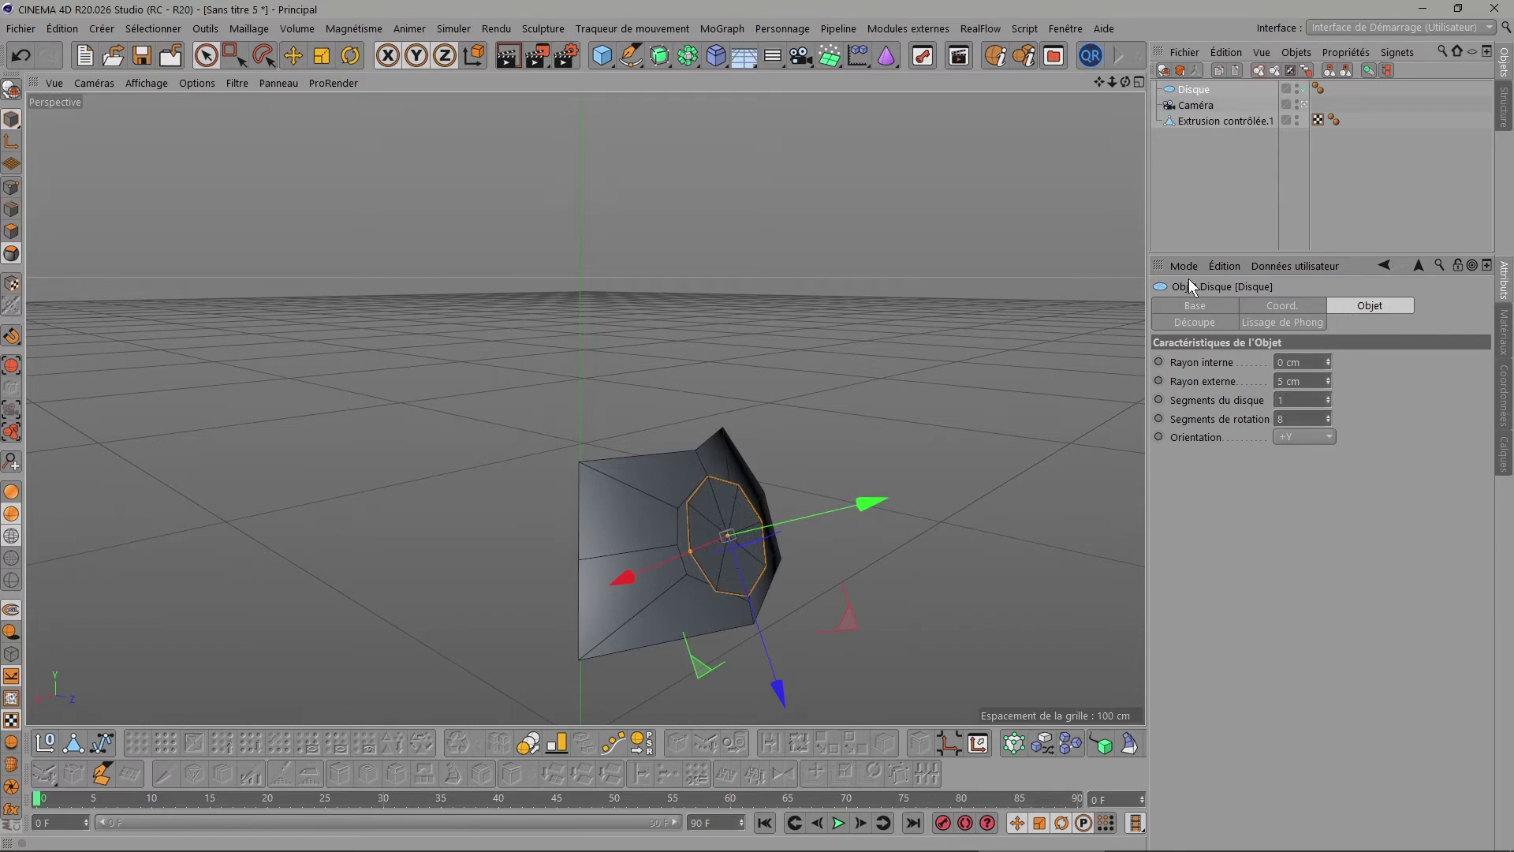
left_click_drag(1125, 82, 1181, 107)
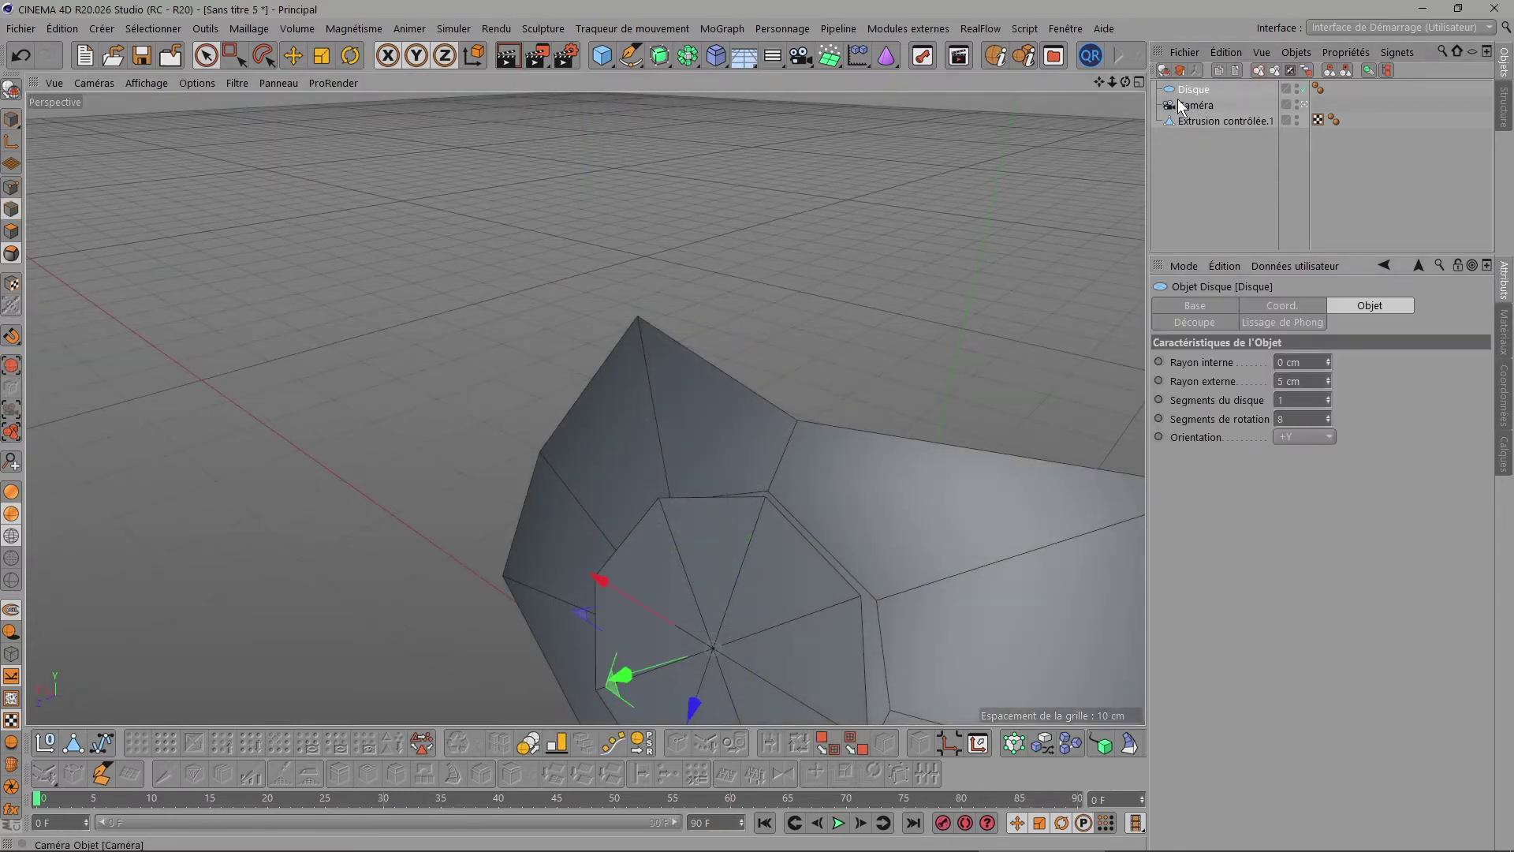
left_click(1164, 71)
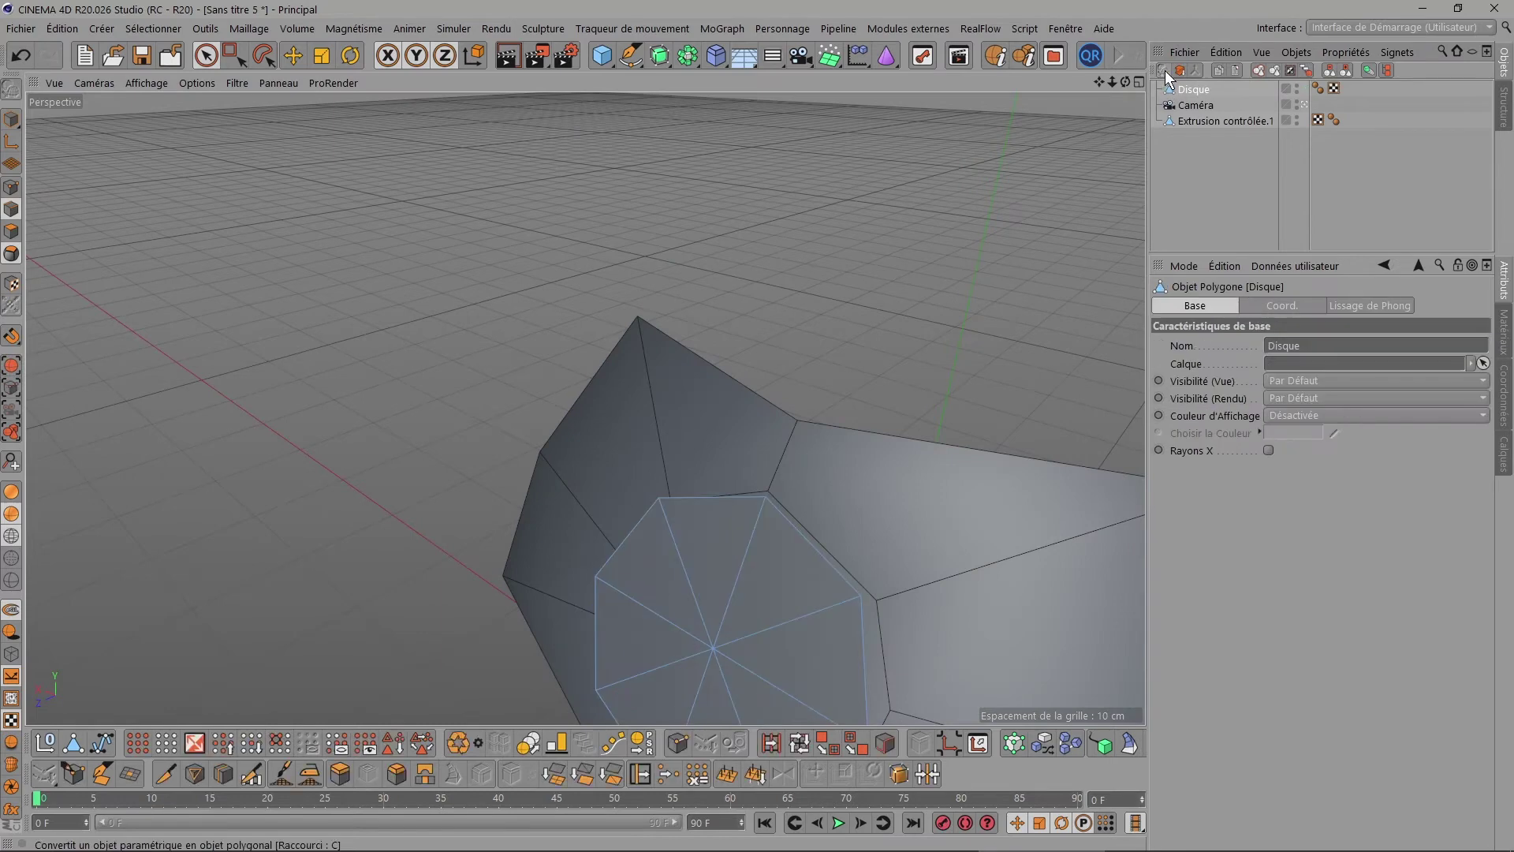
Join Extrusion contrôlée.1 and the Disque into one polygon object, Disque.1.
left_click(1219, 119)
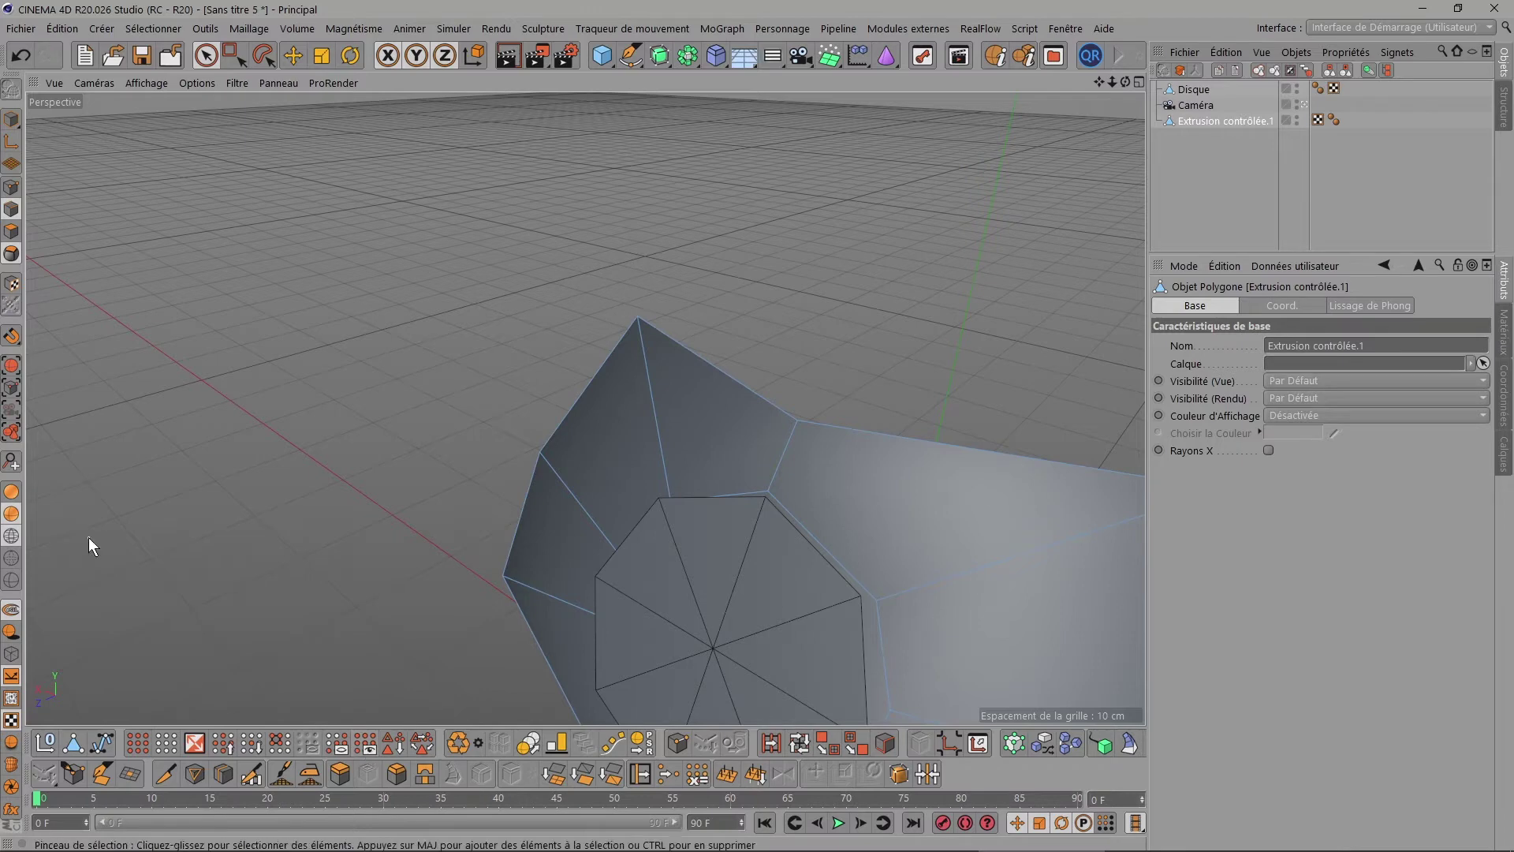
scroll(700, 618, "down", 5)
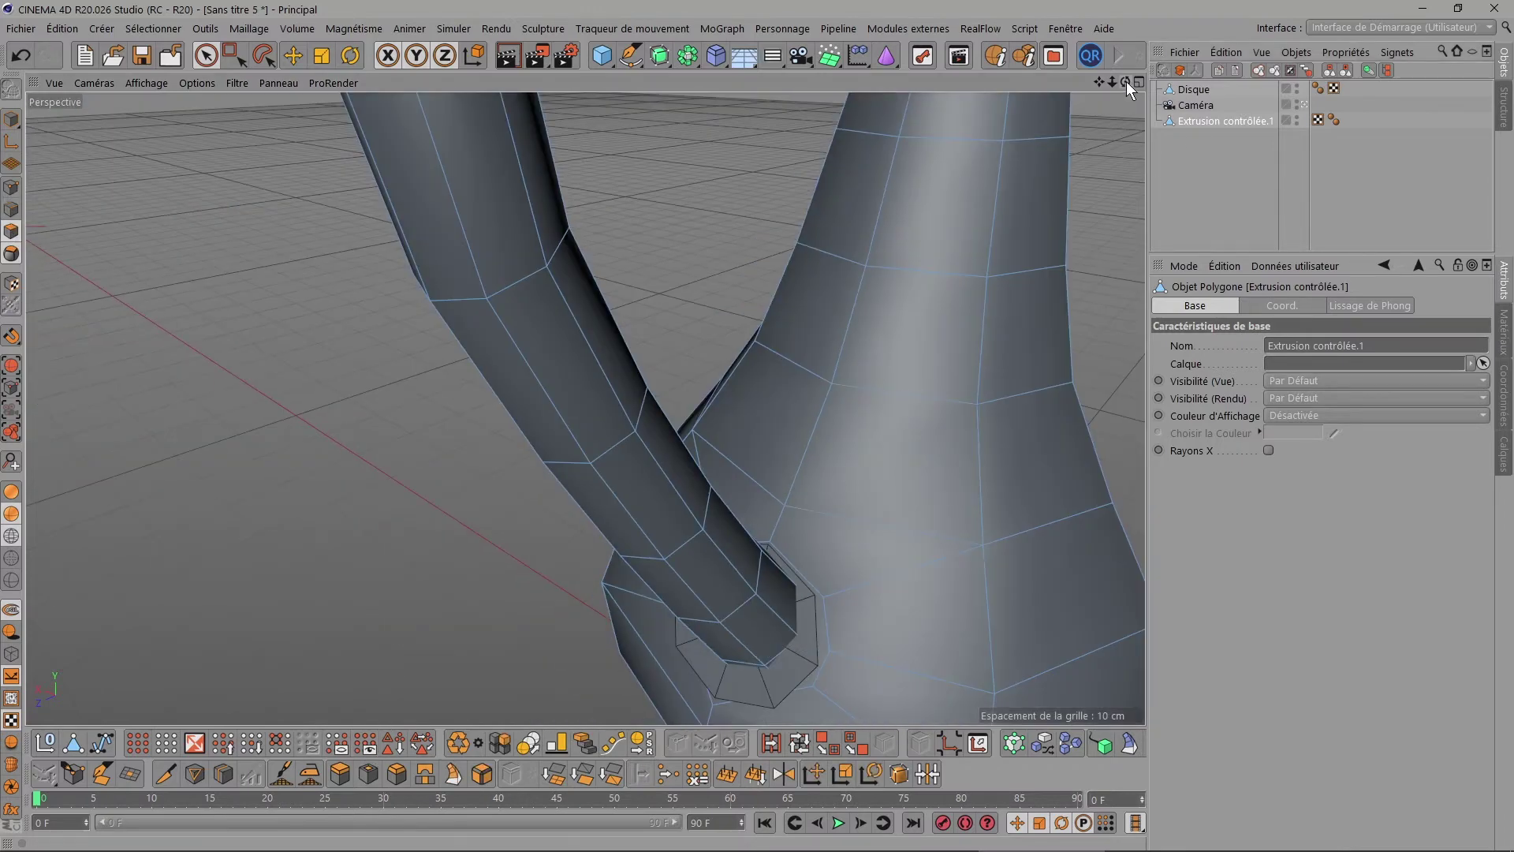
left_click_drag(1127, 82, 1122, 106)
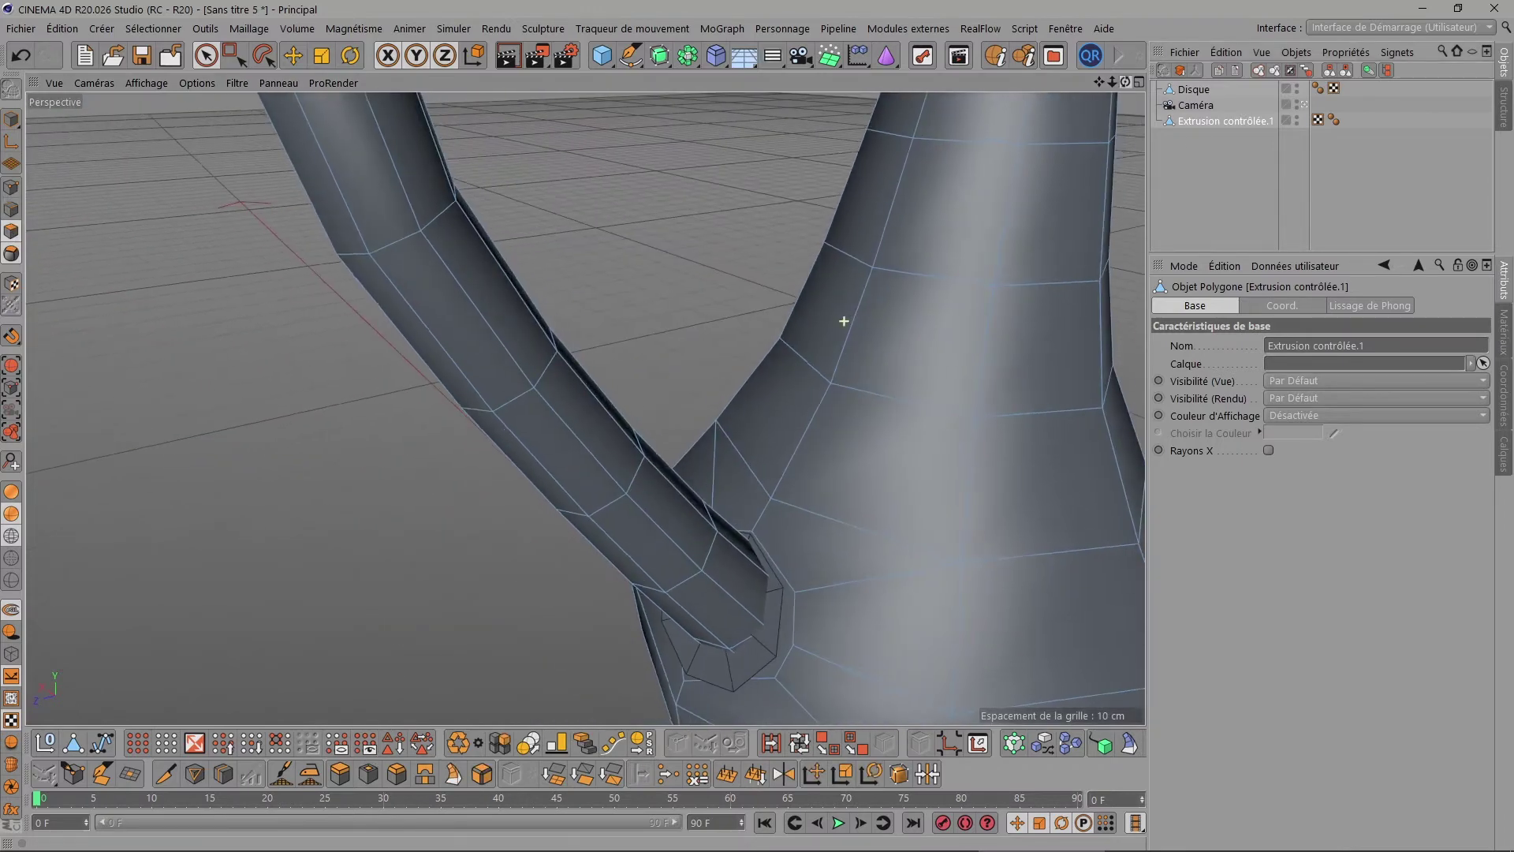
left_click(1193, 89, "ctrl")
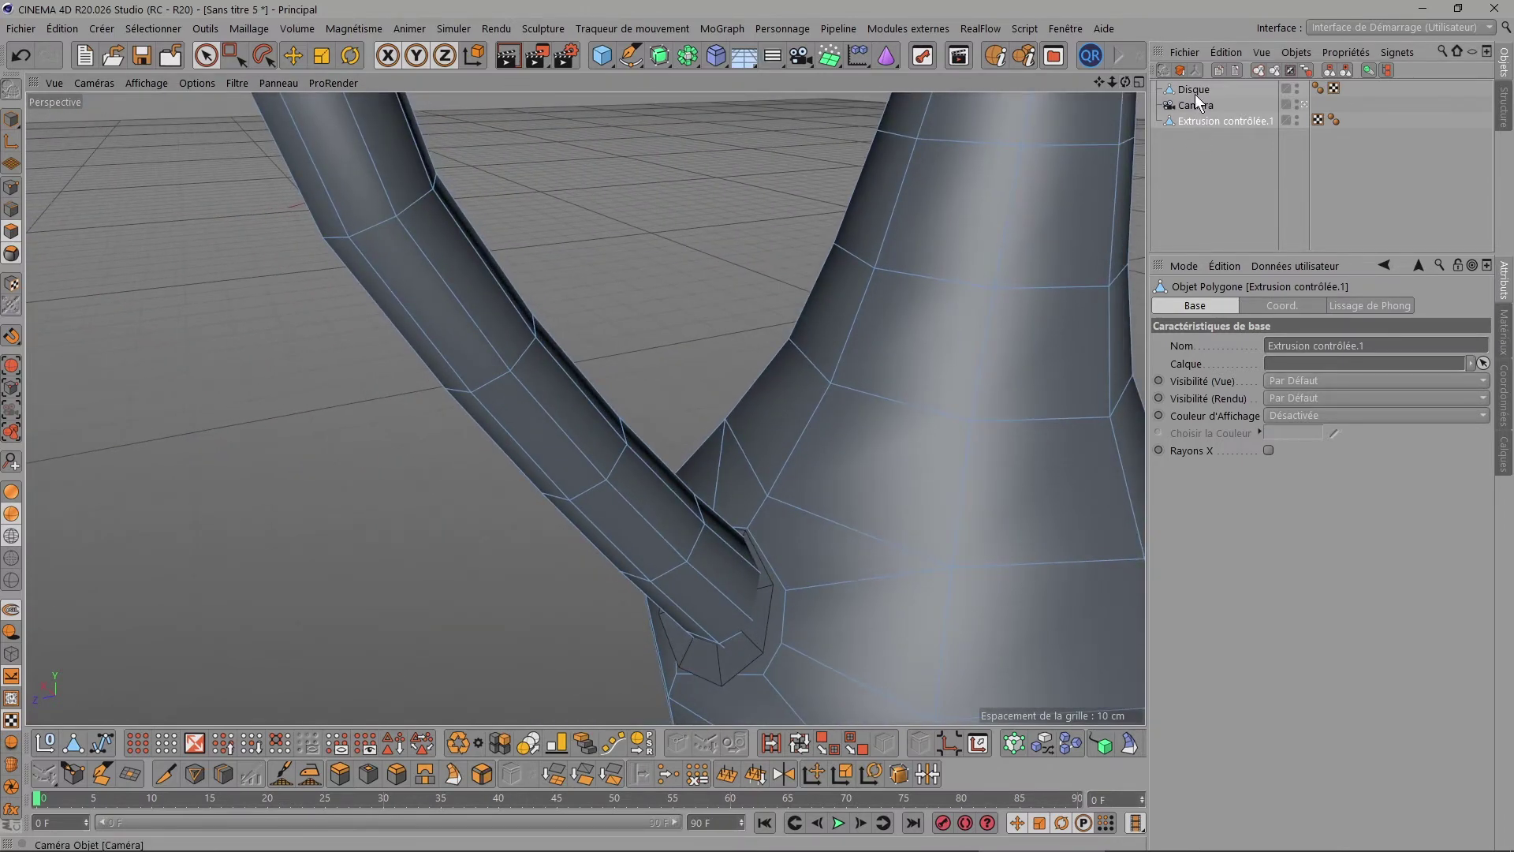
left_click(1196, 74)
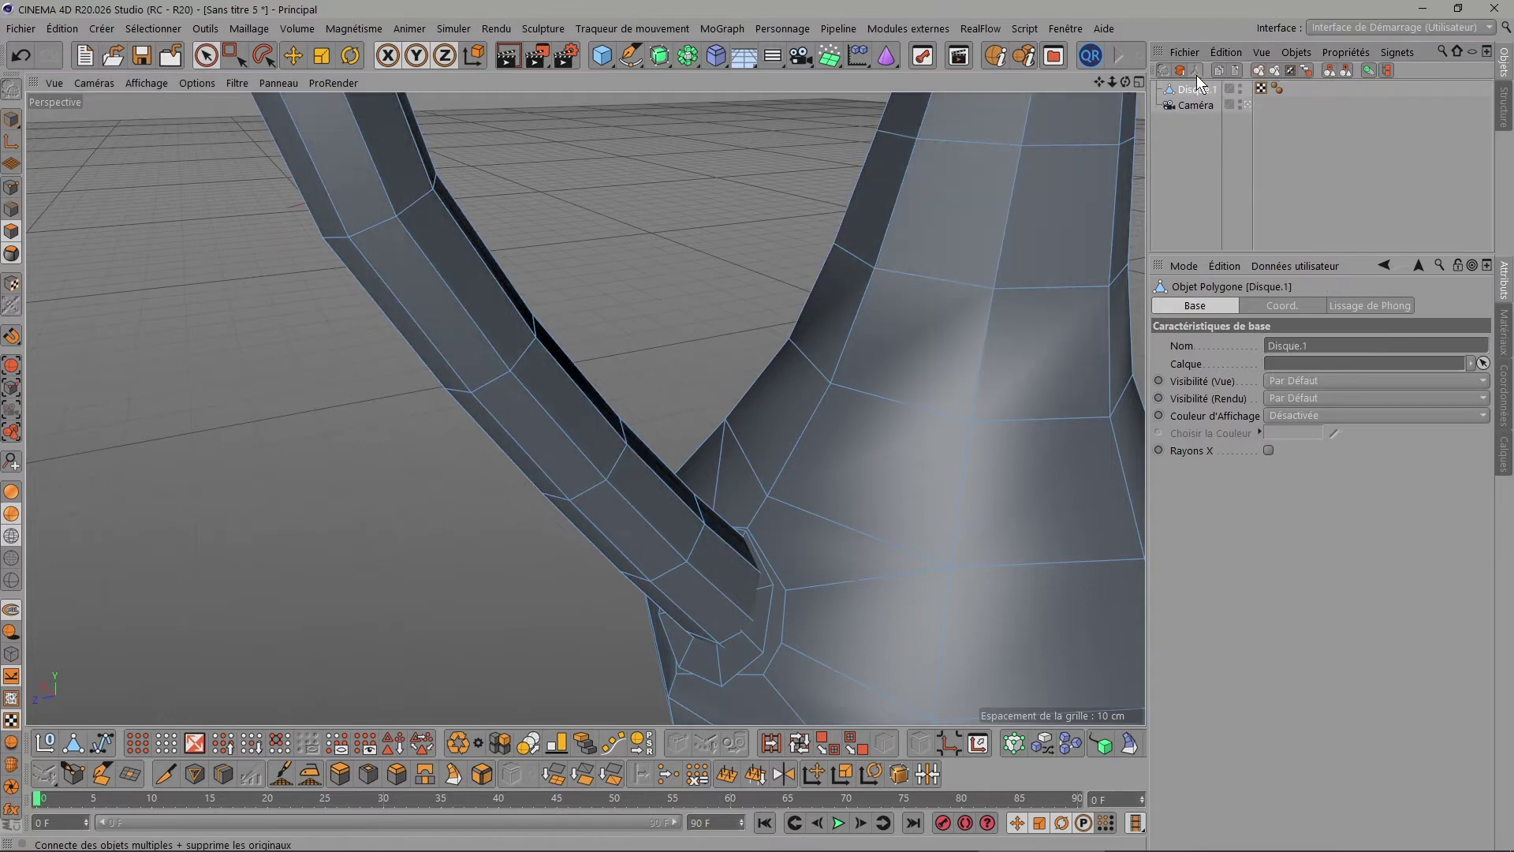
scroll(796, 576, "up", 3)
scroll(793, 582, "up", 3)
scroll(793, 582, "down", 2)
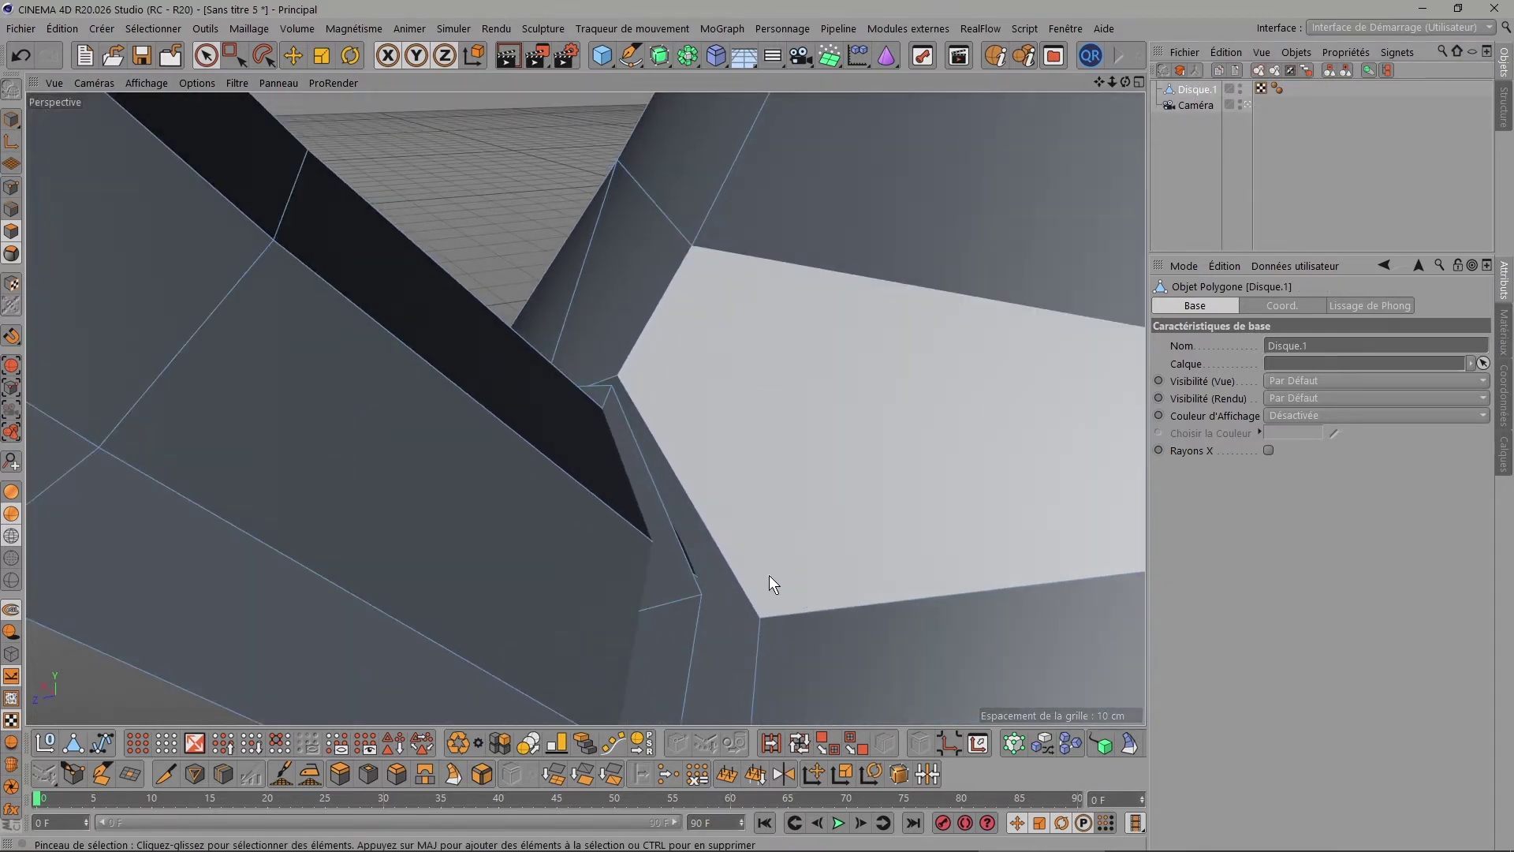
scroll(769, 575, "down", 3)
scroll(769, 575, "down", 2)
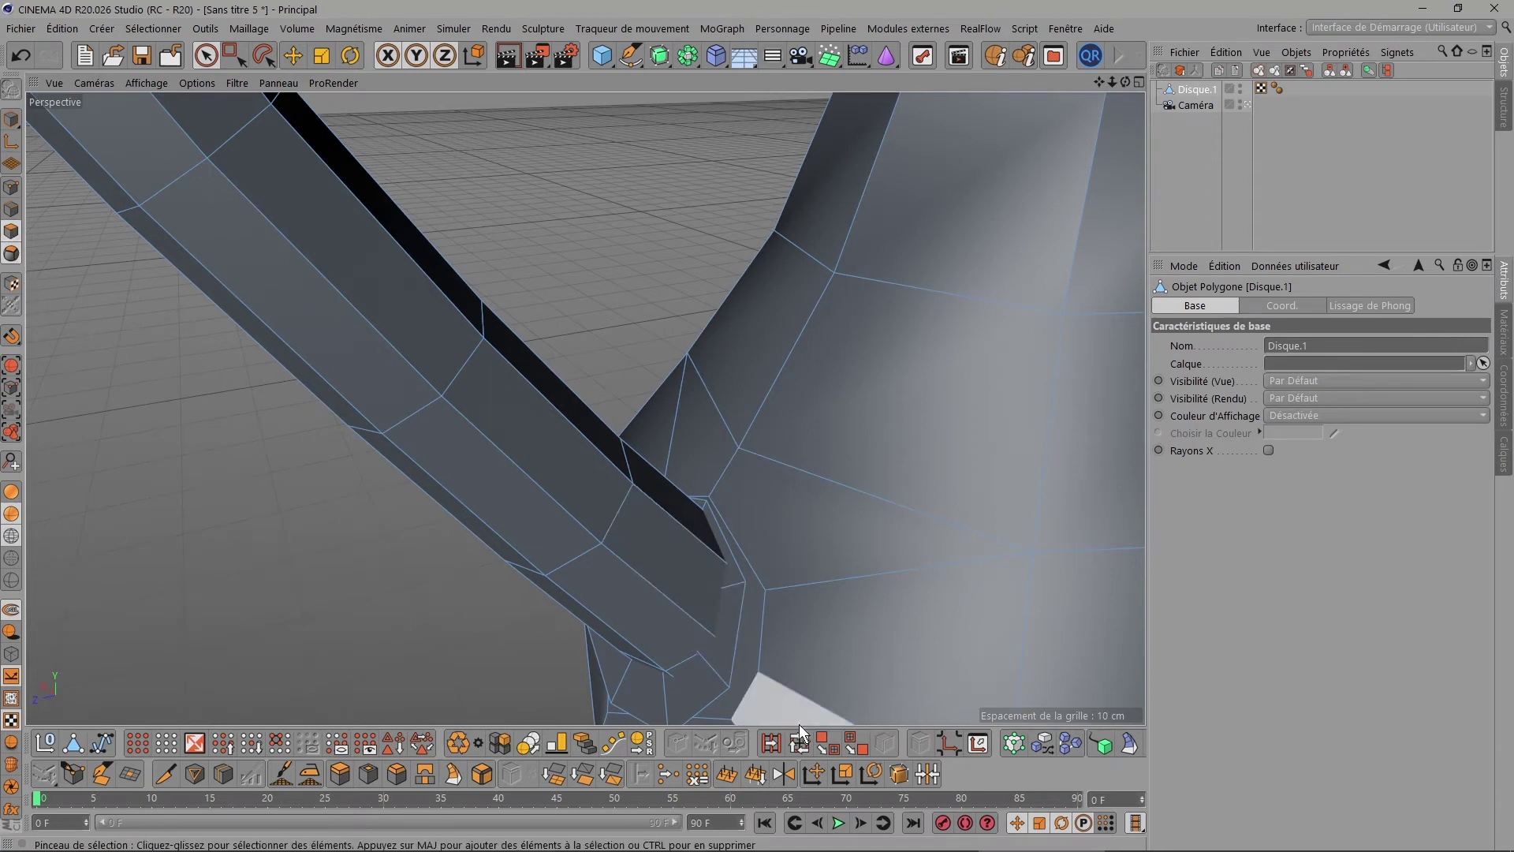
Select a polygon loop near the junction with Loop Selection (U~L), then clear it.
key("u")
key("l")
left_click(827, 578)
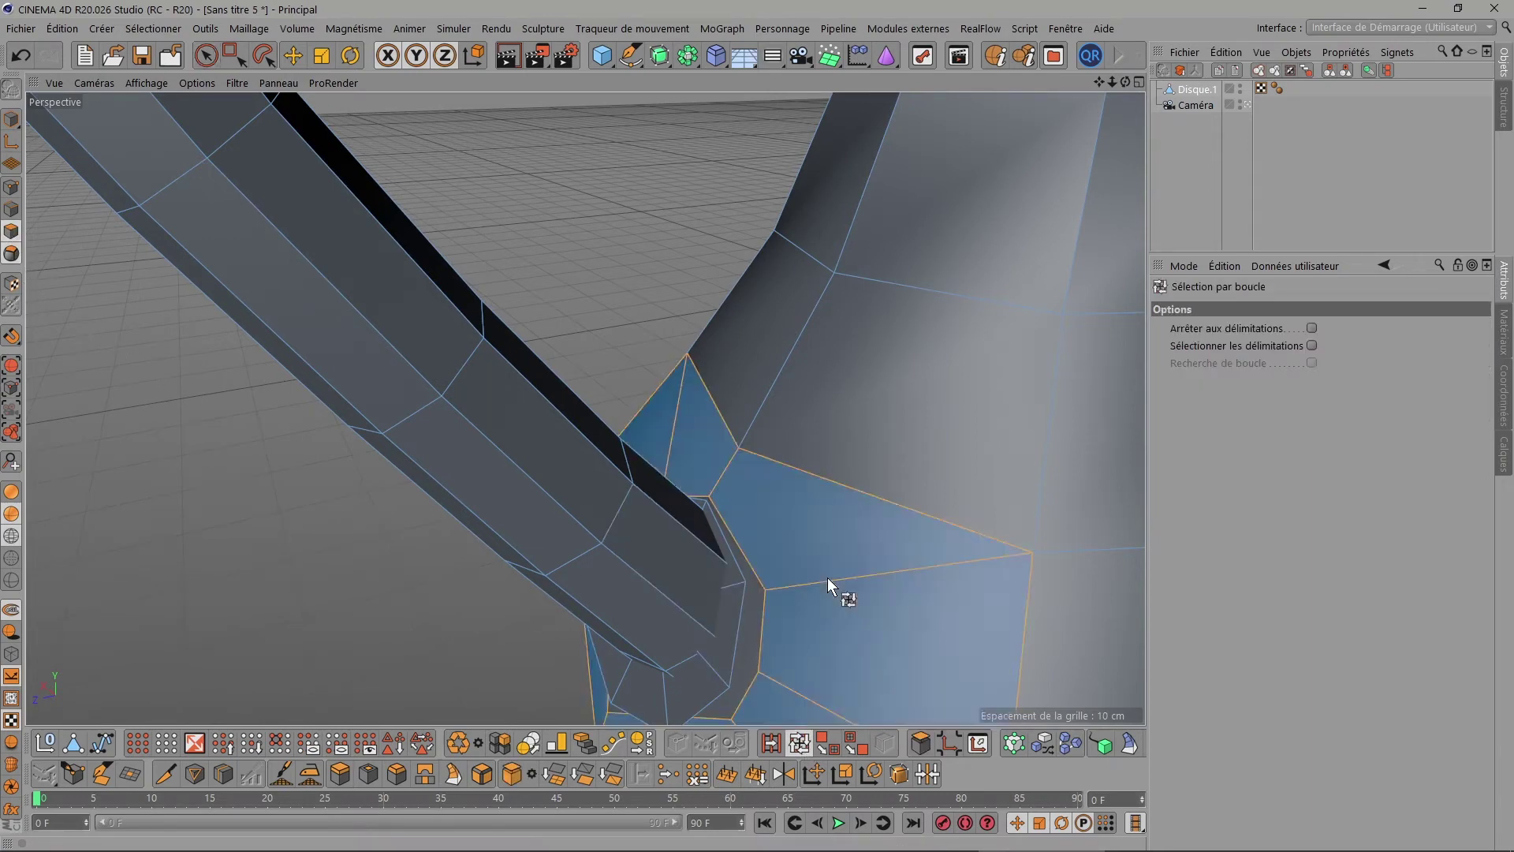
left_click(843, 645, "ctrl")
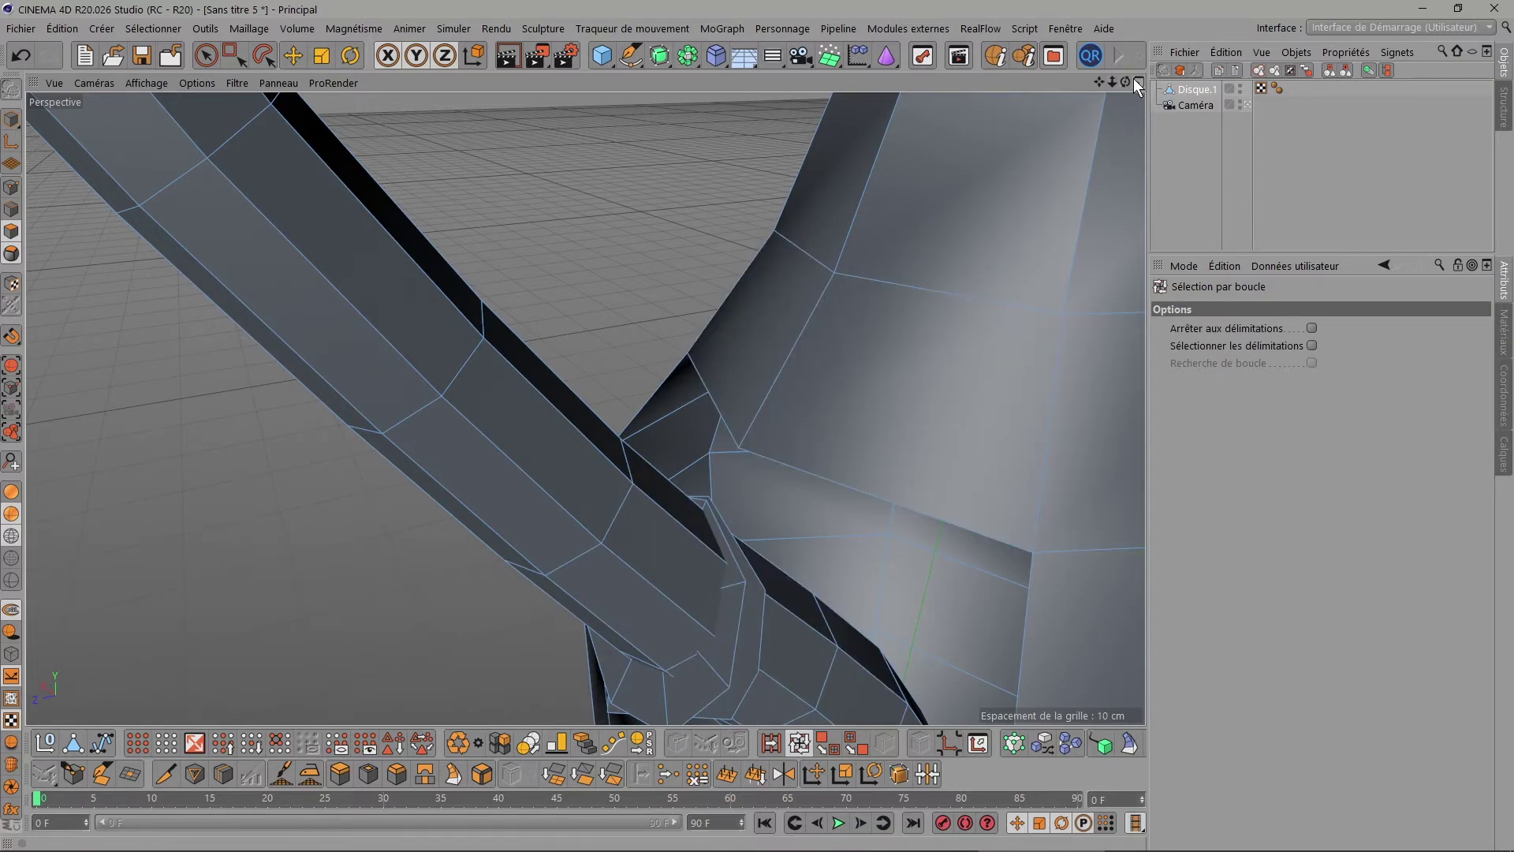
Loop-select the polygons where the handle meets the vase body.
left_click_drag(1133, 81, 707, 601)
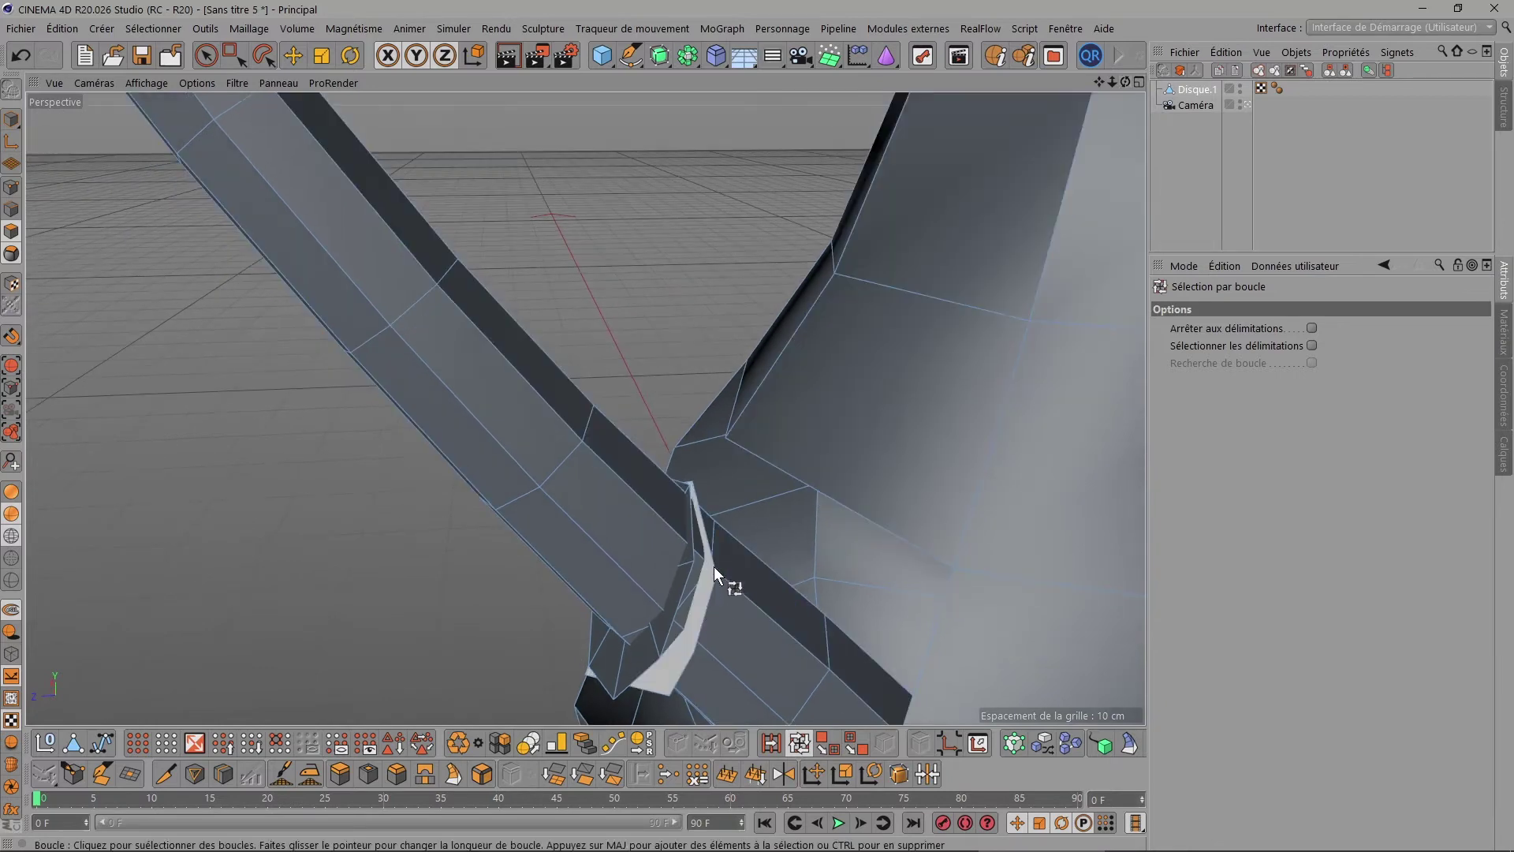
left_click(713, 567)
scroll(779, 582, "up", 3)
left_click_drag(1127, 82, 1006, 102)
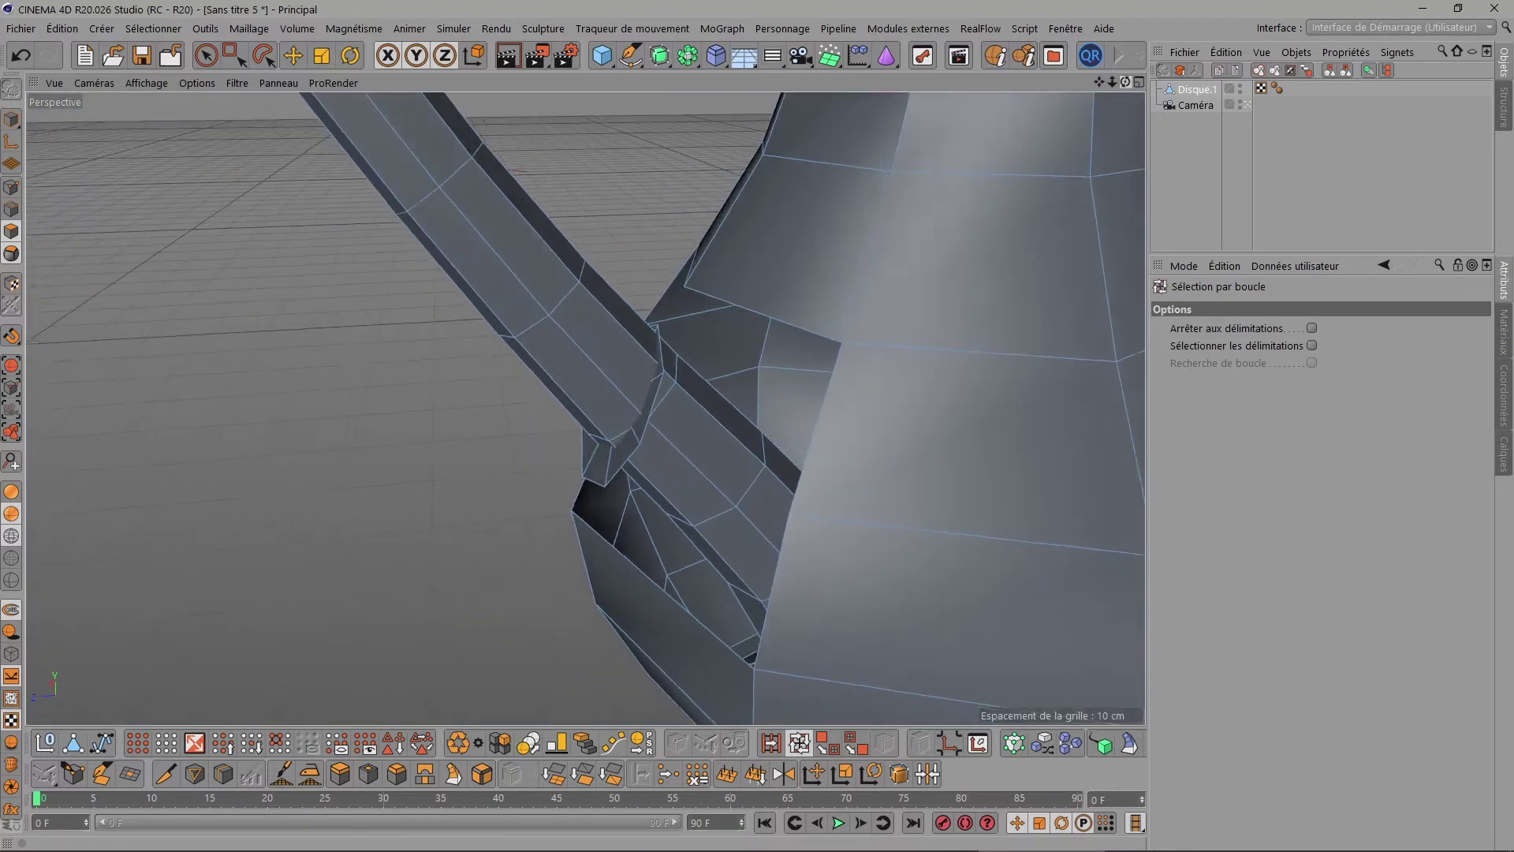
left_click_drag(1006, 102, 844, 249)
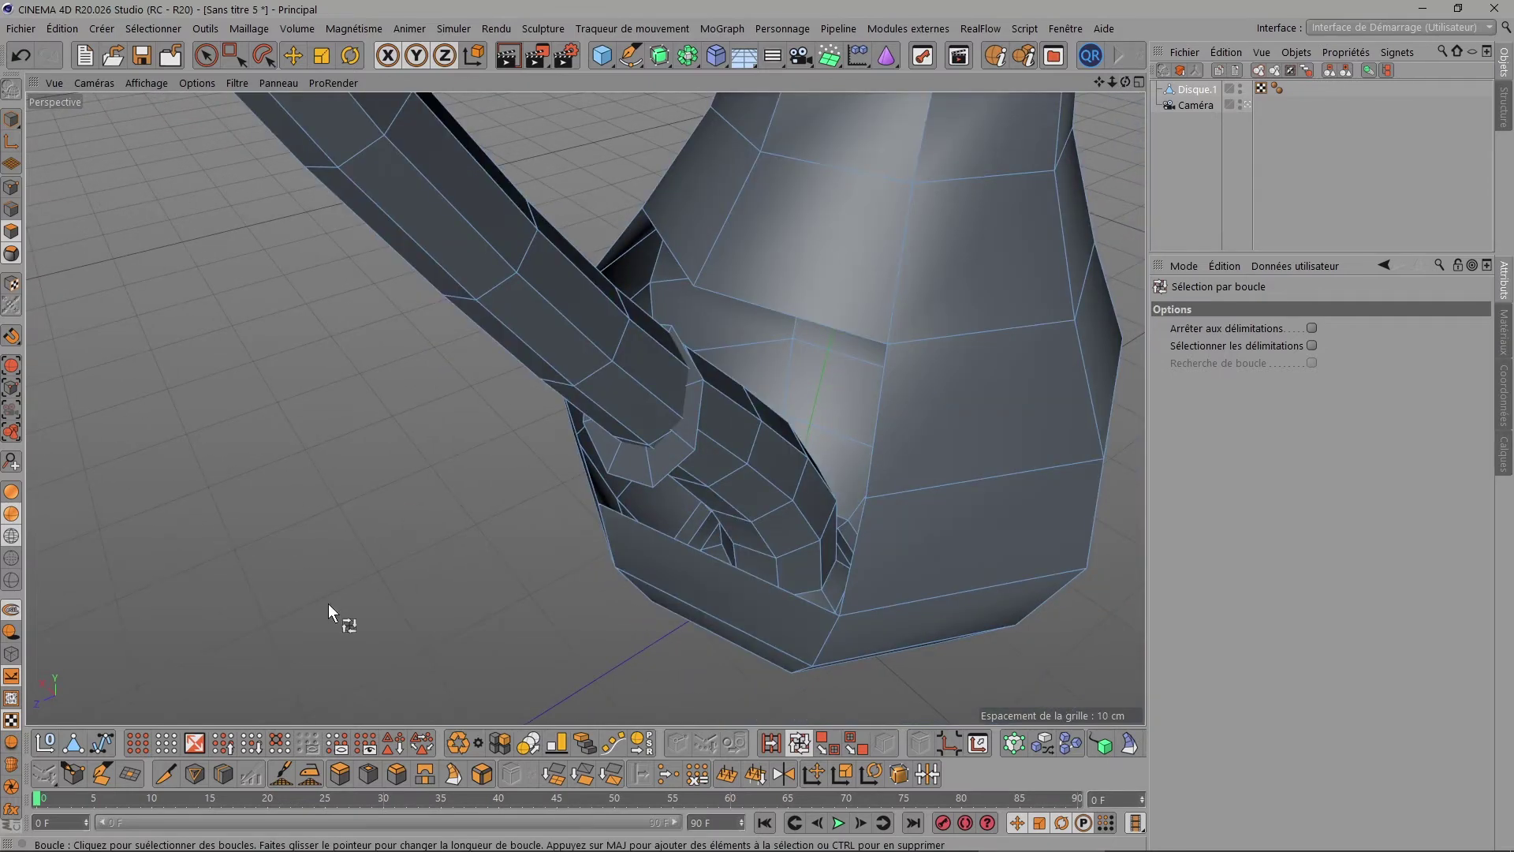
Bridge the hole's left and upper-left edges to fill the junction gap.
left_click(425, 777)
scroll(710, 315, "up", 3)
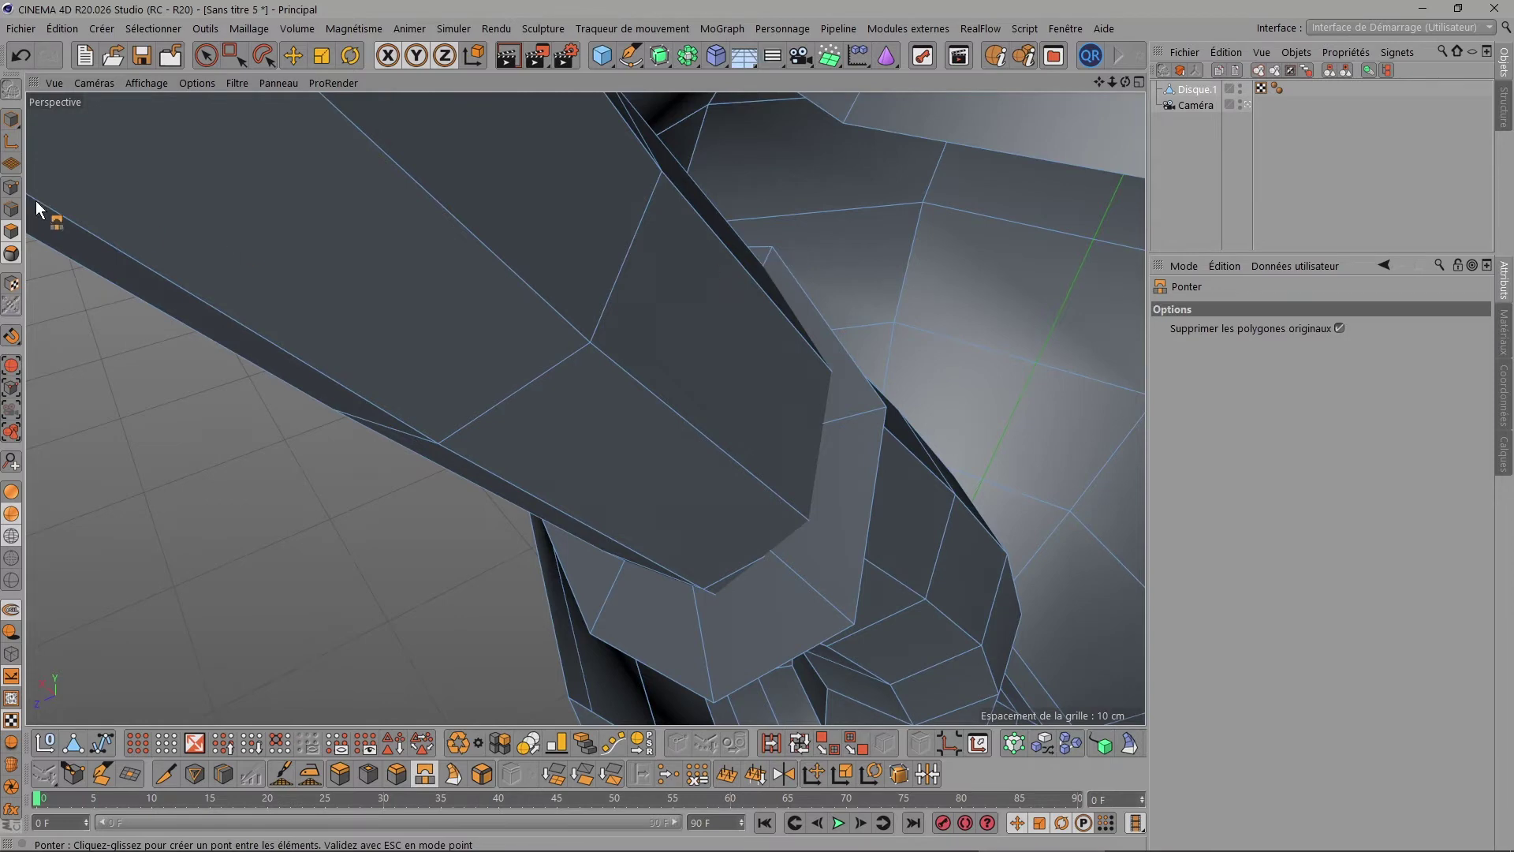
mouse_move(946, 237)
left_mouse_down("alt")
mouse_move(1065, 331)
mouse_move(509, 407)
mouse_move(586, 585)
mouse_move(687, 632)
left_mouse_up("alt")
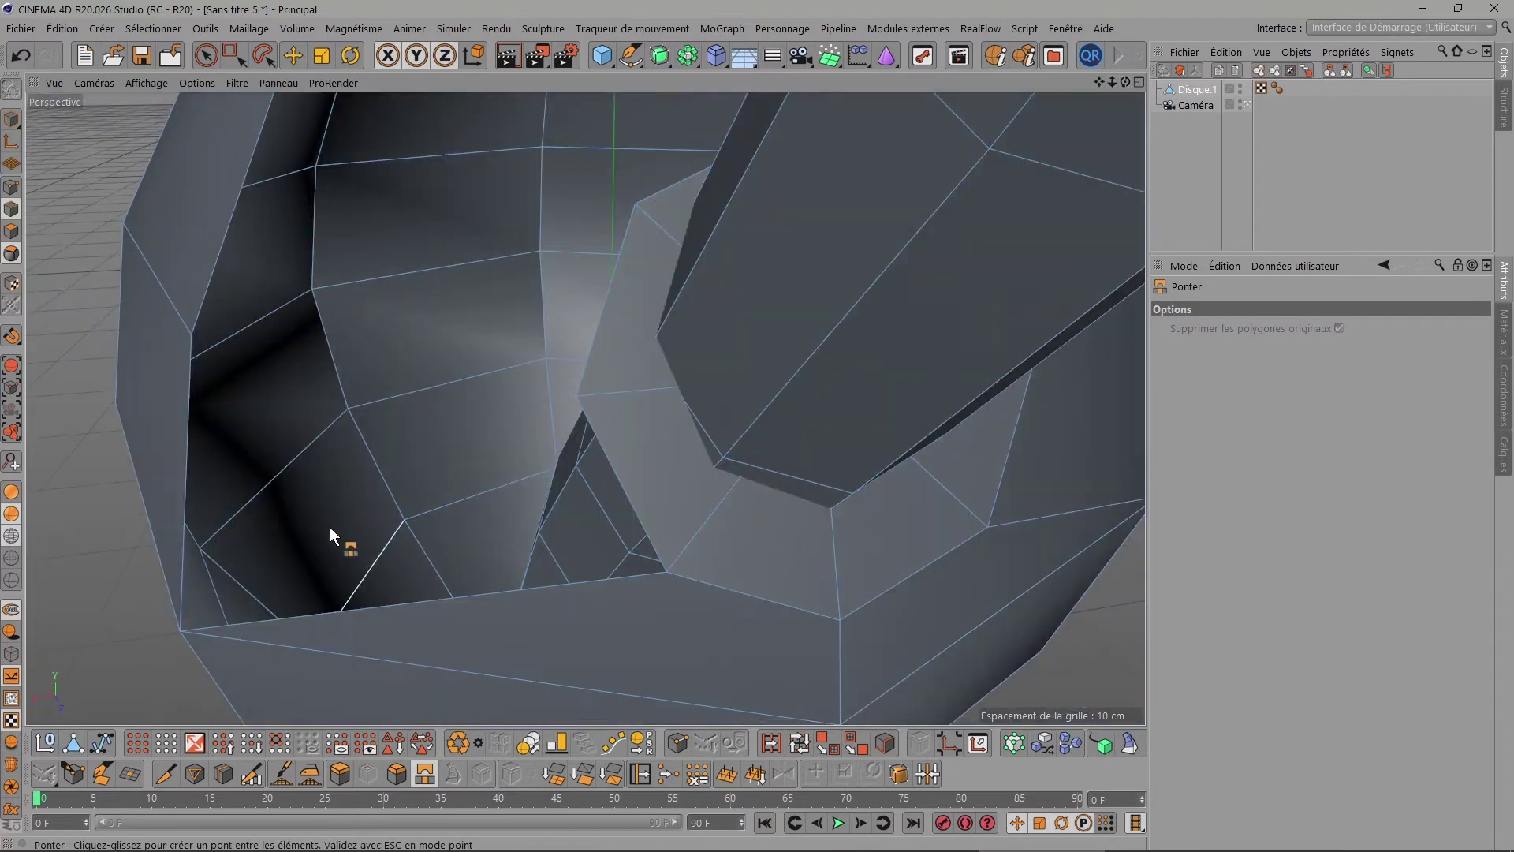
left_click_drag(188, 465, 618, 486)
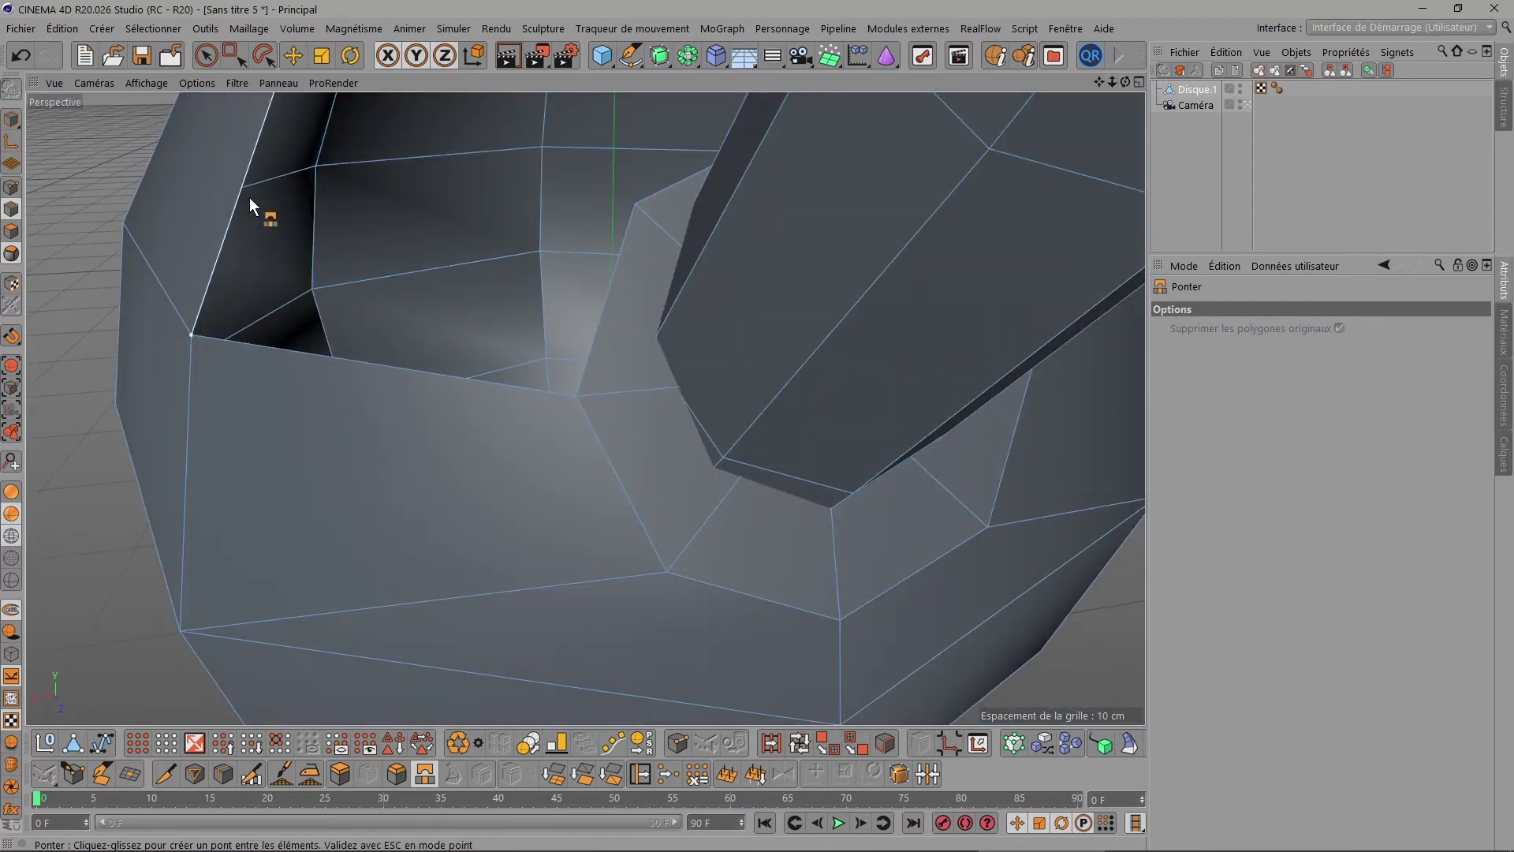
left_click_drag(249, 197, 602, 286)
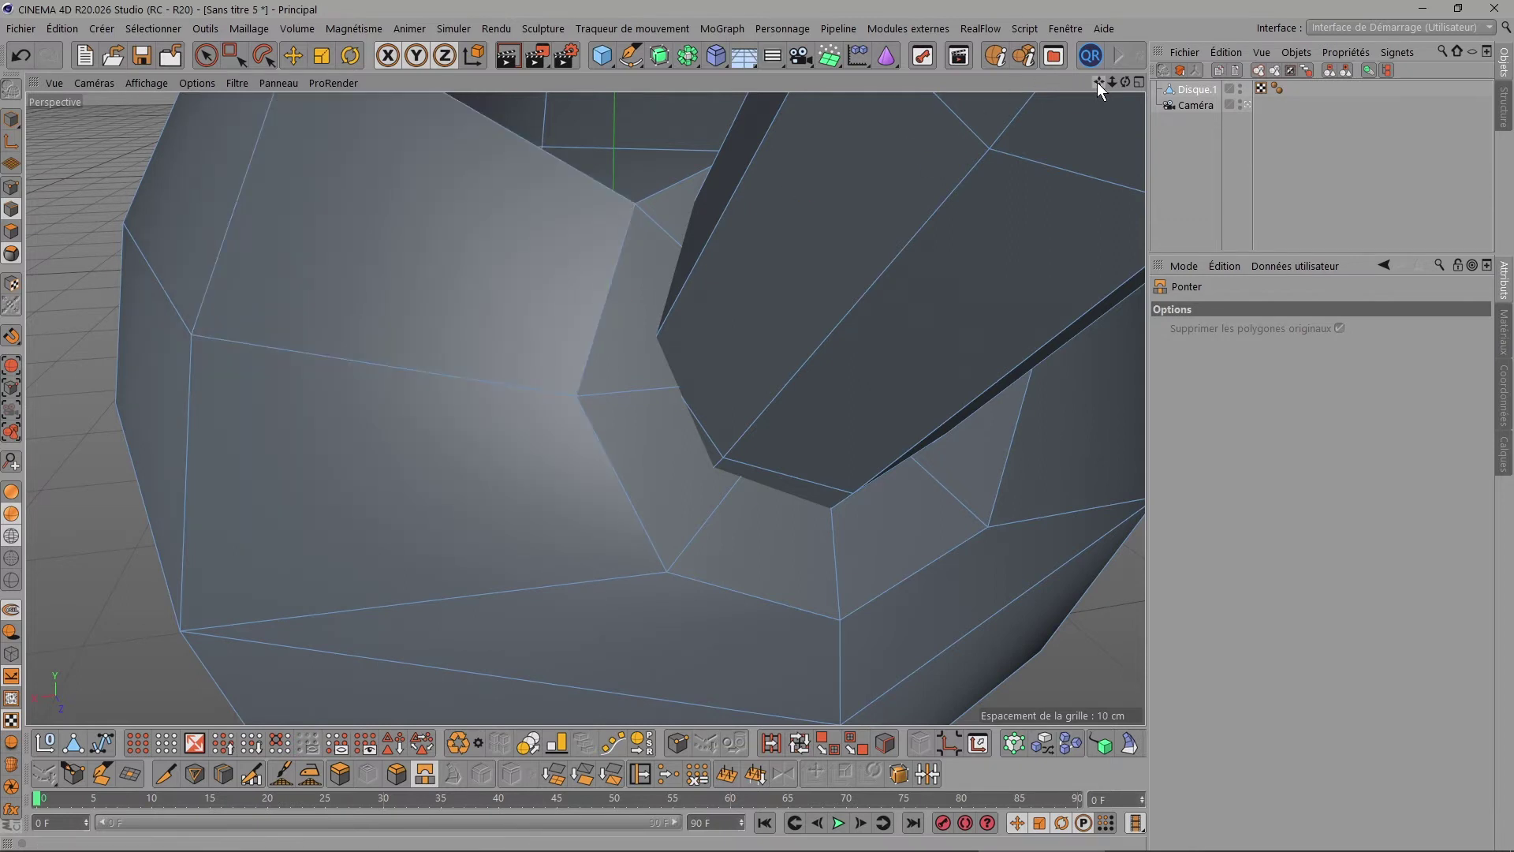
mouse_move(1097, 82)
left_mouse_down()
mouse_move(701, 242)
mouse_move(669, 436)
left_mouse_up()
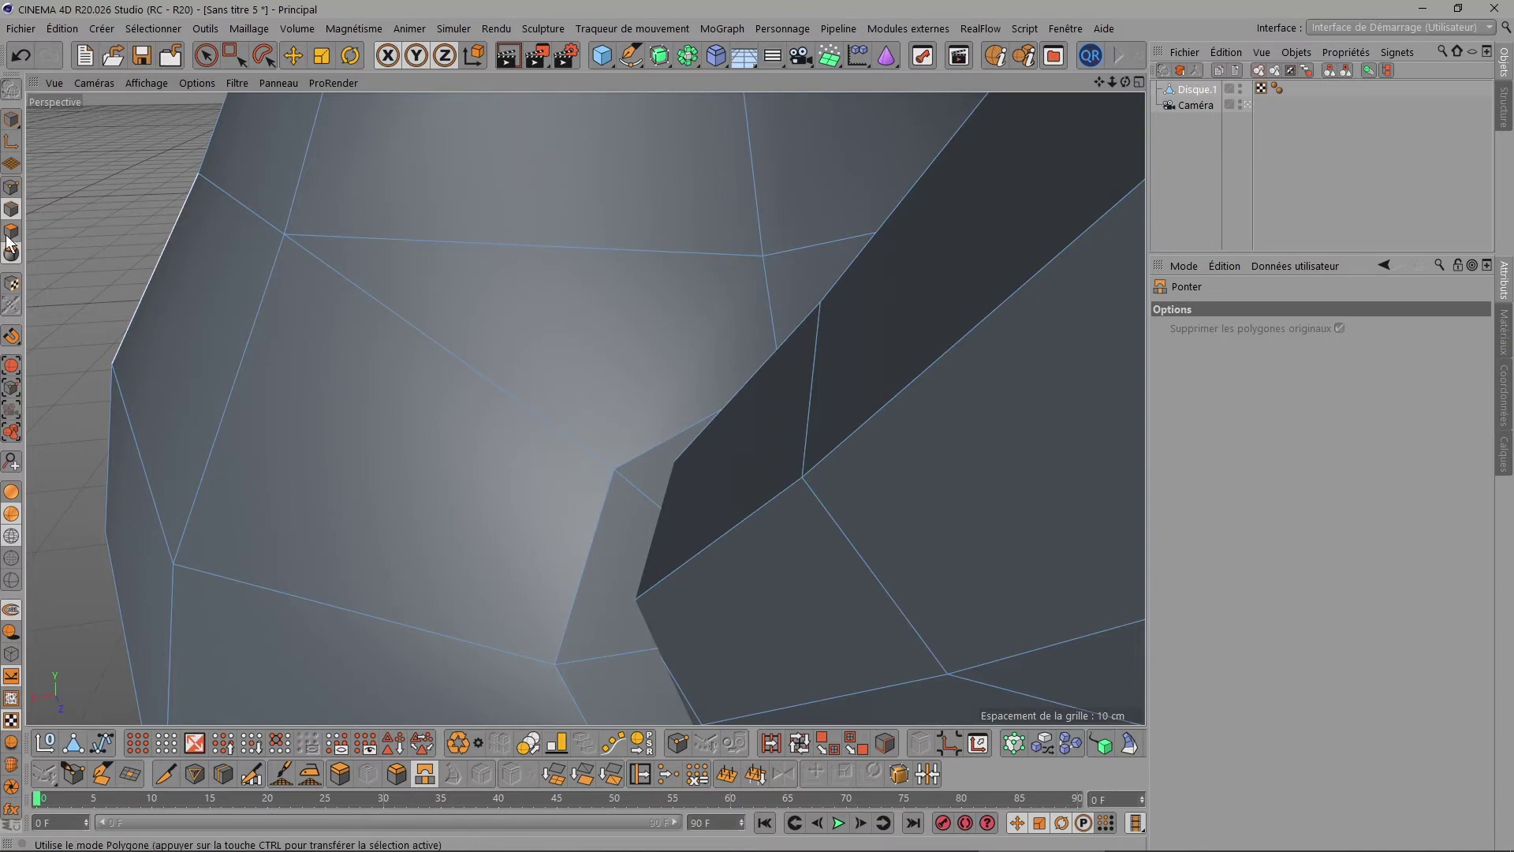
Return to Loop Selection and zoom out from the bridged junction.
key("u")
key("l")
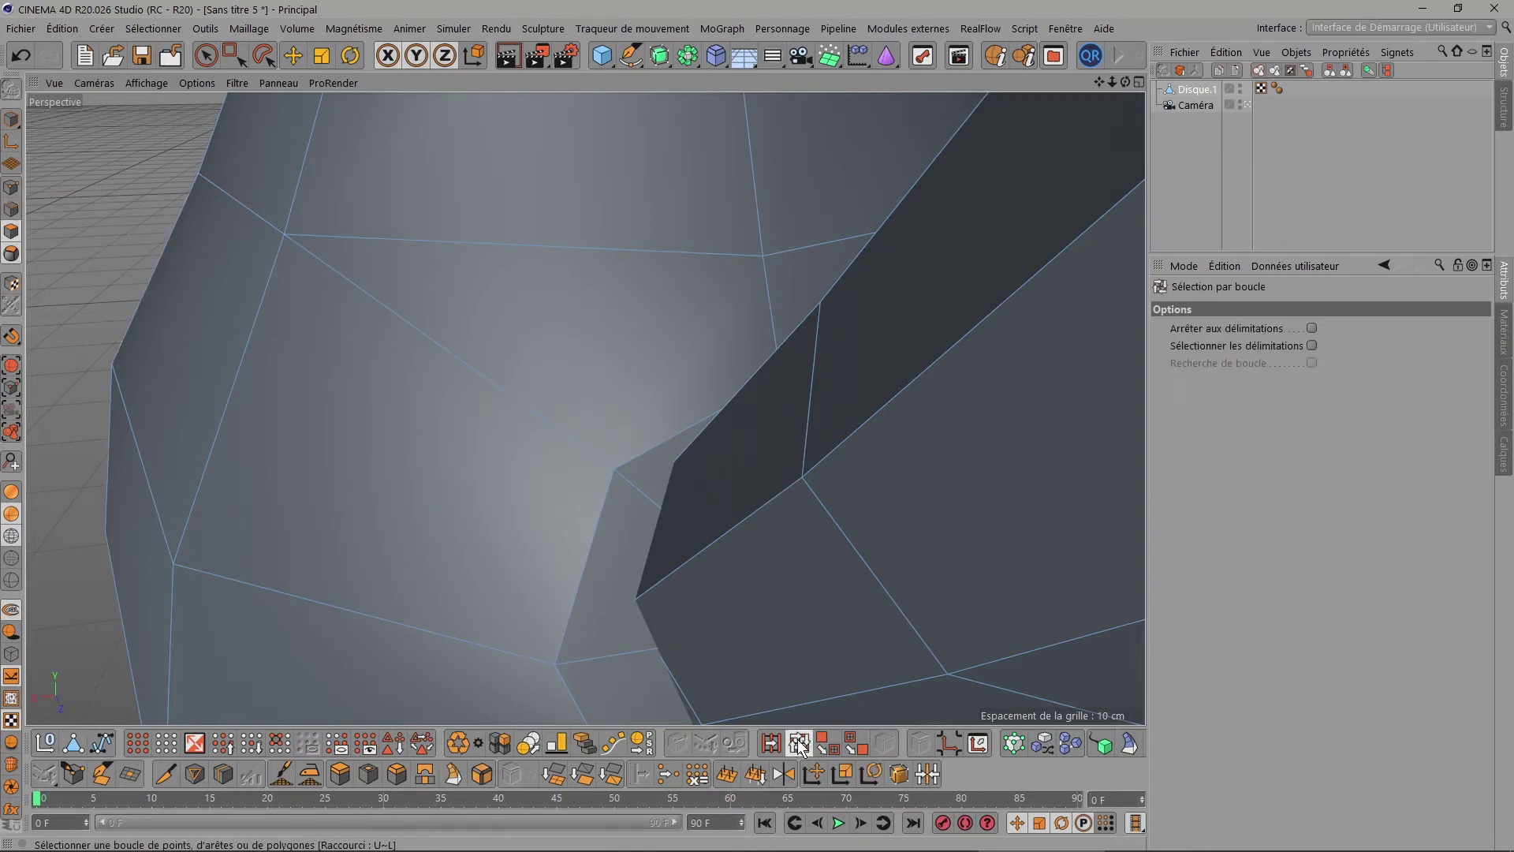
scroll(626, 654, "down", 3)
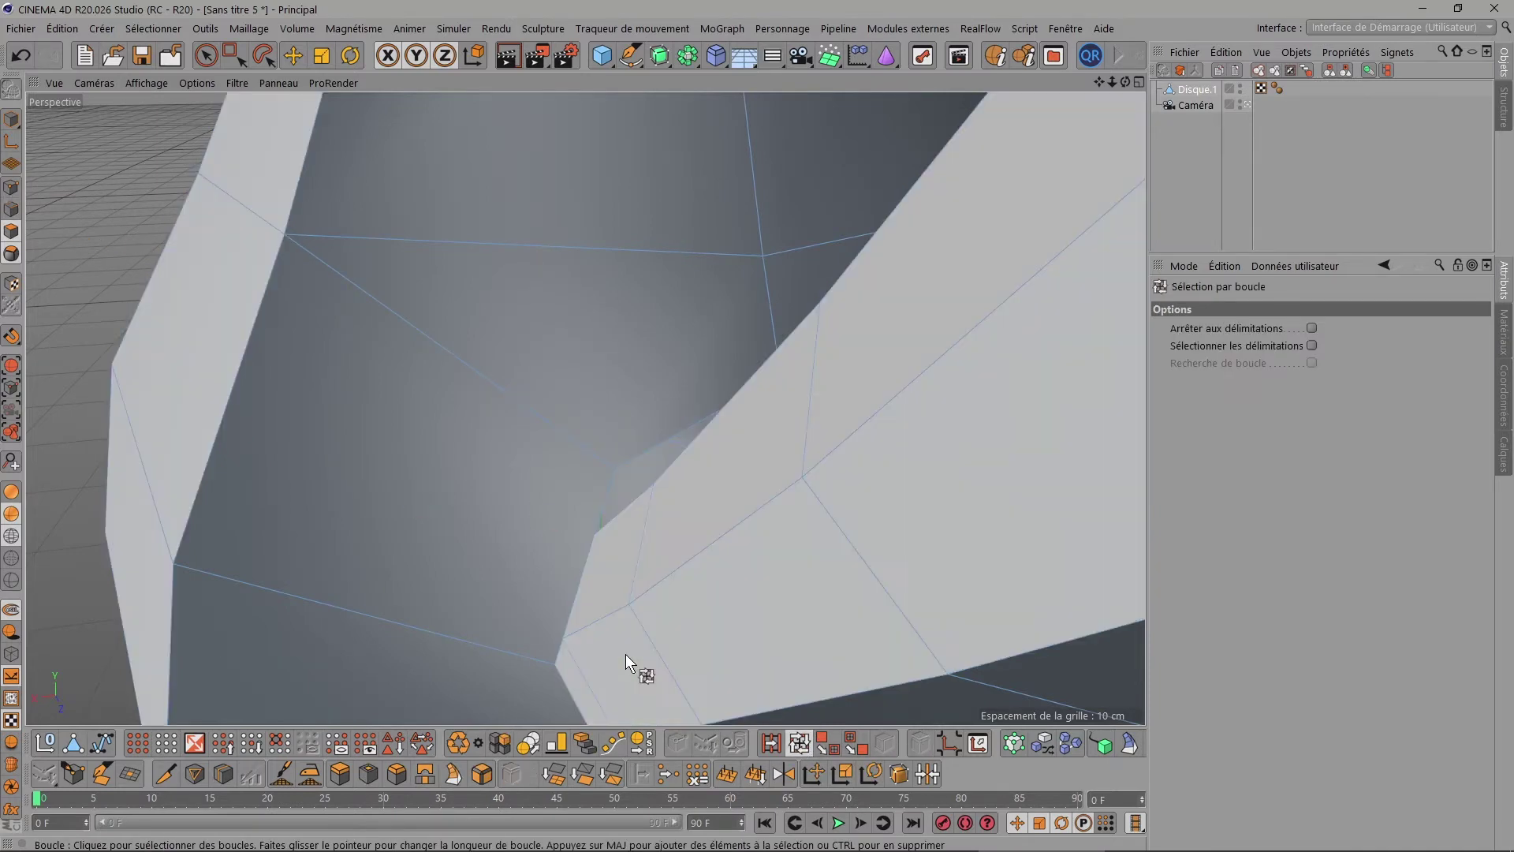
scroll(645, 519, "down", 2)
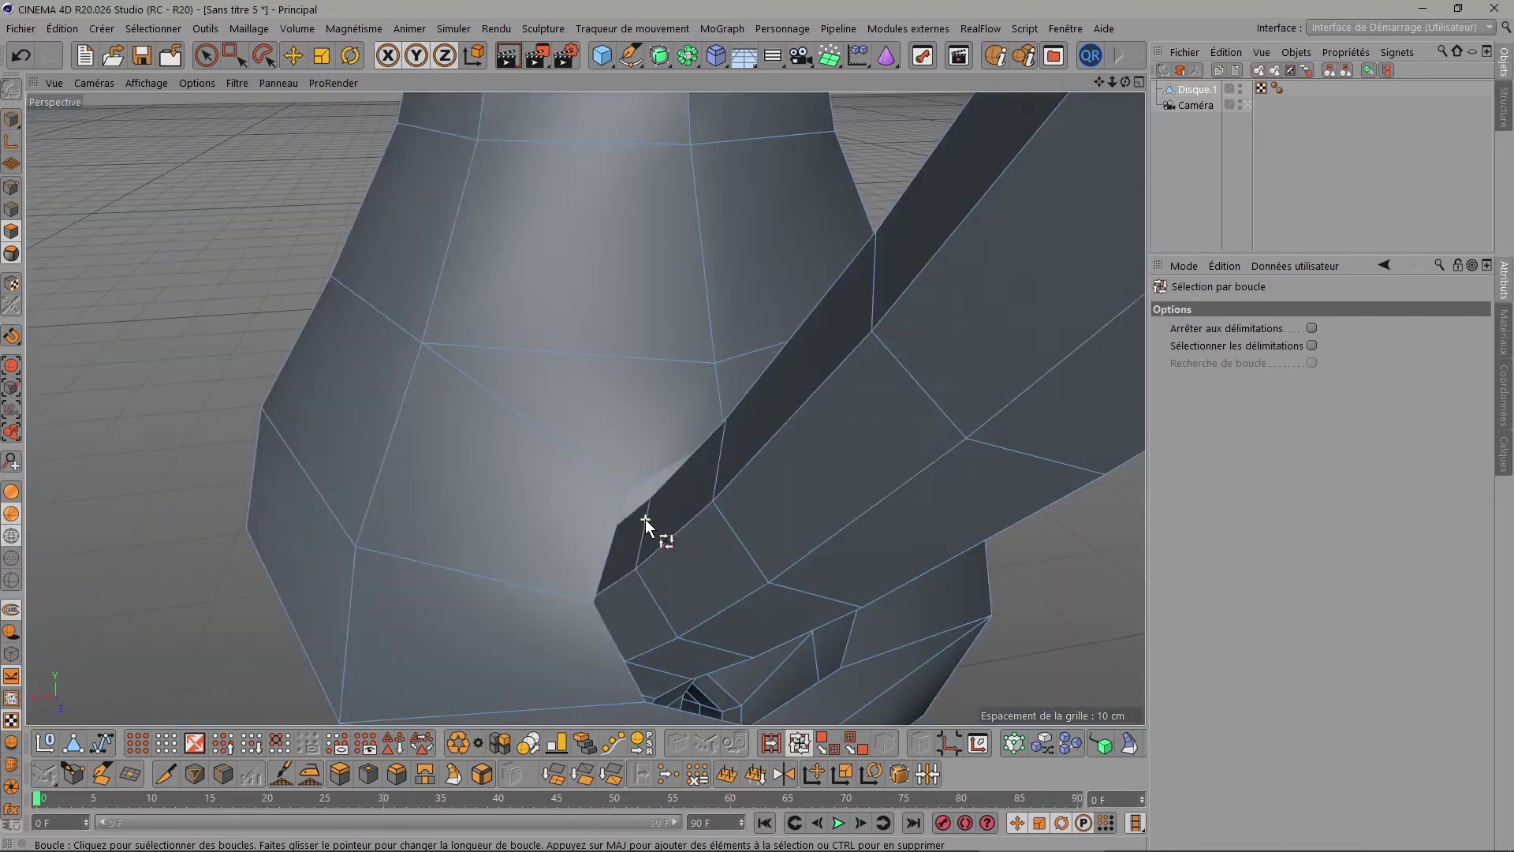
scroll(645, 519, "down", 3)
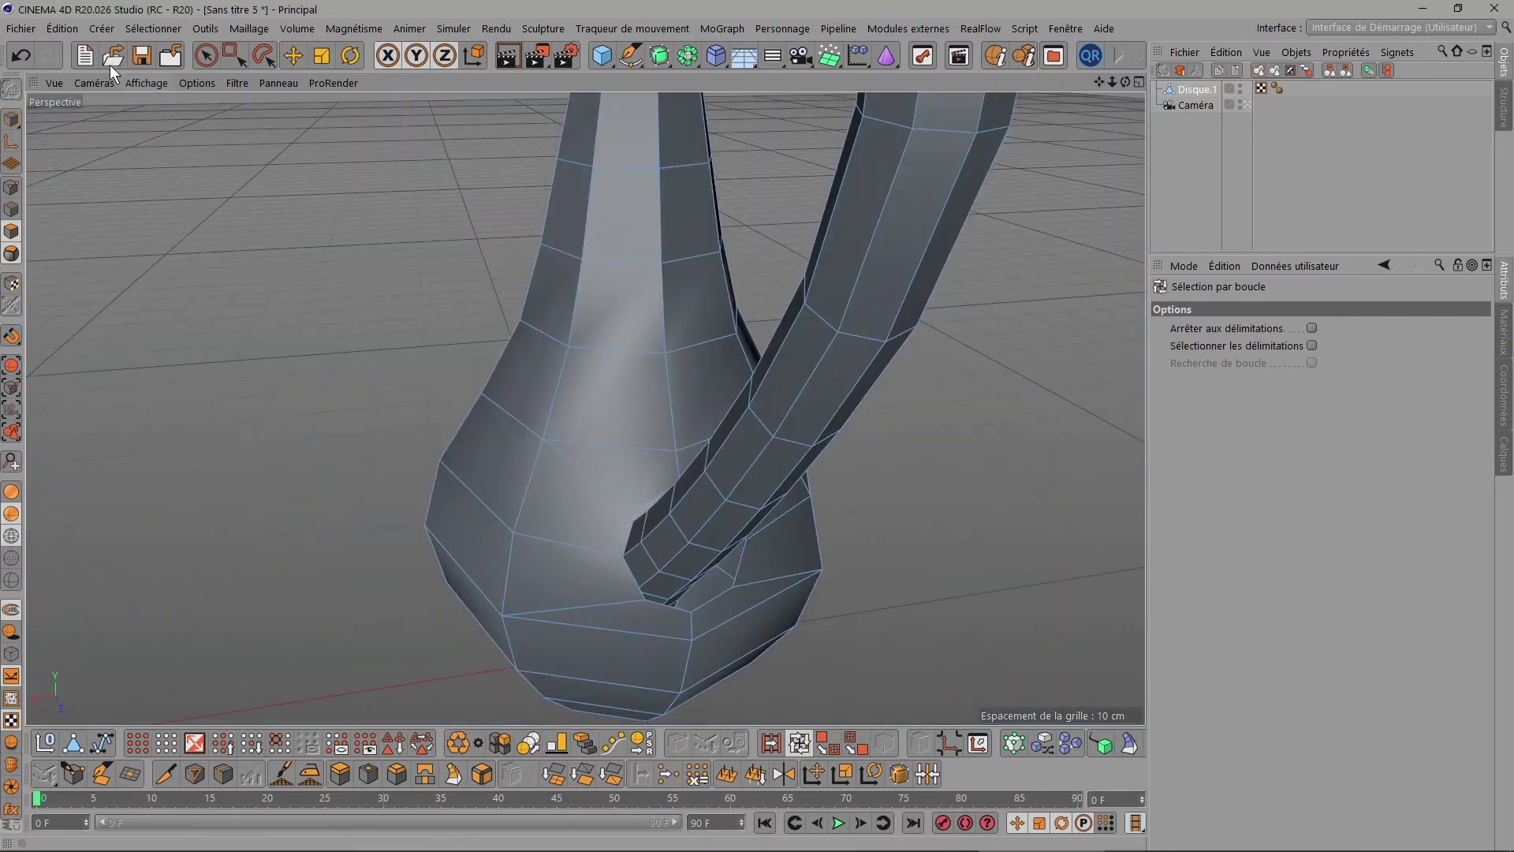
In Point mode, slide a junction vertex along its edge to 37.2%.
left_click(203, 54)
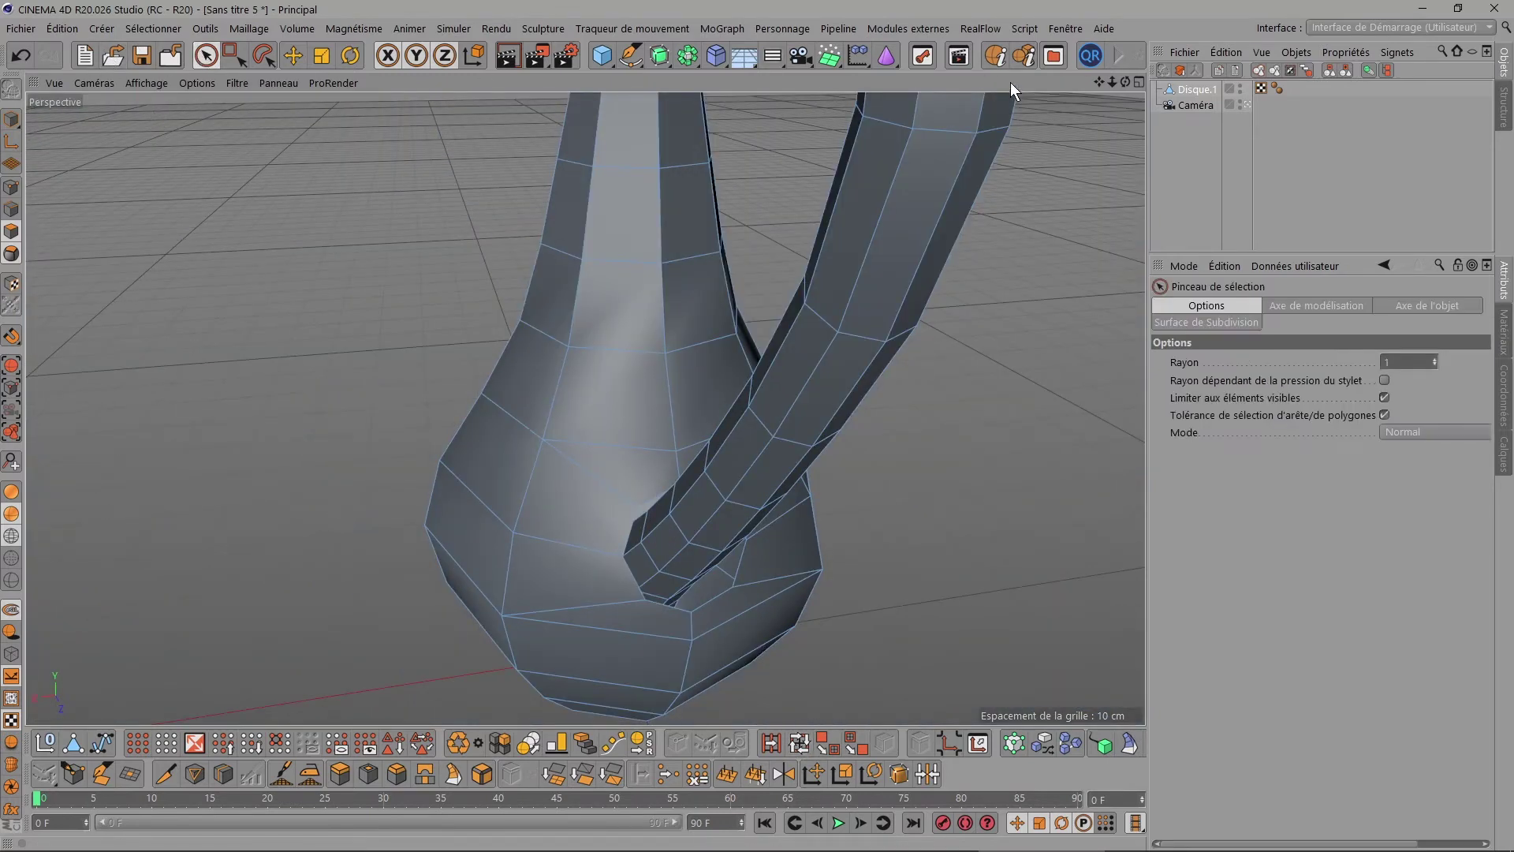
left_click_drag(710, 261, 667, 306, "alt")
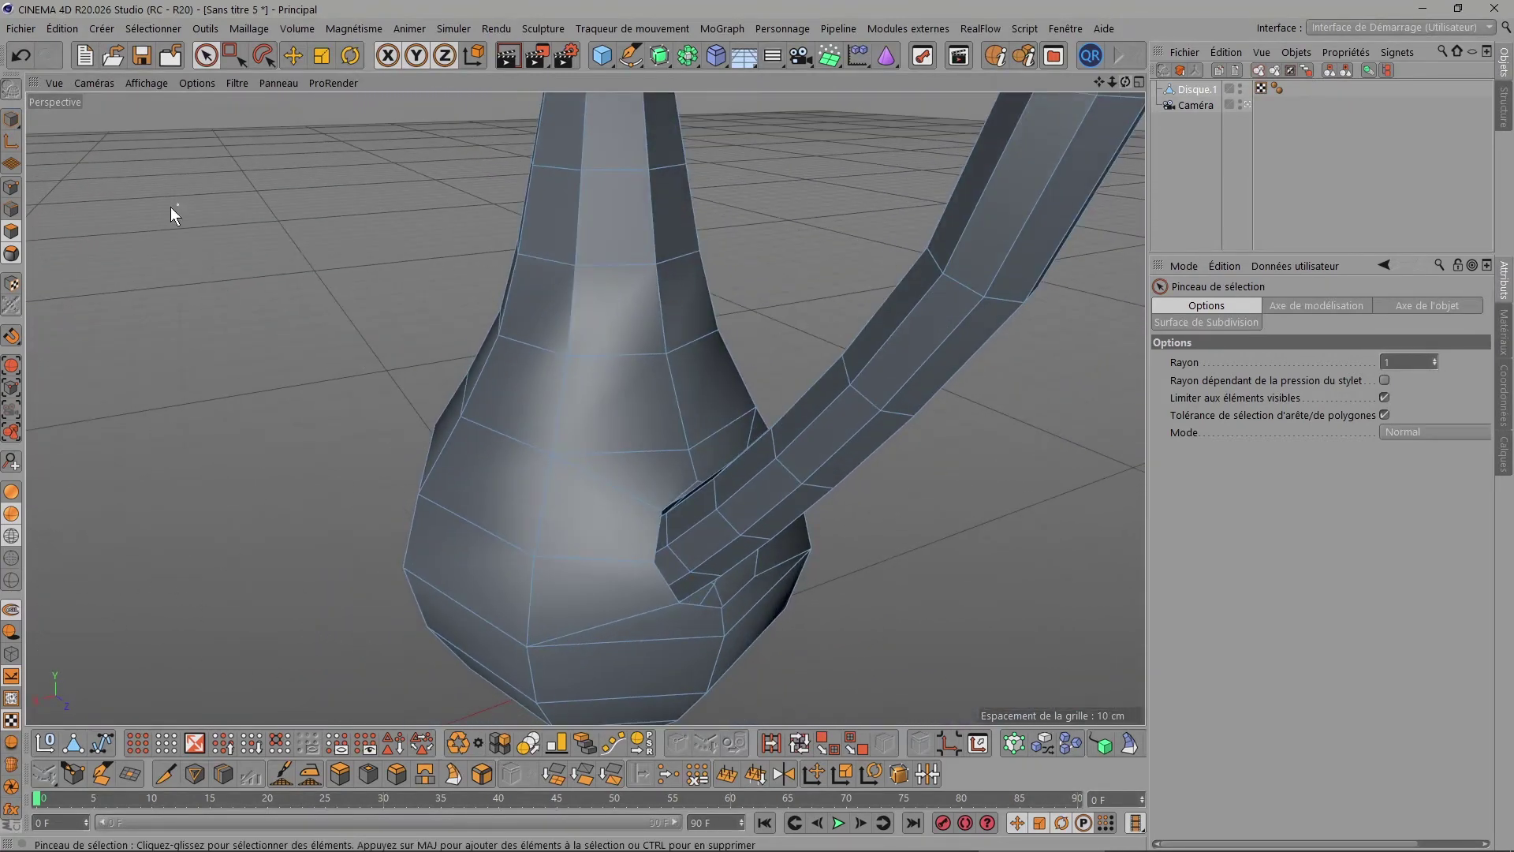
left_click(11, 189)
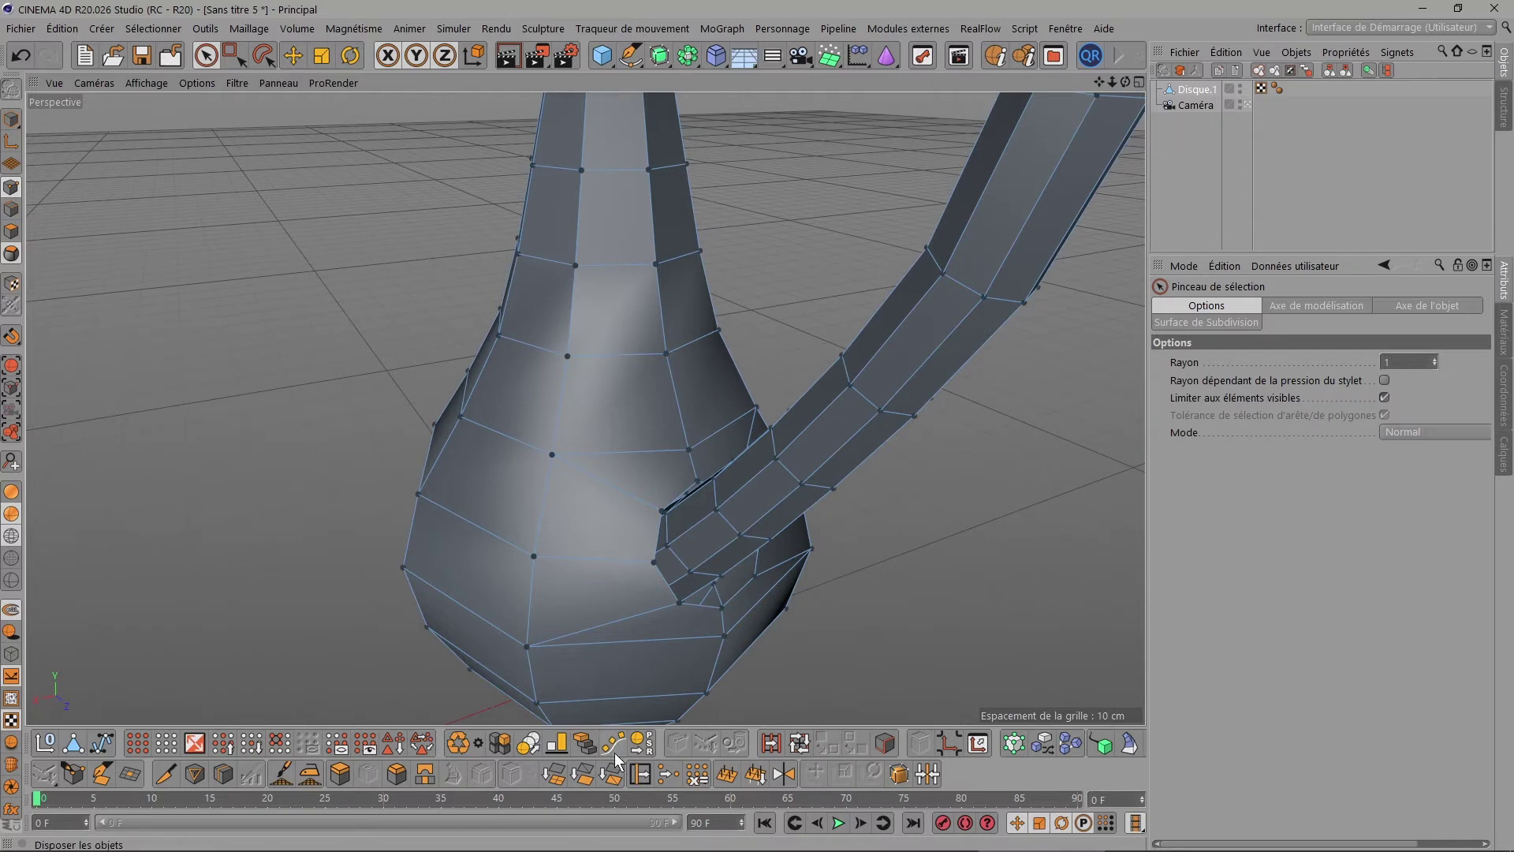
left_click(640, 774)
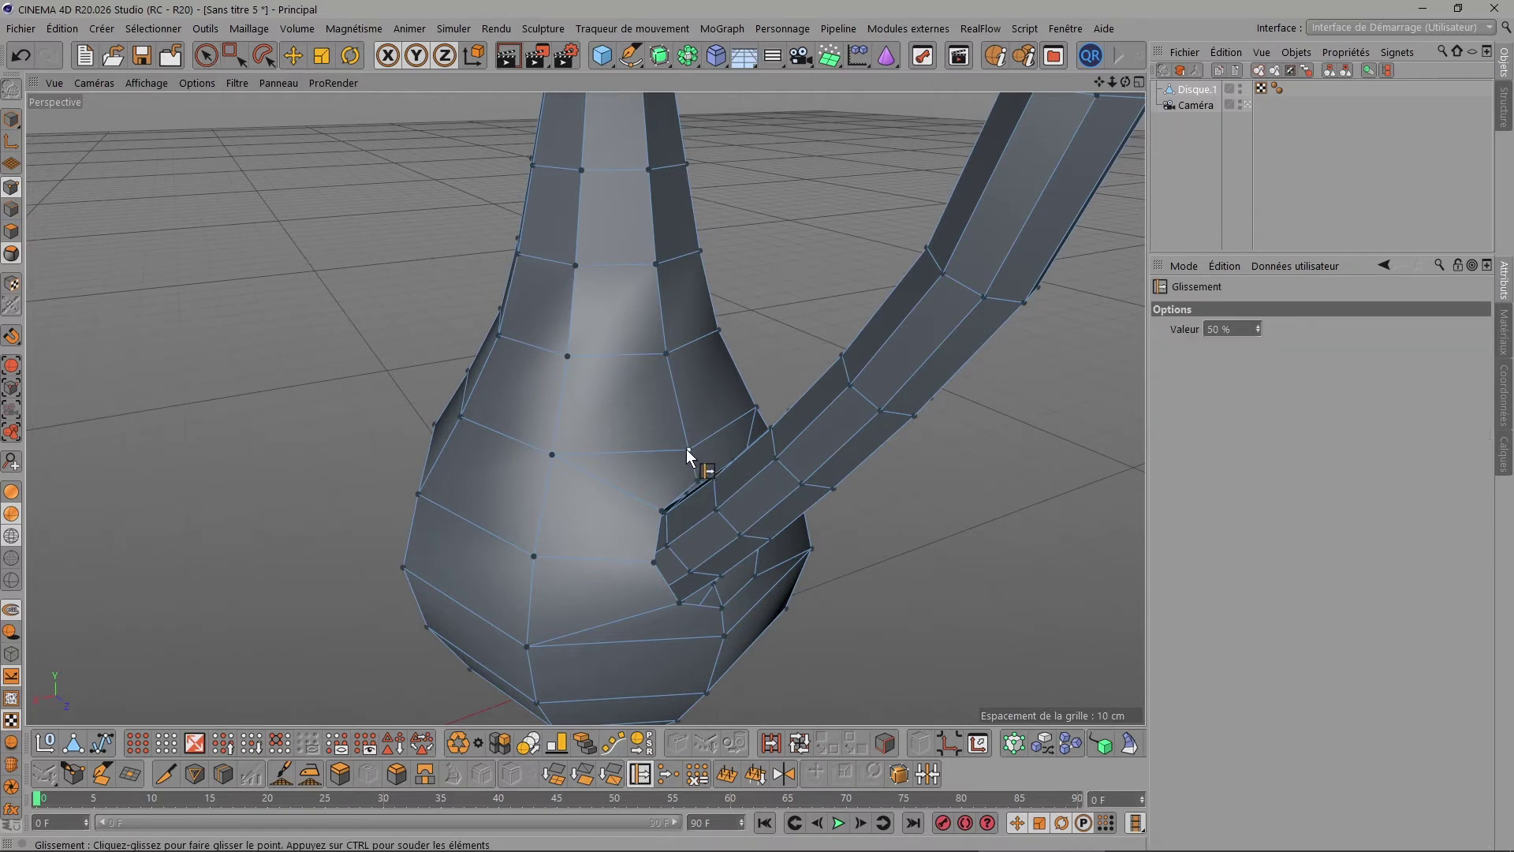
left_click_drag(680, 420, 681, 424)
left_click_drag(718, 655, 717, 657)
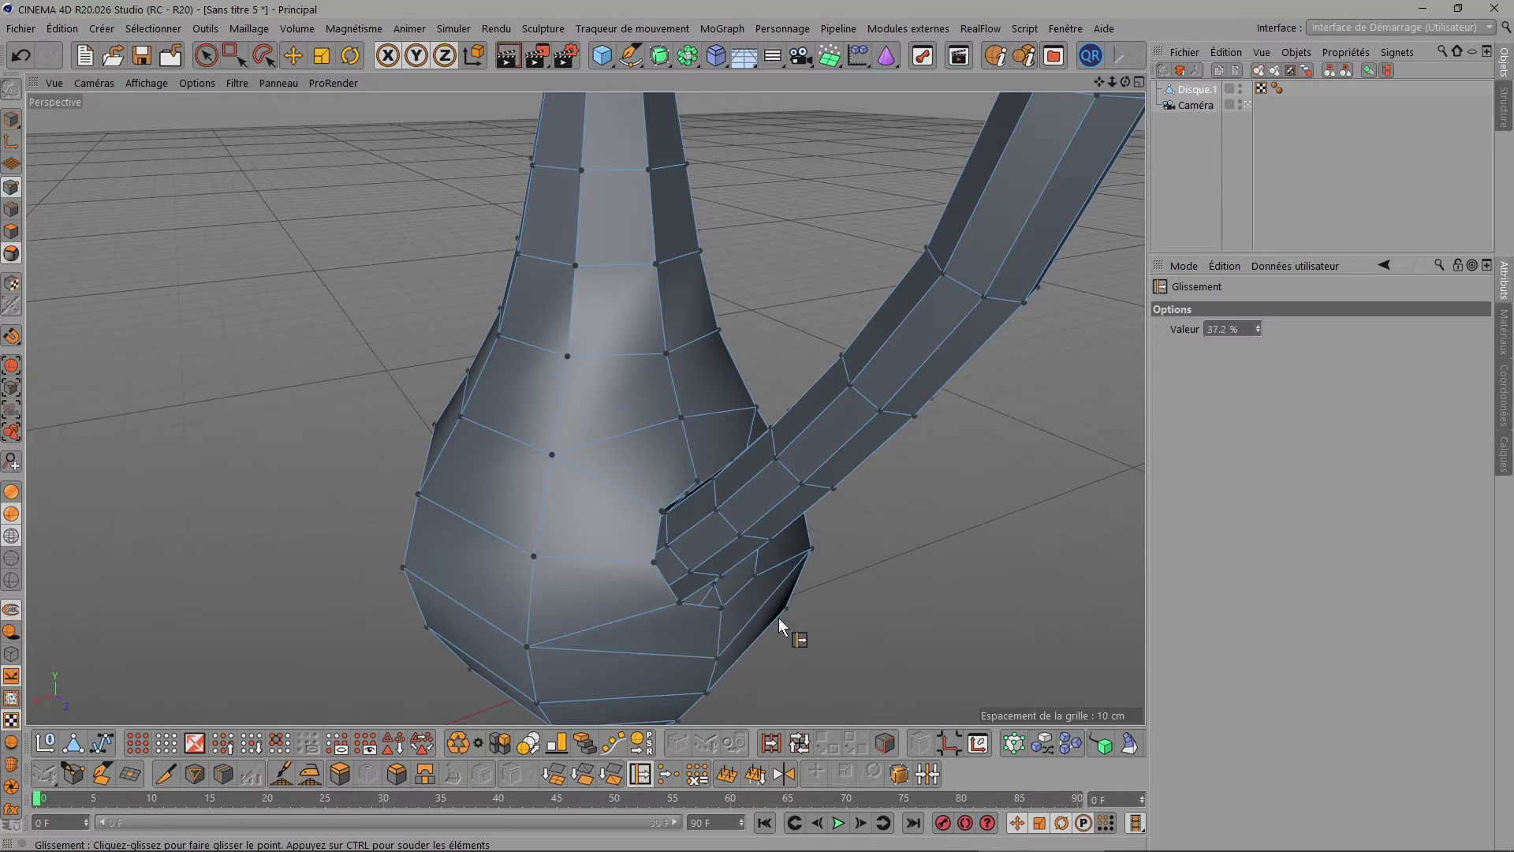
Reframe the vase with the handle on the left and return to Polygon mode.
mouse_move(779, 618)
left_mouse_down("alt")
mouse_move(887, 400)
mouse_move(694, 385)
left_mouse_up("alt")
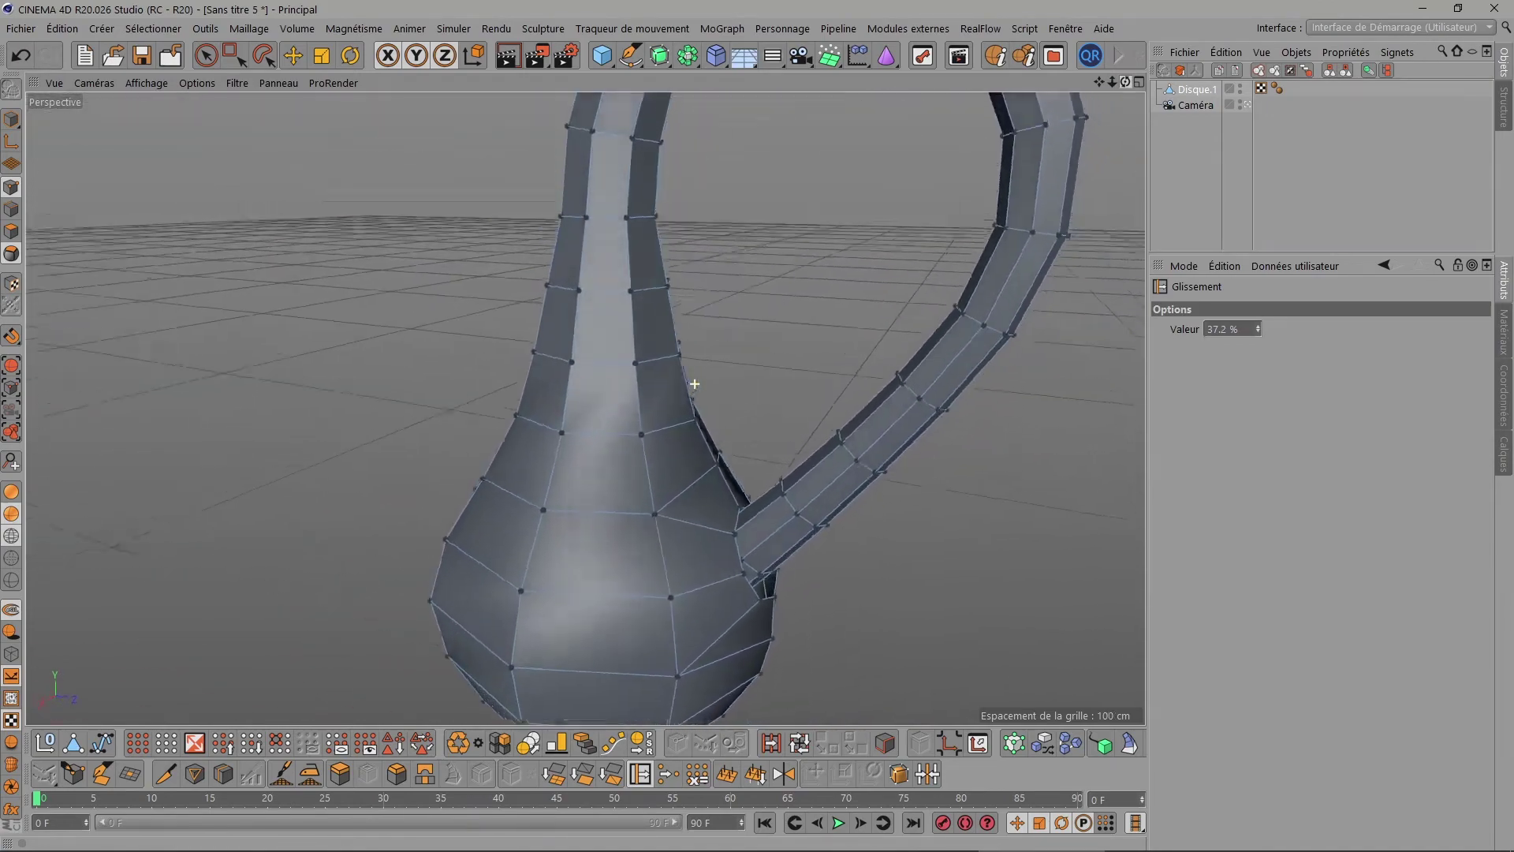
scroll(887, 338, "down", 3)
scroll(886, 338, "down", 3)
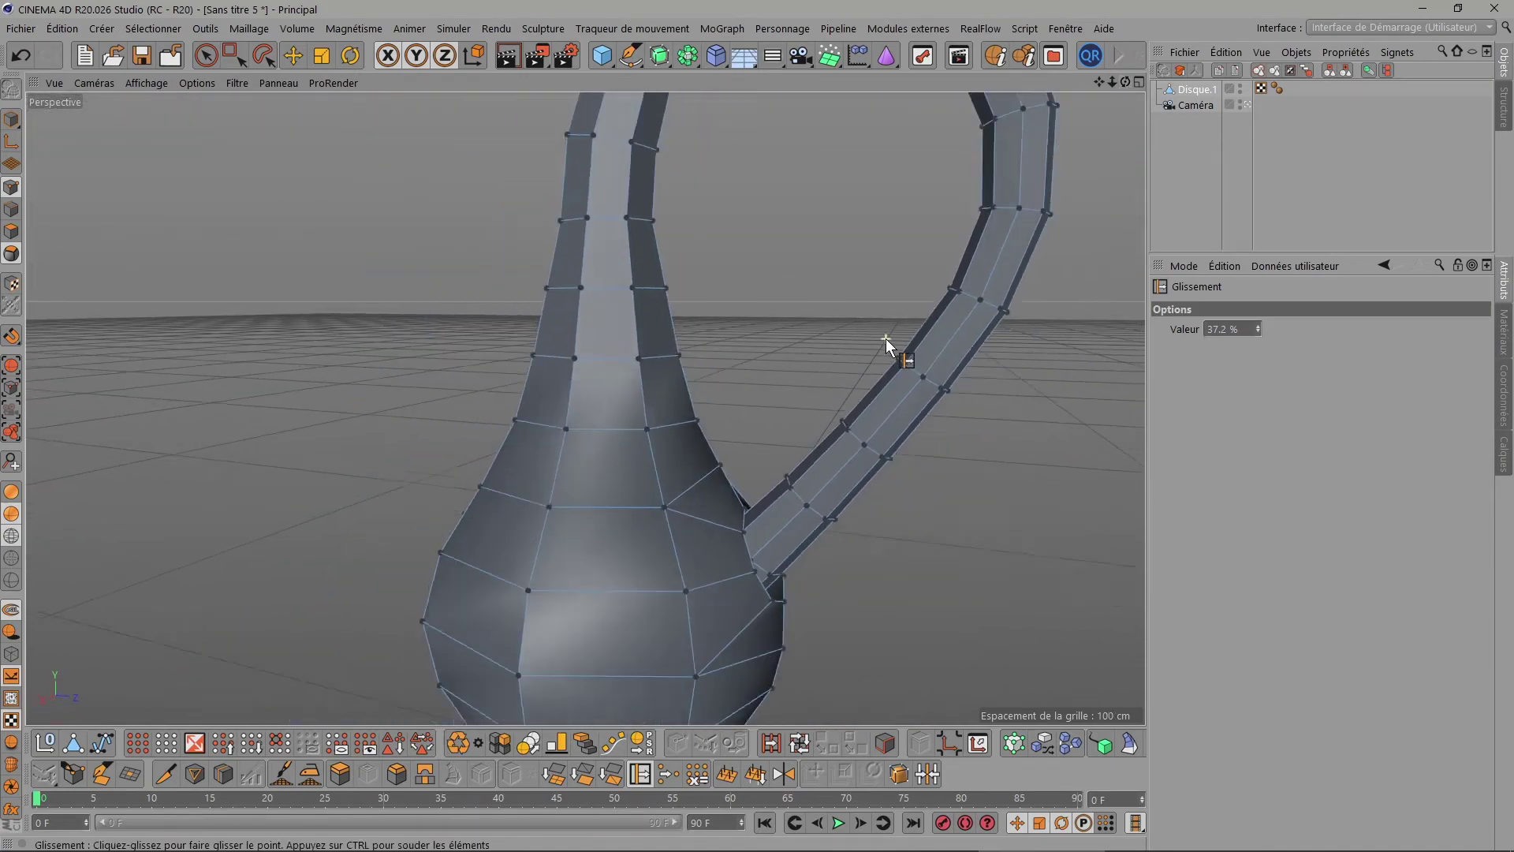
scroll(887, 339, "down", 3)
scroll(892, 325, "down", 2)
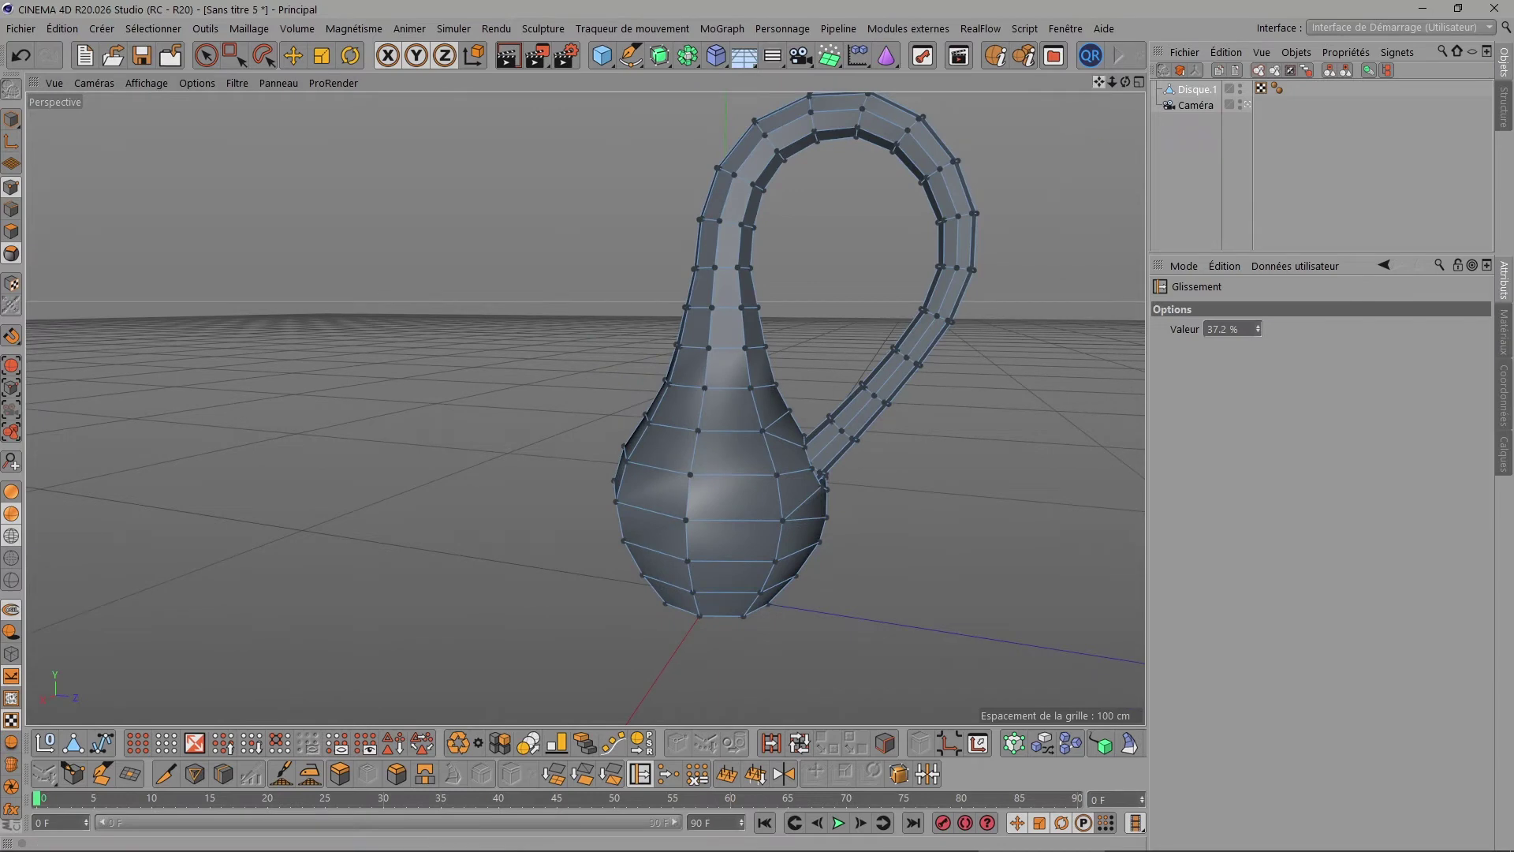
left_click_drag(1099, 82, 1099, 82)
left_click_drag(727, 399, 881, 362, "alt")
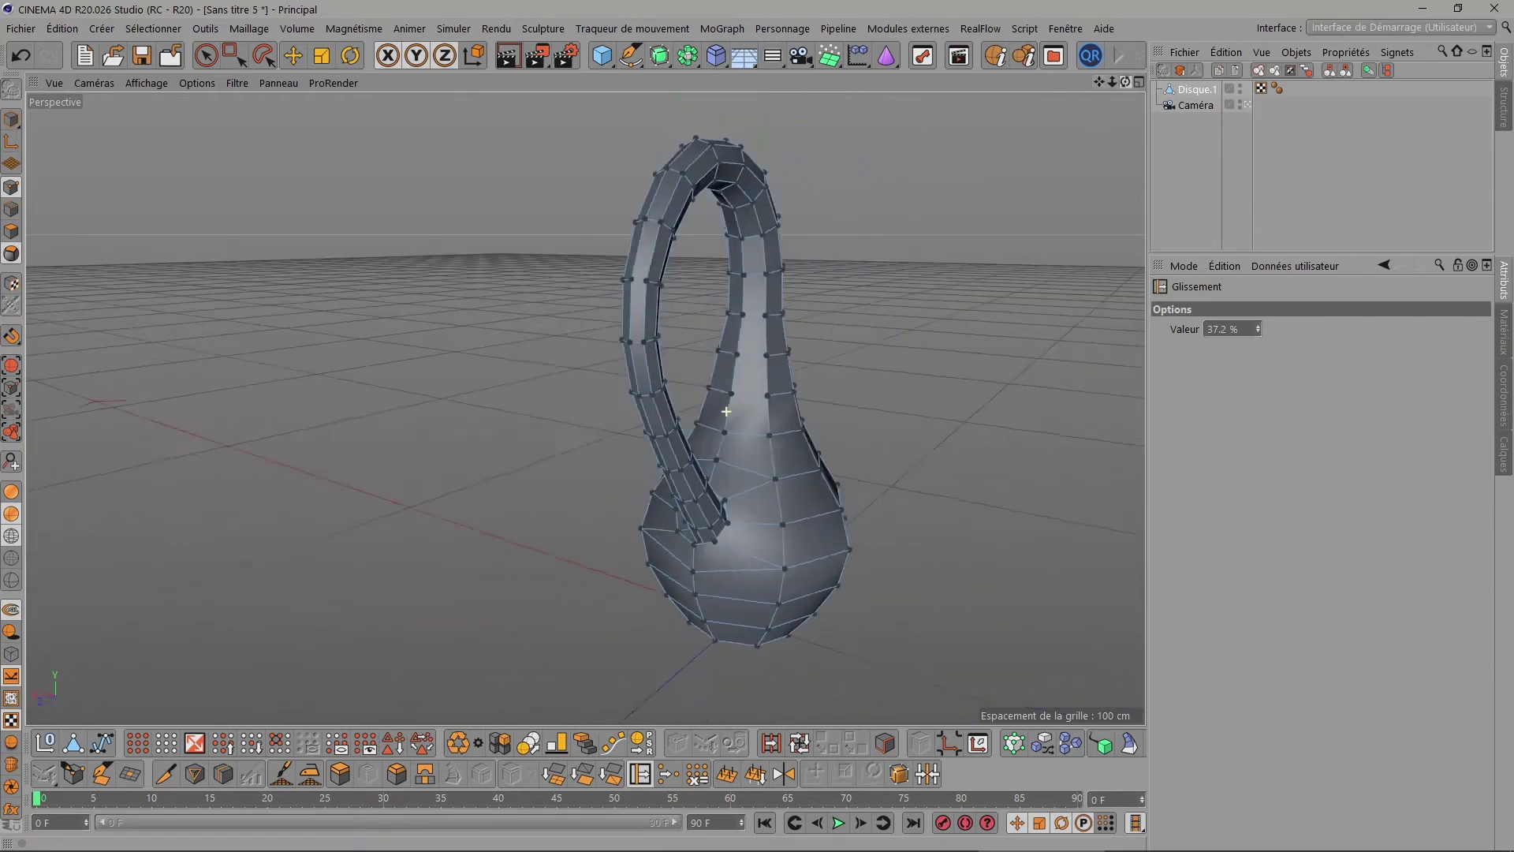
left_click(11, 231)
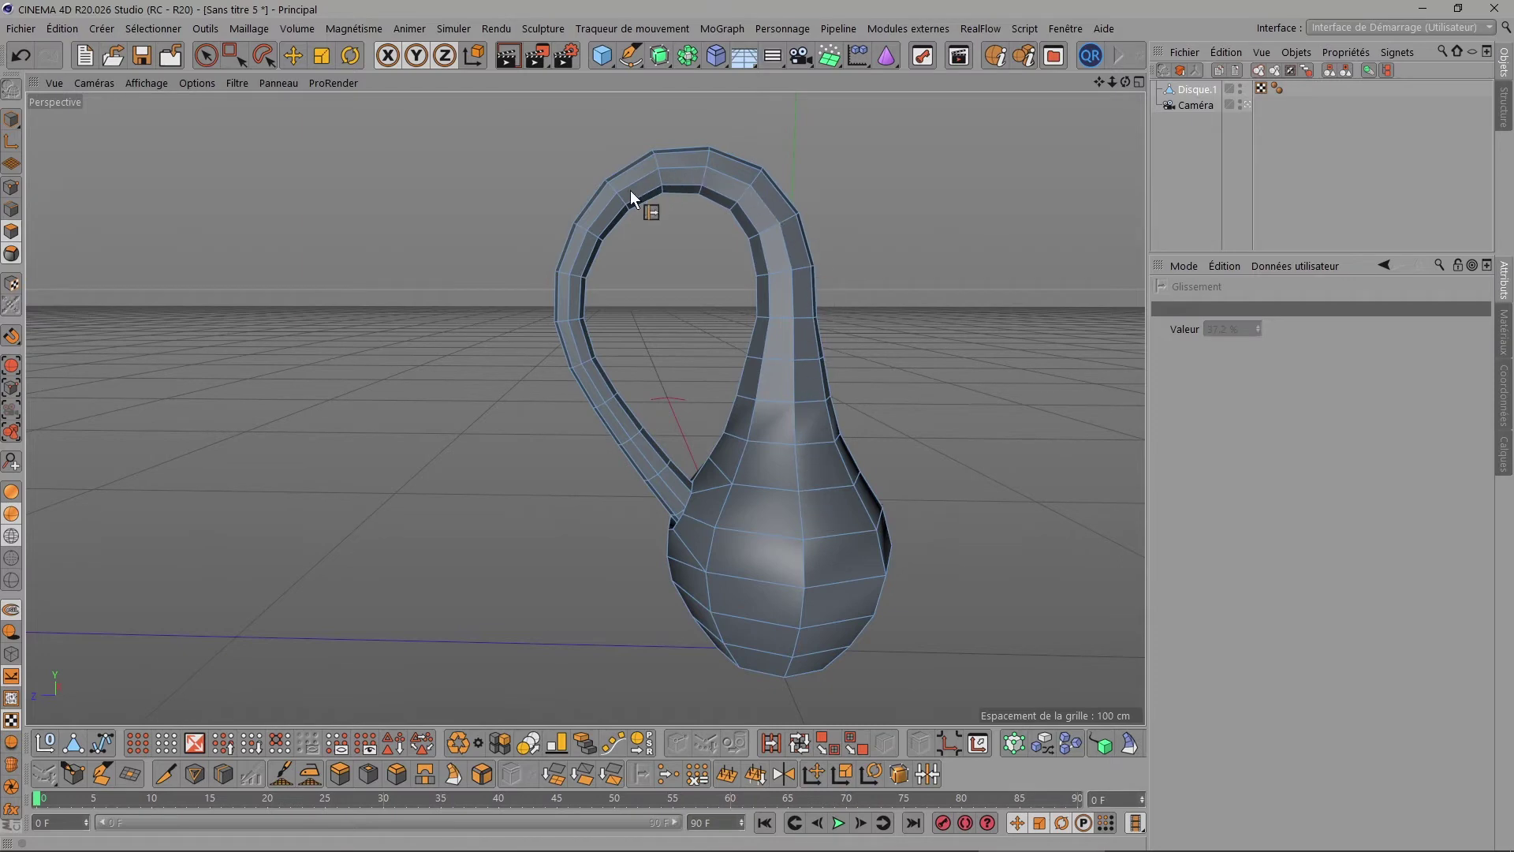
Select the handle polygons and orbit until the vase stands upright.
left_click(139, 740)
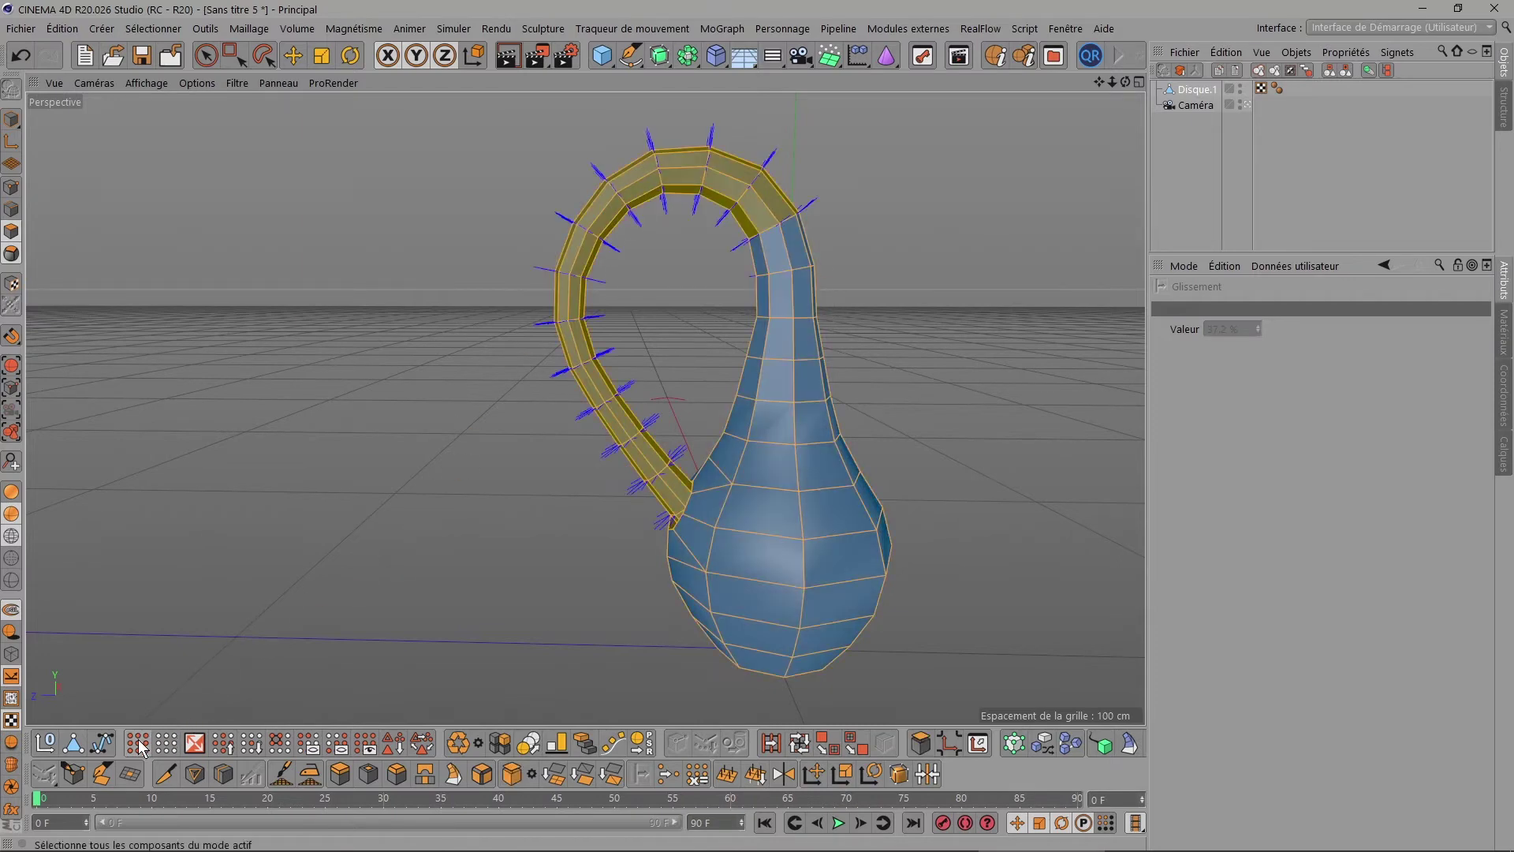
left_click_drag(1126, 82, 727, 411)
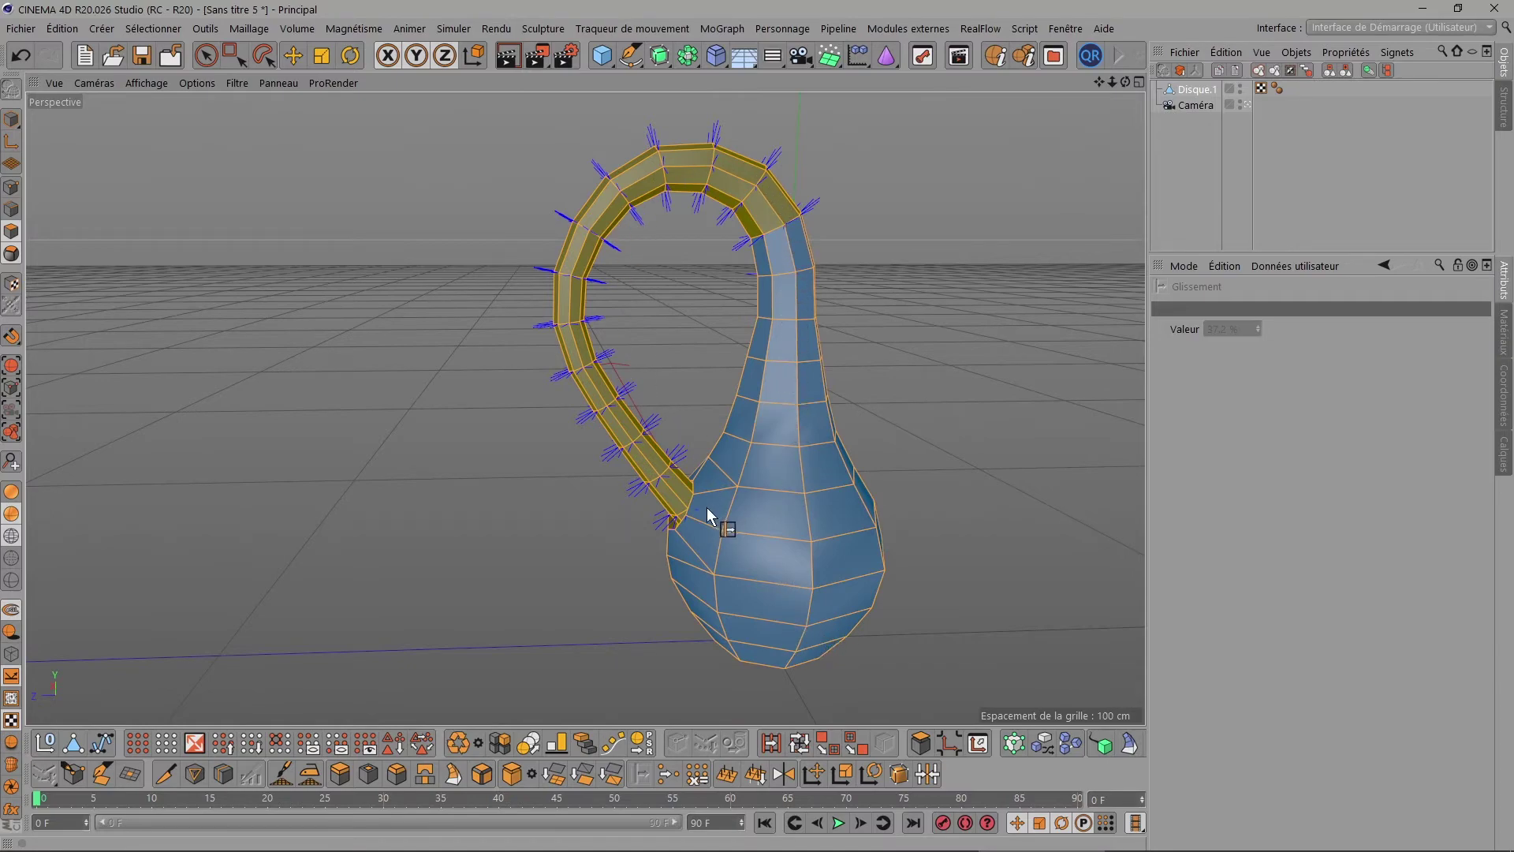
left_click_drag(1125, 82, 1089, 82)
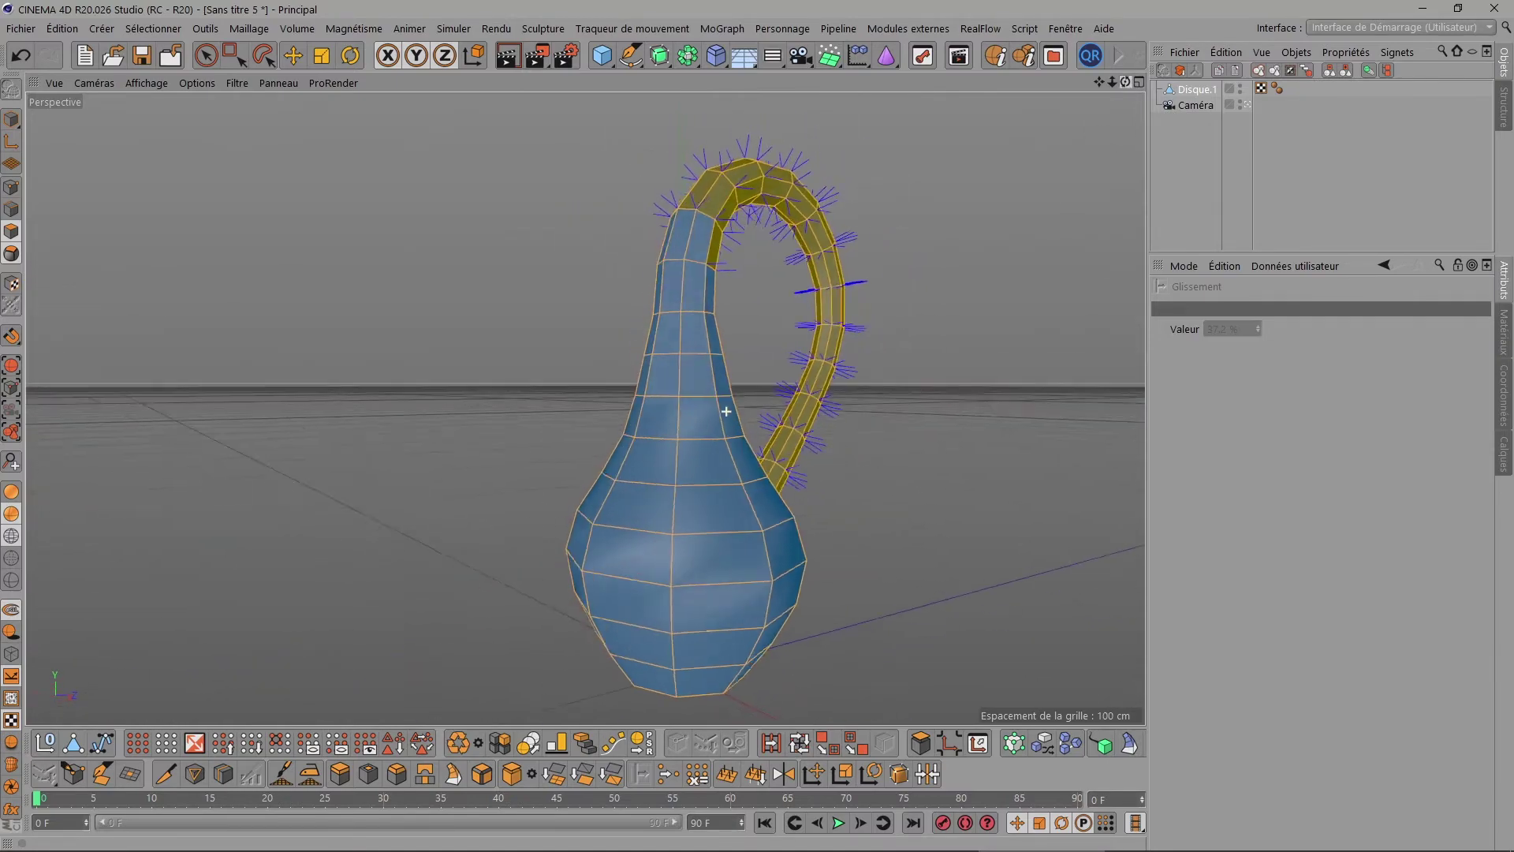
left_click_drag(726, 411, 726, 411, "alt")
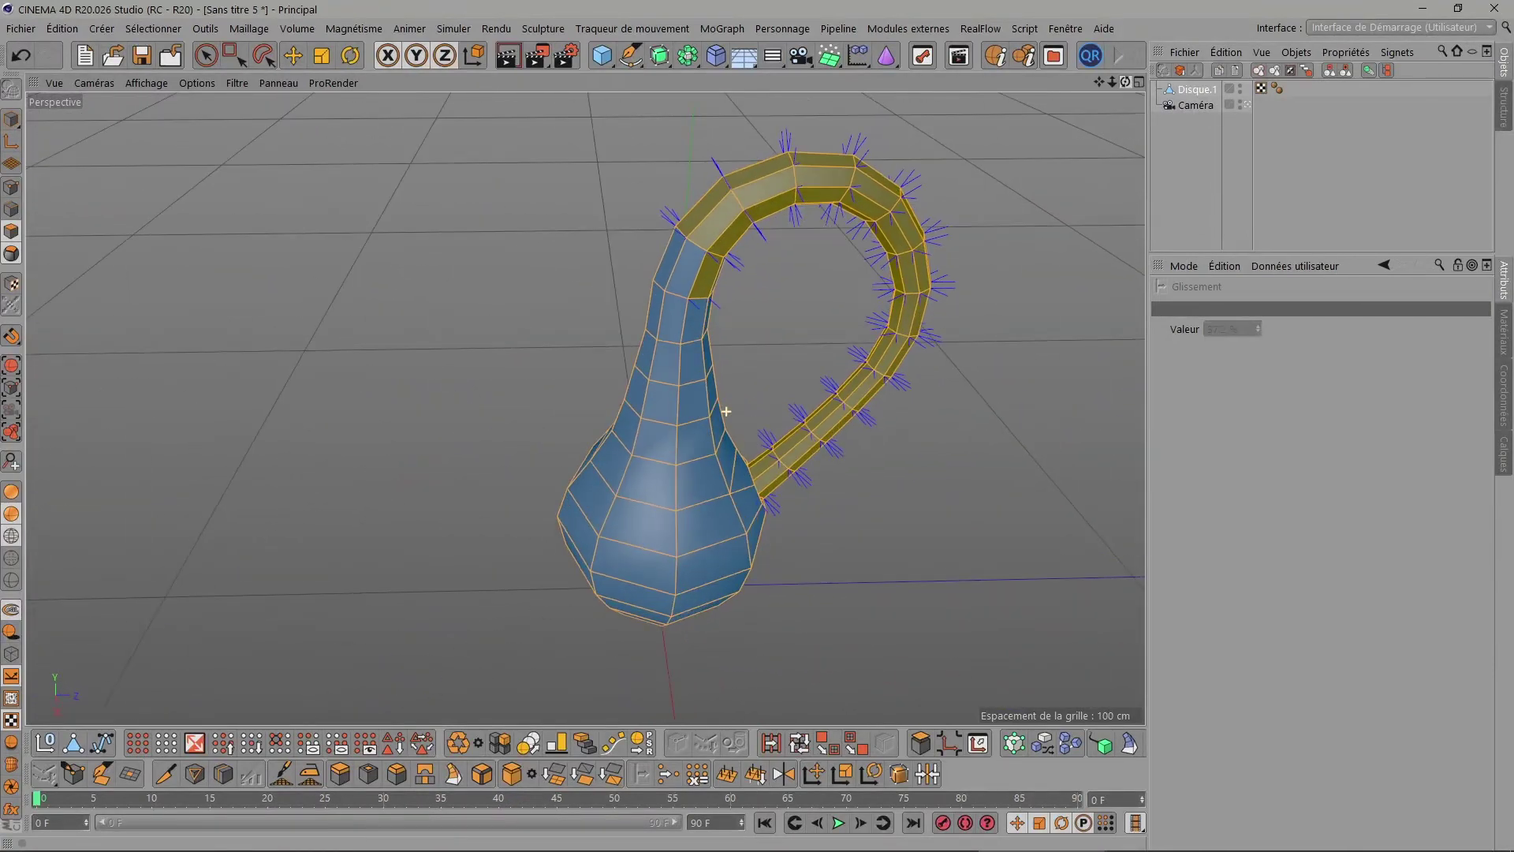
Trial-extrude the handle polygons with caps and a small inward offset.
left_click(338, 774)
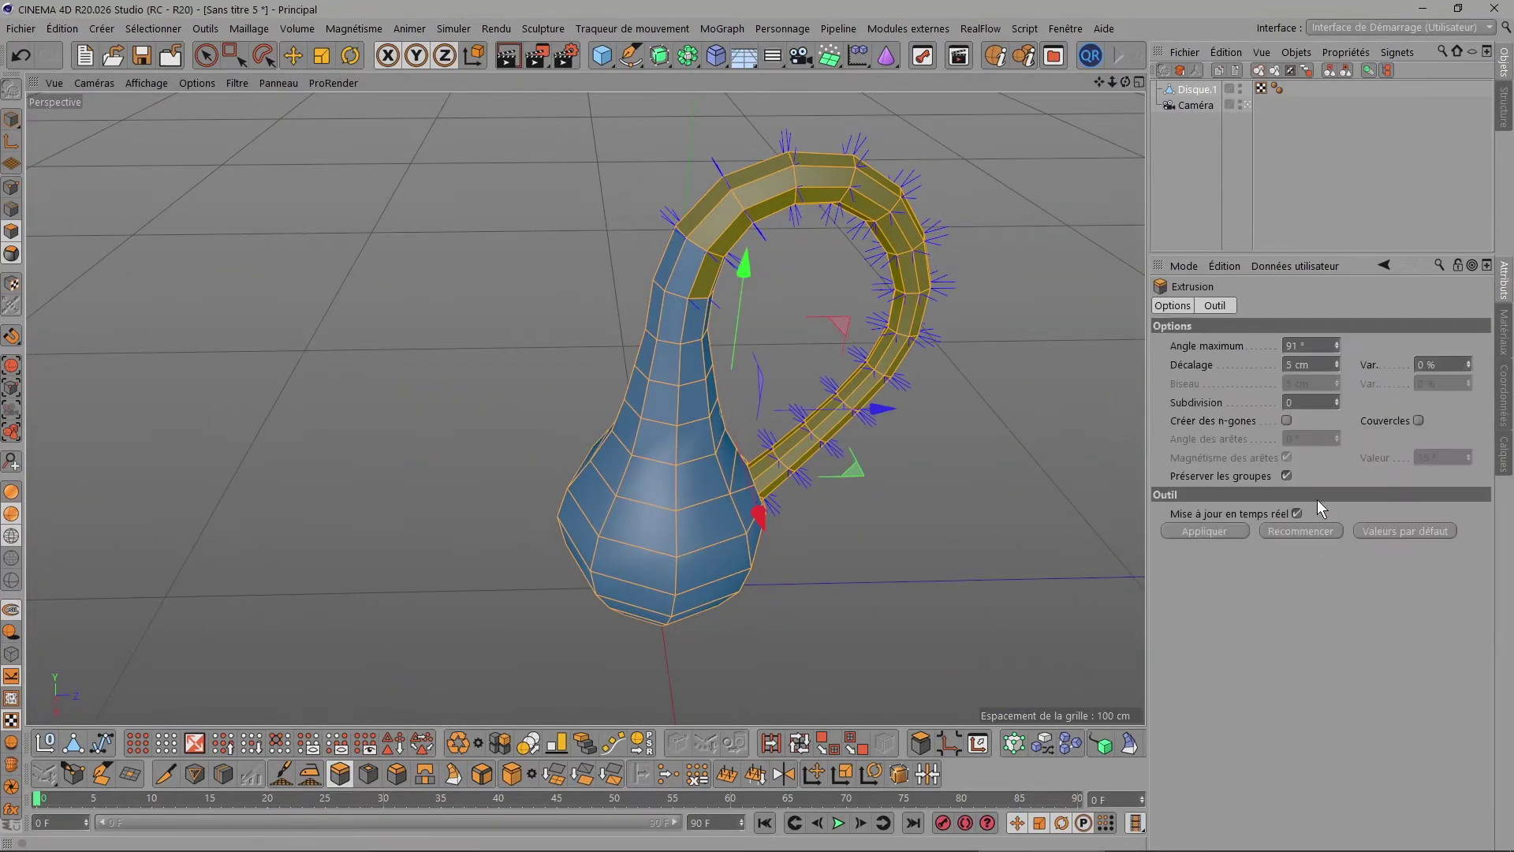
left_click(1418, 419)
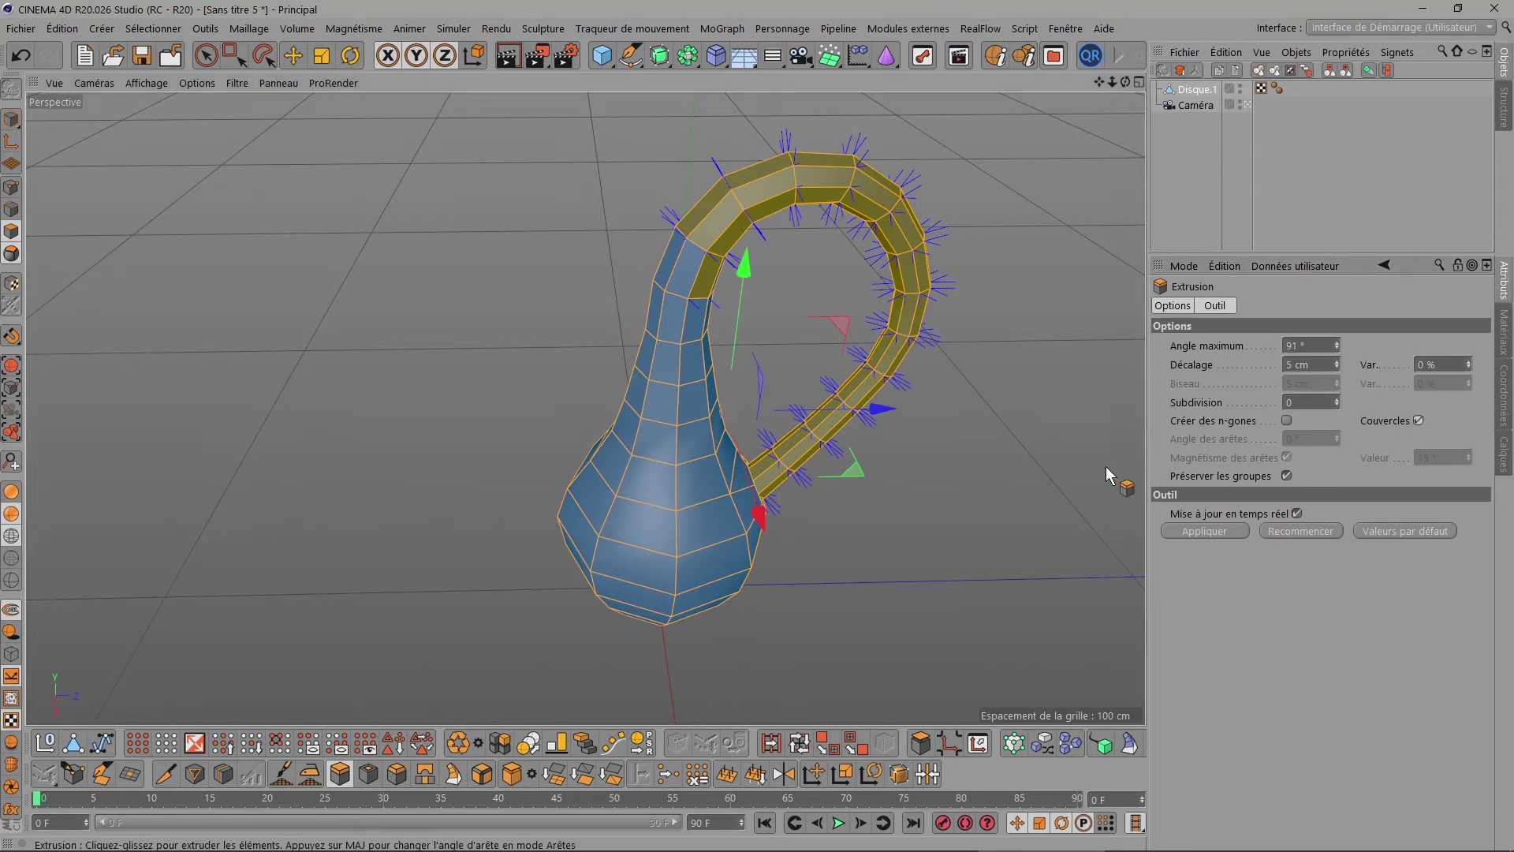
left_click_drag(1106, 466, 1113, 466)
left_click_drag(757, 413, 720, 413)
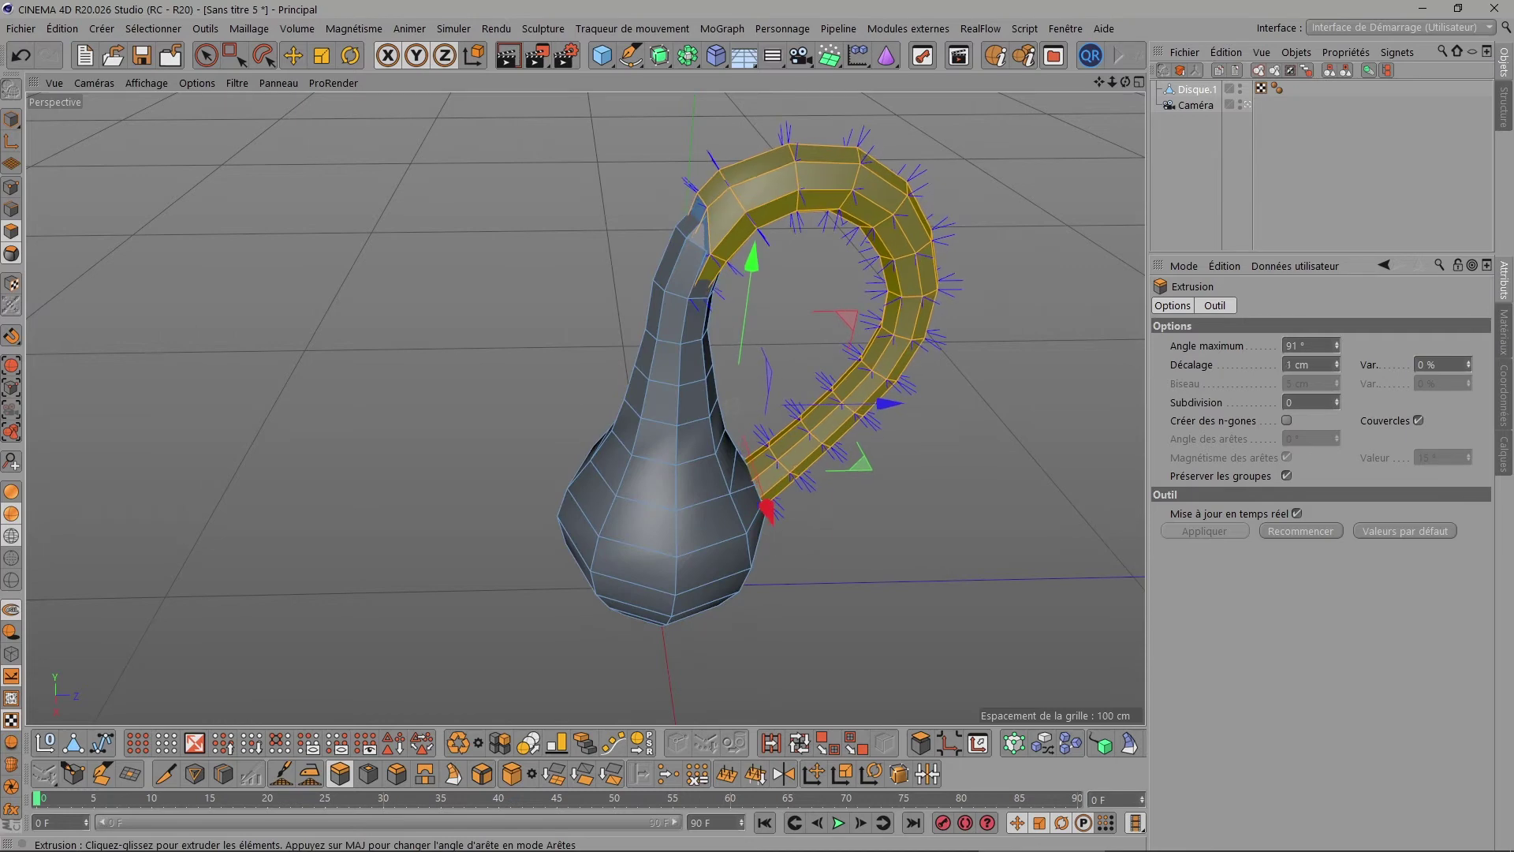
mouse_move(788, 418)
left_mouse_down()
mouse_move(719, 418)
mouse_move(788, 418)
left_mouse_up()
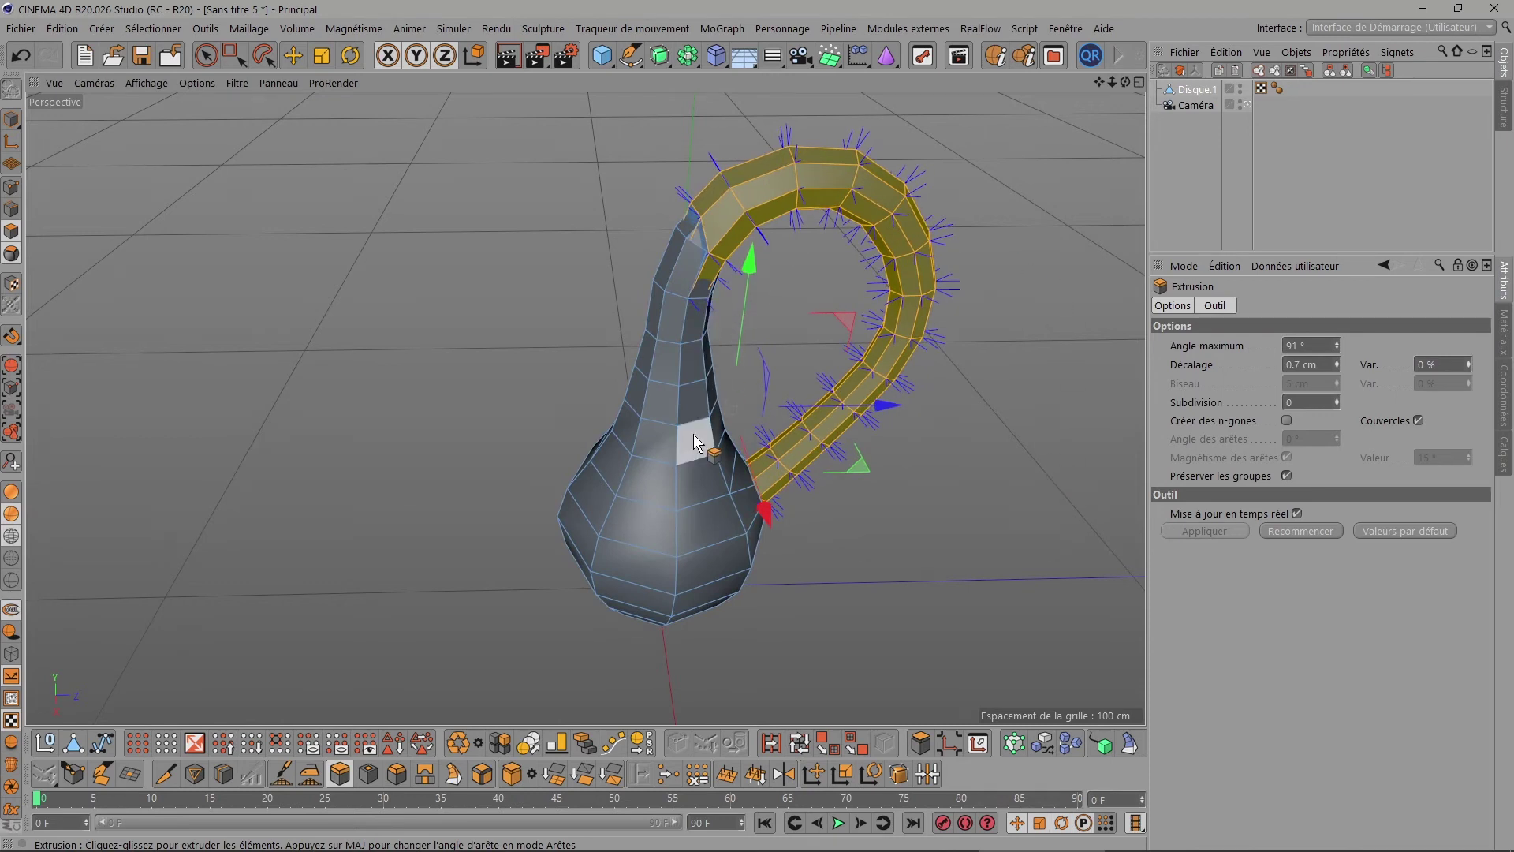
Undo the extrusion, deselect everything, and show Disque.1's basic properties.
key("ctrl+z")
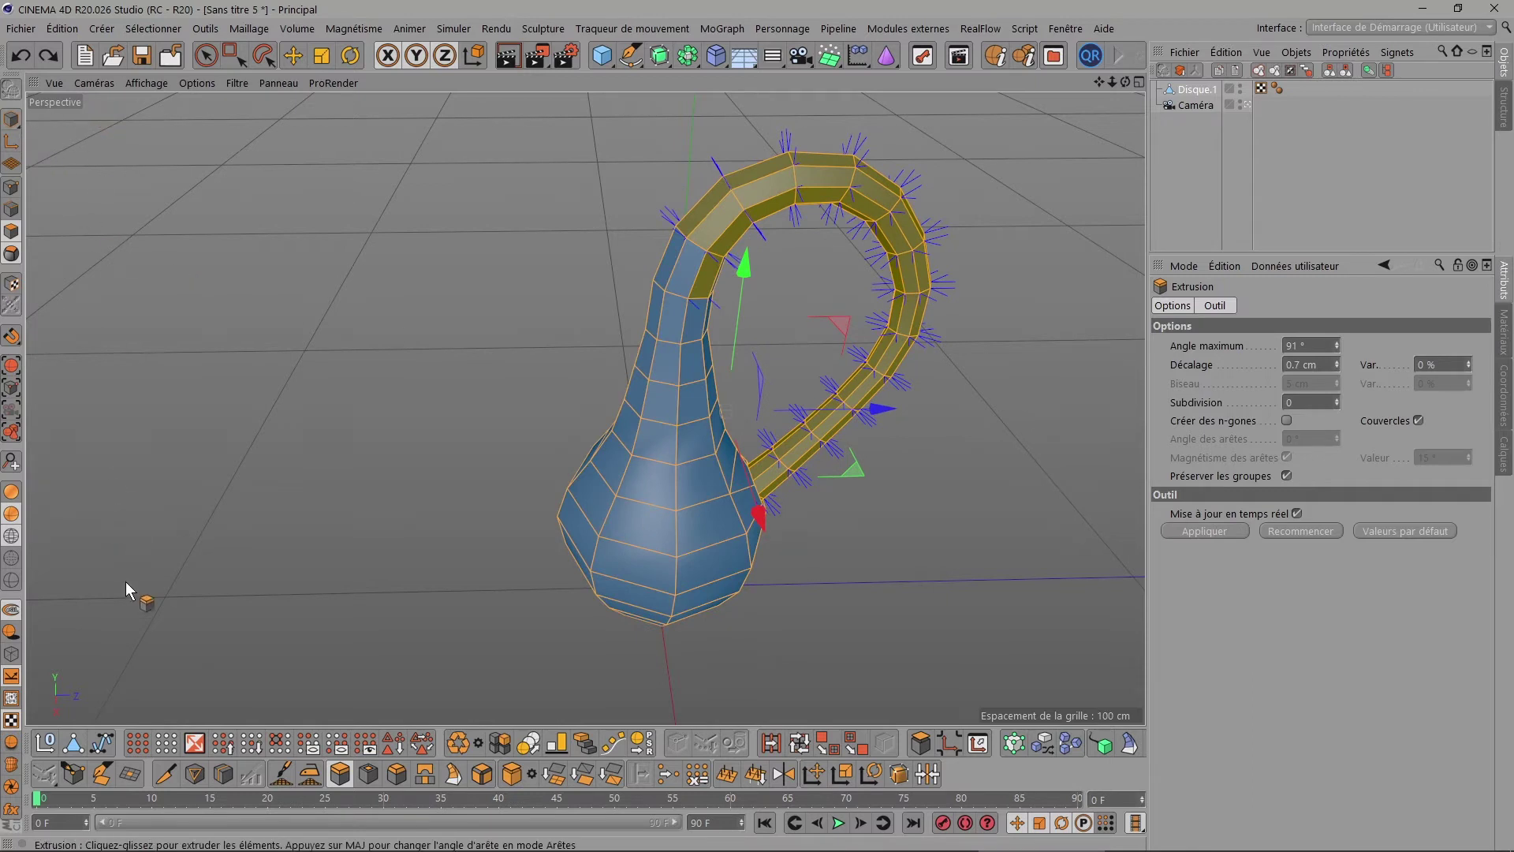
left_click(156, 745)
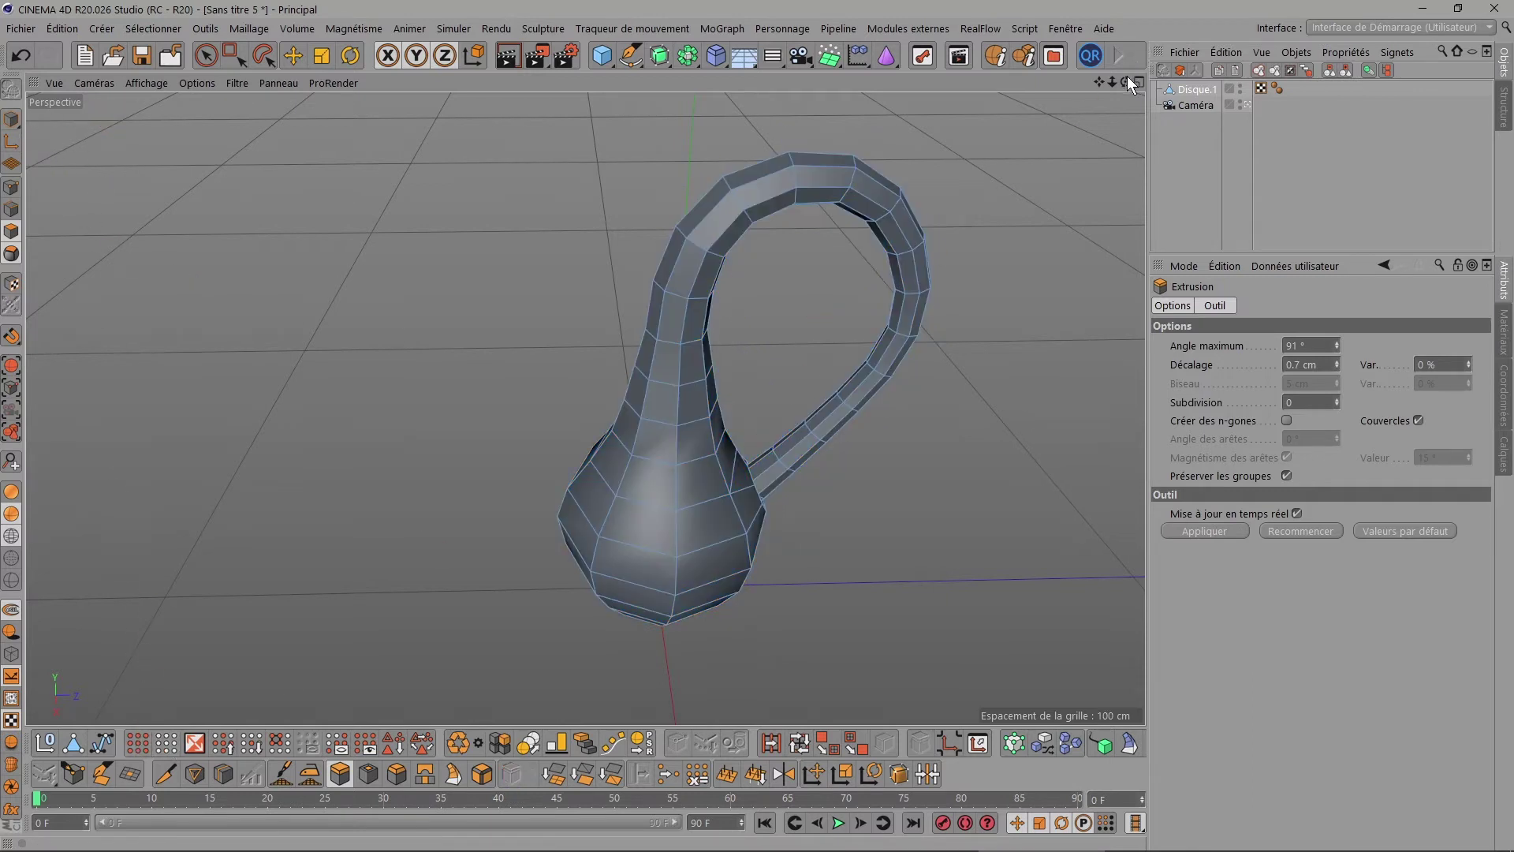
left_click(1189, 93)
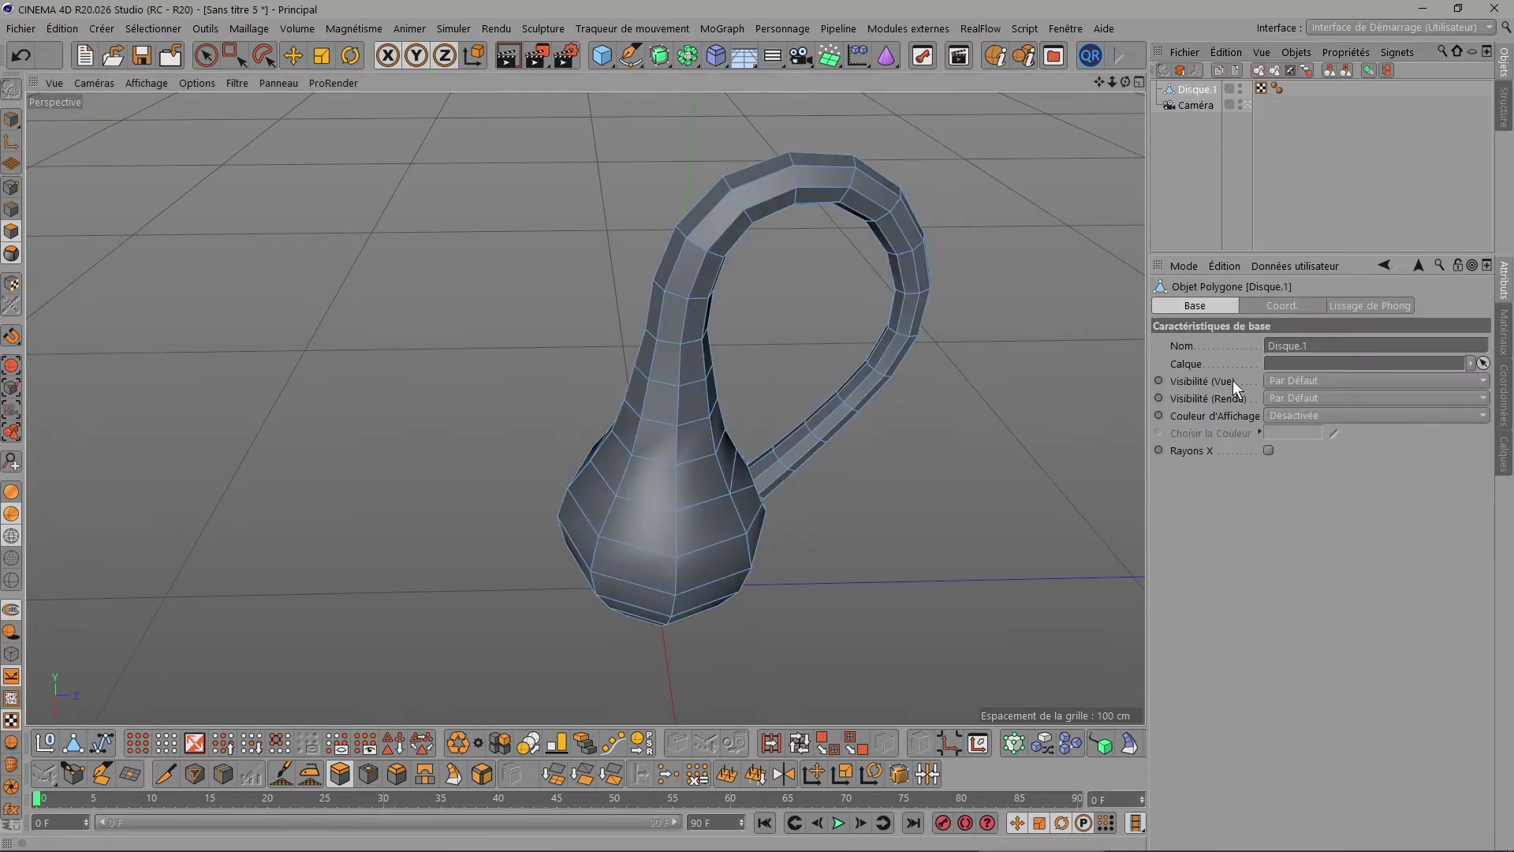
Enable X-Ray on the vase and orbit beneath it toward the opening.
left_click(1270, 451)
left_click_drag(1127, 82, 1127, 63)
left_click_drag(726, 411, 746, 536, "alt")
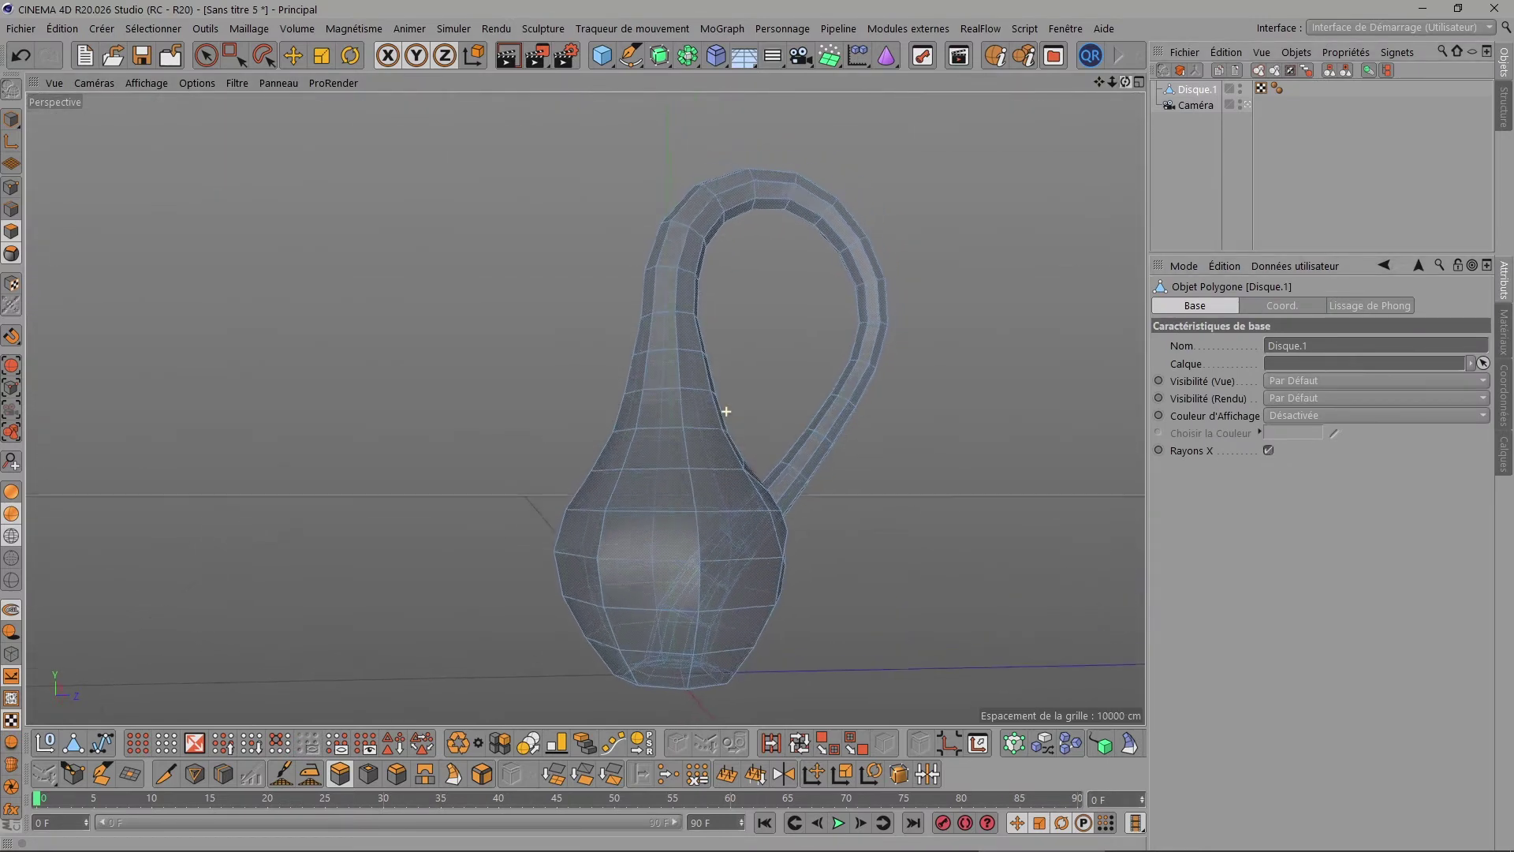
scroll(746, 529, "up", 5)
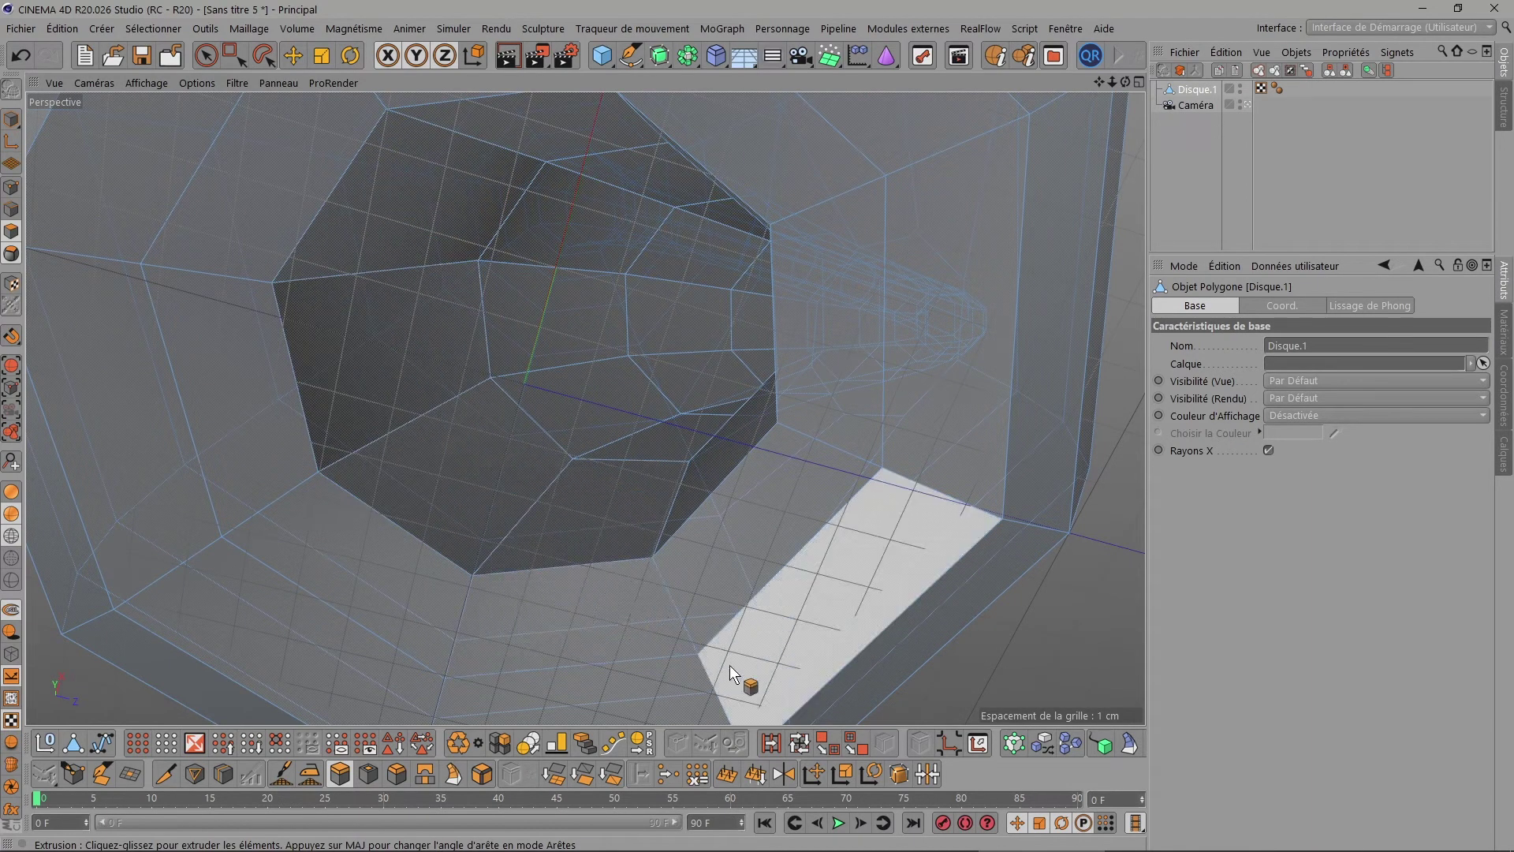
Loop-select the inner ring of polygons inside the opening.
key("u")
key("l")
left_click(413, 412)
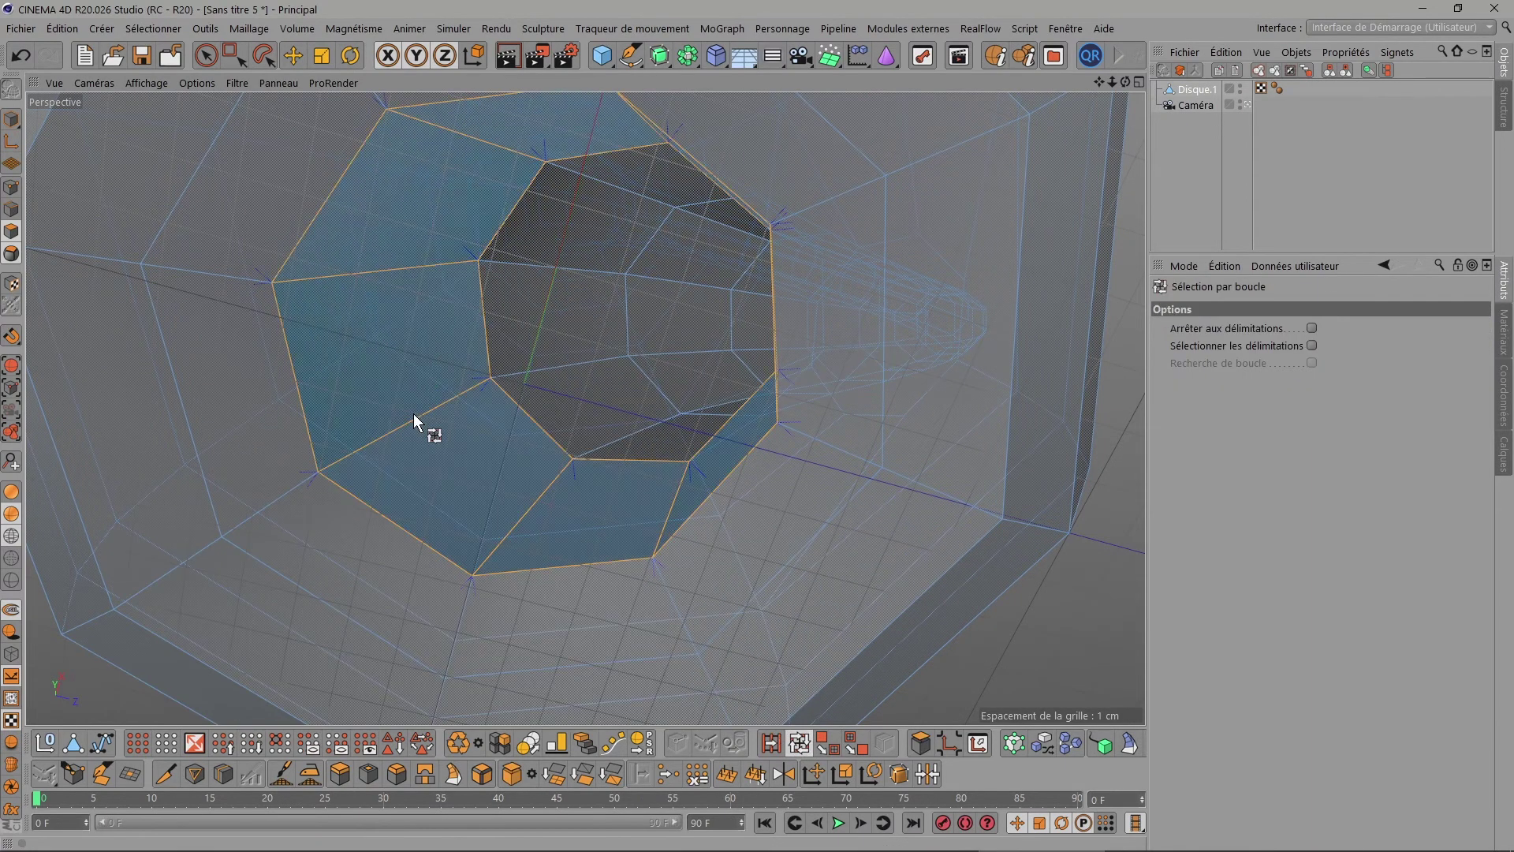
left_click(563, 459)
scroll(604, 389, "down", 3)
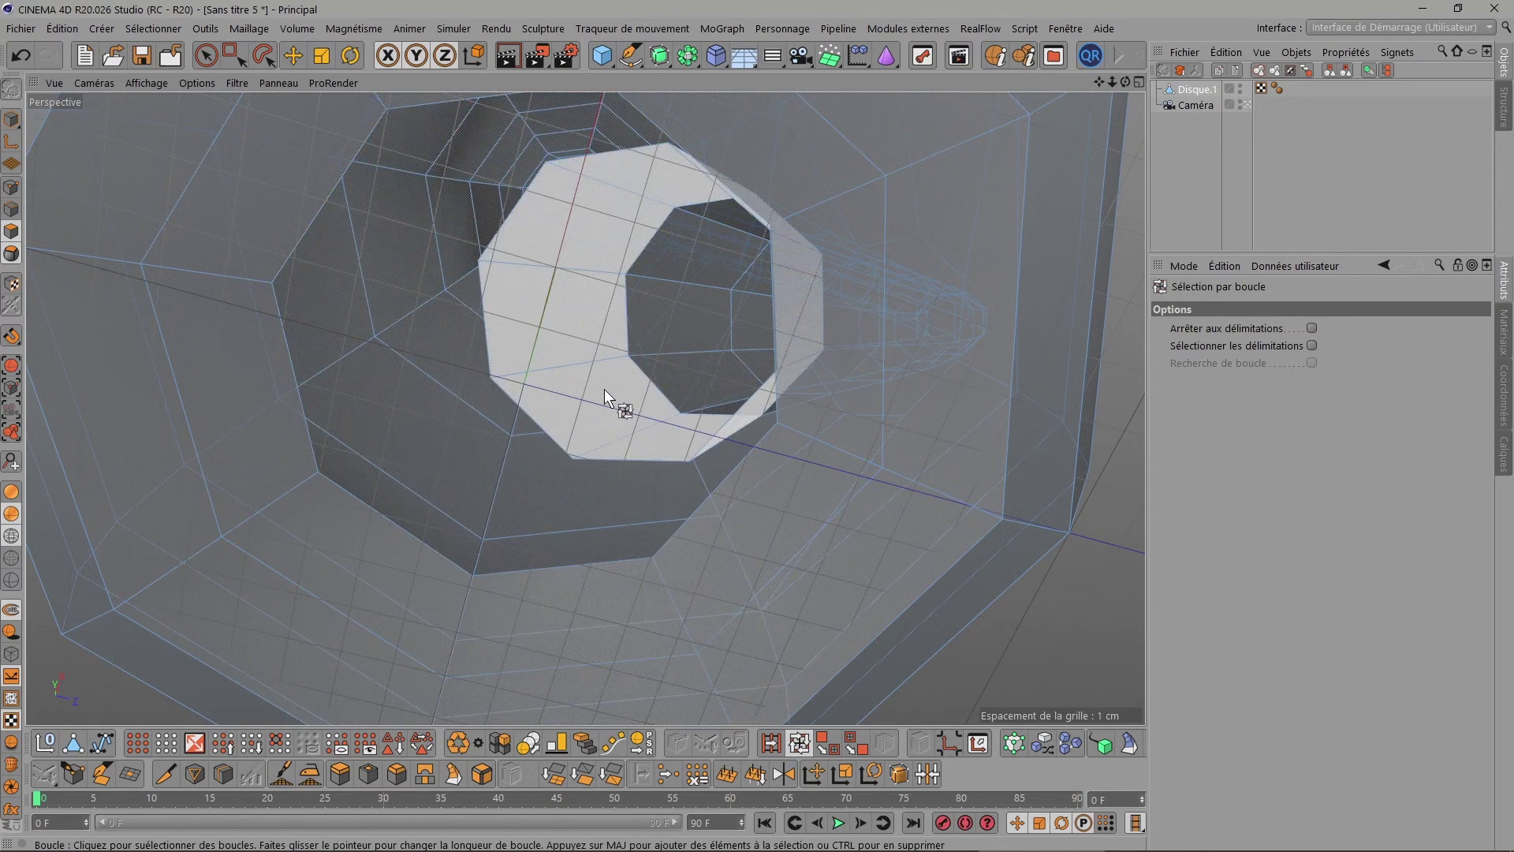
scroll(604, 390, "down", 5)
scroll(604, 389, "down", 5)
scroll(604, 391, "down", 2)
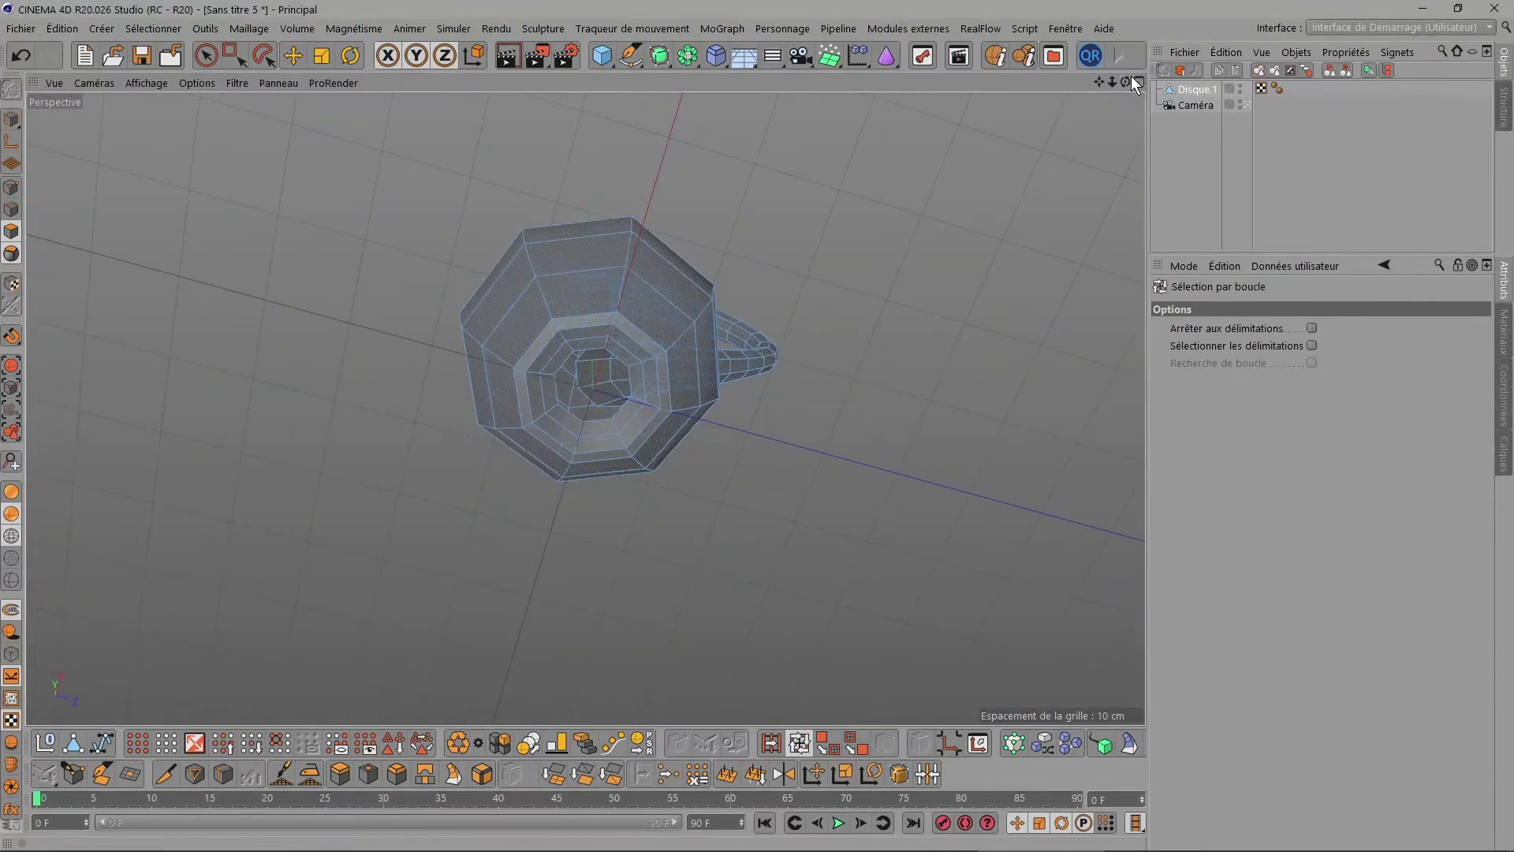
left_click_drag(1126, 81, 644, 333)
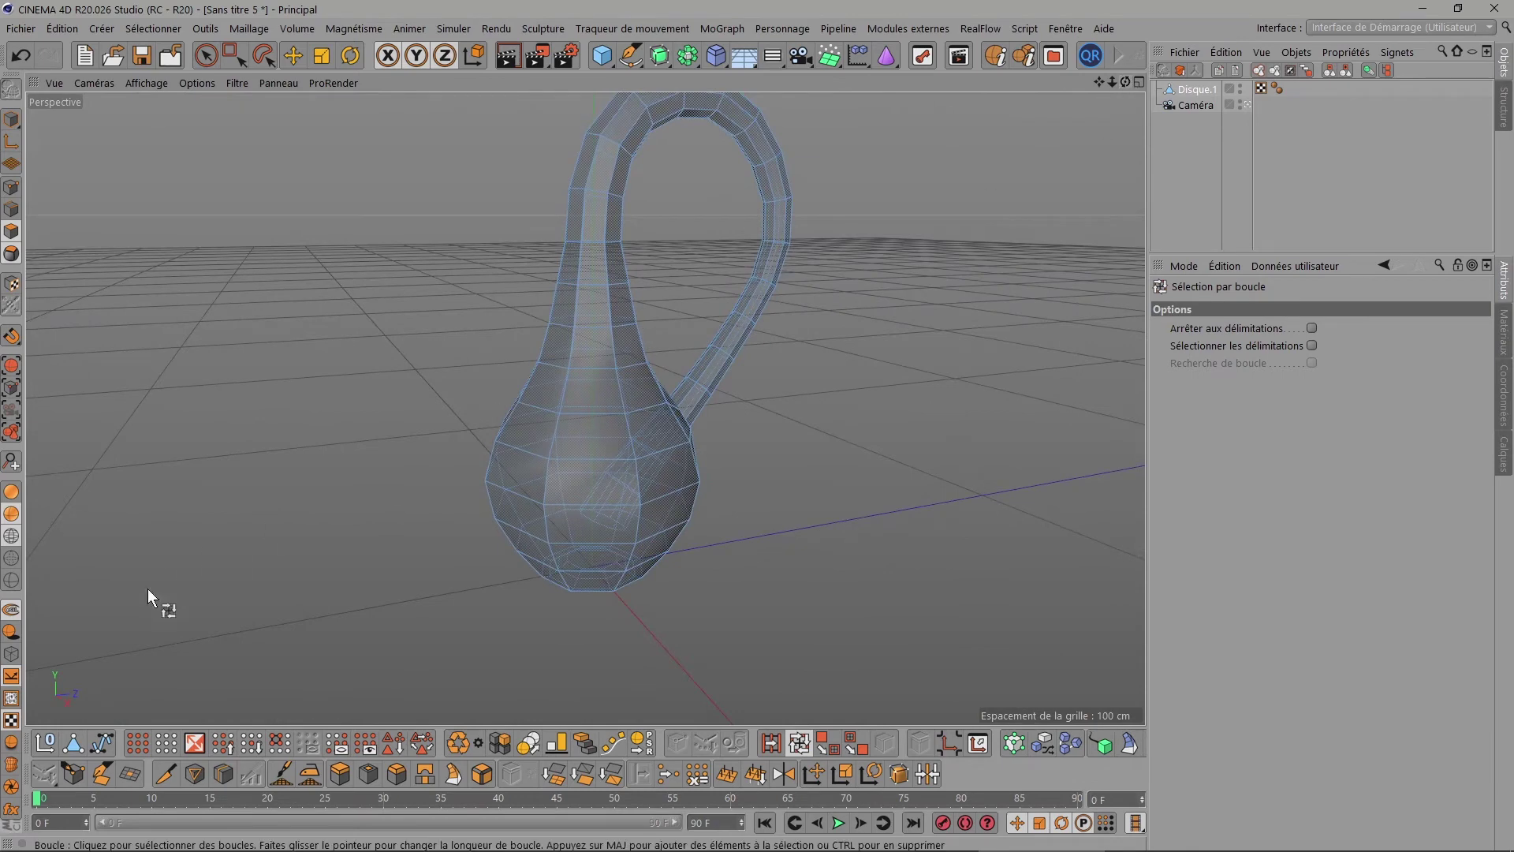
Select the entire mesh and align all its normals.
left_click(139, 744)
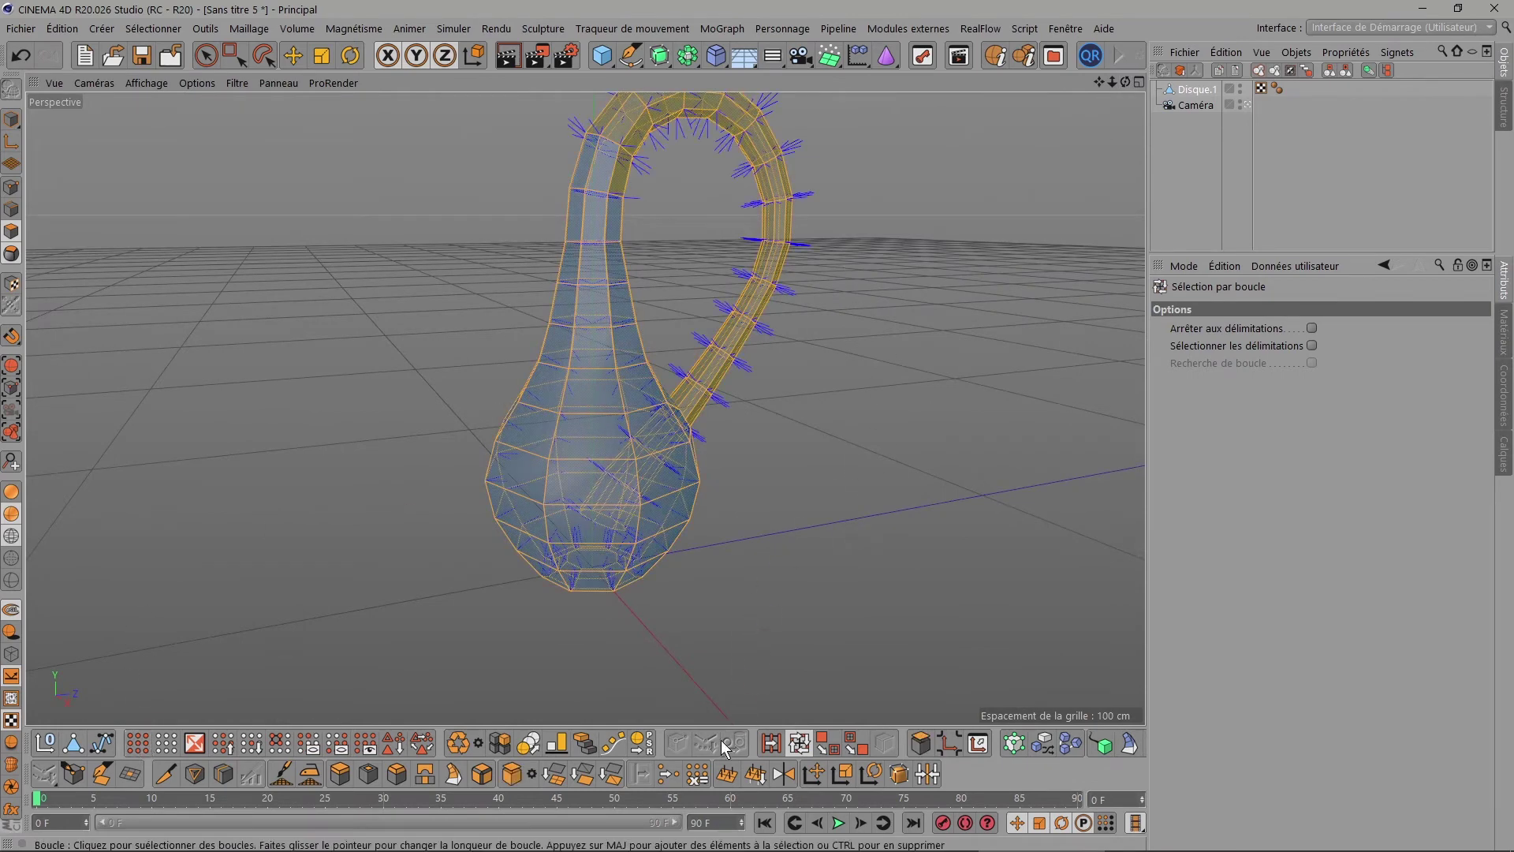
left_click(727, 776)
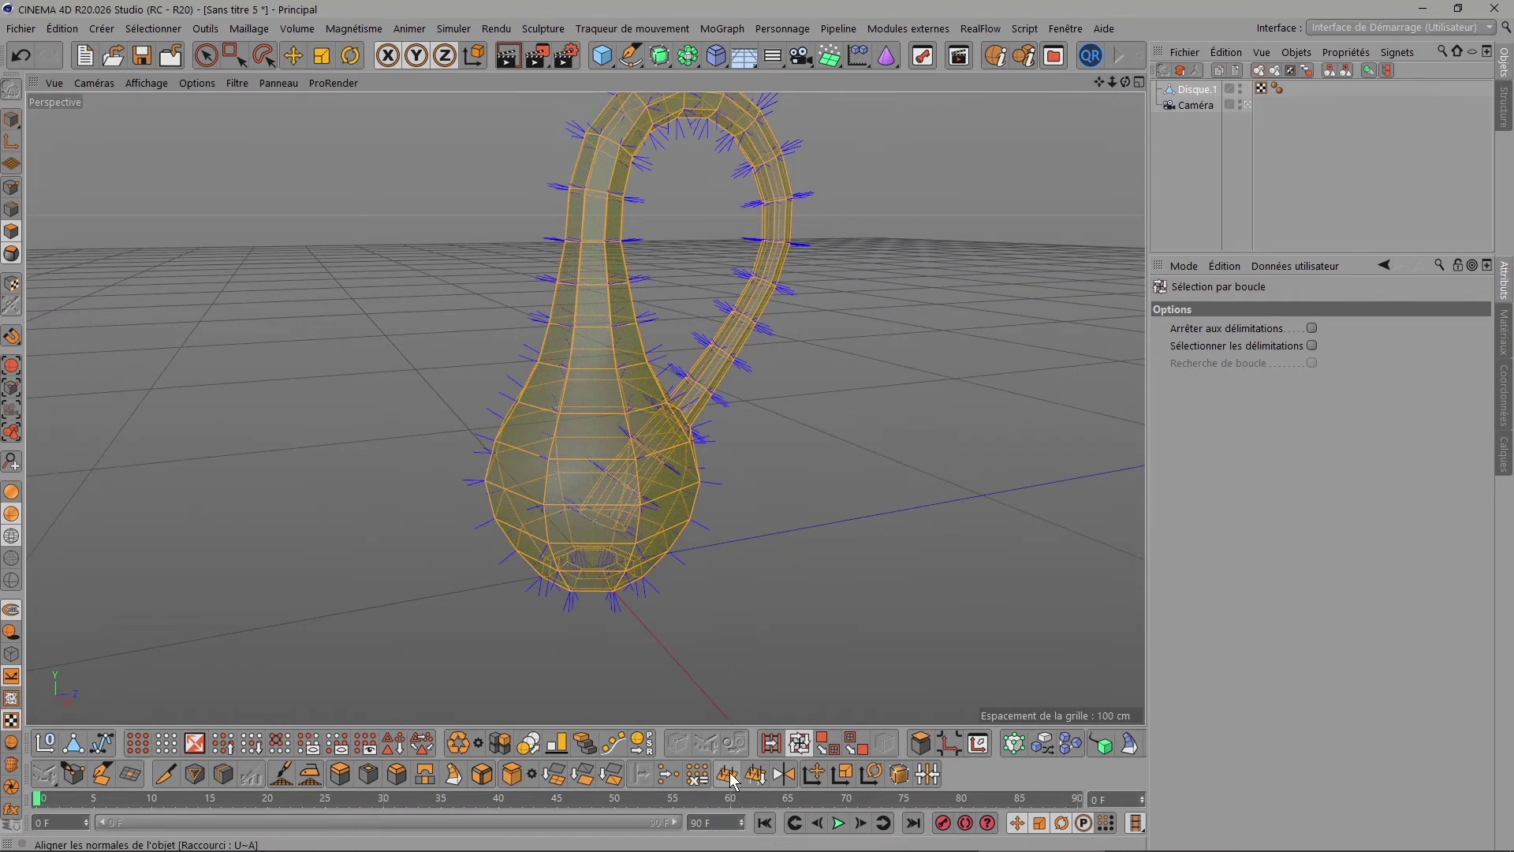
left_click(144, 30)
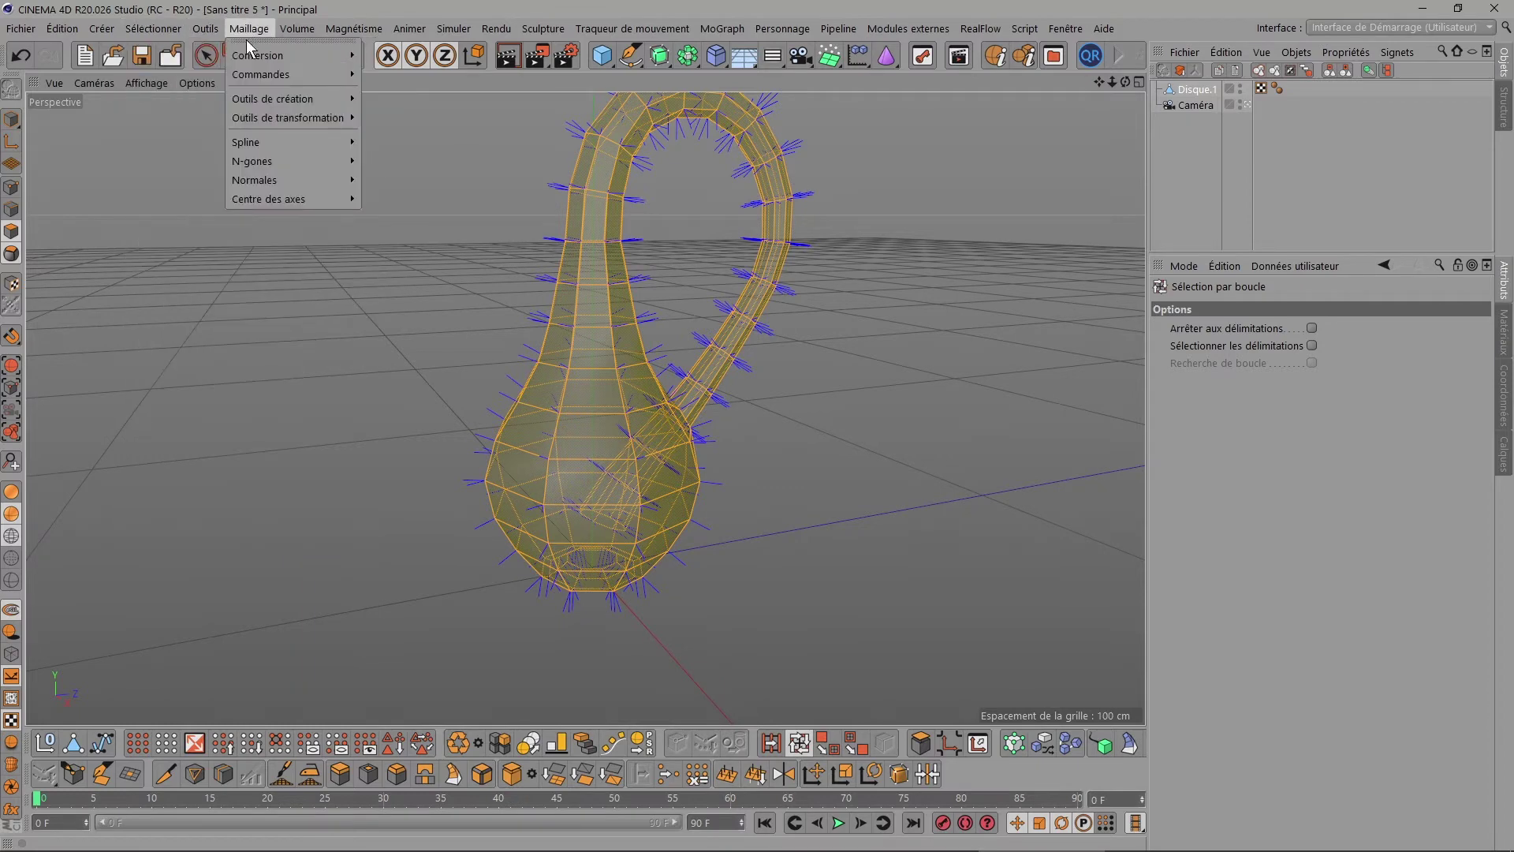
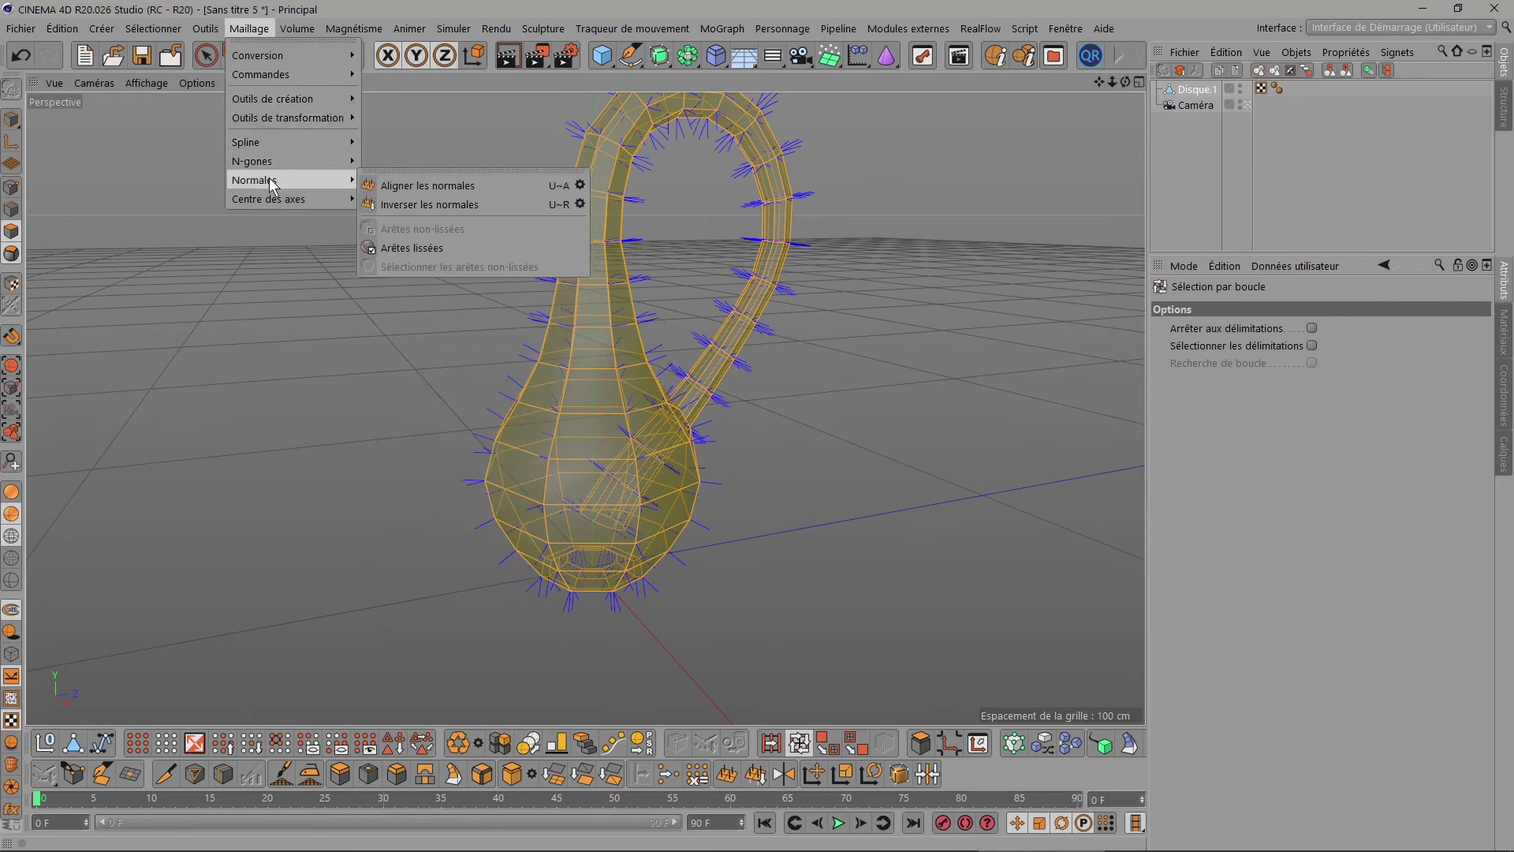
Reverse the bottle's normals and extrude the mesh with a -1.5 cm offset.
left_click(435, 202)
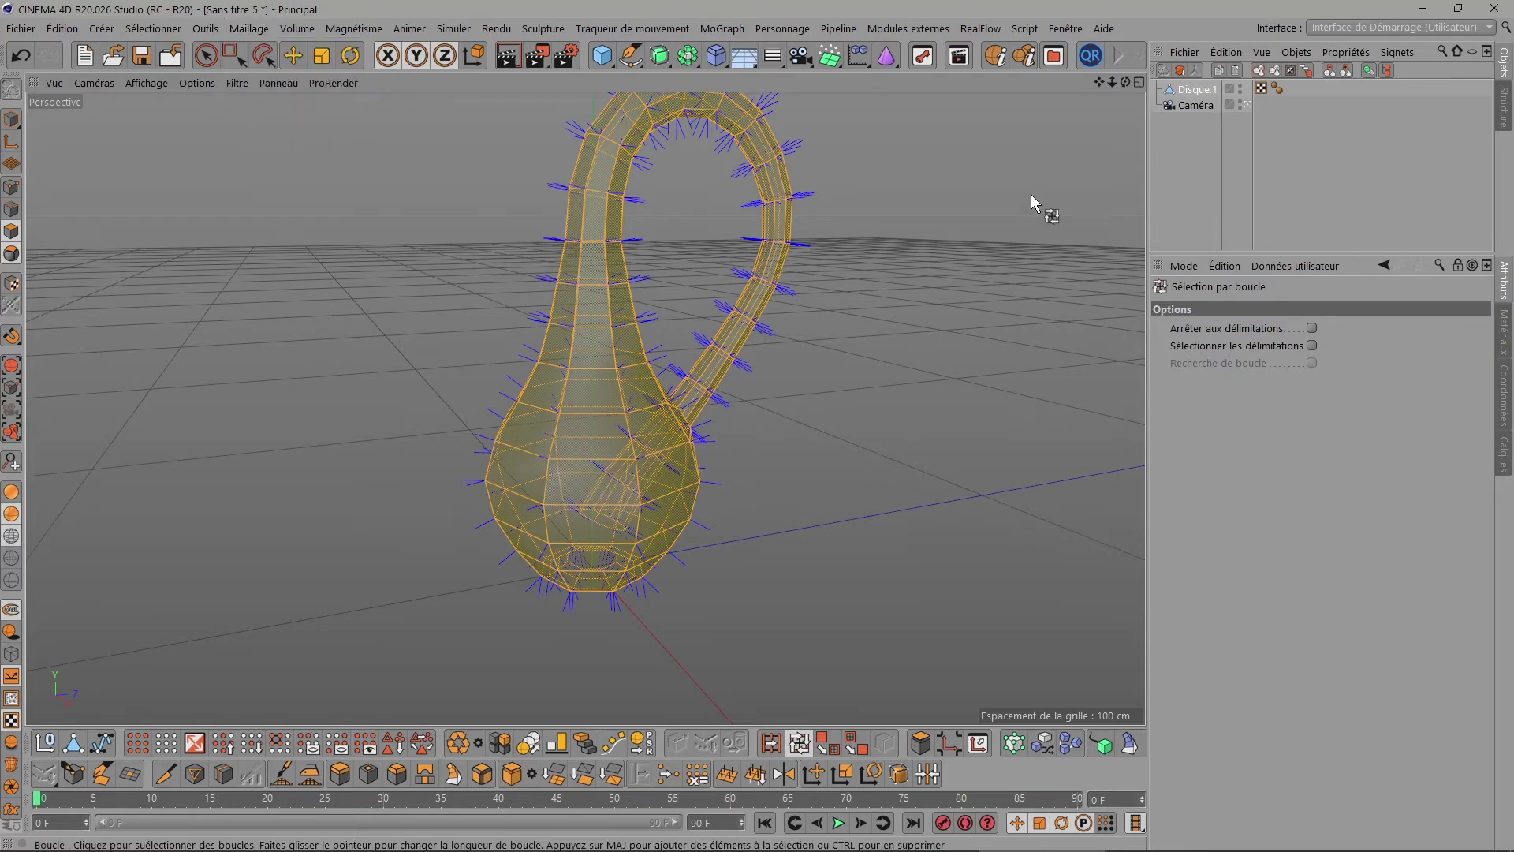
left_click_drag(1126, 82, 1140, 134)
left_click(340, 774)
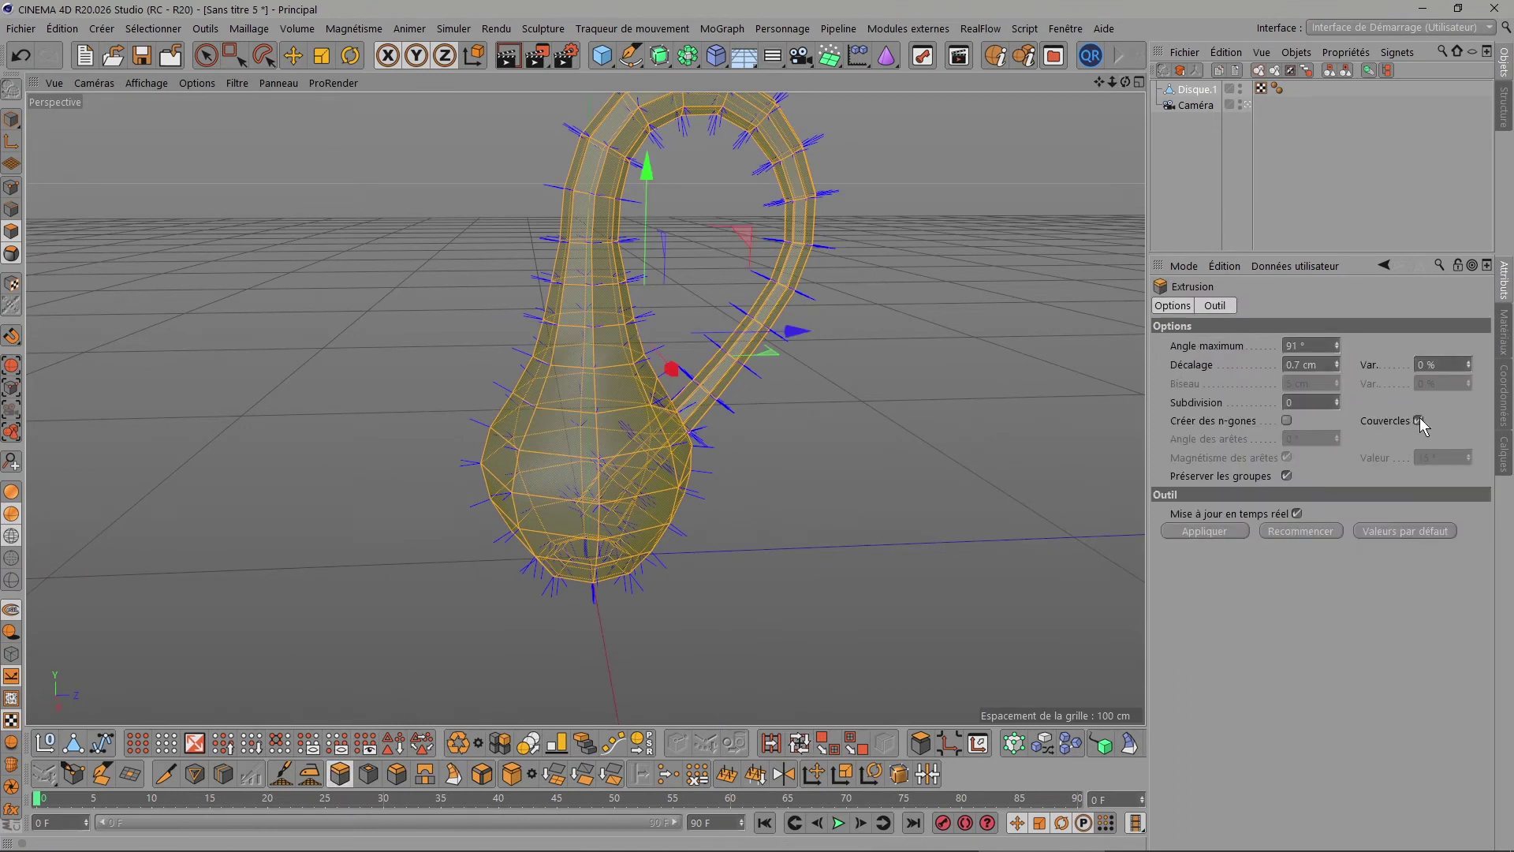
left_click(1309, 365)
type("-1.5")
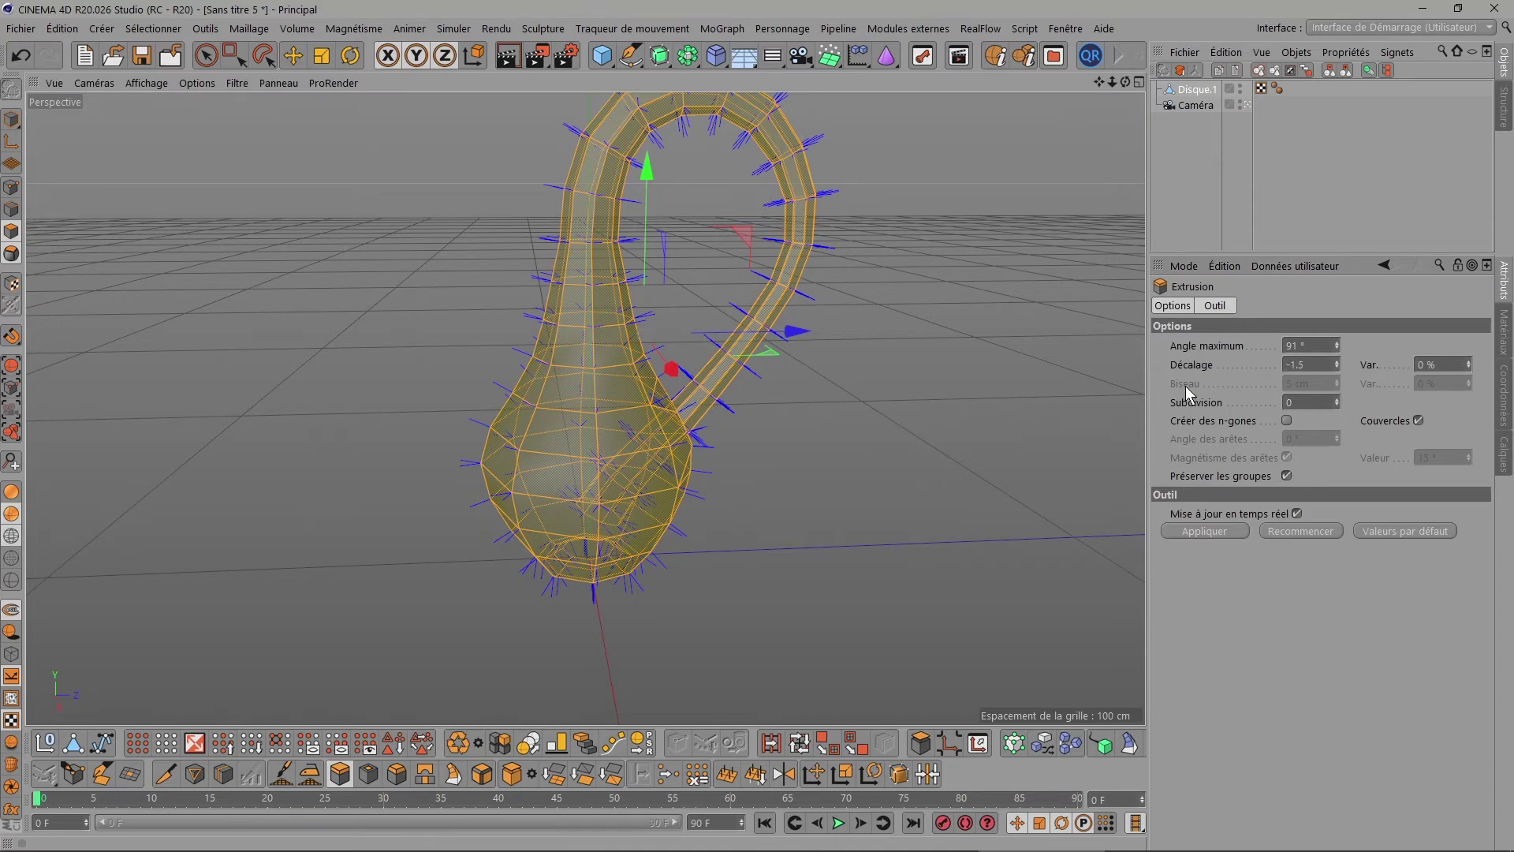
key("Return")
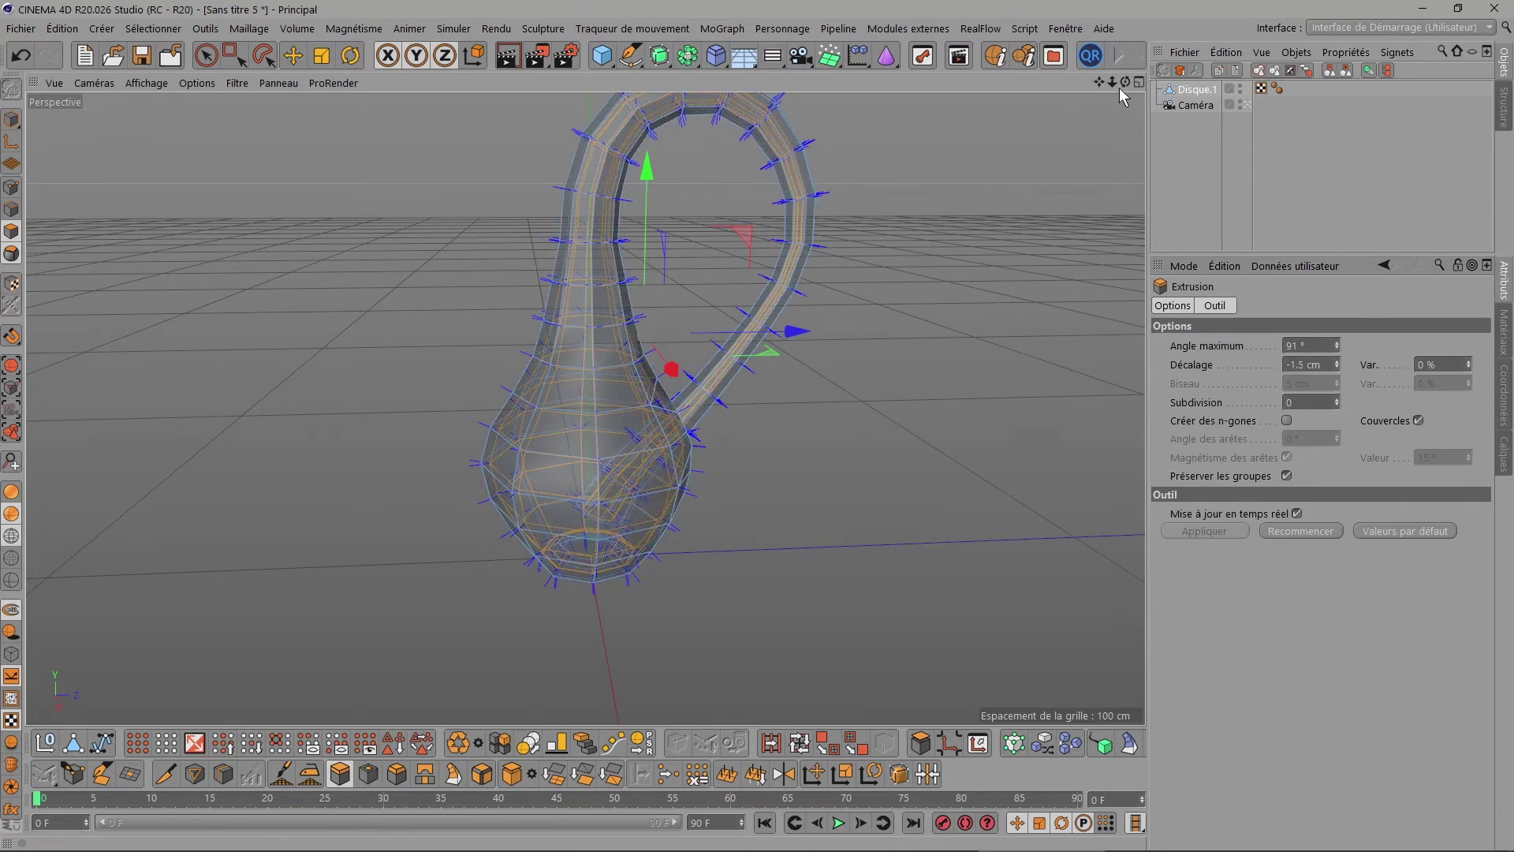
Check the thickened walls around the bottle's base in the enlarged side view.
middle_click(881, 314)
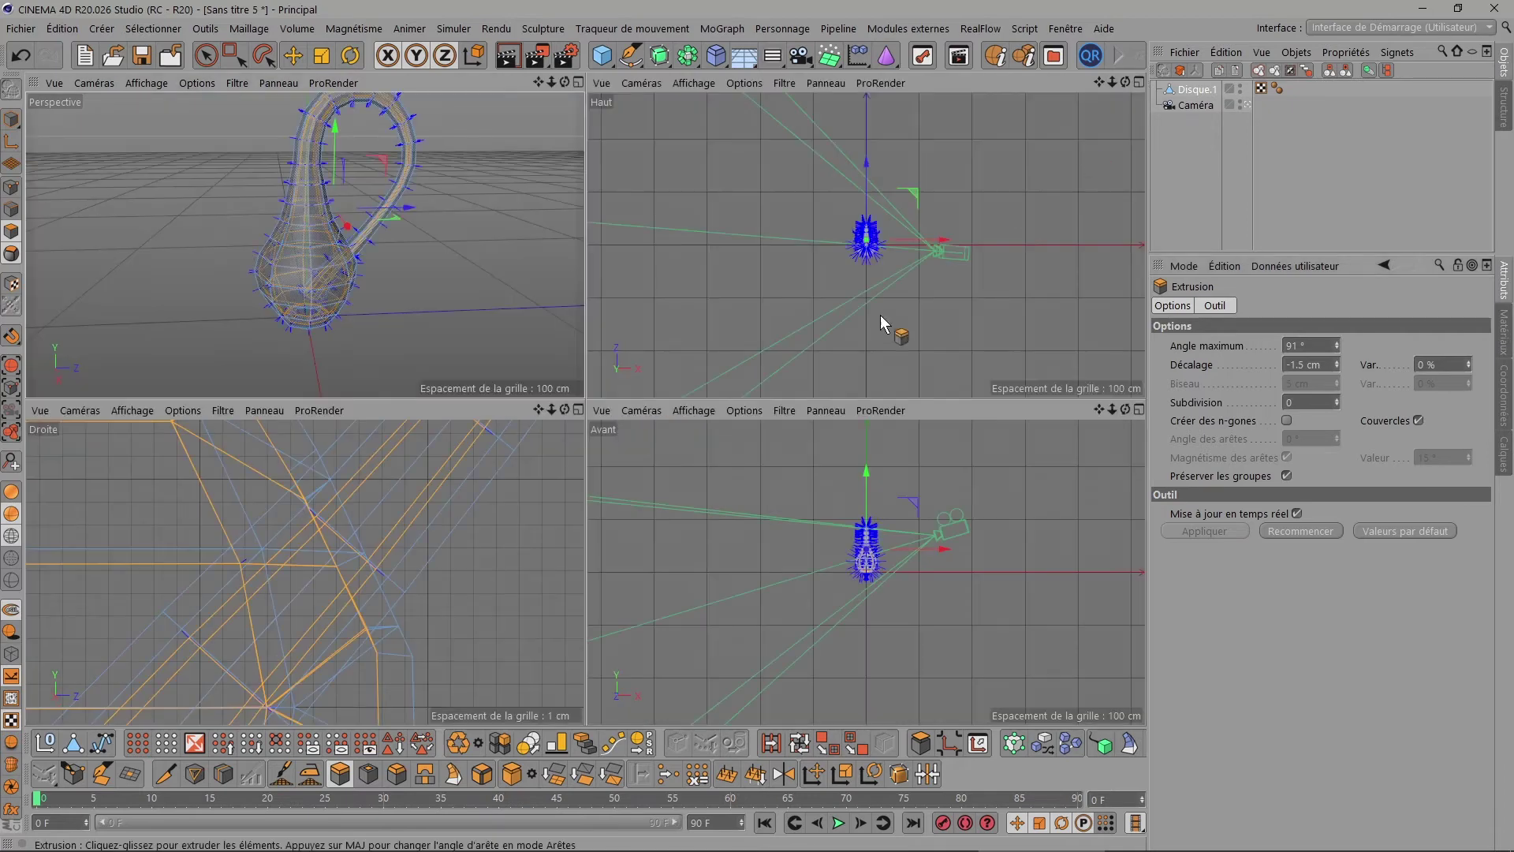
left_click(580, 408)
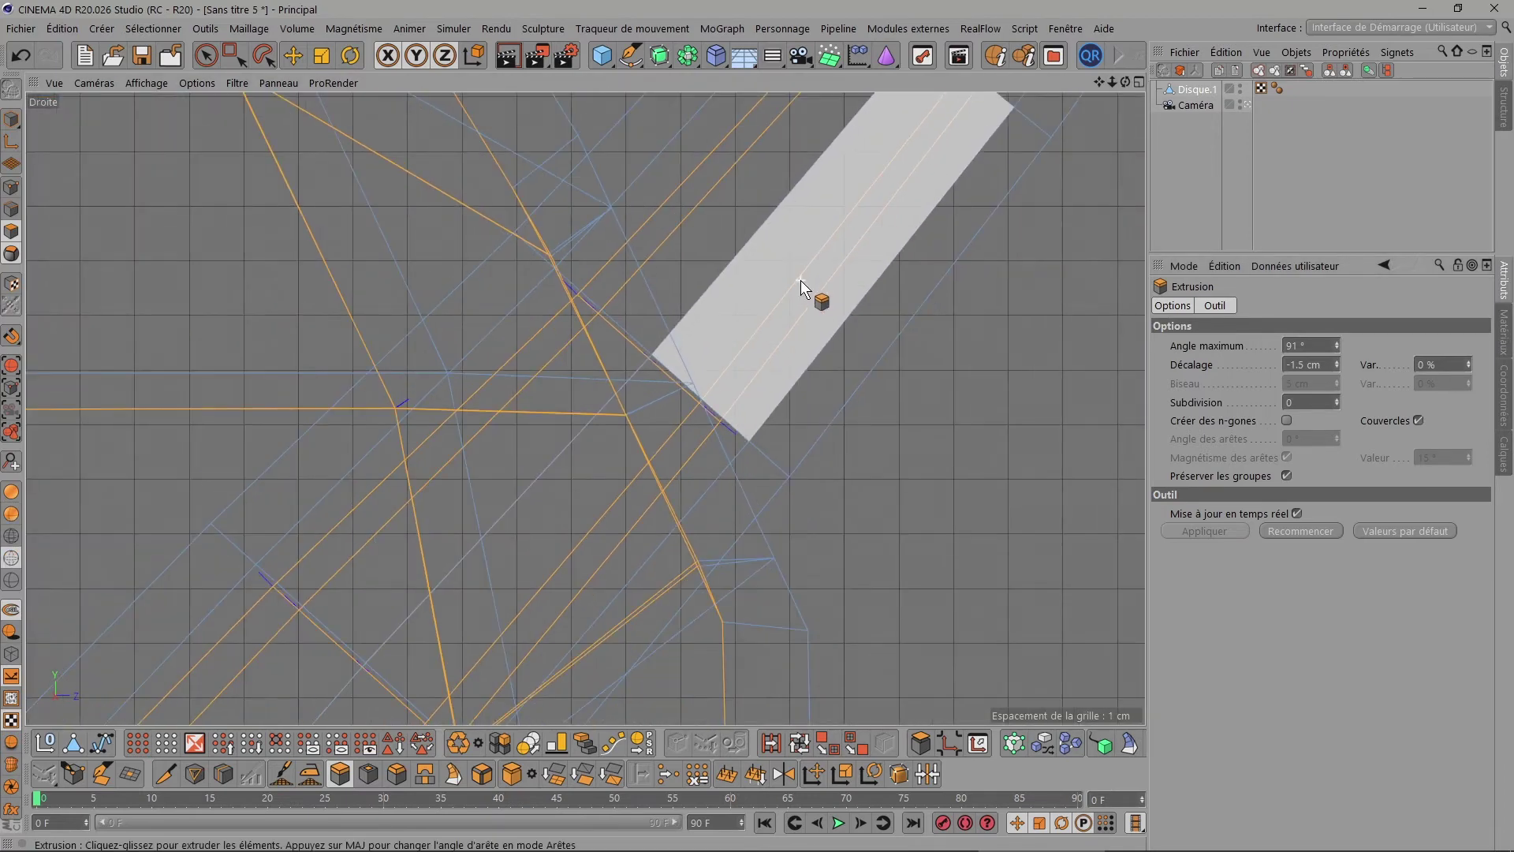
scroll(801, 282, "down", 5)
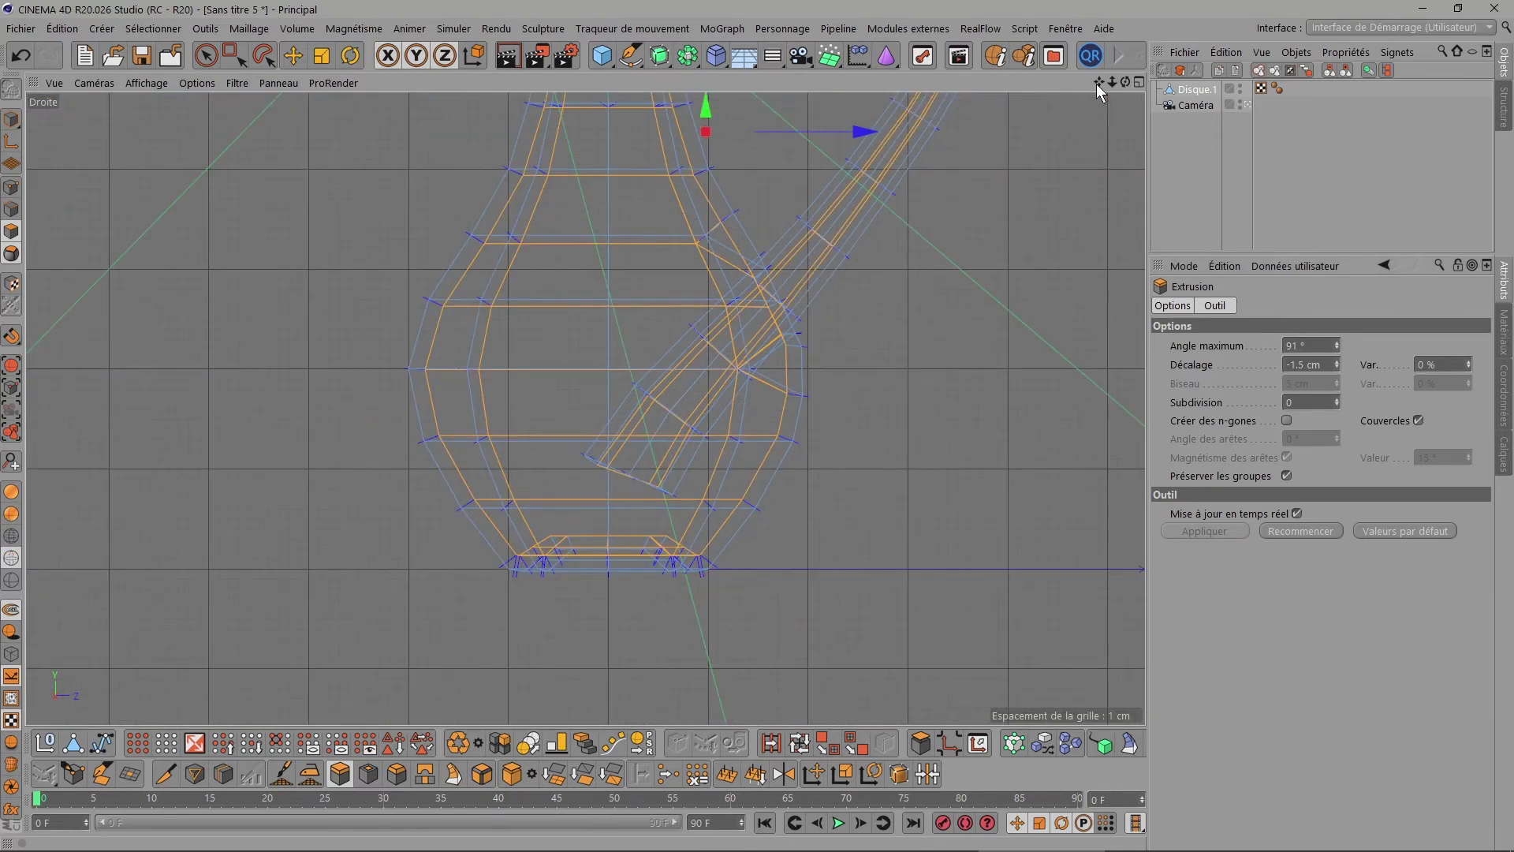
left_click_drag(1096, 83, 1100, 87)
scroll(750, 315, "up", 3)
scroll(915, 219, "up", 3)
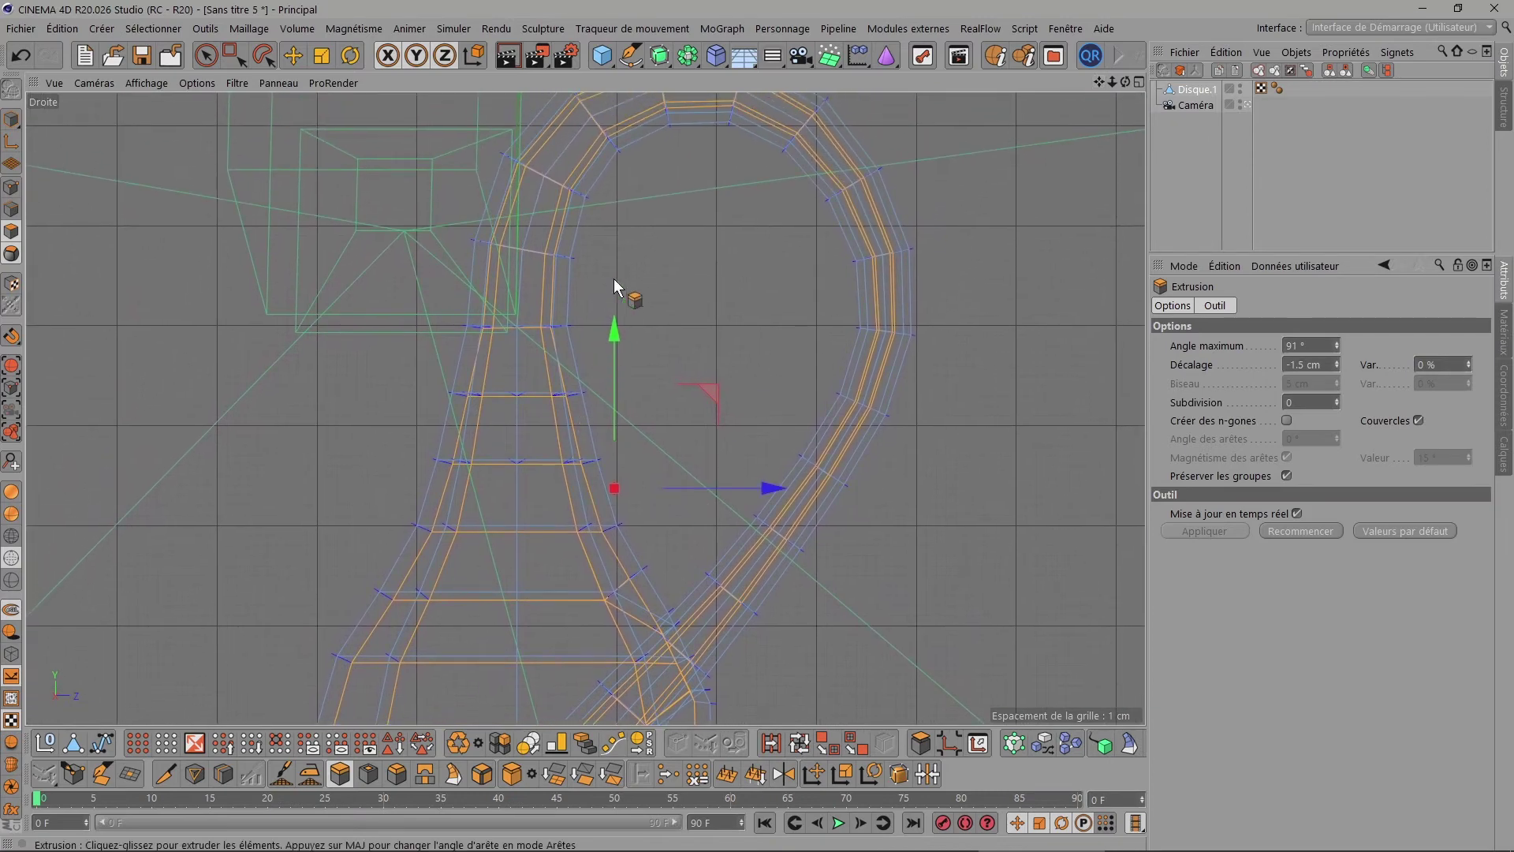
scroll(584, 405, "down", 4)
scroll(584, 406, "up", 3)
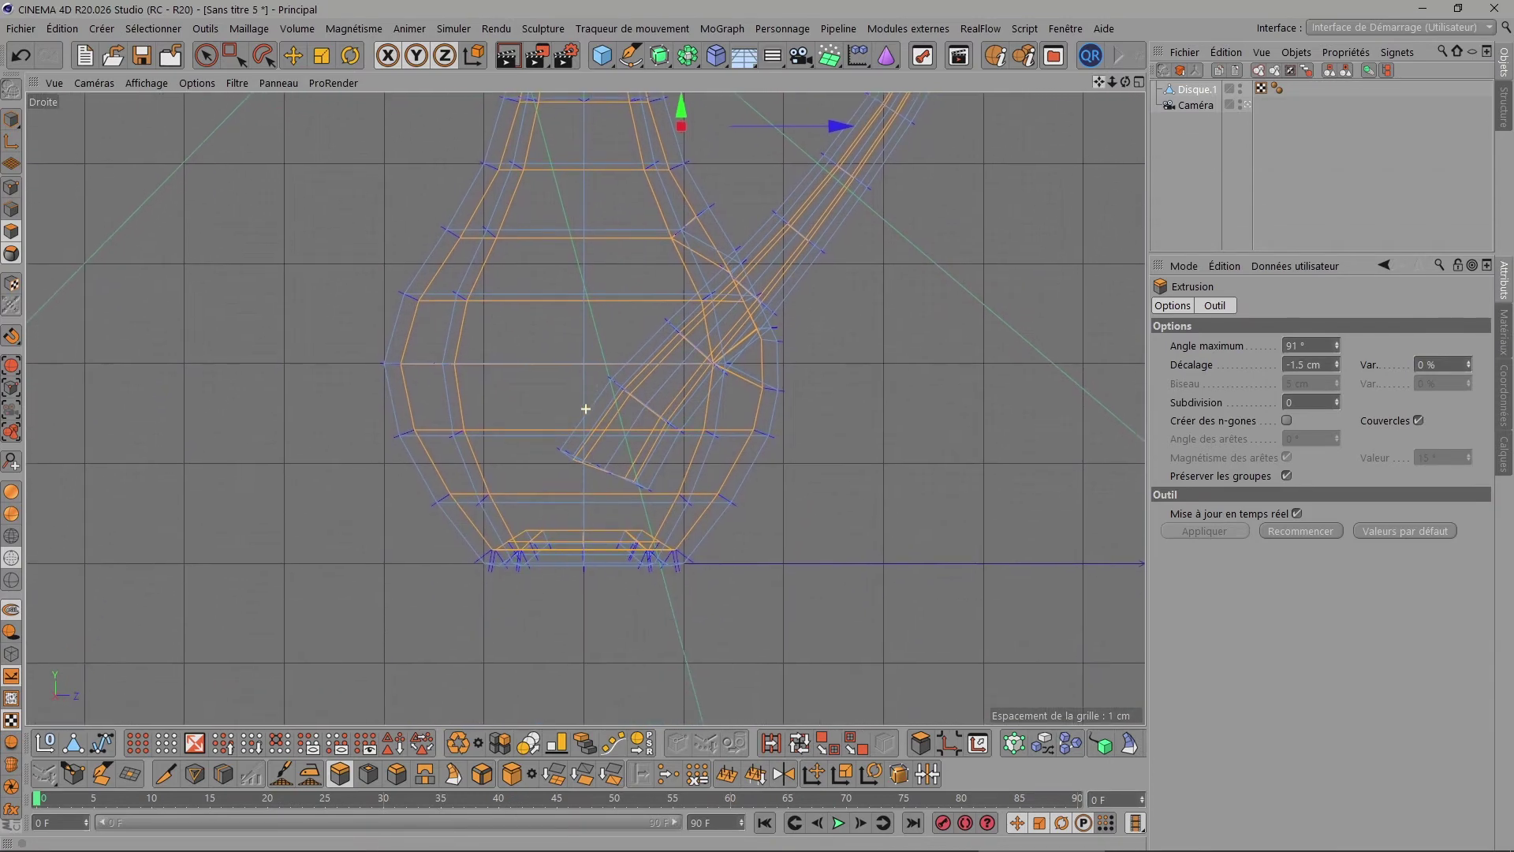
scroll(596, 570, "up", 2)
scroll(596, 569, "up", 1)
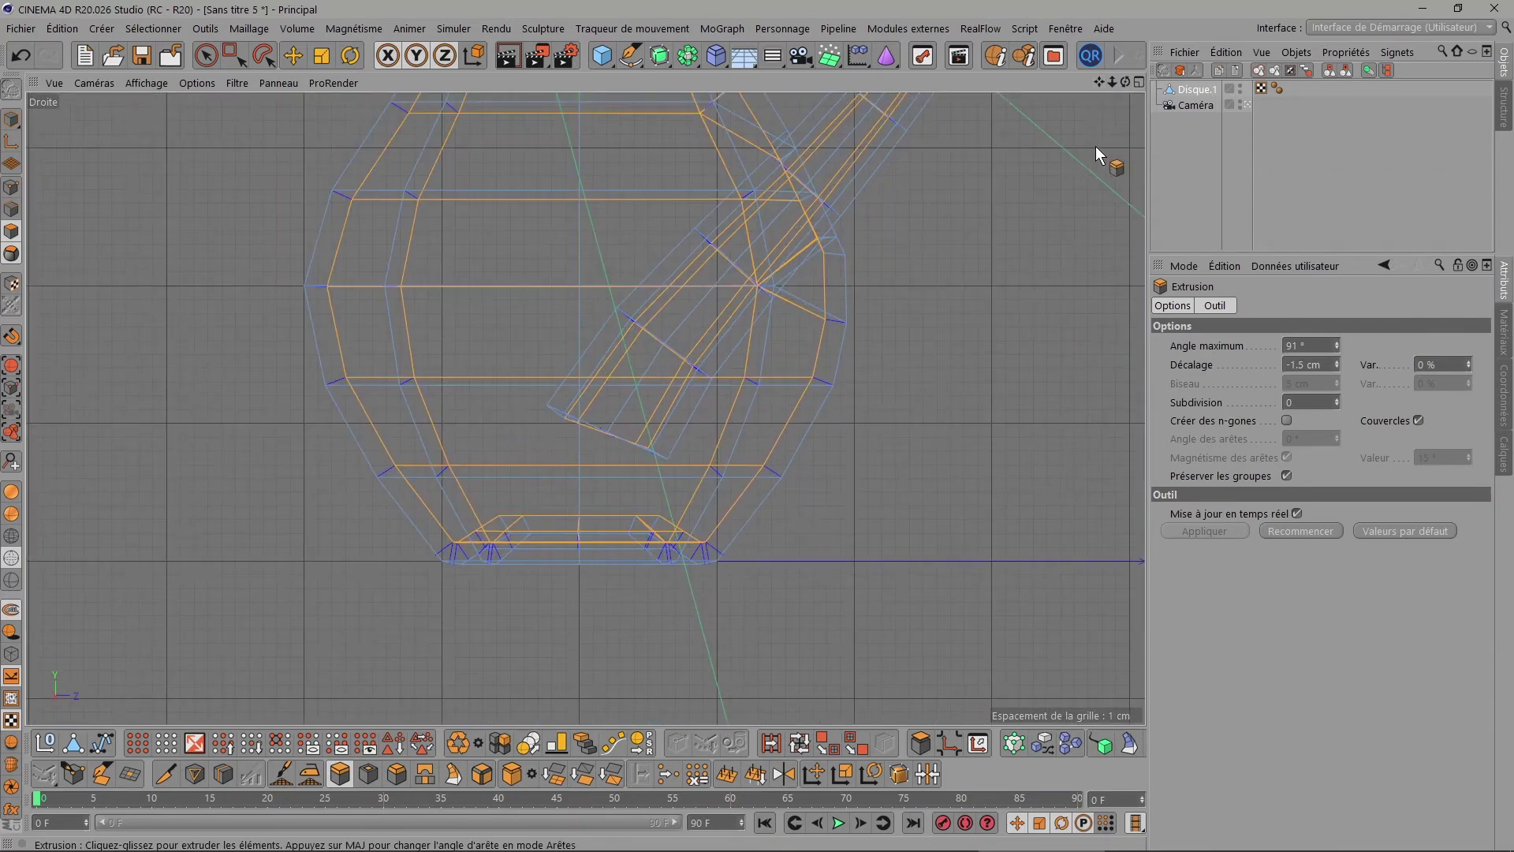
scroll(1011, 150, "down", 2)
left_click(1139, 82)
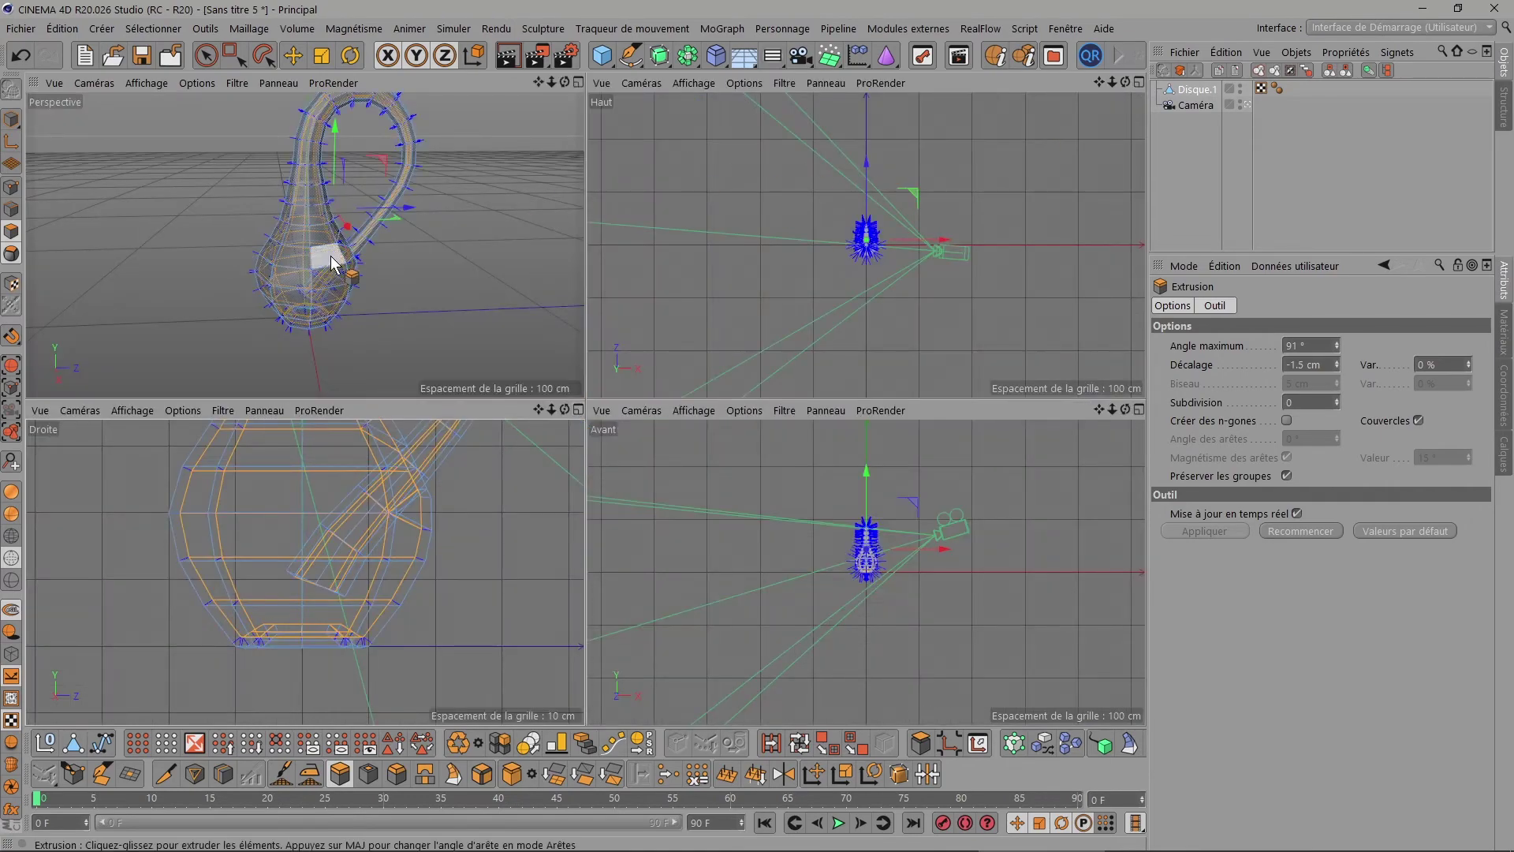
Loop-select the inner polygon ring inside the bottle's base hole.
left_click(578, 82)
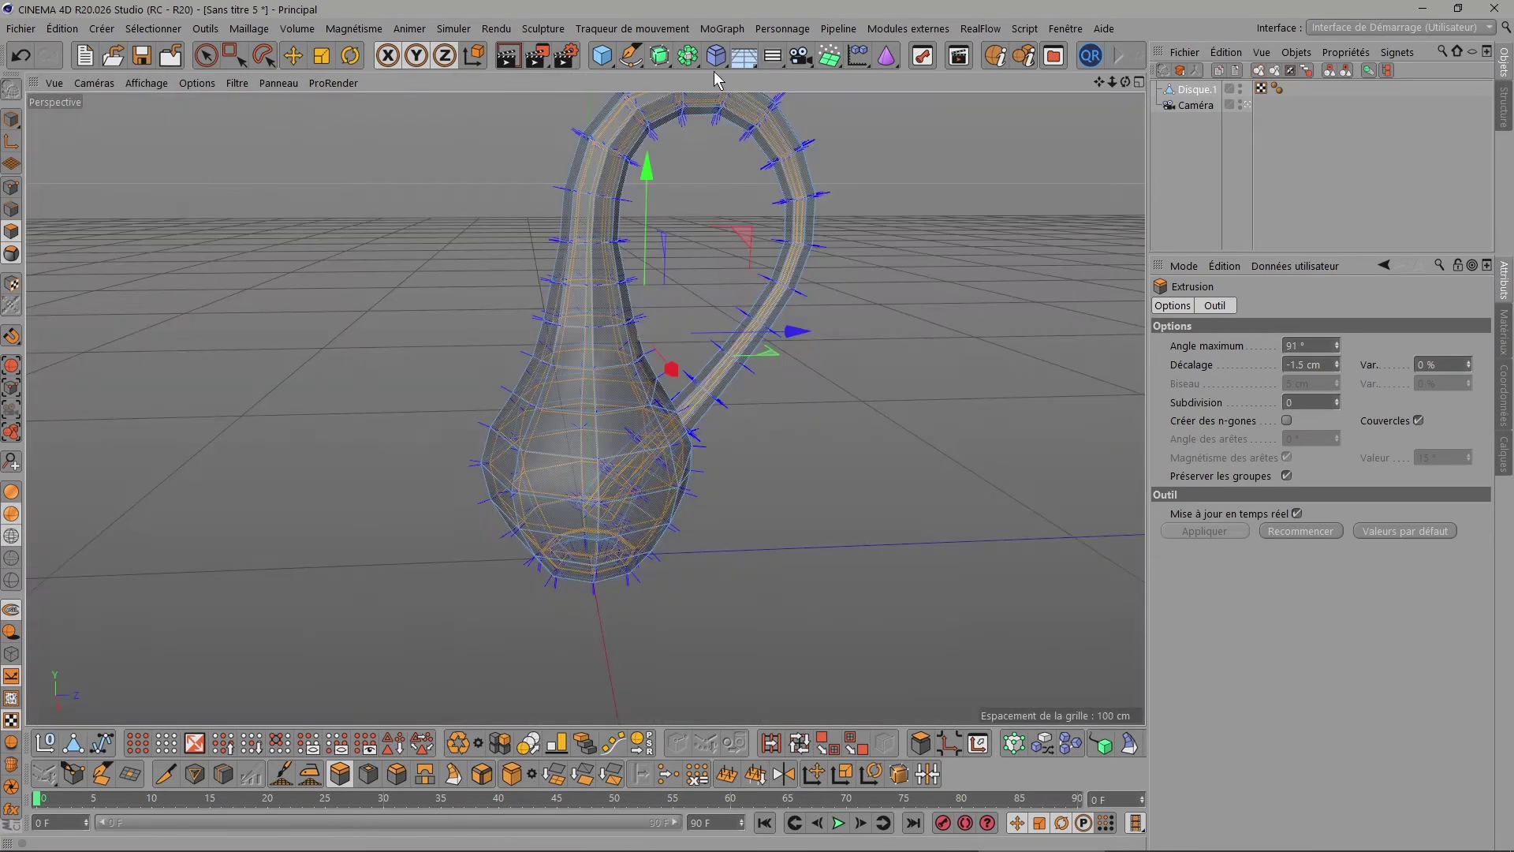
left_click_drag(1129, 82, 541, 670)
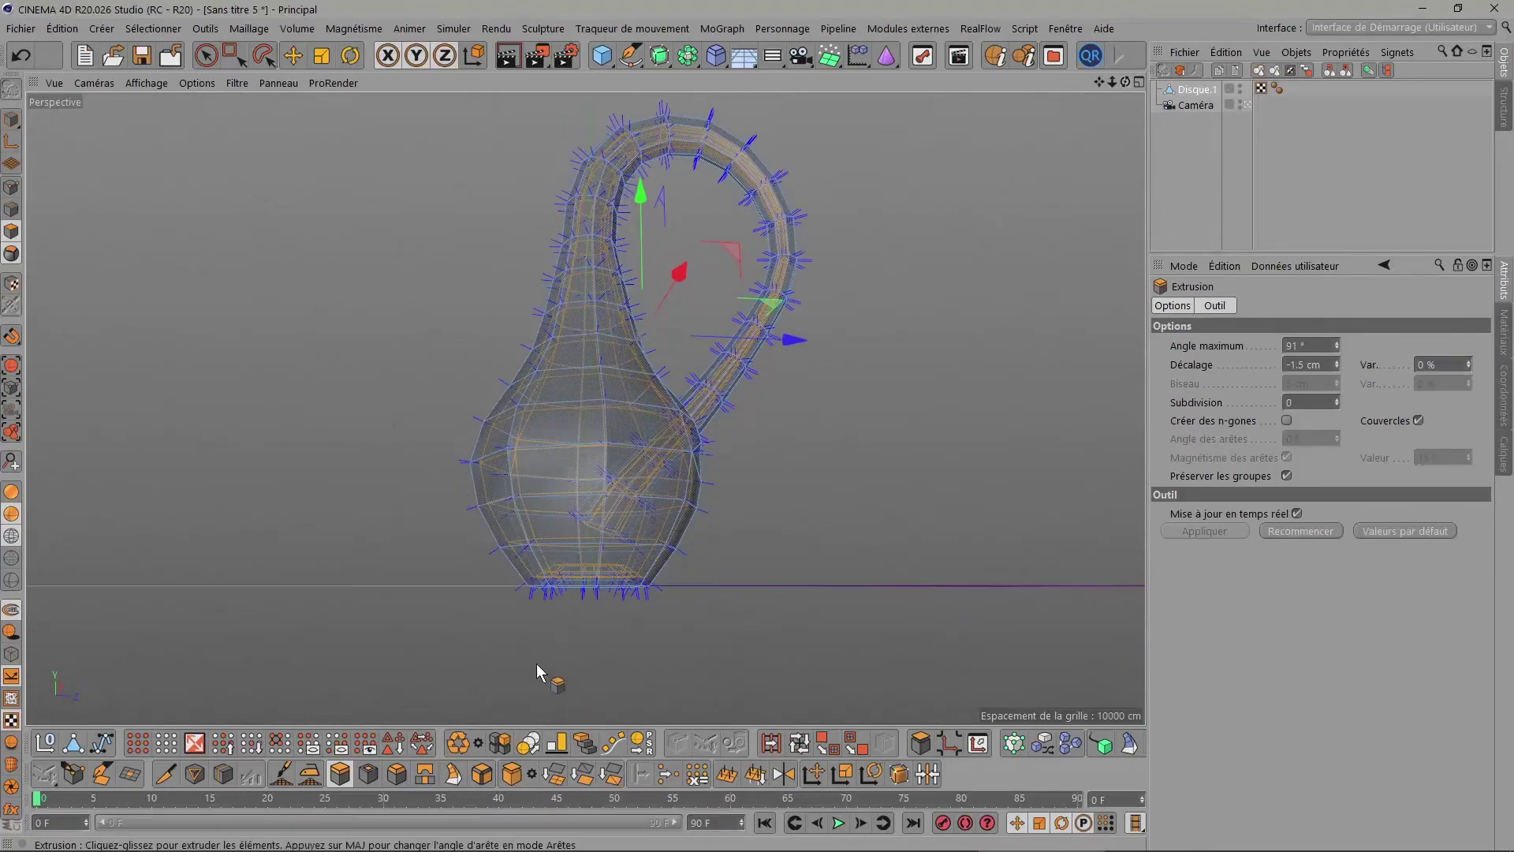
scroll(661, 511, "up", 5)
left_click_drag(1125, 82, 1126, 331)
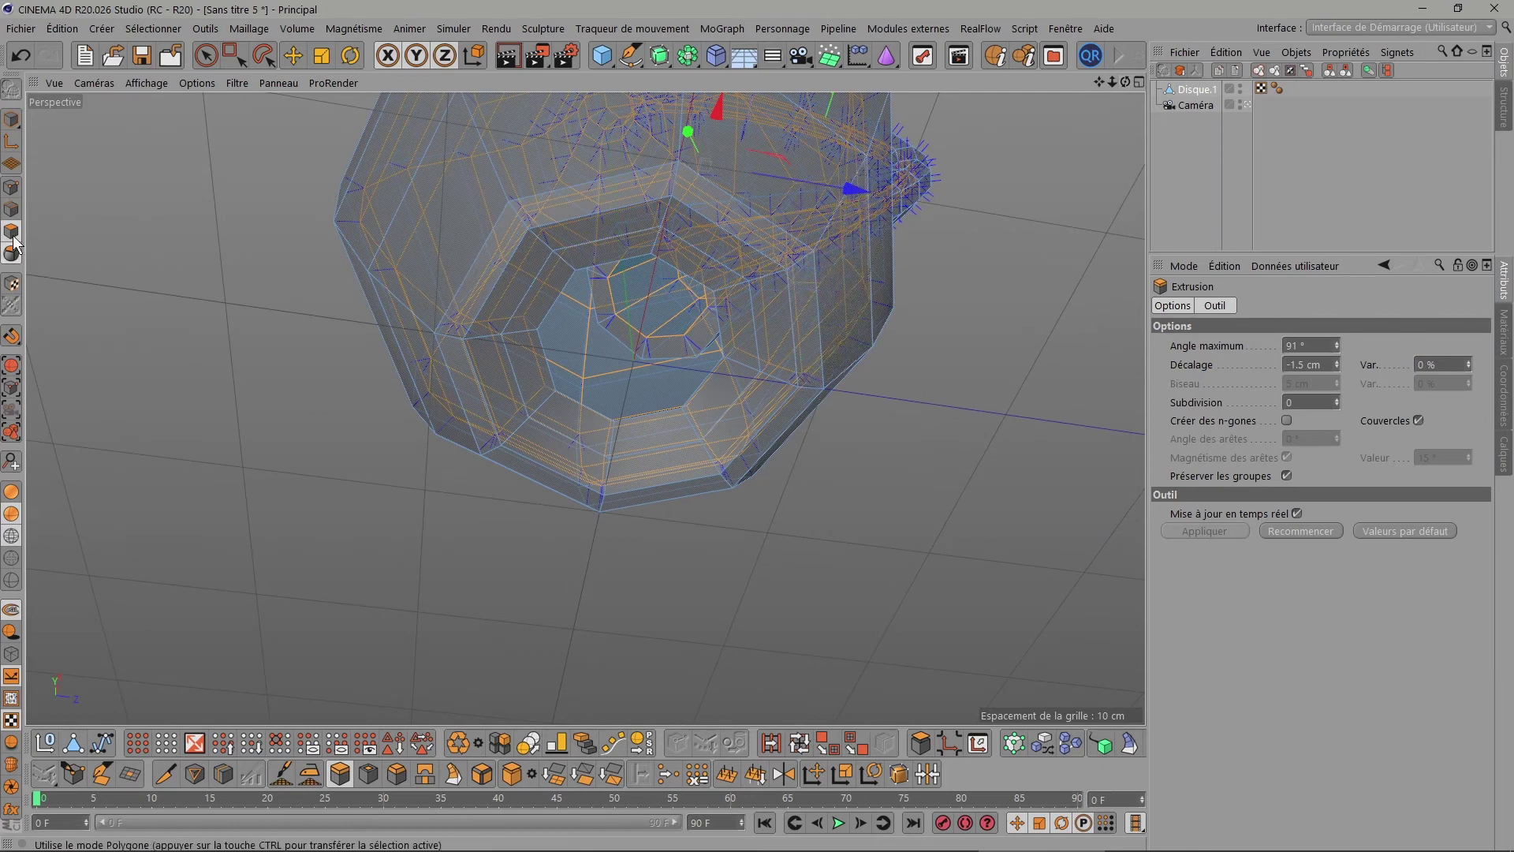
left_click(798, 743)
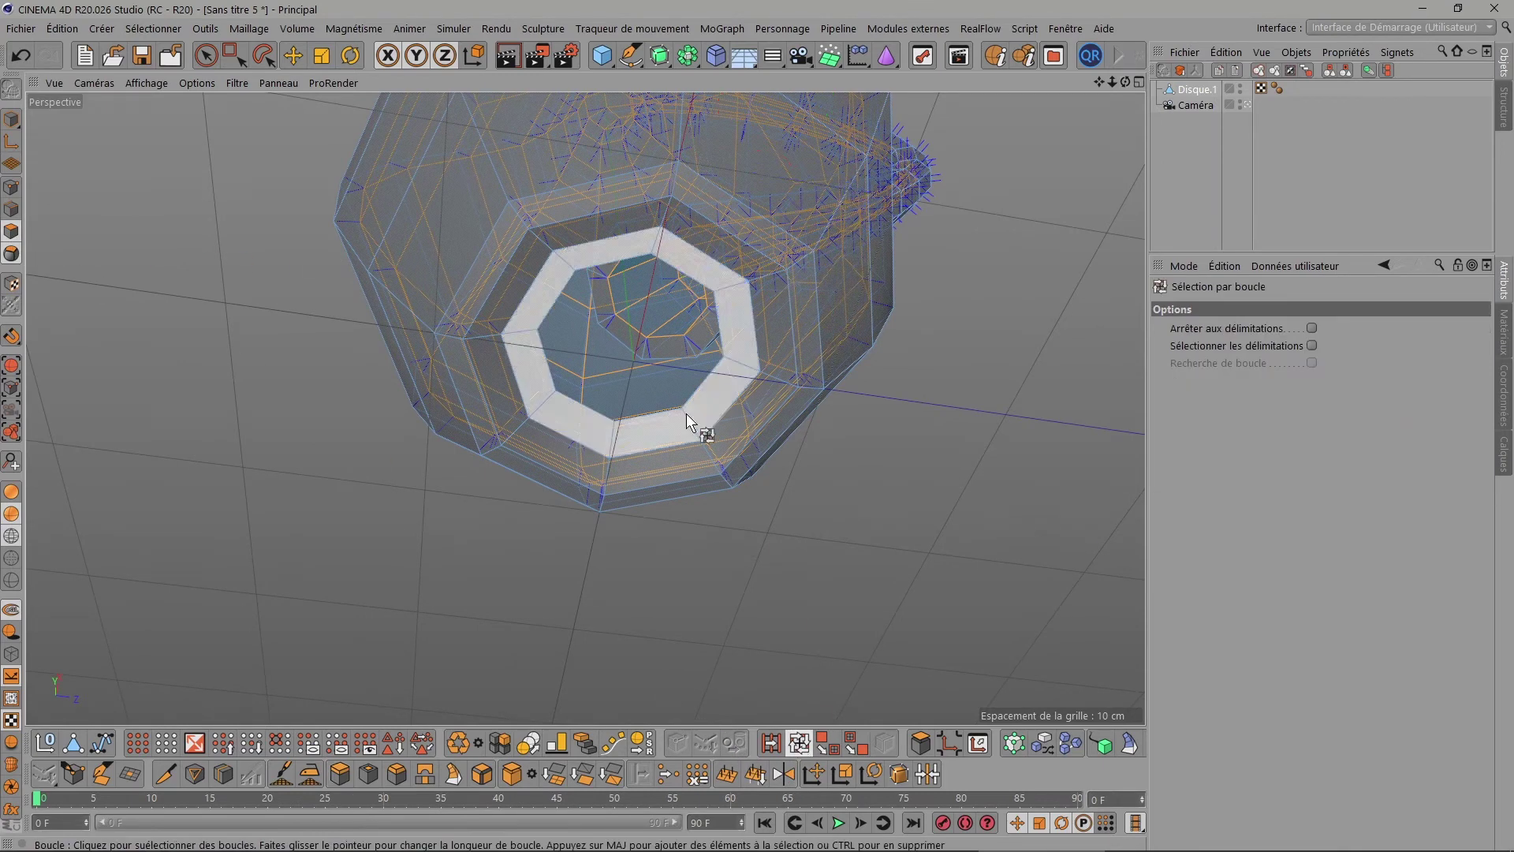
left_click(607, 315)
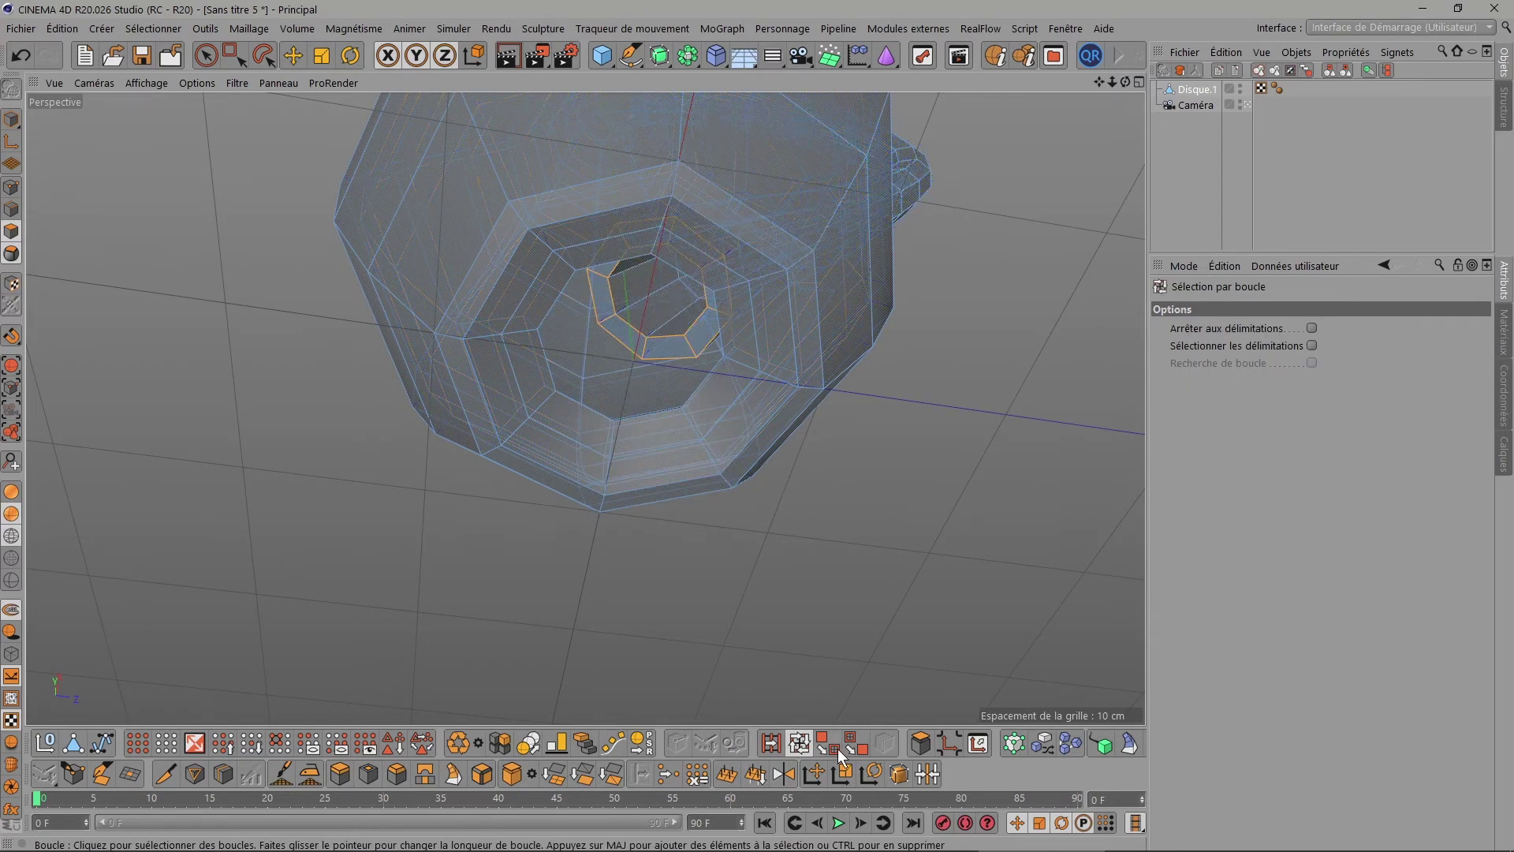
Add the ring at the handle's inner end to the polygon selection.
left_click_drag(658, 292, 658, 197, "alt")
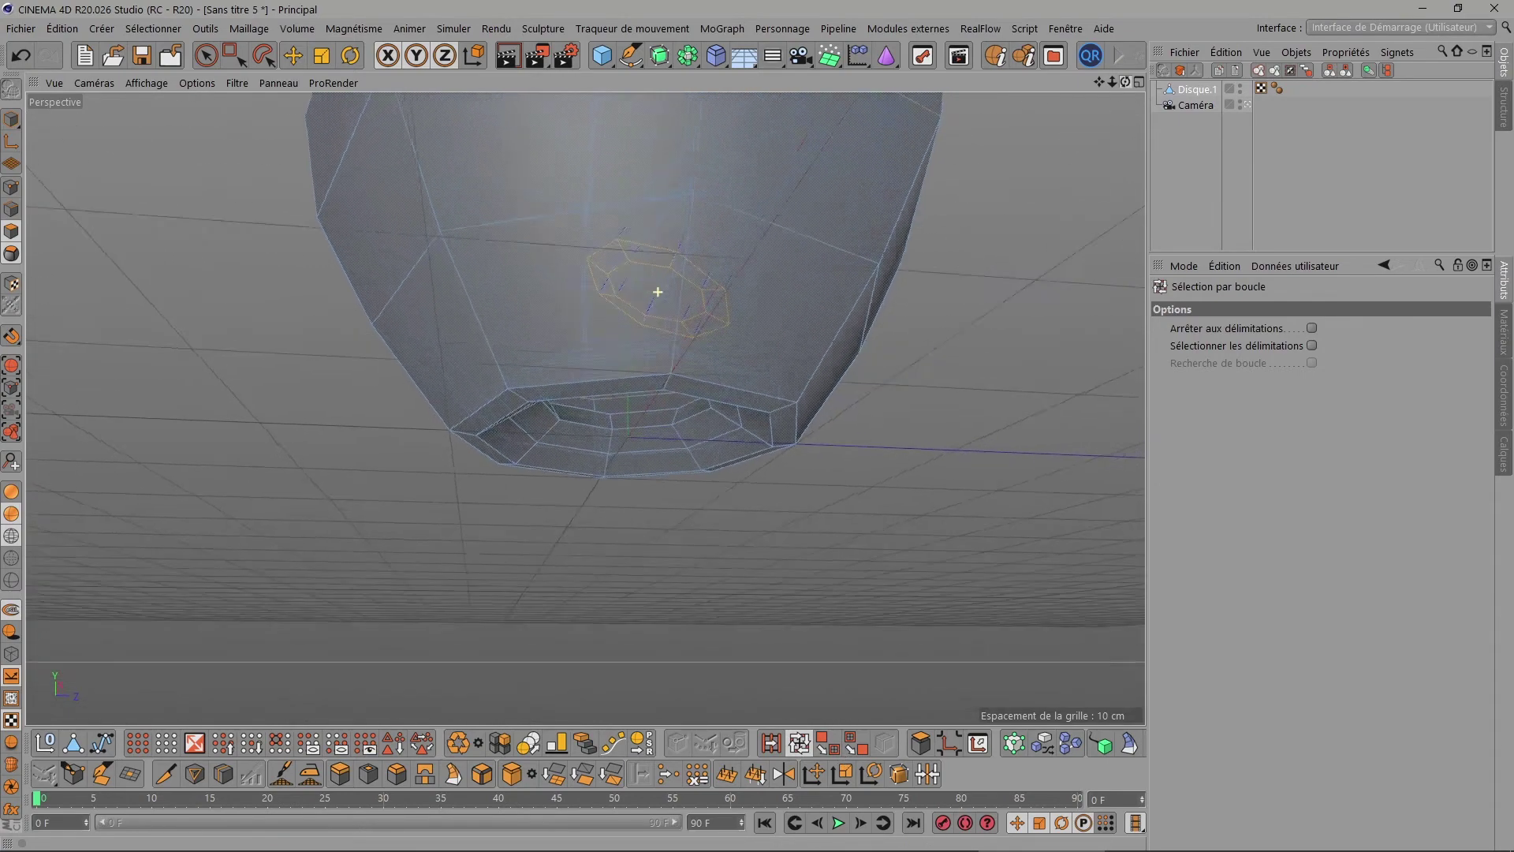
left_click_drag(657, 292, 655, 290, "alt")
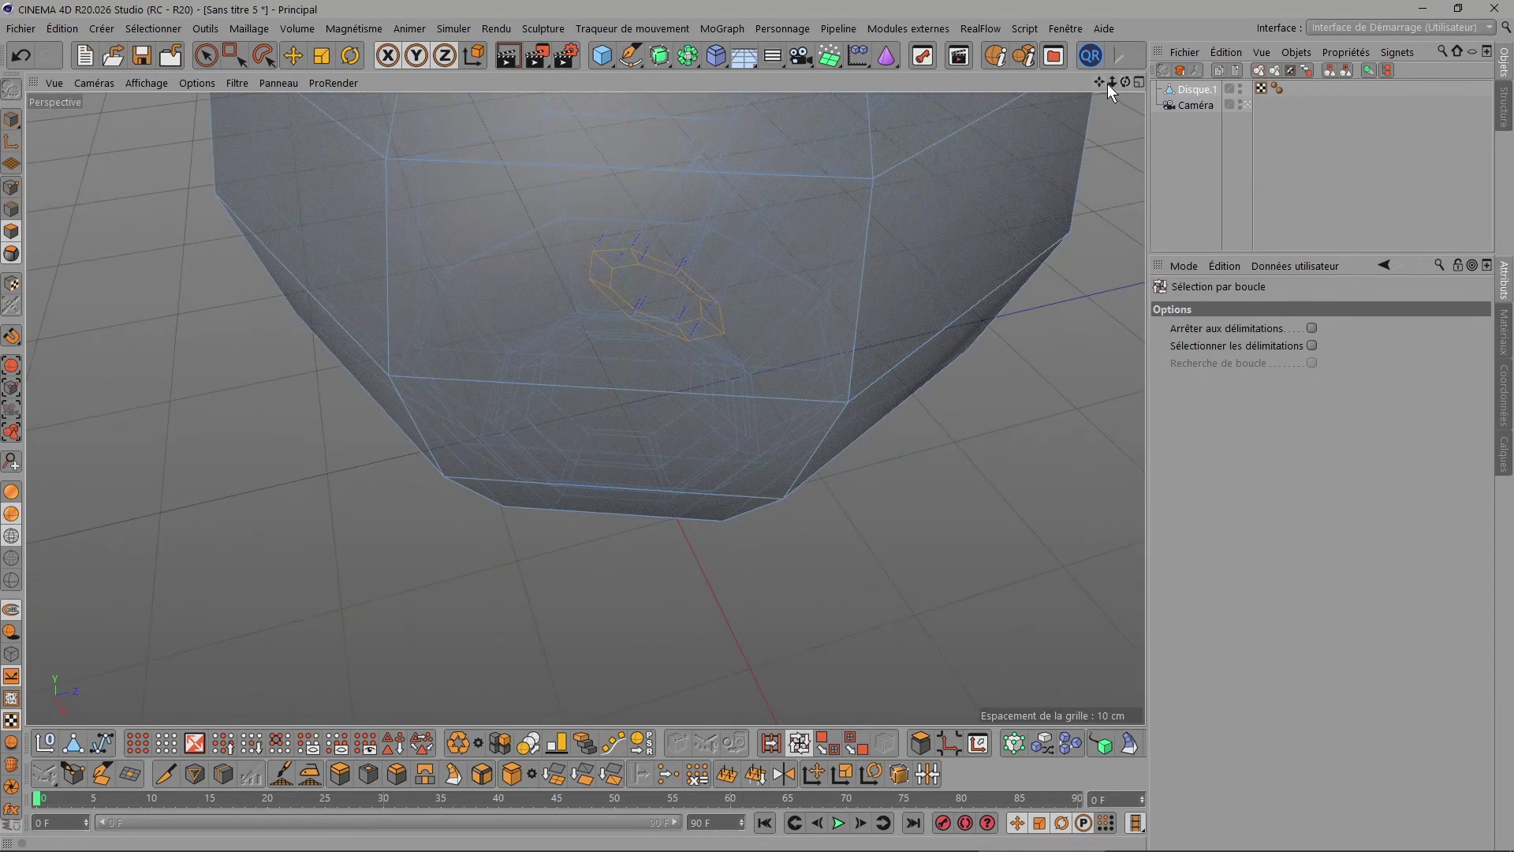
mouse_move(1112, 82)
left_mouse_down()
mouse_move(585, 408)
mouse_move(737, 222)
left_mouse_up()
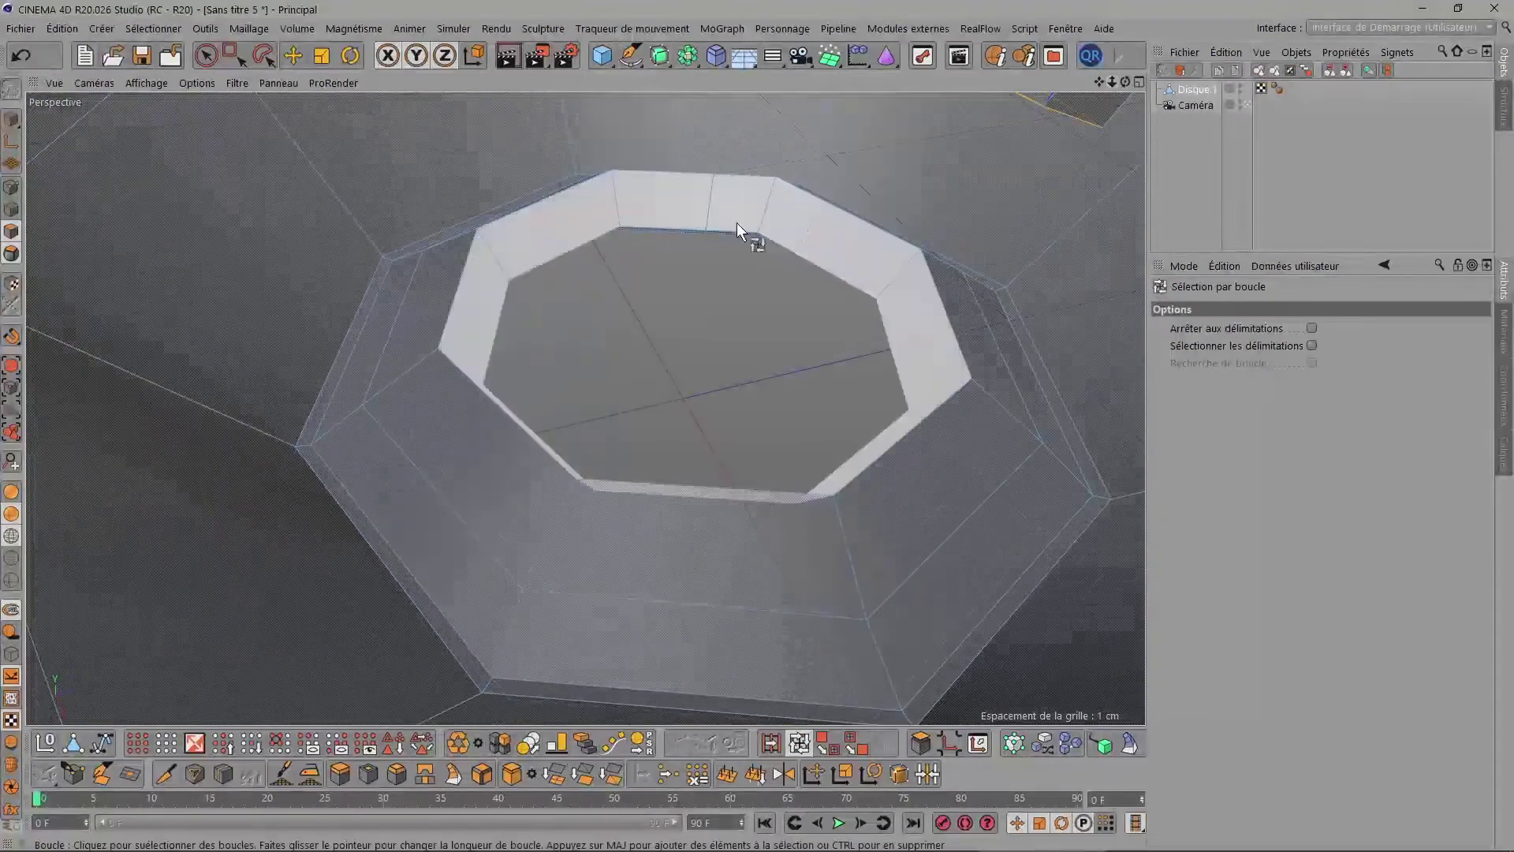
left_click(497, 268)
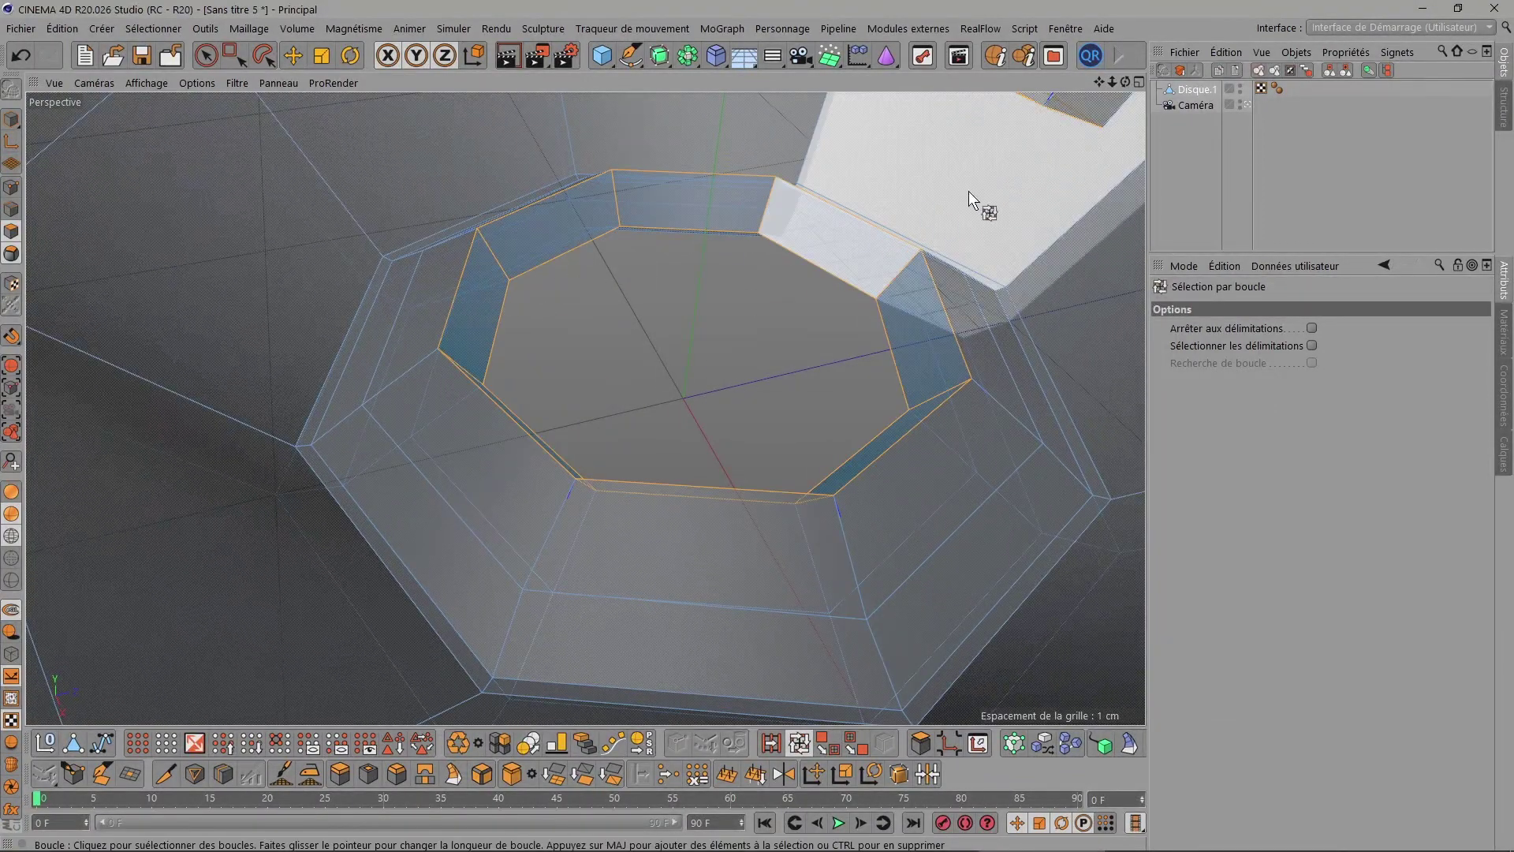
left_click_drag(1097, 82, 1128, 87)
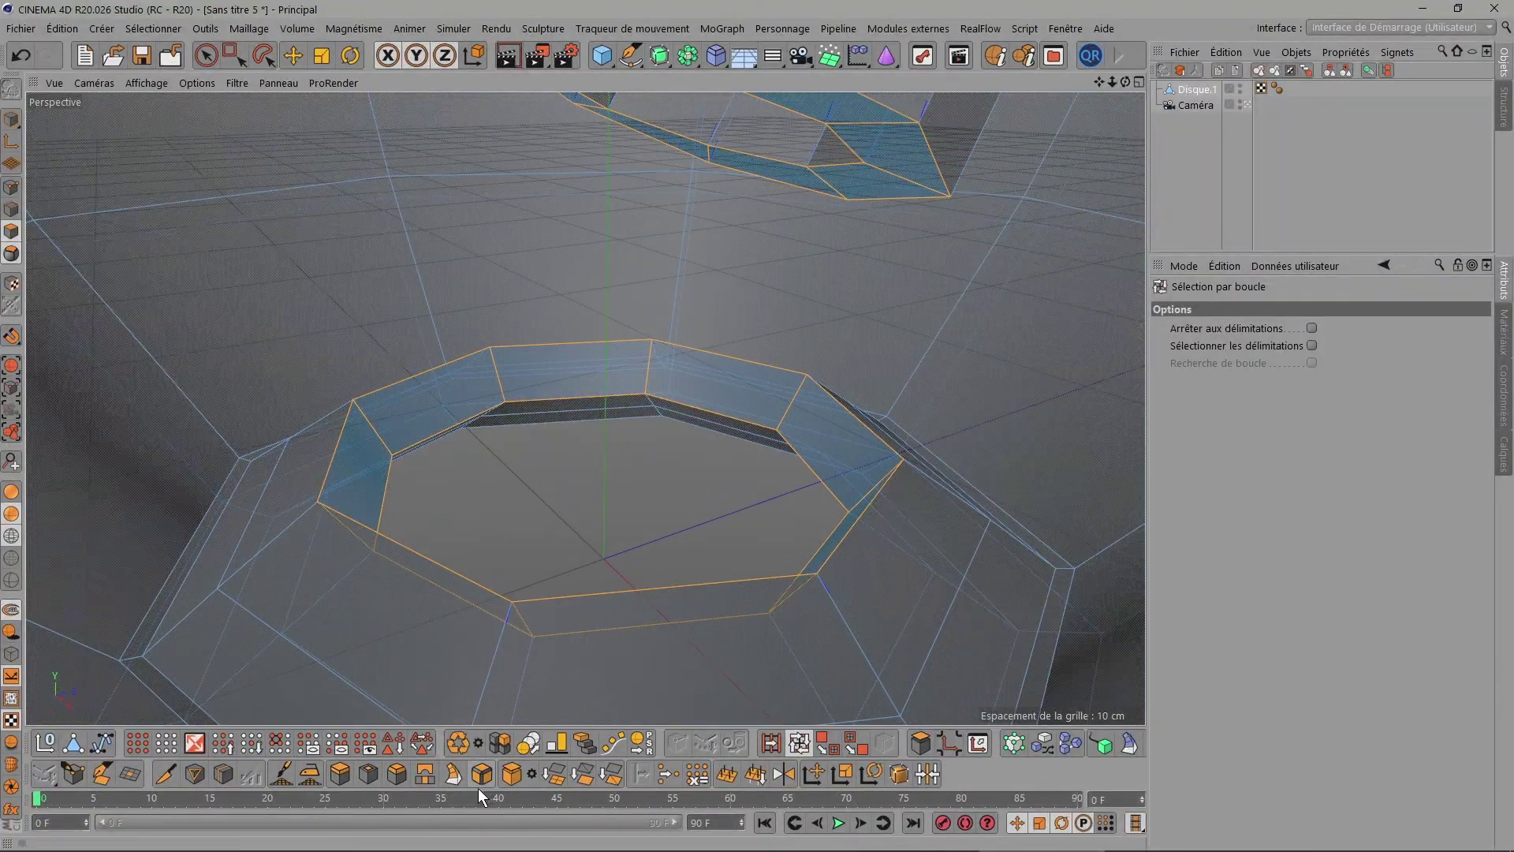
Bridge the handle's ring to the base ring, inspect it, then undo.
left_click(423, 775)
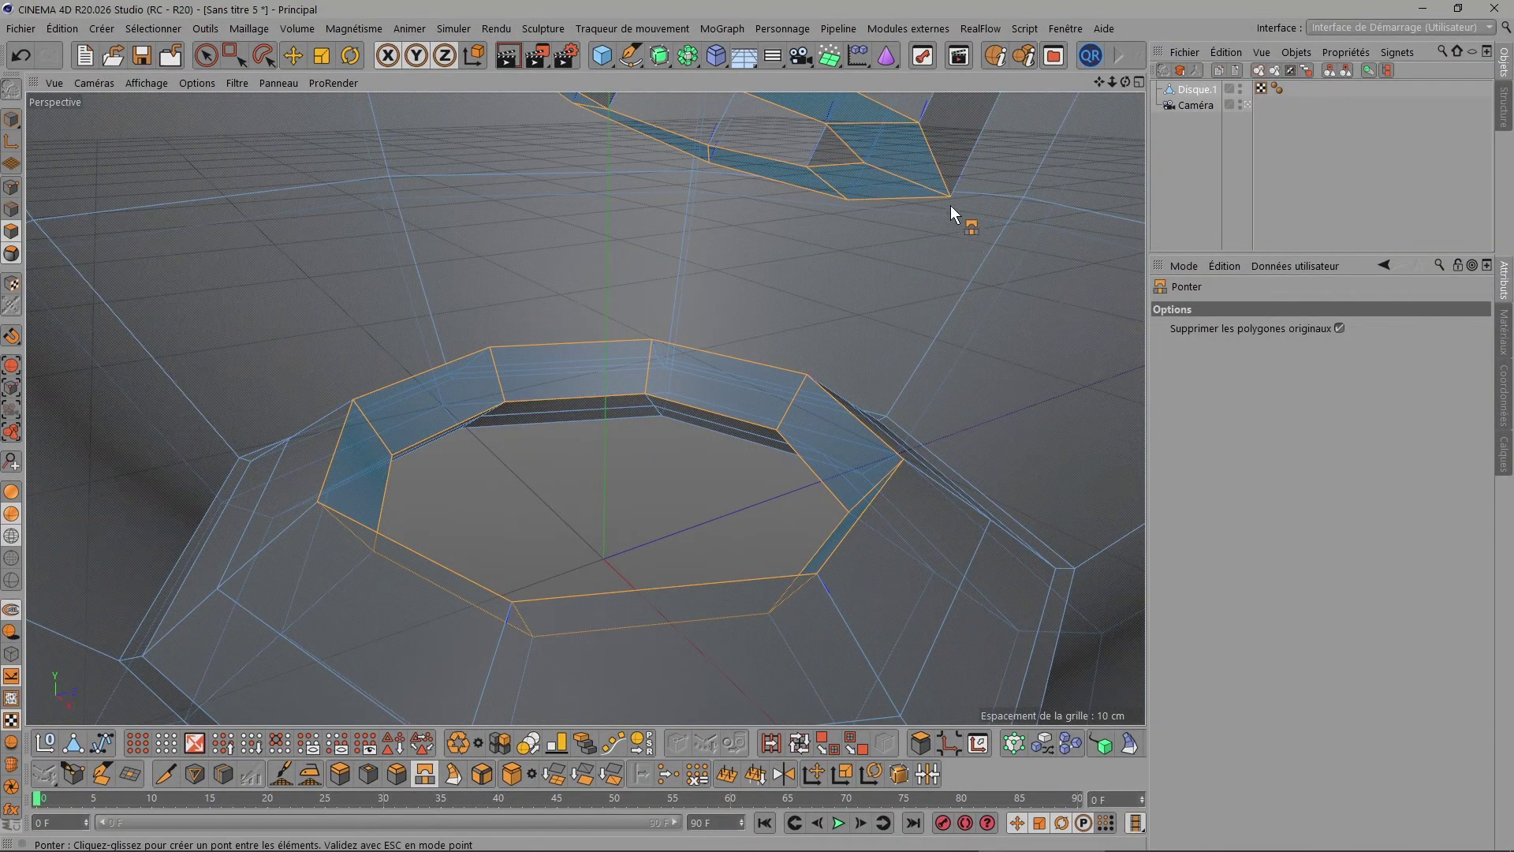
left_click_drag(950, 196, 905, 447)
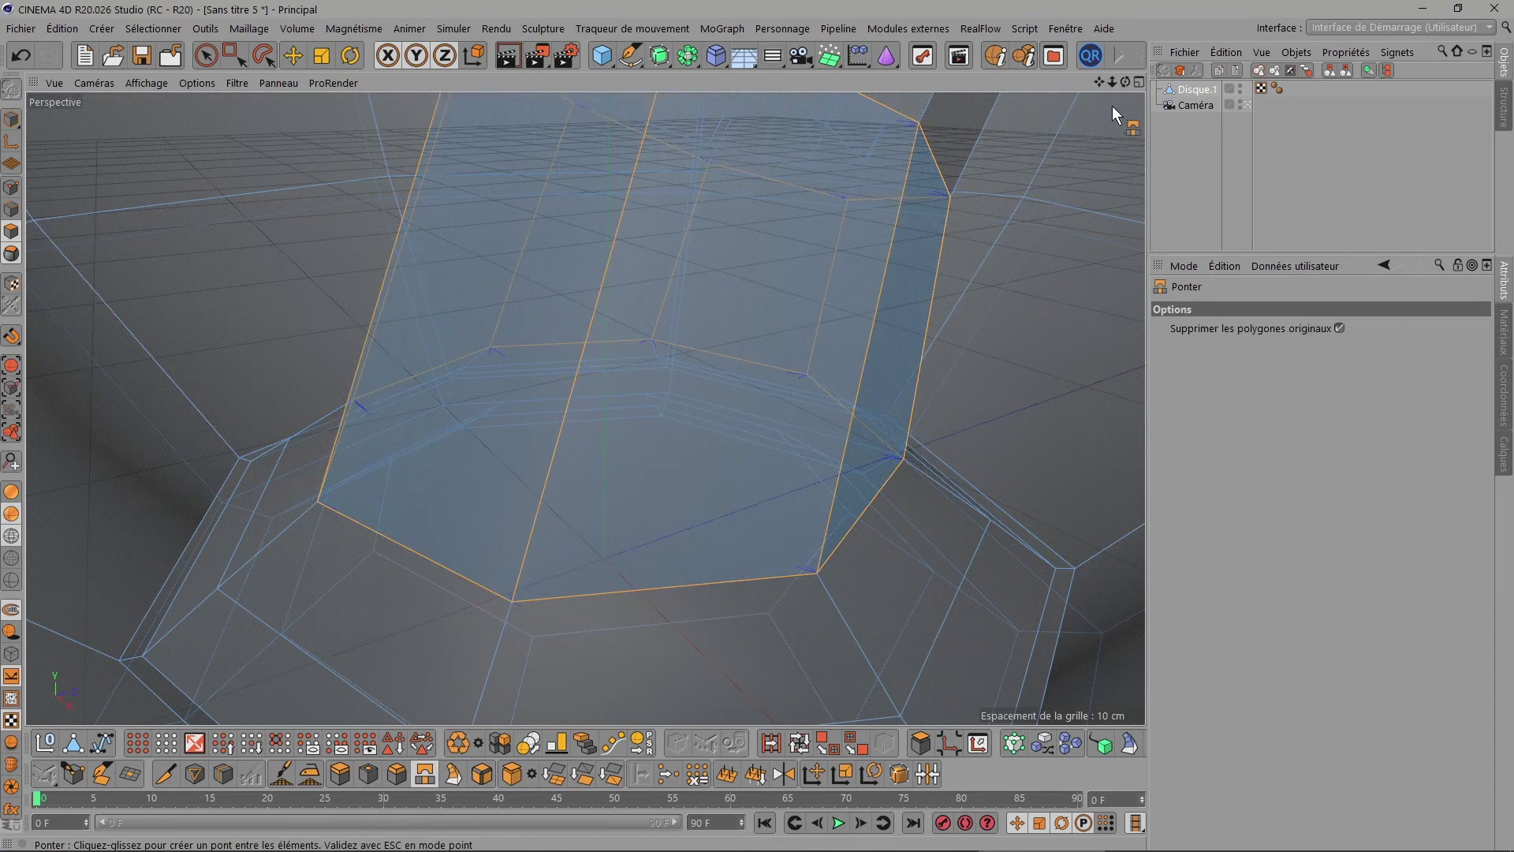
scroll(620, 229, "up", 3)
scroll(620, 229, "up", 5)
scroll(620, 229, "up", 5)
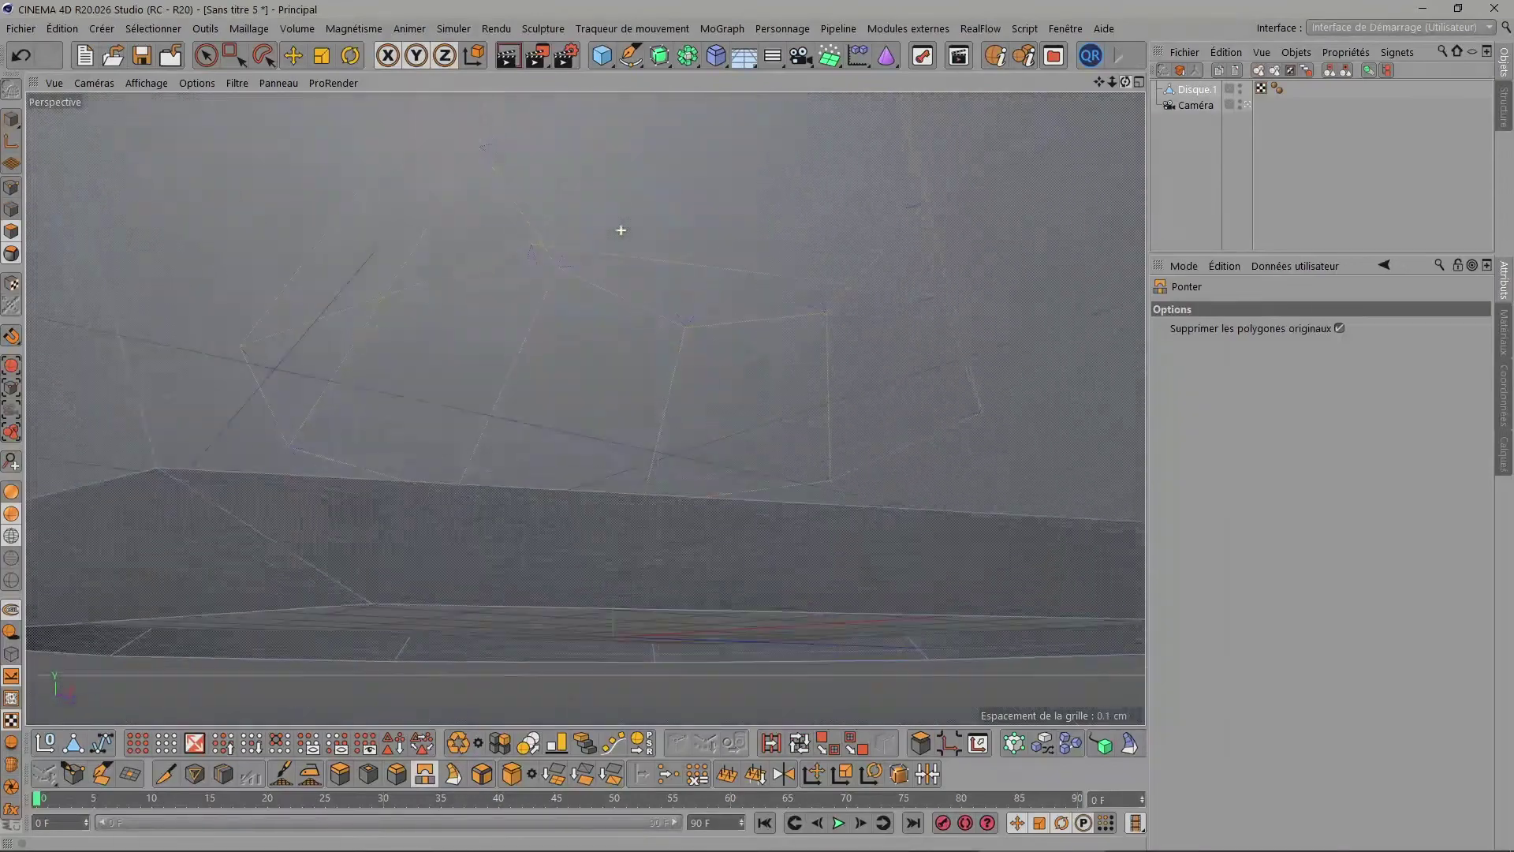
scroll(621, 230, "down", 5)
scroll(621, 230, "up", 2)
scroll(621, 229, "up", 1)
scroll(621, 229, "up", 1)
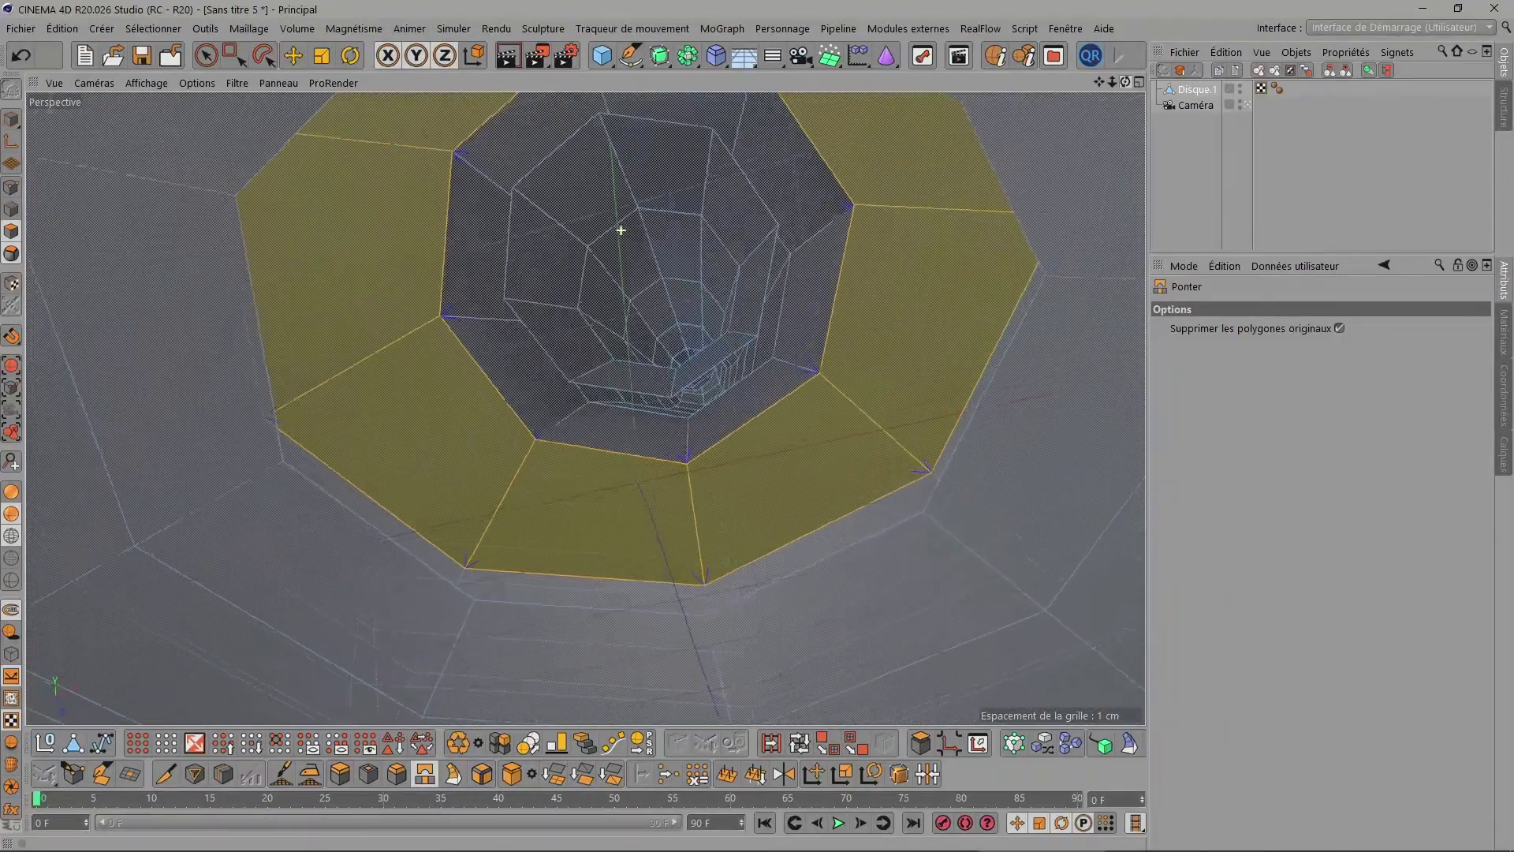
left_click_drag(1125, 82, 1125, 78)
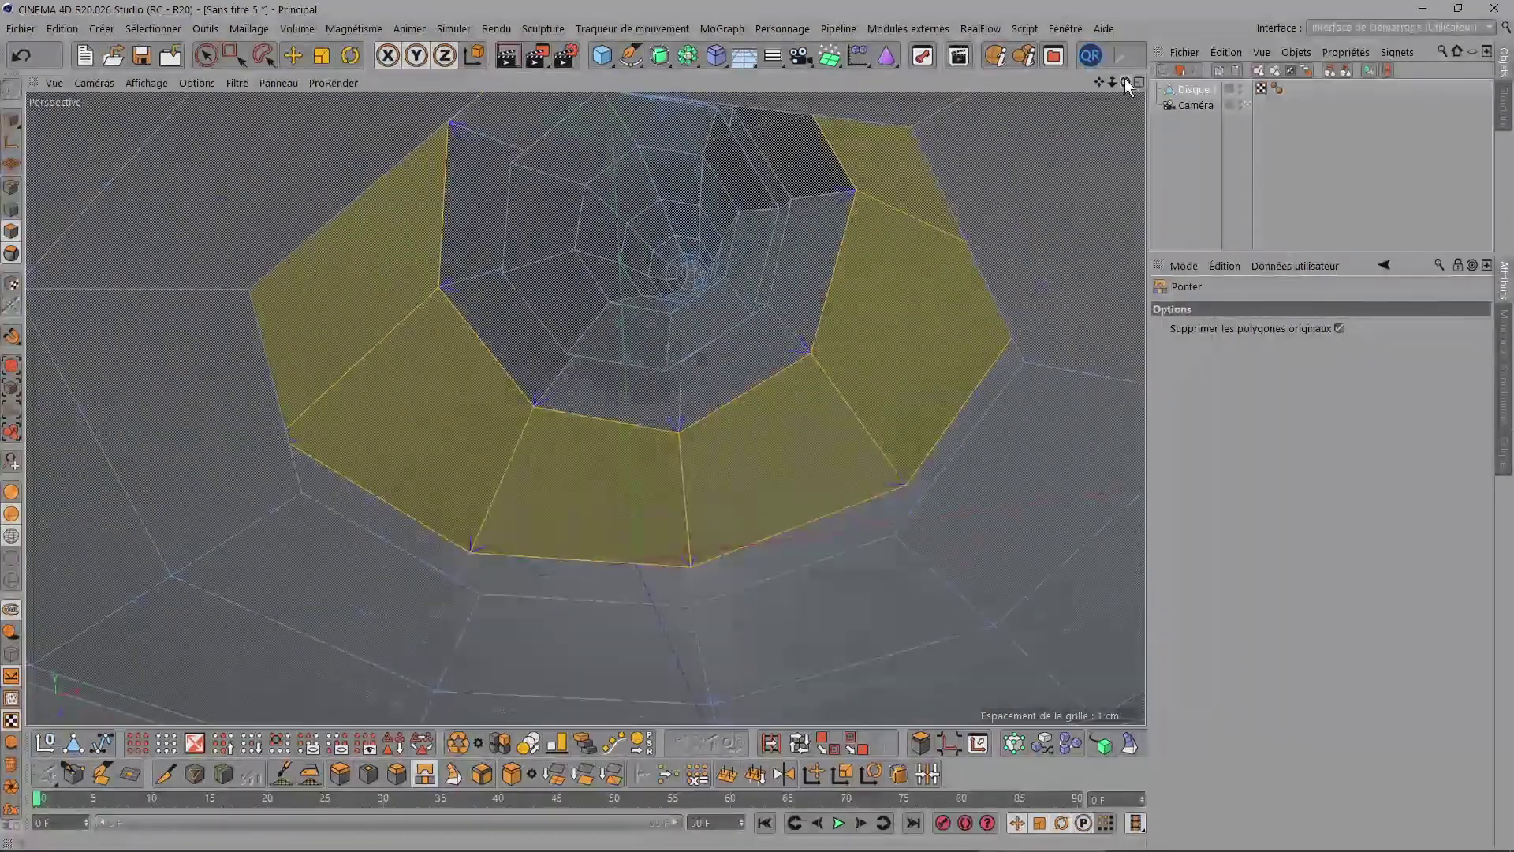
key("ctrl+z")
With original polygons kept, bridge the upper ring down to the lower ring.
left_click_drag(1124, 81, 1172, 217)
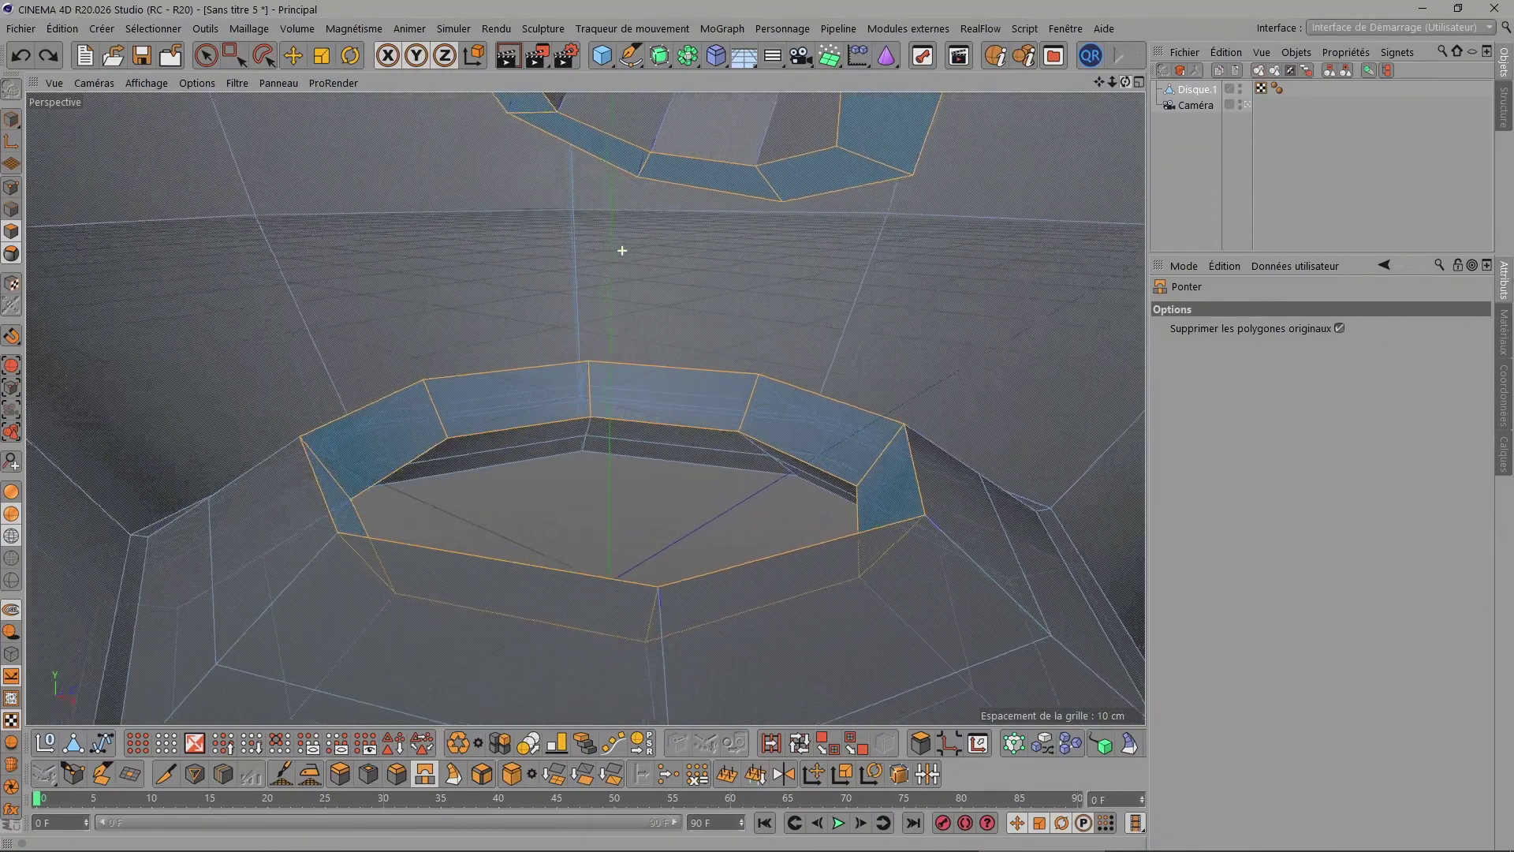
left_click(1339, 328)
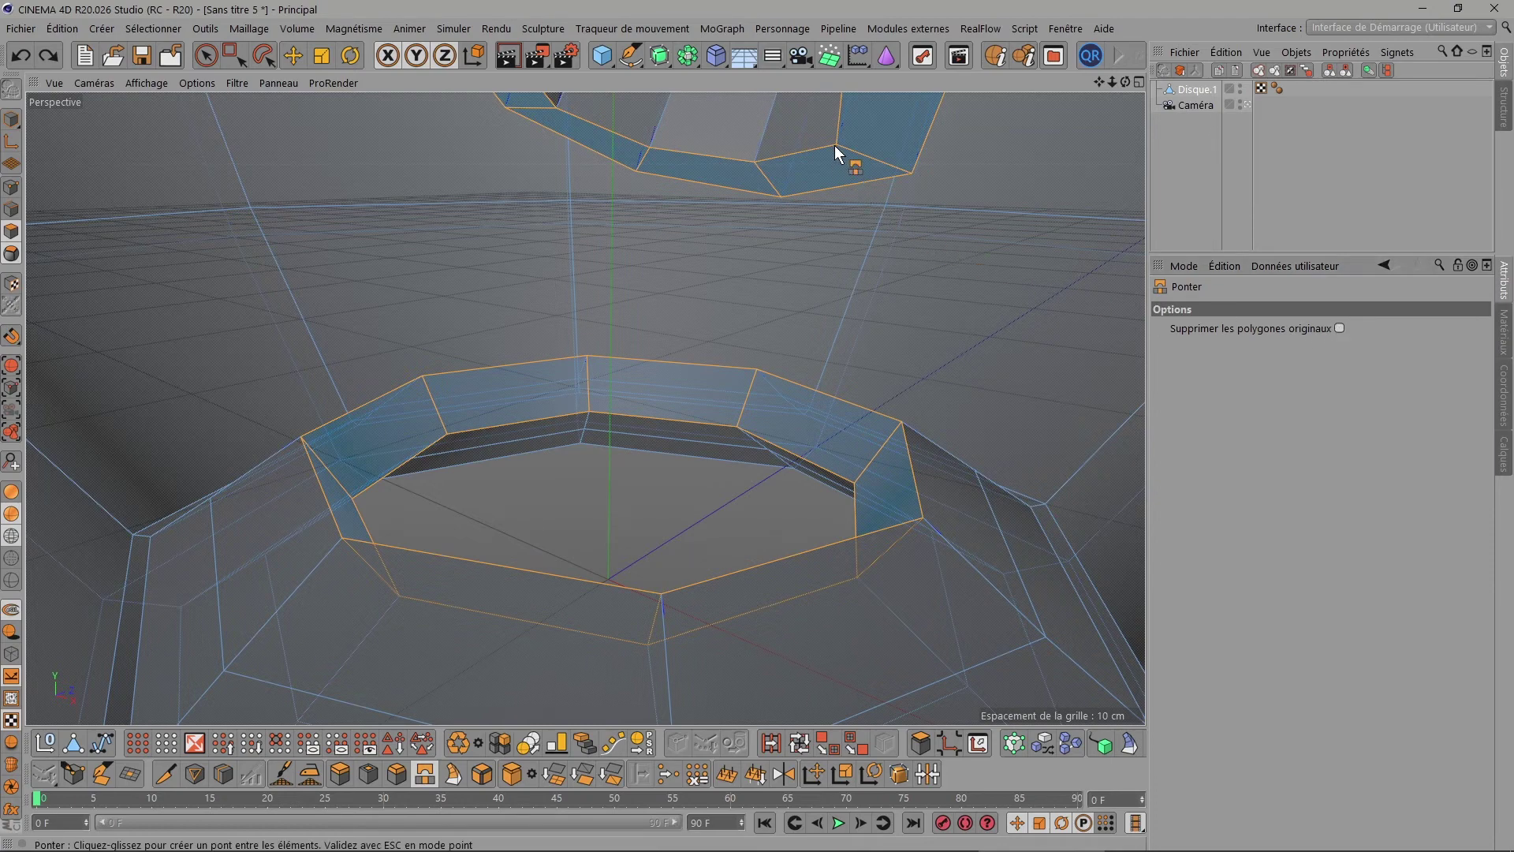
left_click_drag(835, 144, 861, 479)
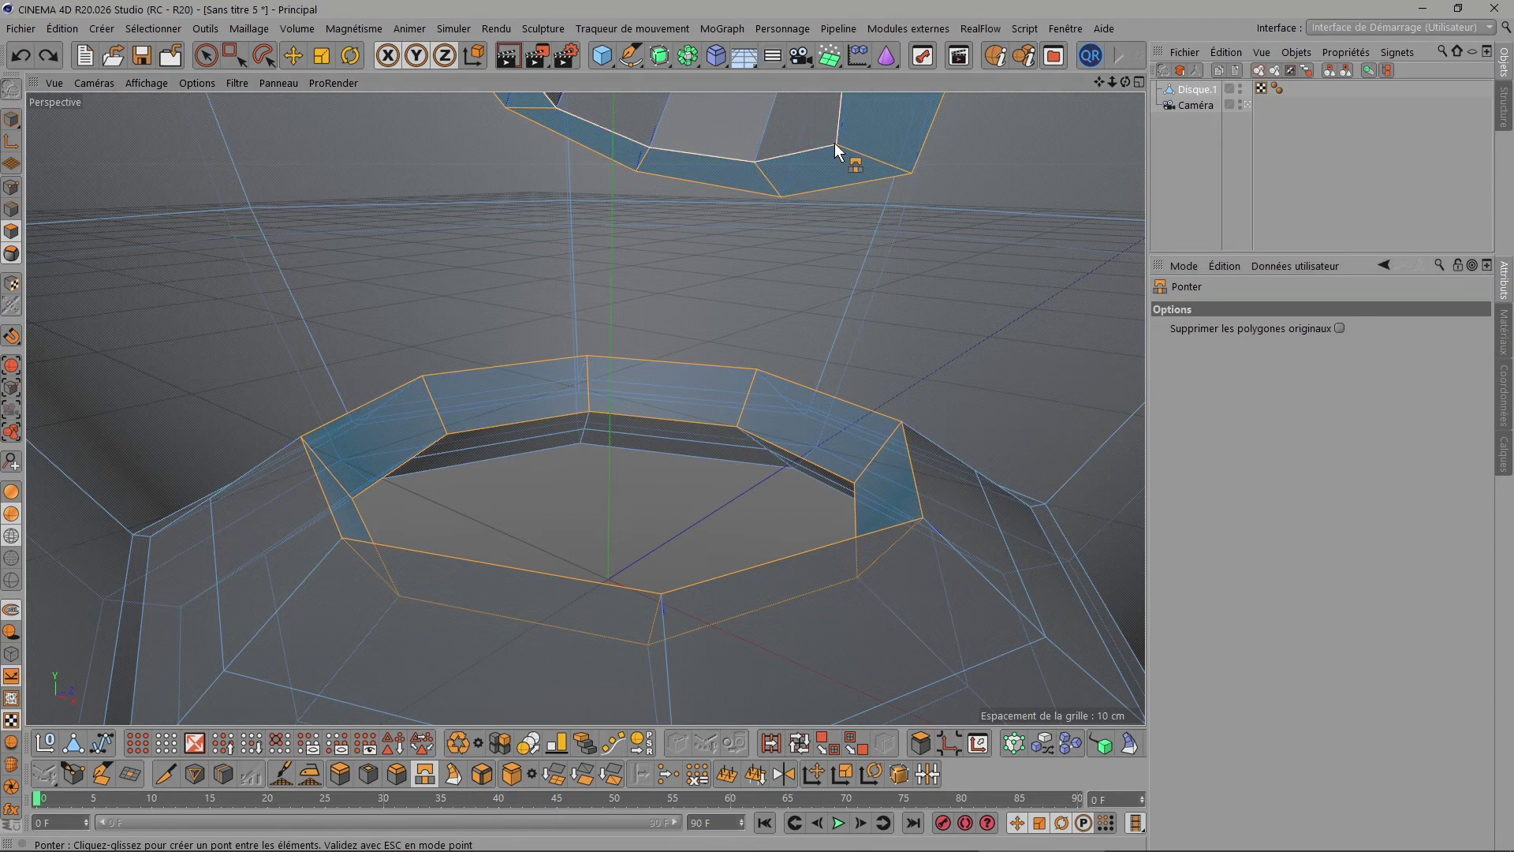
left_click_drag(852, 540, 859, 579)
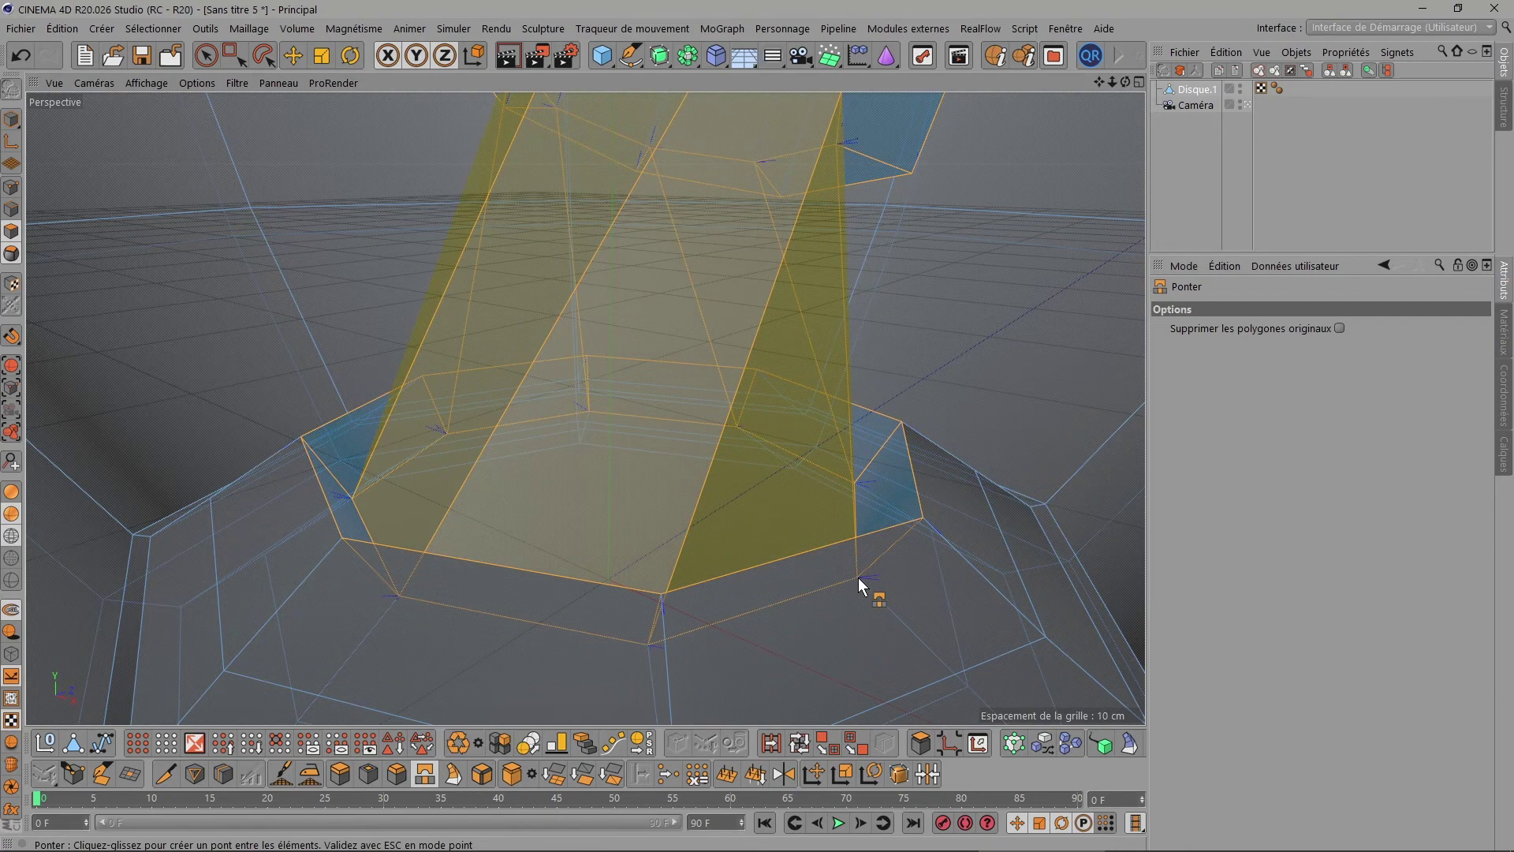
key("ctrl+z")
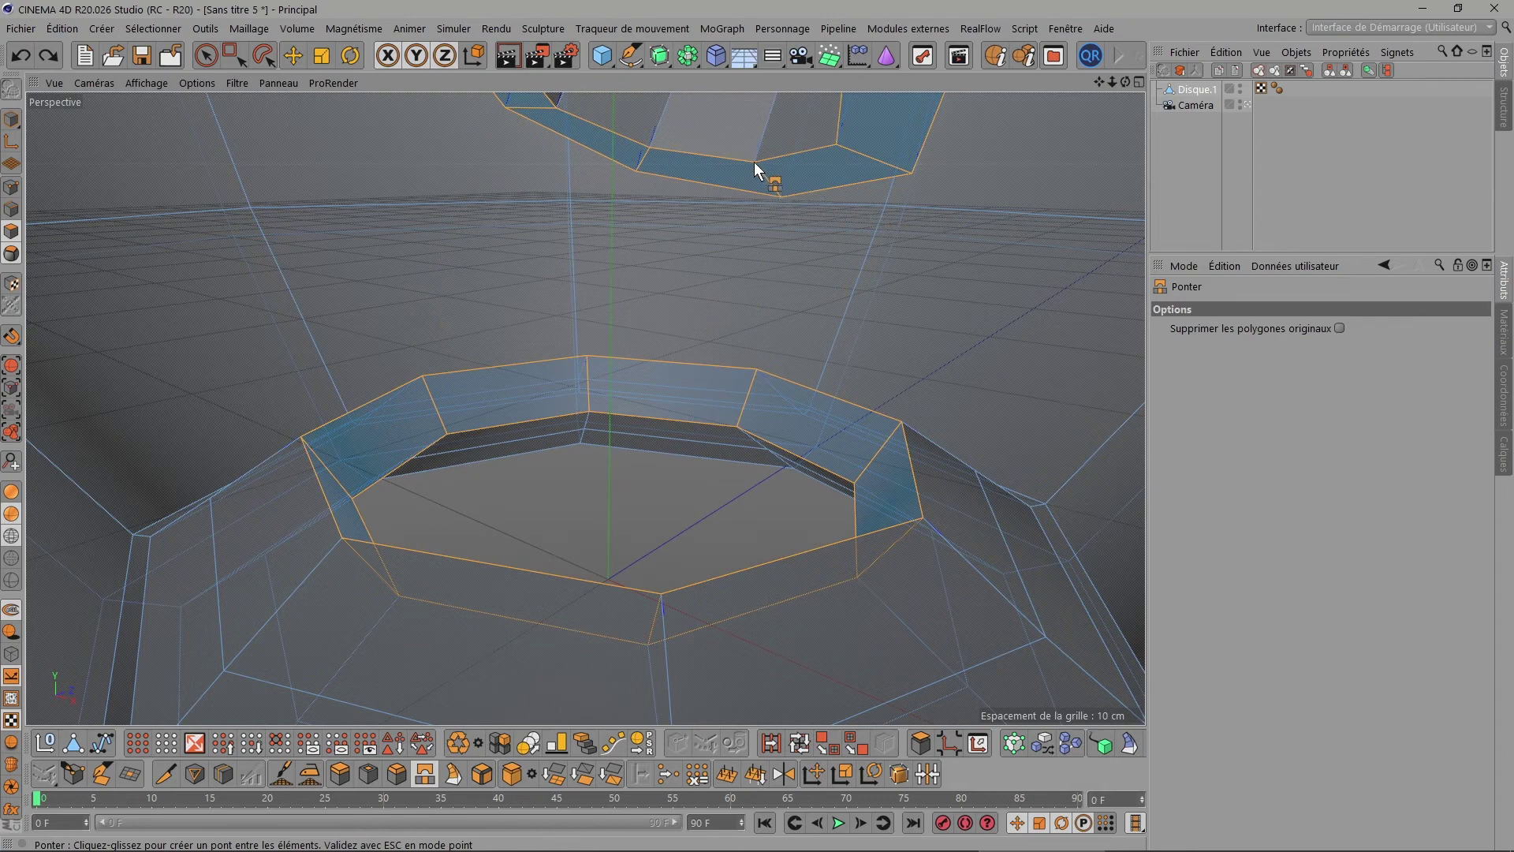
left_click_drag(754, 161, 741, 423)
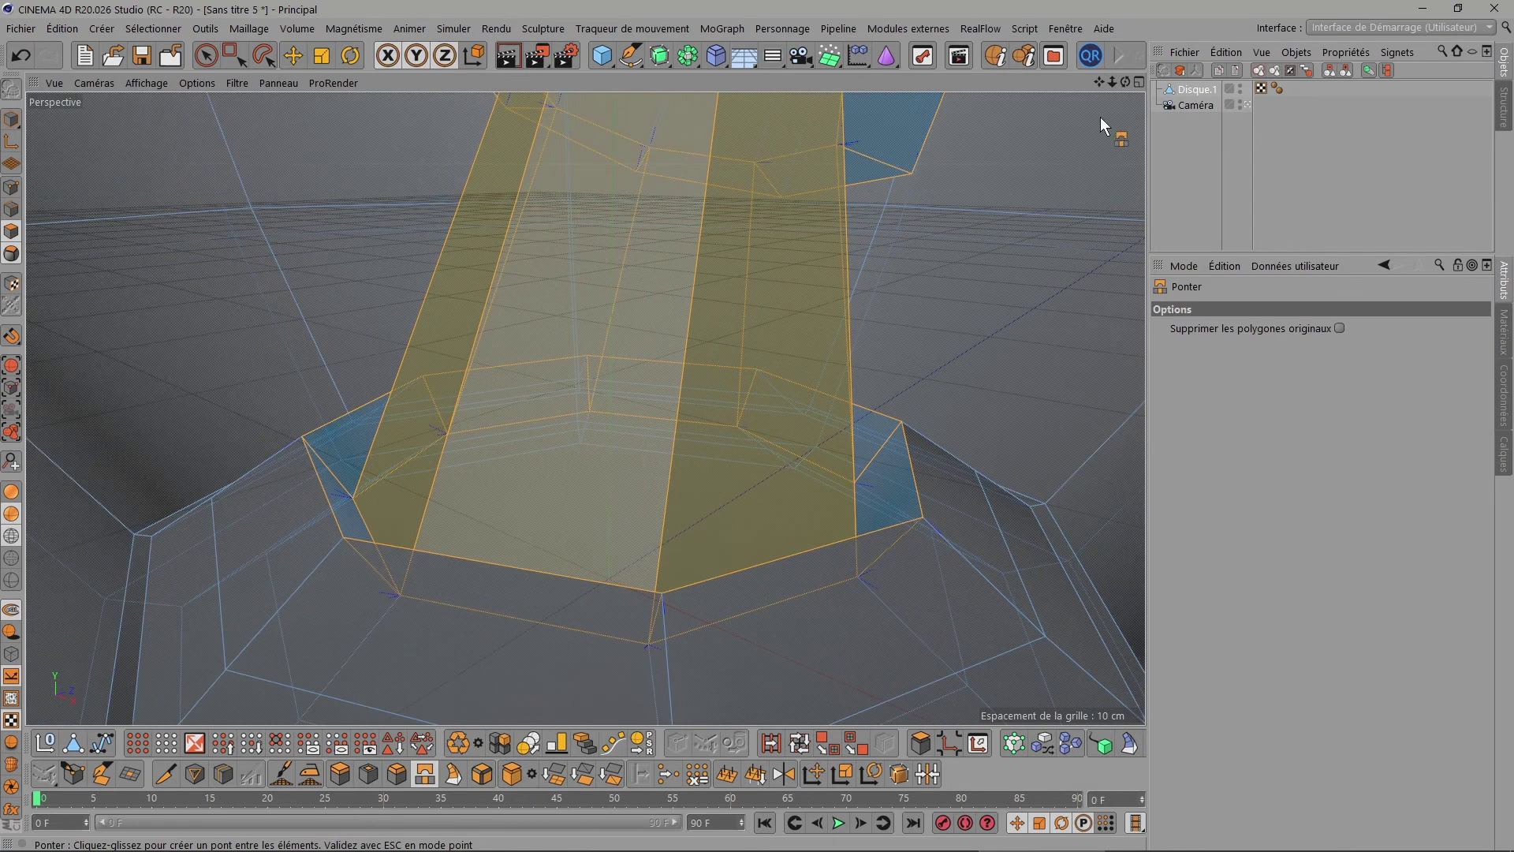
left_click_drag(1125, 82, 1151, 87)
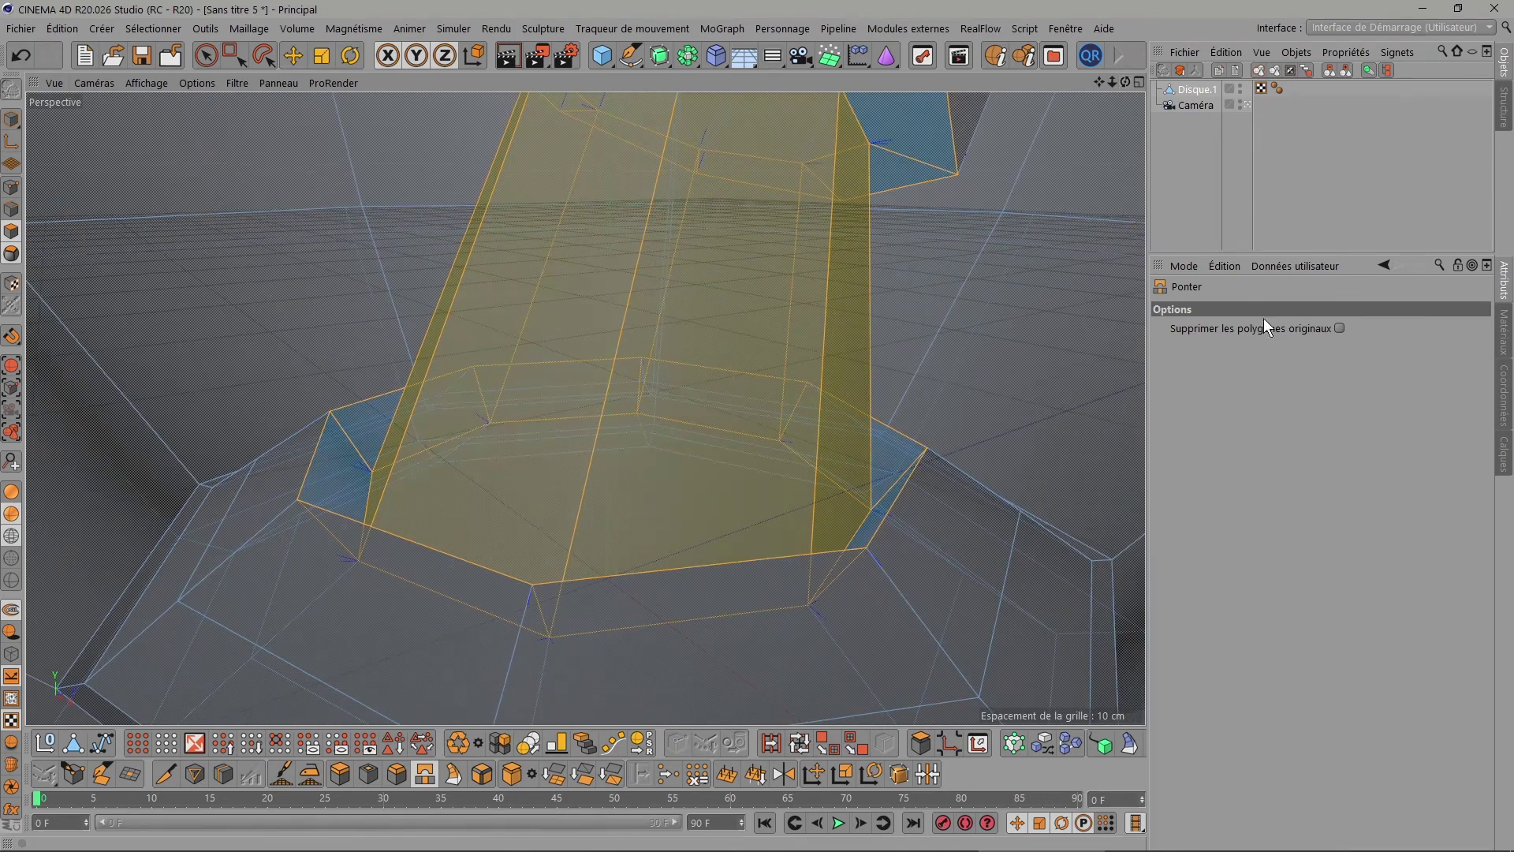
Redo the bridge with 'Supprimer les polygones originaux' checked, then select Disque.1.
left_click(1340, 328)
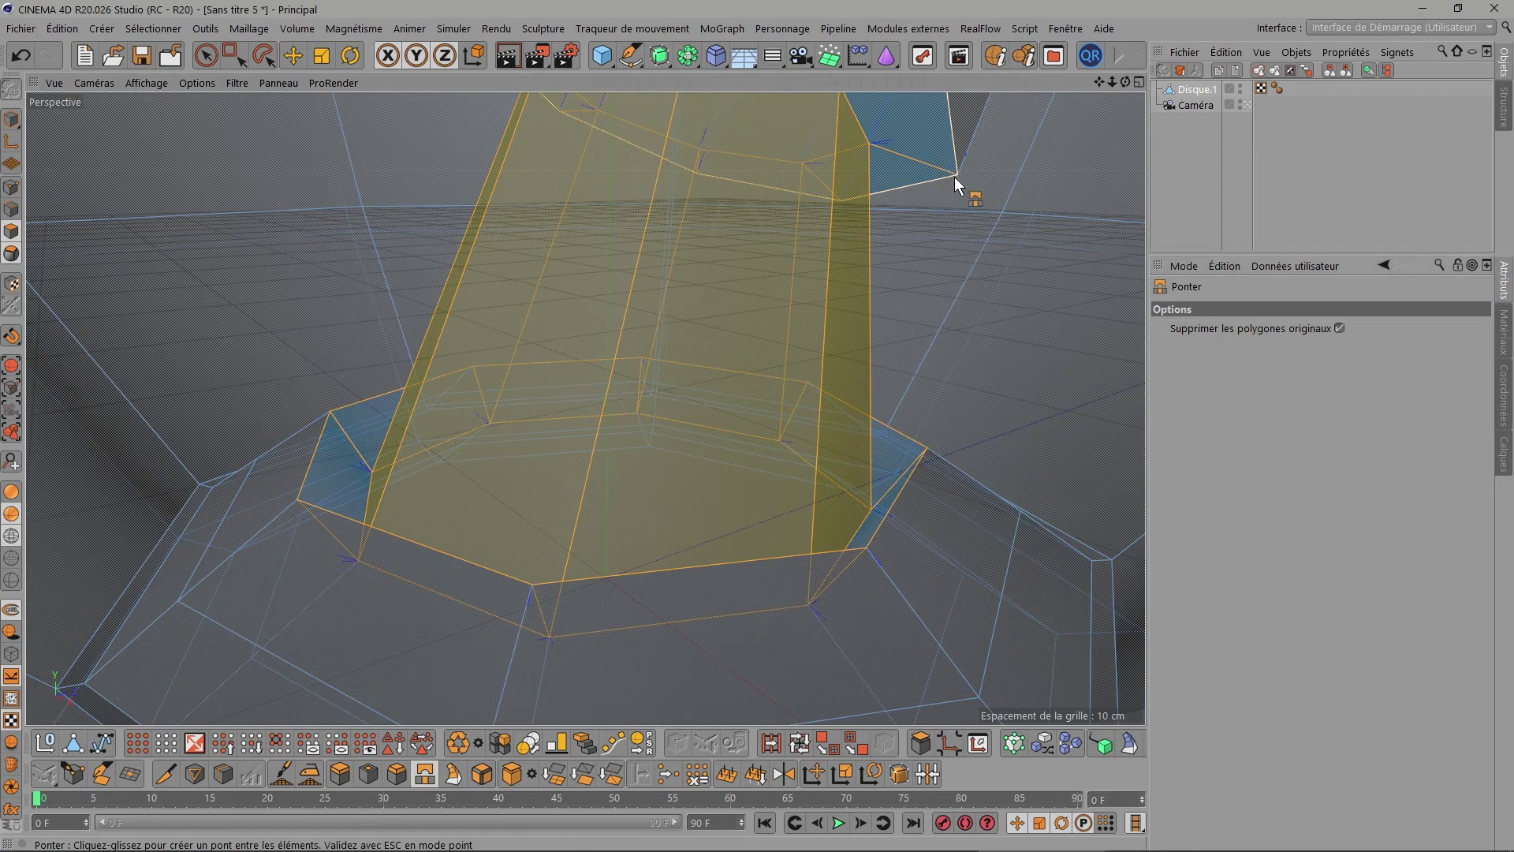
left_click_drag(954, 173, 928, 444)
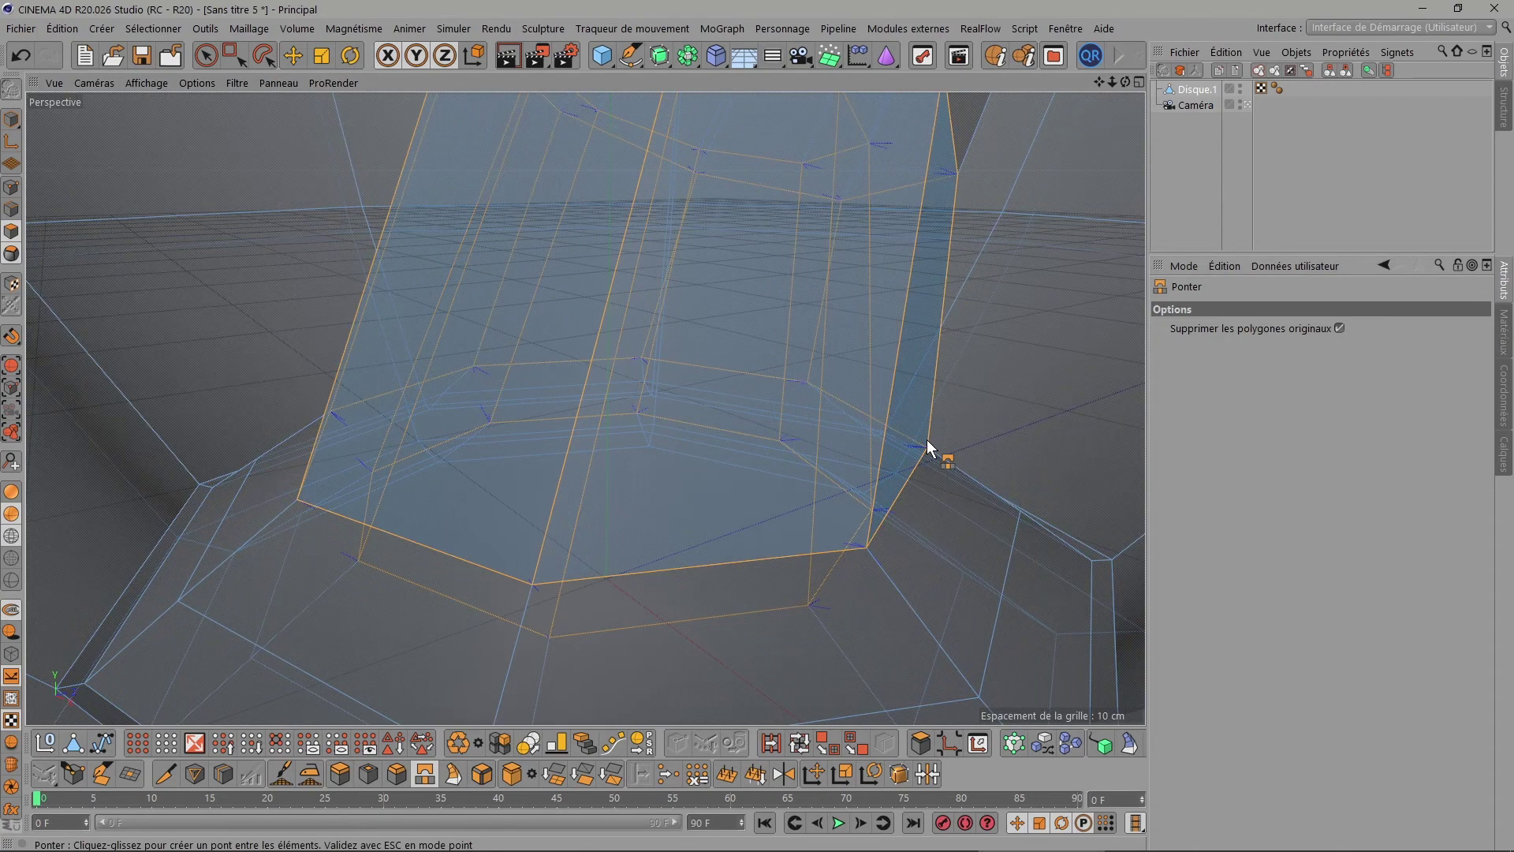
scroll(925, 439, "down", 3)
scroll(925, 438, "down", 3)
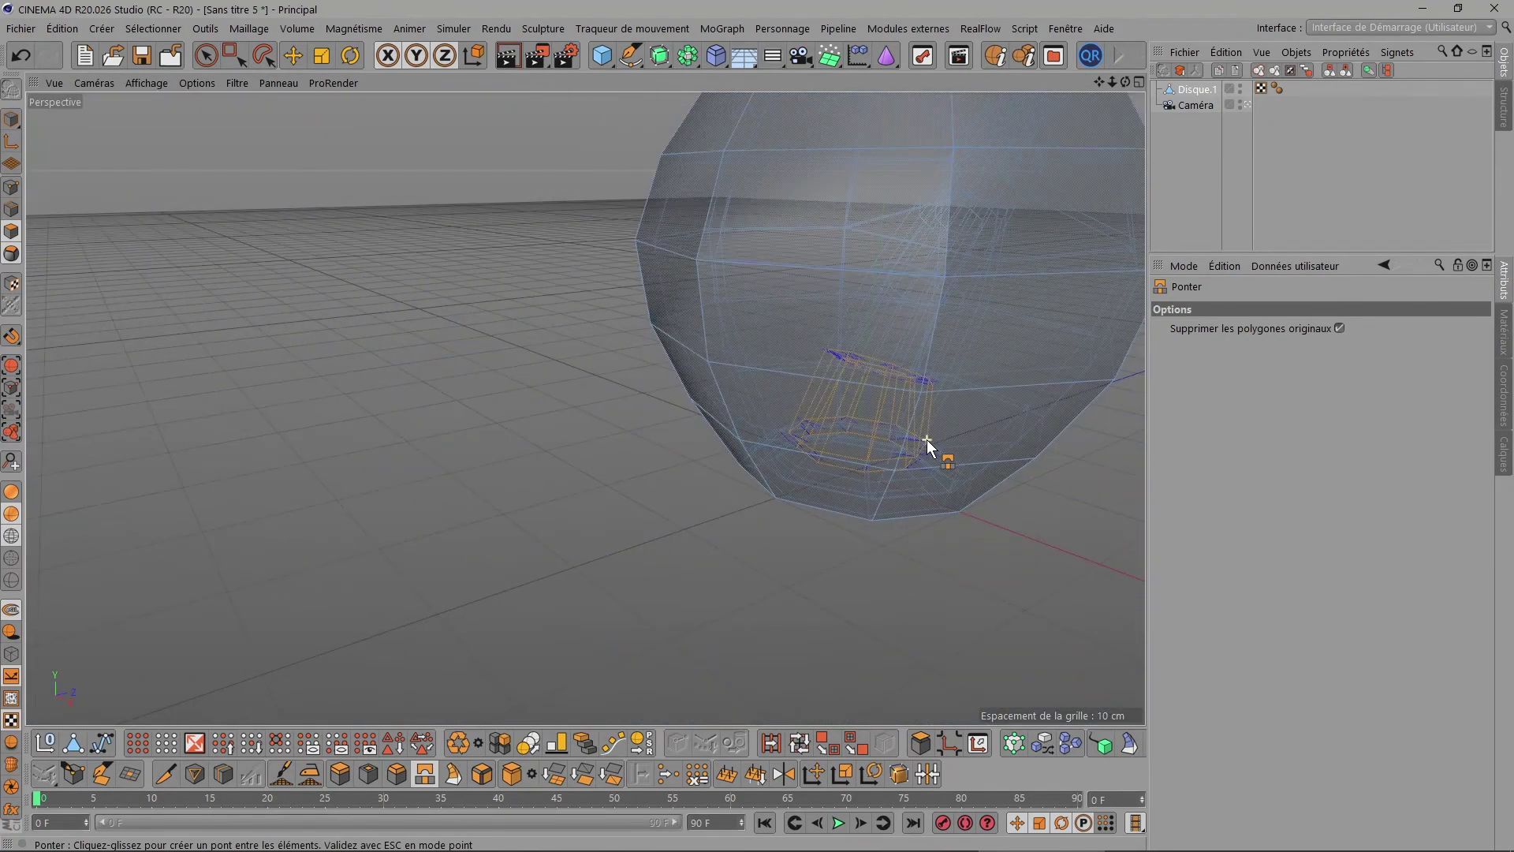
scroll(925, 439, "down", 3)
left_click_drag(1099, 82, 586, 409)
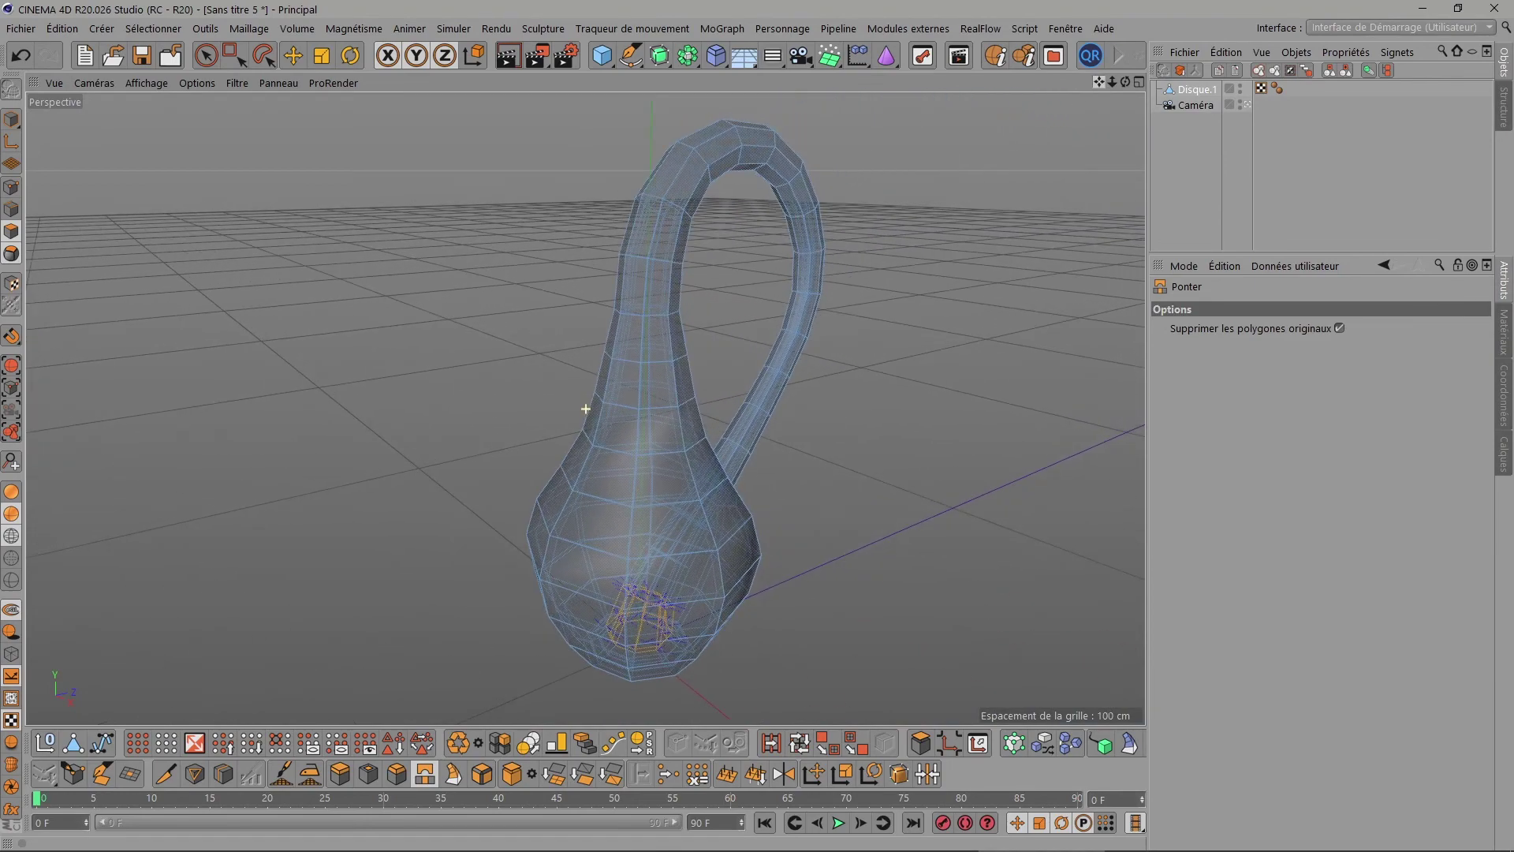
mouse_move(1125, 82)
left_mouse_down()
mouse_move(1026, 205)
mouse_move(868, 224)
left_mouse_up()
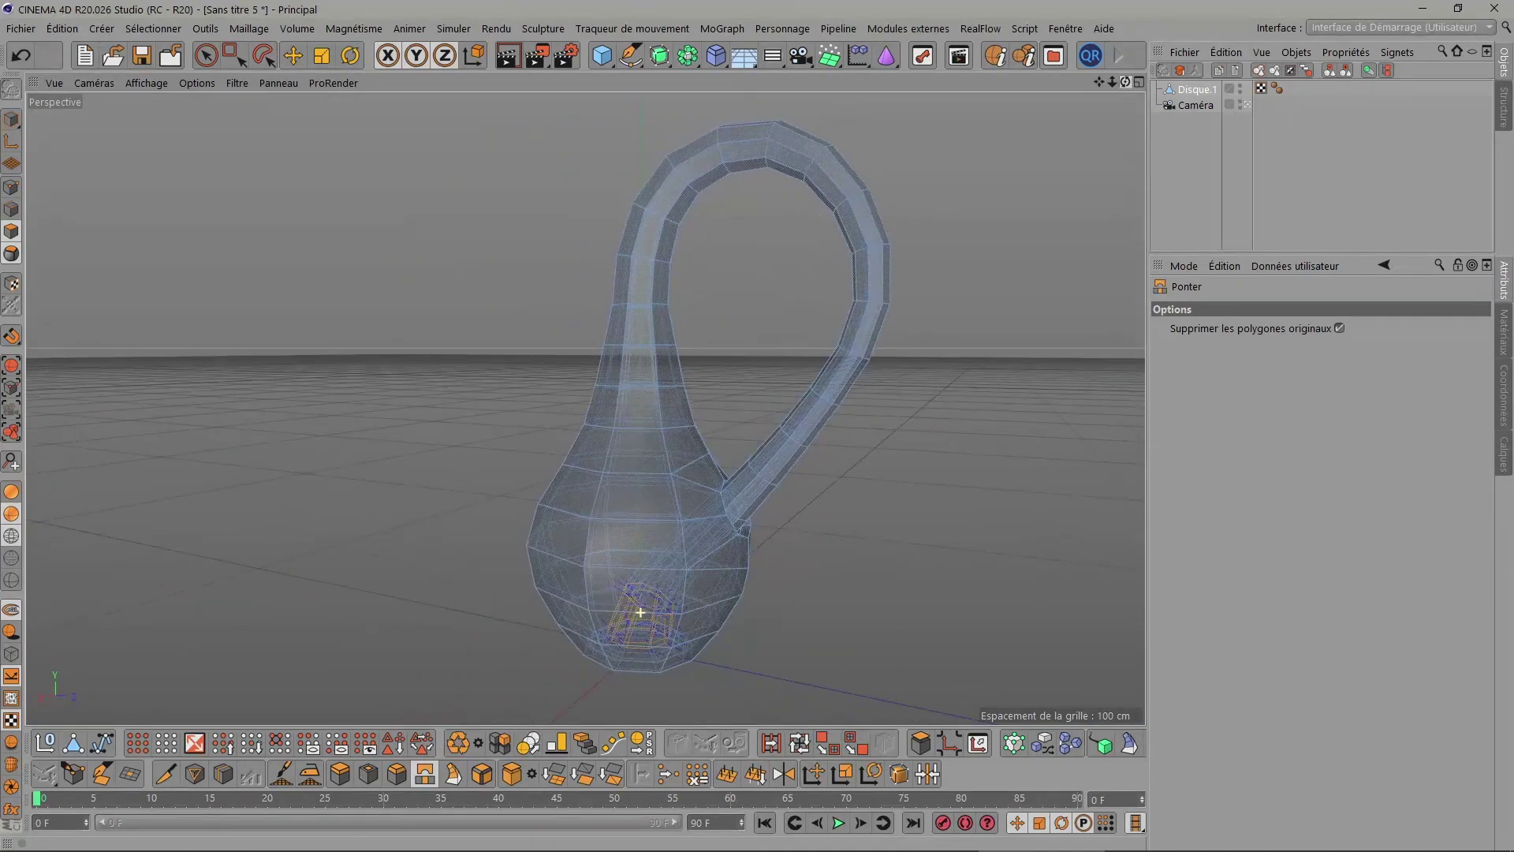
left_click(1203, 131)
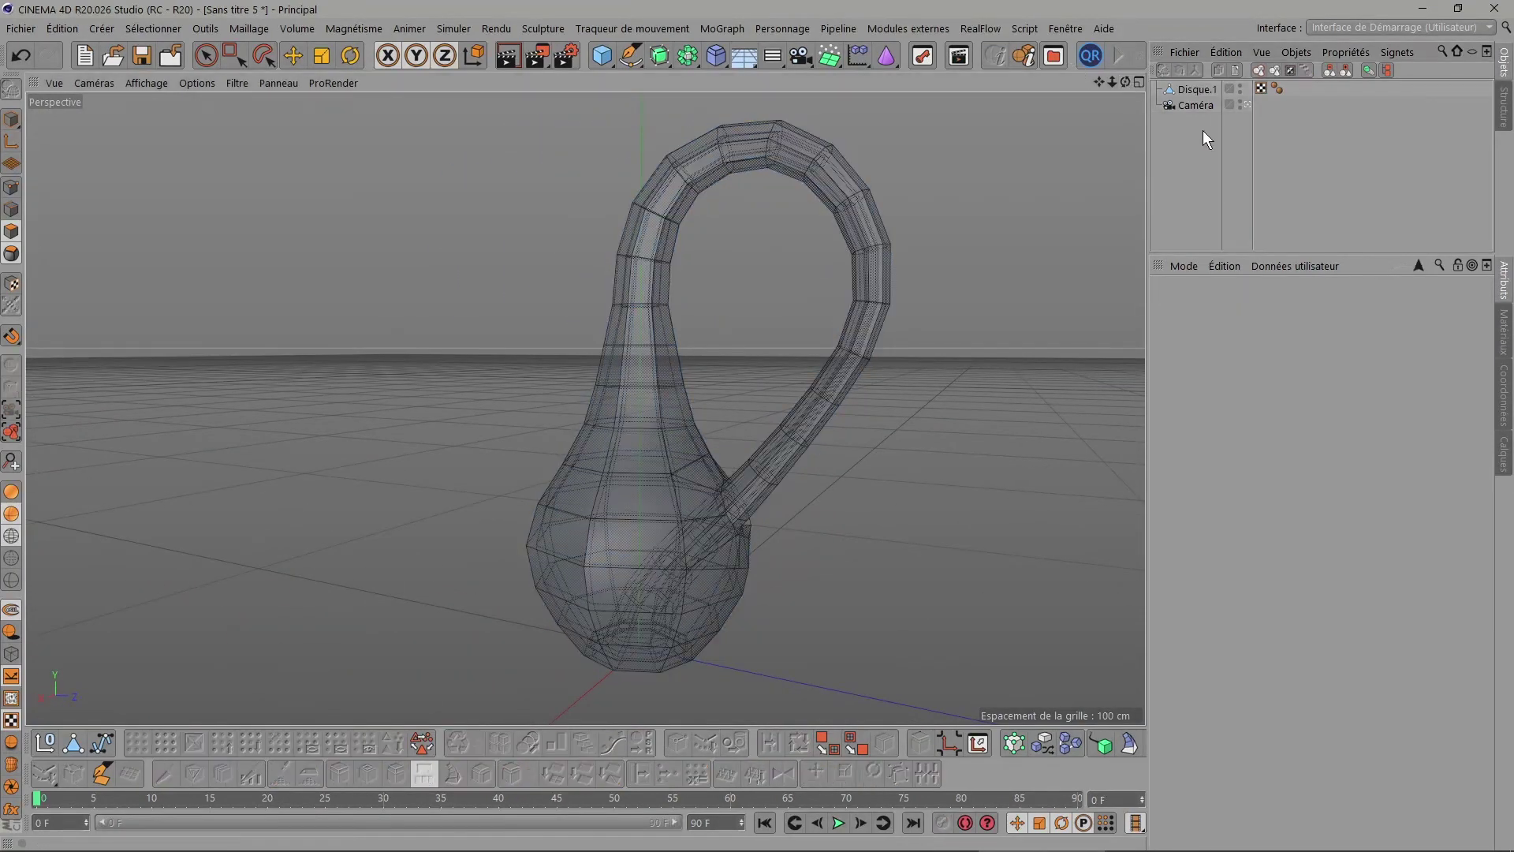
left_click(1205, 90)
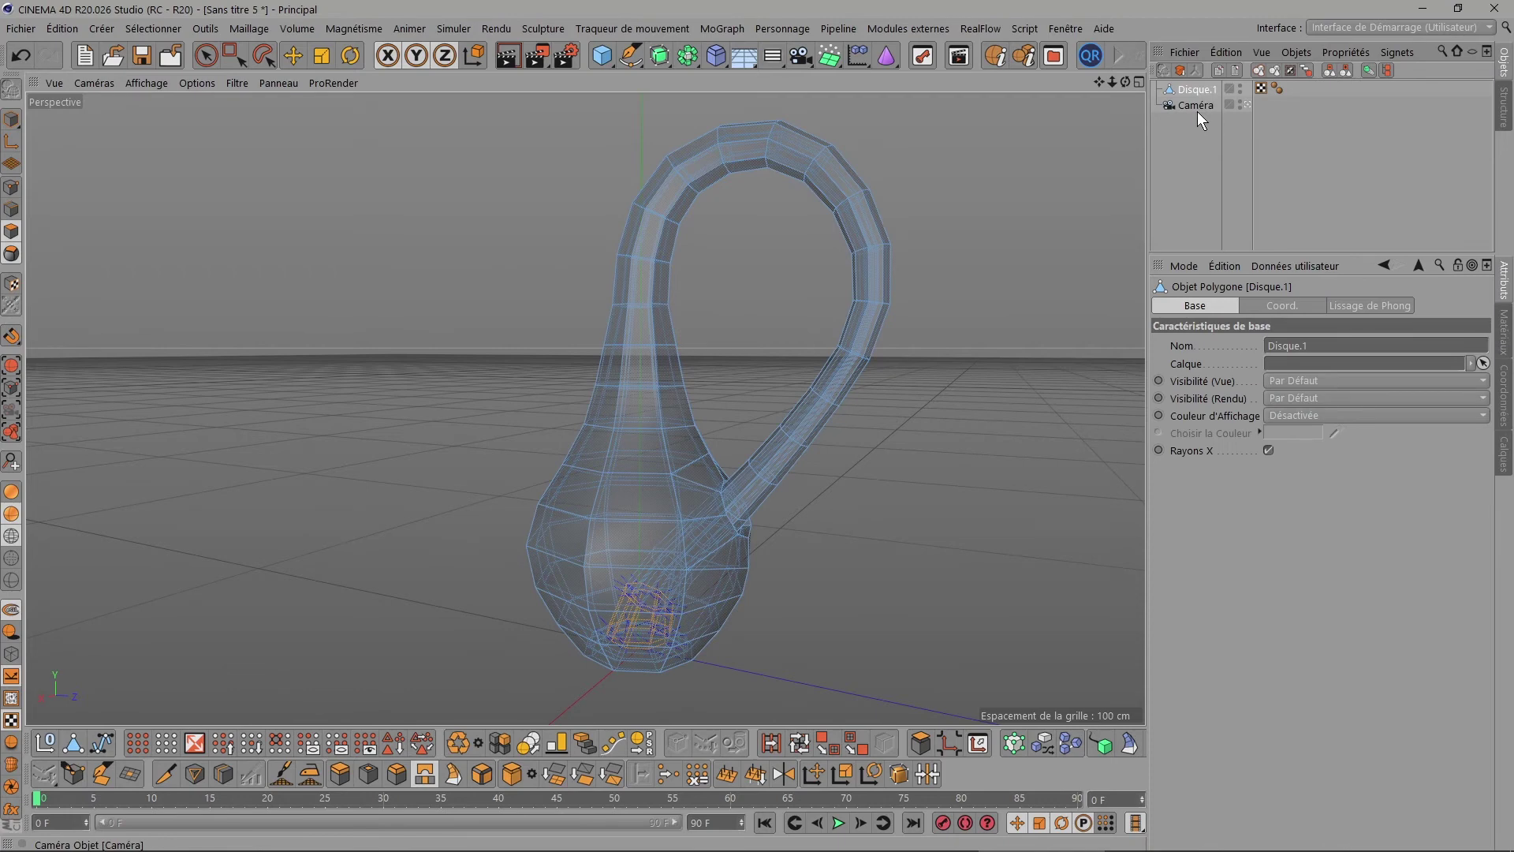
left_click(1064, 27)
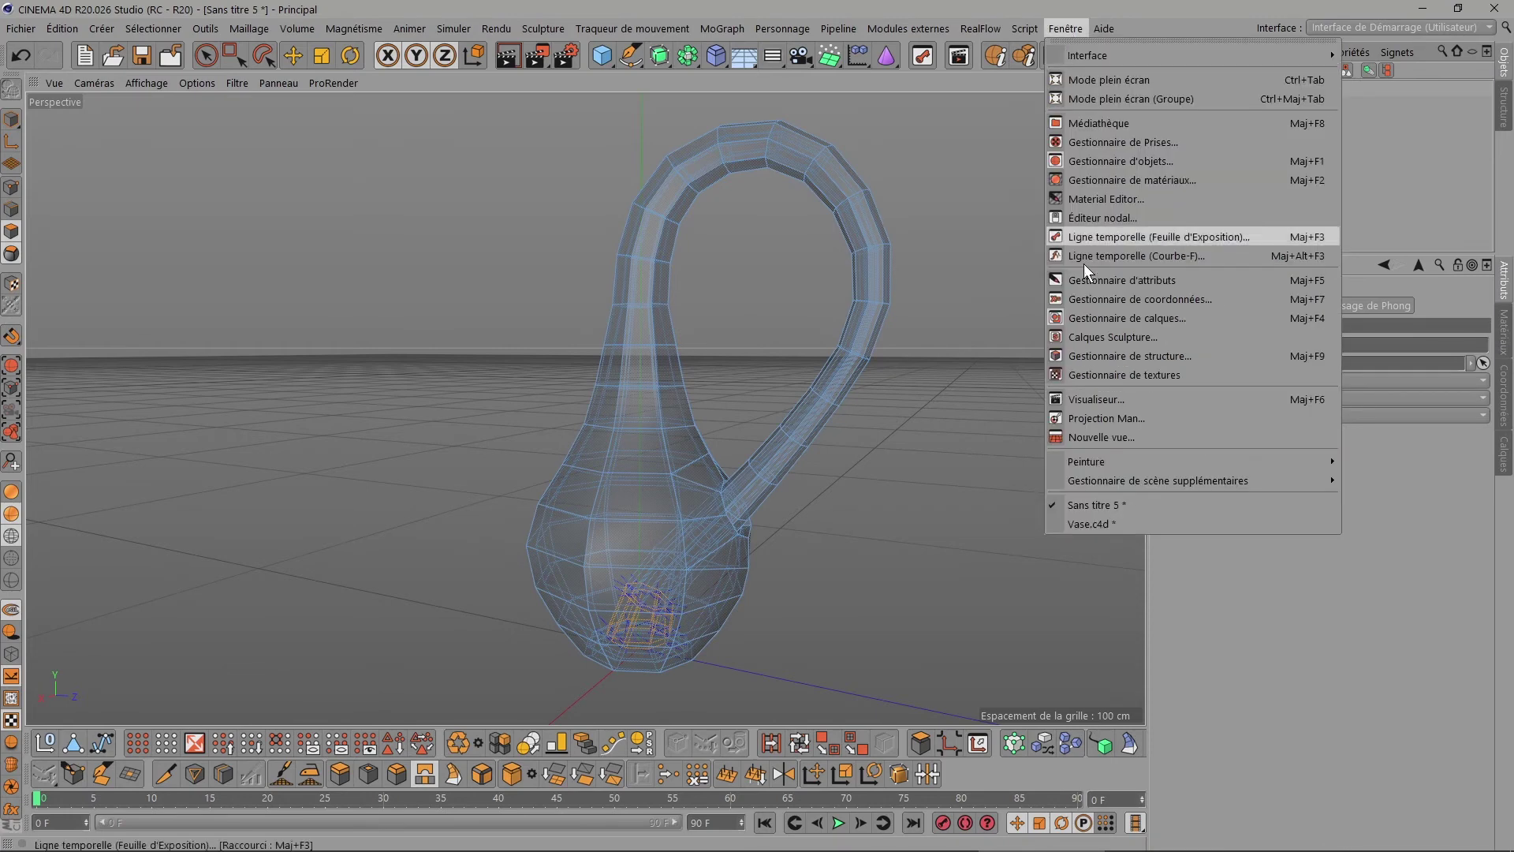
In Vase.c4d, place Disque.1 under a new Subdivision Surface.
left_click(1073, 519)
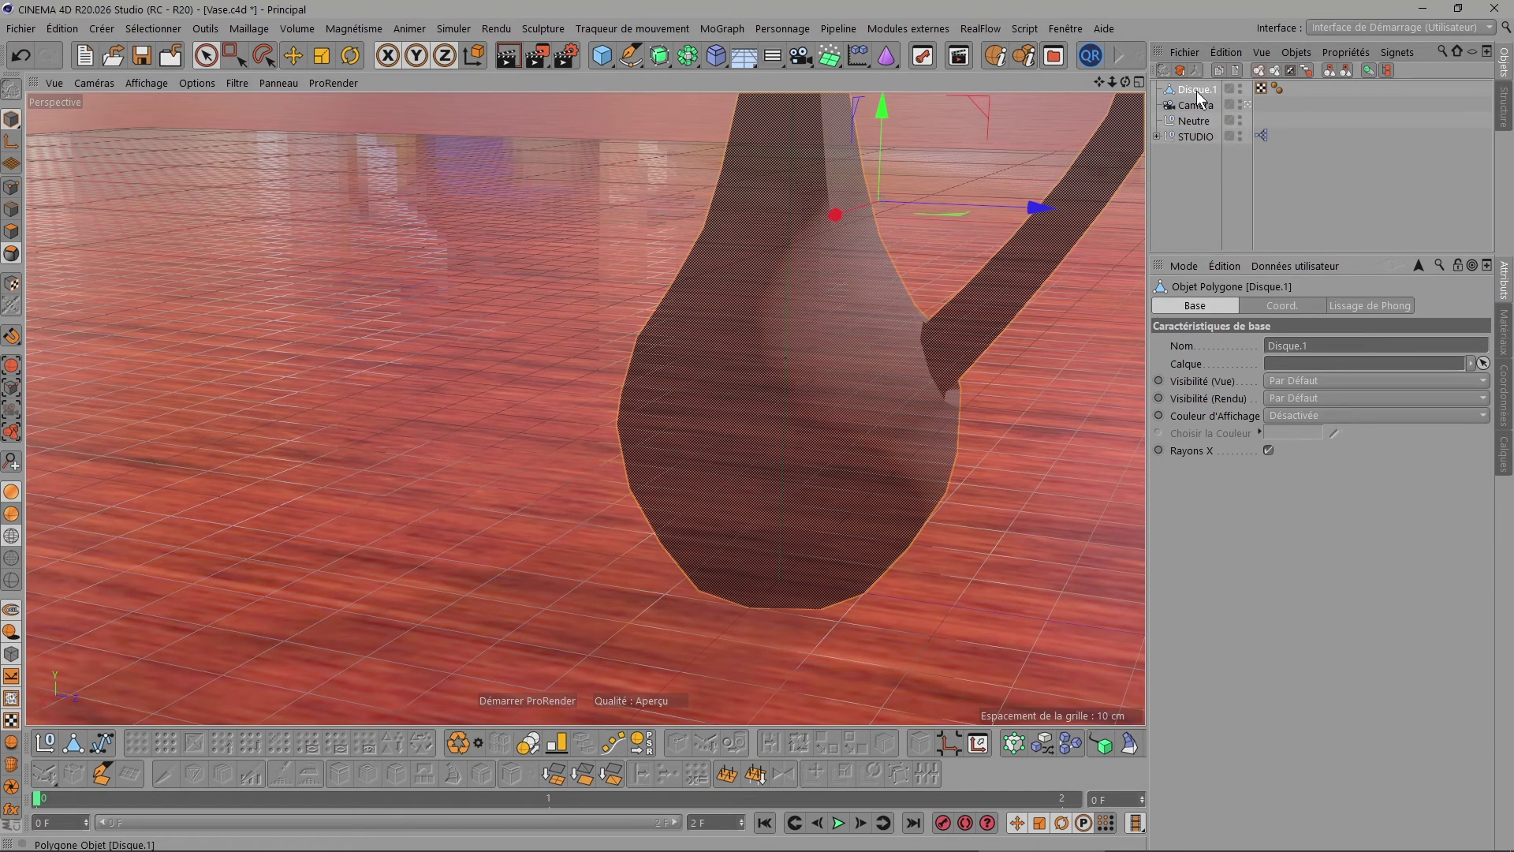
left_click(659, 55)
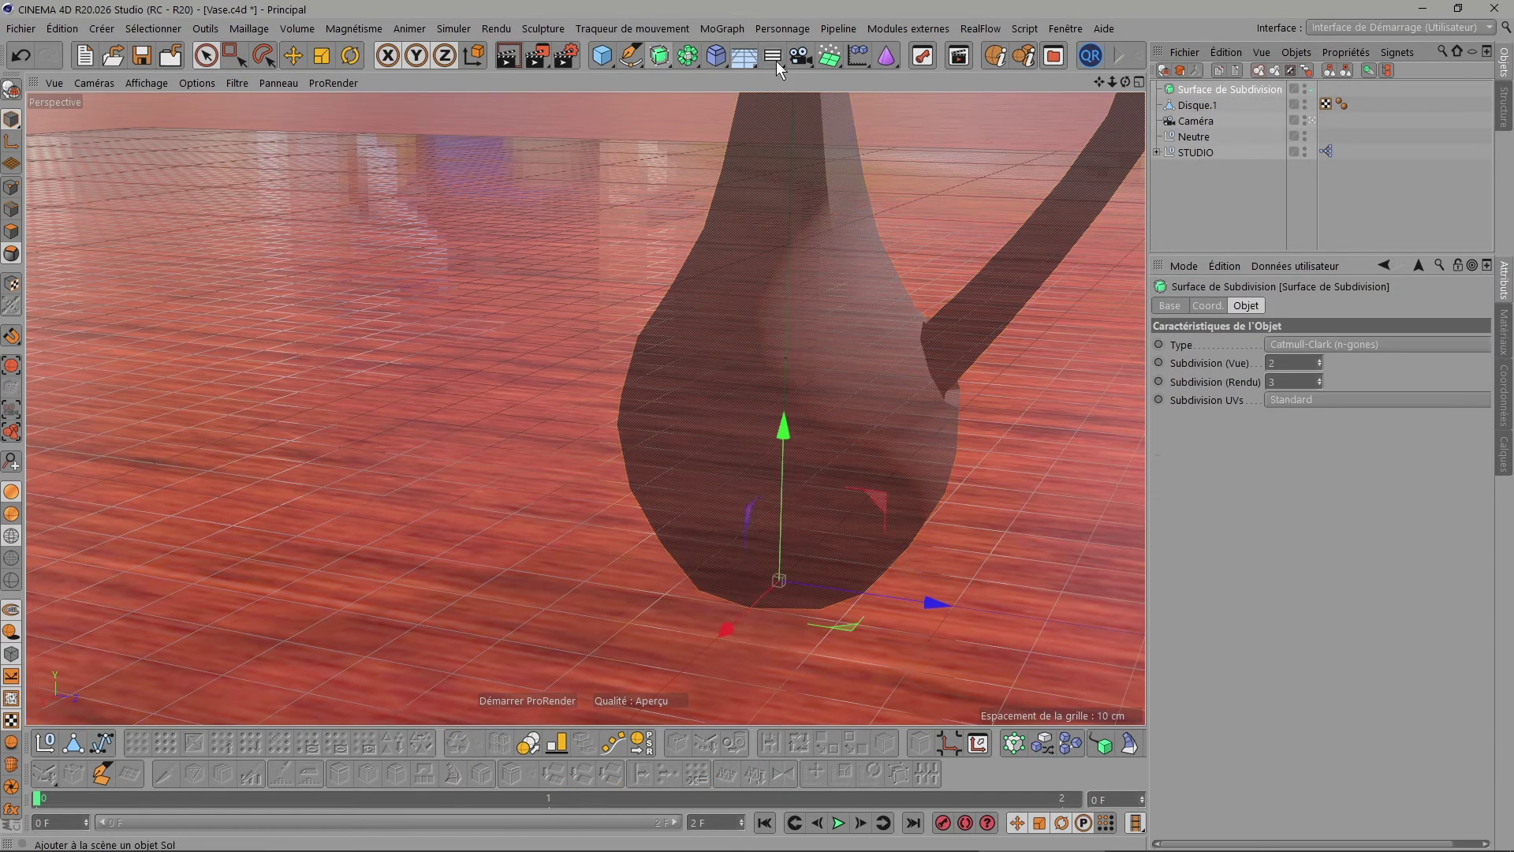
left_click_drag(1215, 93, 1210, 90)
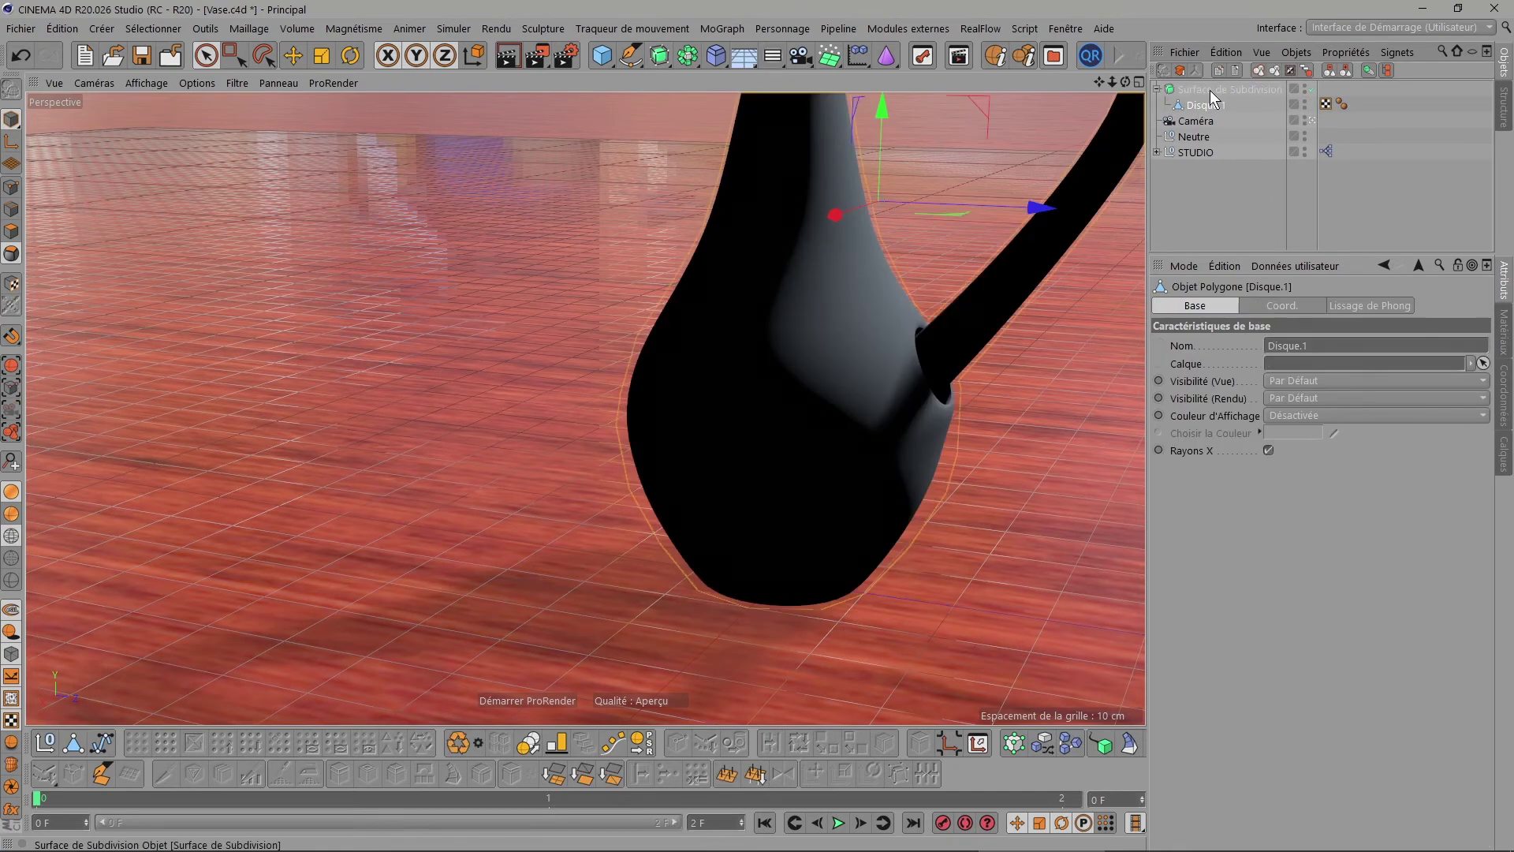
Scale the Subdivision Surface to 0.5 on X, Y and Z.
left_click(1210, 90)
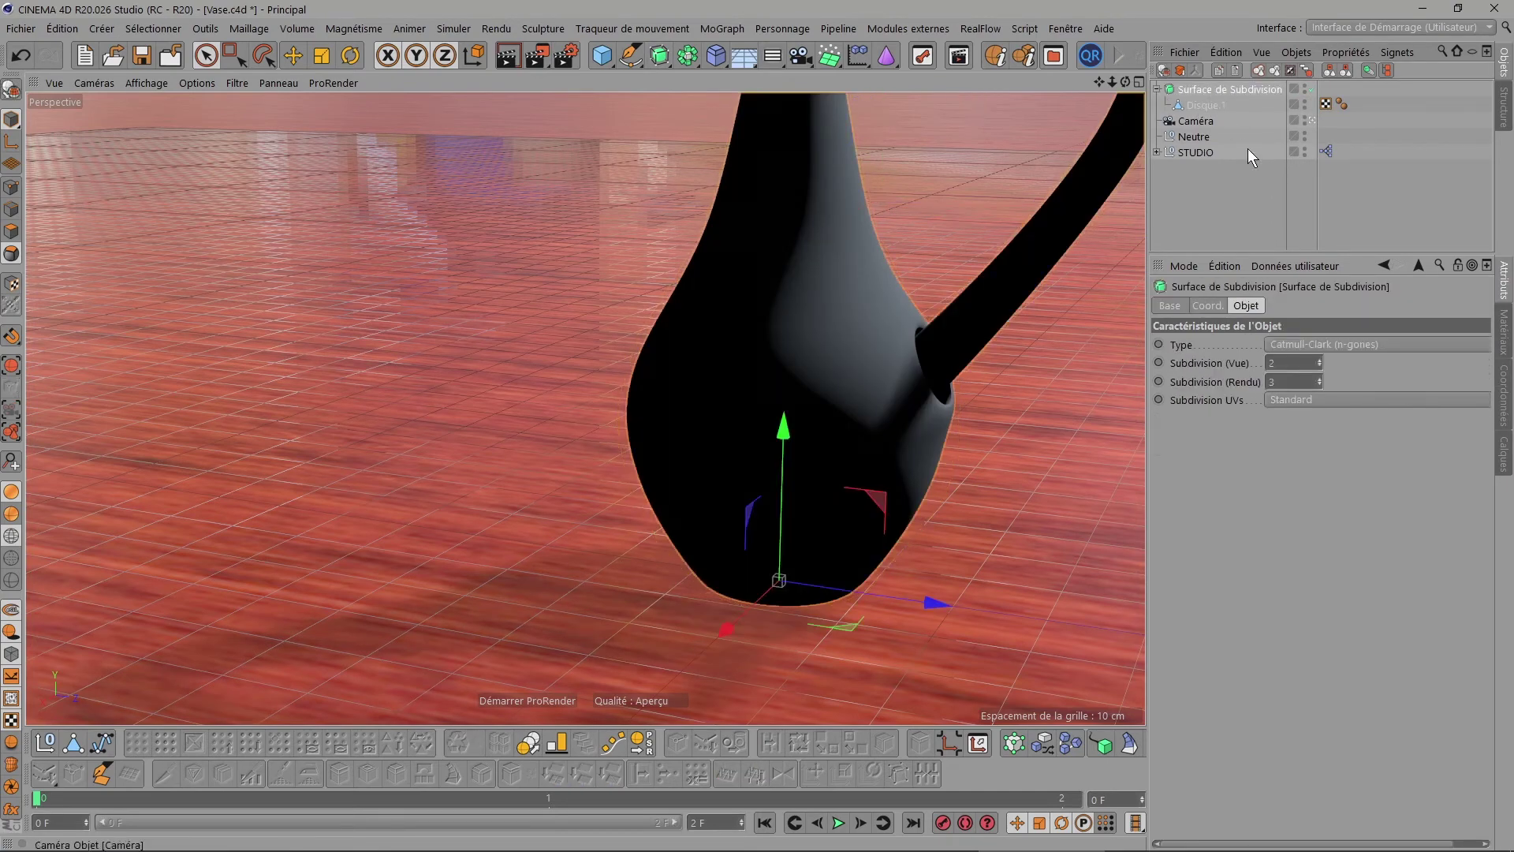
left_click(1207, 306)
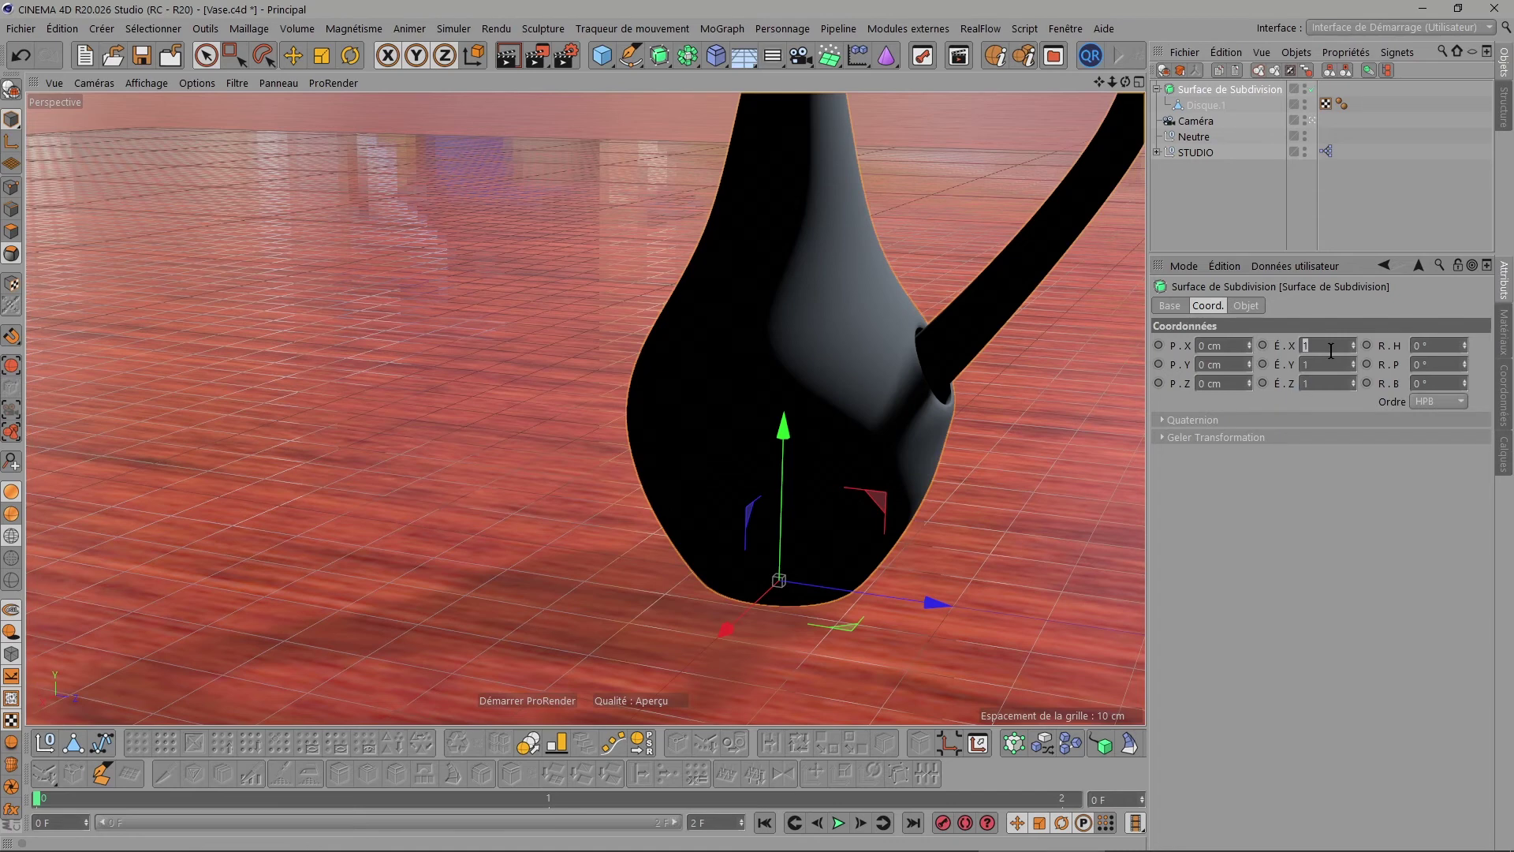
key("Tab")
type(".5")
key("Tab")
type(".5")
key("Tab")
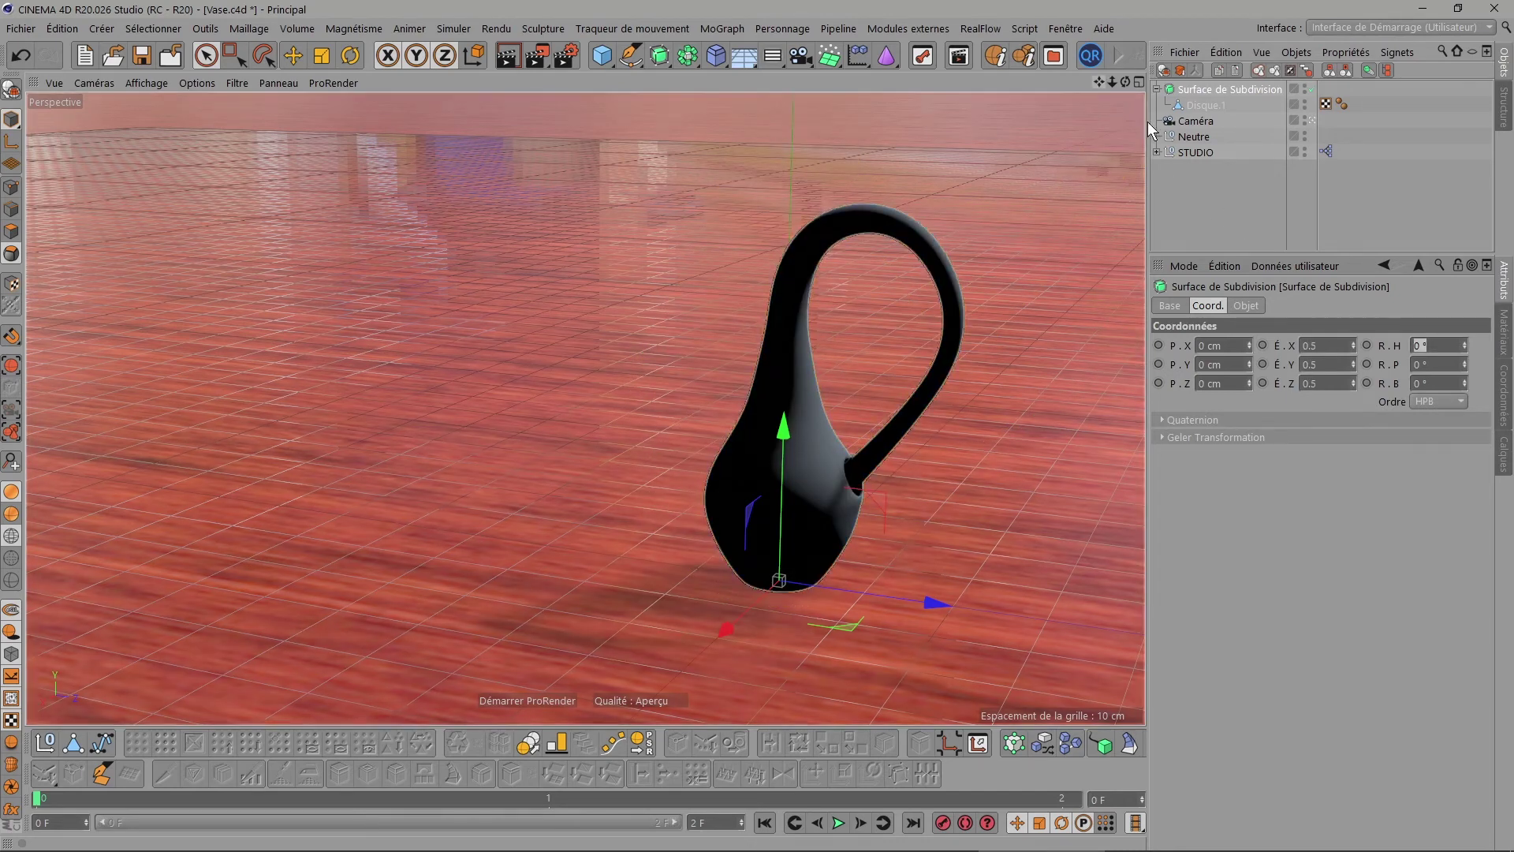
Create a new PBR material and enable Transparence with the Verre preset.
left_click(1506, 338)
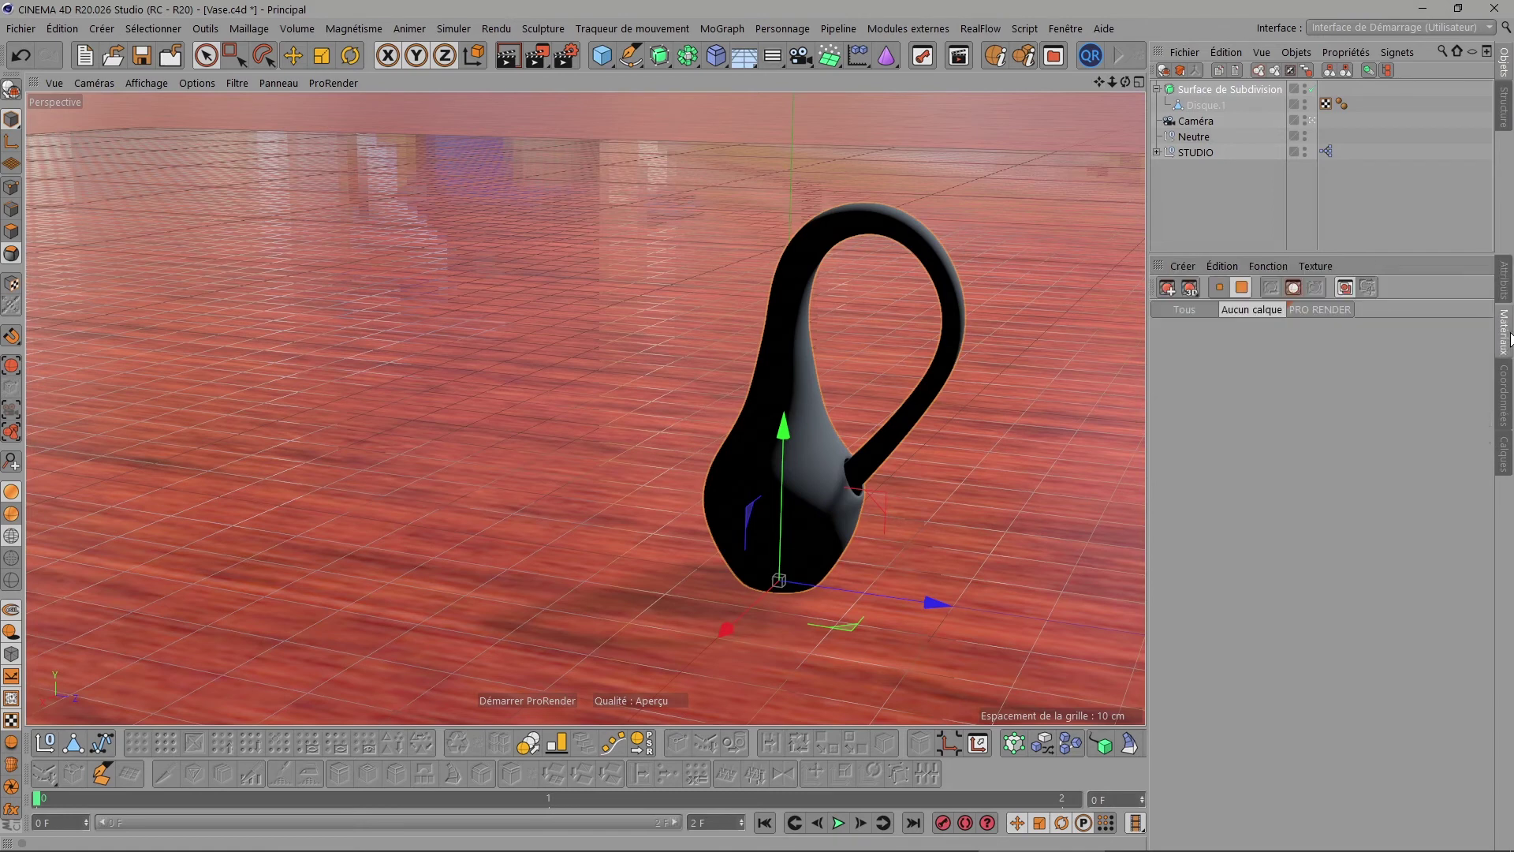
left_click(1186, 272)
left_click(1190, 289)
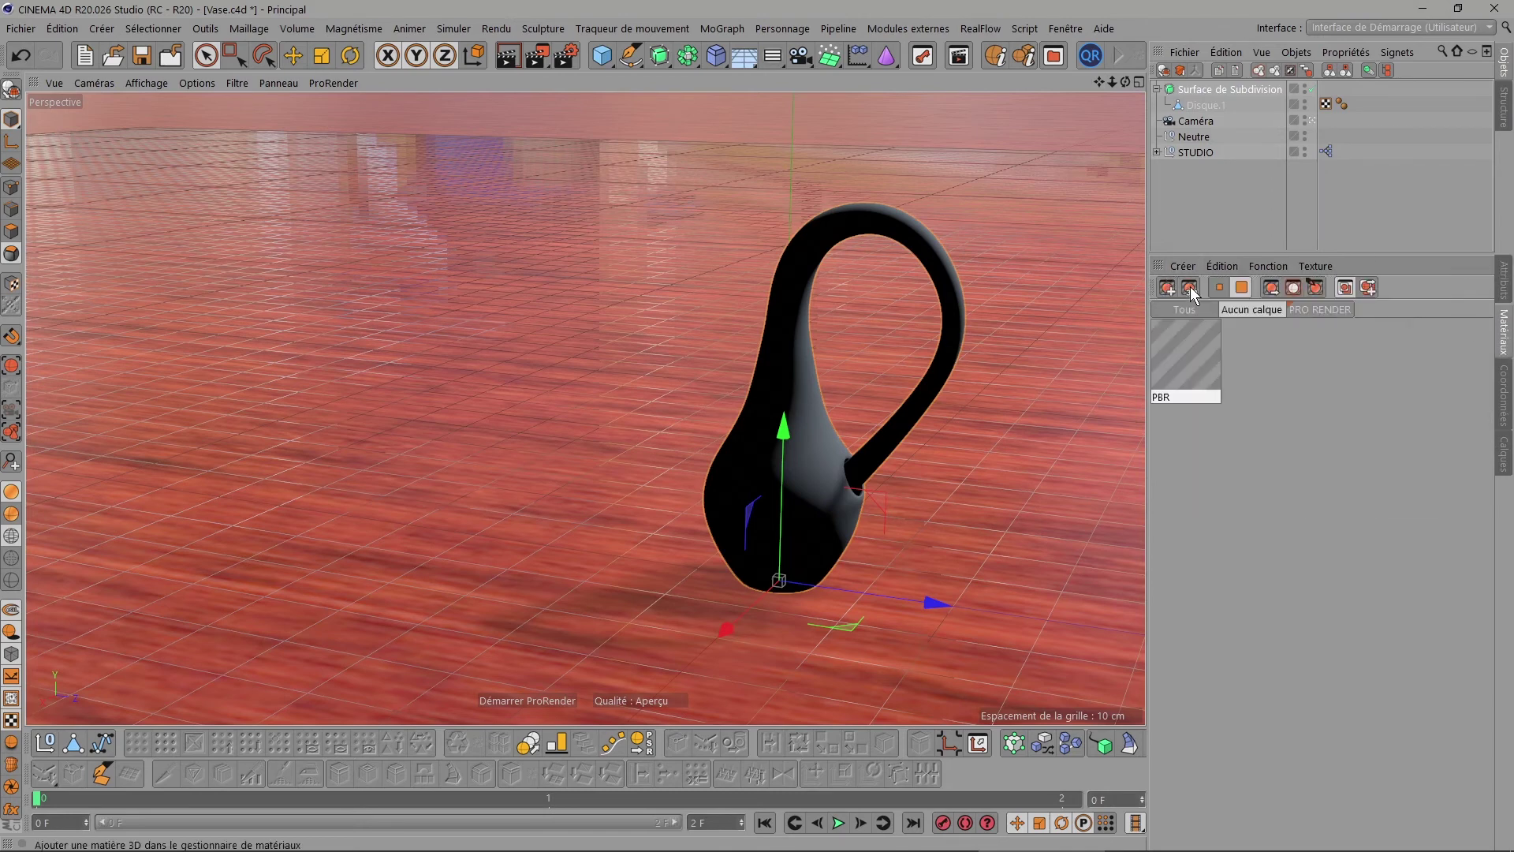
double_click(1181, 360)
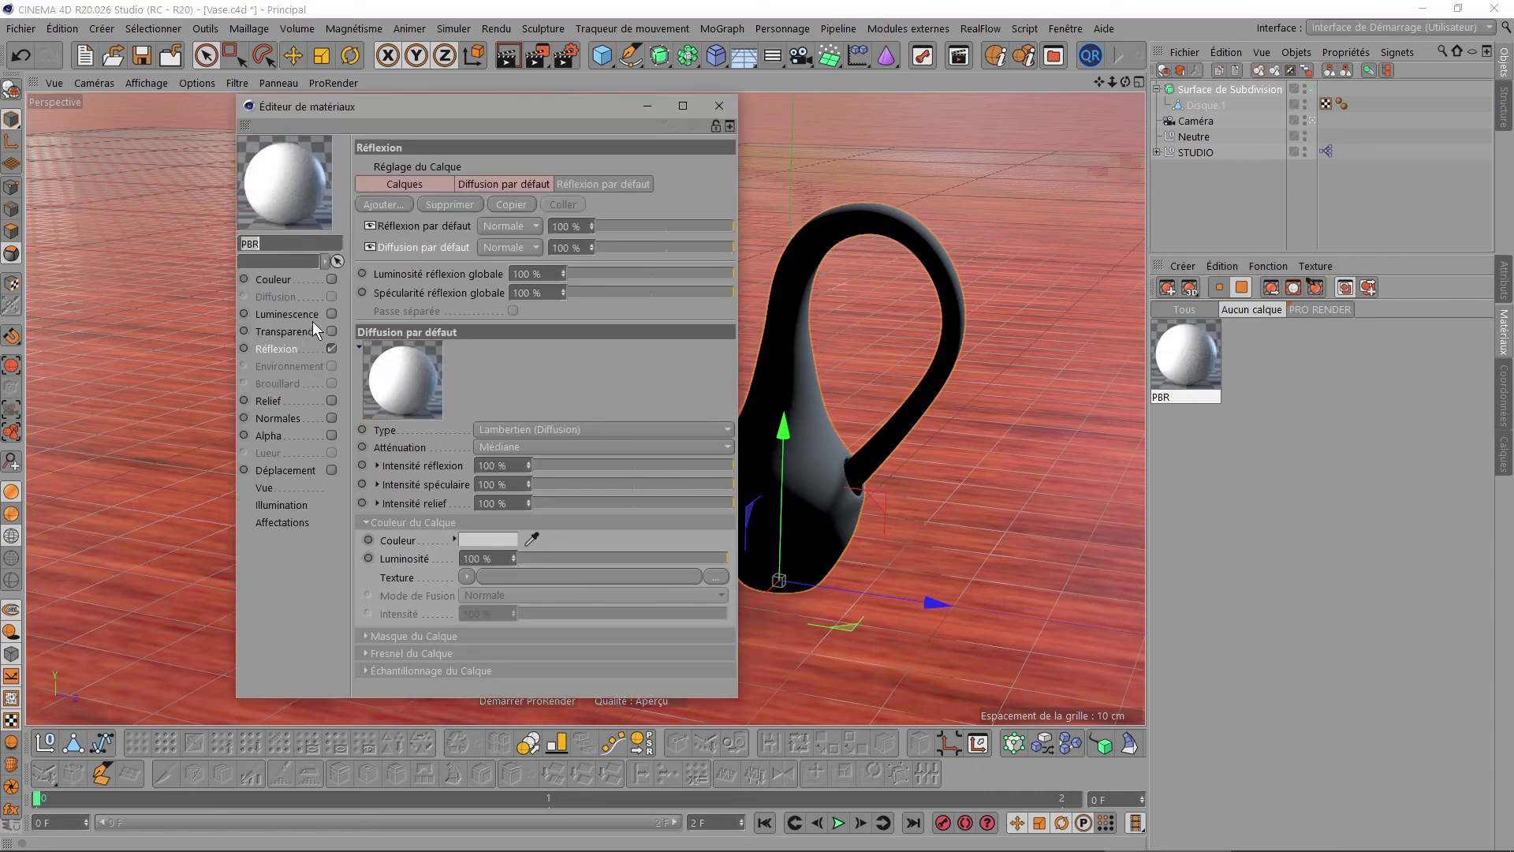
left_click(329, 333)
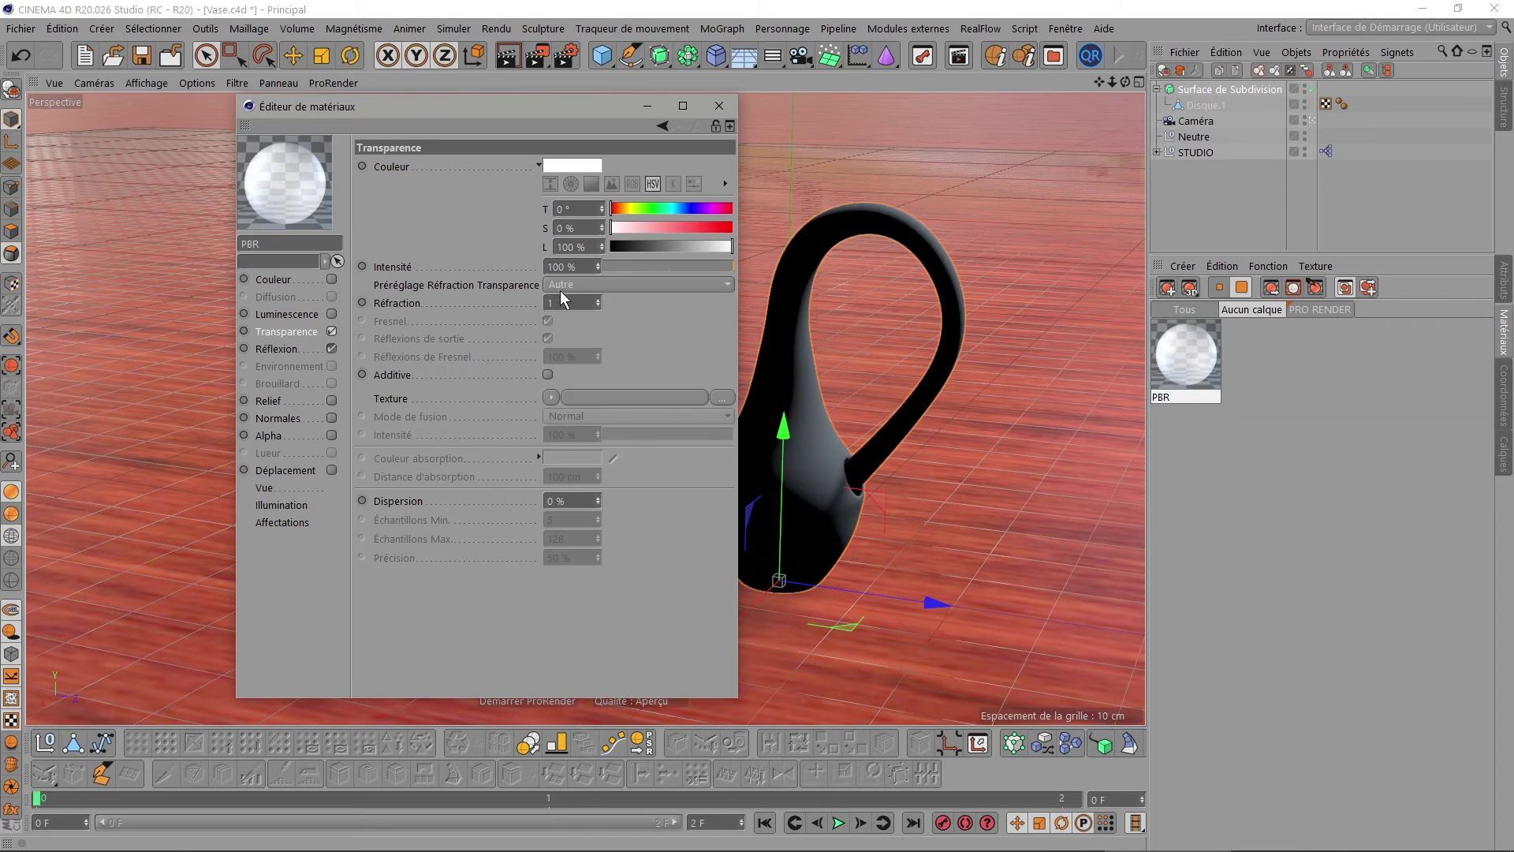
left_click(582, 285)
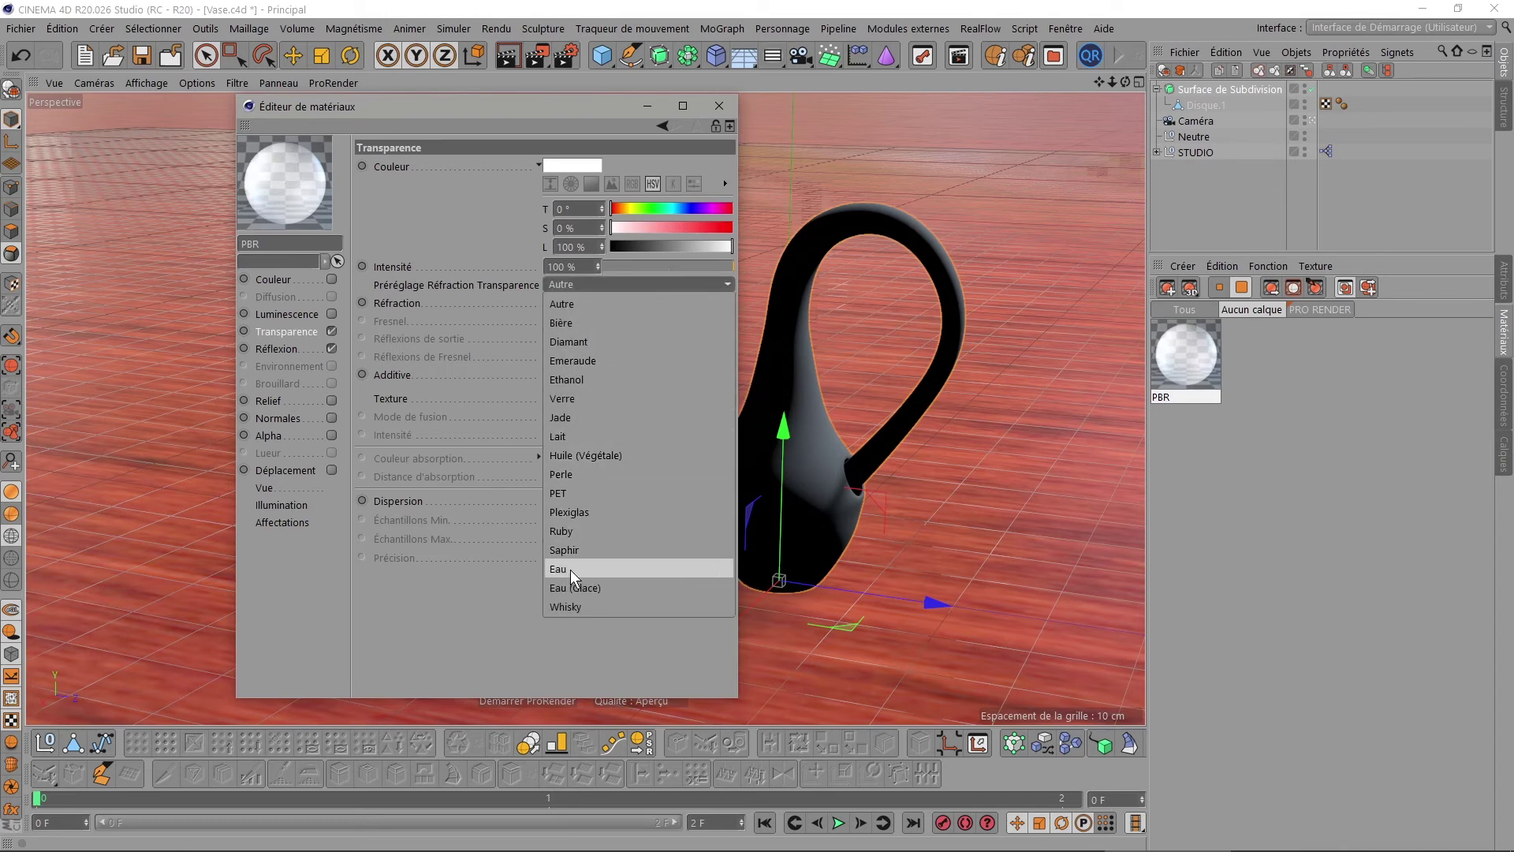
left_click(573, 400)
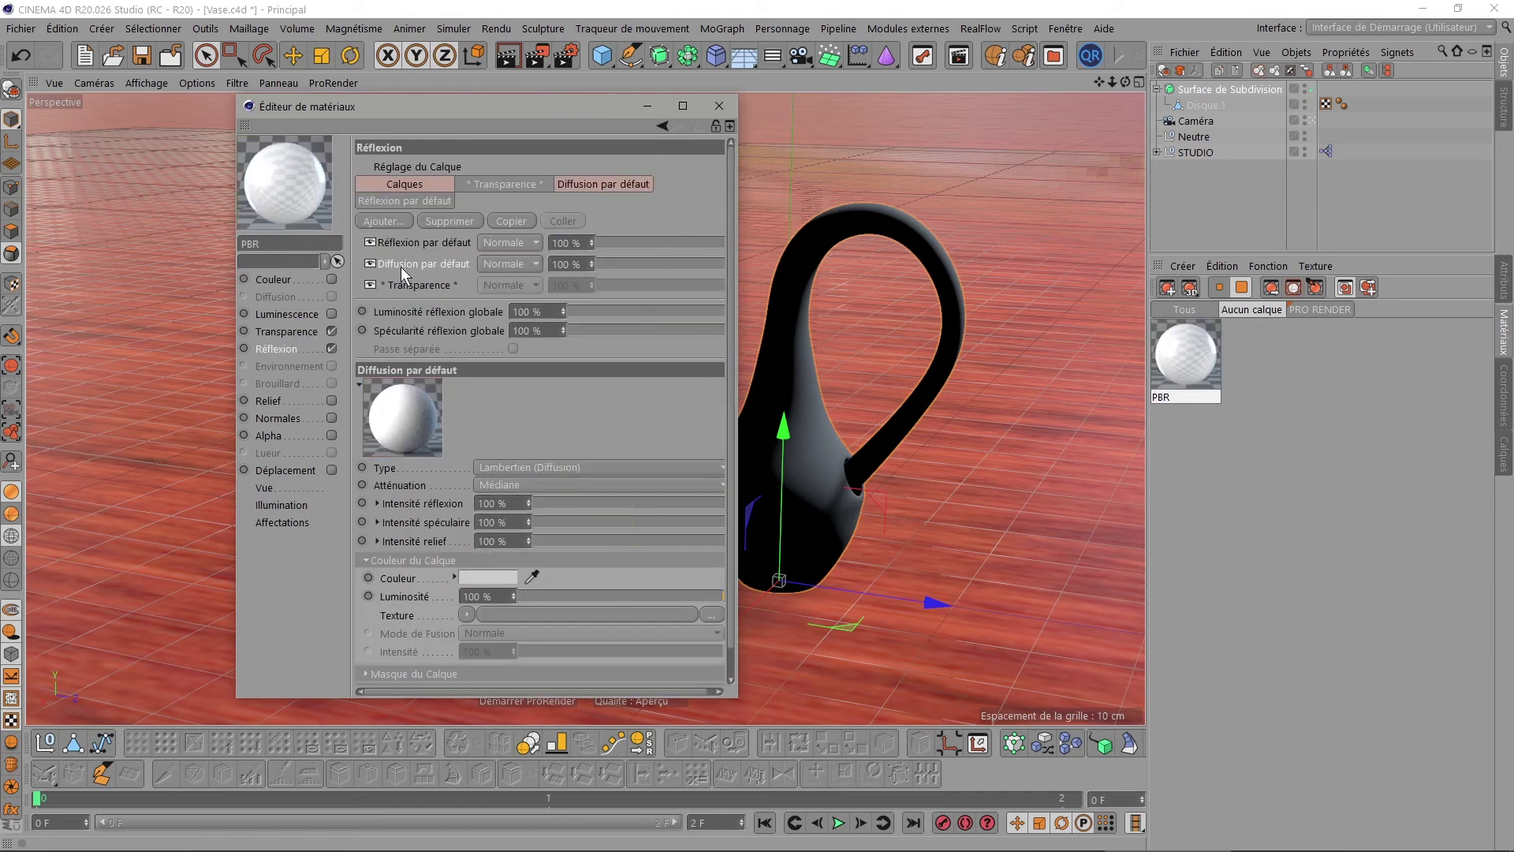
Delete the default Diffusion and Réflexion layers and set Rugosité to 10 %.
right_click(401, 267)
left_click(419, 264)
right_click(413, 229)
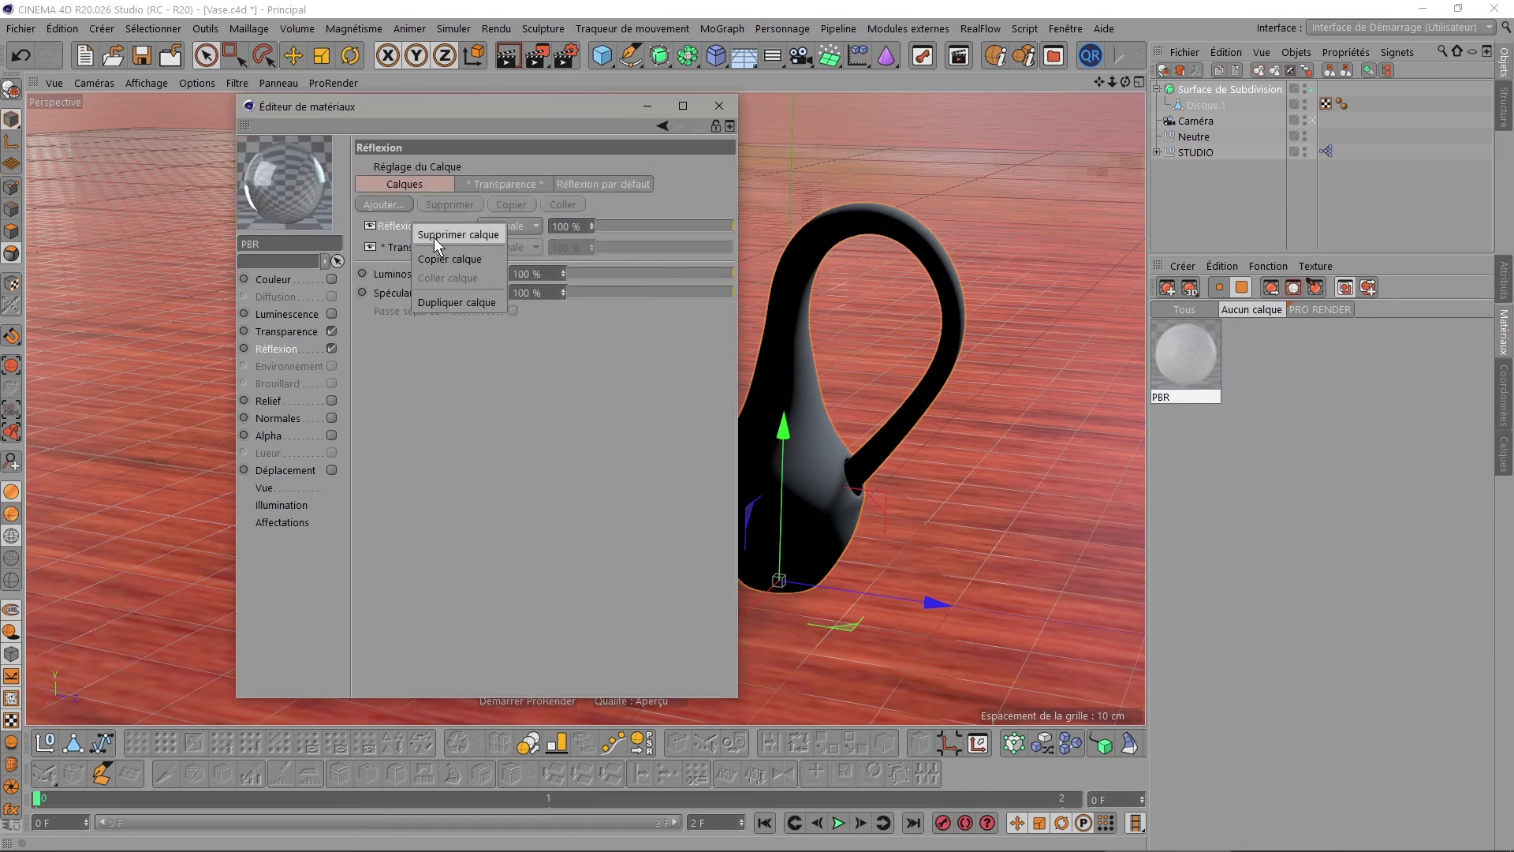
left_click(434, 237)
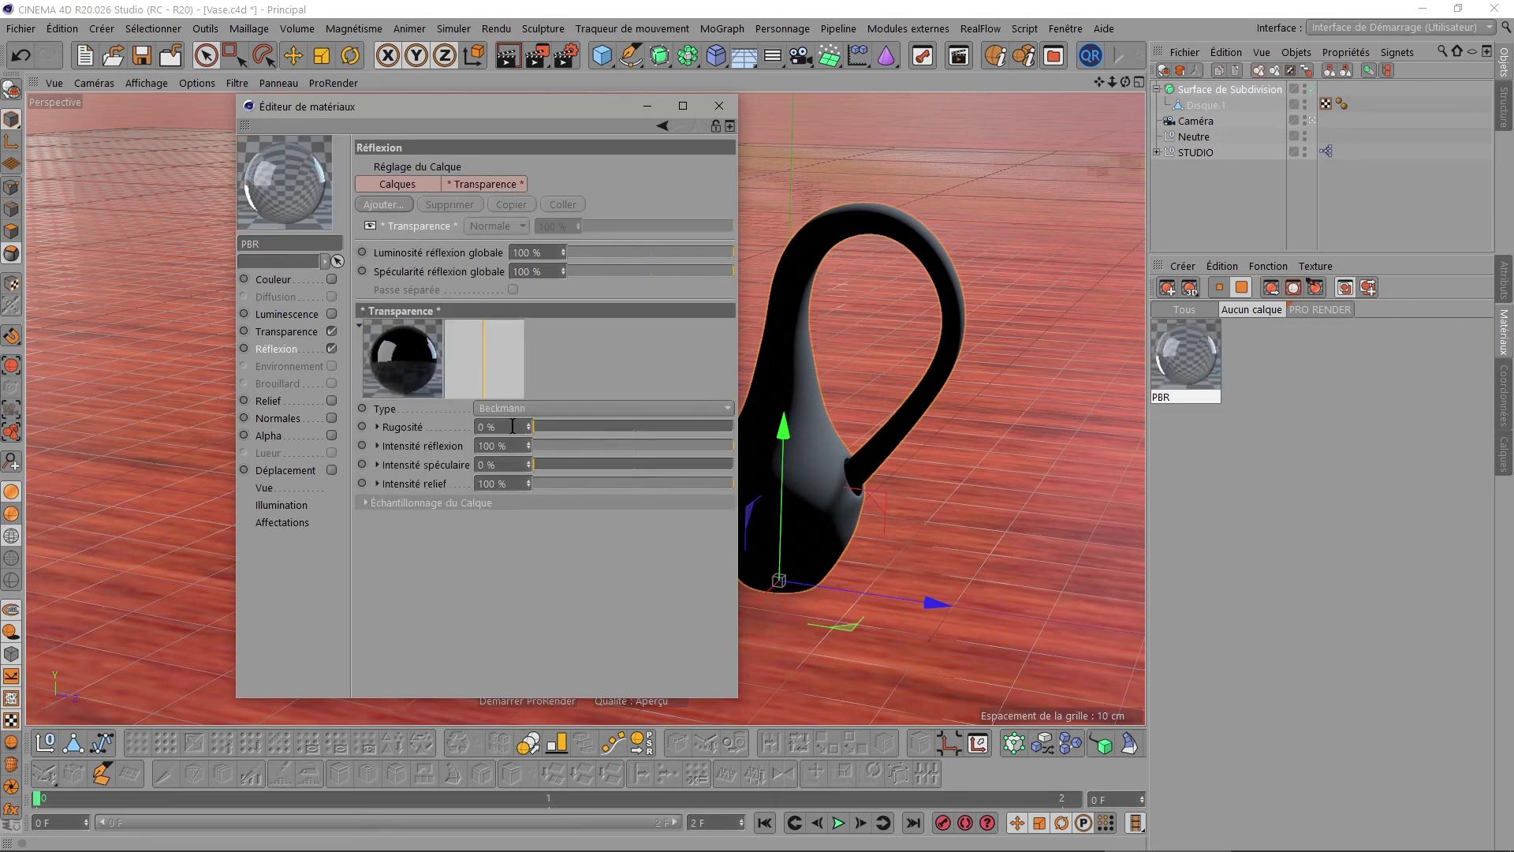
double_click(506, 427)
type("10")
key("Return")
left_click(719, 106)
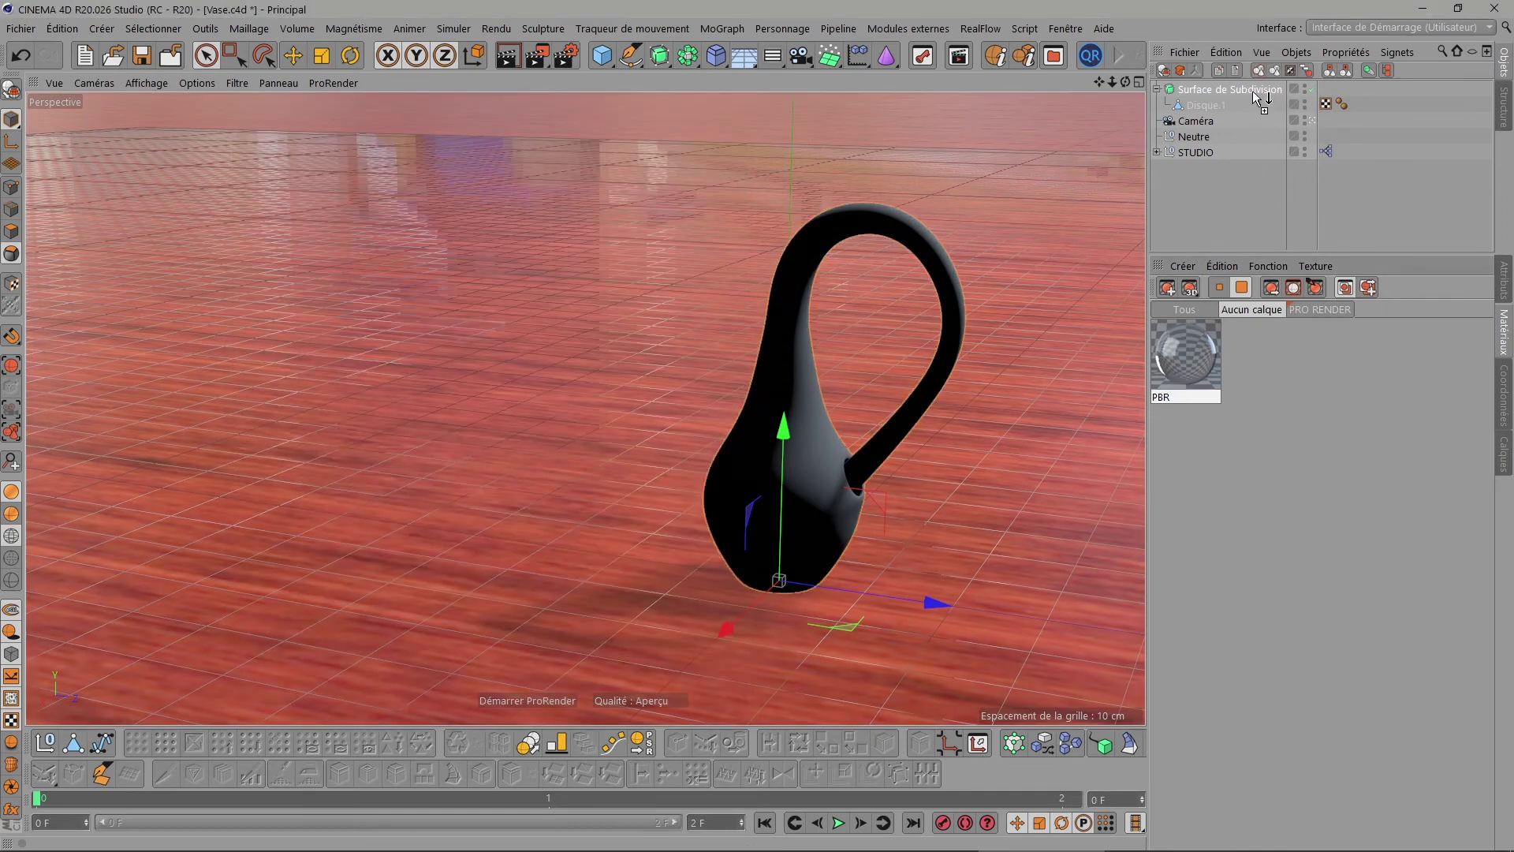
Render the glass vase on the wooden floor in the Picture Viewer, then stop the render.
left_click_drag(1109, 83, 1105, 83)
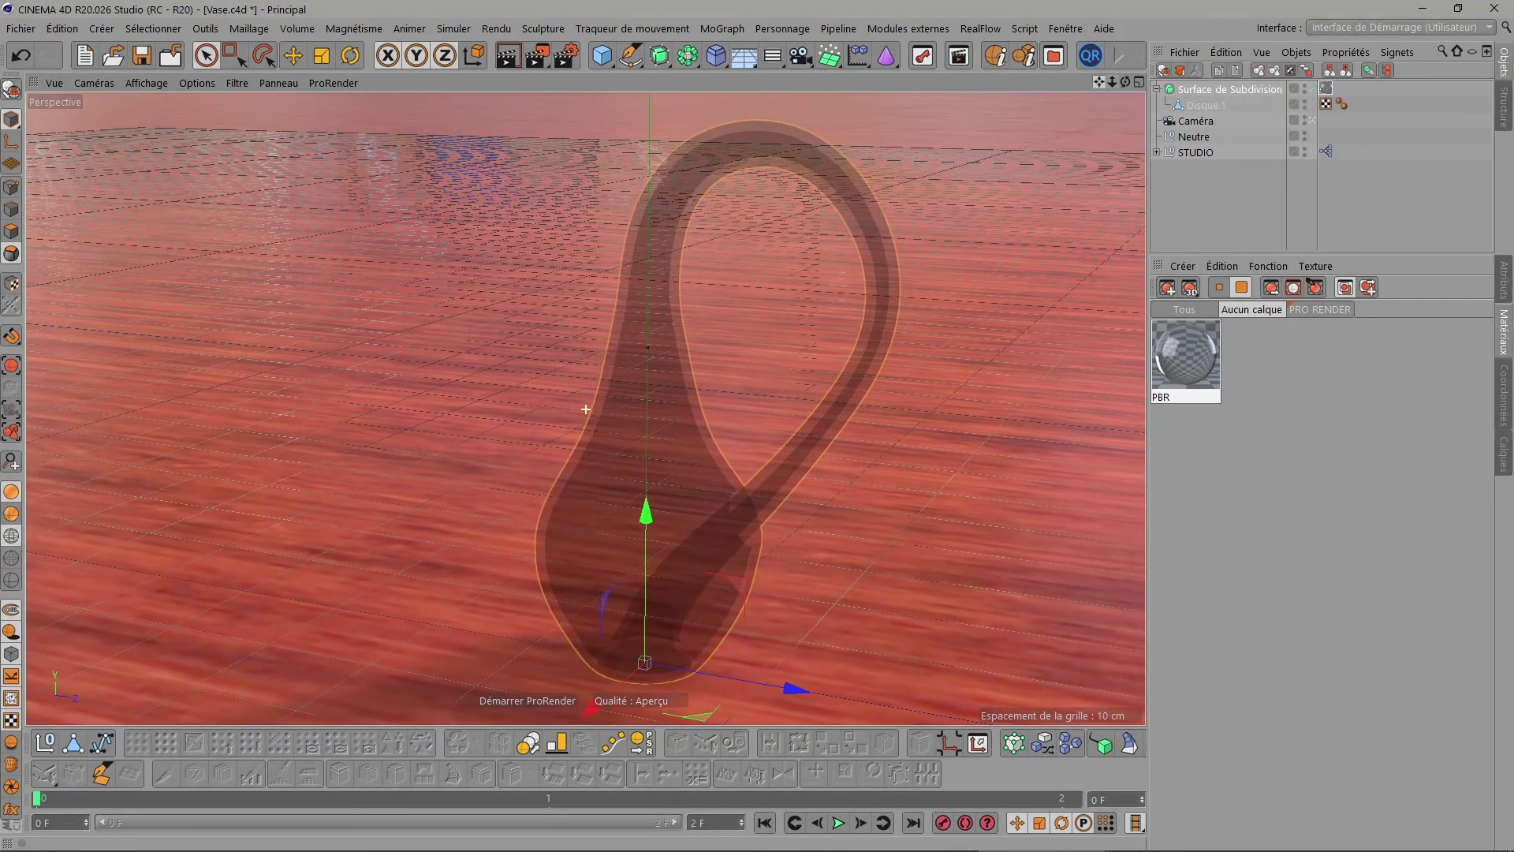
left_click(536, 55)
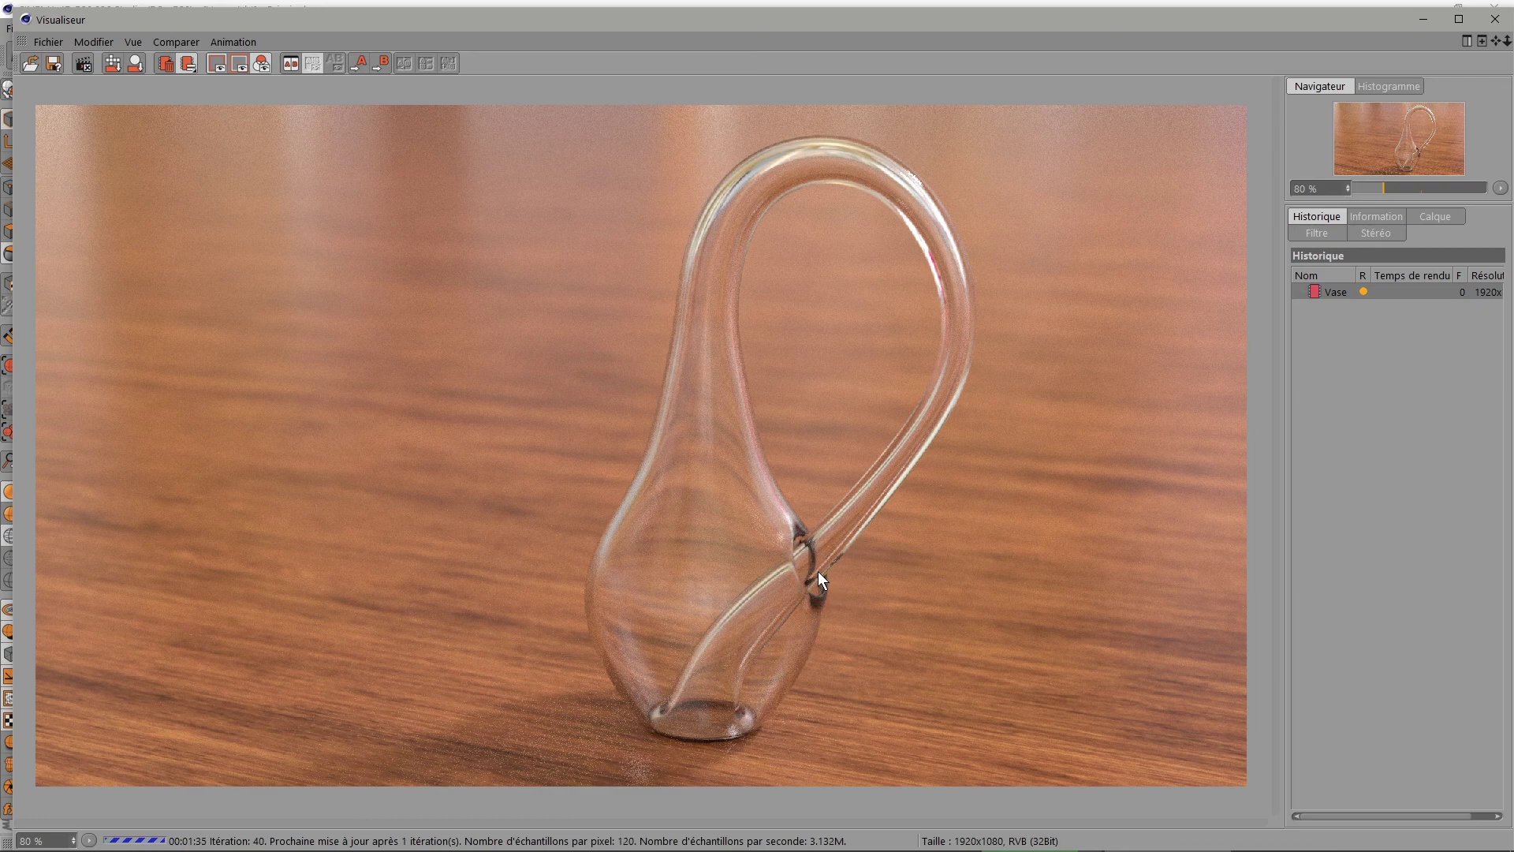
left_click(1495, 19)
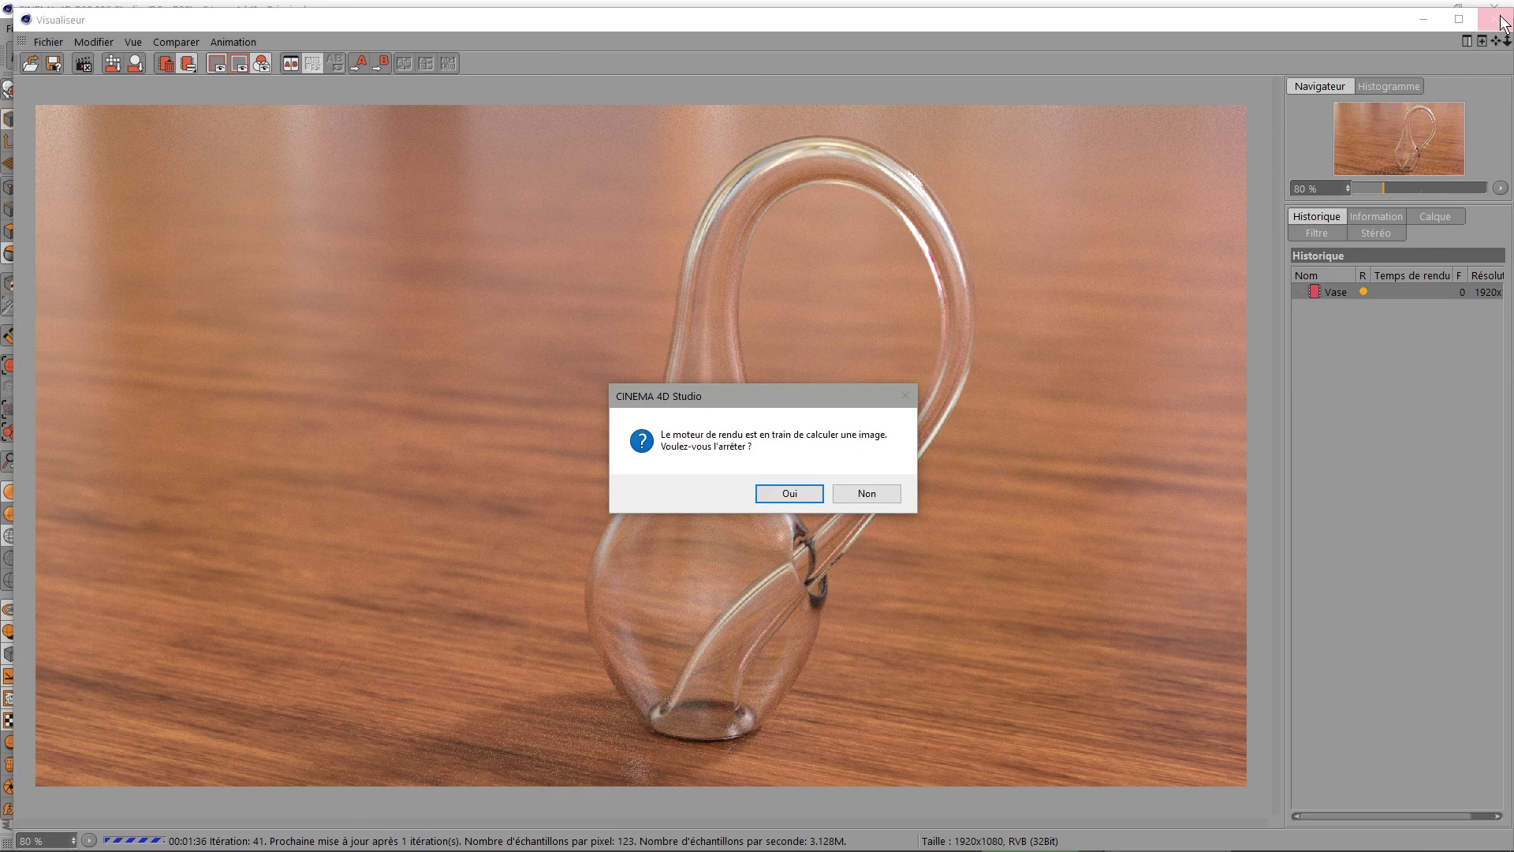
left_click(786, 496)
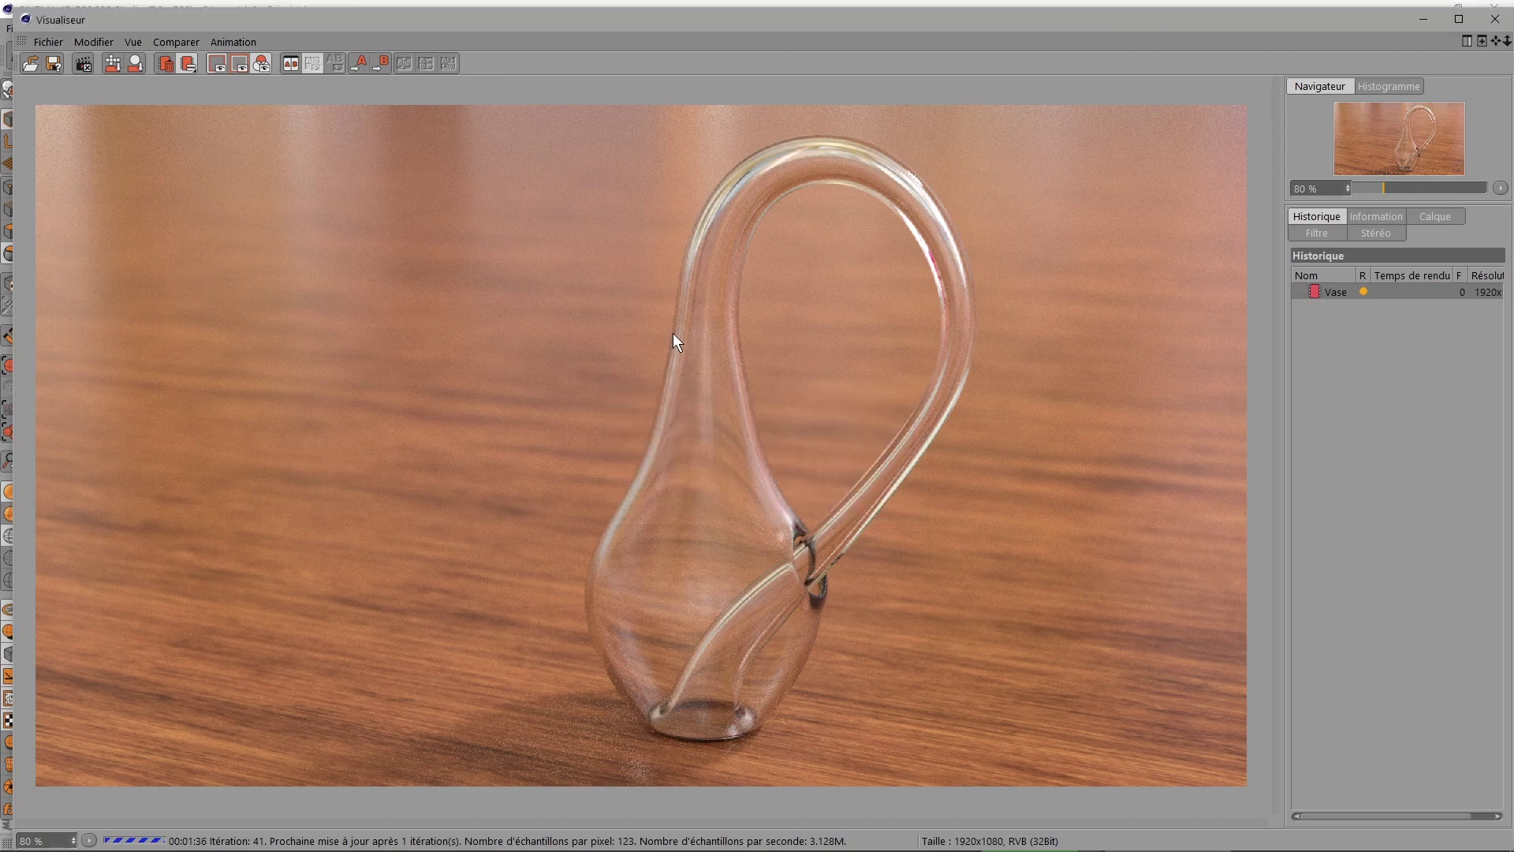
With subdivision off, loop-select the edges where the handle meets the vase body.
scroll(745, 483, "up", 5)
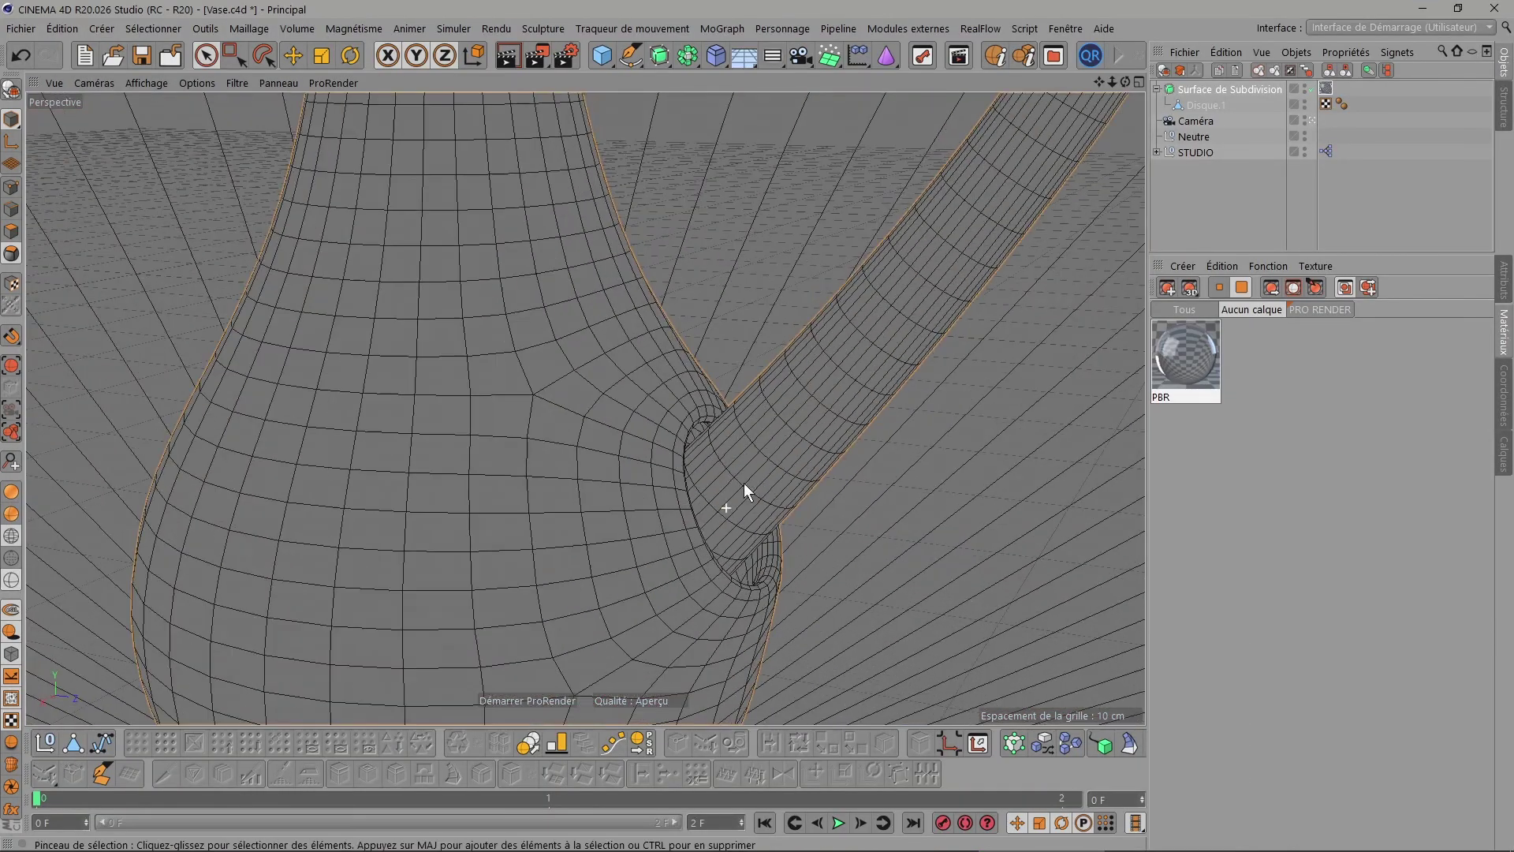
key("q")
left_click(1205, 104)
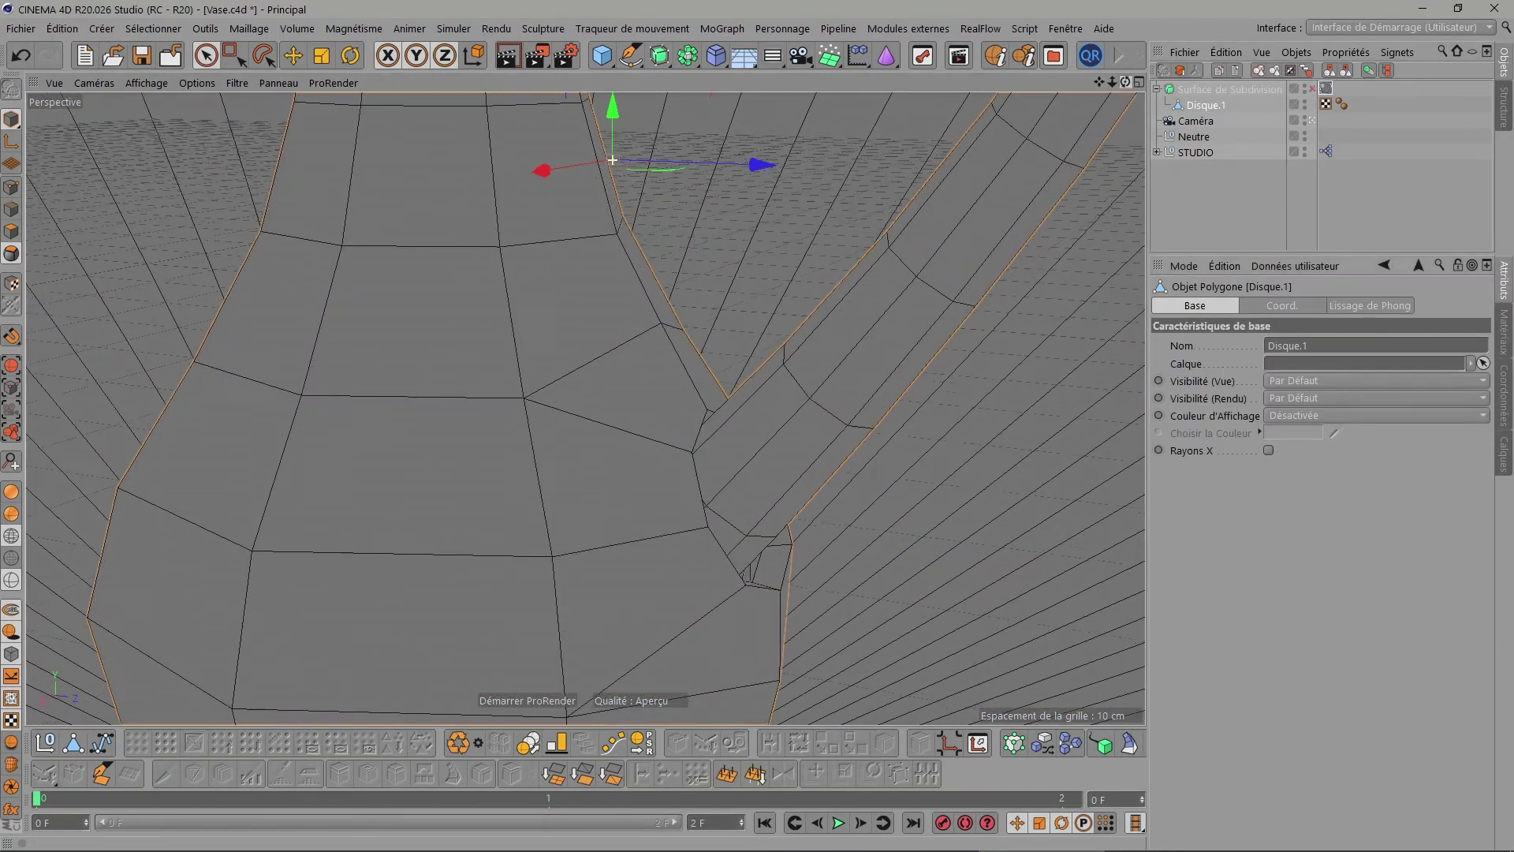
scroll(612, 160, "down", 2)
left_click(11, 207)
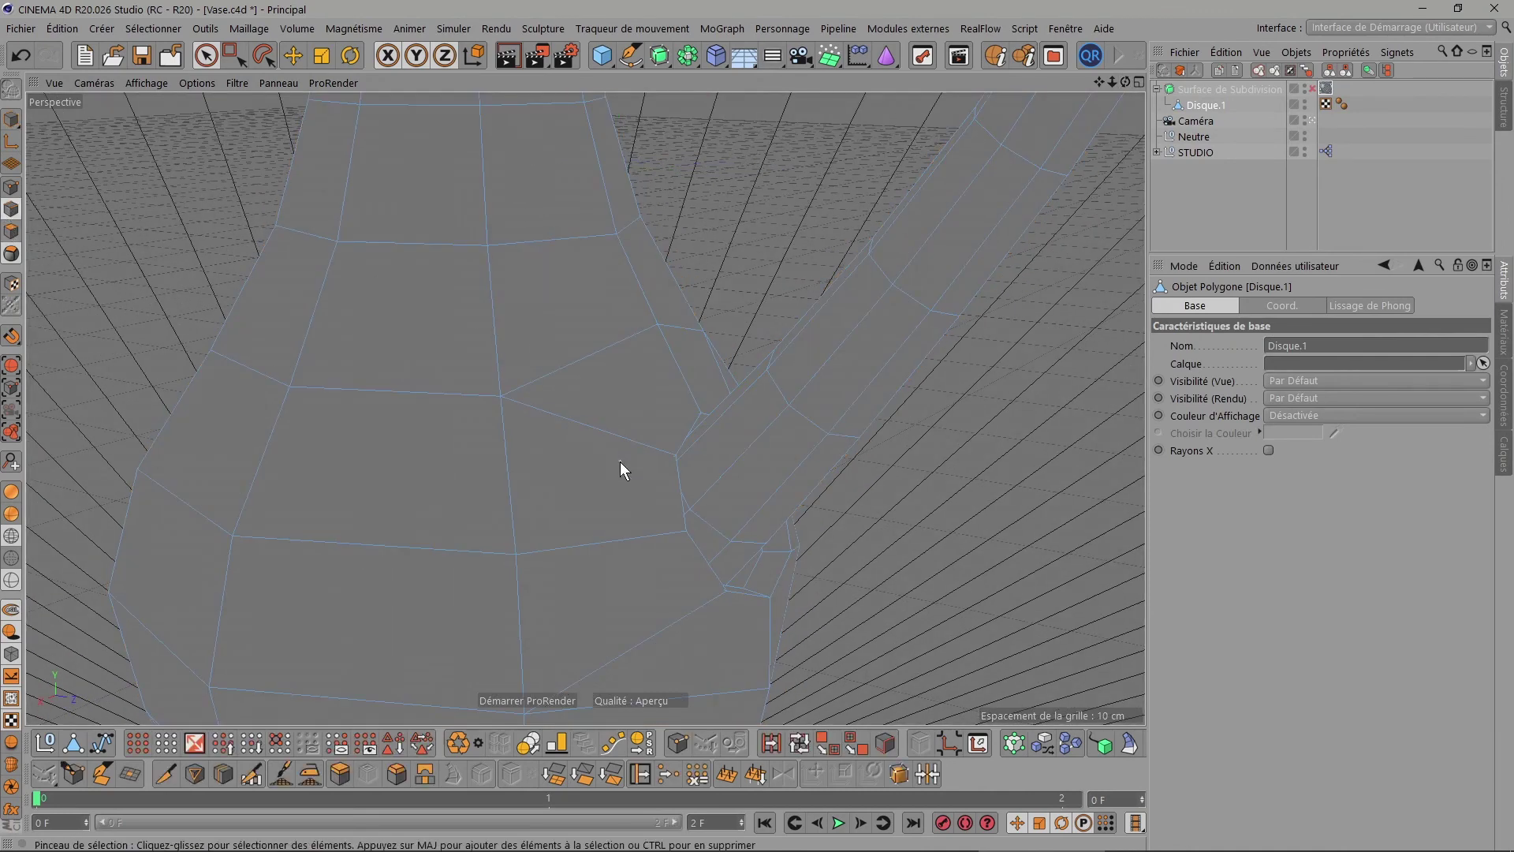
left_click(799, 743)
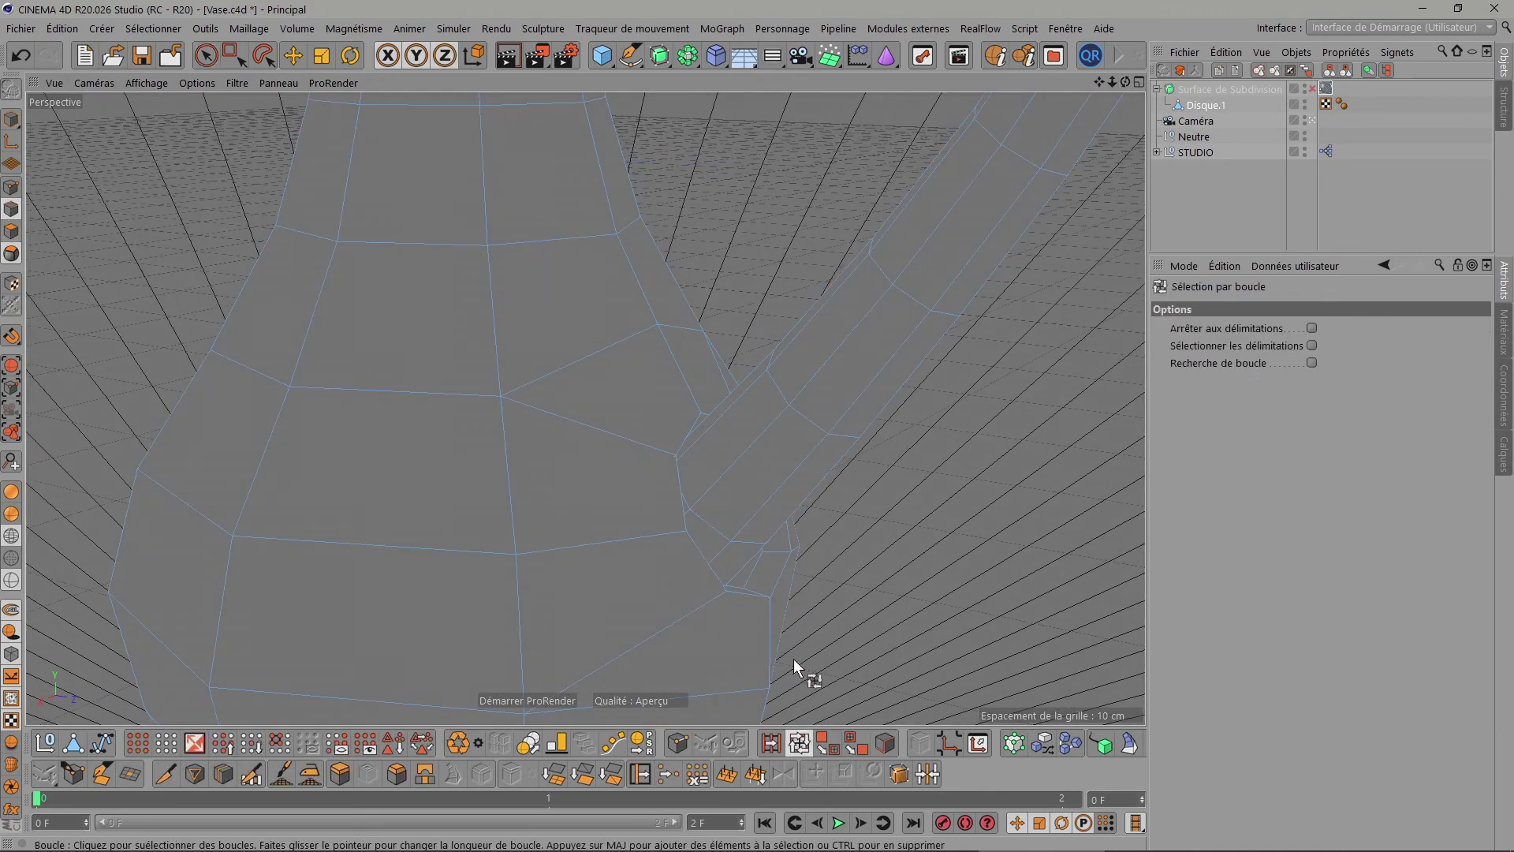
left_click(750, 581)
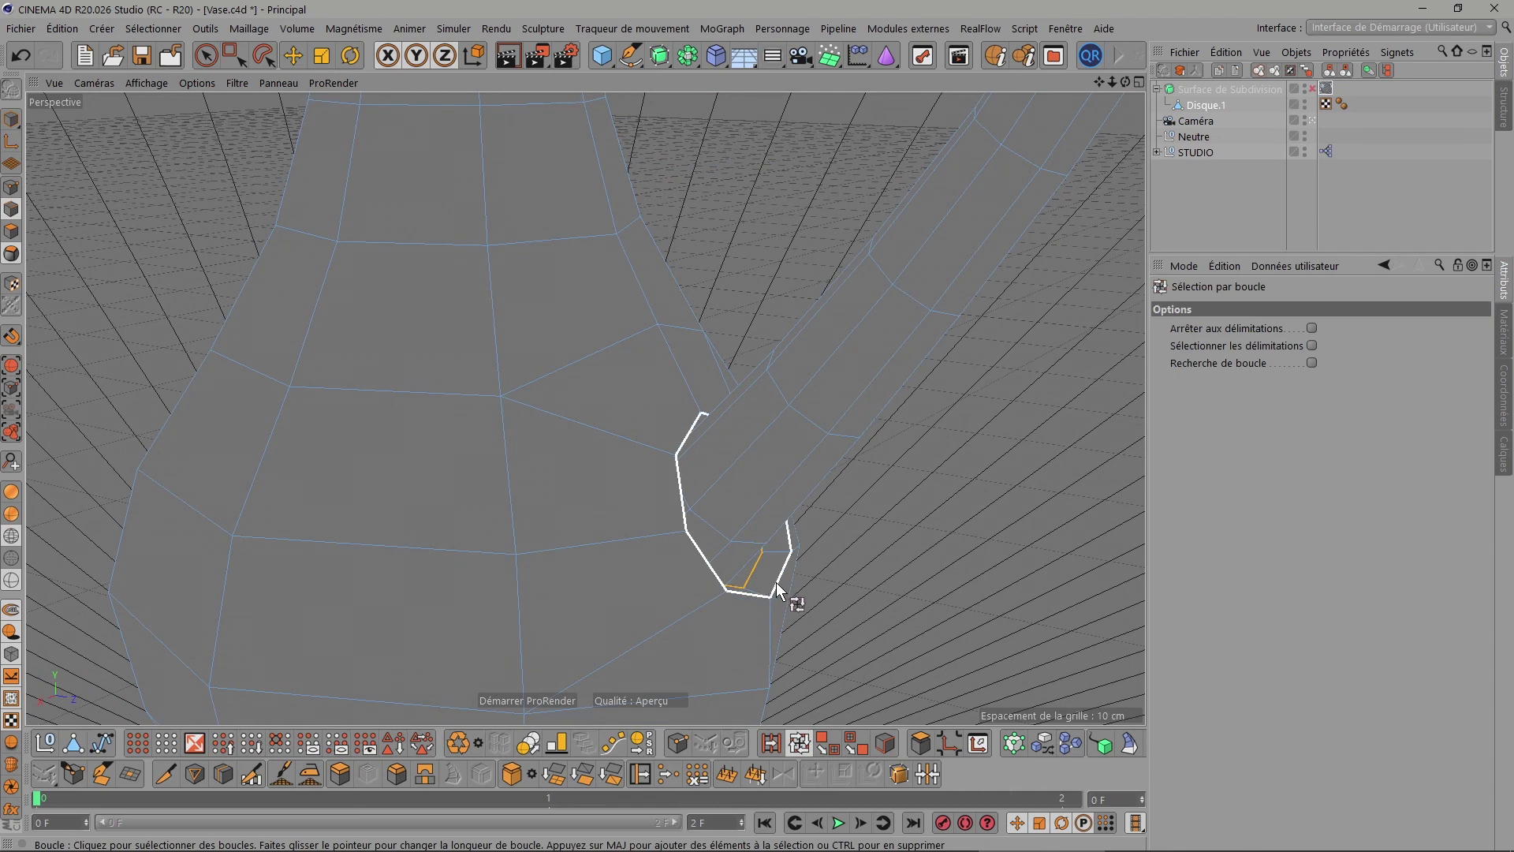
left_click(777, 587)
Bevel the junction loop with a 0.2 cm offset and re-enable Subdivision Surface.
left_click(396, 774)
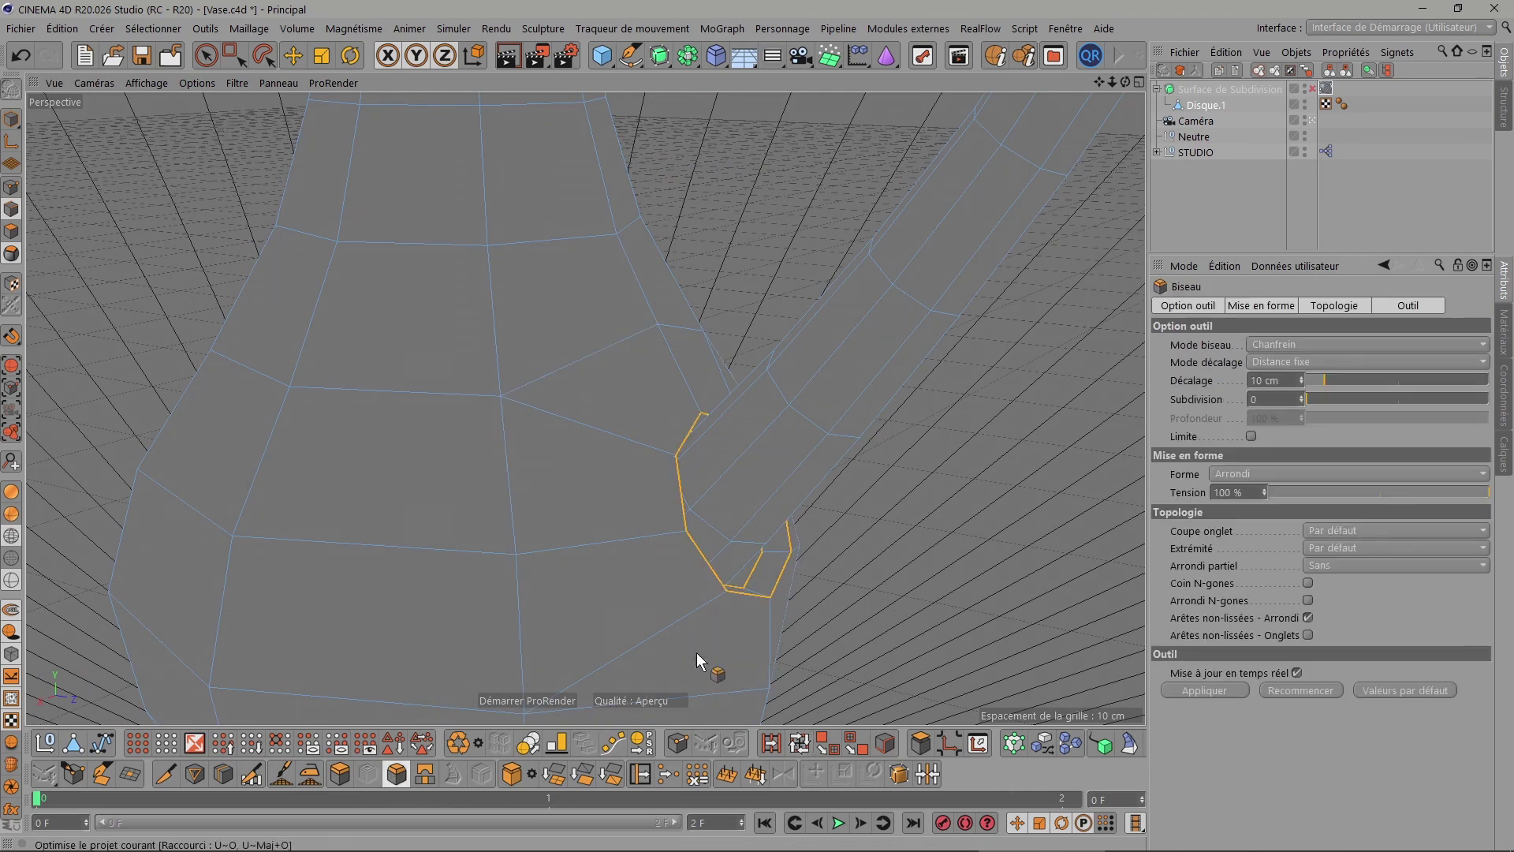
double_click(1273, 381)
key("BackSpace")
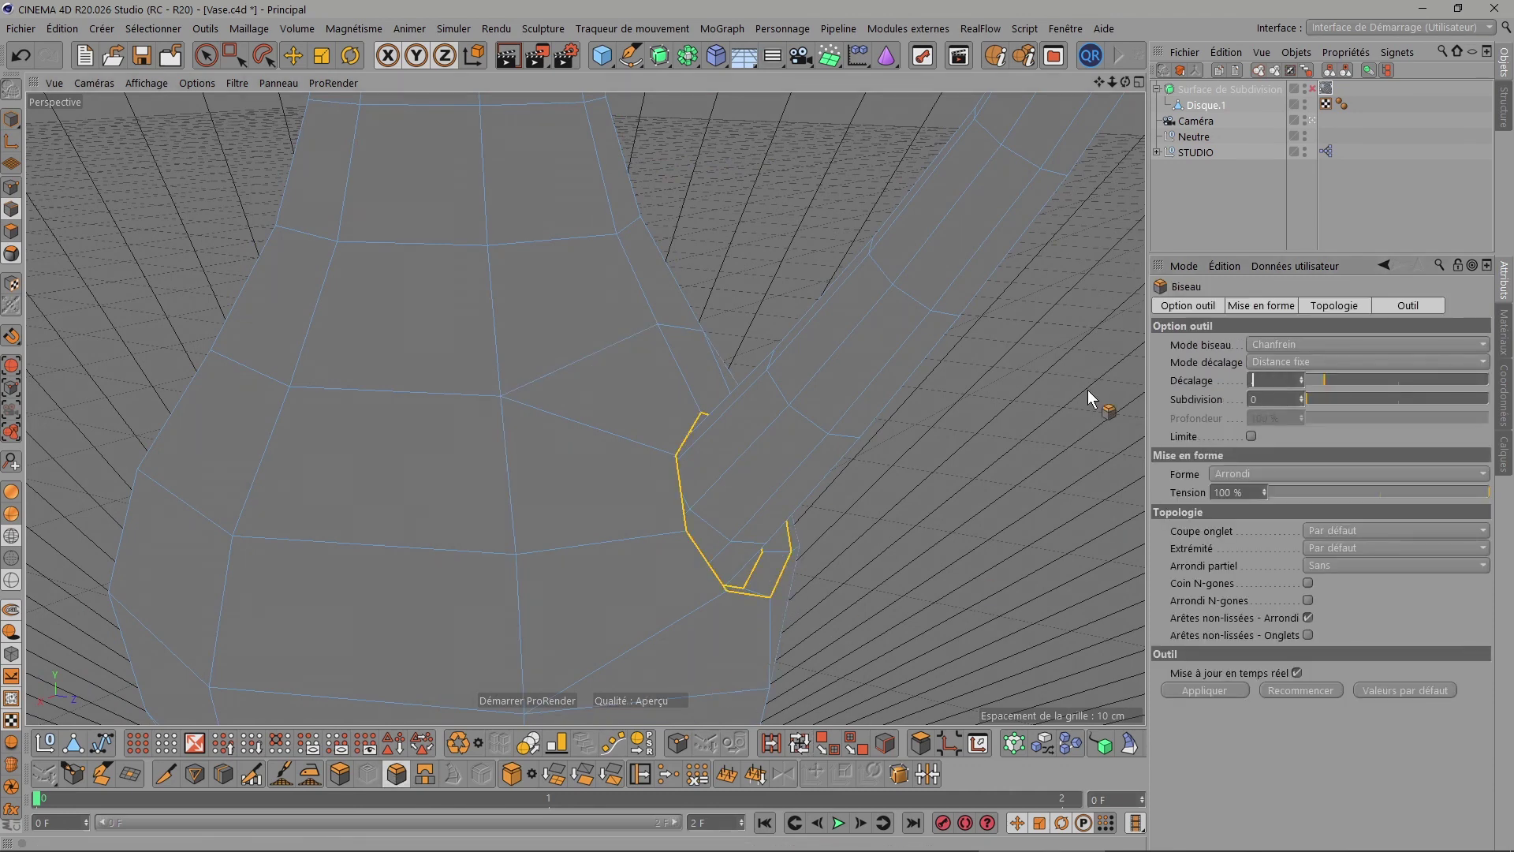
type("0.2")
key("Return")
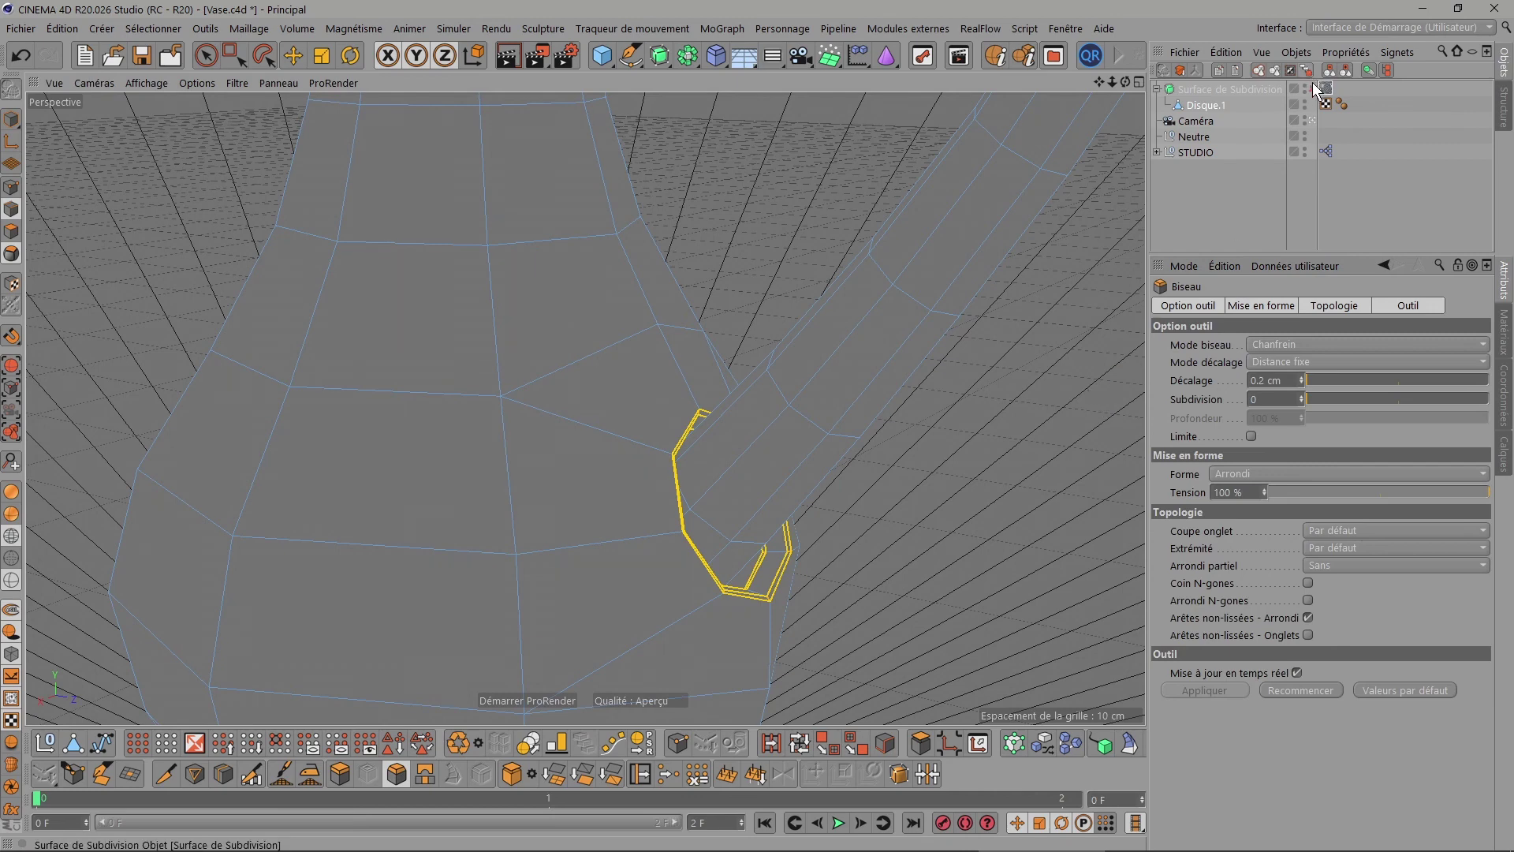
left_click(1308, 88)
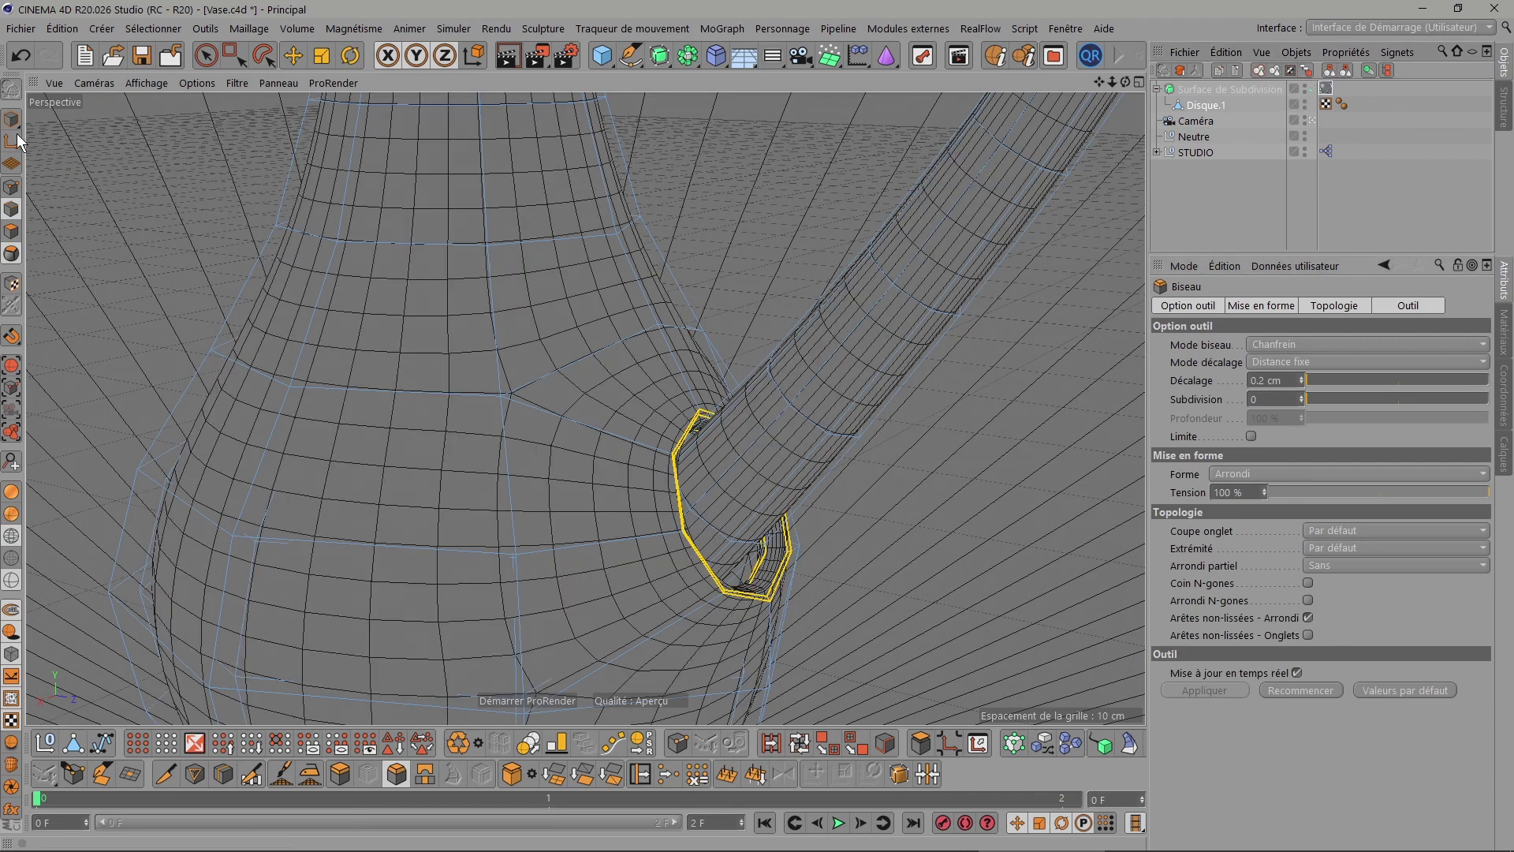
left_click(205, 55)
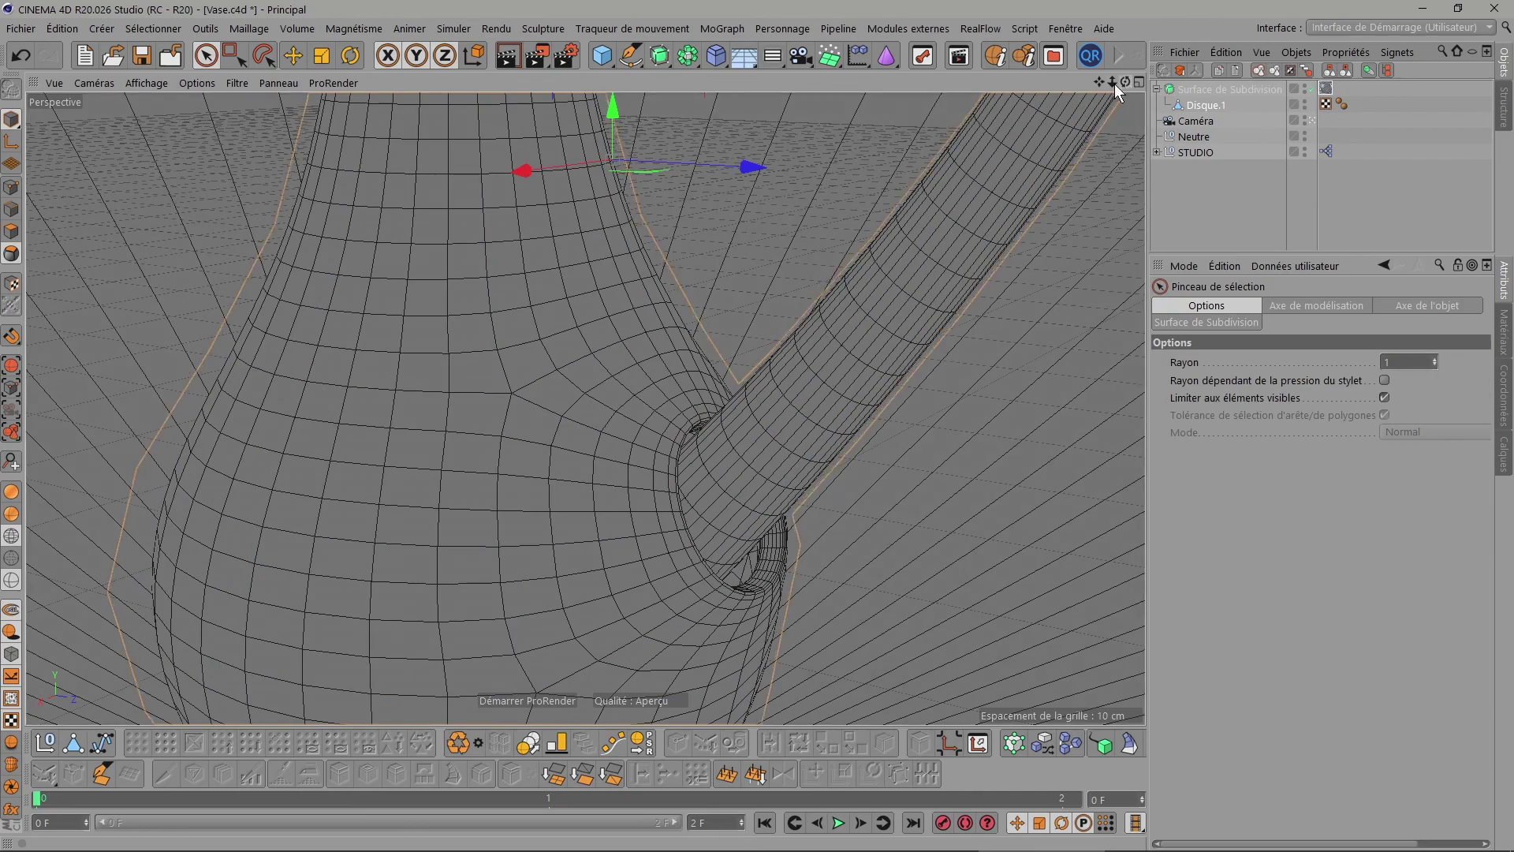
mouse_move(1114, 83)
left_mouse_down()
mouse_move(1107, 110)
mouse_move(1130, 84)
left_mouse_up()
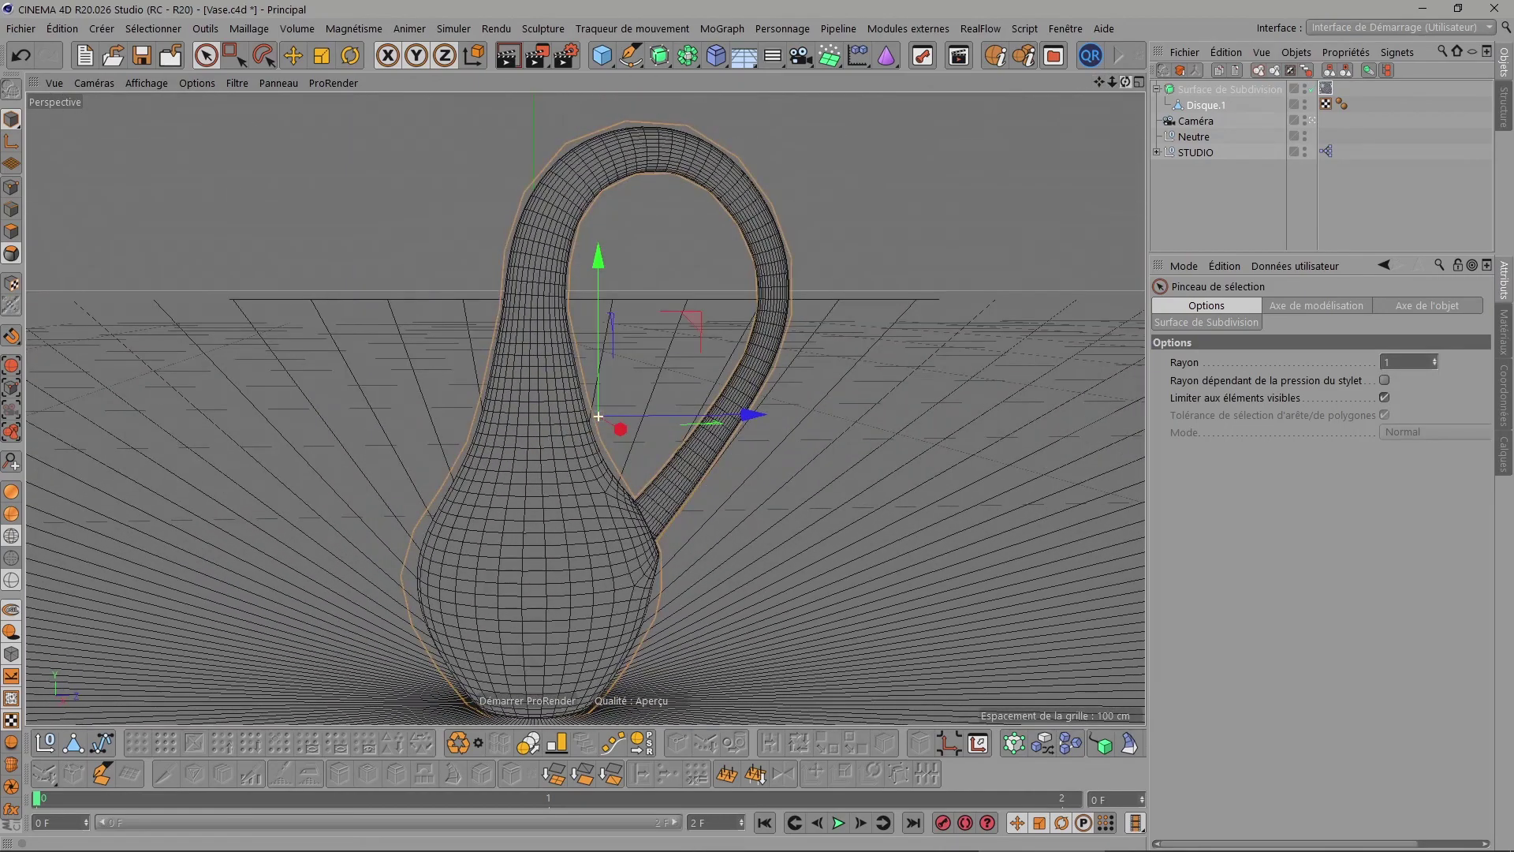